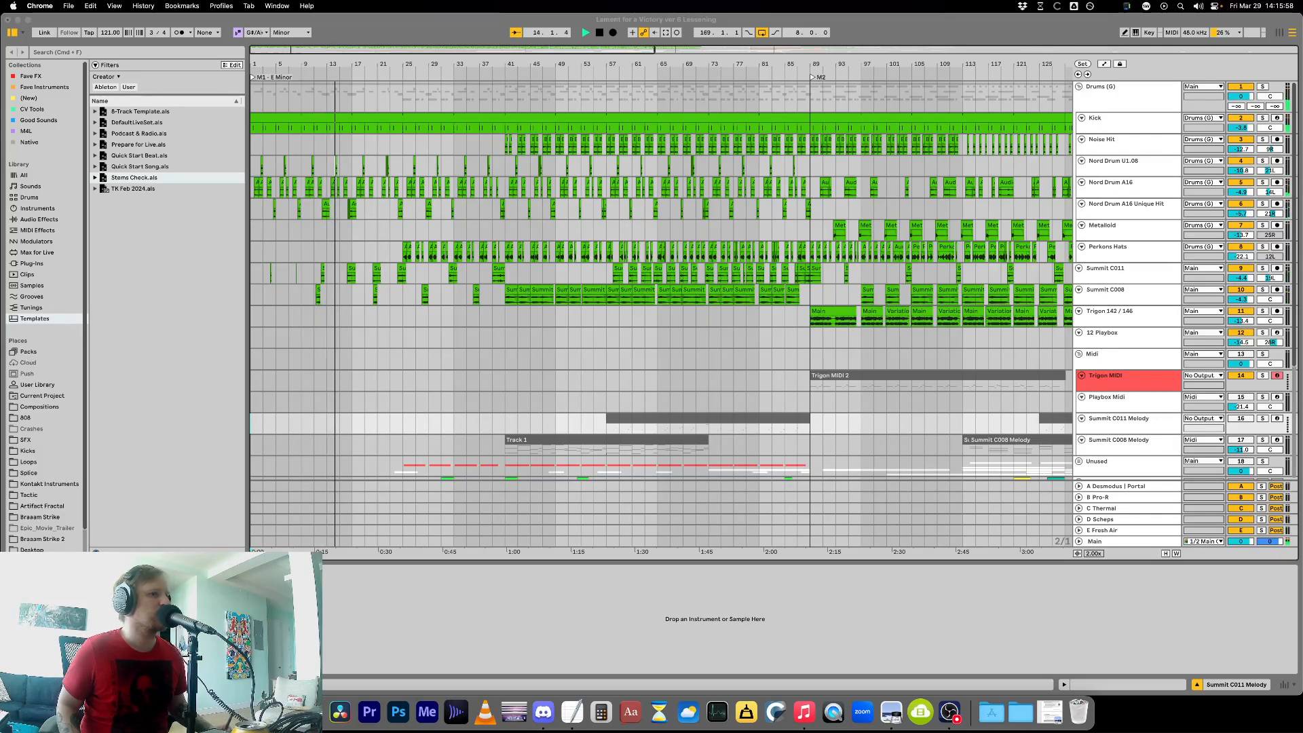
click(544, 713)
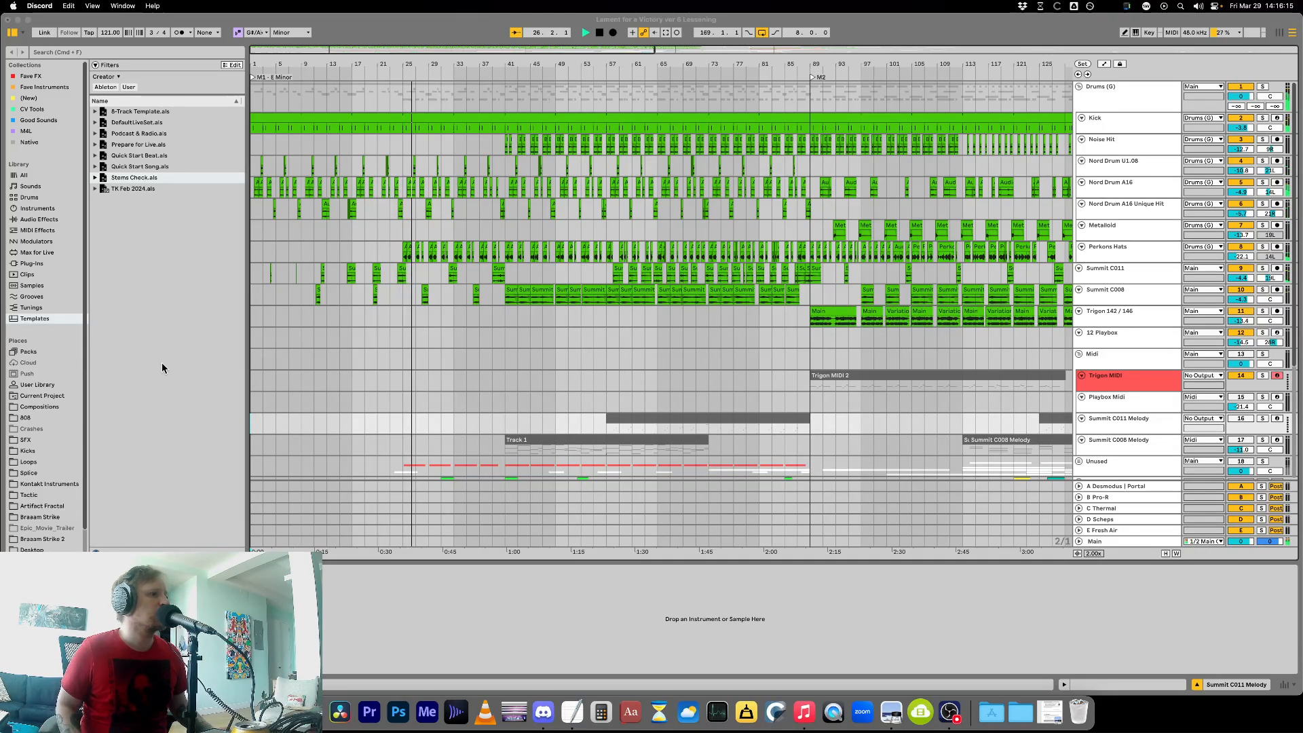
click(630, 325)
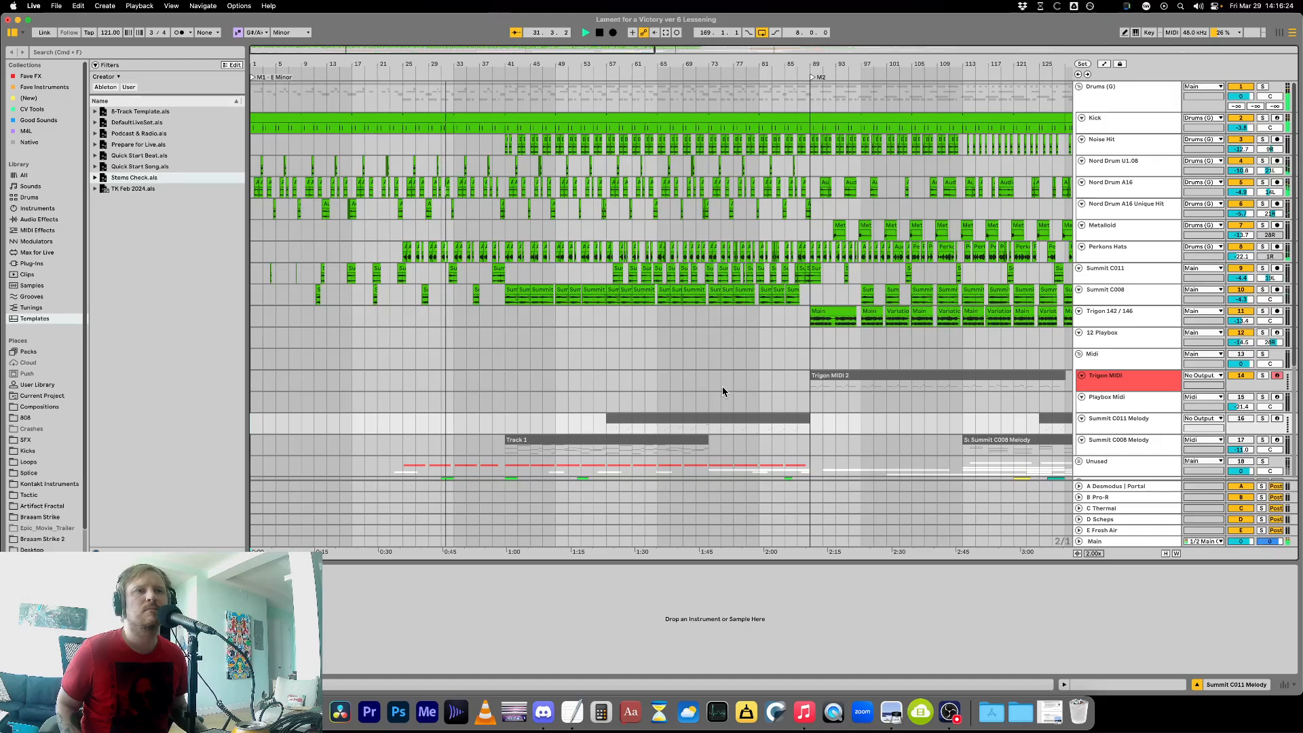
click(738, 364)
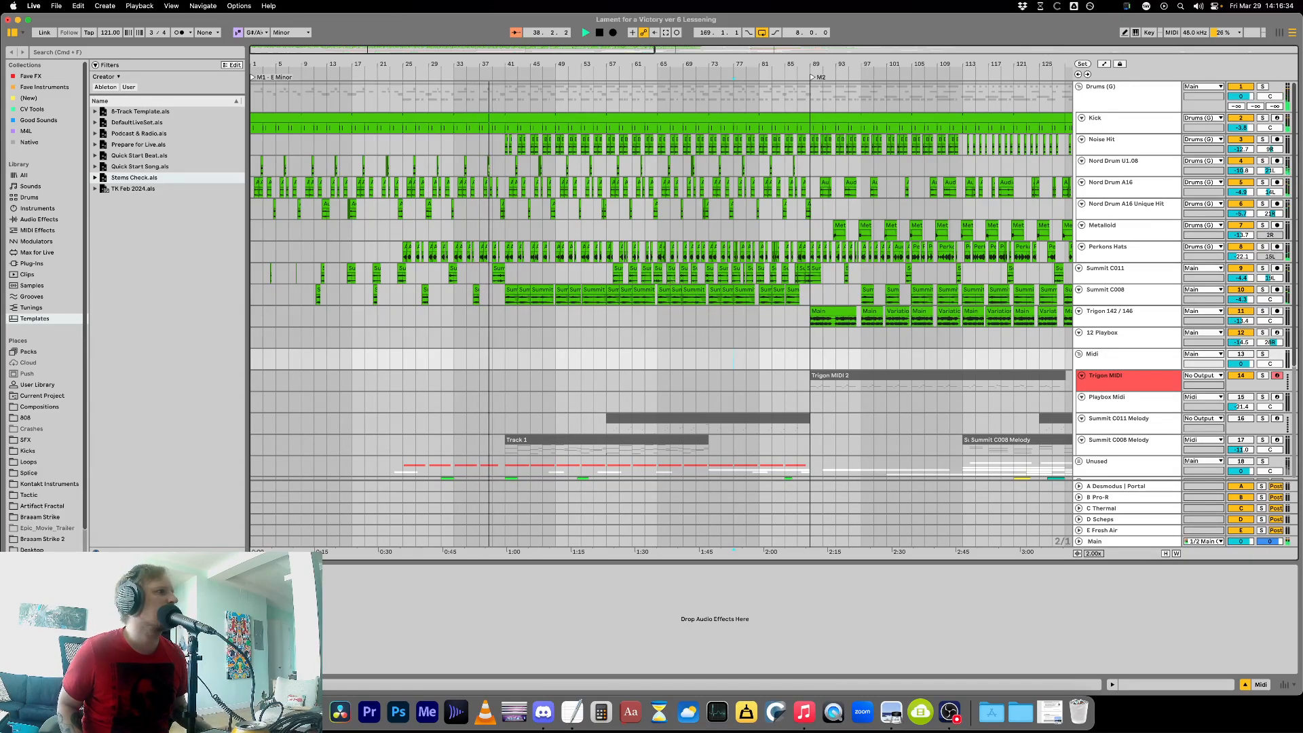
key(super+Tab)
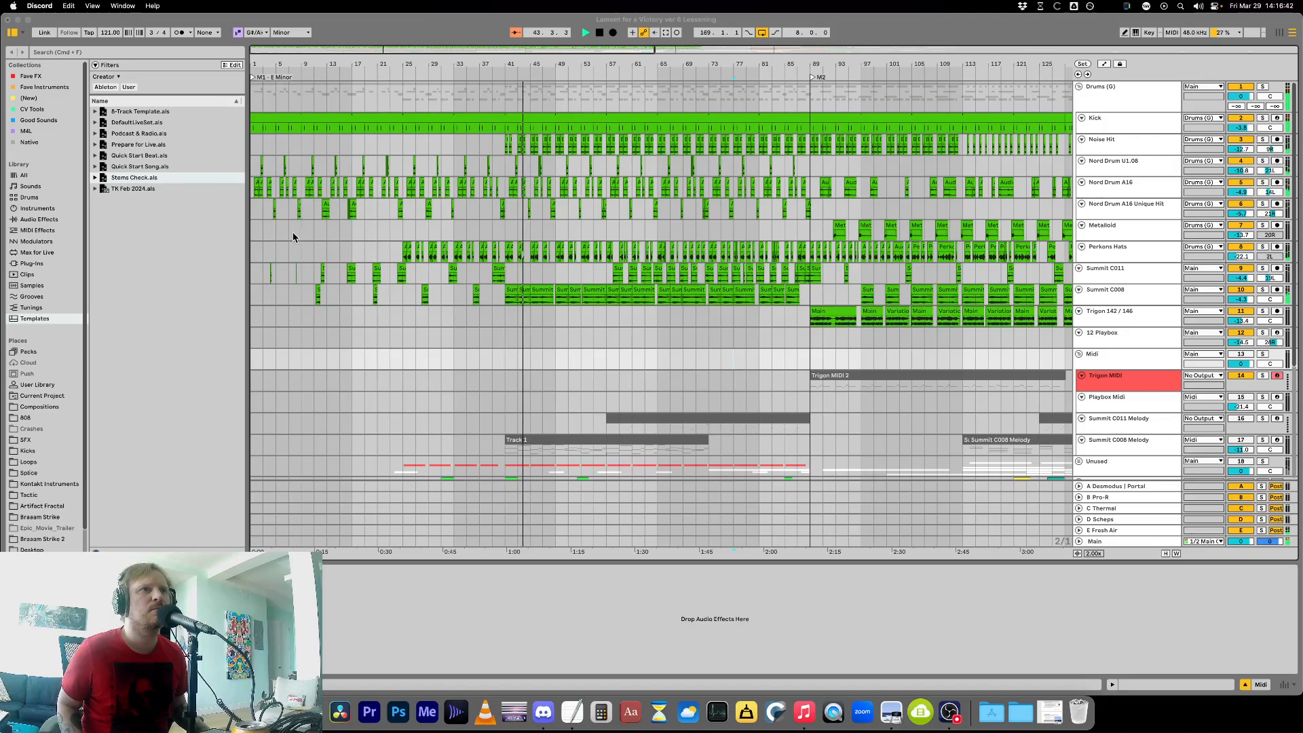
click(465, 36)
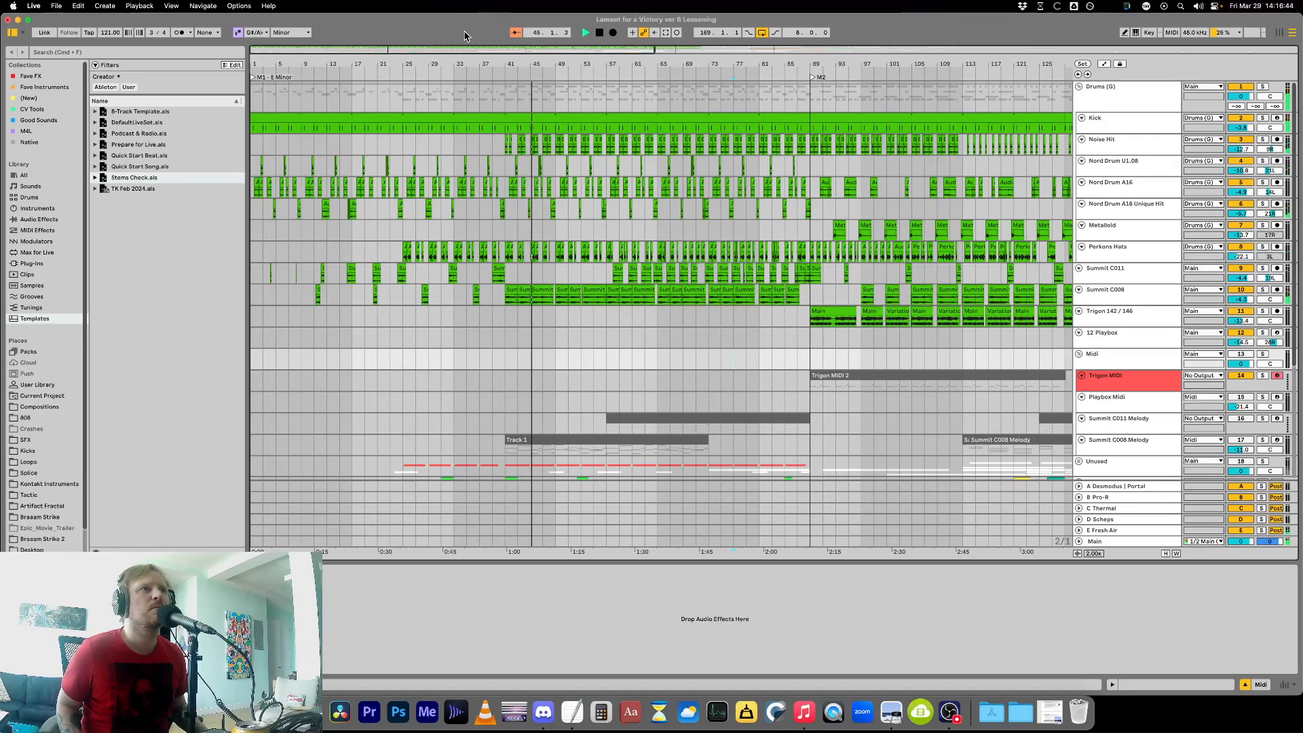
drag(532, 64, 350, 50)
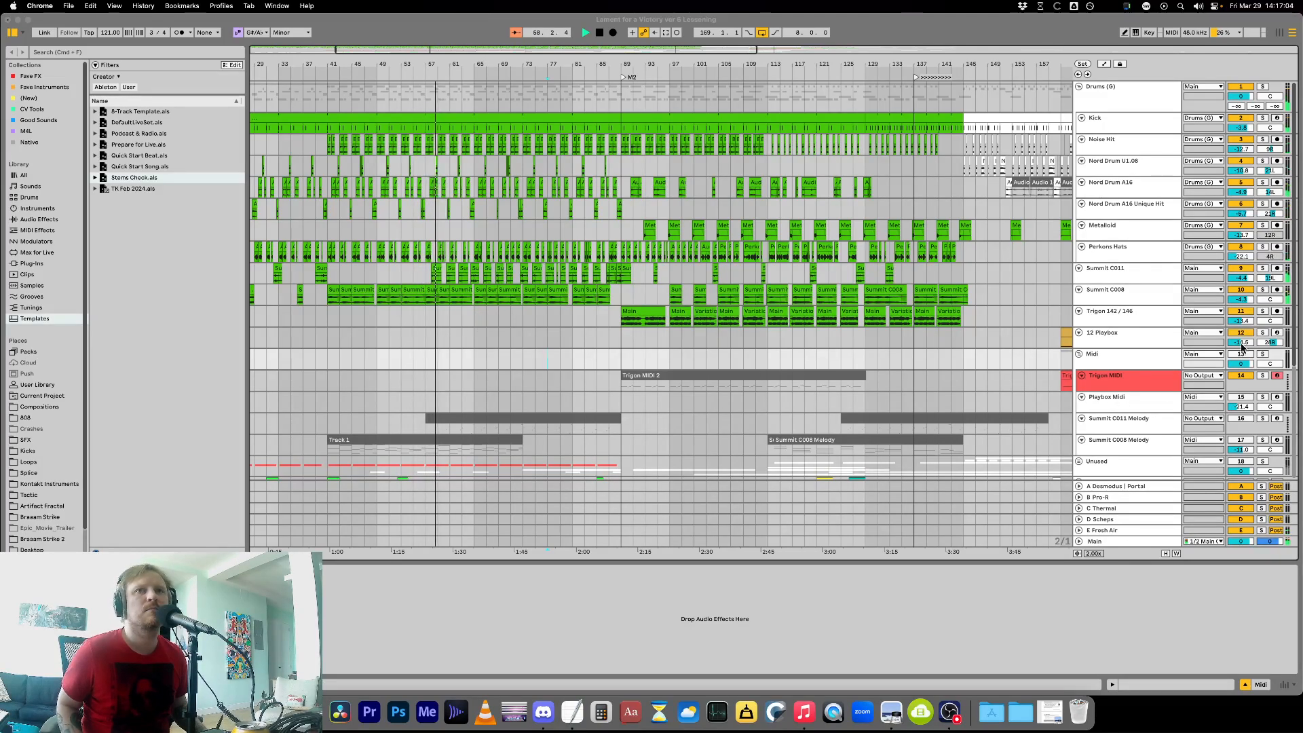
click(1297, 356)
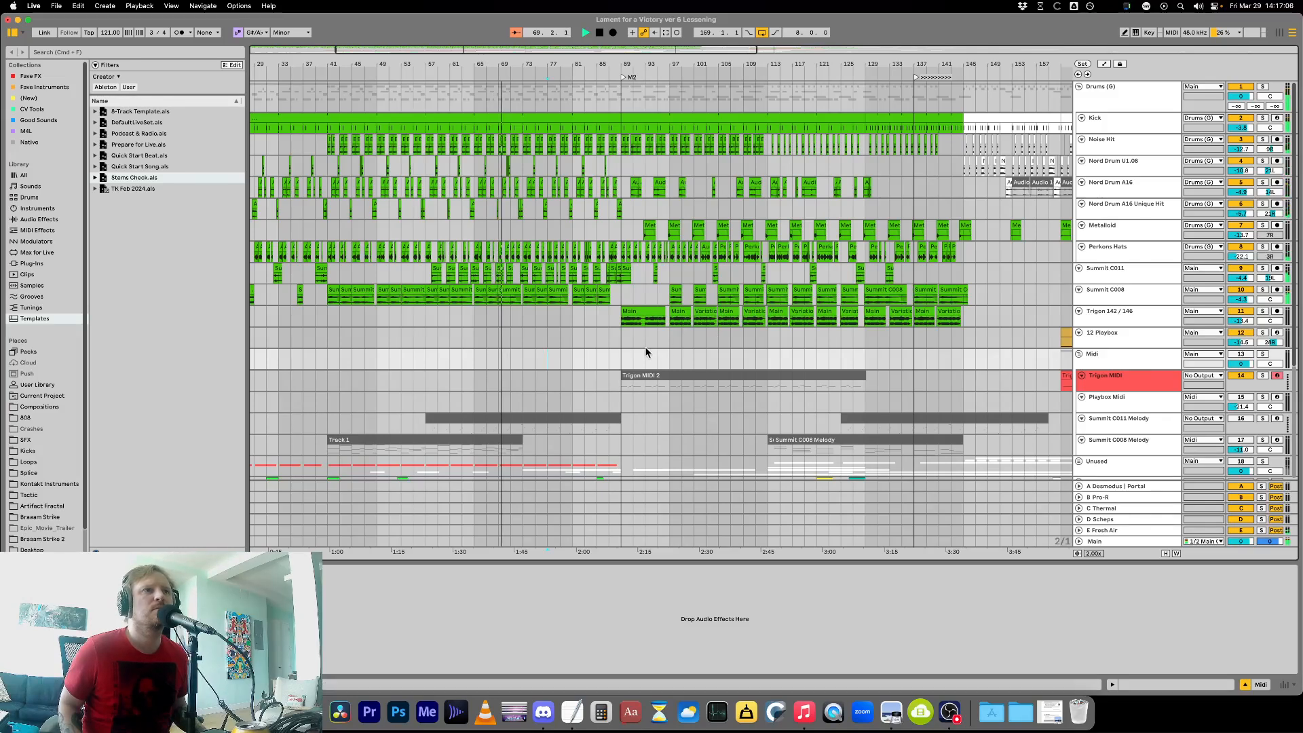
Hide the device view and collapse the Midi group while the arrangement plays toward the section before M3.
click(569, 344)
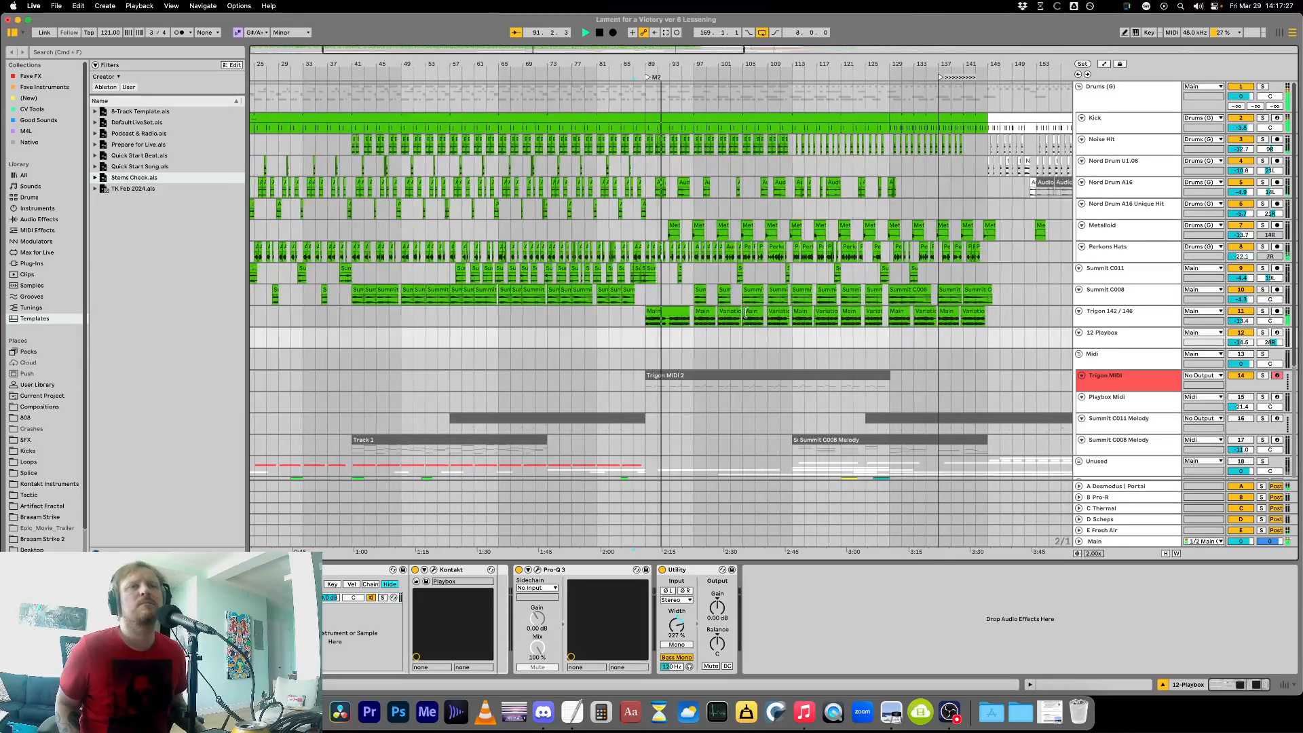
click(856, 562)
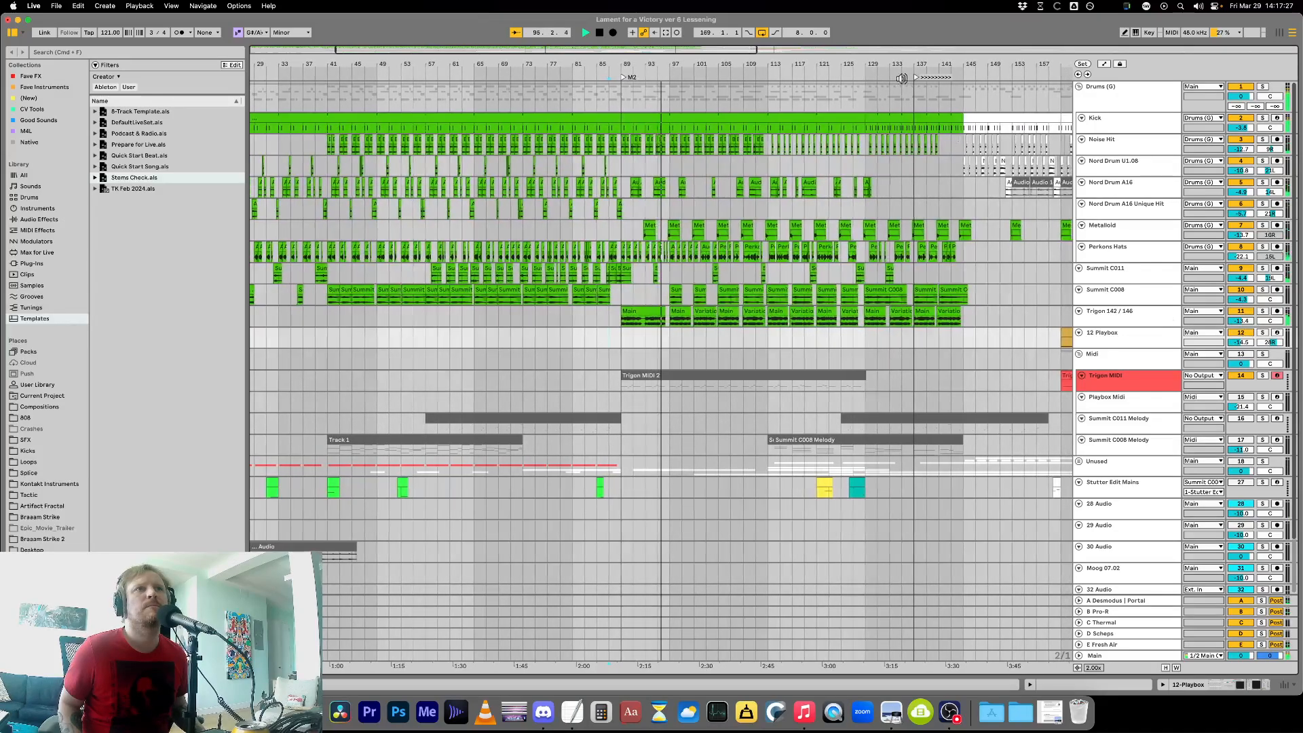
drag(901, 65, 582, 65)
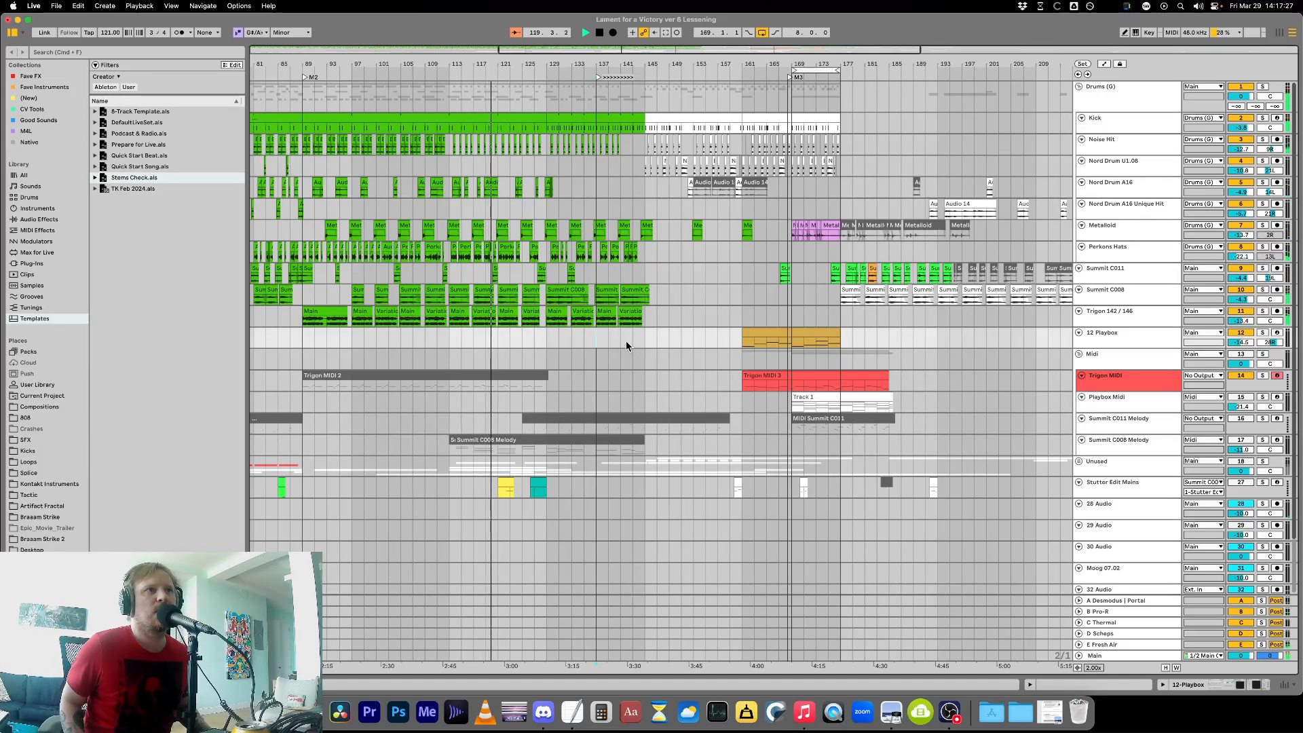
key(space)
key(space)
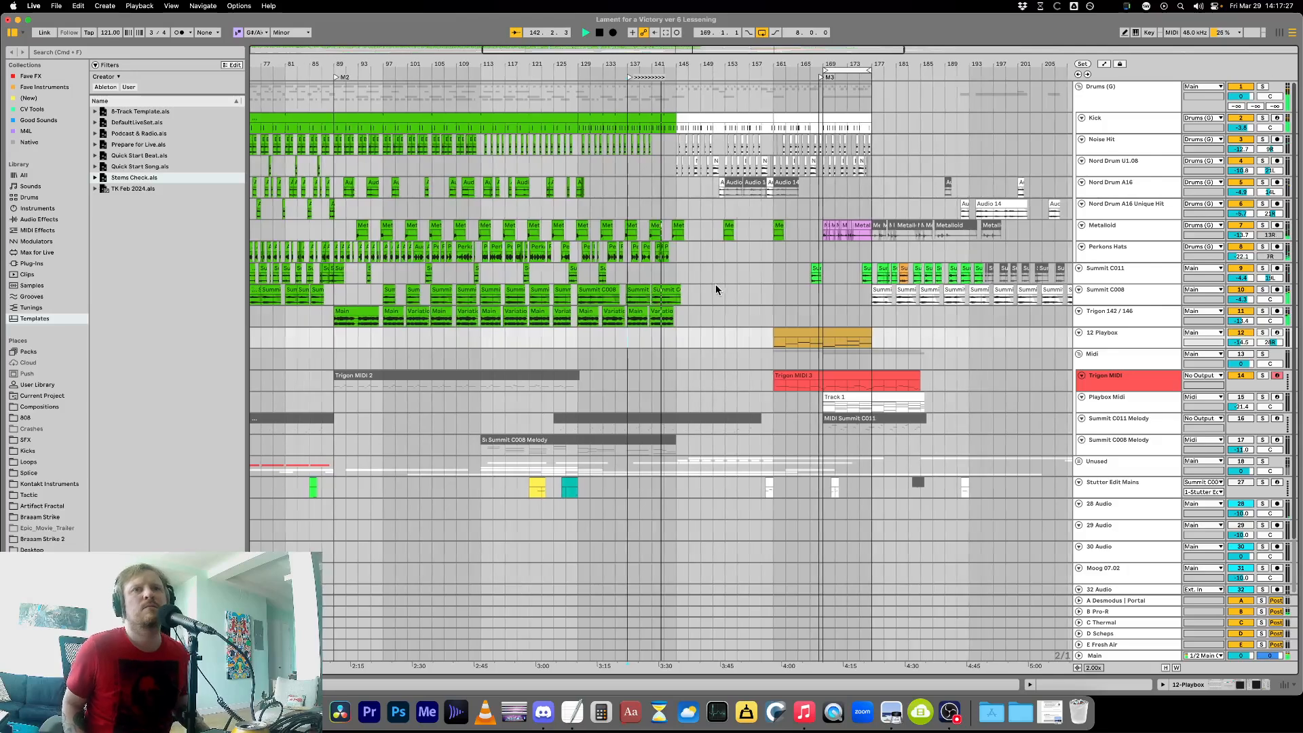
click(1079, 354)
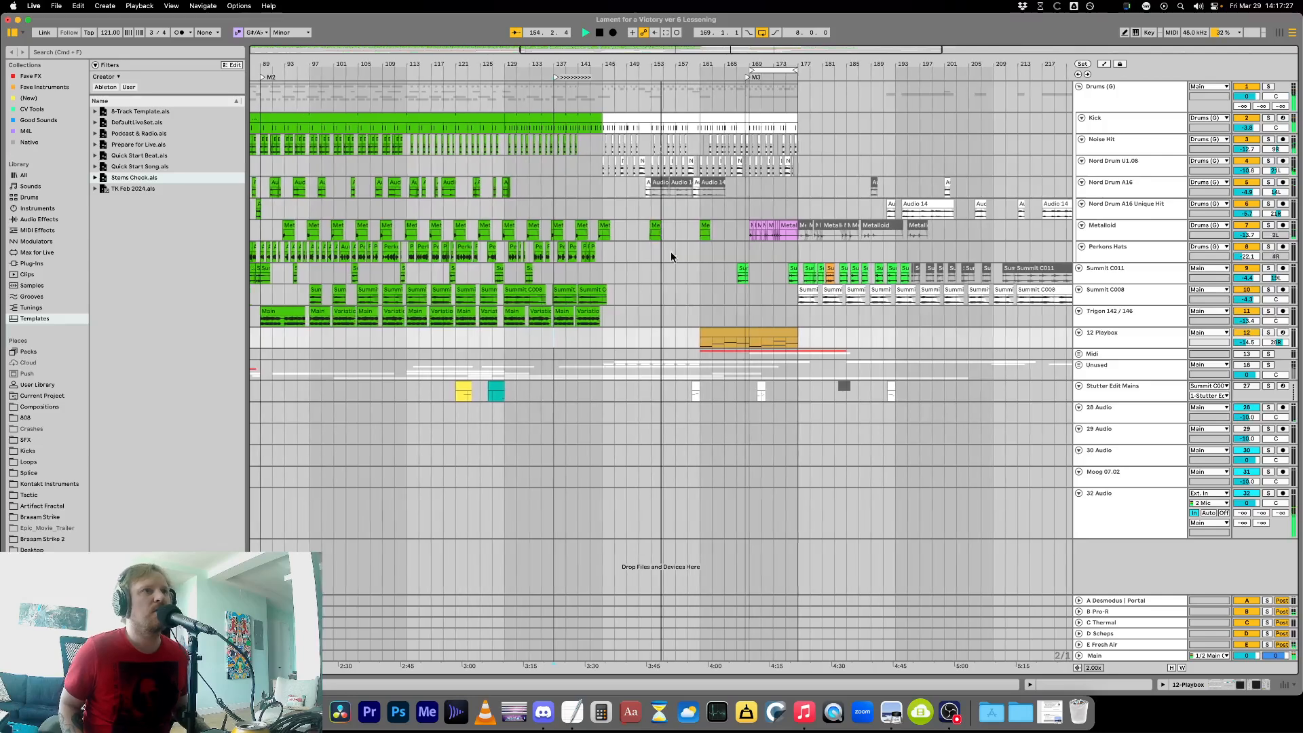
Stop playback and look over the arrangement's clips from the opening section through M2 to the part beyond M3.
click(669, 253)
key(space)
key(minus)
key(minus)
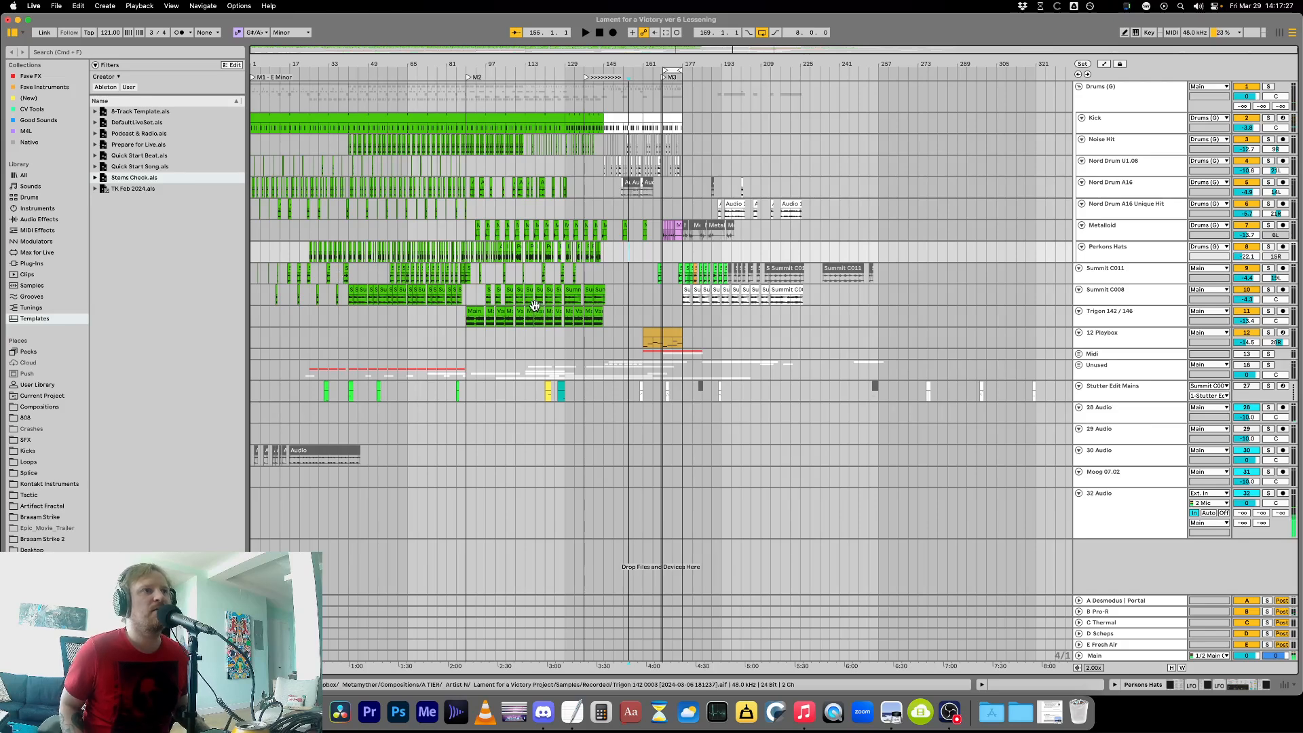
click(324, 145)
key(plus)
key(plus)
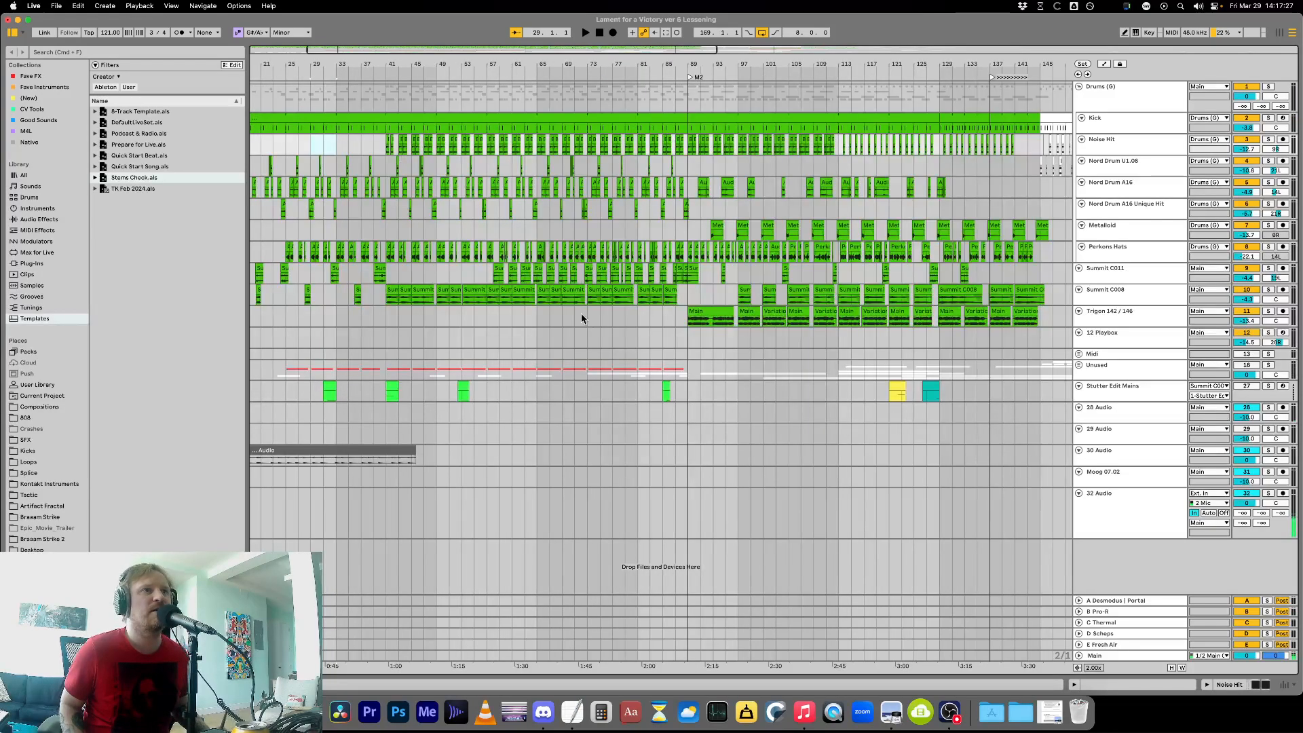
key(minus)
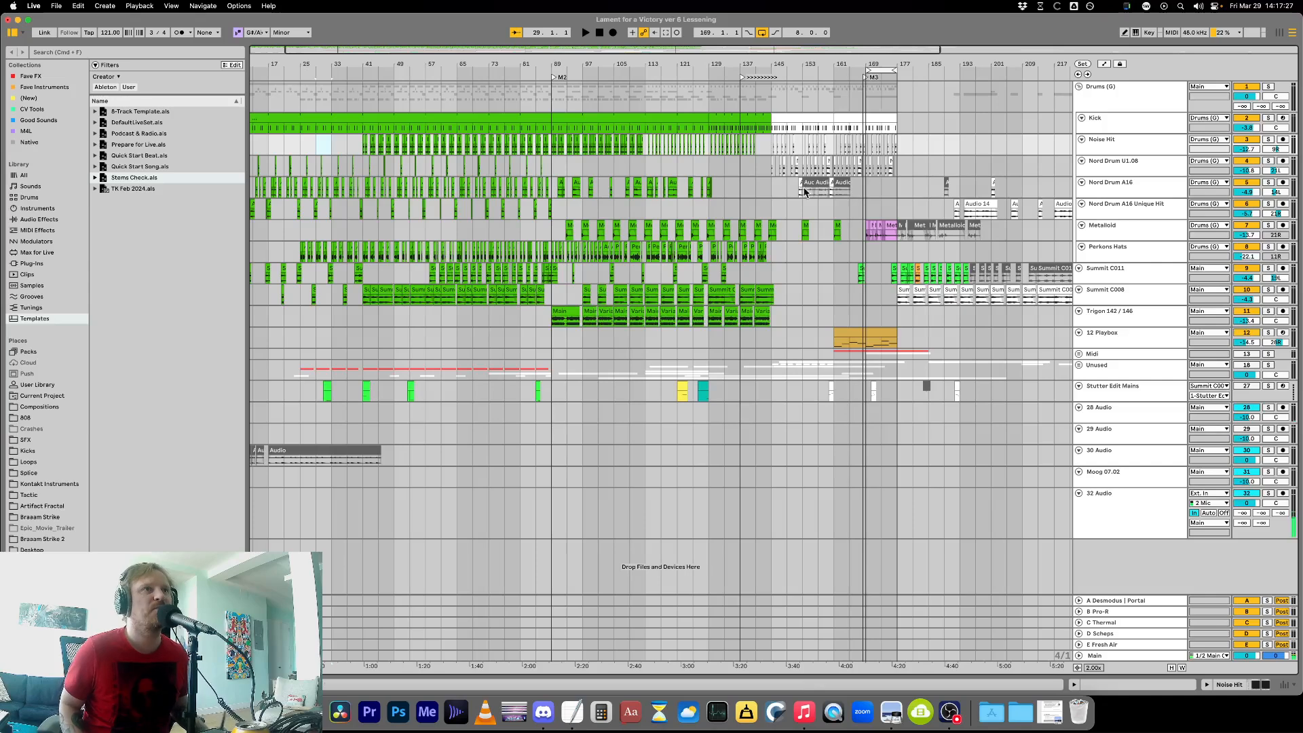
Check the existing locator key mappings and map the M3 locator to numpad 3.
mouse_move(742, 81)
mouse_down()
mouse_move(774, 80)
mouse_move(741, 79)
mouse_up()
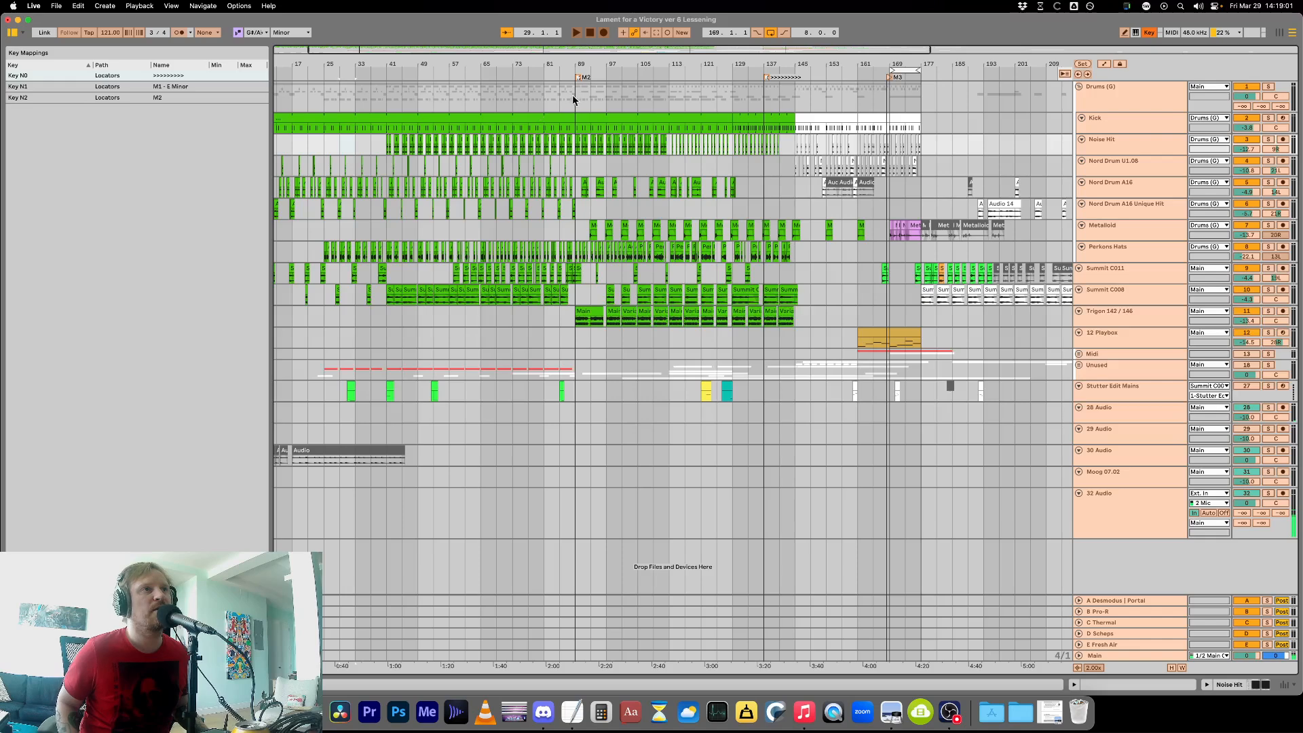
key(super+k)
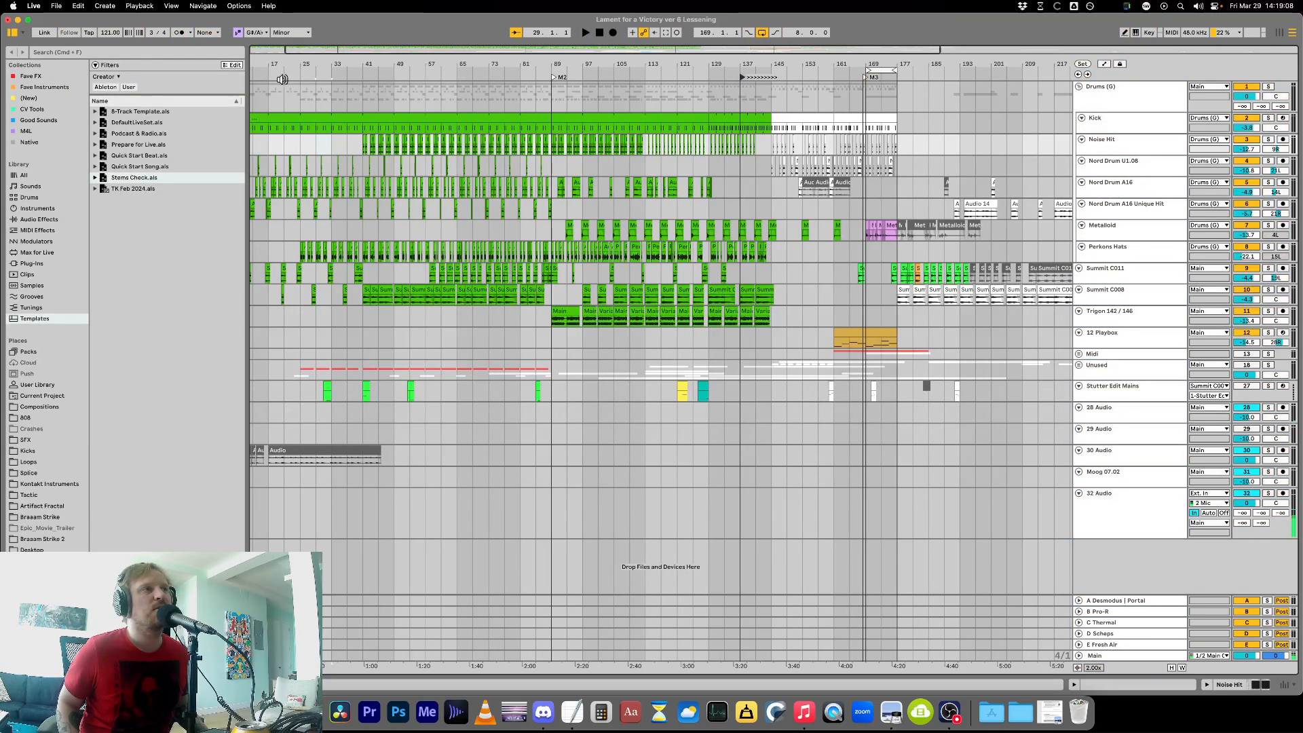
key(minus)
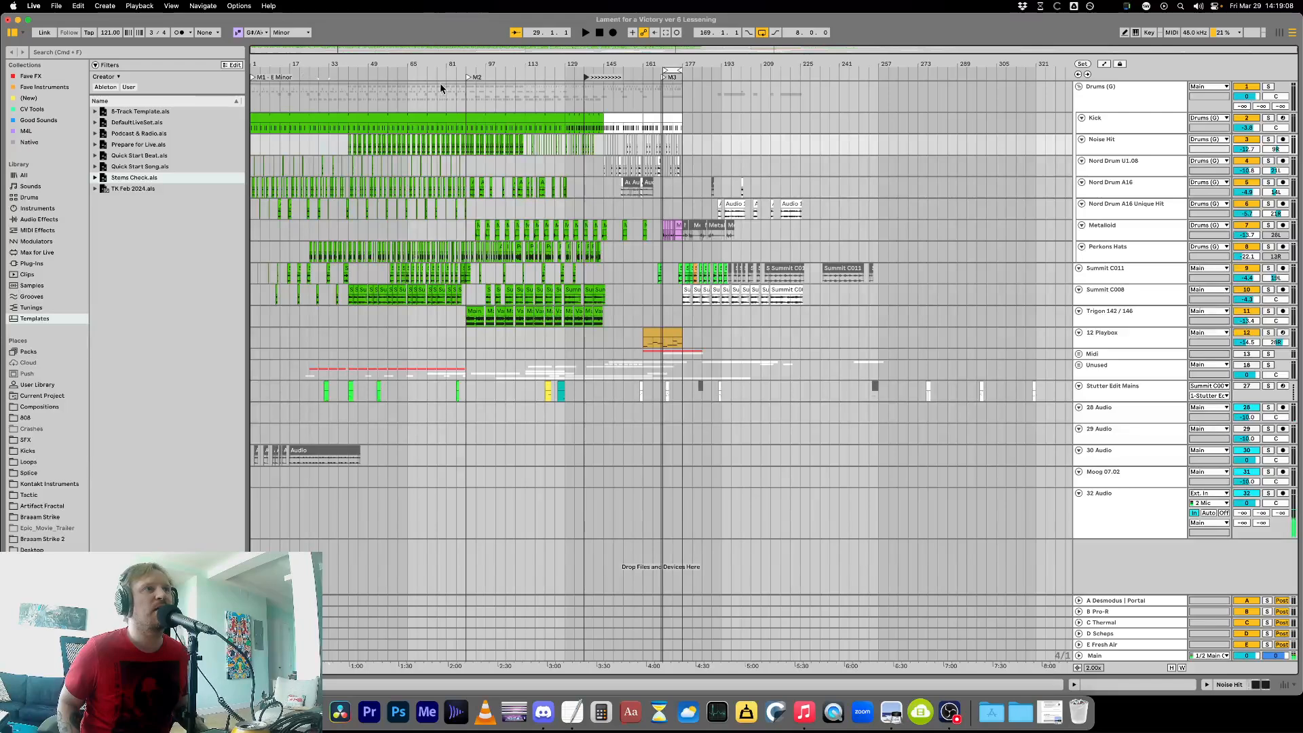
key(super+k)
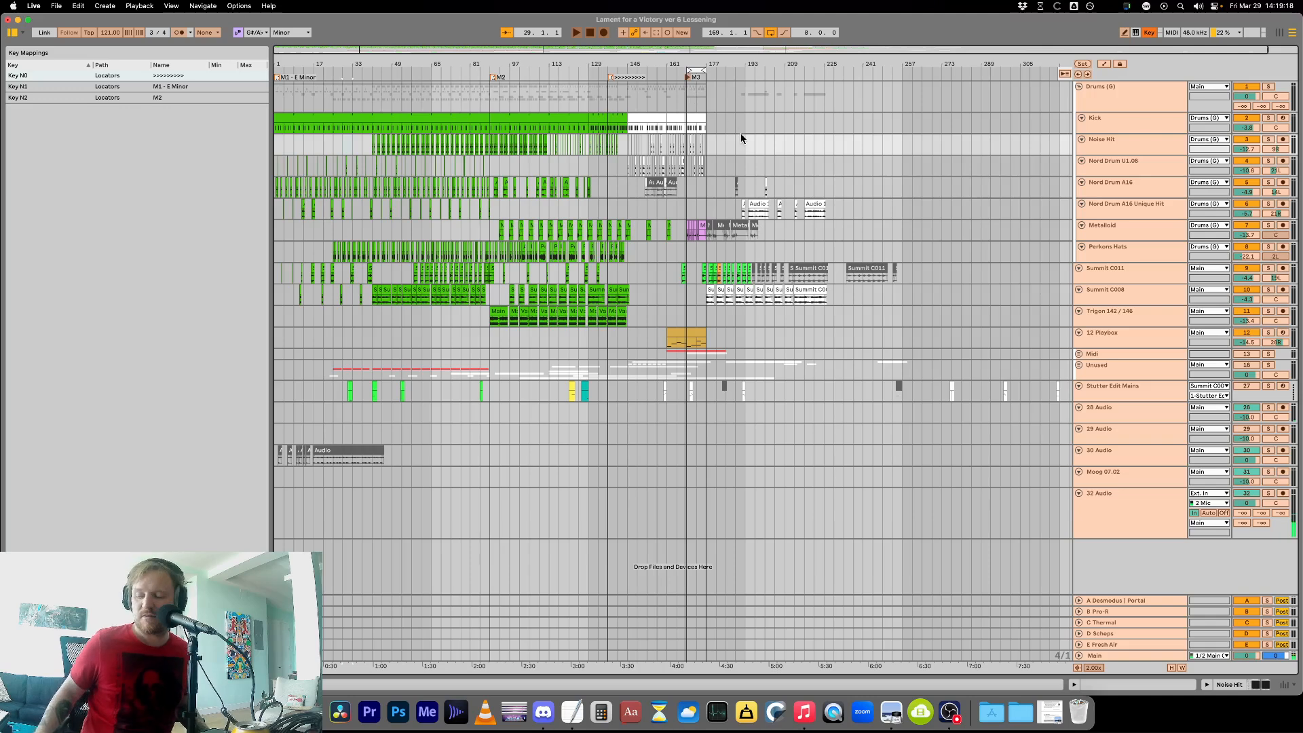
key(KP_3)
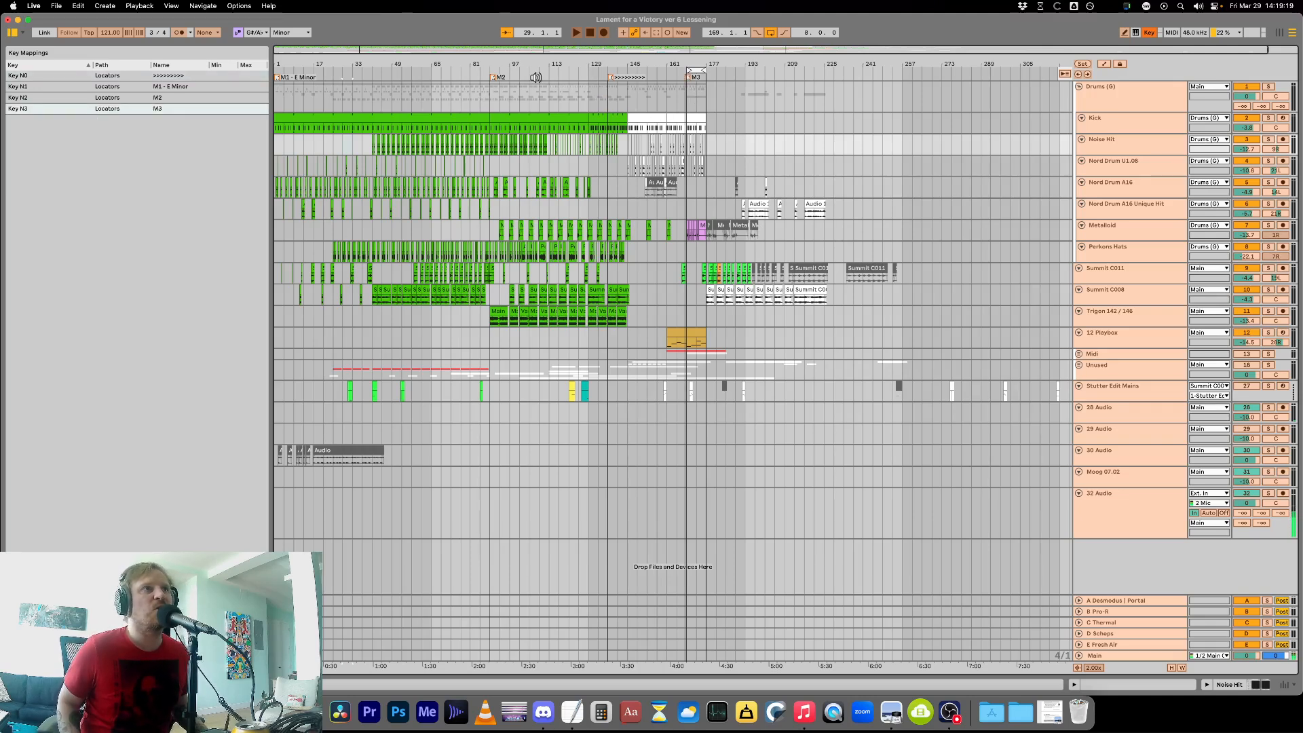
key(super+k)
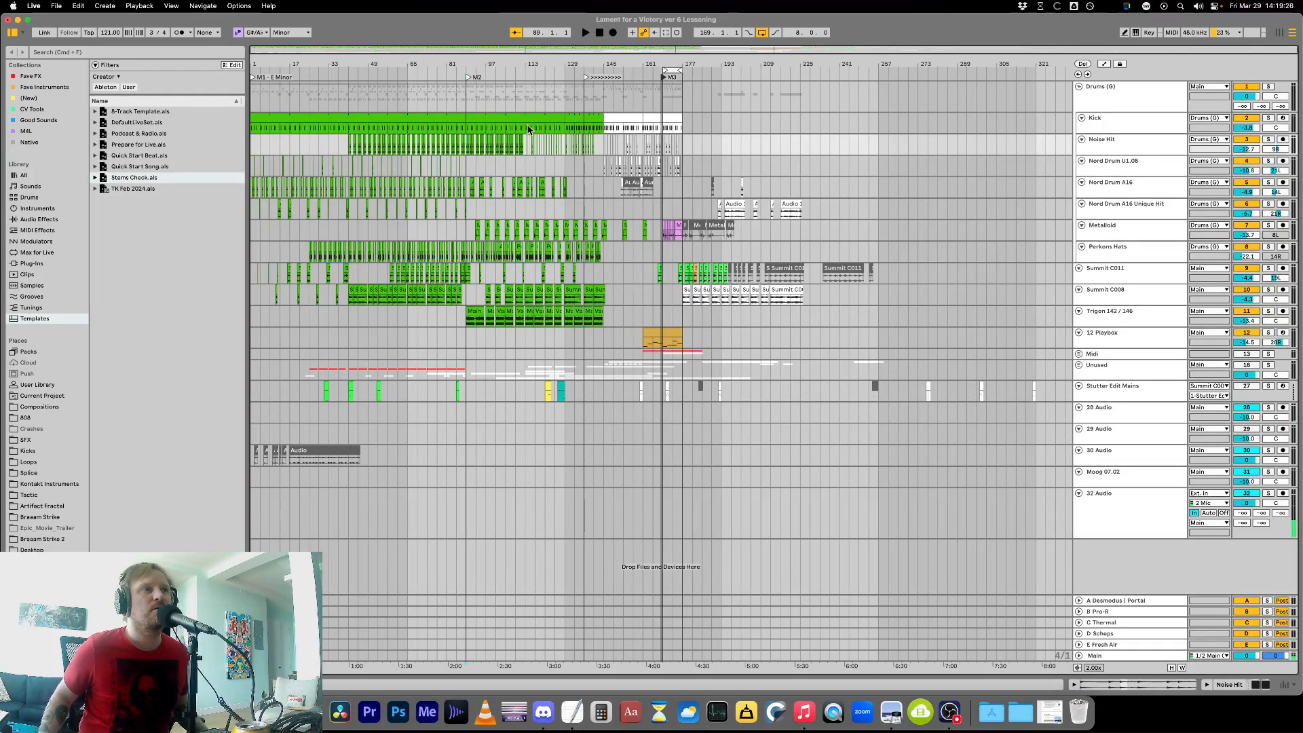
Test the mapped locators by jumping playback to M2, M1 and the ">>>>>>>>>" locator.
key(KP_2)
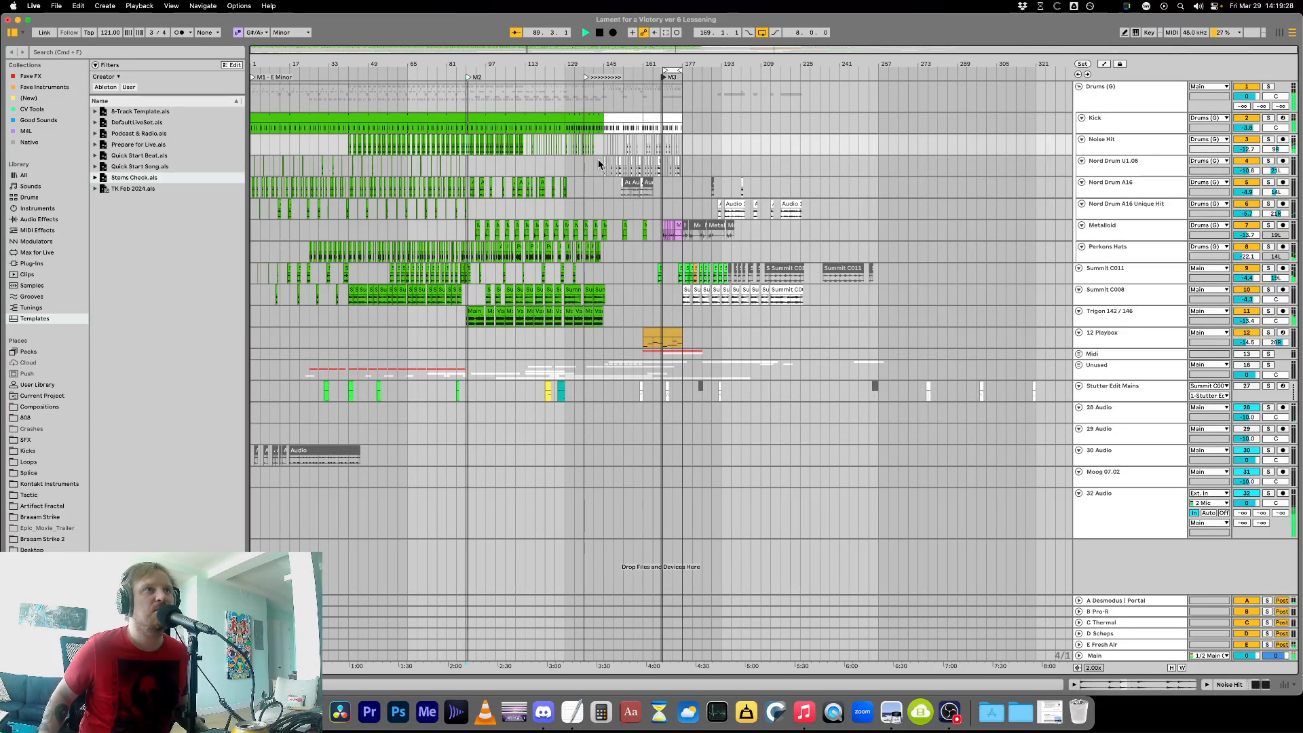
key(KP_3)
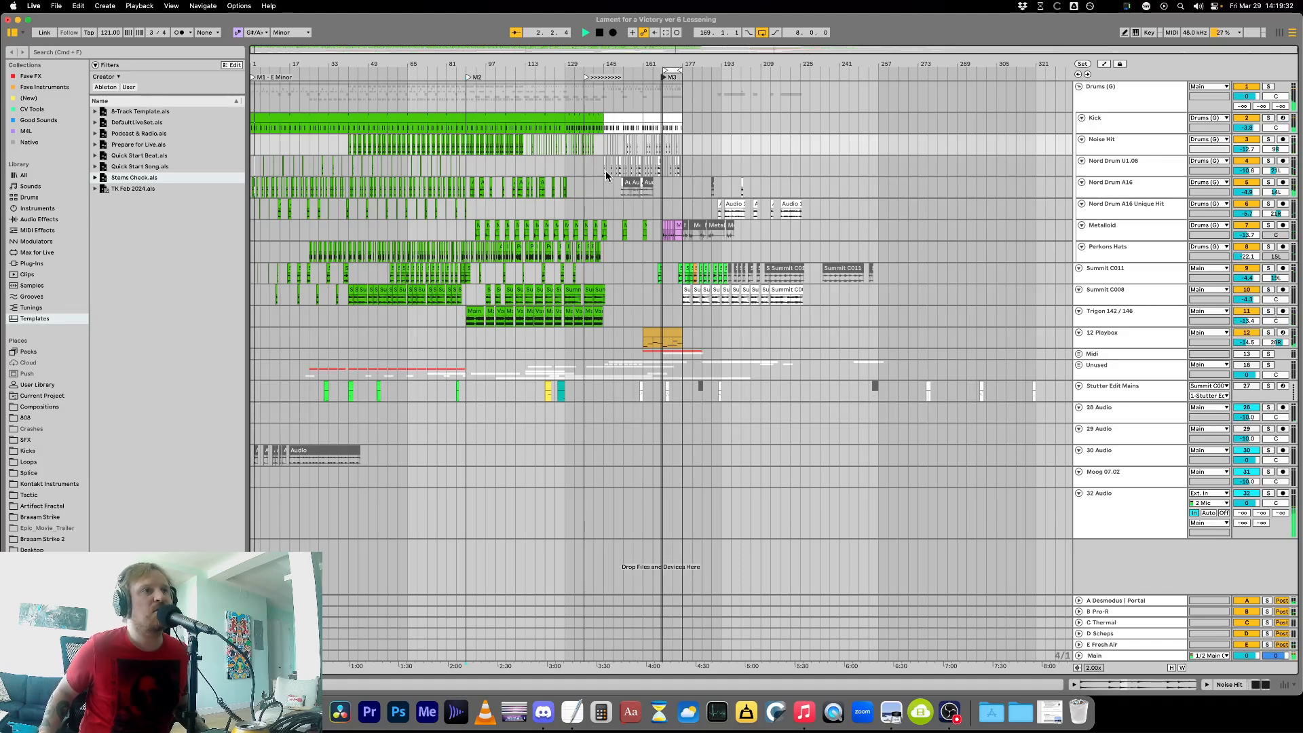
key(KP_4)
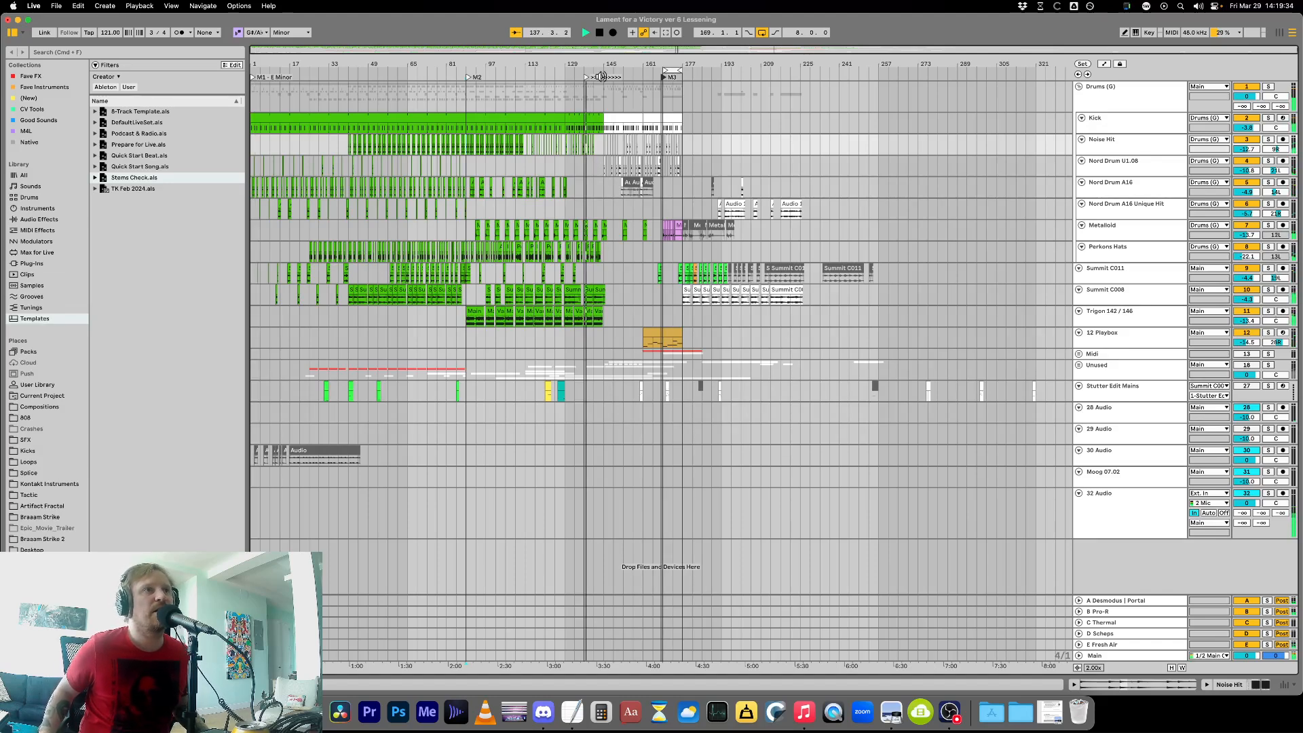
Colour the Noise Hit and Nord Drum U1.08 clips between about bars 145 and 153 green.
scroll(608, 102, up, 5)
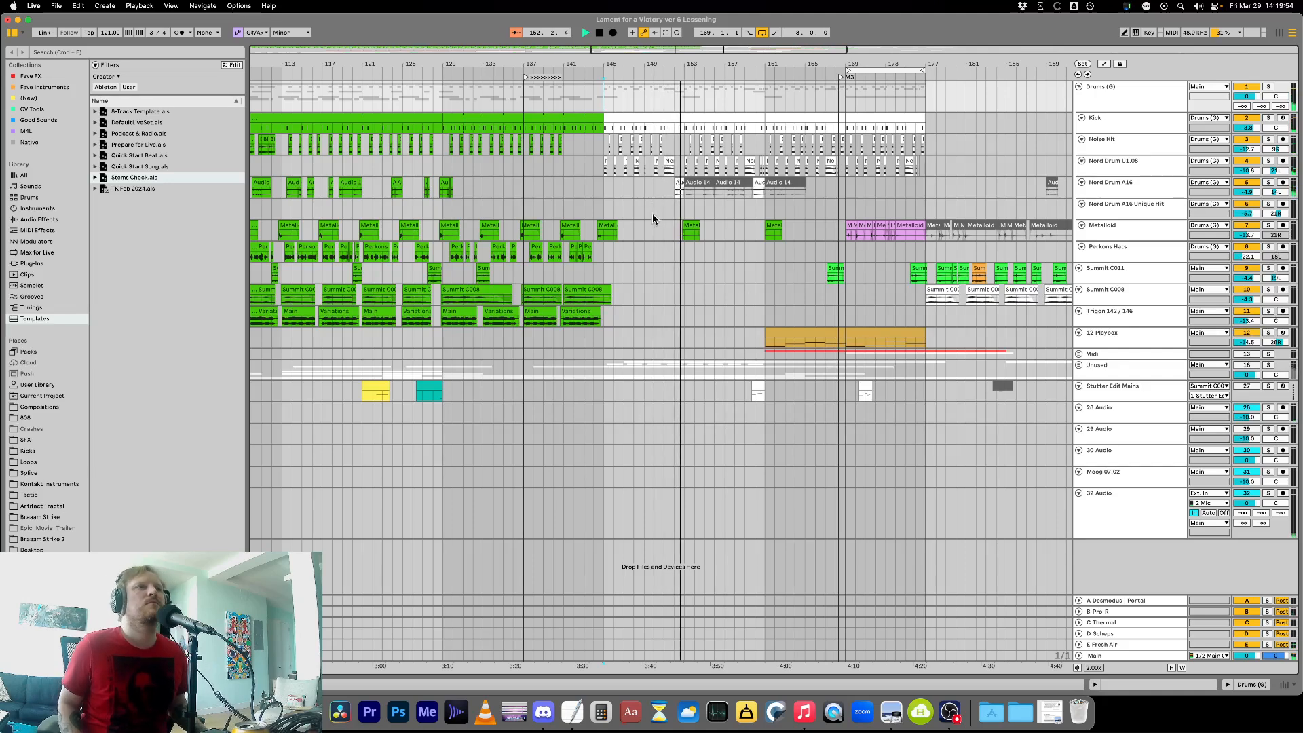
click(662, 191)
key(plus)
key(plus)
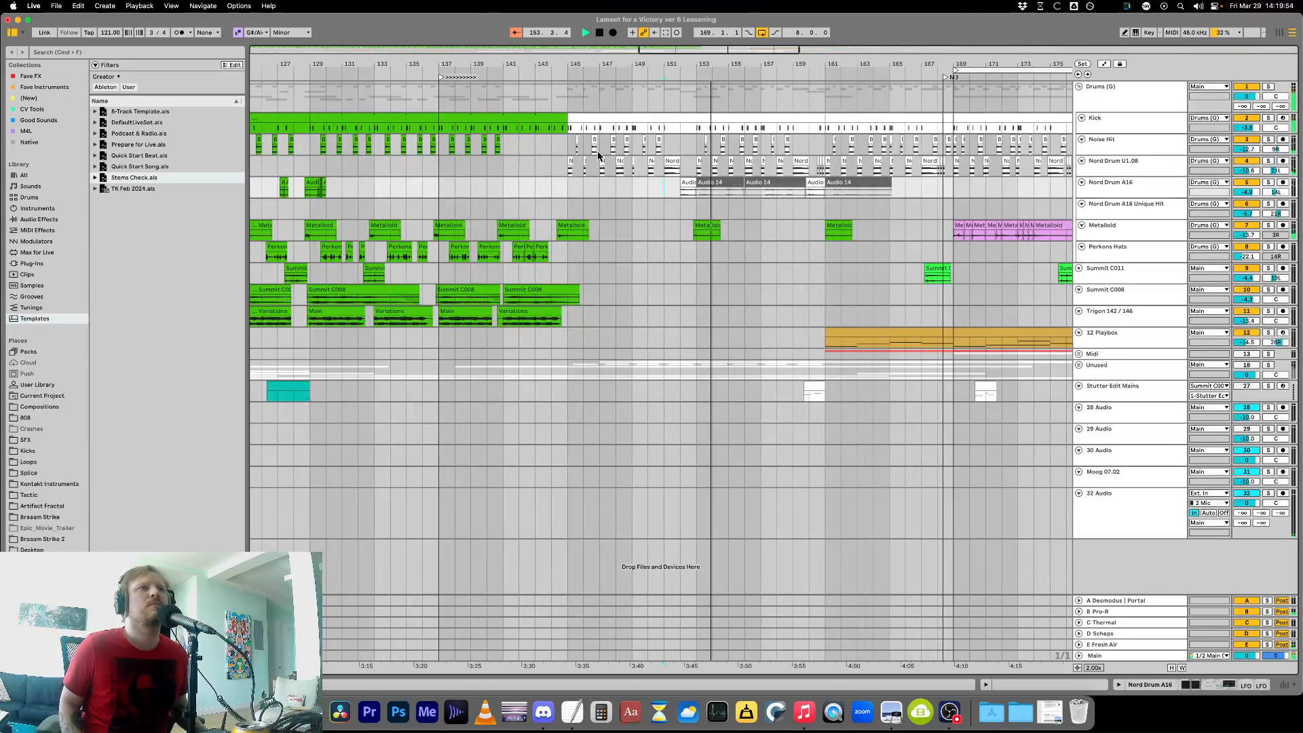
drag(508, 143, 705, 171)
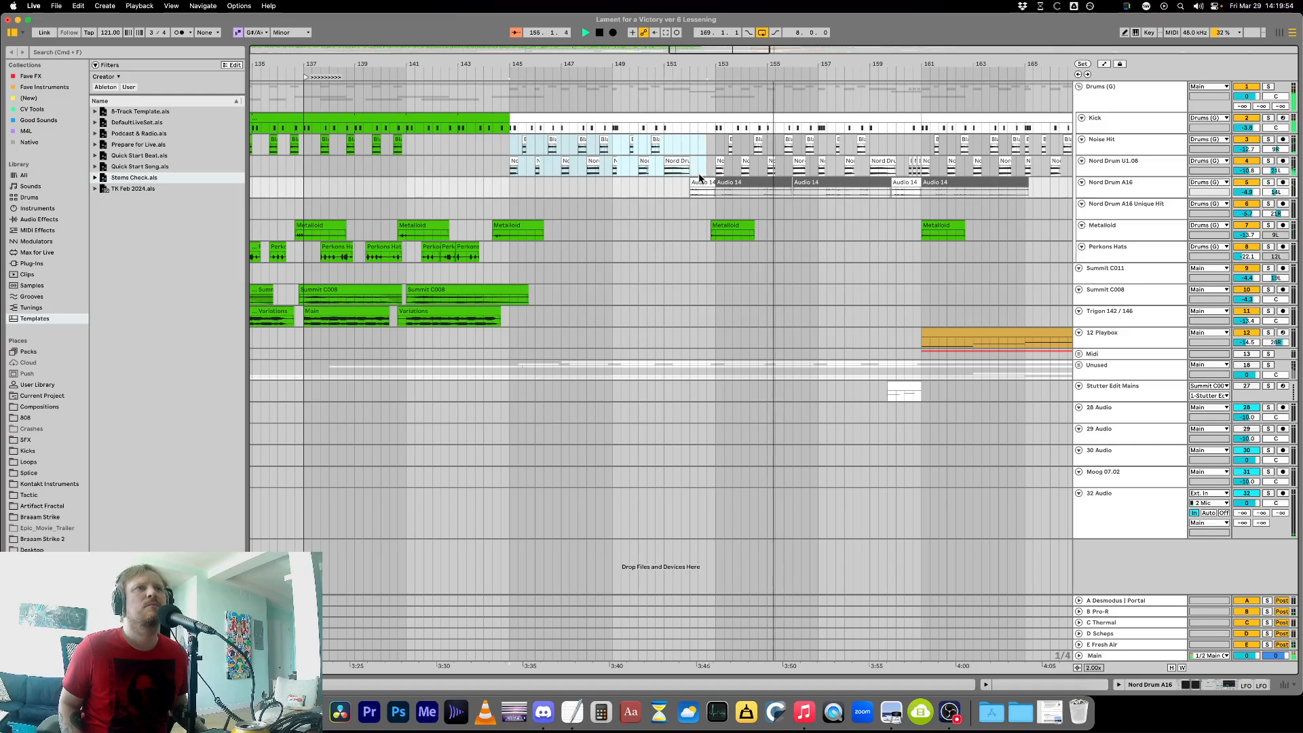
right_click(680, 164)
click(690, 210)
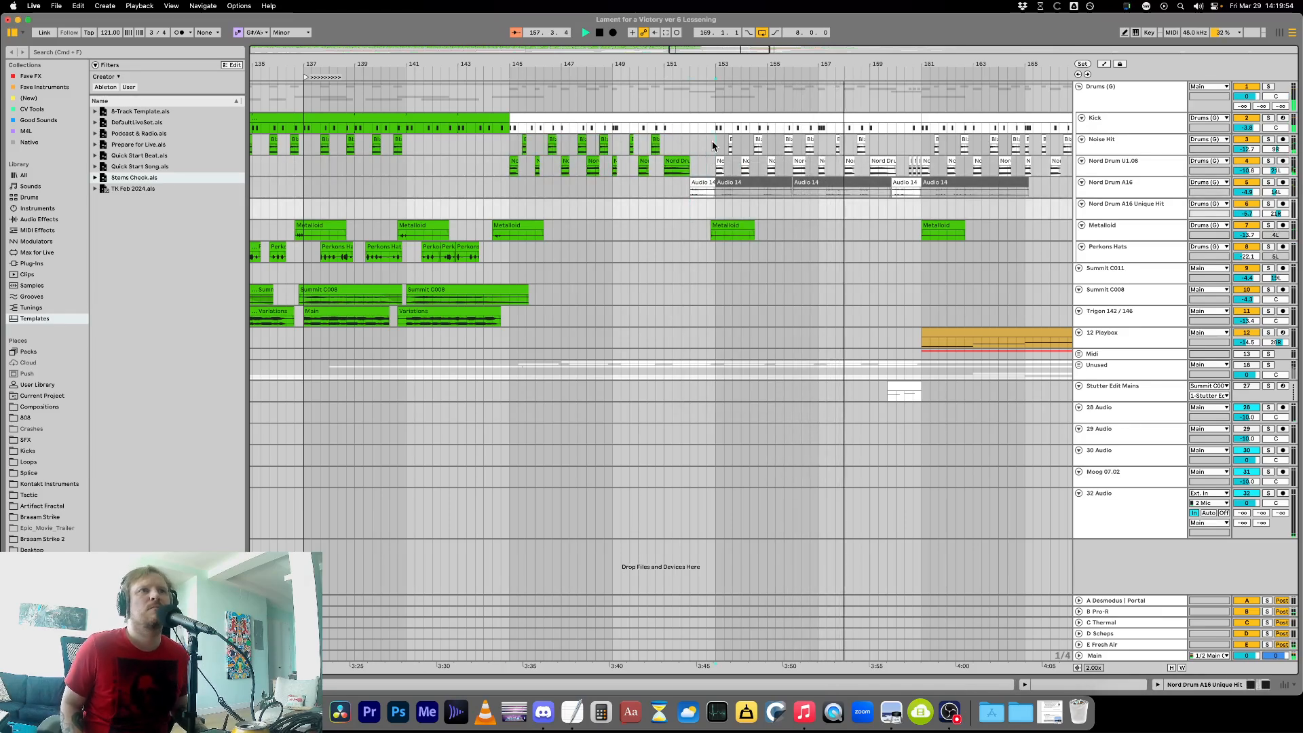
Colour the Noise Hit and Nord Drum U1.08 clips from bar 153 to about bar 160 green.
drag(712, 140, 902, 165)
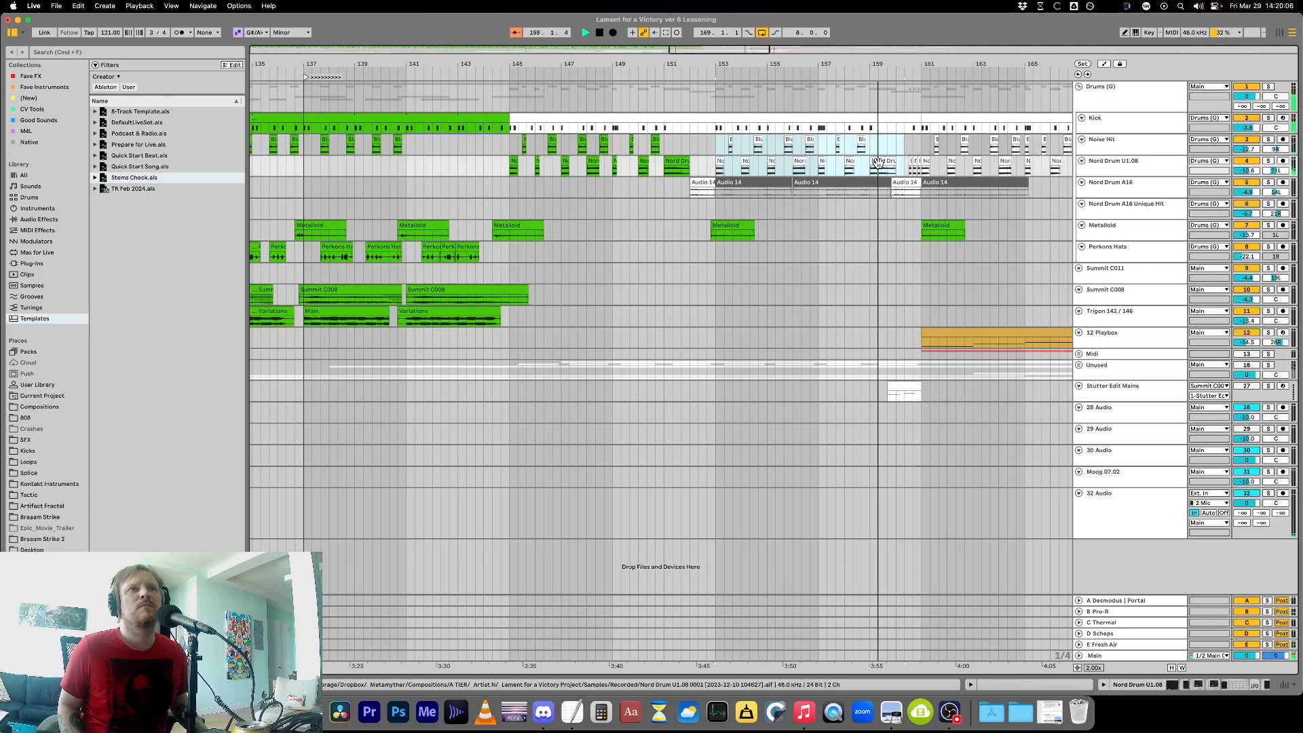
right_click(881, 163)
click(941, 368)
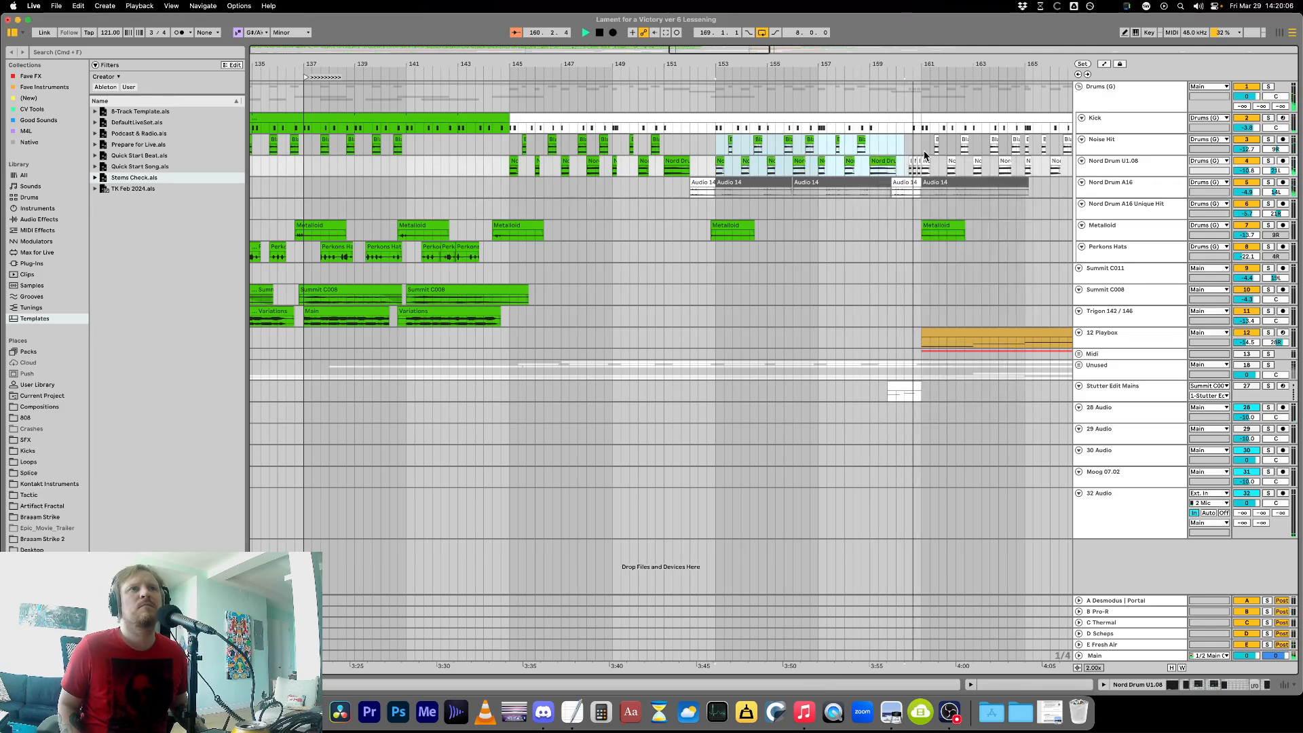
click(904, 139)
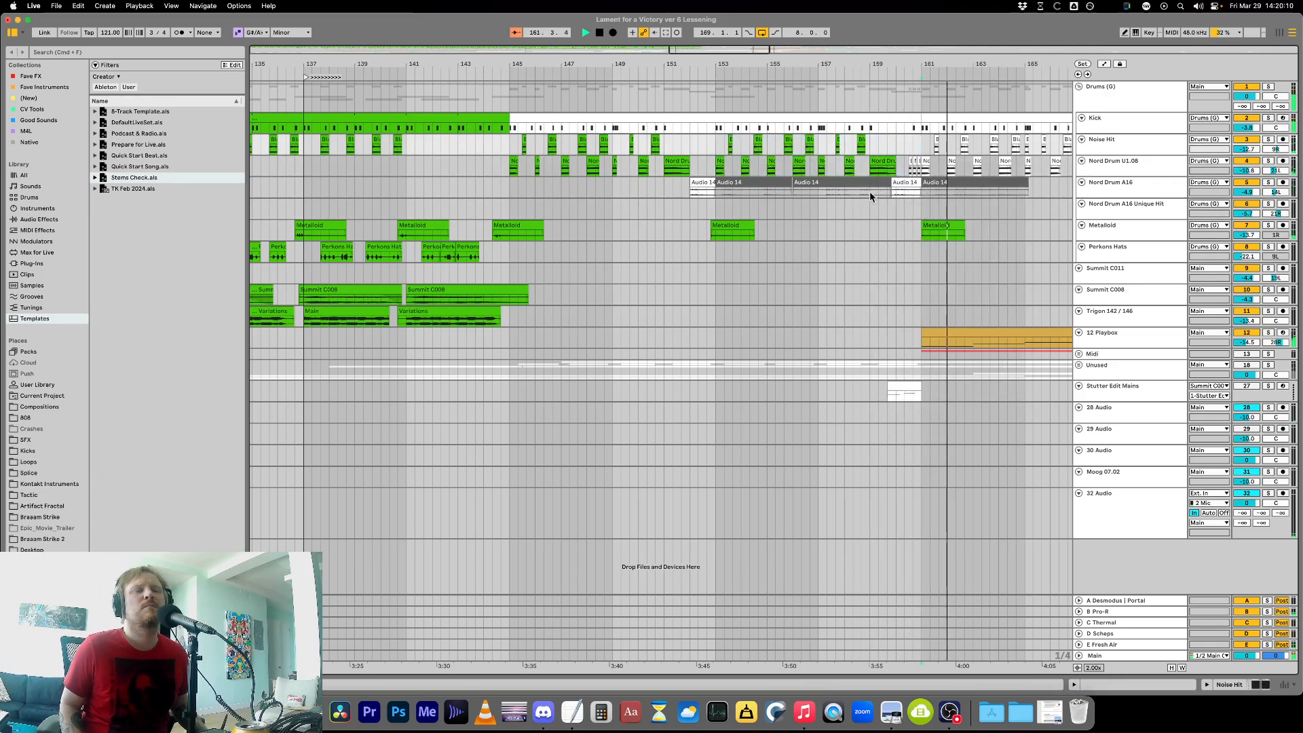
Replay the passage from about bar 157 and inspect the Noise Hit and Nord Drum U1.08 clips leading into bar 161.
key(space)
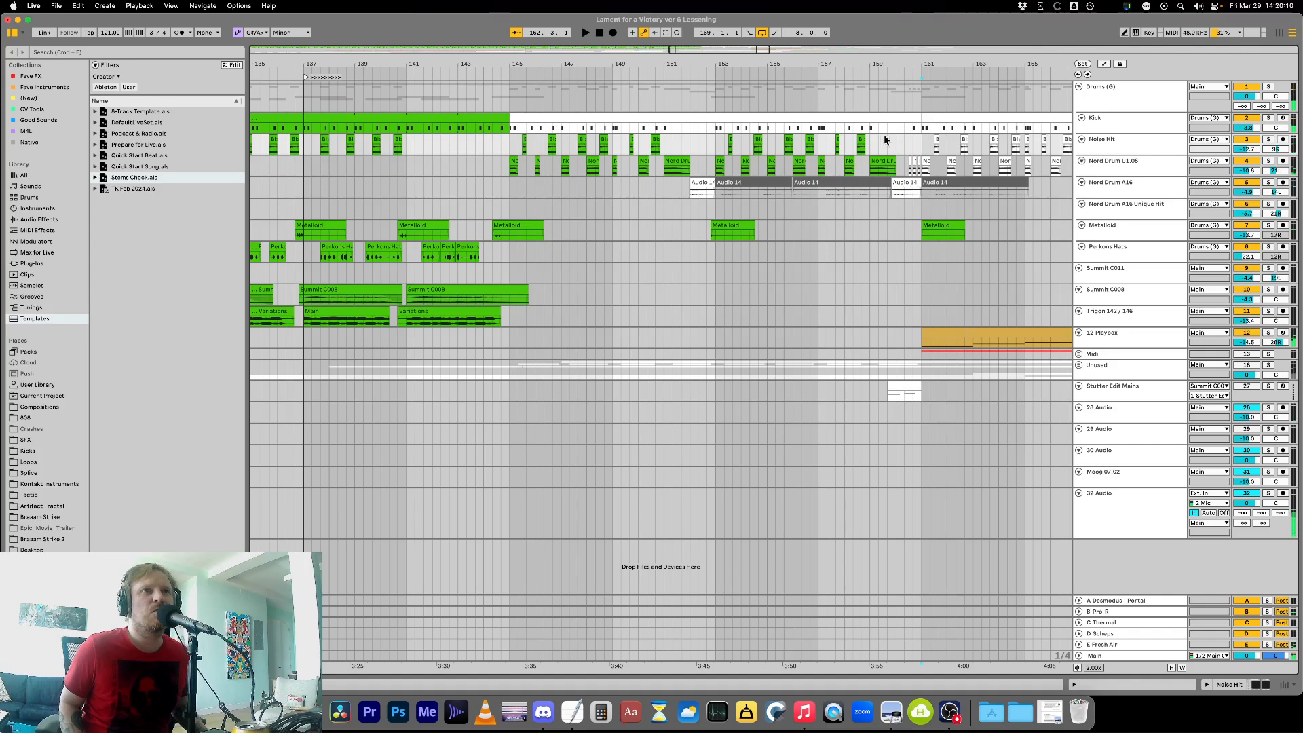
click(880, 139)
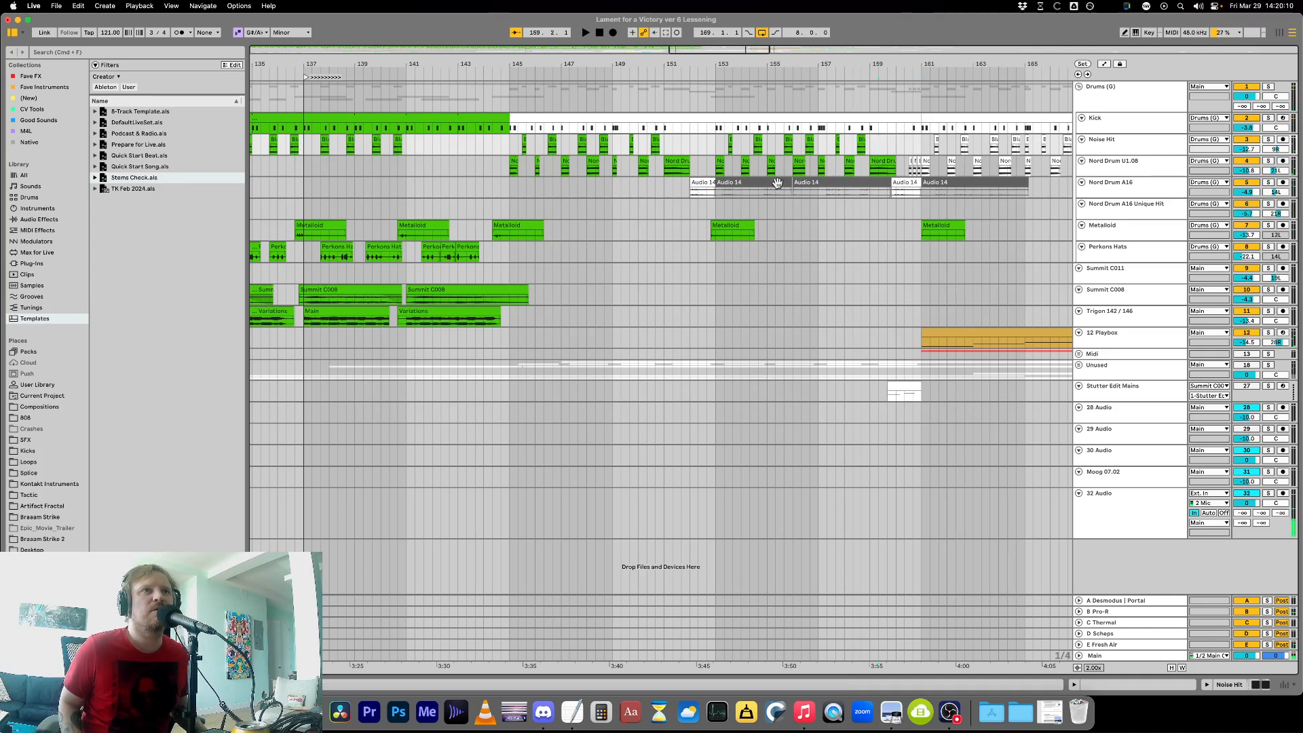
click(818, 213)
key(space)
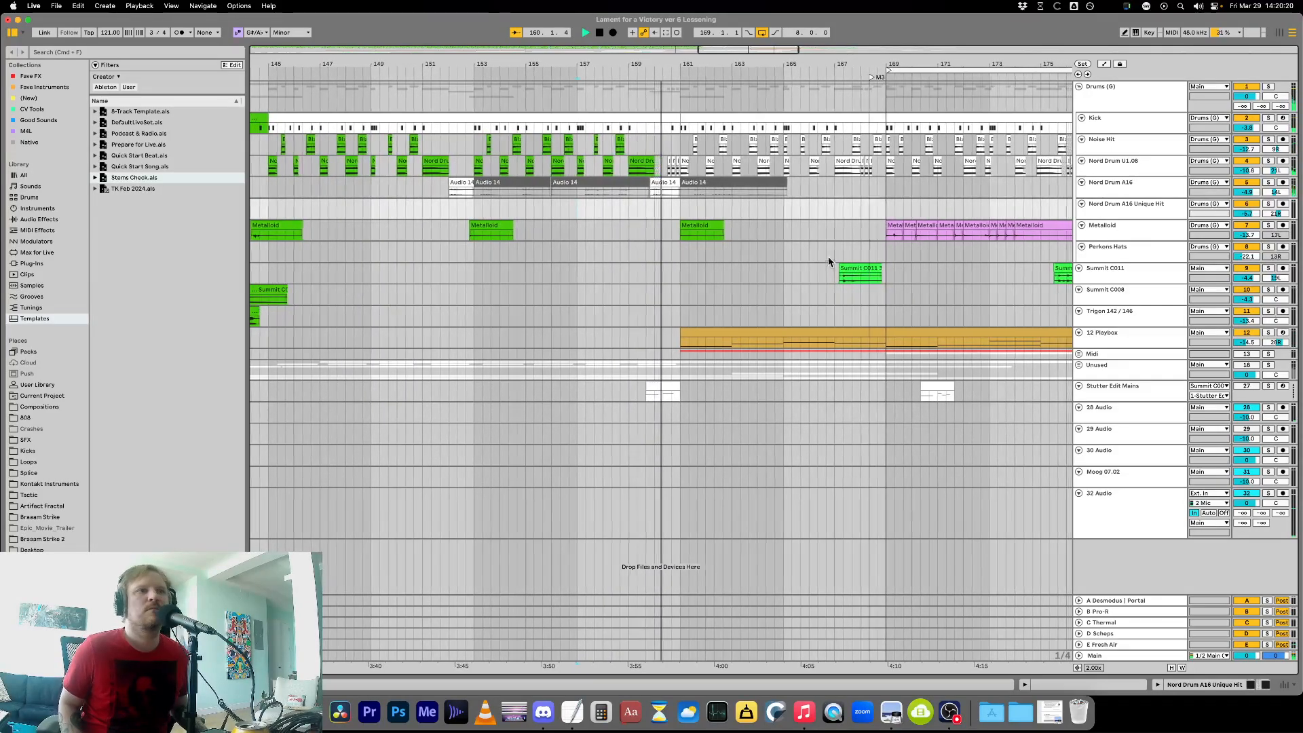
click(648, 139)
drag(509, 64, 510, 115)
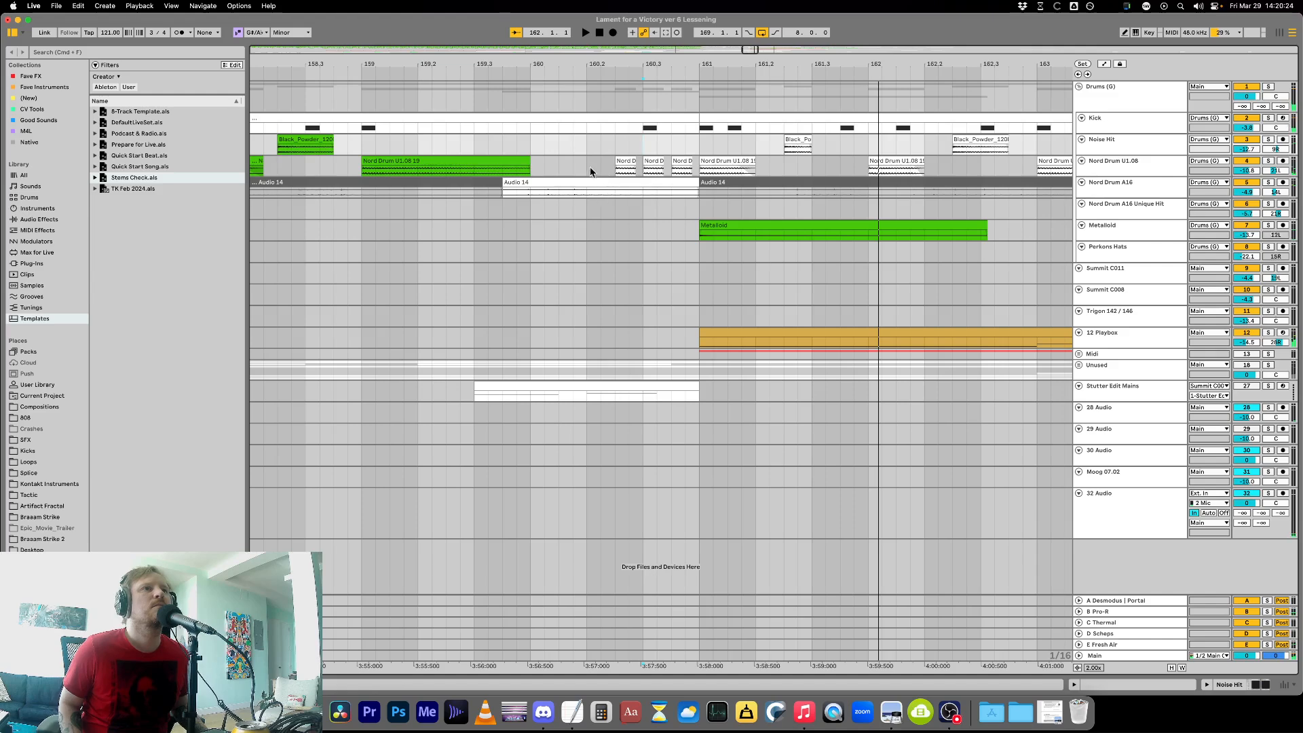
Try nudging the three short Nord Drum U1.08 clips before bar 161 two 1/16 steps earlier and audition the passage.
key(Left)
key(Left)
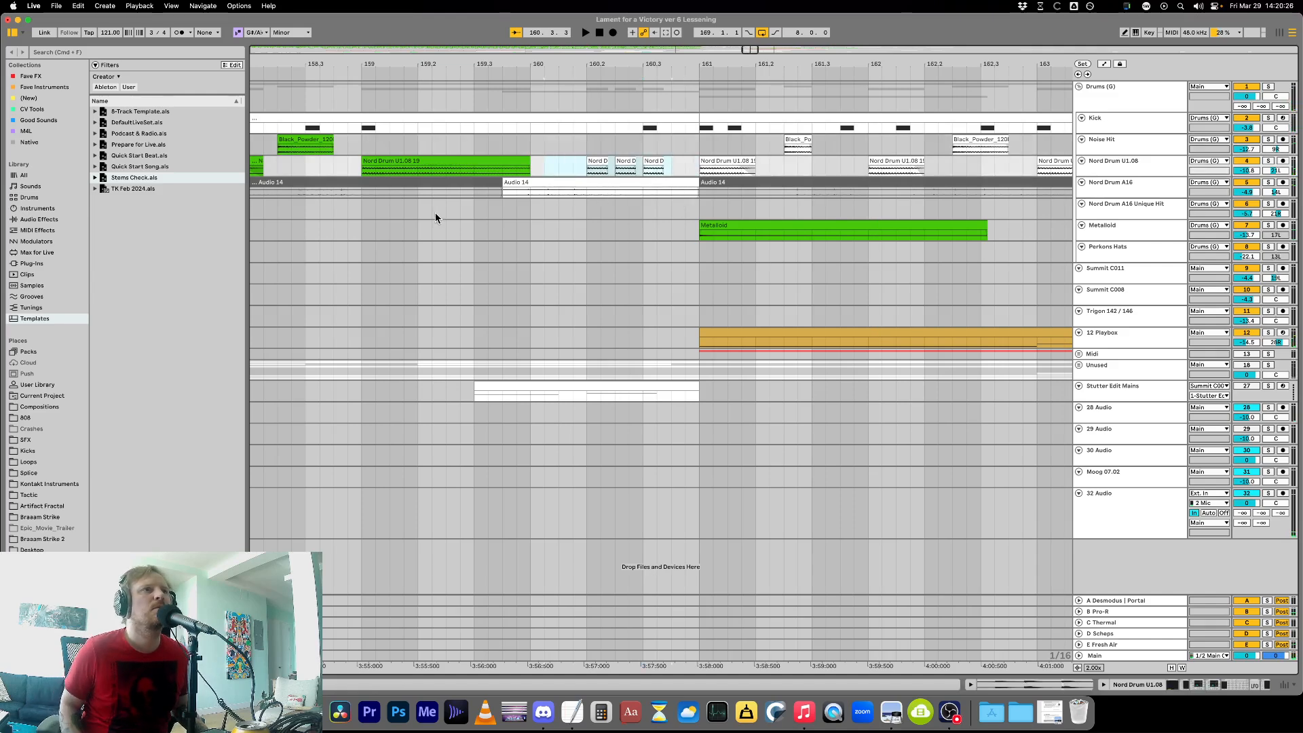
click(435, 214)
key(space)
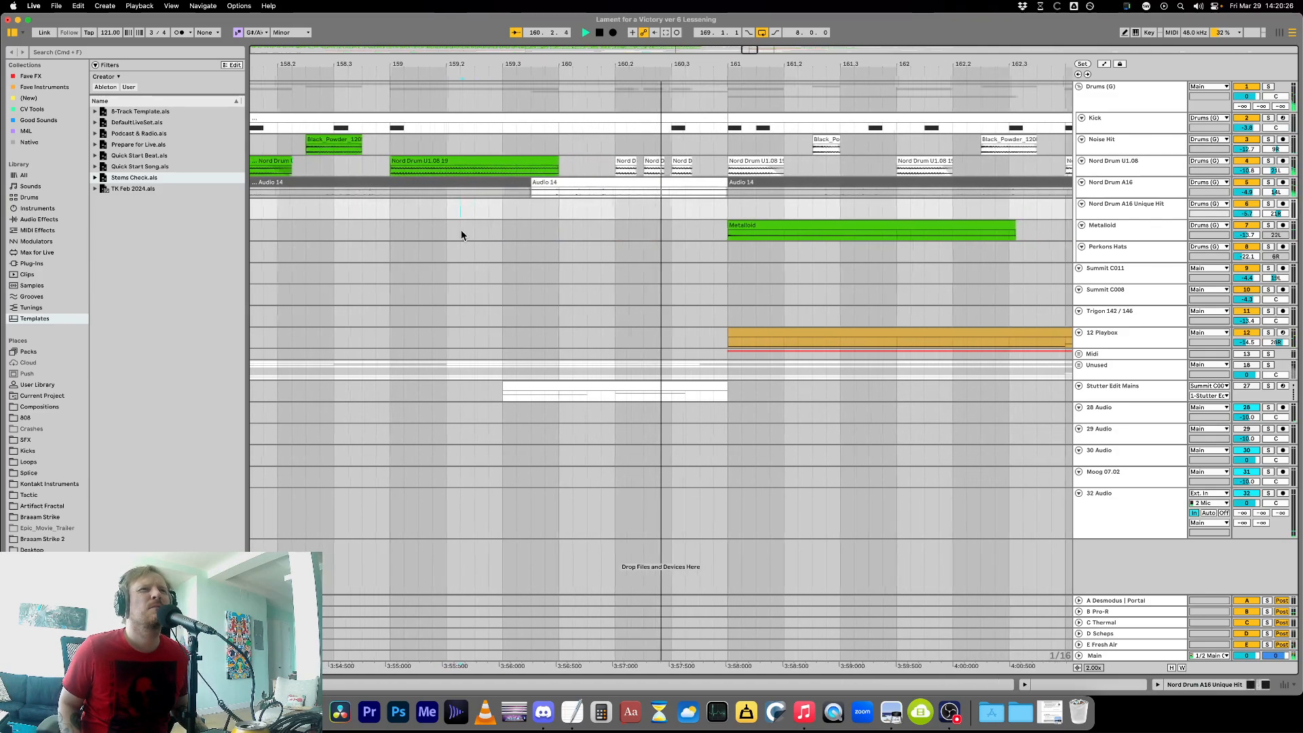
key(space)
Return the three short Nord Drum U1.08 clips before bar 161 to their previous position and trim each to about half its length.
drag(477, 164, 574, 172)
click(399, 252)
key(space)
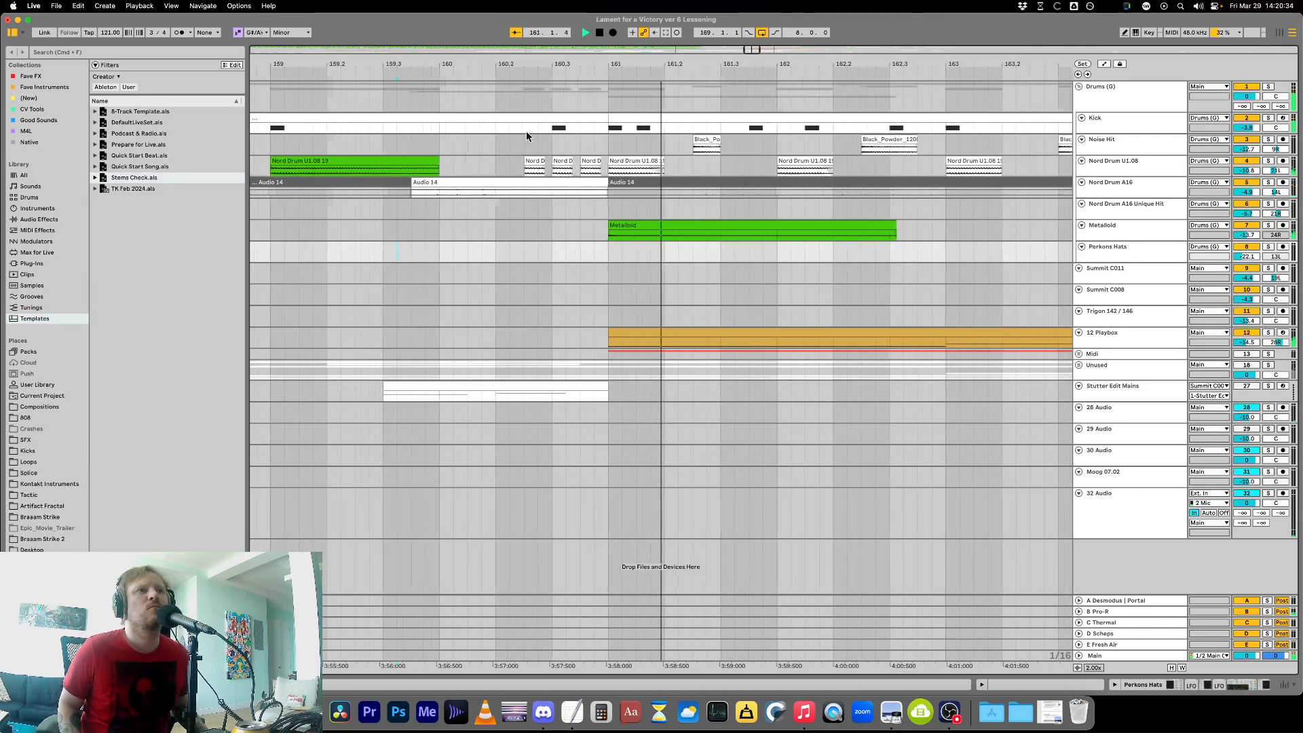
click(519, 168)
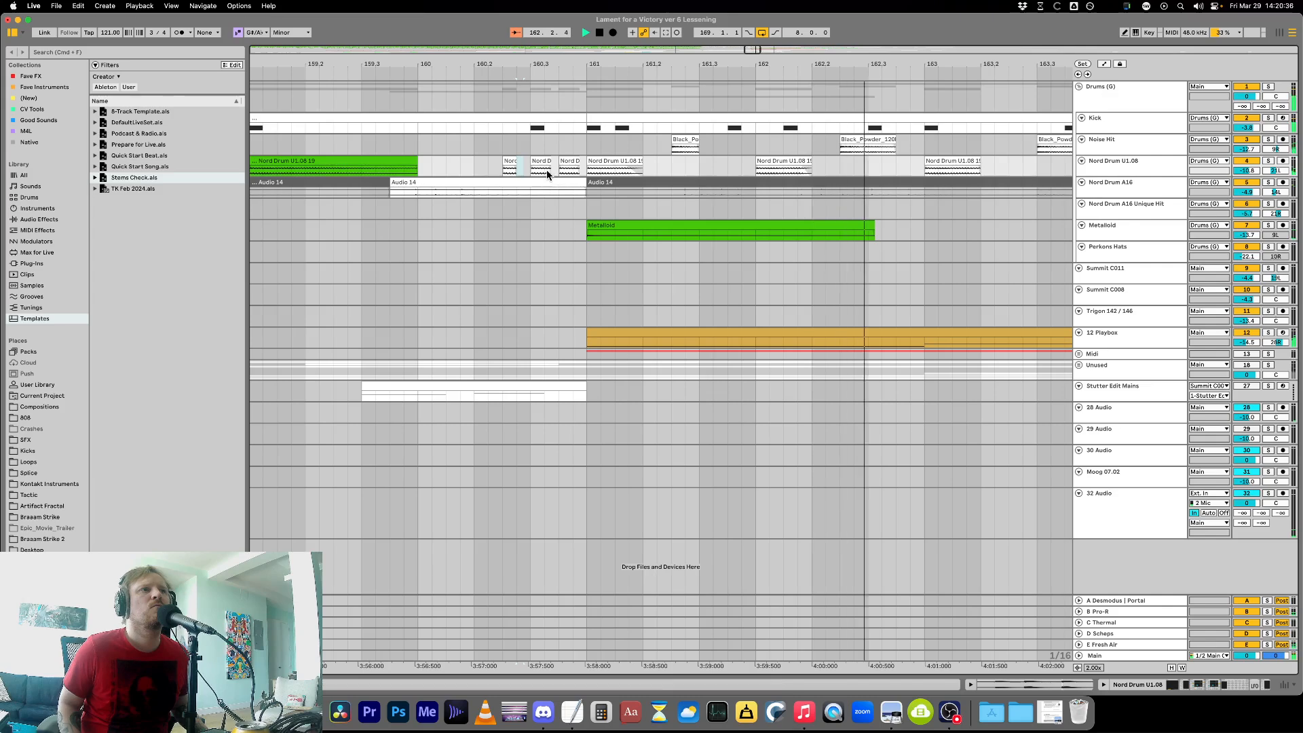
click(471, 147)
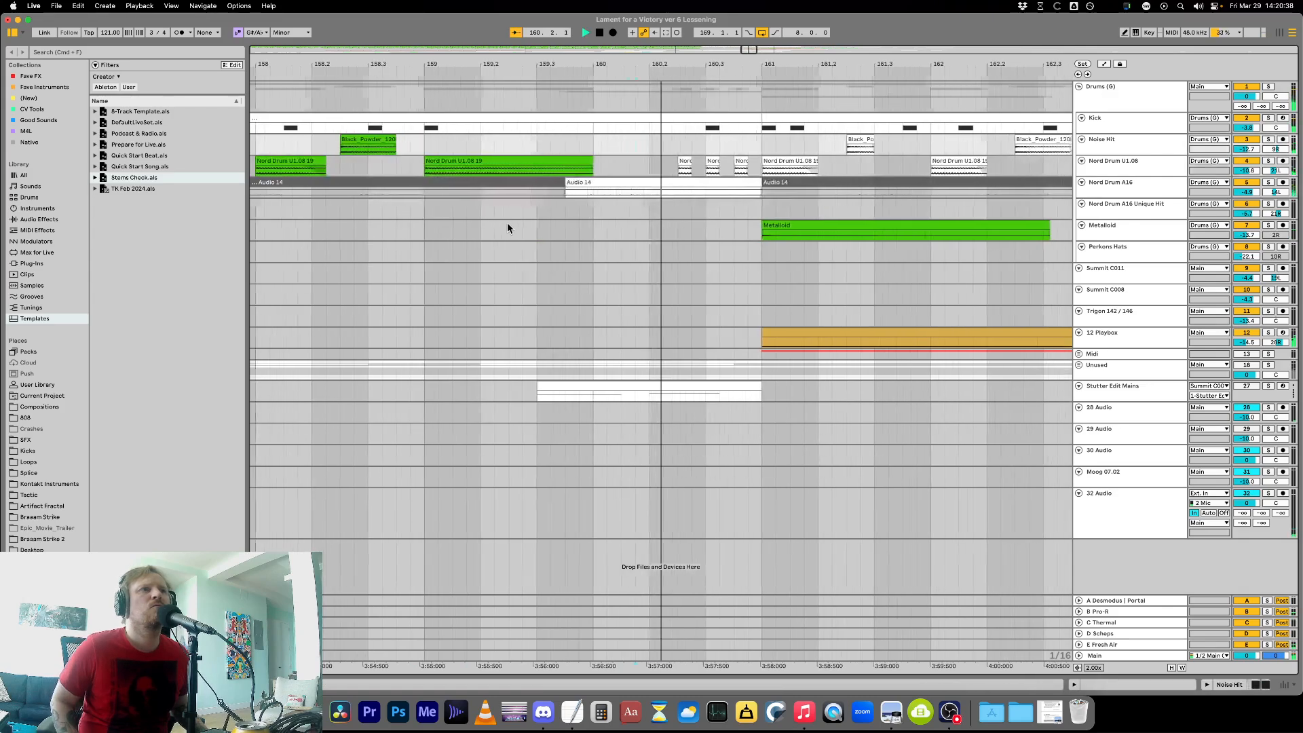
Move the single Summit C011 clip near M3 one bar later so it starts at about bar 168.
key(minus)
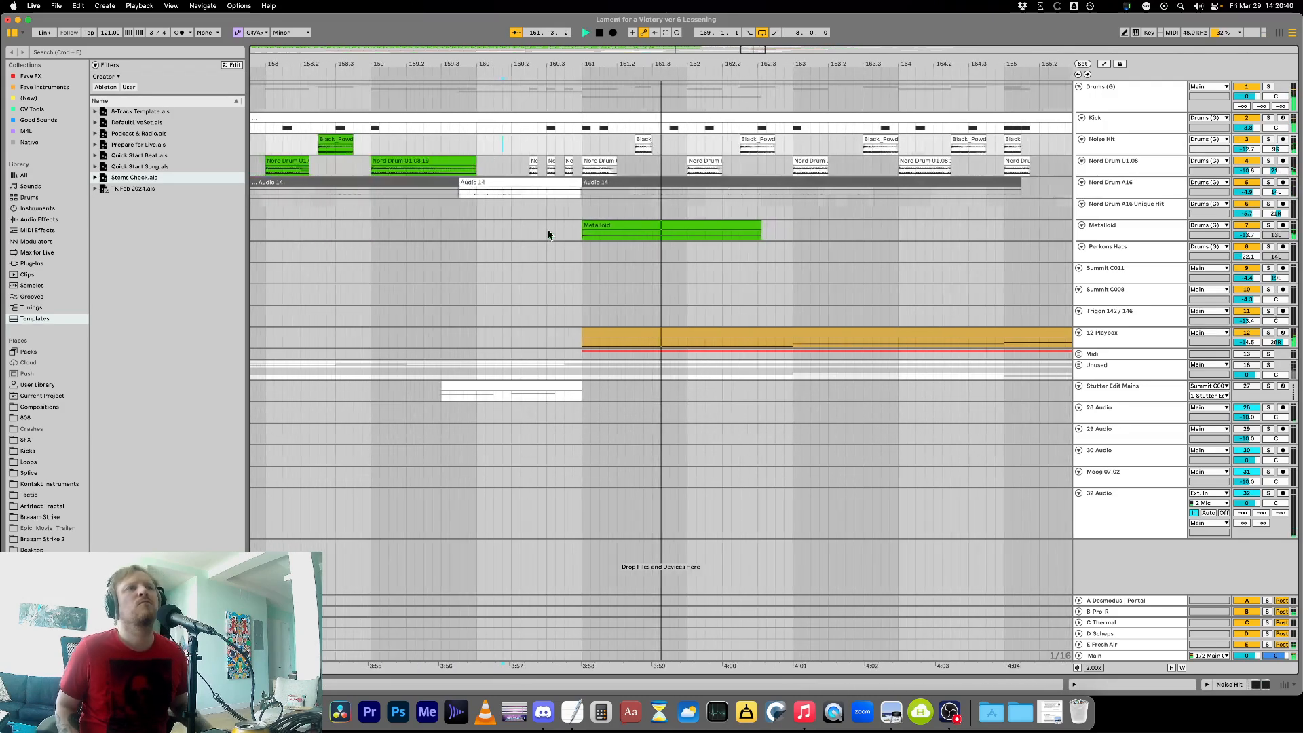
key(minus)
key(minus)
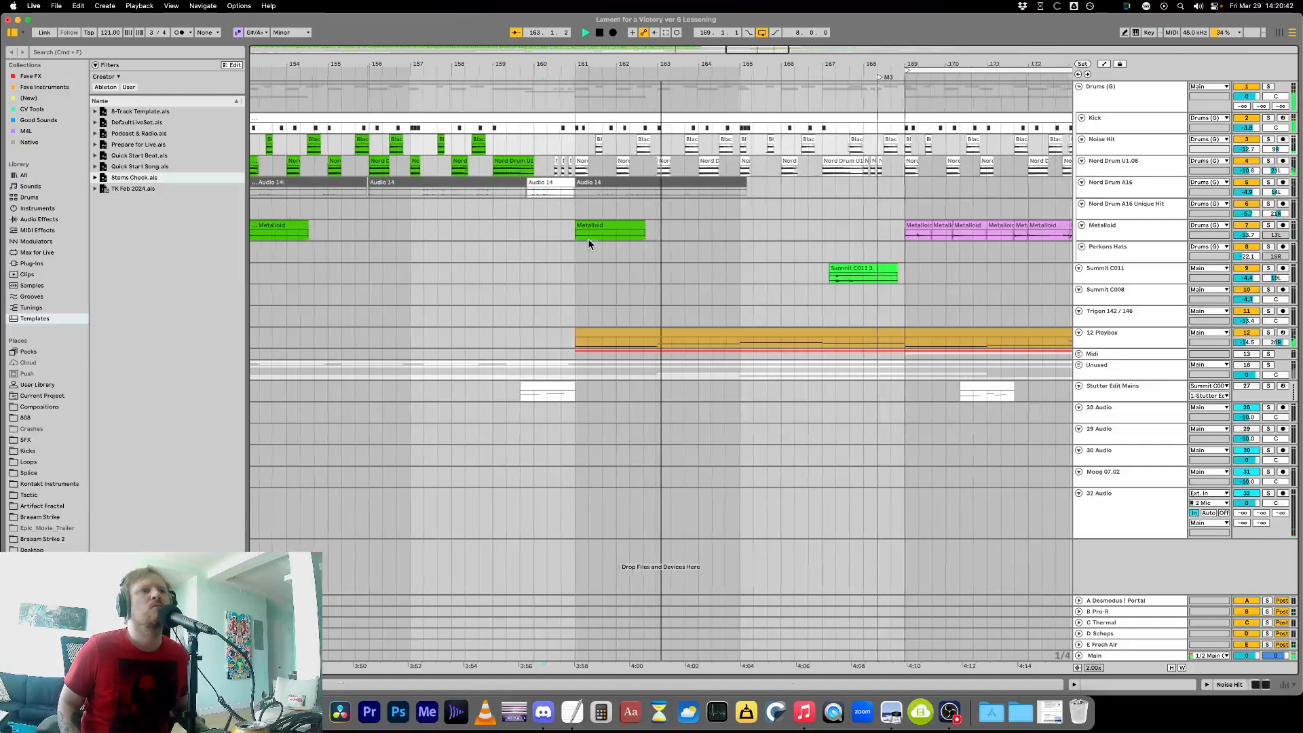
key(minus)
key(minus)
key(minus)
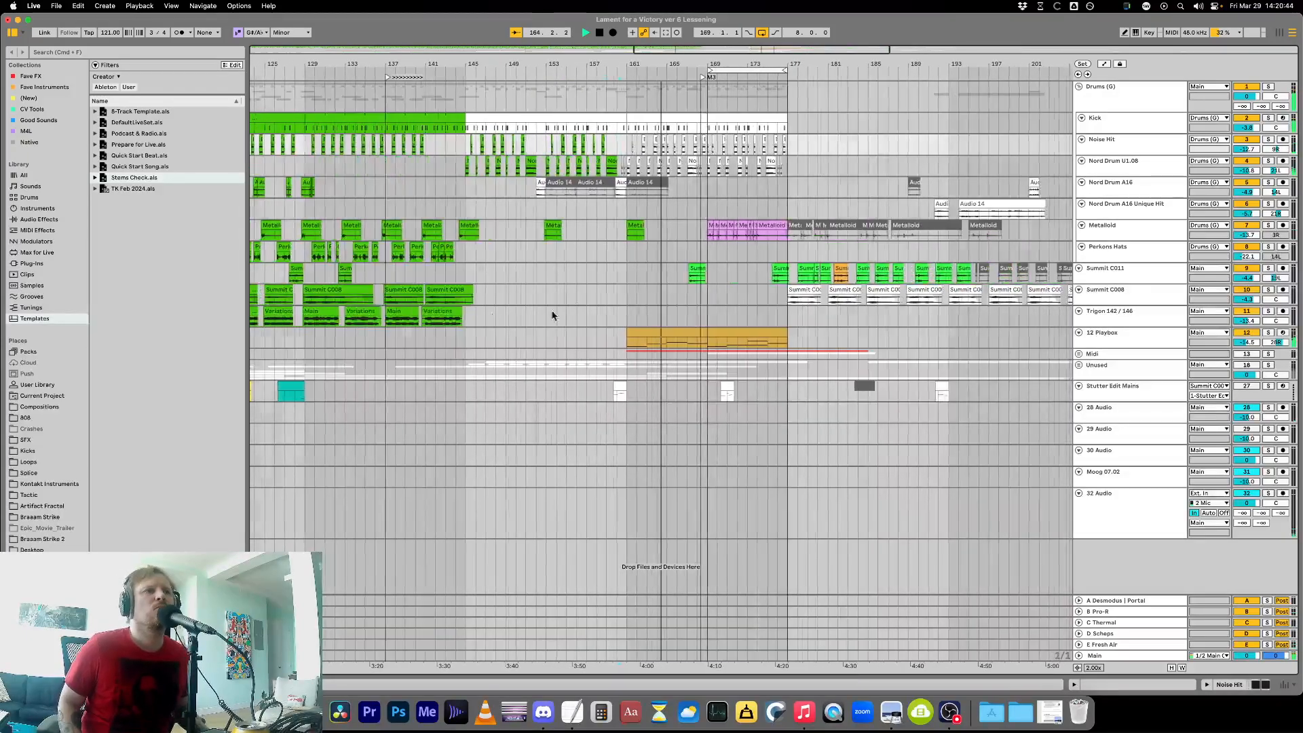
key(minus)
key(minus)
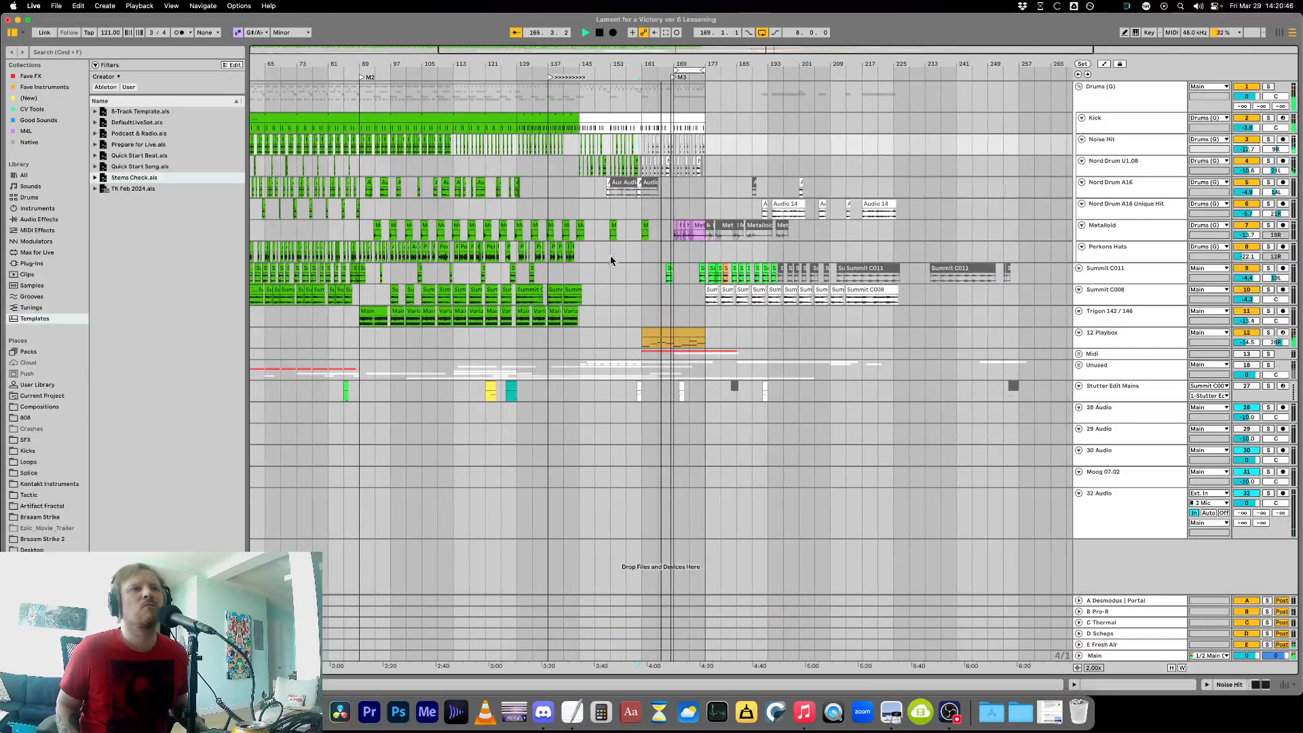
key(plus)
key(plus)
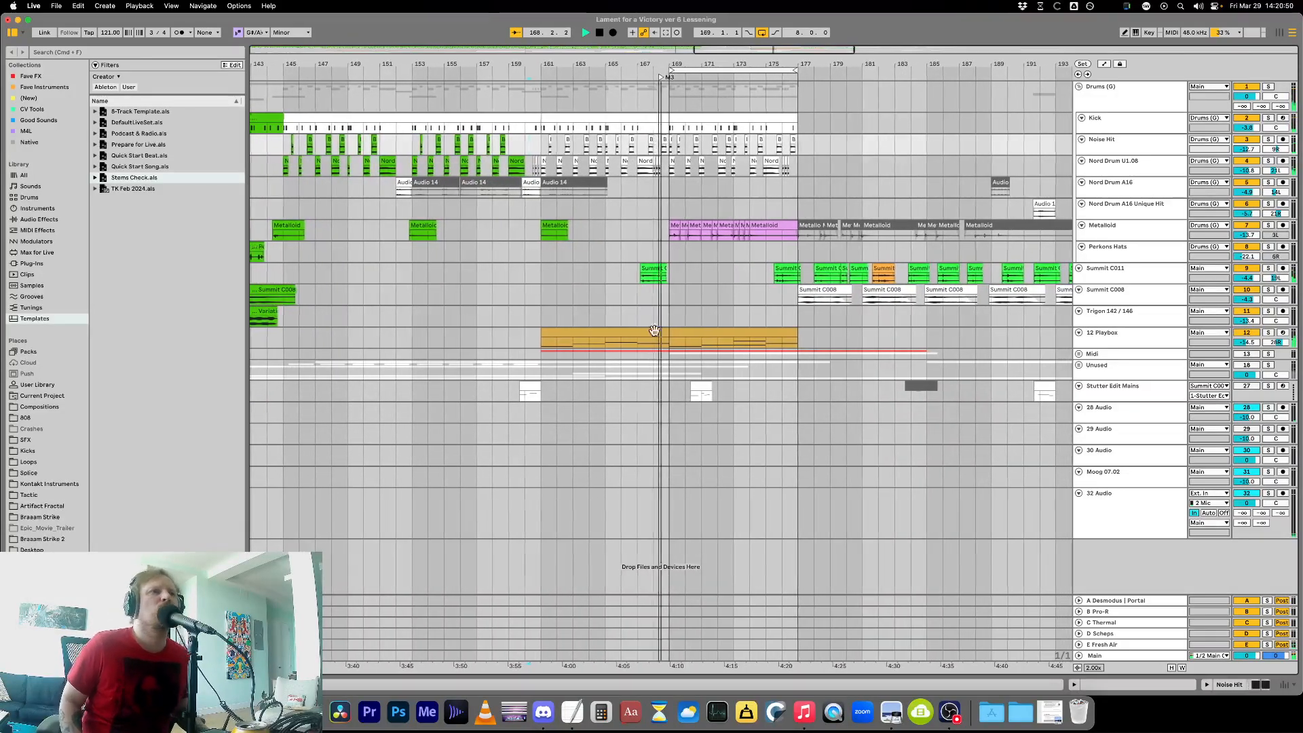
click(620, 275)
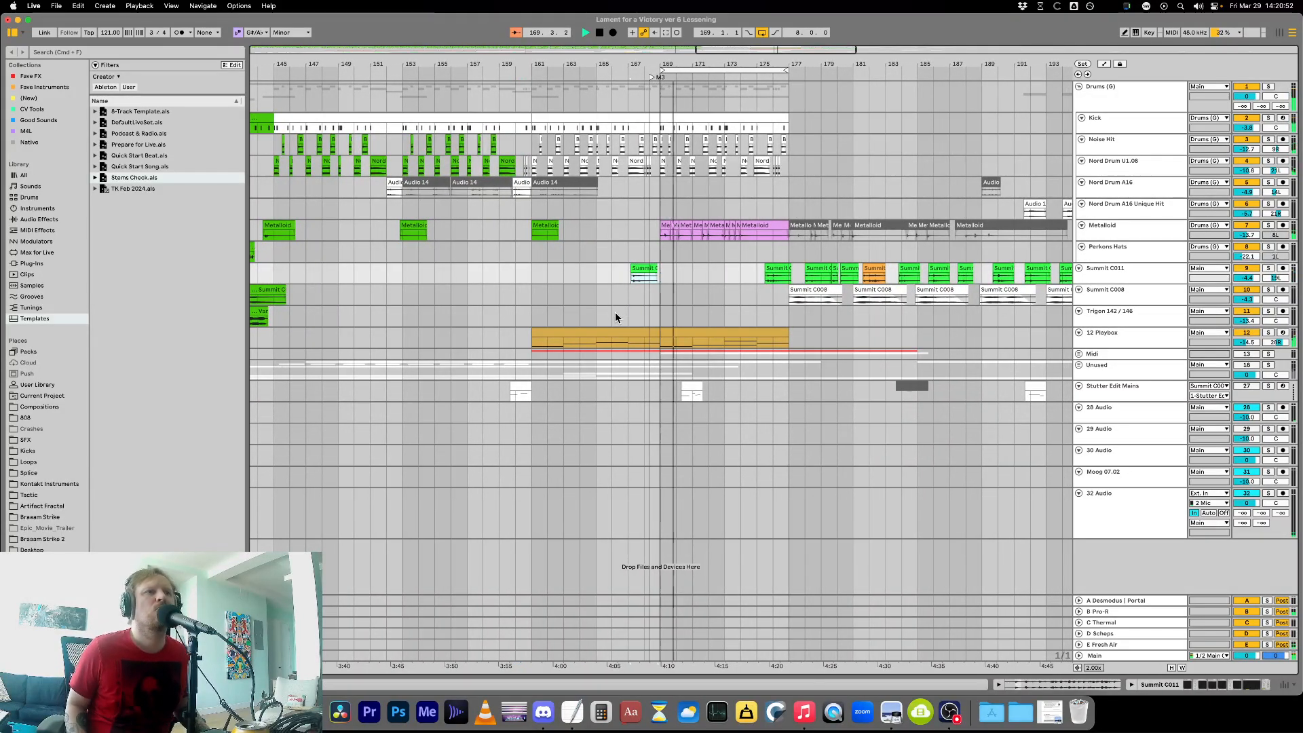
drag(650, 275, 666, 277)
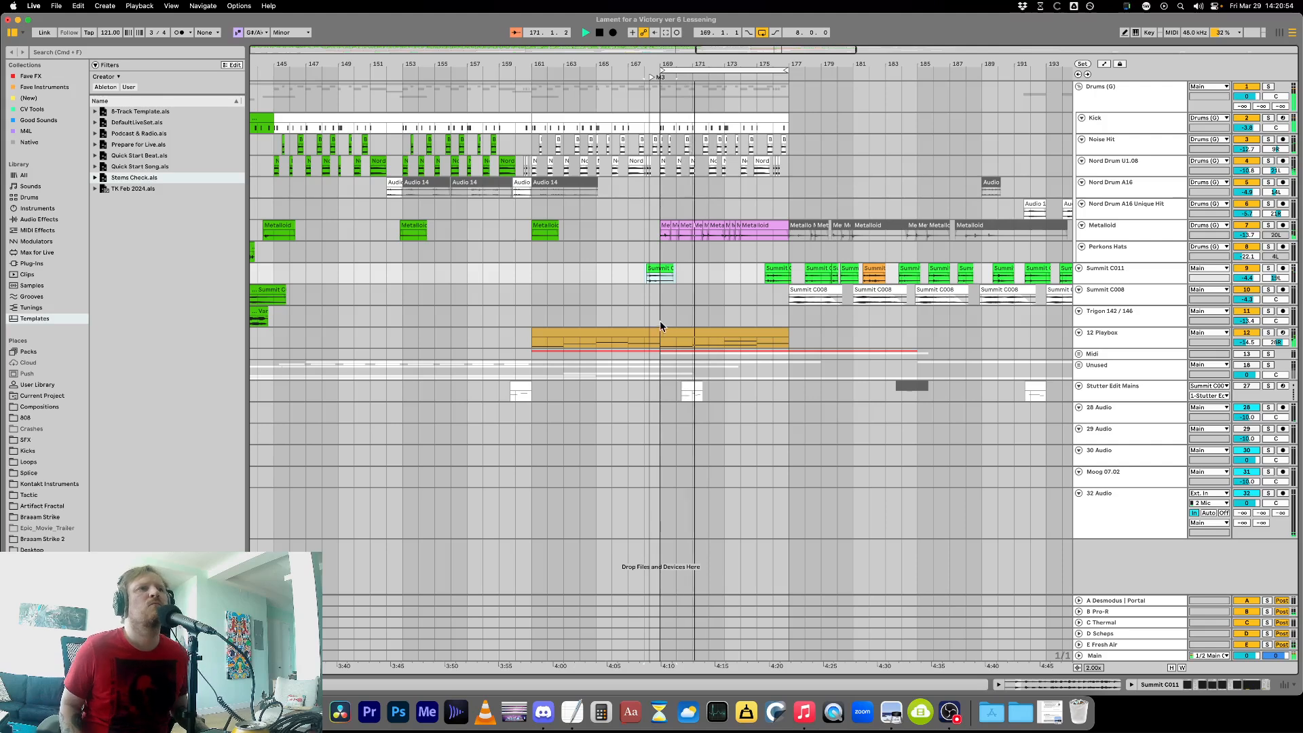
click(612, 253)
Shift the run of Metalloid clips starting at M3 eight bars later so it begins at bar 177.
click(664, 205)
key(minus)
key(minus)
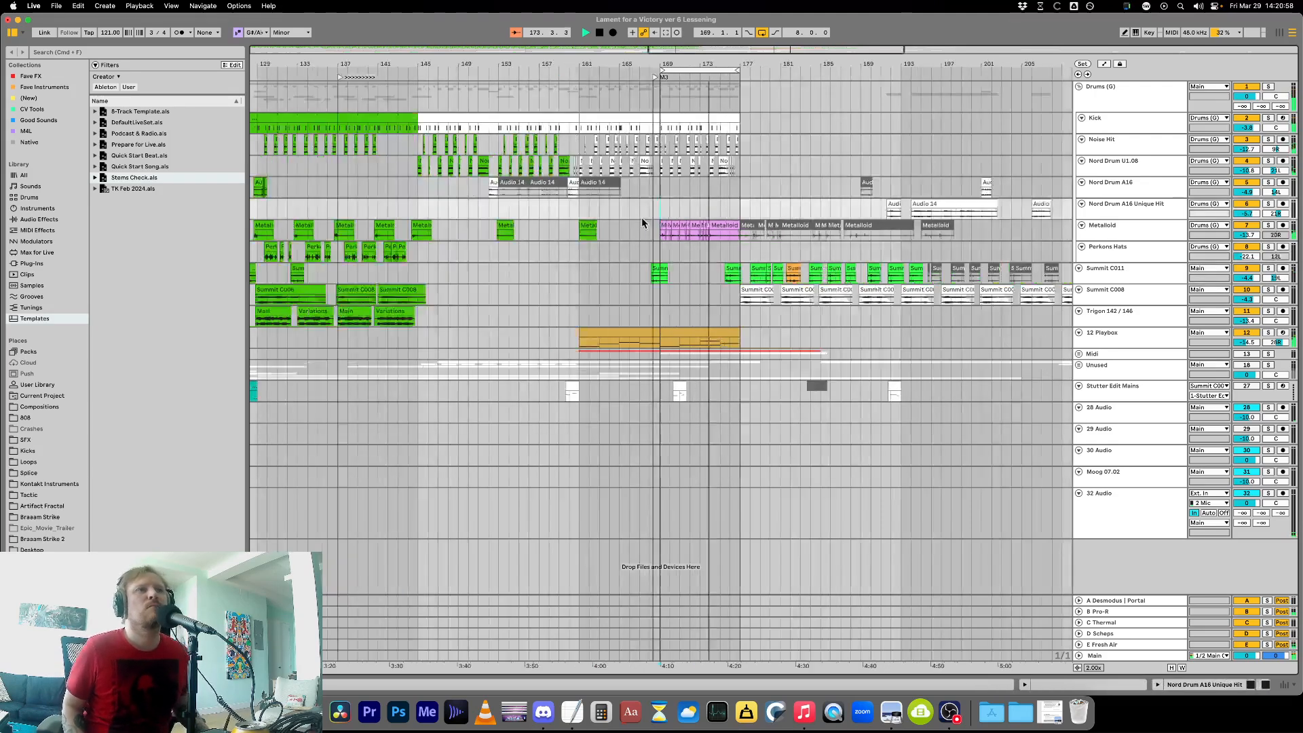
drag(632, 232, 891, 236)
key(Right)
key(Right)
key(Right)
key(Right)
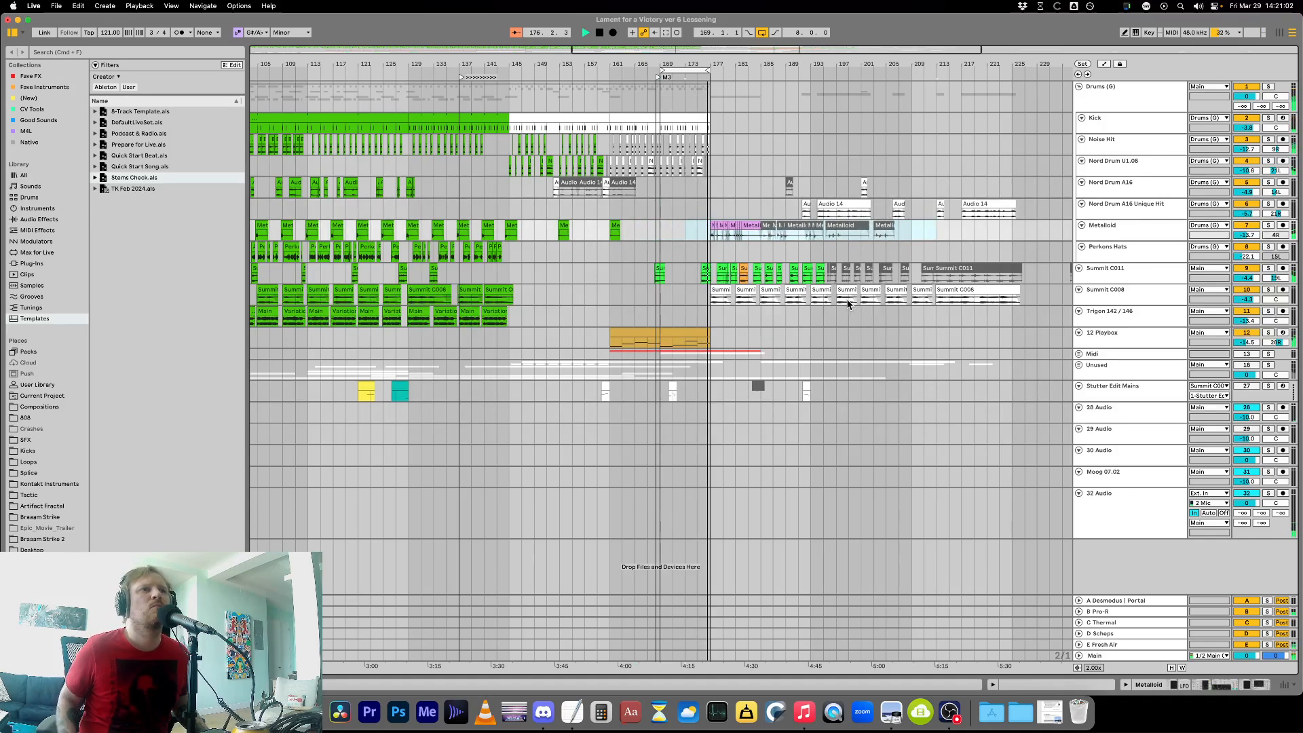
click(693, 234)
Check the Kick clip's notes and extend the Kick pattern on to bar 193.
key(plus)
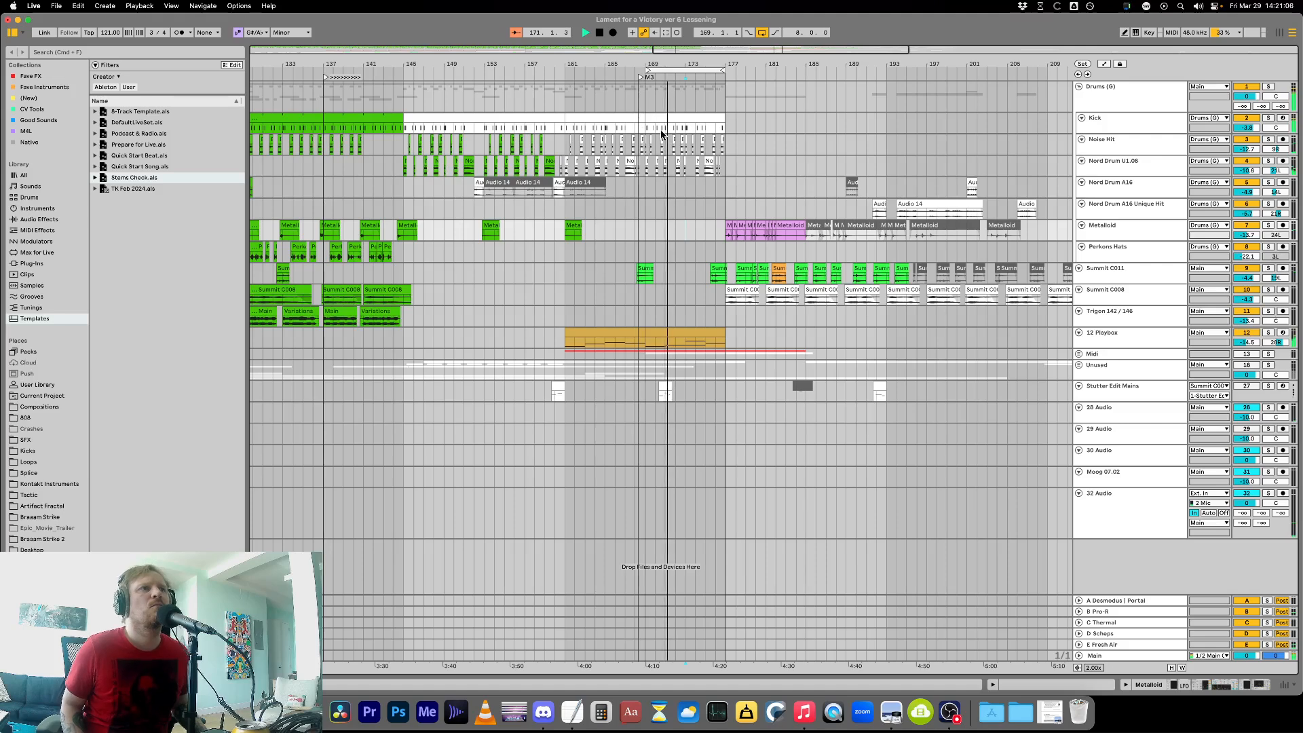
click(592, 119)
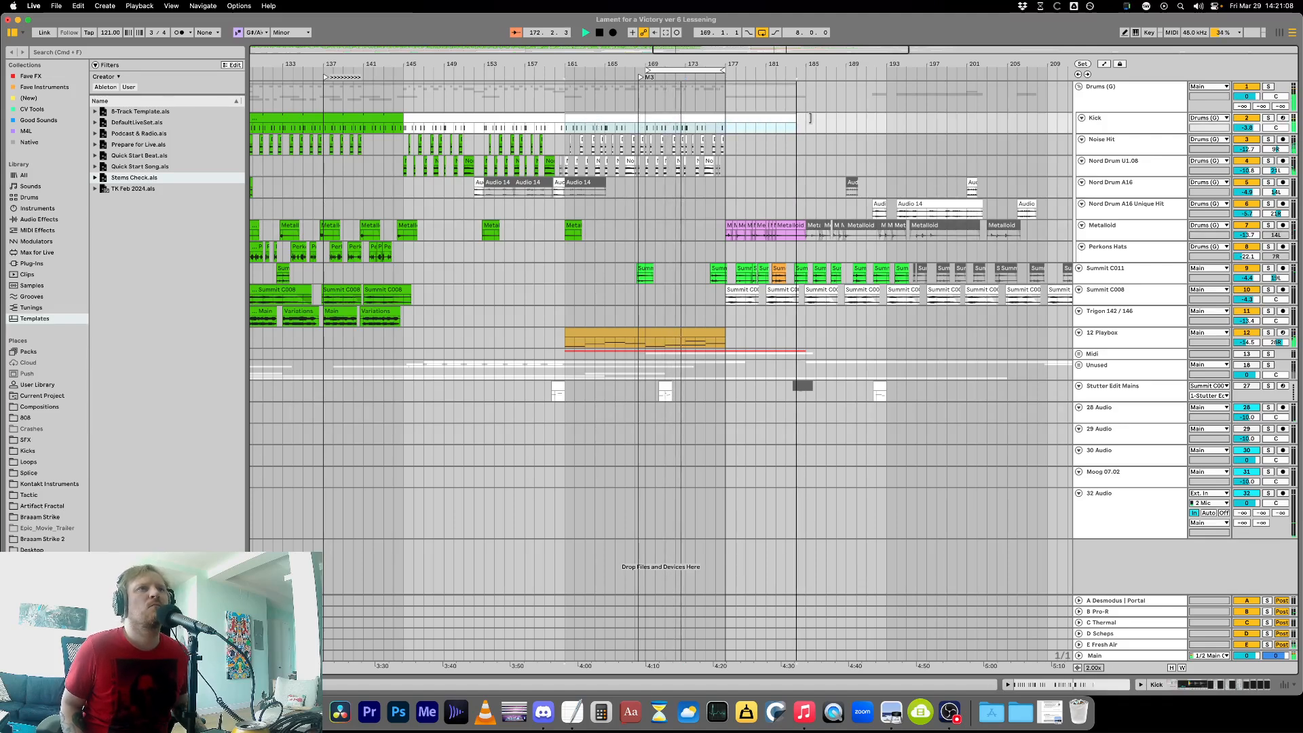
double_click(518, 121)
click(514, 453)
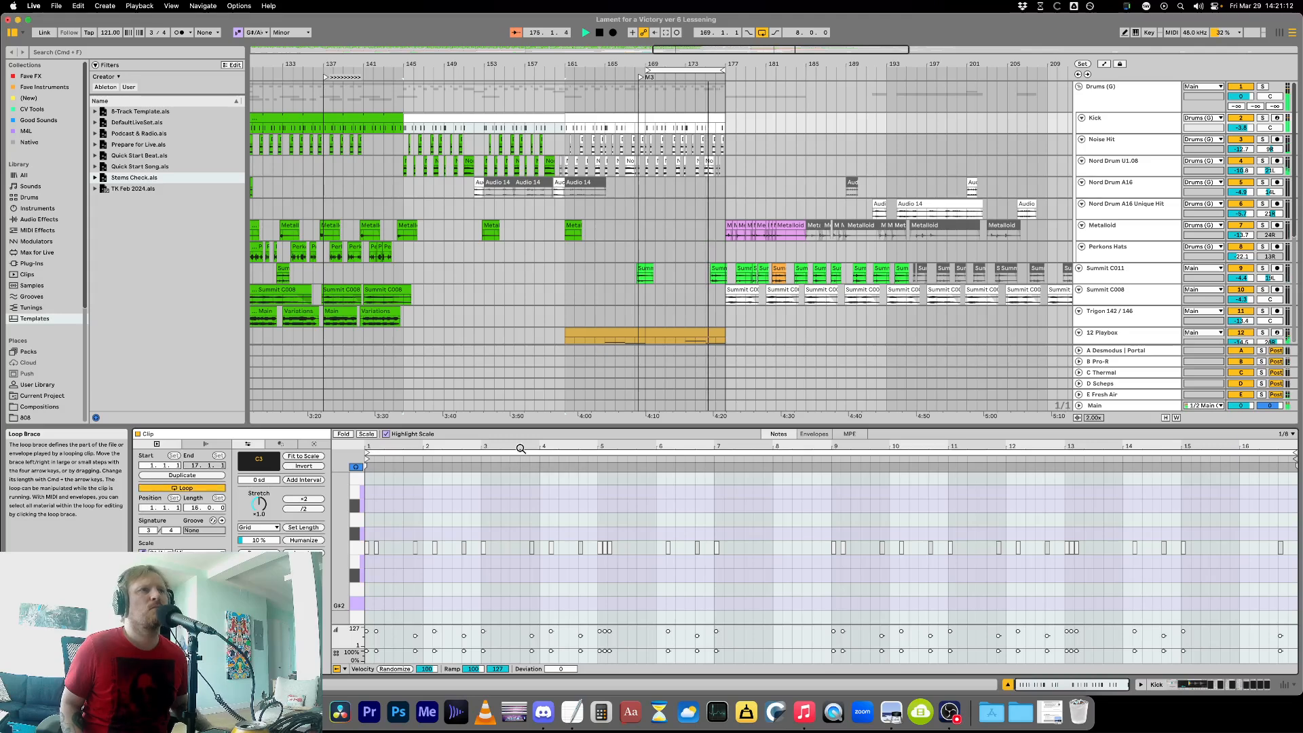
drag(560, 117, 887, 129)
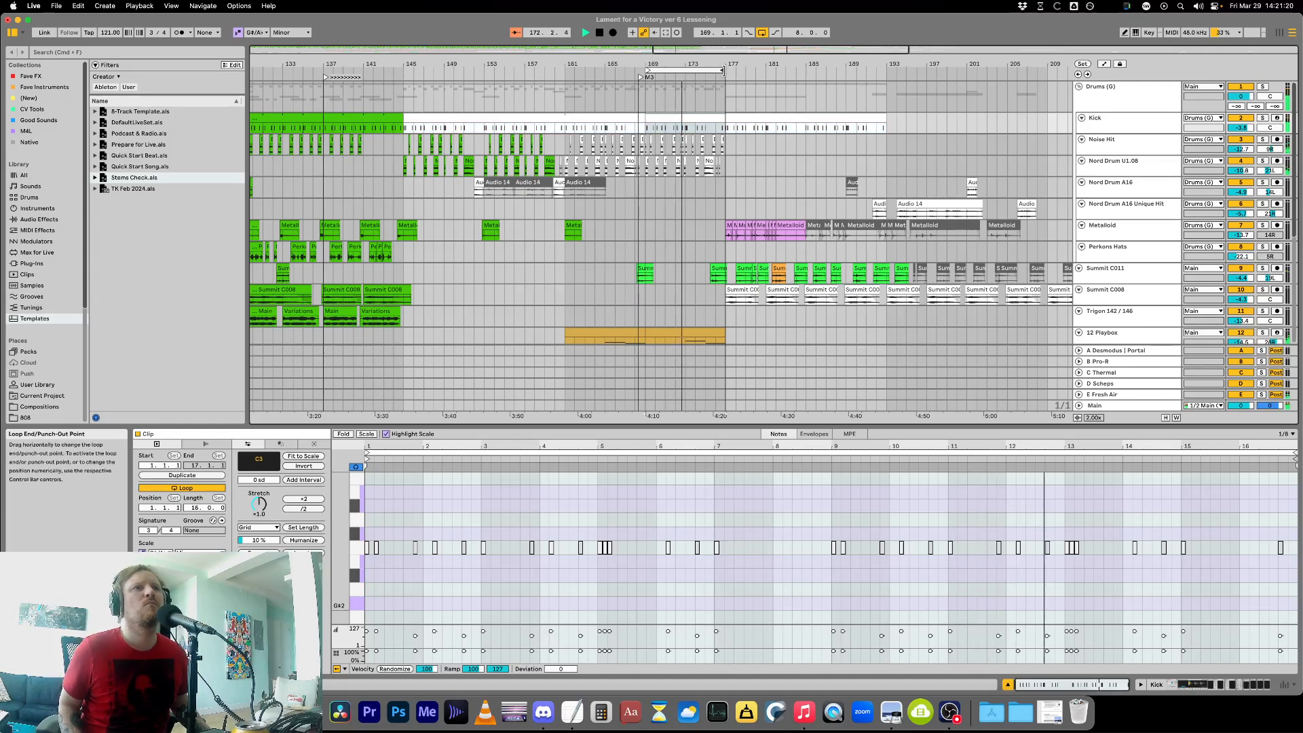
Extend the arrangement loop to 24 bars, ending at bar 193, and lengthen the 12 Playbox clip to the same bar.
drag(721, 72, 889, 90)
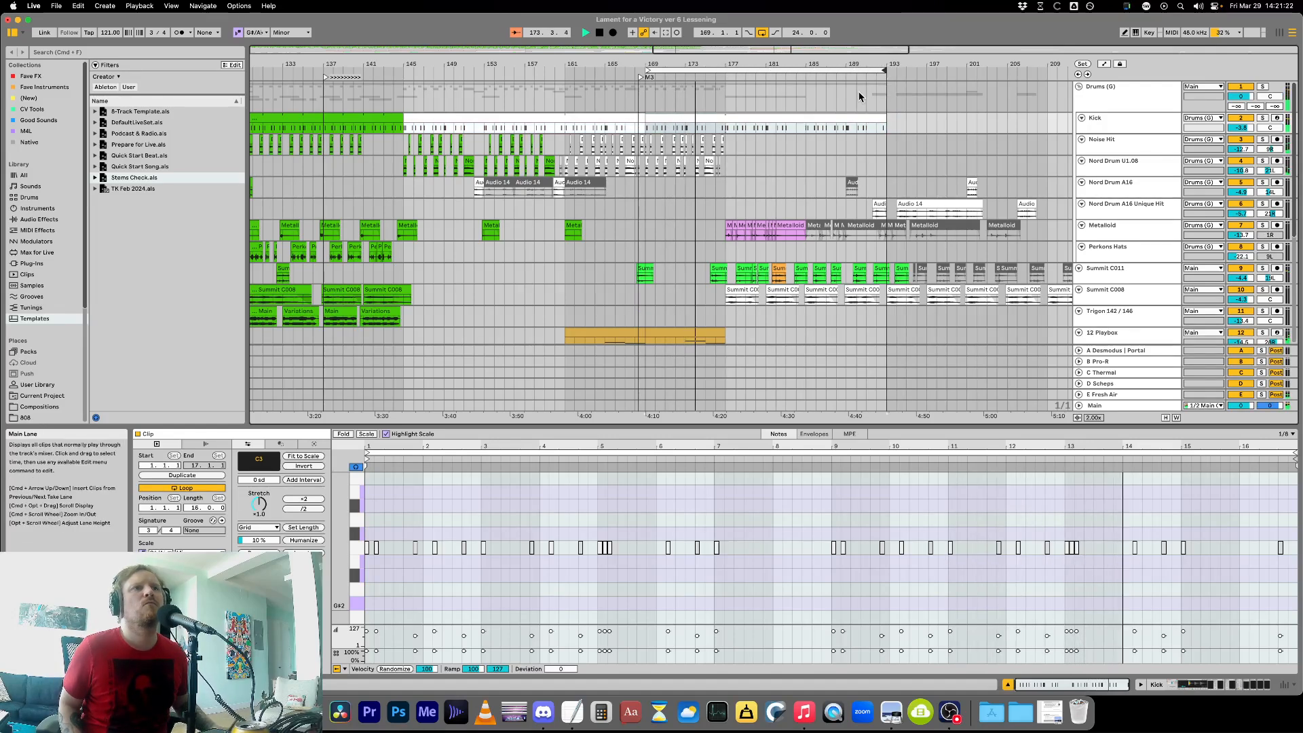
drag(723, 334, 885, 334)
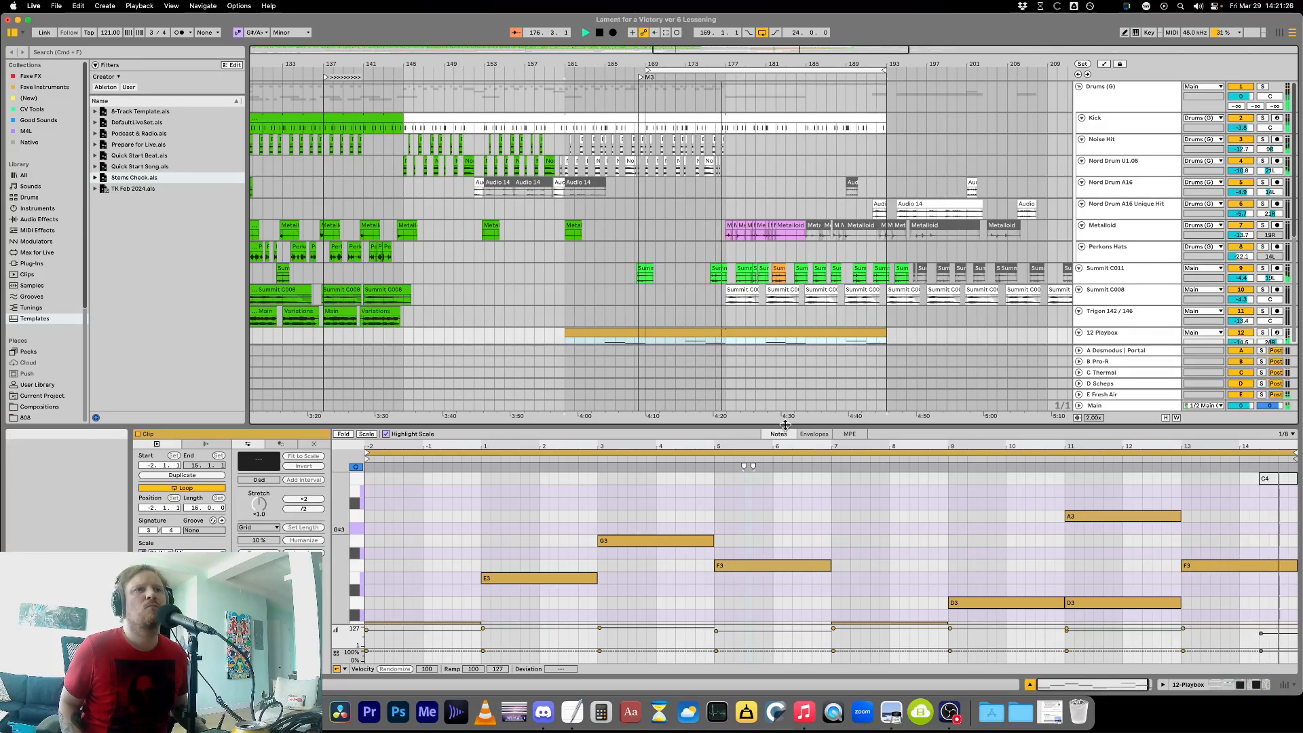
Shrink the clip view to show more tracks and deactivate the 12 Playbox clips between bars 161 and 193.
drag(784, 429, 798, 531)
click(690, 316)
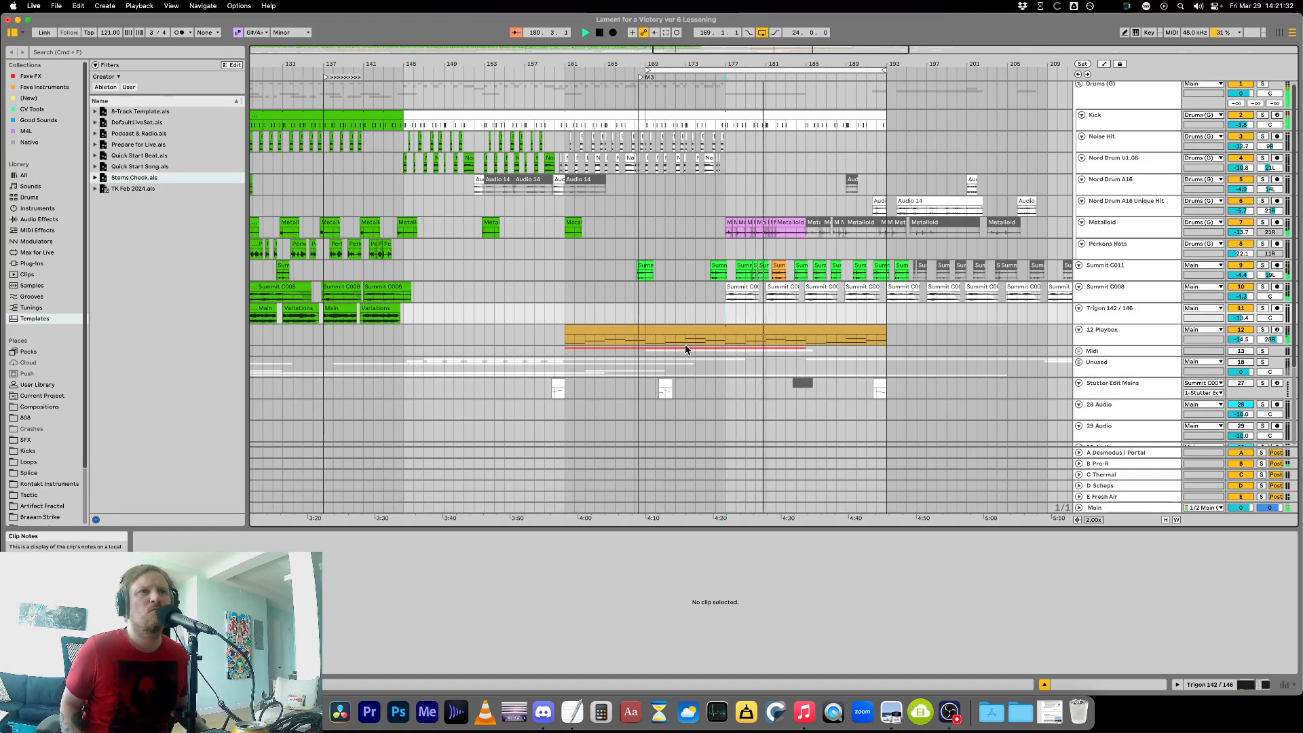
click(738, 342)
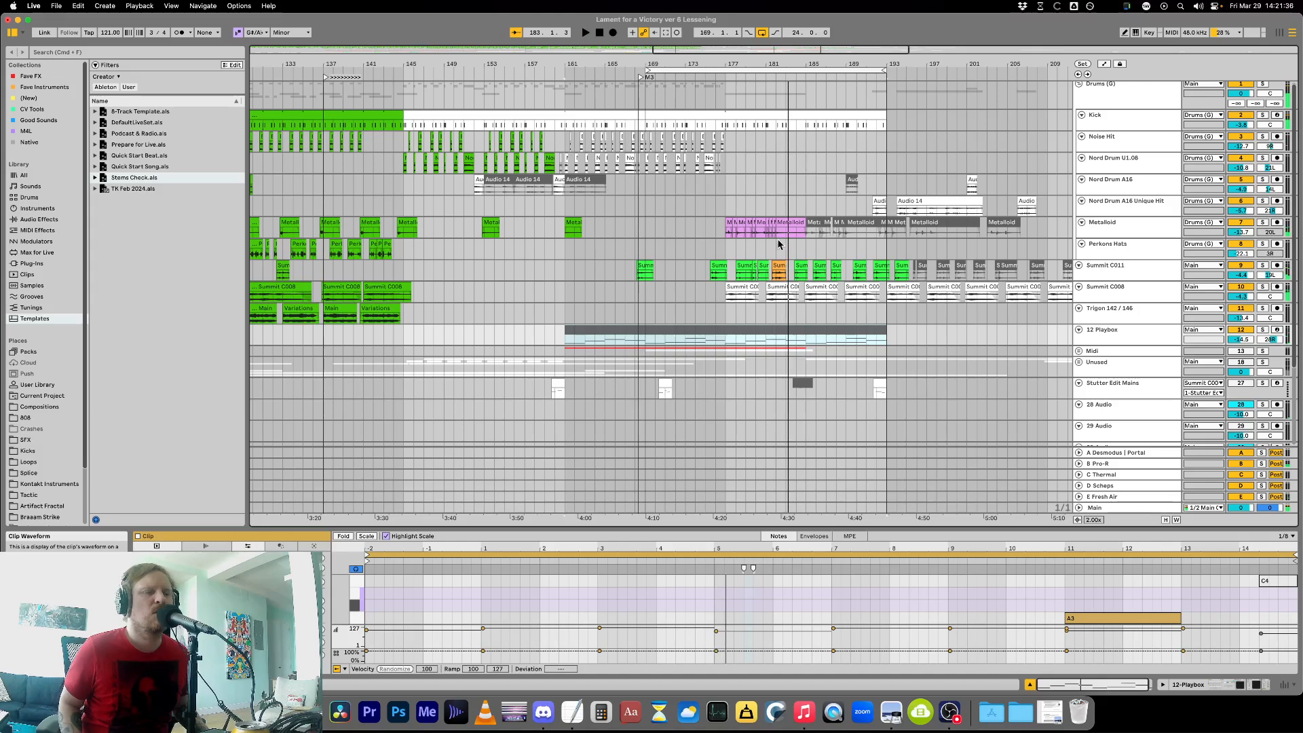
click(547, 348)
Examine the Summit C008 and Trigon clips across the whole arrangement and the gap in those tracks around M3.
key(minus)
key(minus)
key(minus)
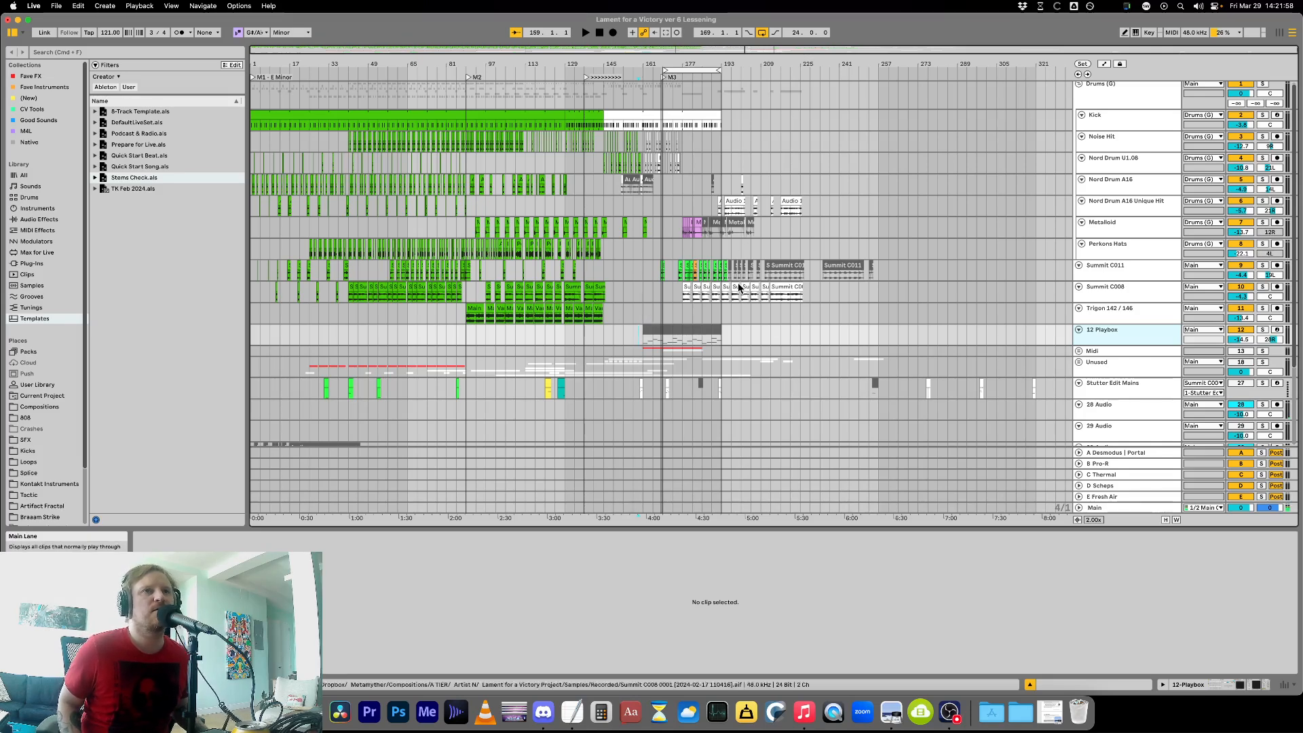
drag(422, 317, 813, 299)
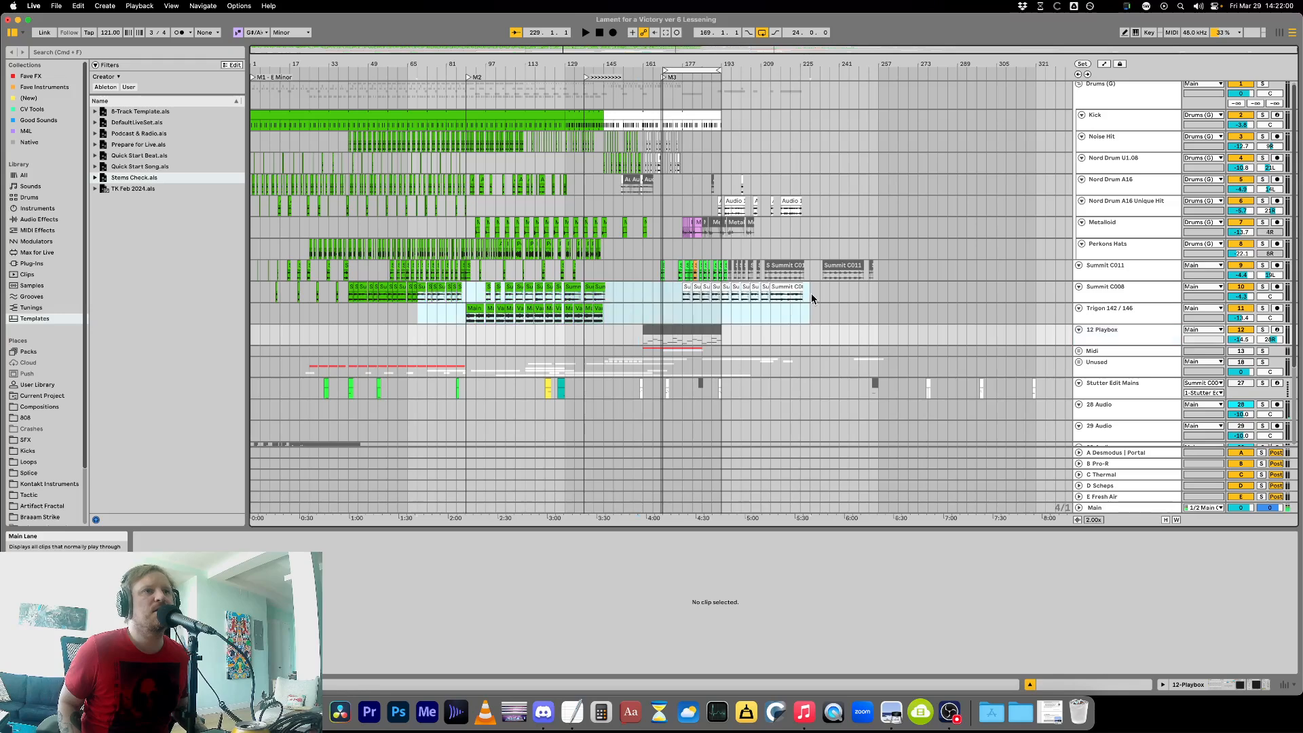
click(820, 293)
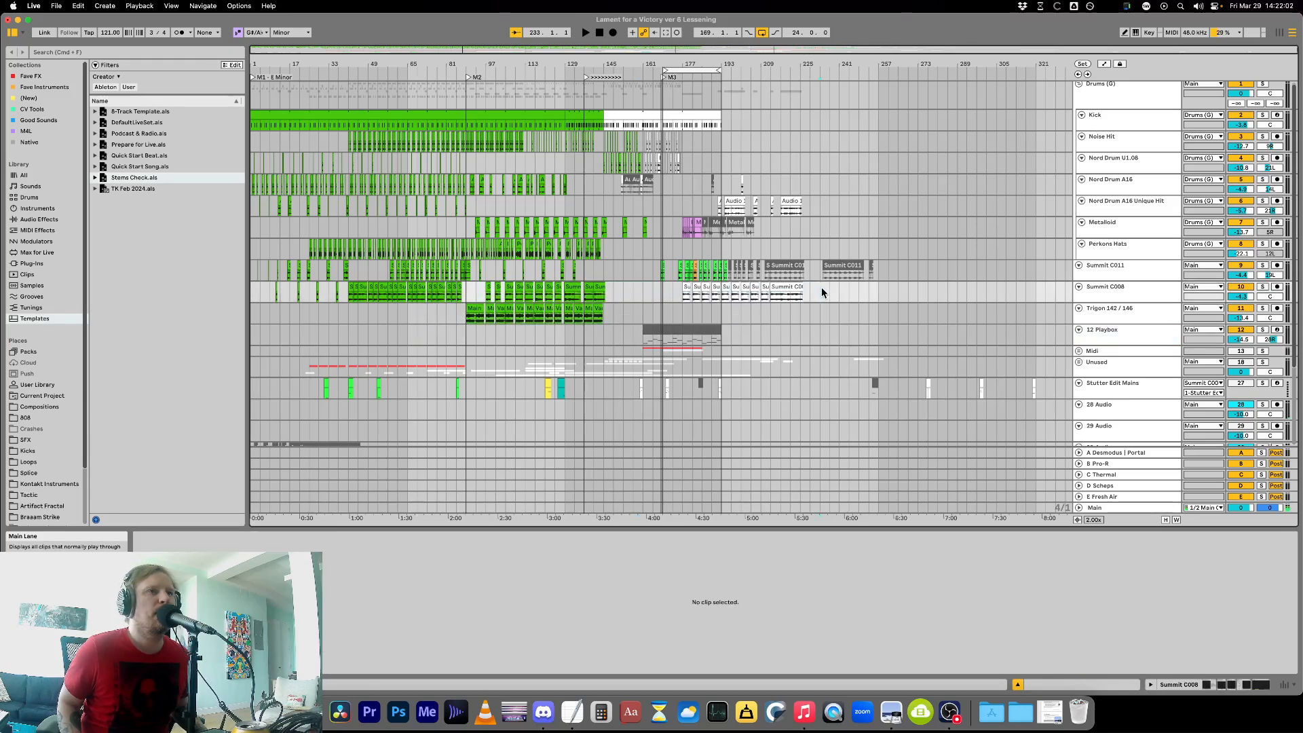
click(656, 294)
key(plus)
key(plus)
key(plus)
click(684, 294)
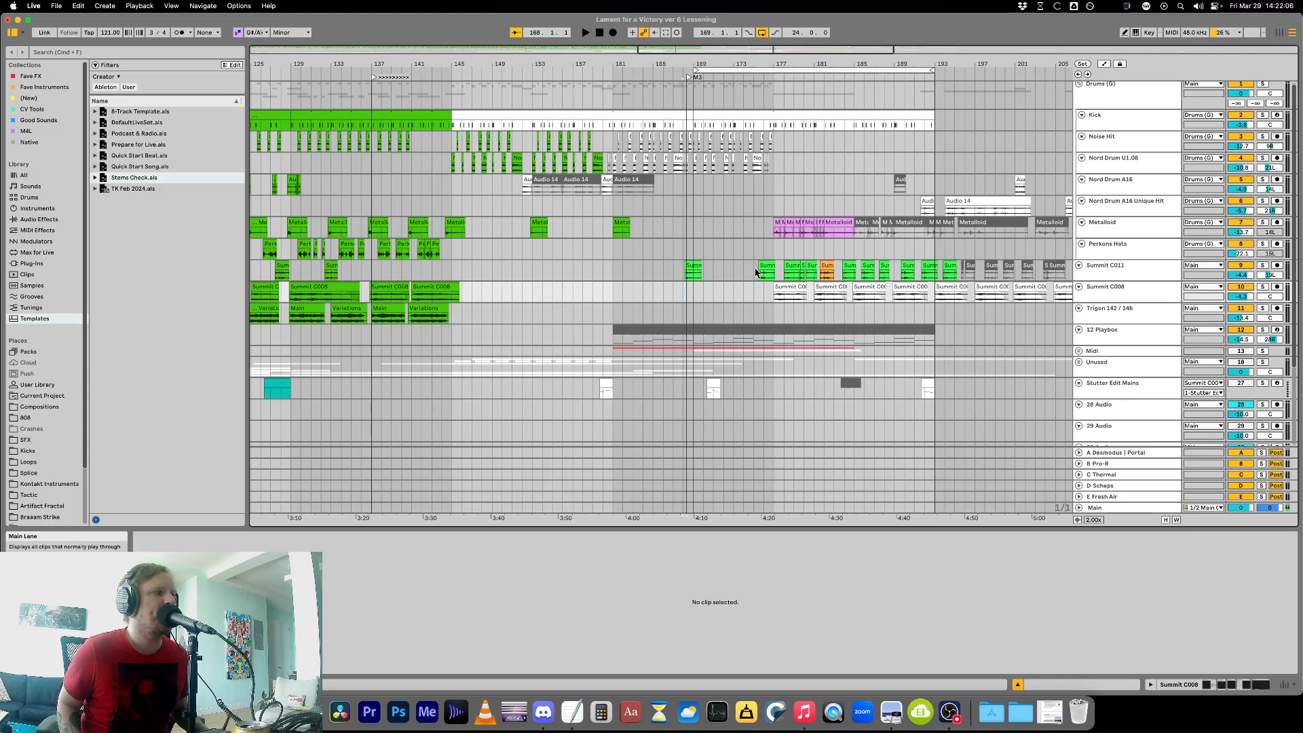
click(679, 256)
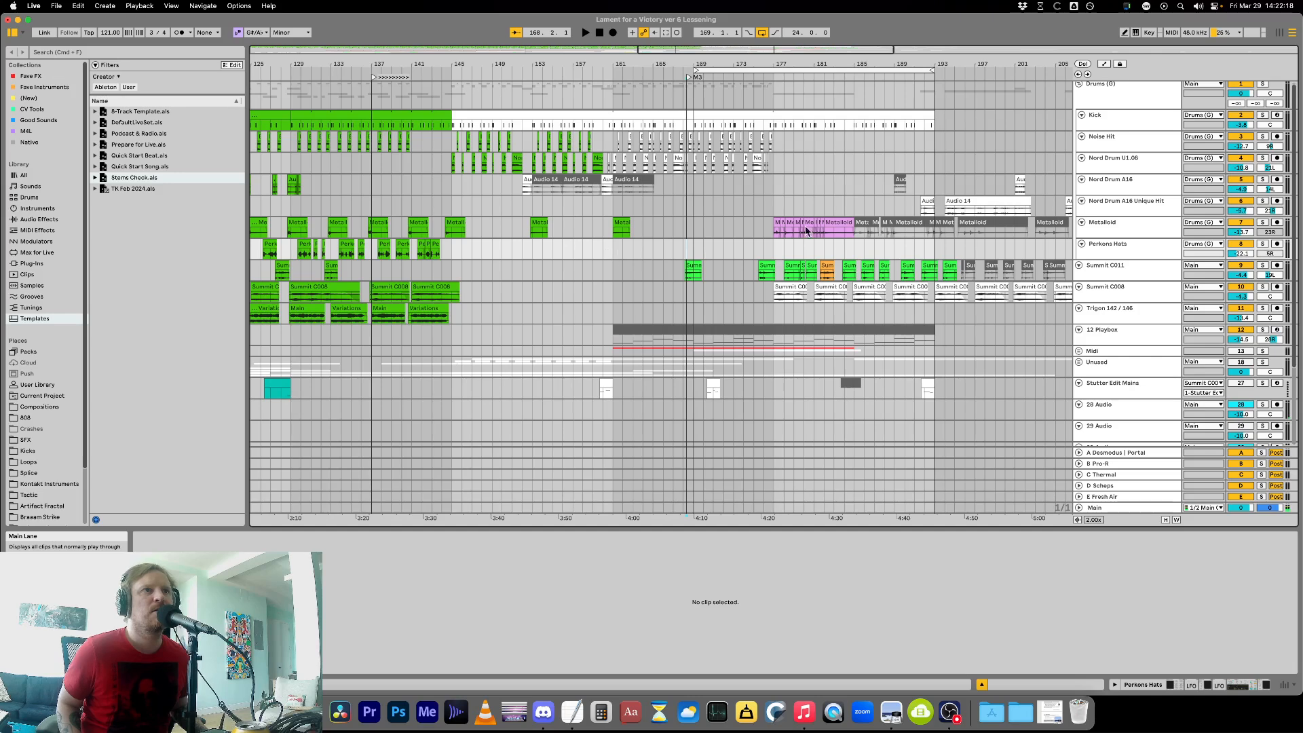
Inspect the Metalloid clips after M3 and around bar 141, and replay the passage leading toward bar 153.
click(613, 249)
key(space)
scroll(613, 250, left, 2)
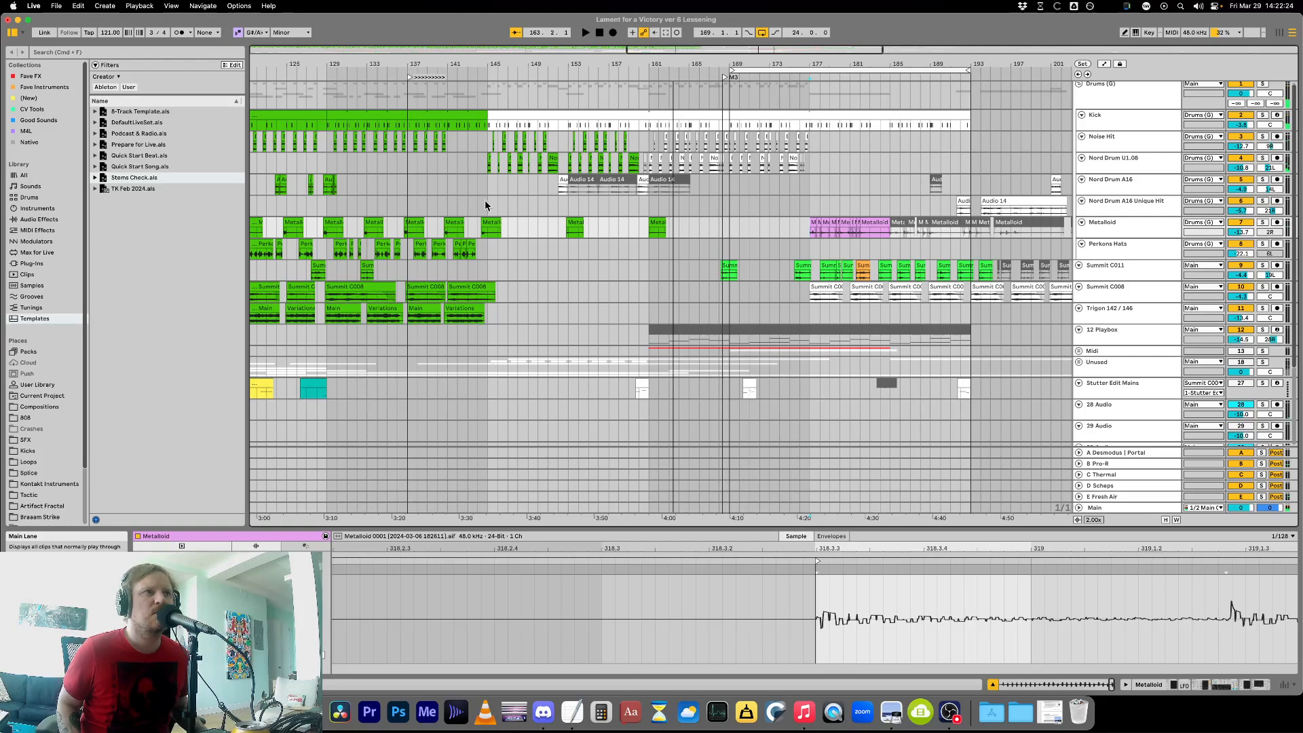
click(458, 227)
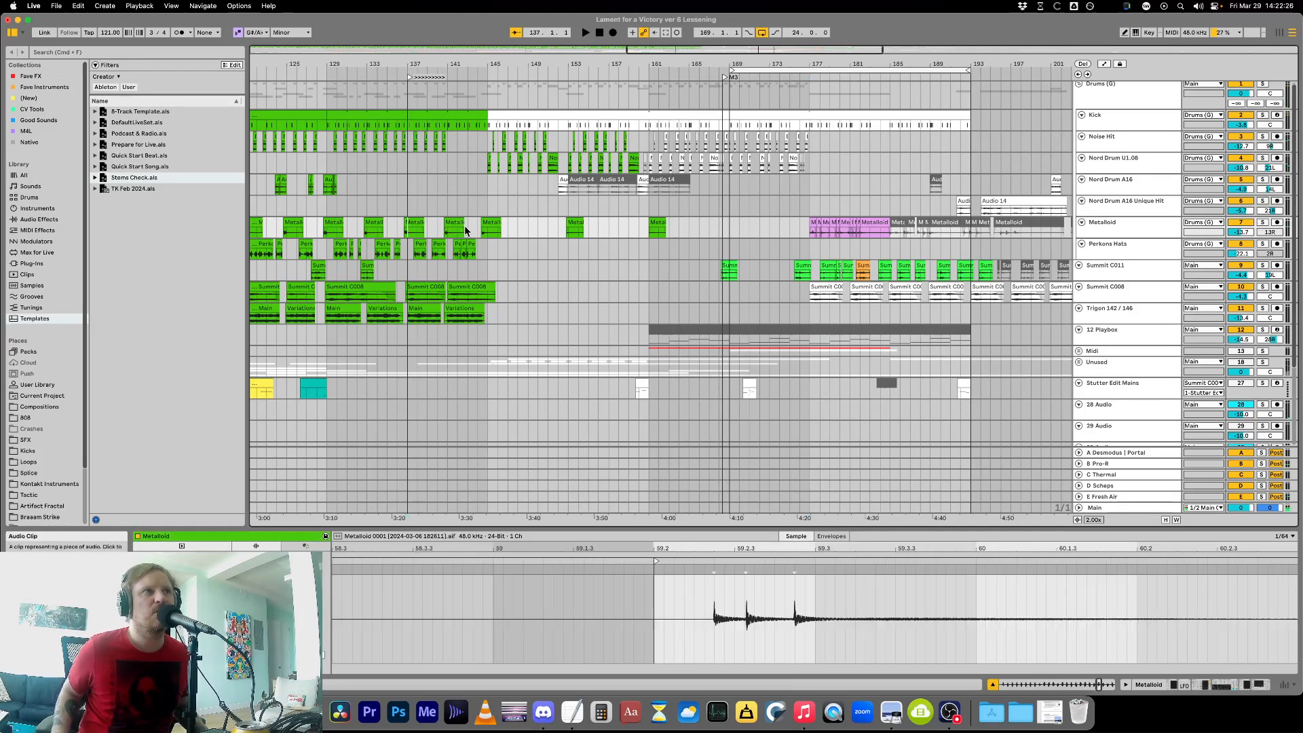
scroll(475, 224, left, 10)
key(space)
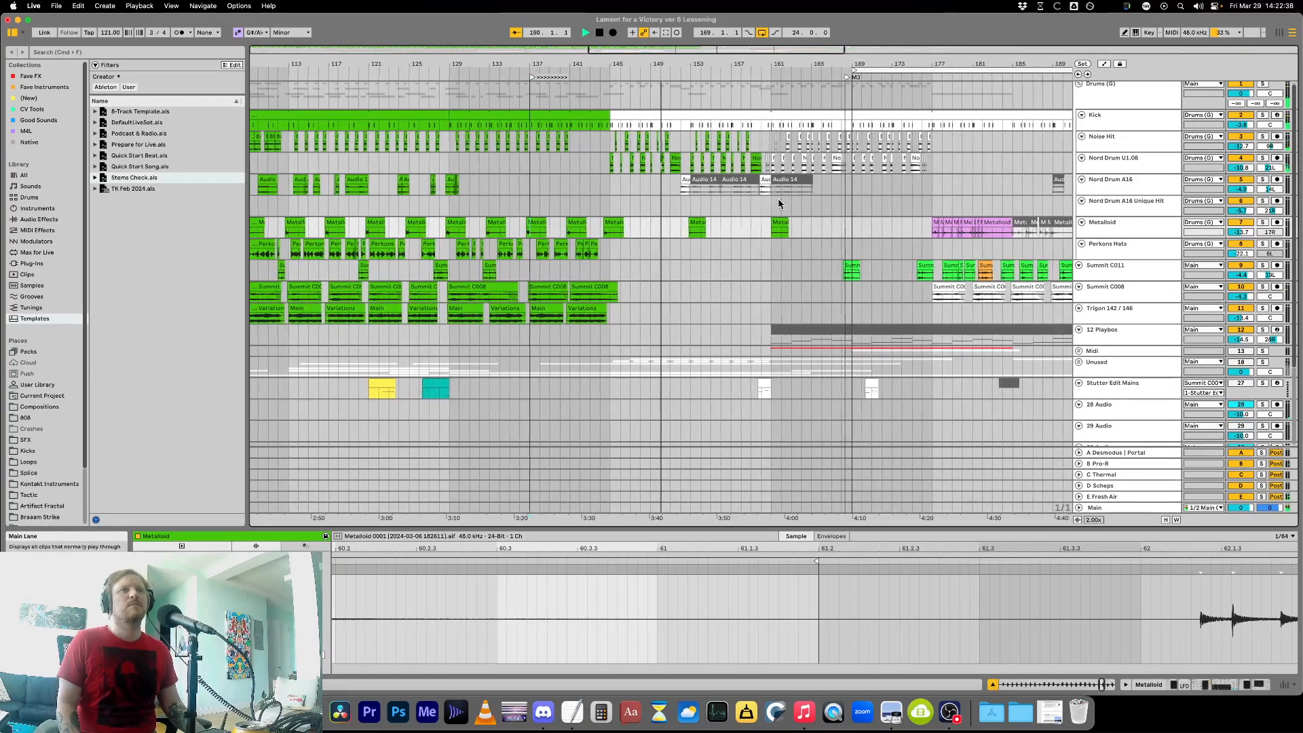
On Nord Drum A16, move the two deactivated Audio 14 clips from bar 153 to bar 177 and the one at bar 161 to about bar 171.
click(719, 213)
click(694, 178)
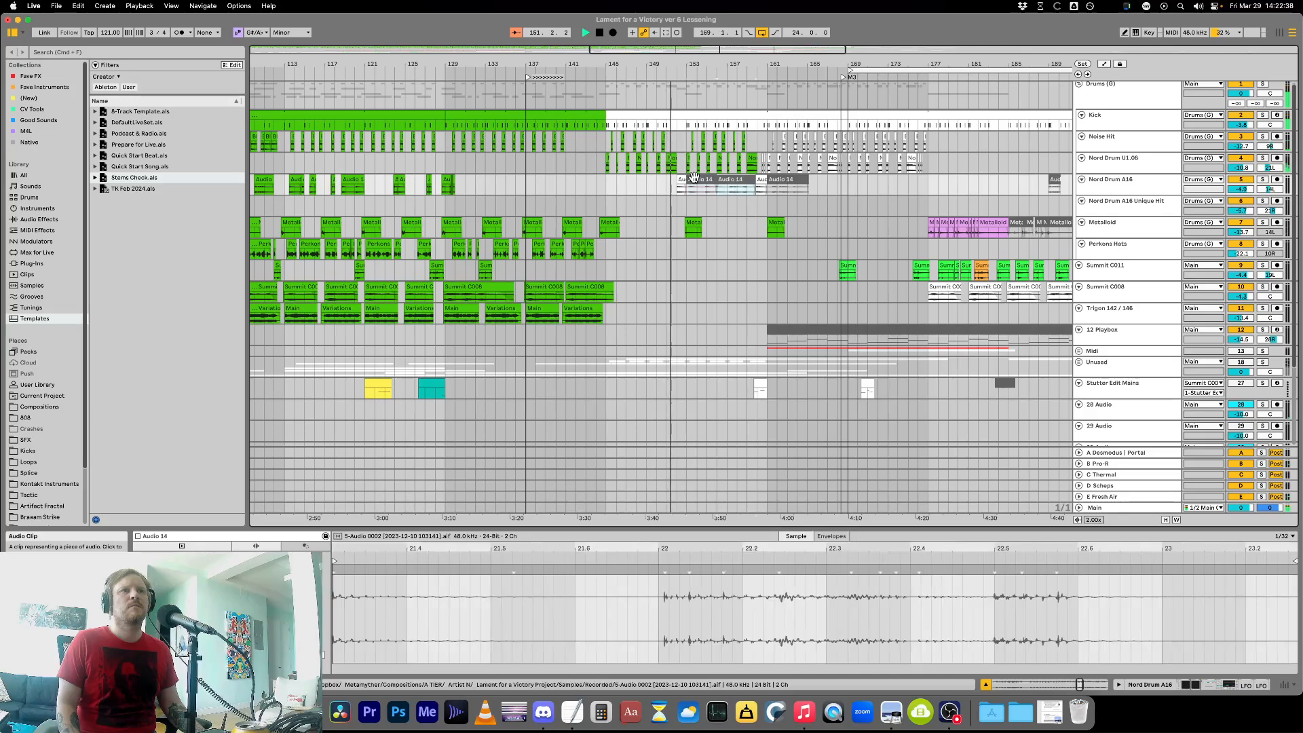
shift+click(729, 179)
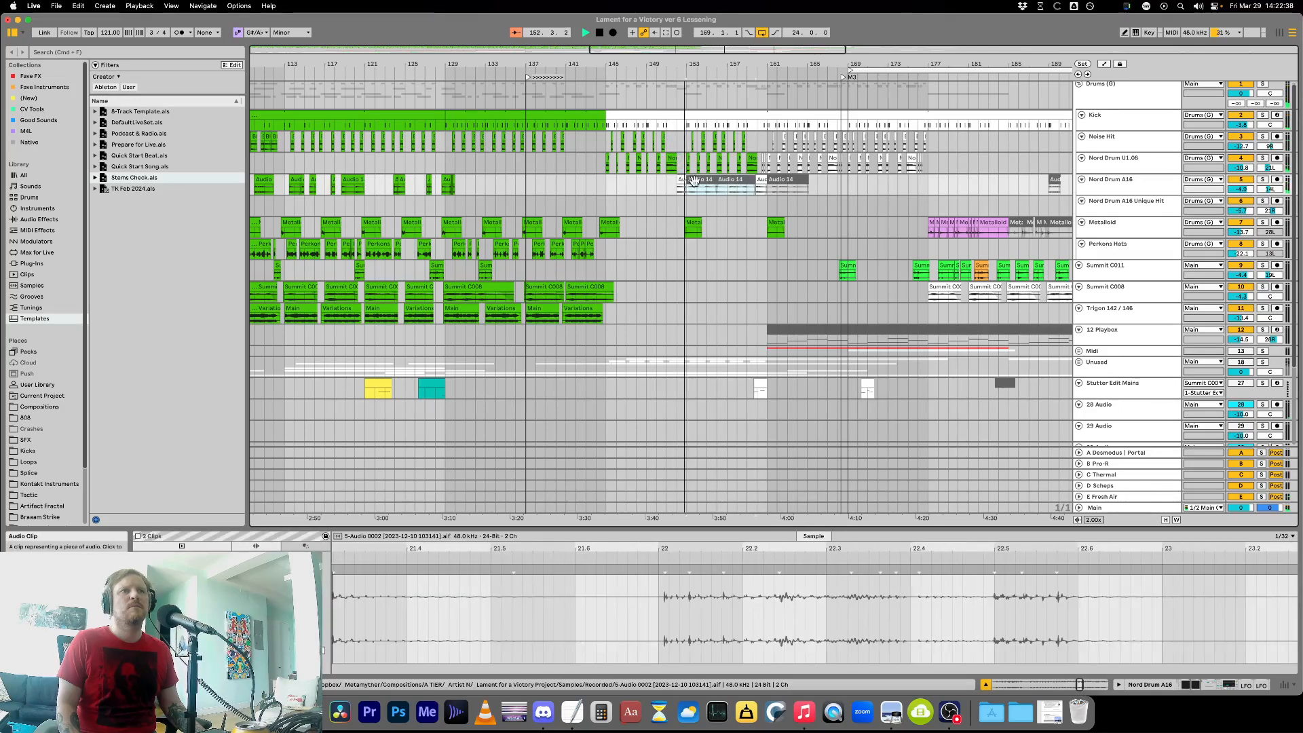
drag(695, 179, 937, 193)
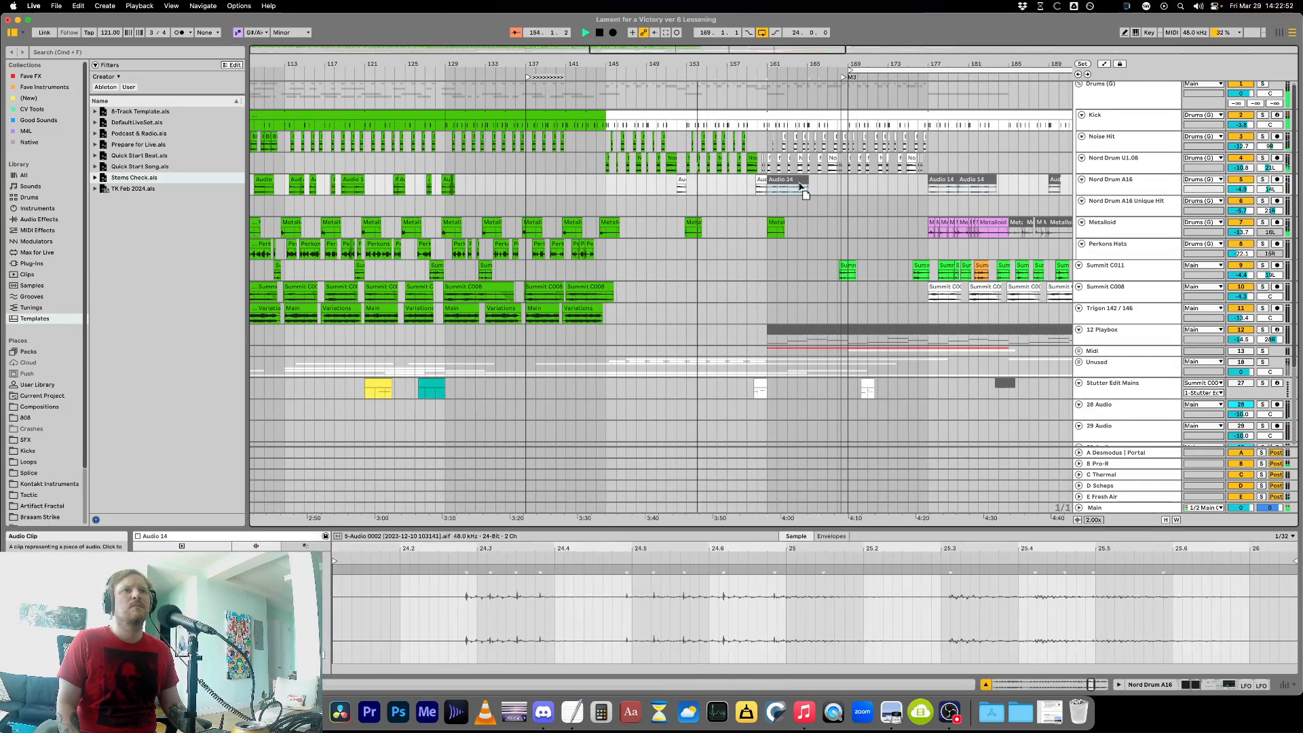
drag(779, 197, 882, 188)
Colour the two Audio 14 clips just before bars 153 and 161 on Nord Drum A16 green.
click(730, 198)
scroll(730, 197, up, 3)
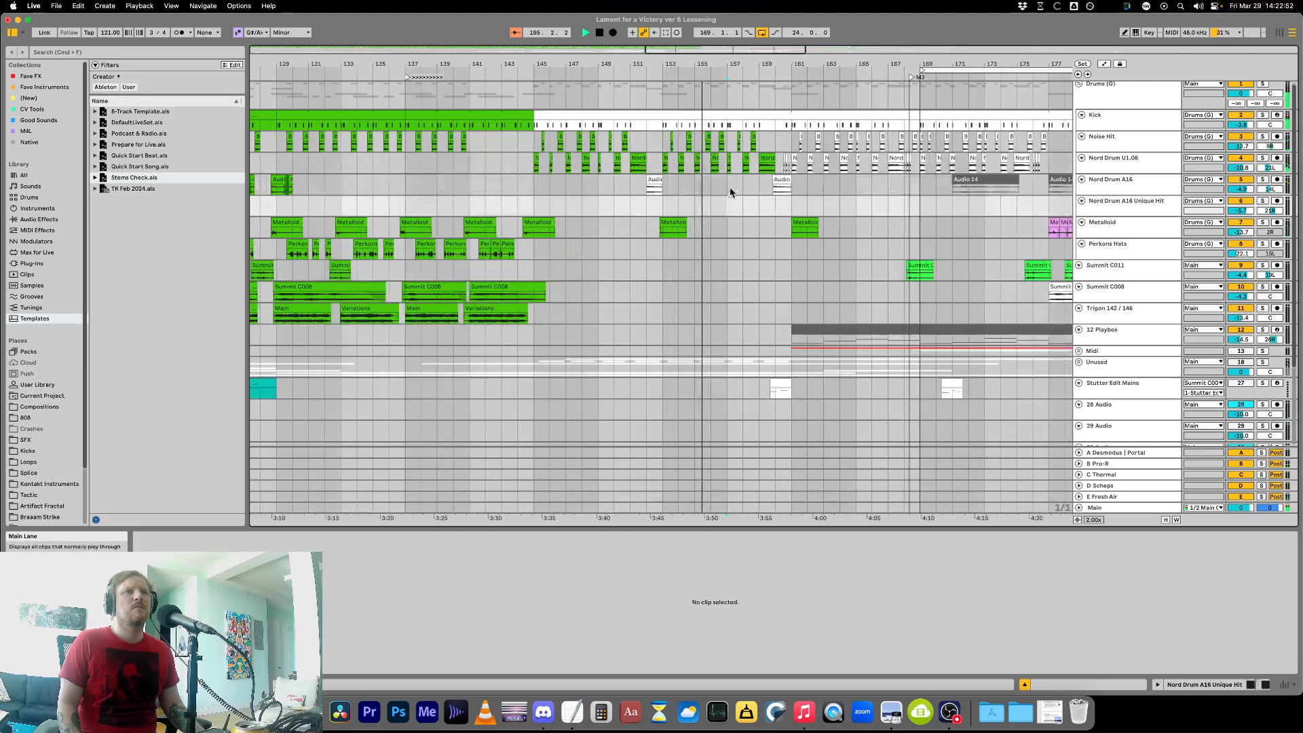
drag(599, 183, 853, 190)
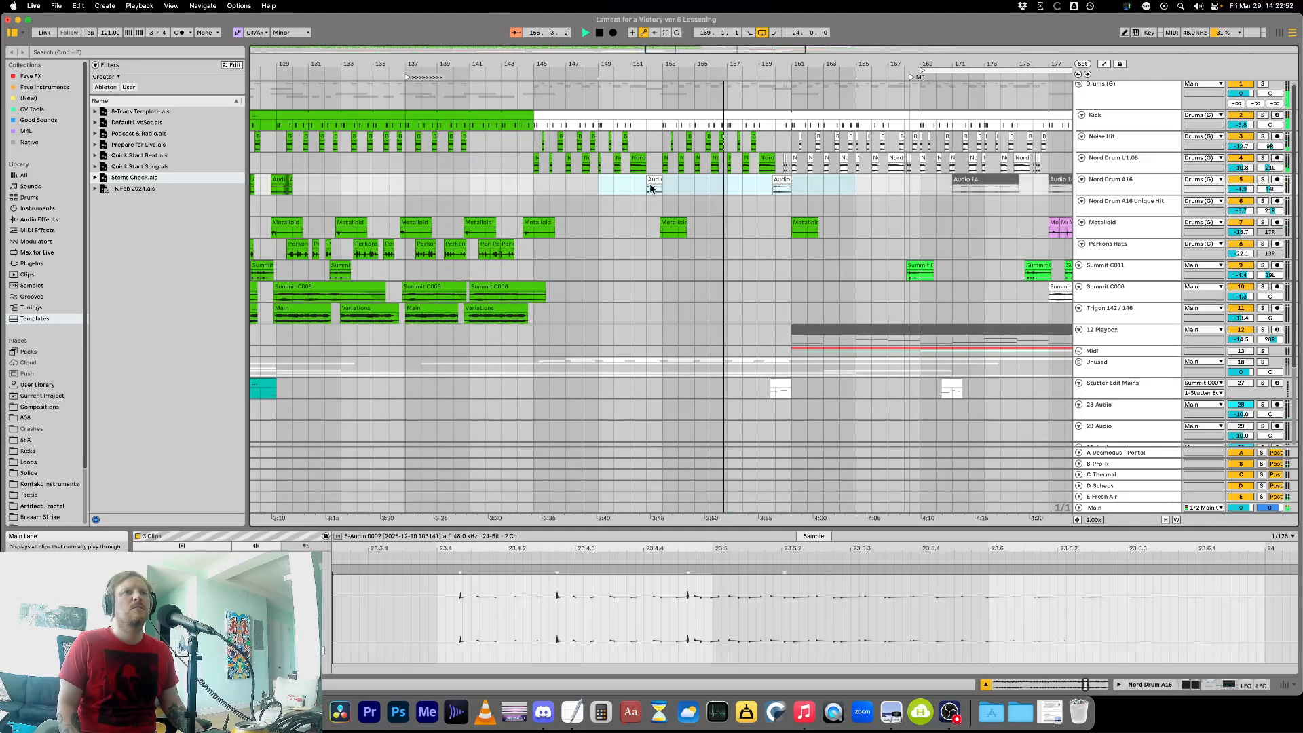
right_click(653, 183)
click(713, 372)
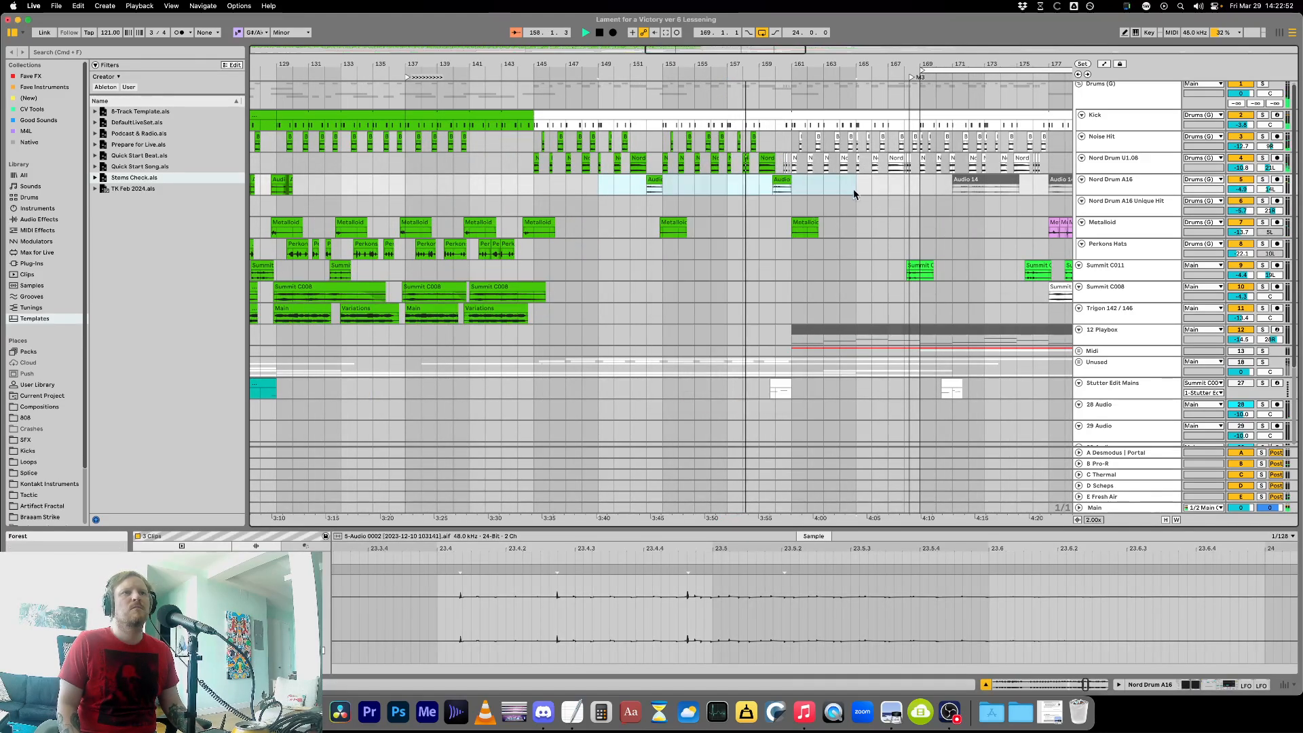
click(853, 189)
scroll(878, 173, up, 3)
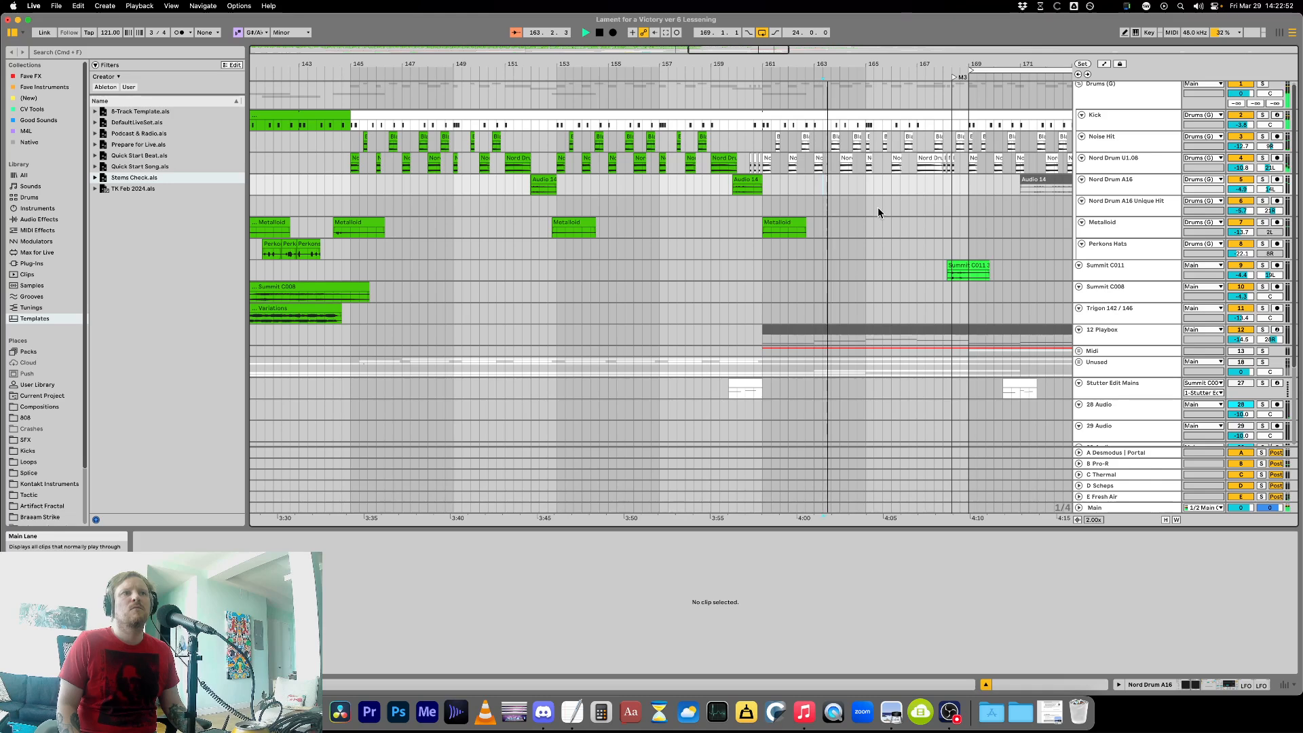
scroll(877, 206, down, 3)
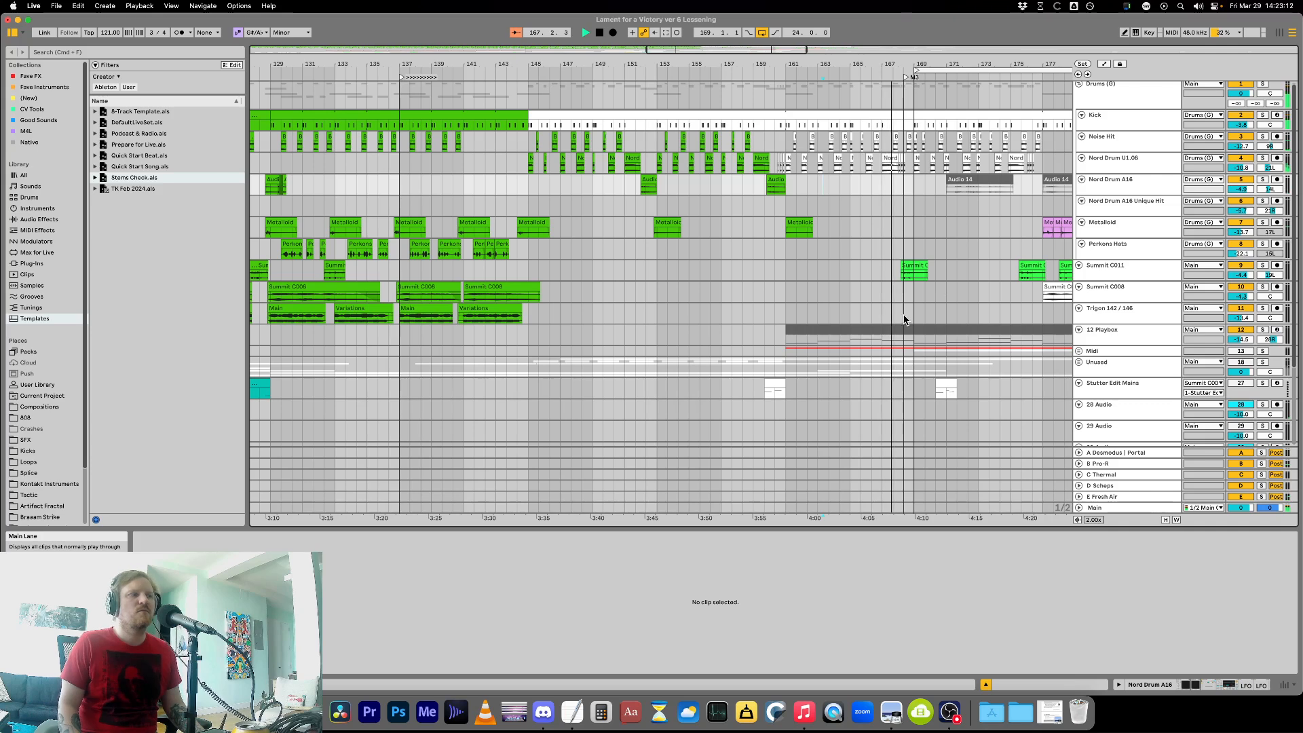
key(super+Tab)
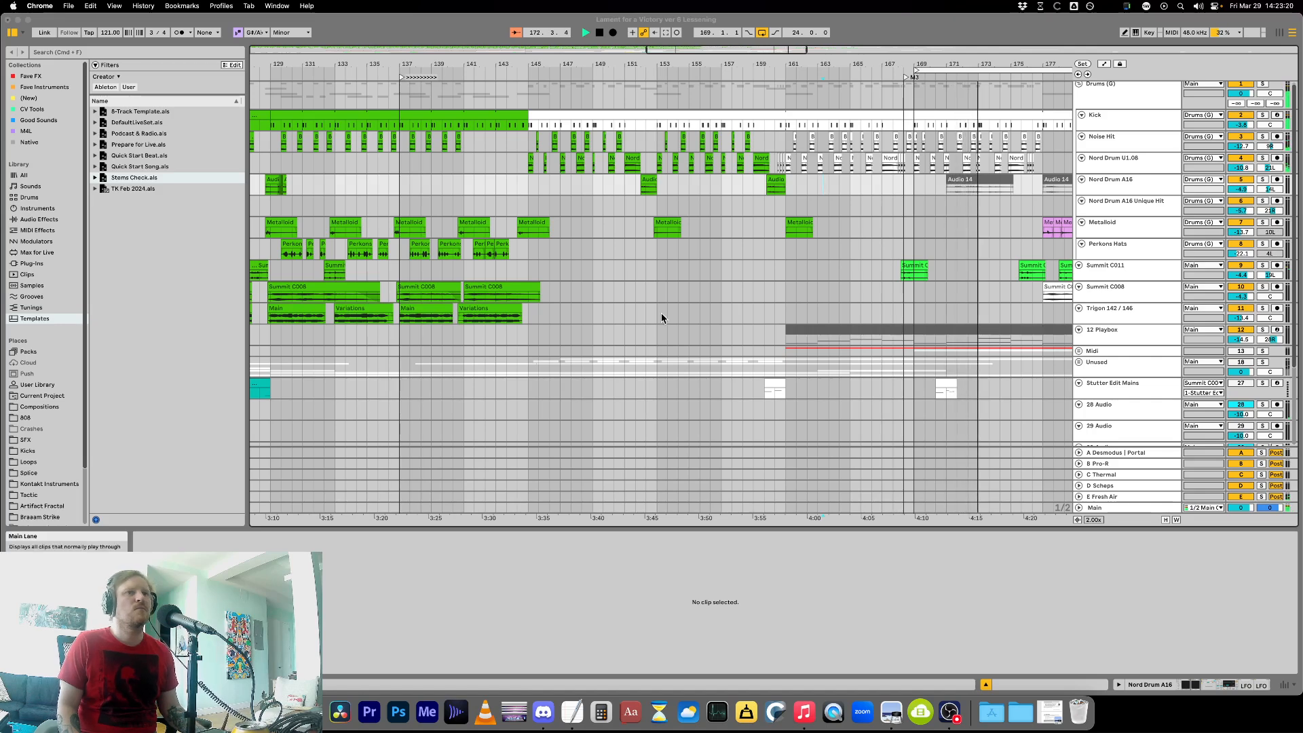
click(711, 279)
click(955, 233)
Duplicate the Noise Hit and Nord Drum U1.08 clips of bars 169 to 177 into bars 177 to 185.
key(minus)
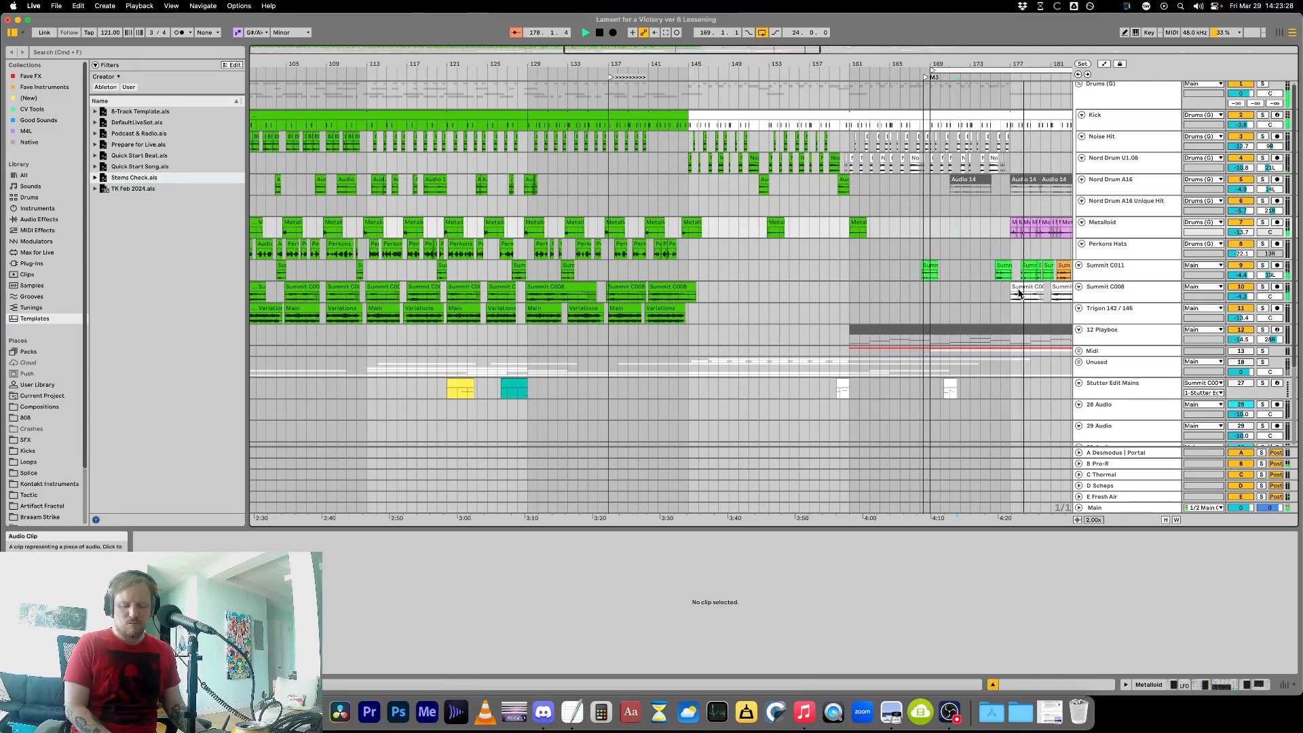
scroll(1010, 285, right, 10)
scroll(682, 218, up, 5)
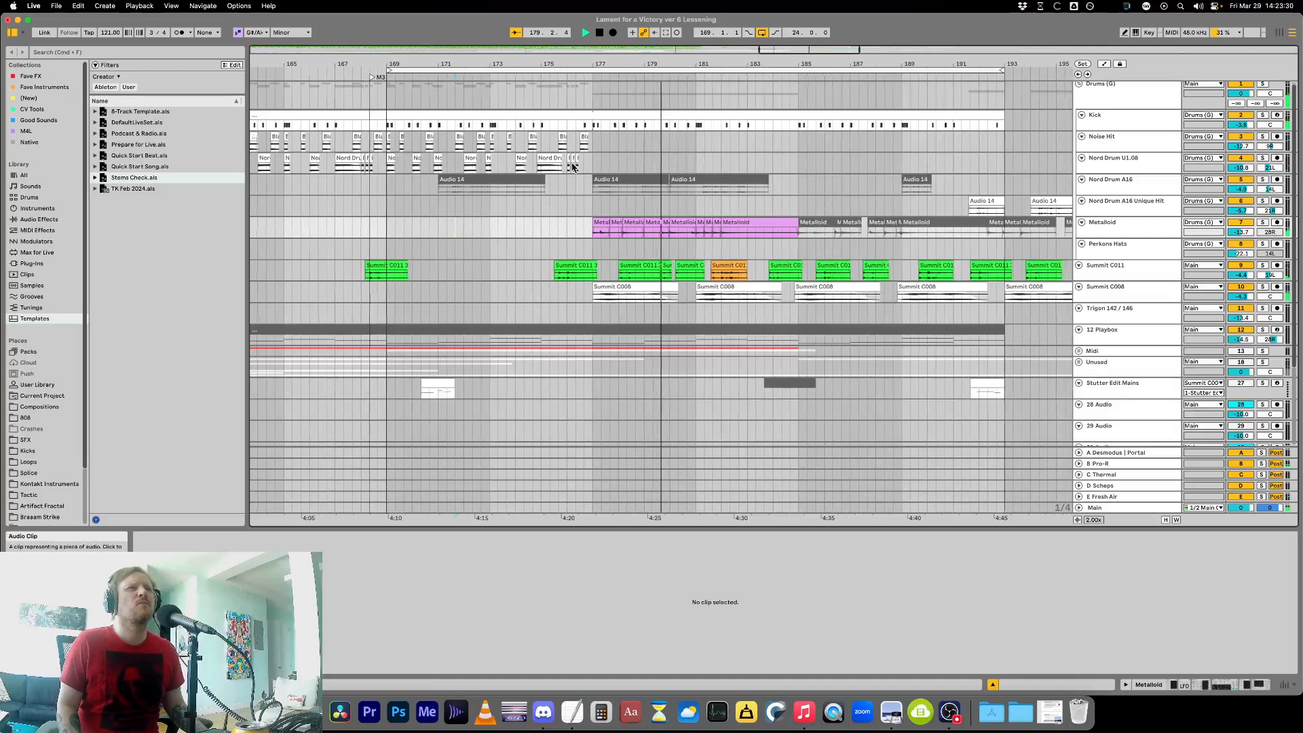
drag(378, 147, 584, 161)
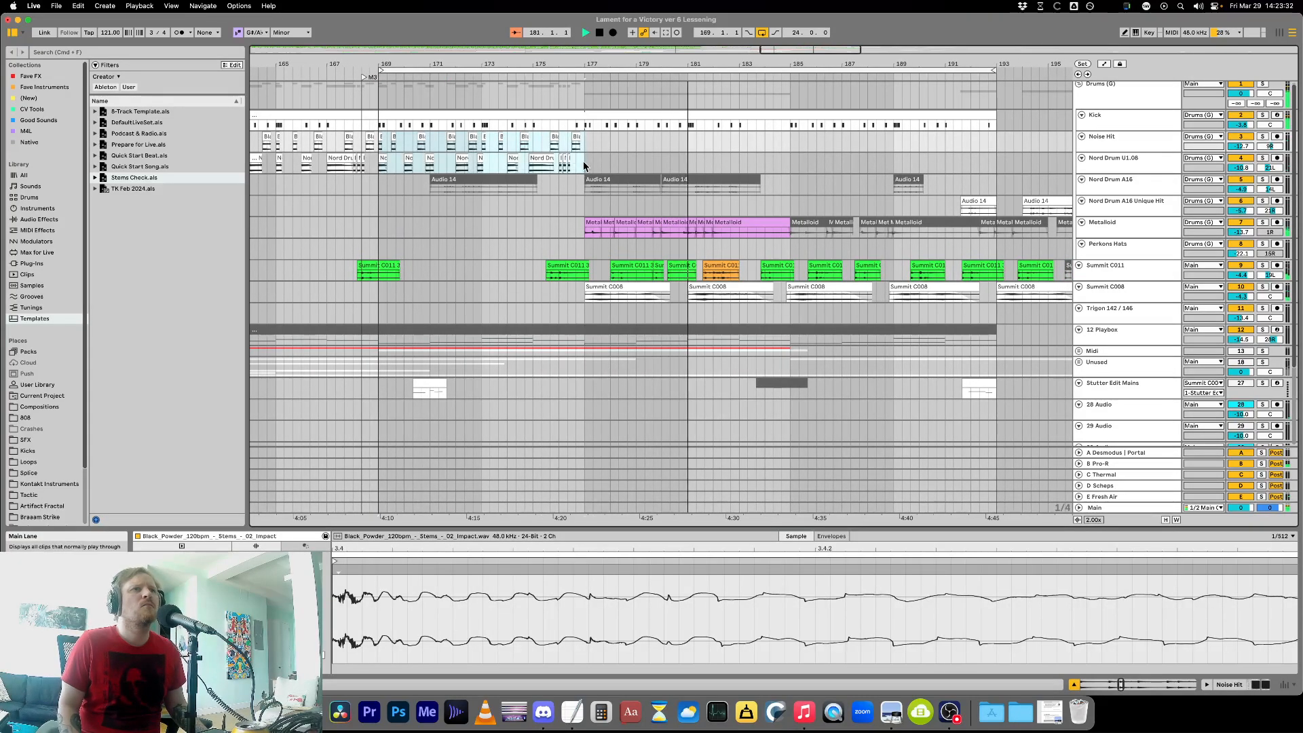
key(super+d)
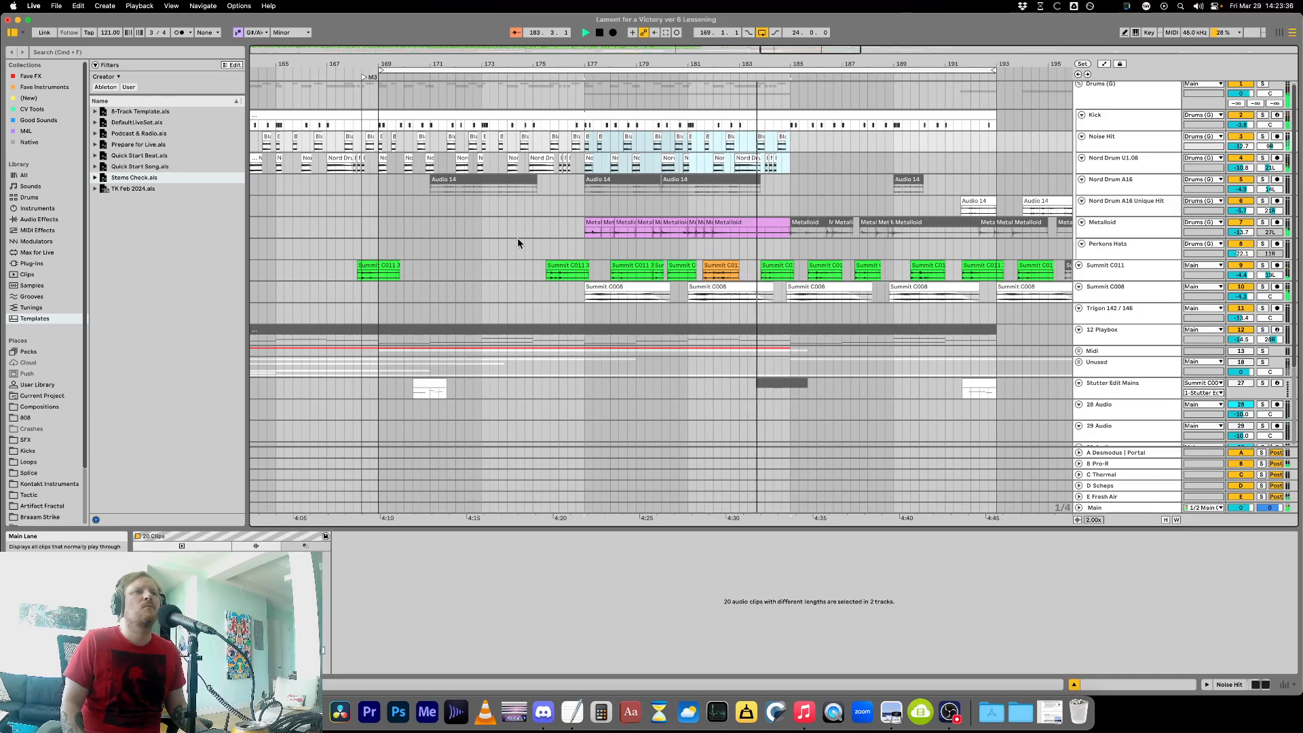
Replay the arrangement from bar 145.
key(minus)
key(minus)
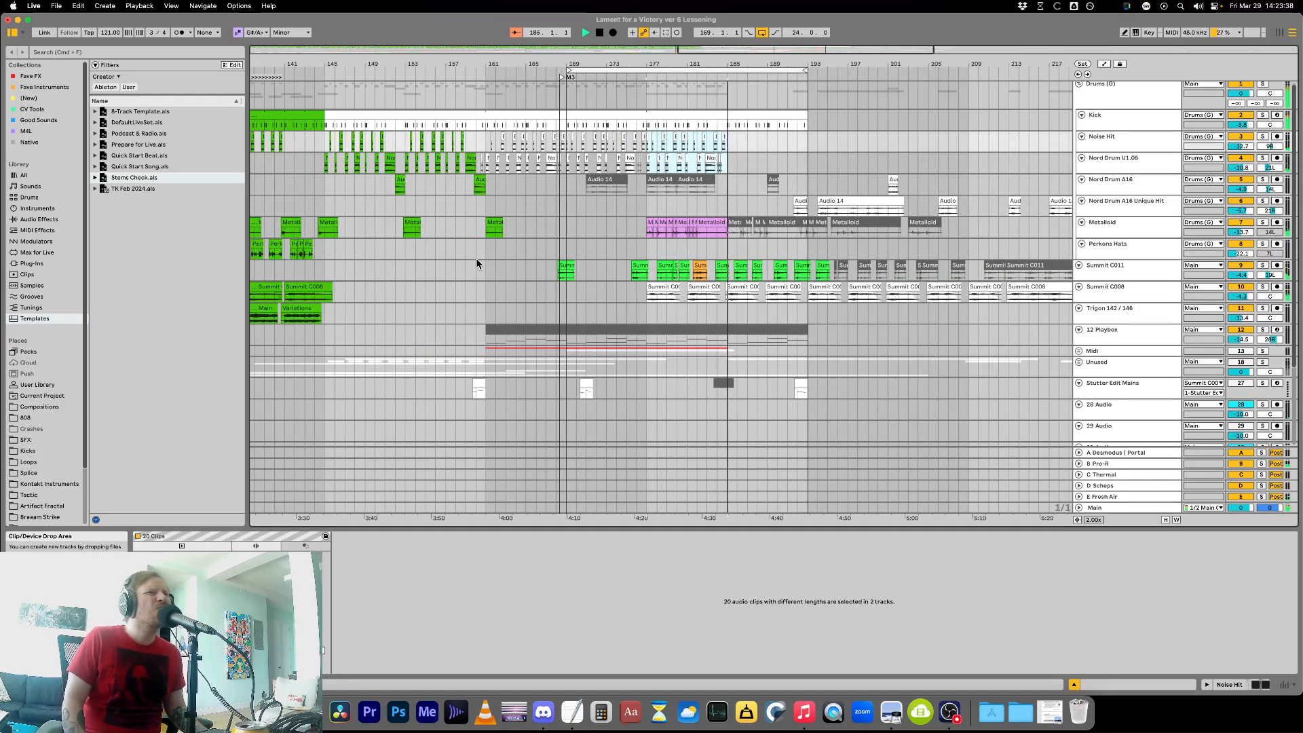
click(339, 208)
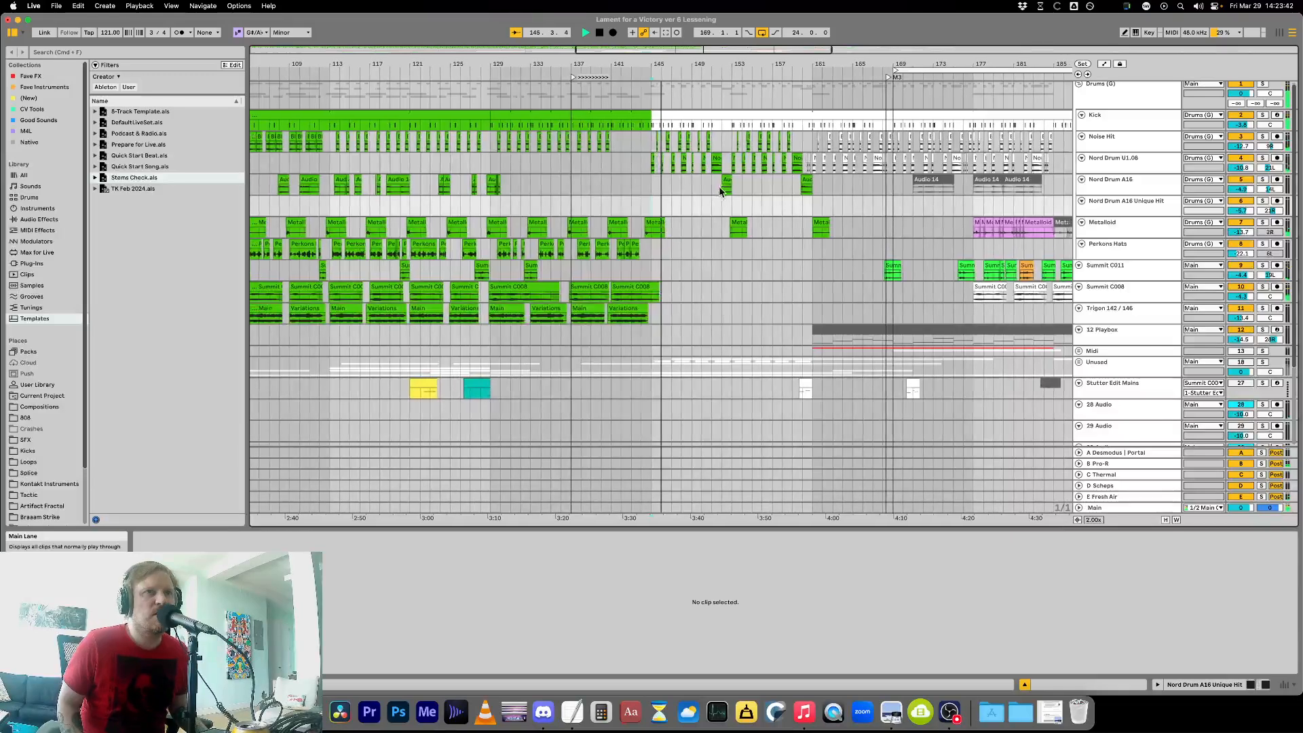
Move the group of purple Metalloid clips from bar 177 back to bar 161.
click(1036, 232)
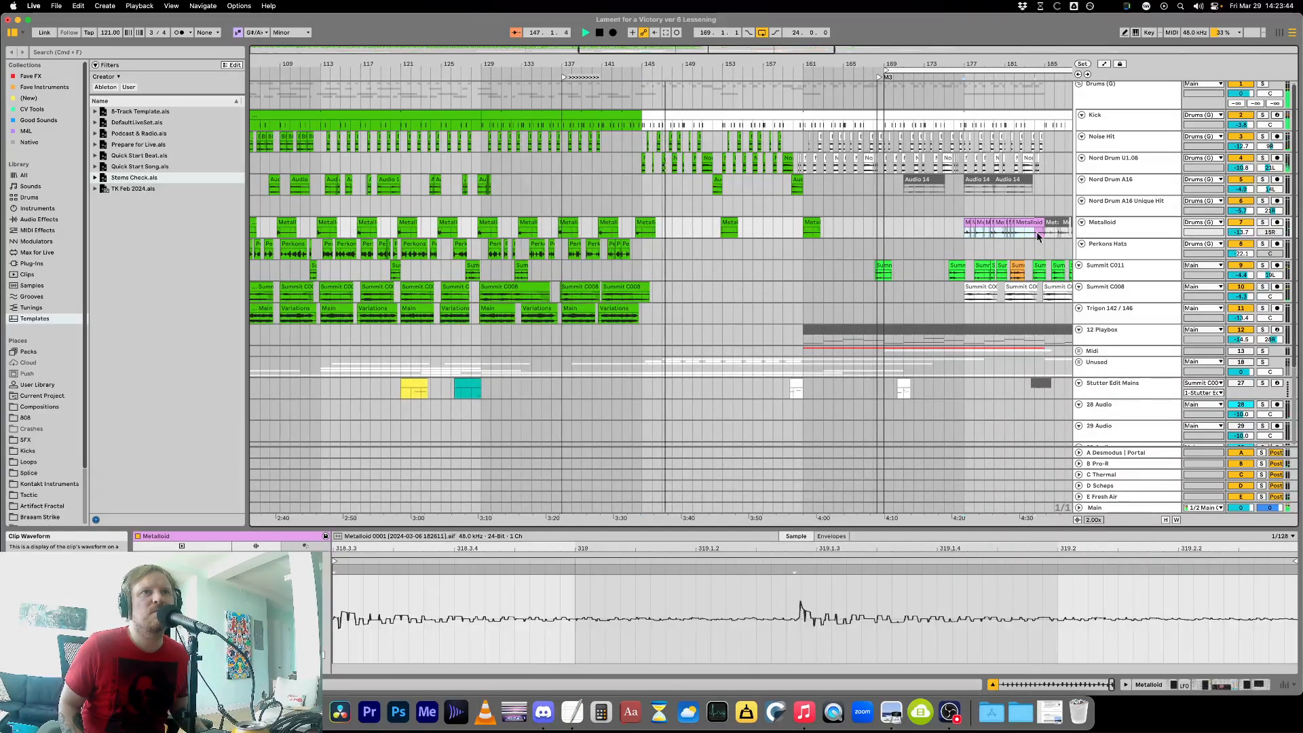
drag(1036, 232, 1043, 234)
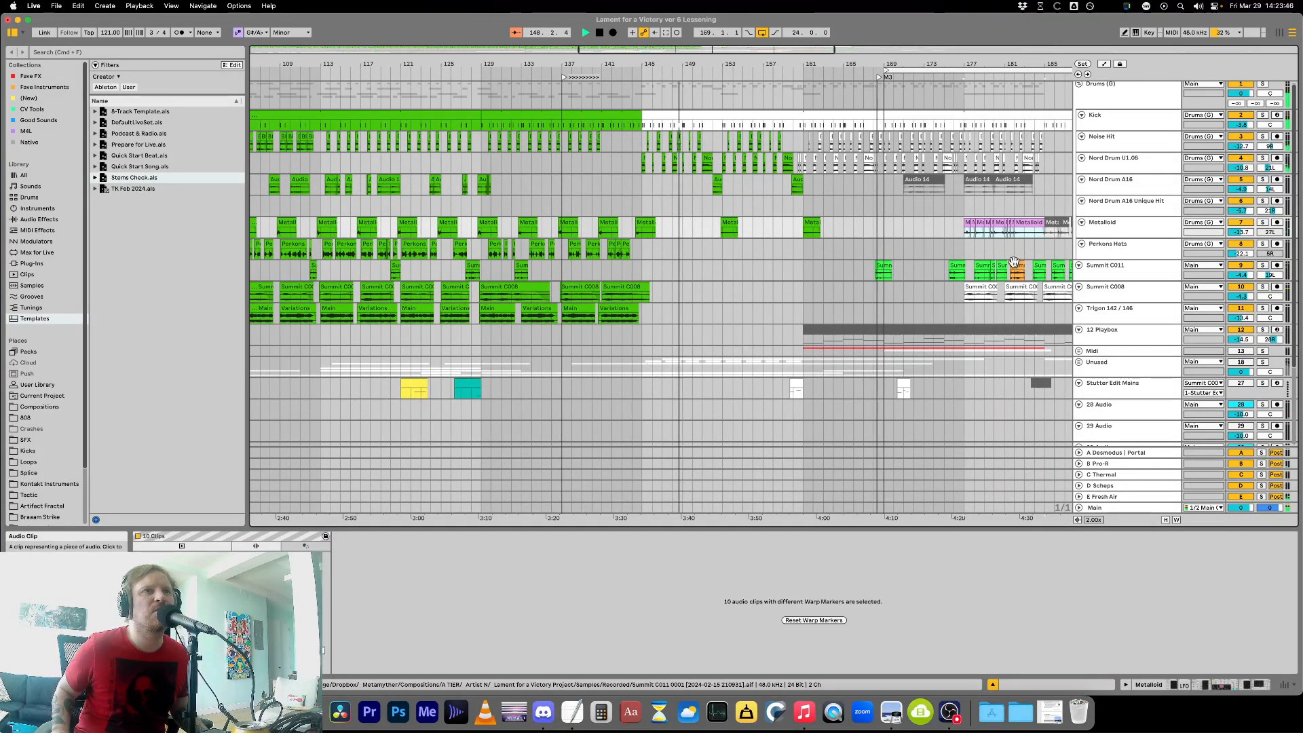
key(Left)
key(Left)
key(Left)
key(Left)
key(Left)
key(Left)
key(Left)
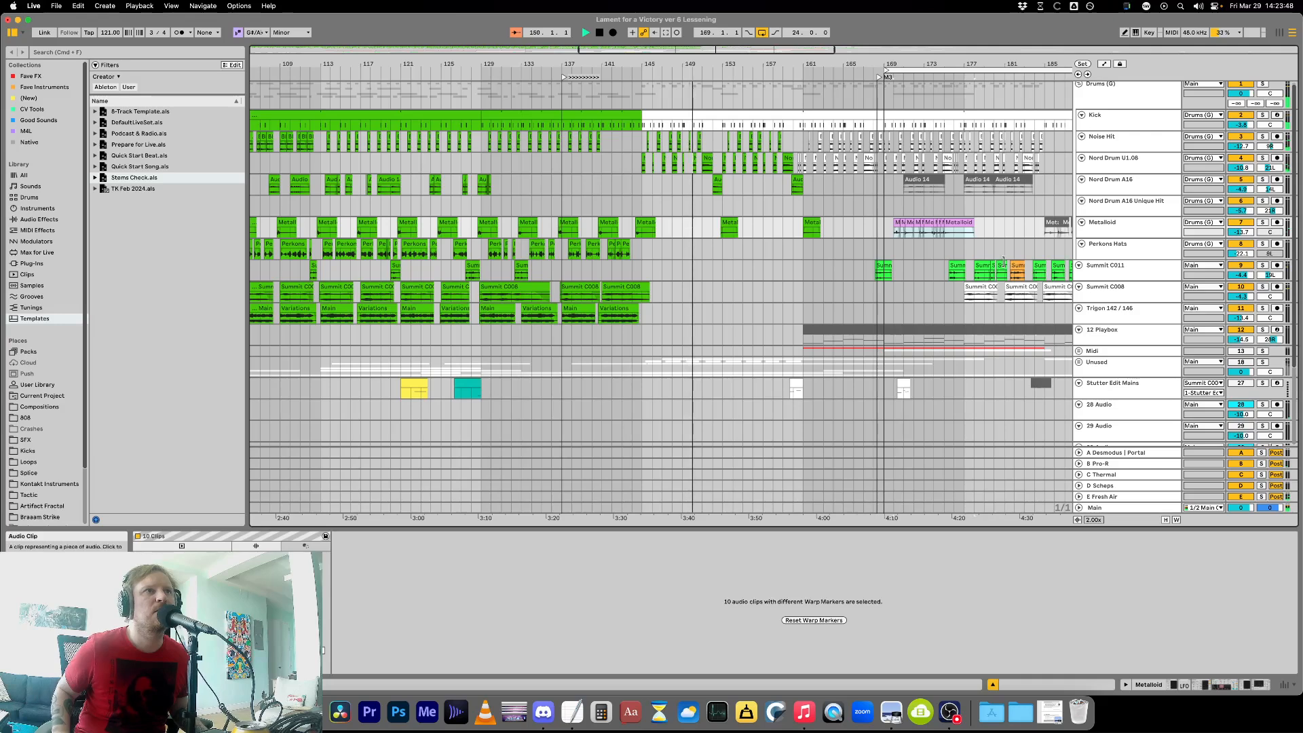
key(Left)
key(Left)
key(Left)
key(Left)
key(Left)
key(Left)
key(Left)
key(Left)
key(Left)
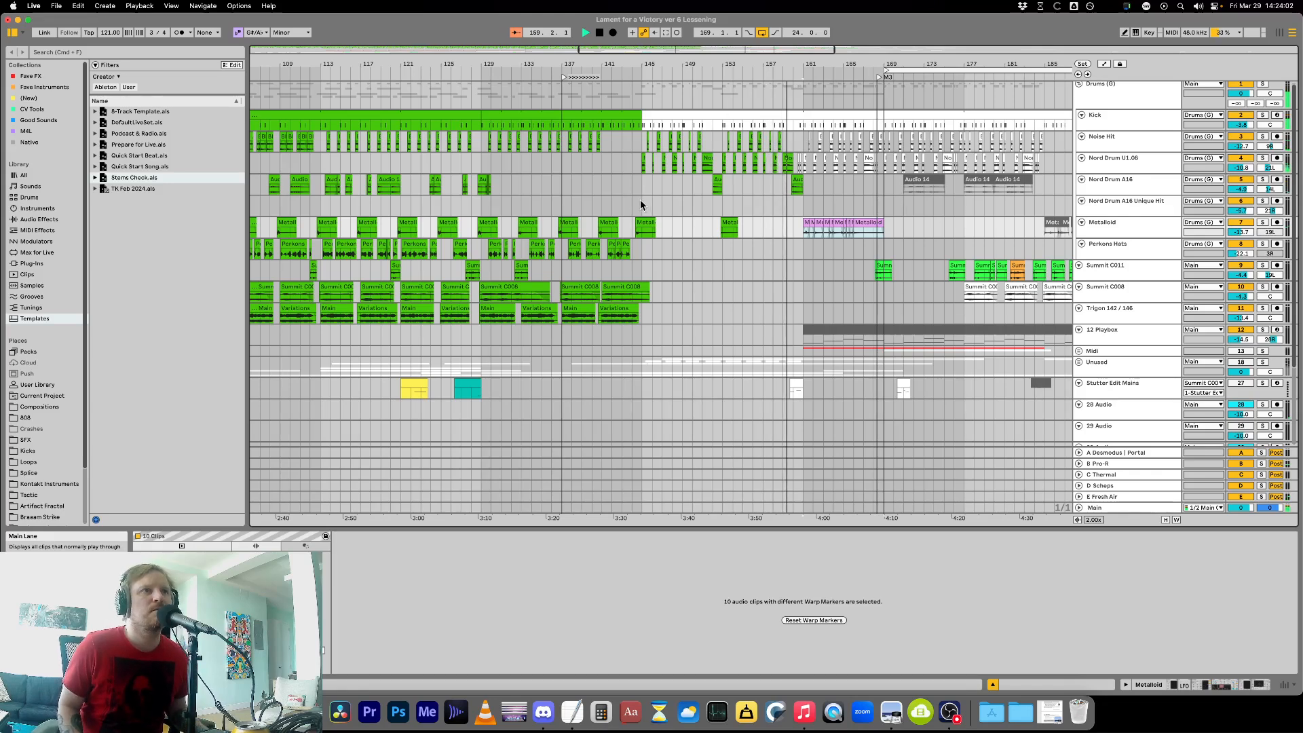
drag(640, 200, 803, 204)
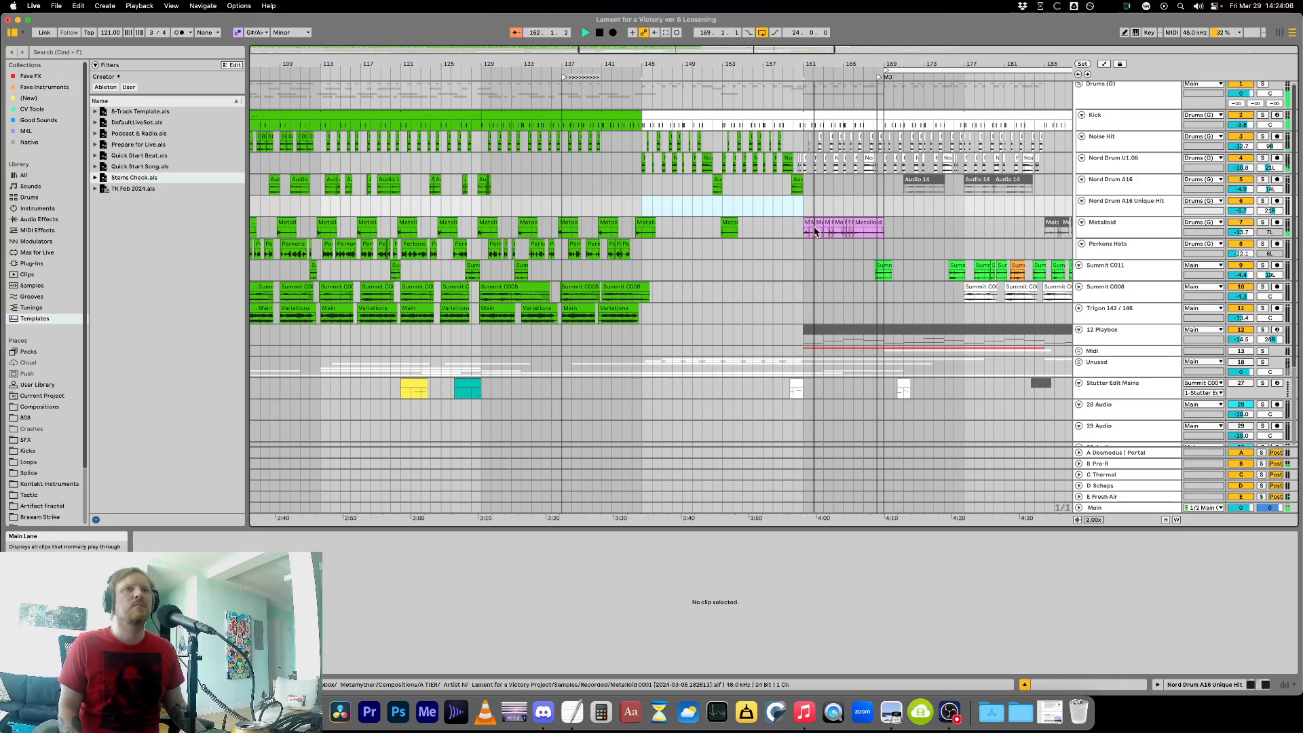
click(799, 211)
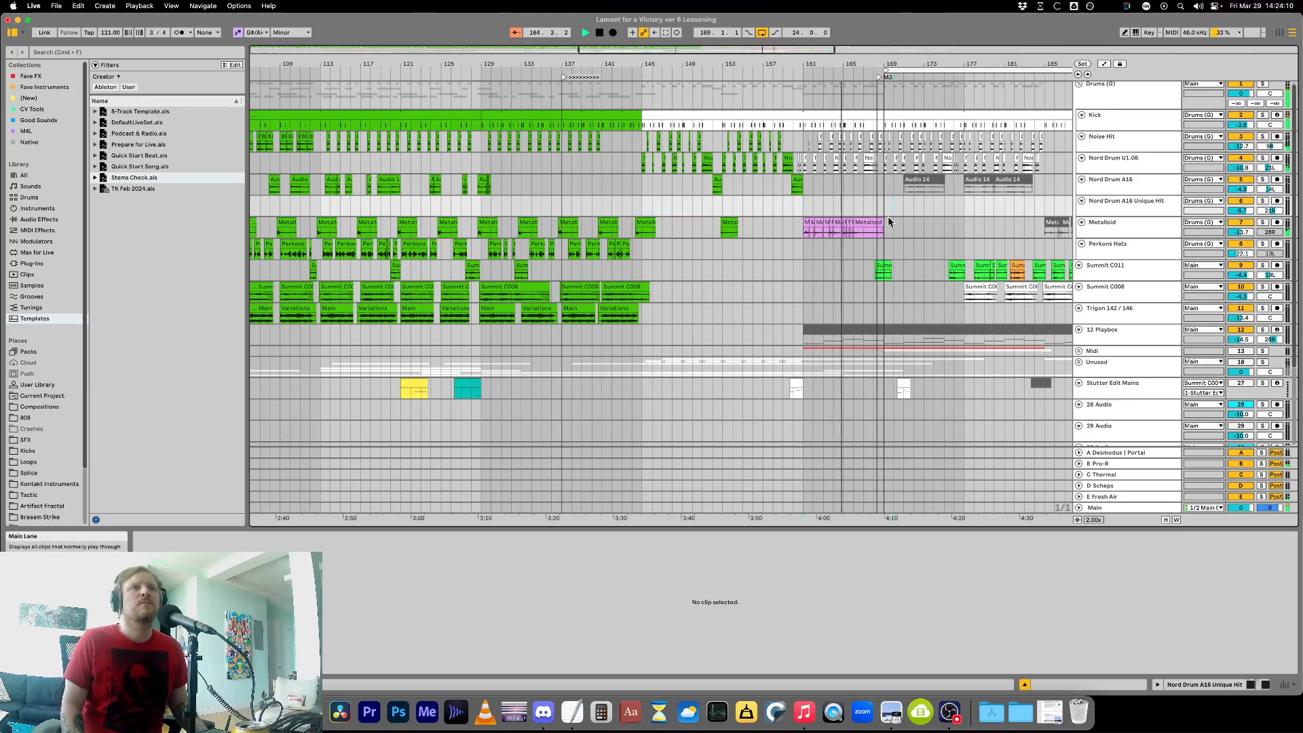
scroll(888, 216, up, 3)
scroll(932, 267, right, 5)
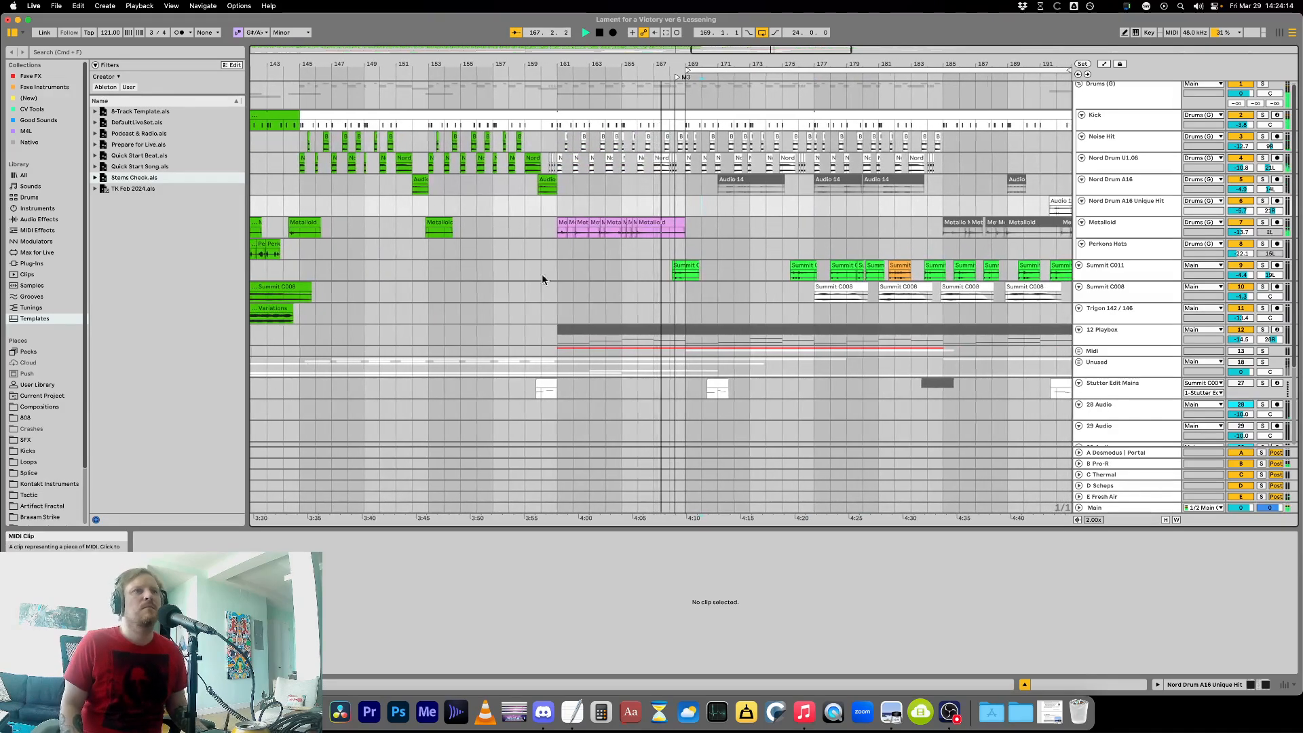
key(super+Tab)
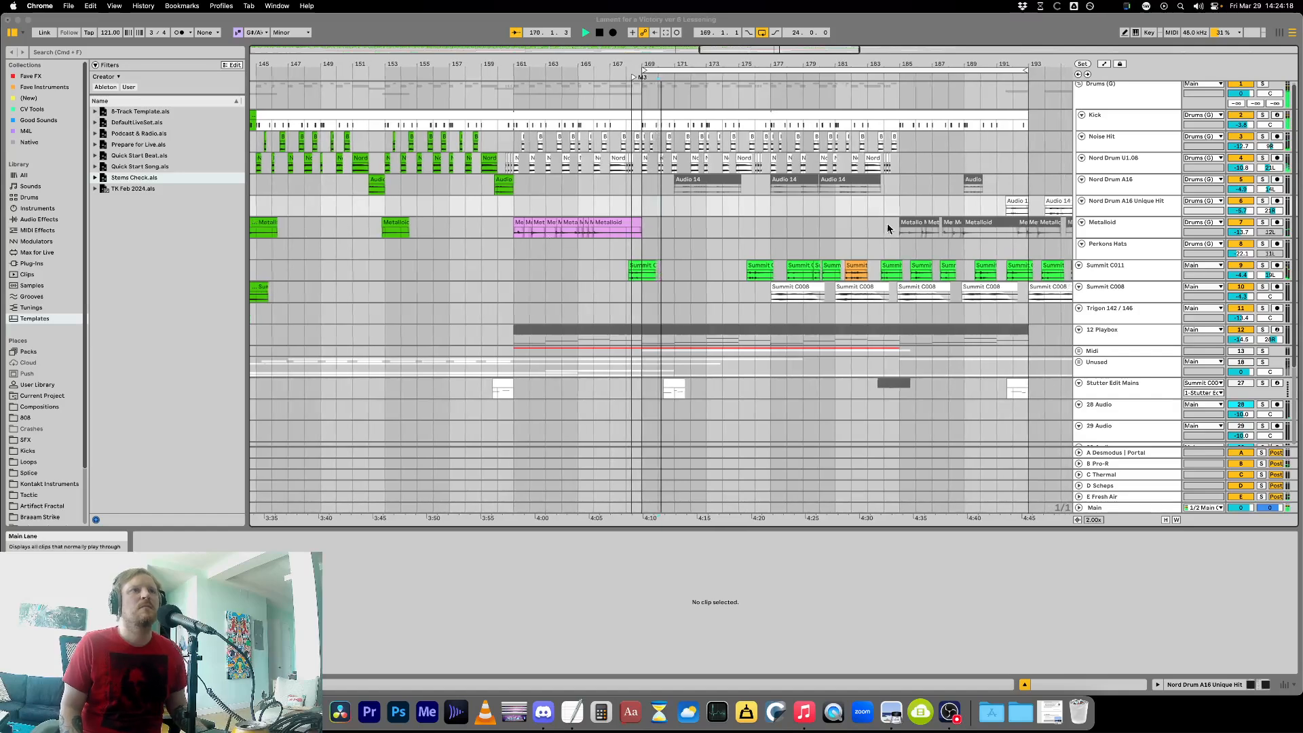
click(835, 191)
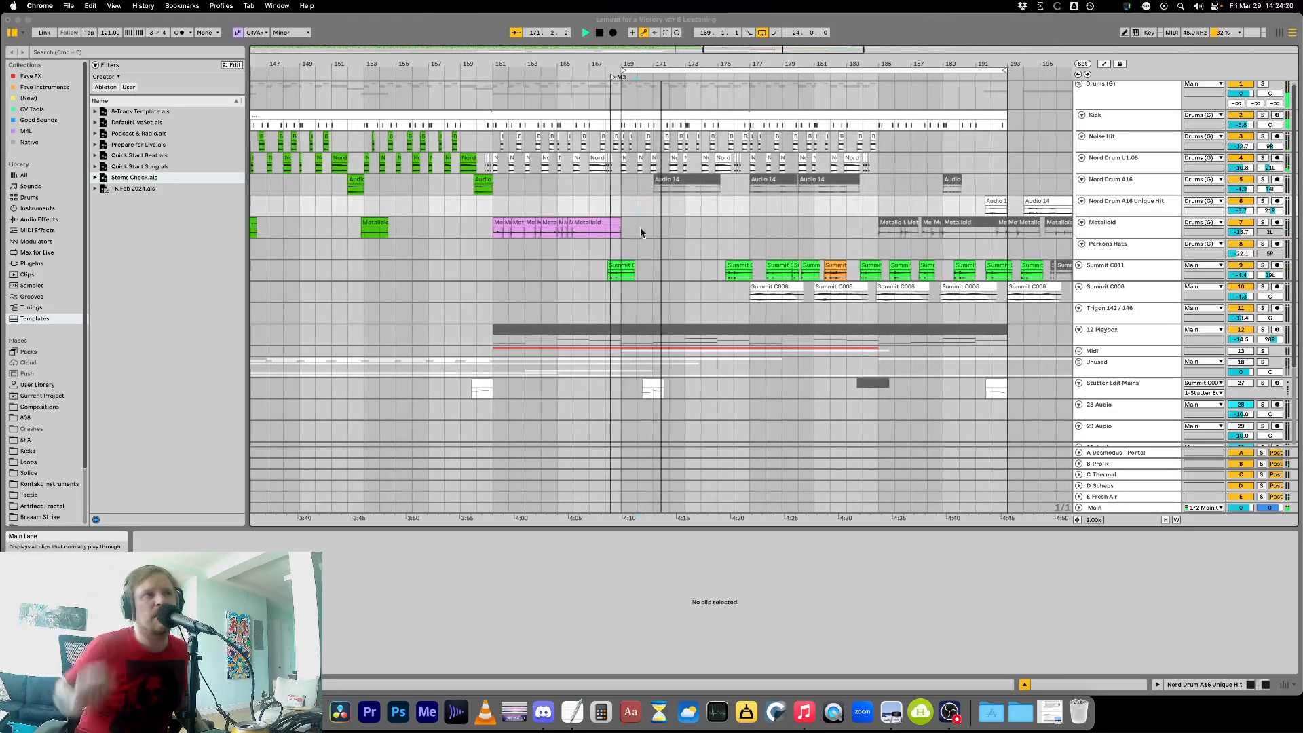
Duplicate the purple Metalloid clips of bars 161 to 169 into bars 169 to 177 and colour the copies red.
key(space)
drag(477, 234, 606, 232)
key(super+d)
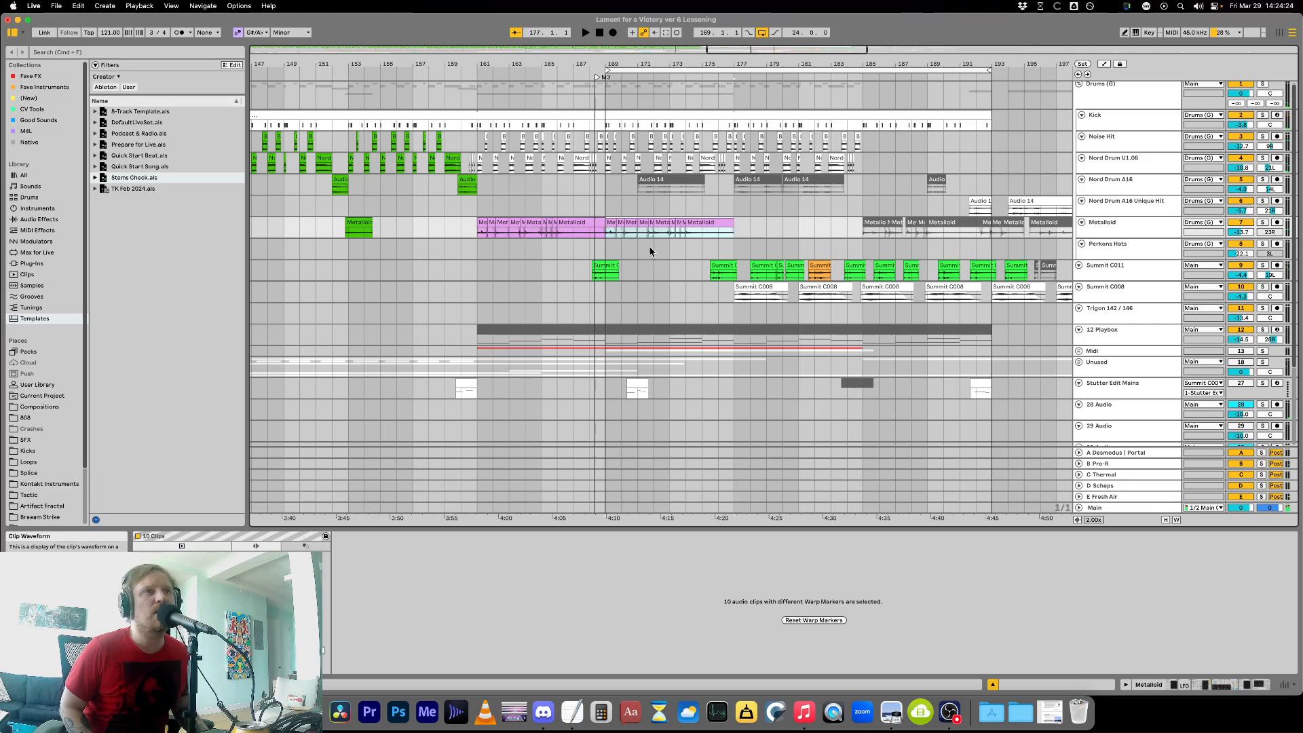
right_click(612, 227)
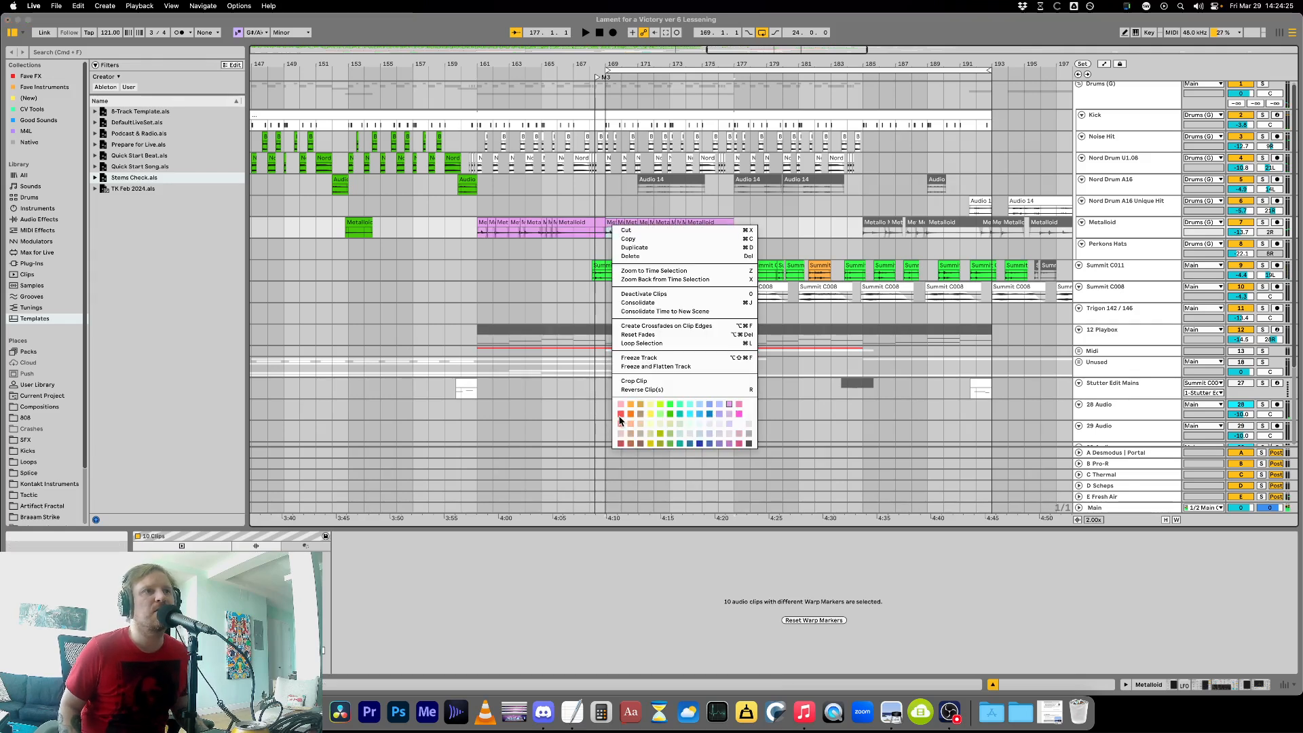
click(620, 414)
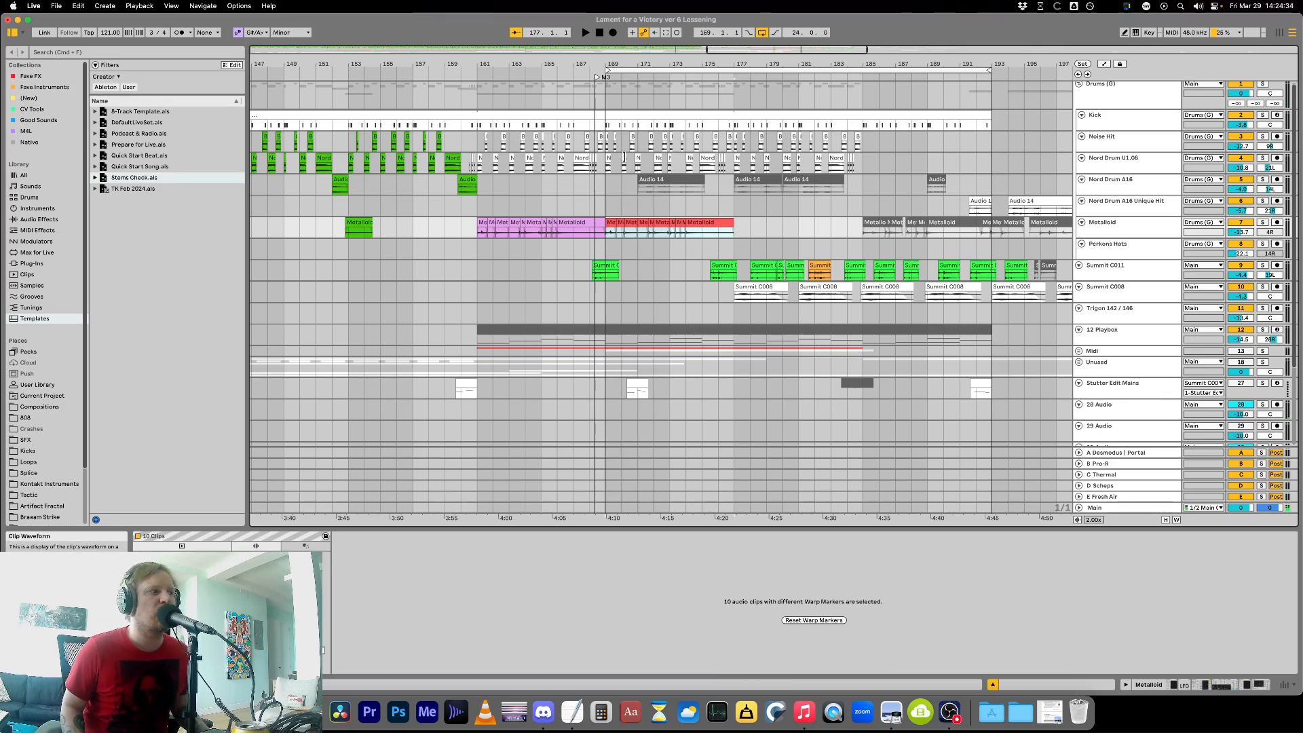
Play the arrangement from bar 169 to hear the duplicated Metalloid clips.
click(603, 213)
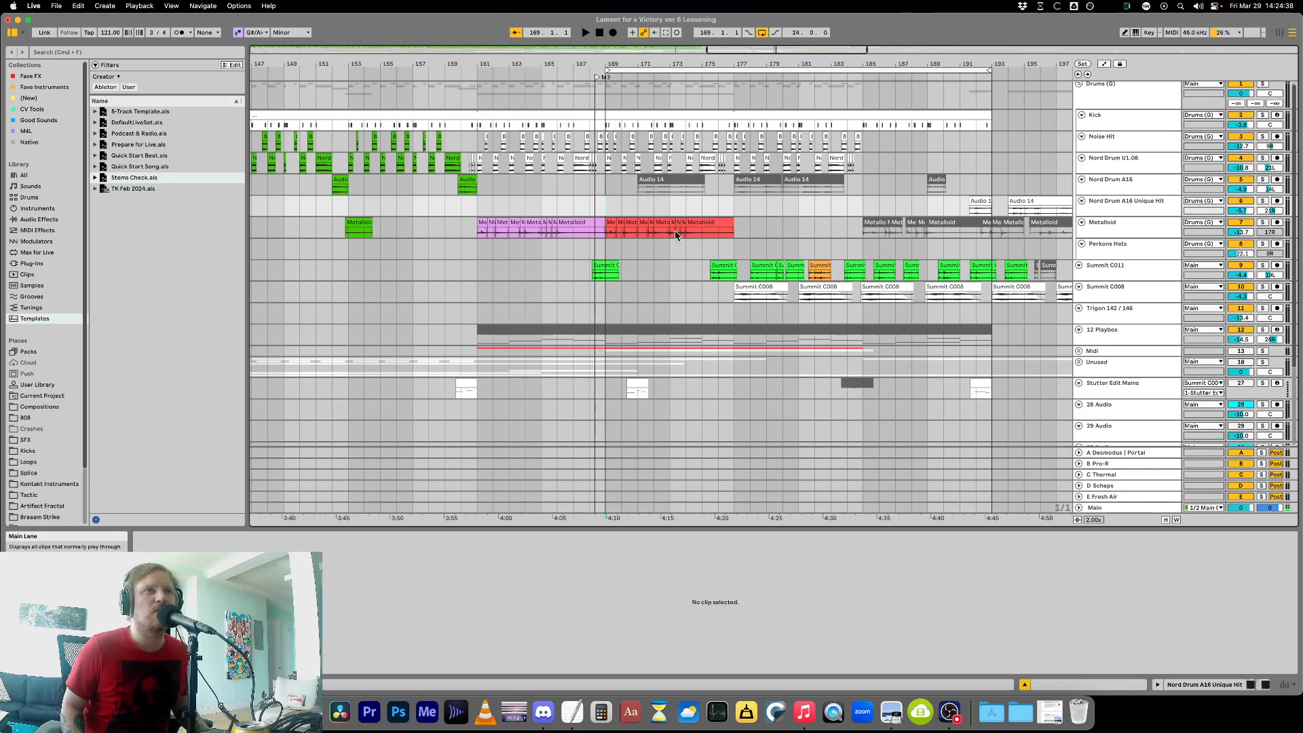
key(space)
scroll(682, 280, left, 1)
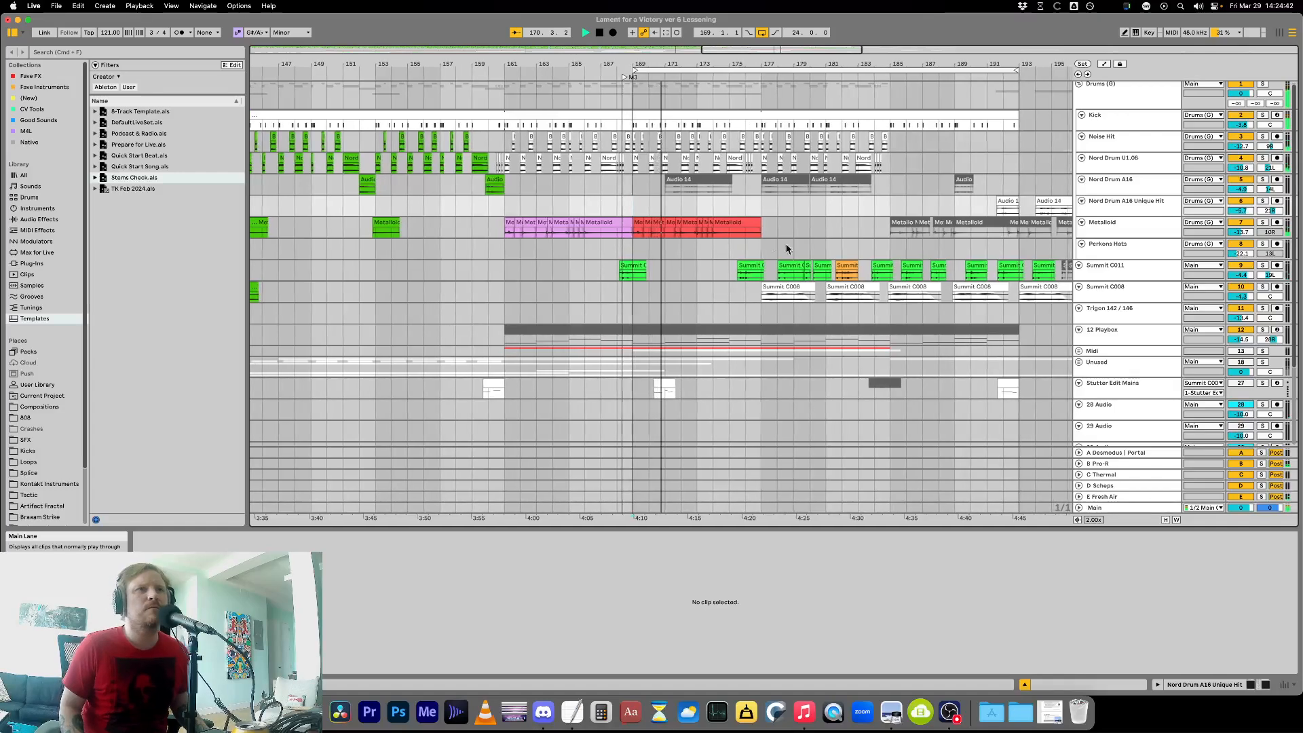
Shift the deactivated Metalloid clips that start at bar 185 to the right, past bar 201.
click(826, 227)
key(minus)
key(minus)
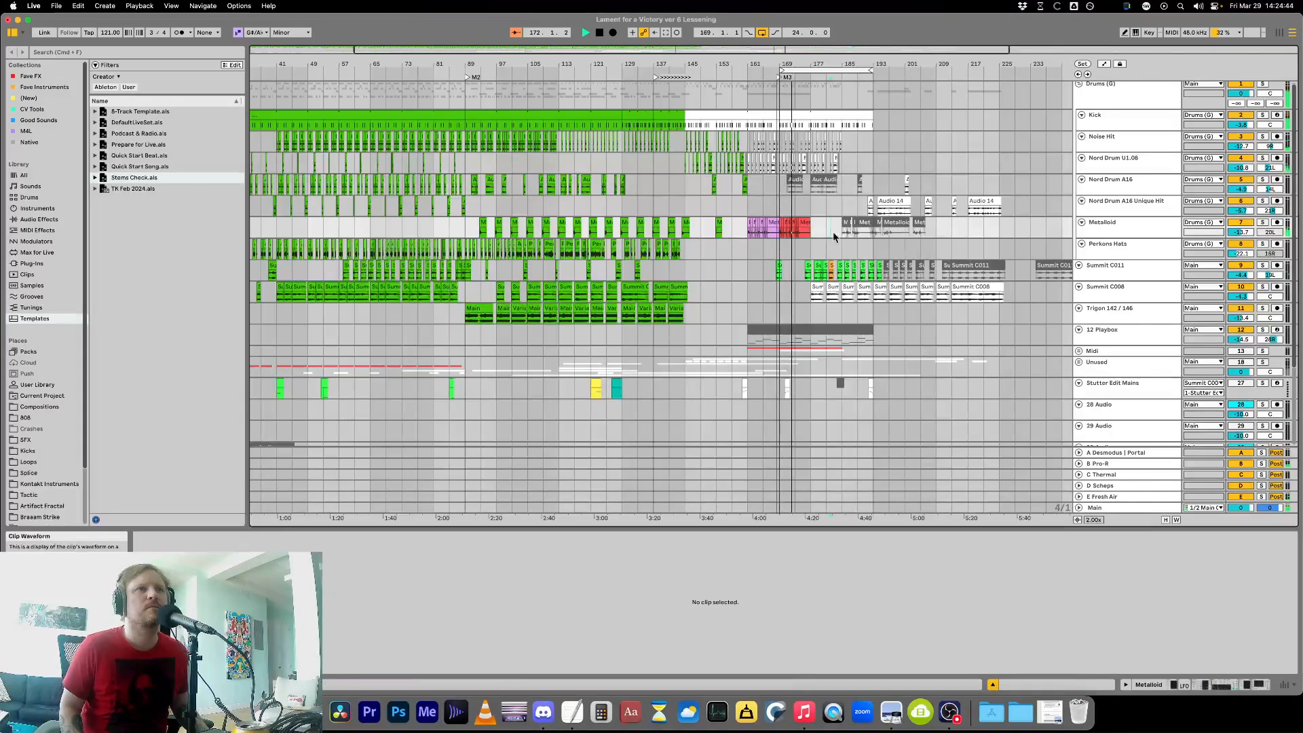
drag(832, 231, 958, 235)
key(Right)
key(Right)
key(Right)
key(Right)
key(Right)
Duplicate the red Metalloid clips of bars 169 to 177 twice to fill the track up to bar 193.
click(815, 228)
key(plus)
key(plus)
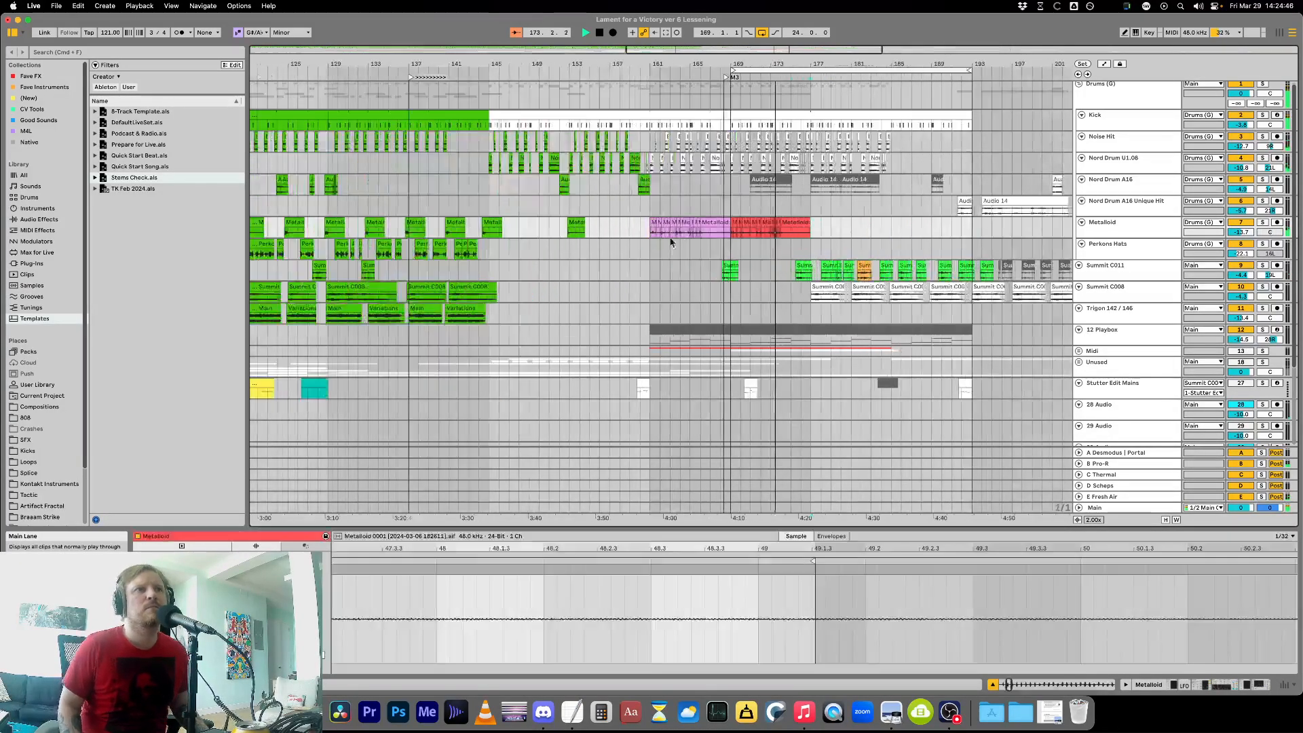
click(647, 233)
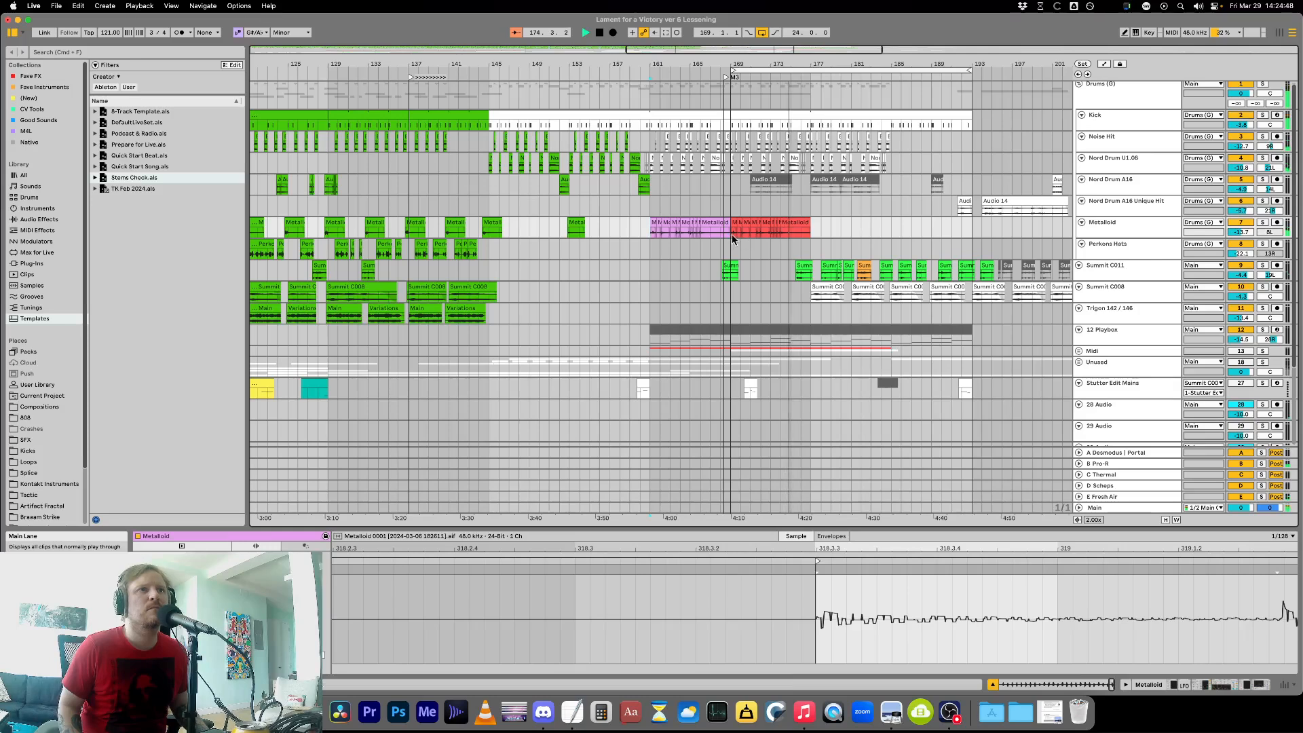
drag(732, 235, 808, 292)
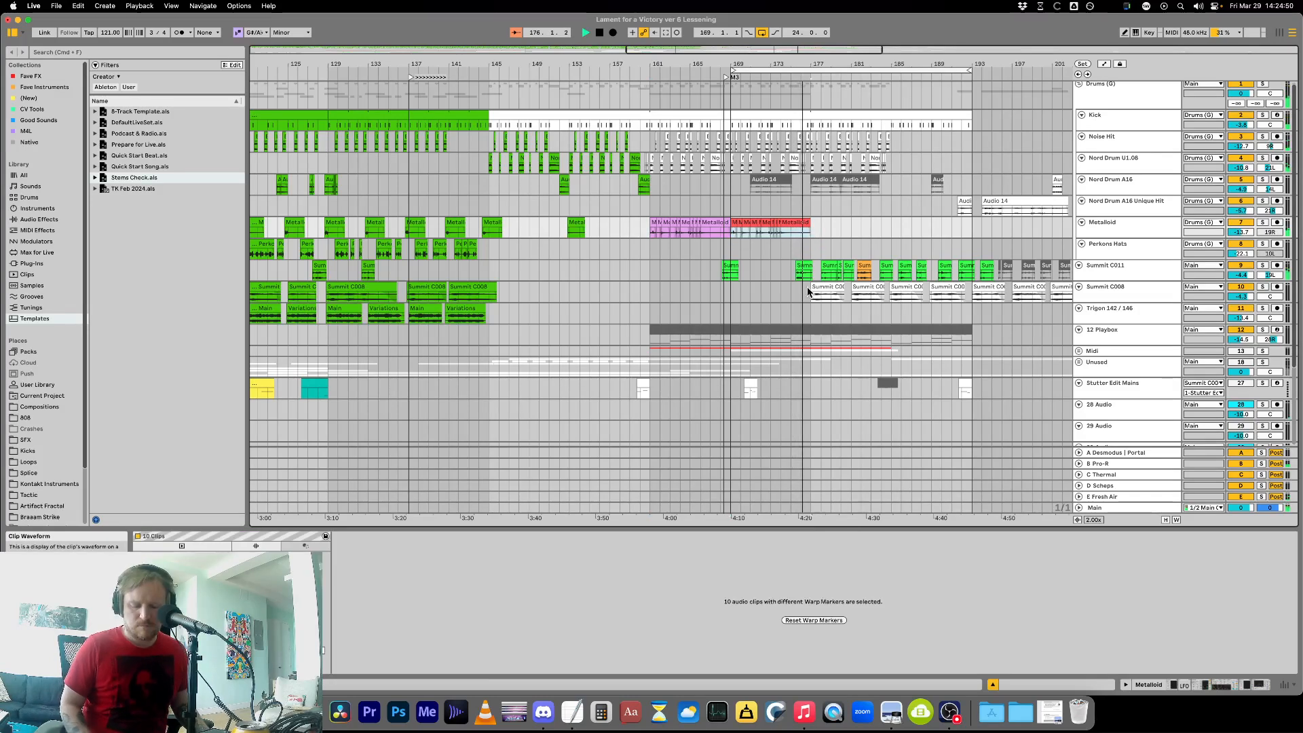
key(super+d)
key(super+d)
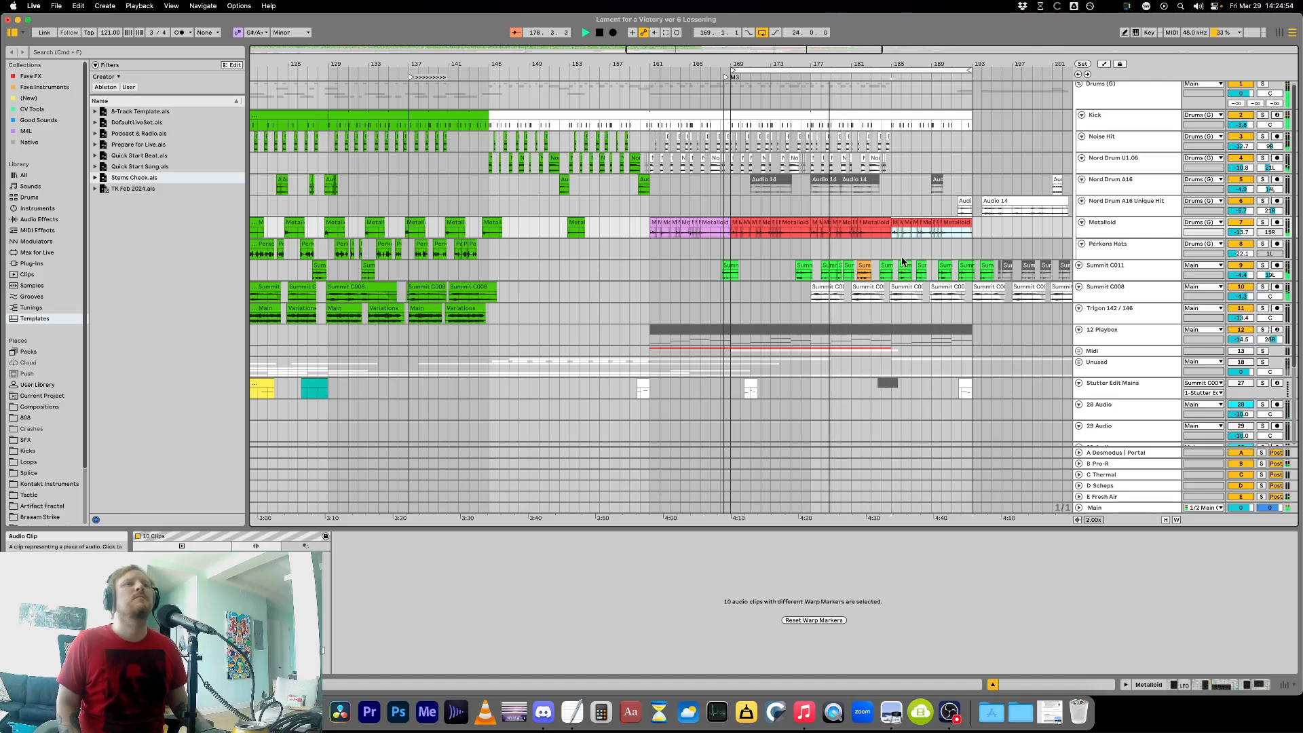
Deactivate the four Summit C011 clips between bars 178 and 183, including the orange one.
click(813, 273)
scroll(813, 272, up, 4)
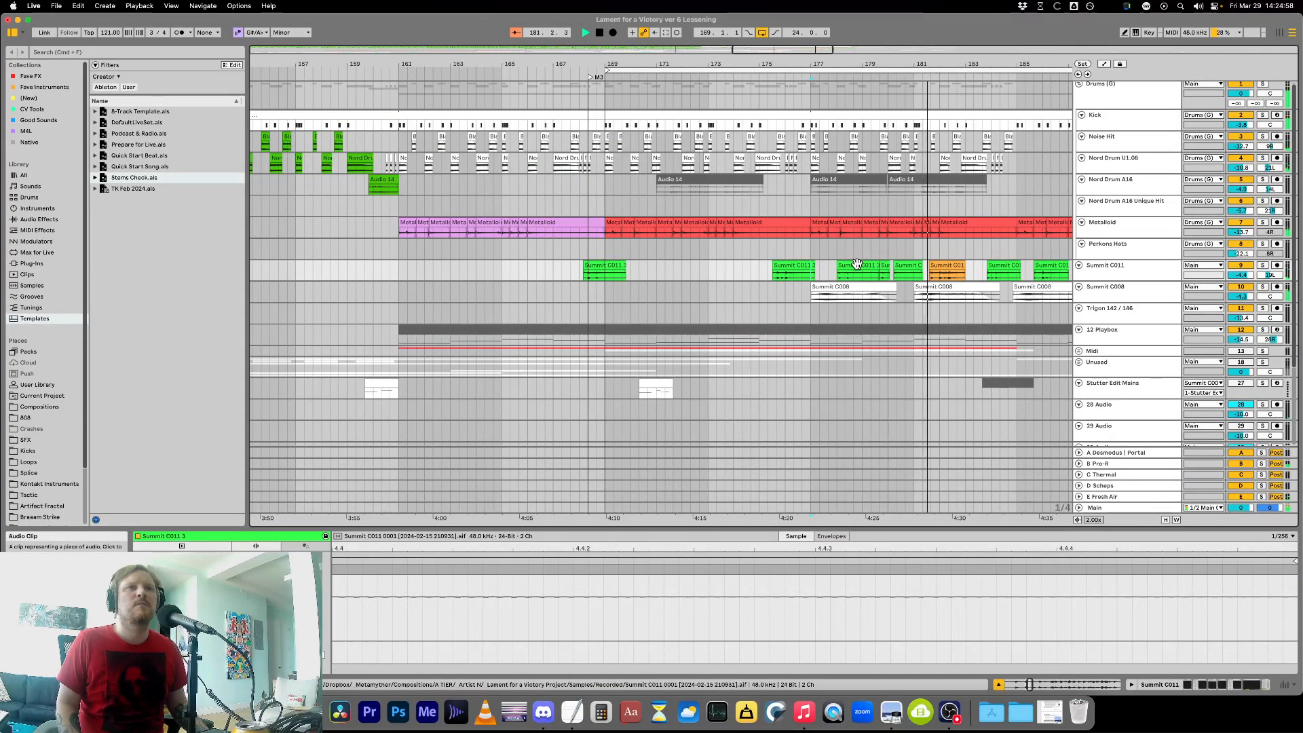
click(848, 266)
shift+click(984, 270)
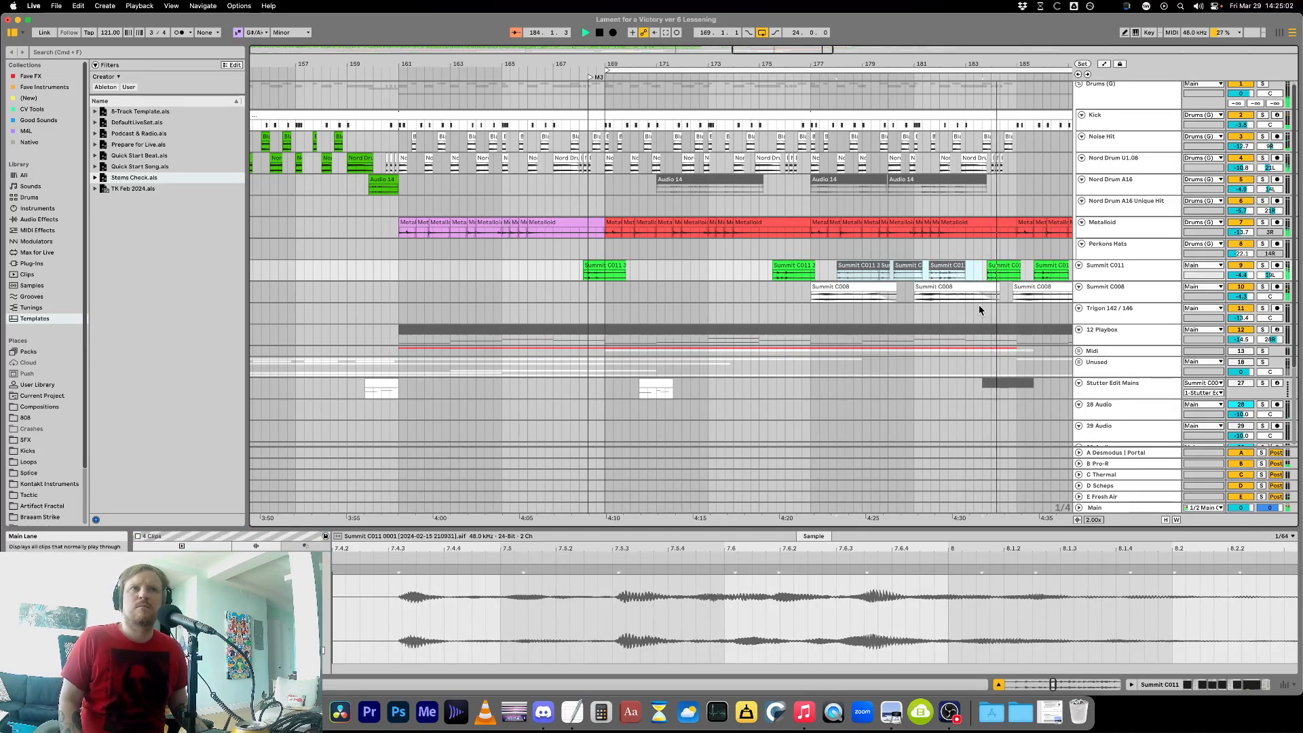
Deactivate the Summit C011 clip at about bar 186.
scroll(984, 308, down, 3)
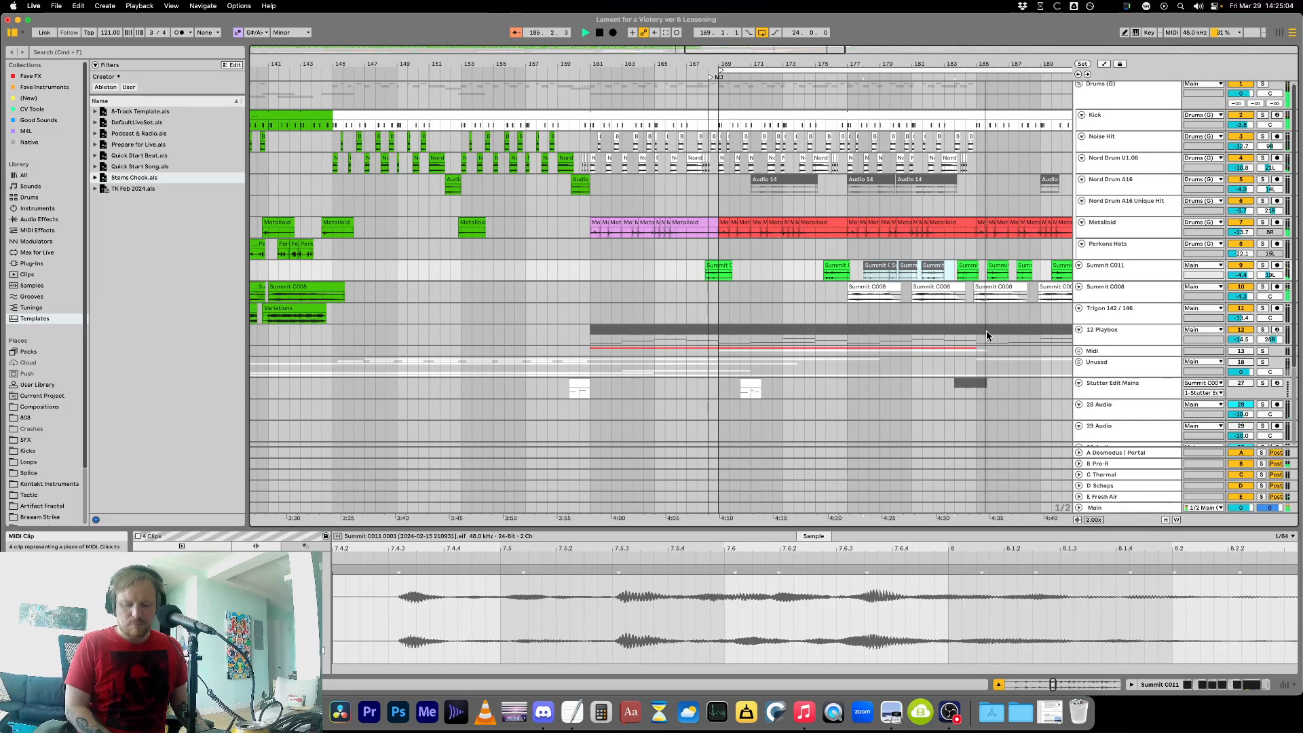
scroll(987, 332, right, 10)
scroll(674, 285, up, 3)
click(657, 265)
key(0)
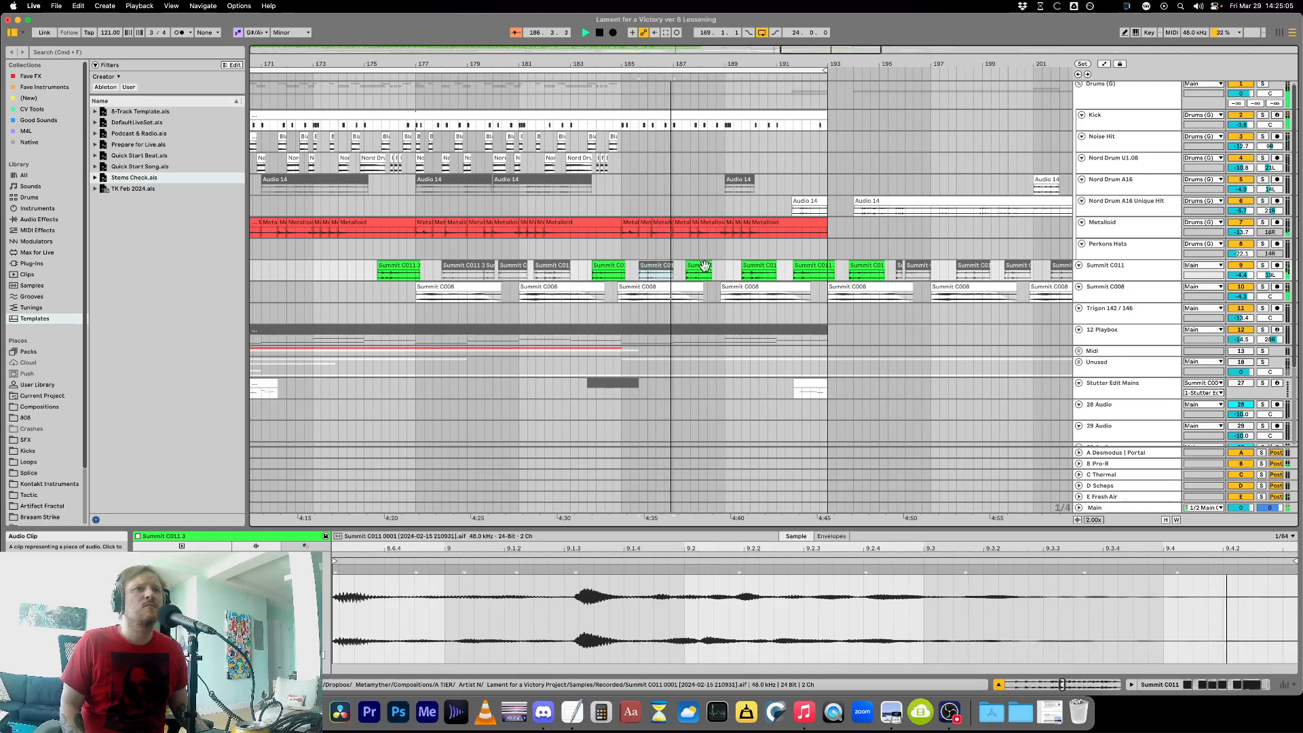
Deactivate the two green Summit C011 clips that start shortly after bars 187 and 189.
click(699, 265)
key(0)
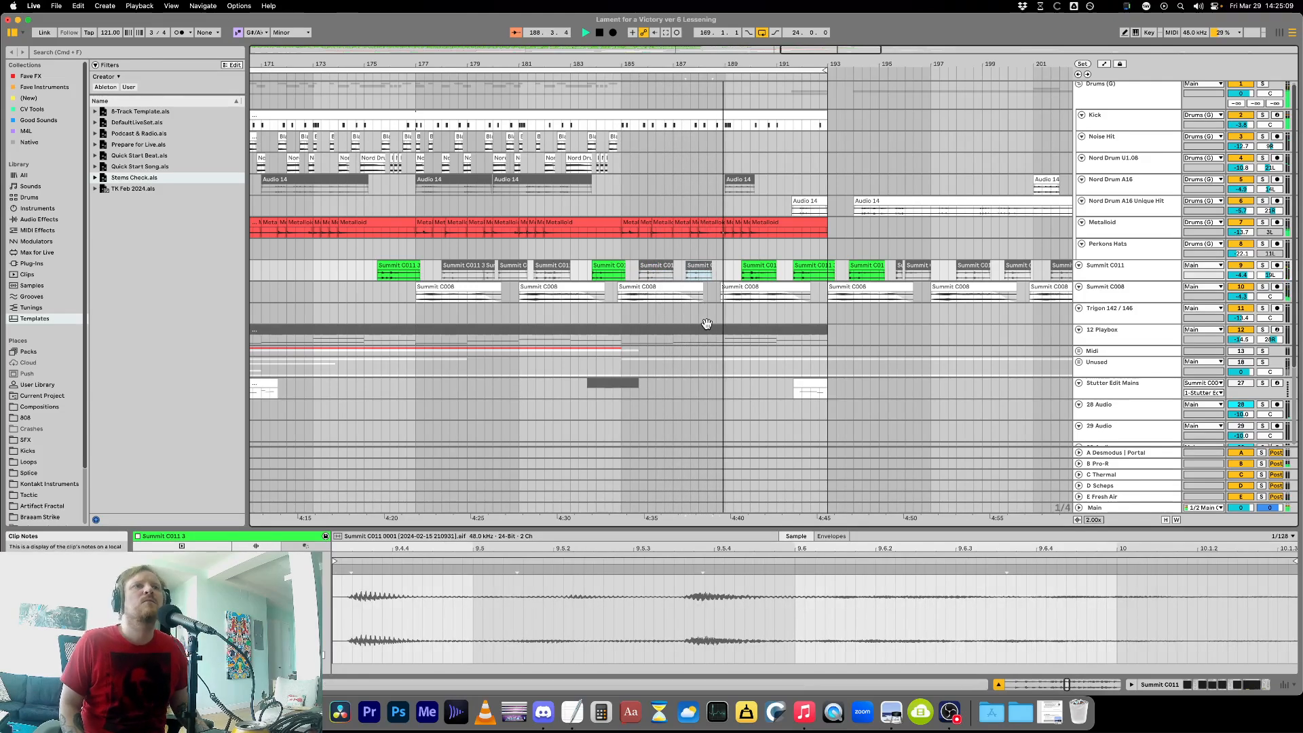
click(758, 268)
key(0)
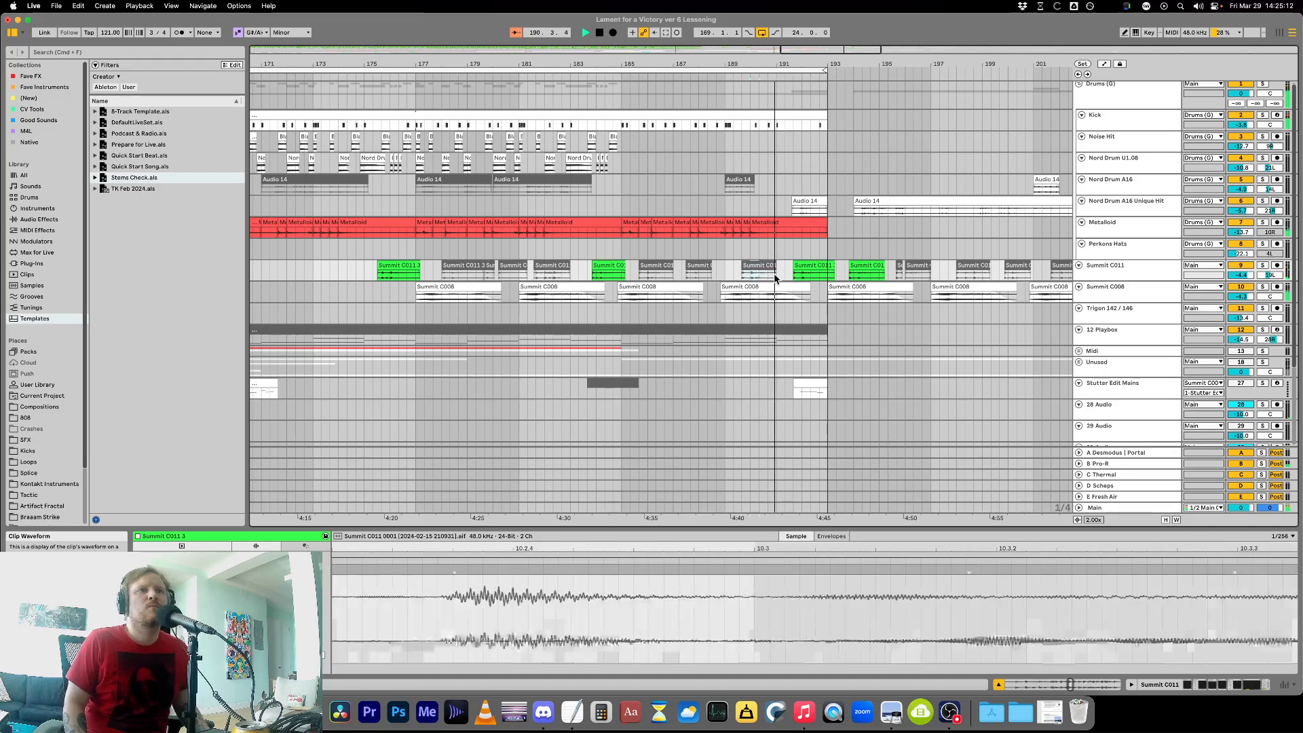
Reactivate only the short opening portion of the Summit C011 clip that starts just after bar 189.
click(738, 274)
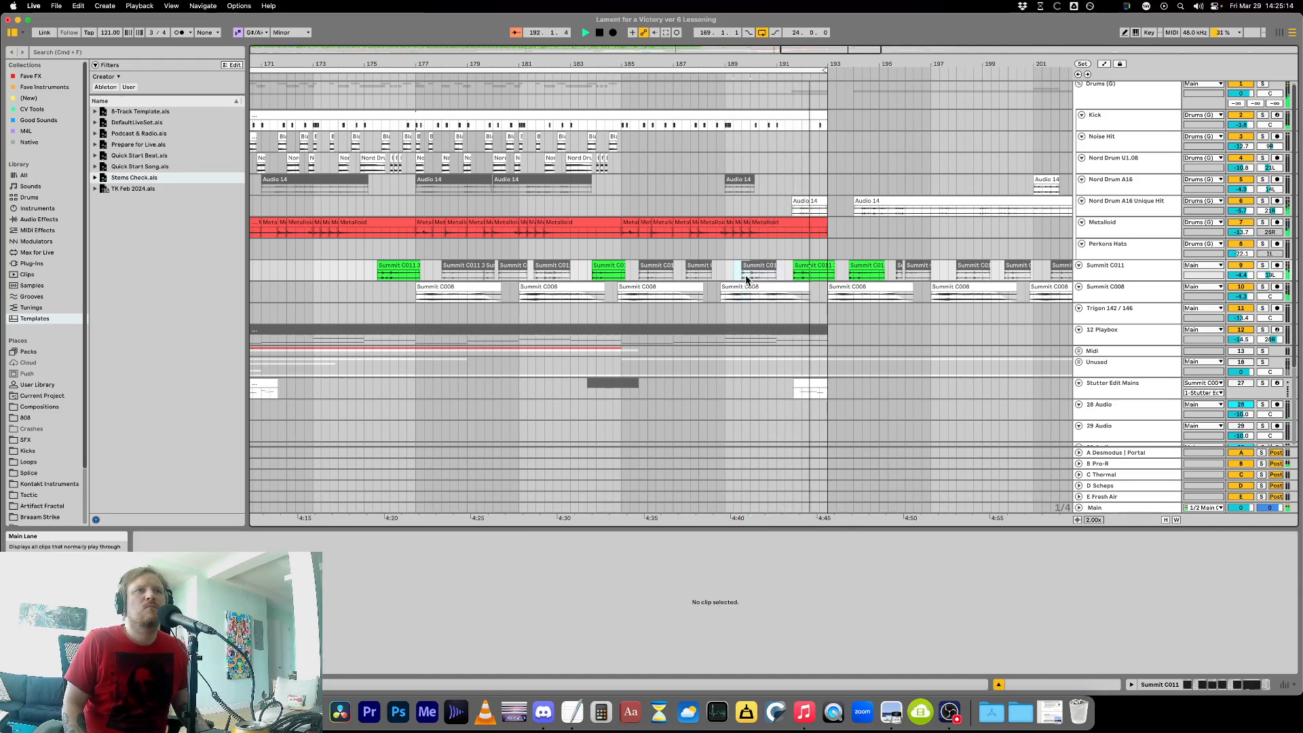
click(747, 279)
key(minus)
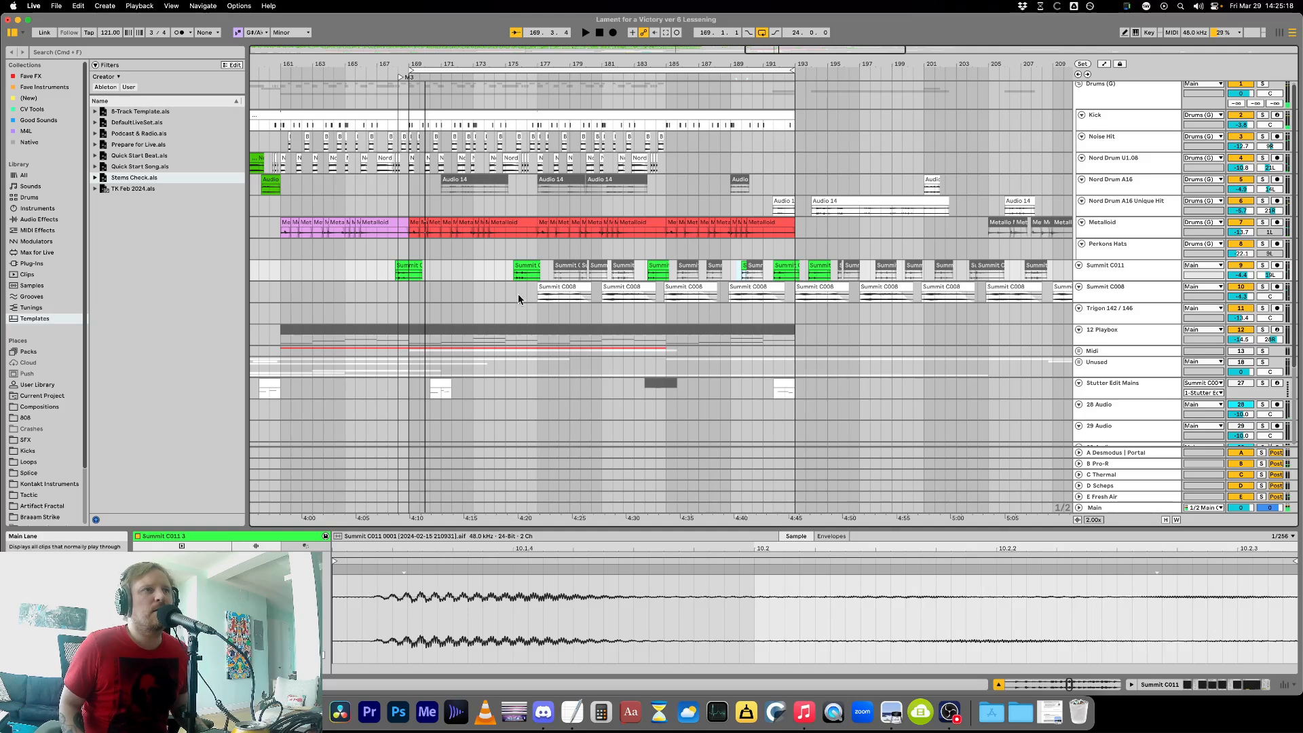
click(543, 298)
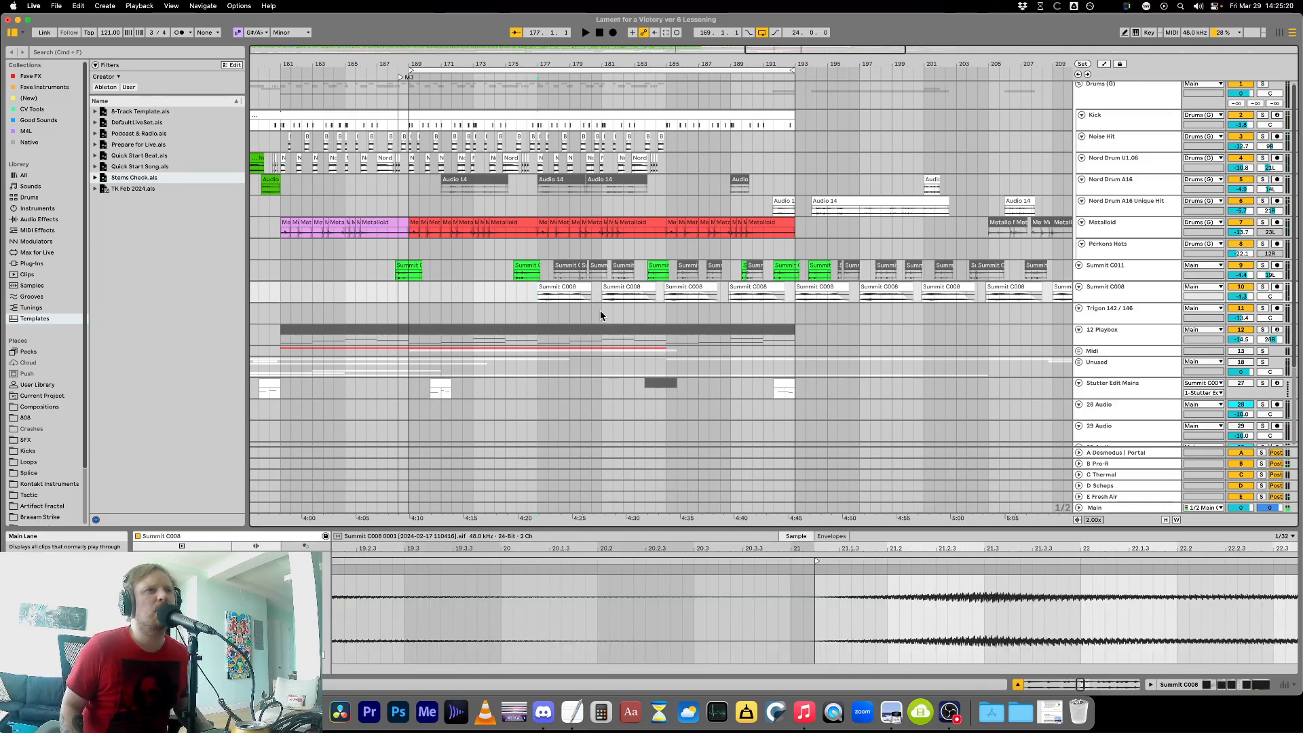
drag(548, 243, 630, 293)
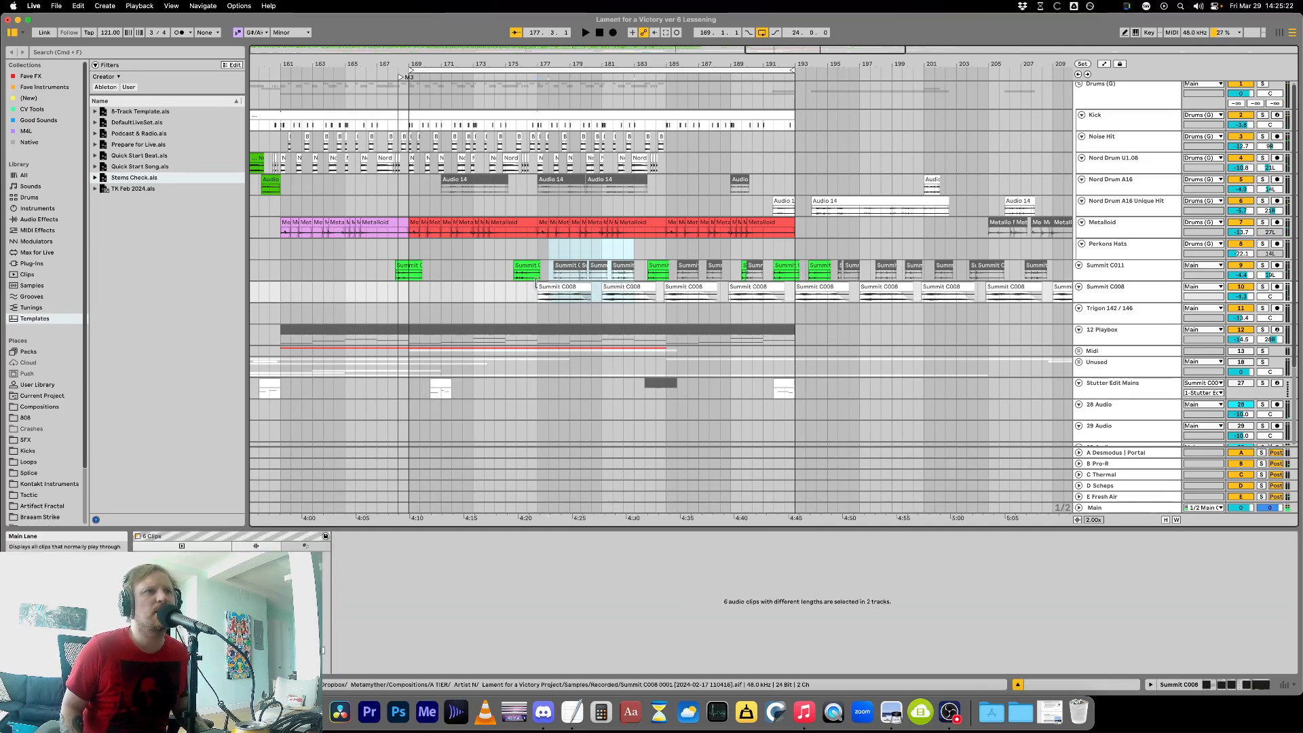
click(563, 261)
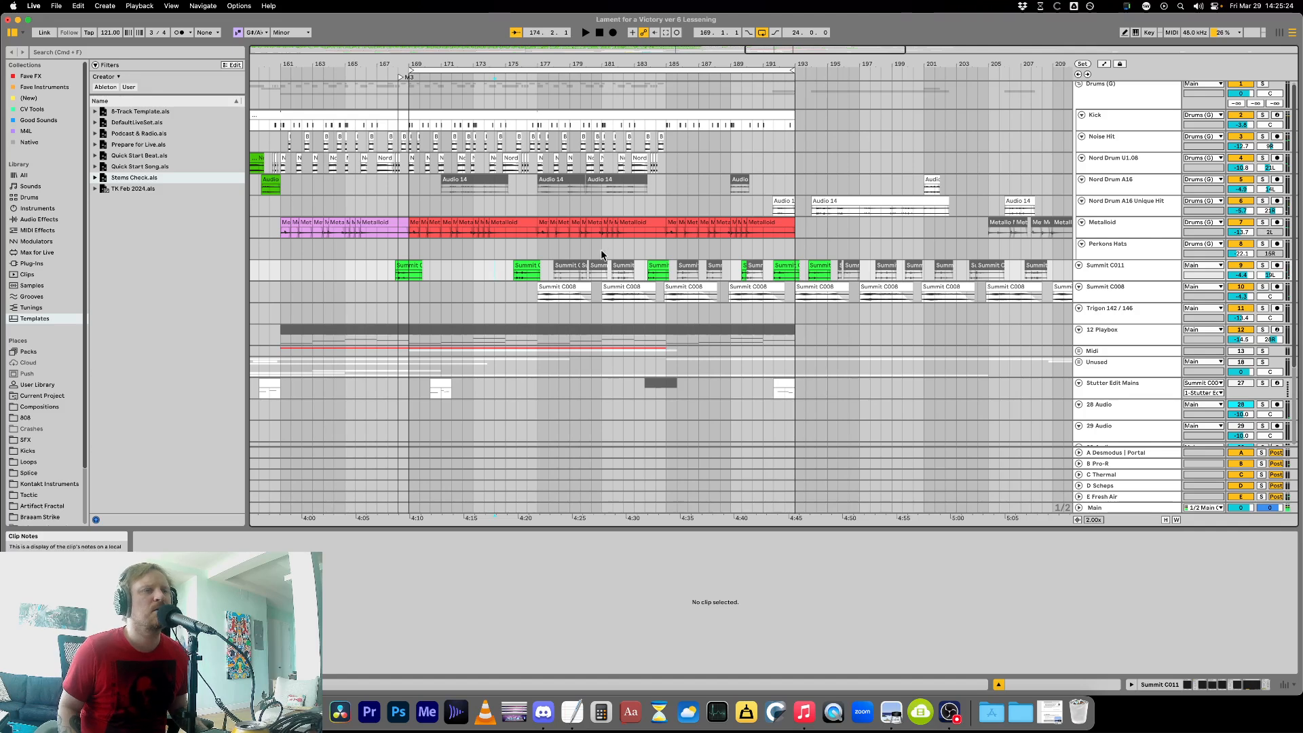
click(544, 257)
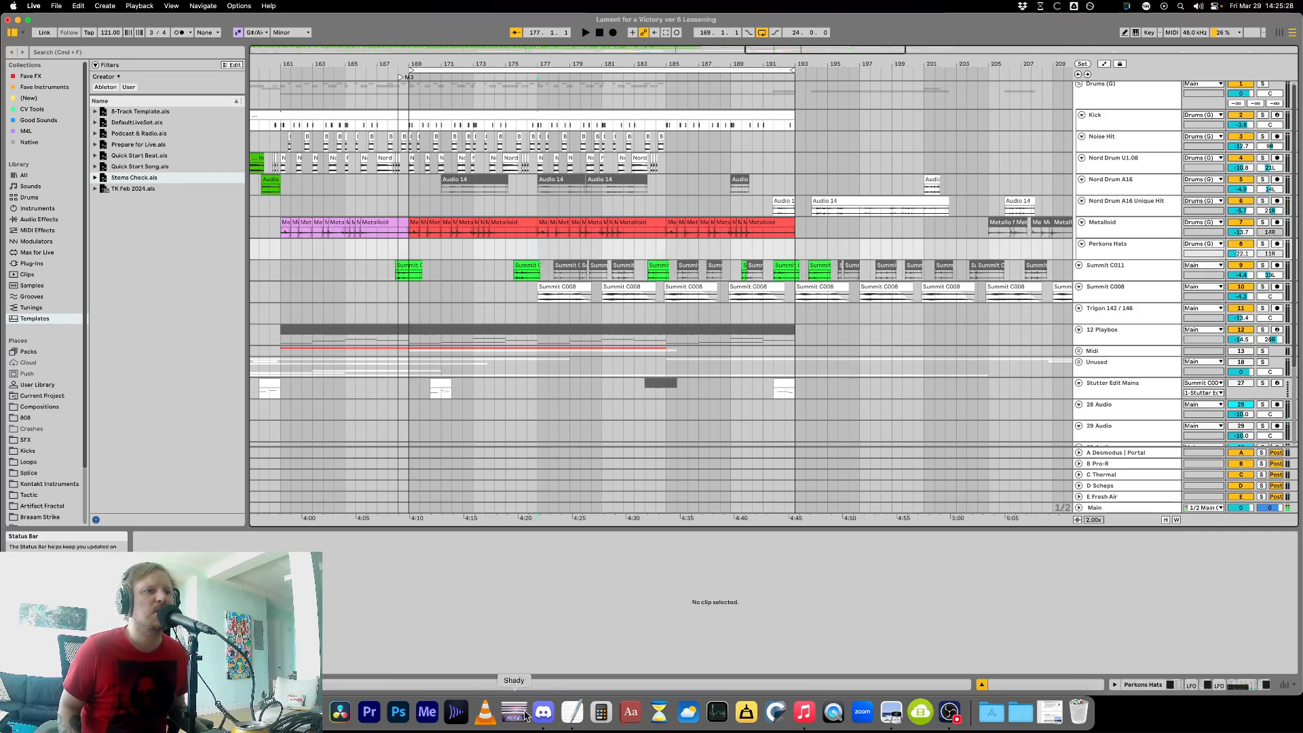
click(543, 726)
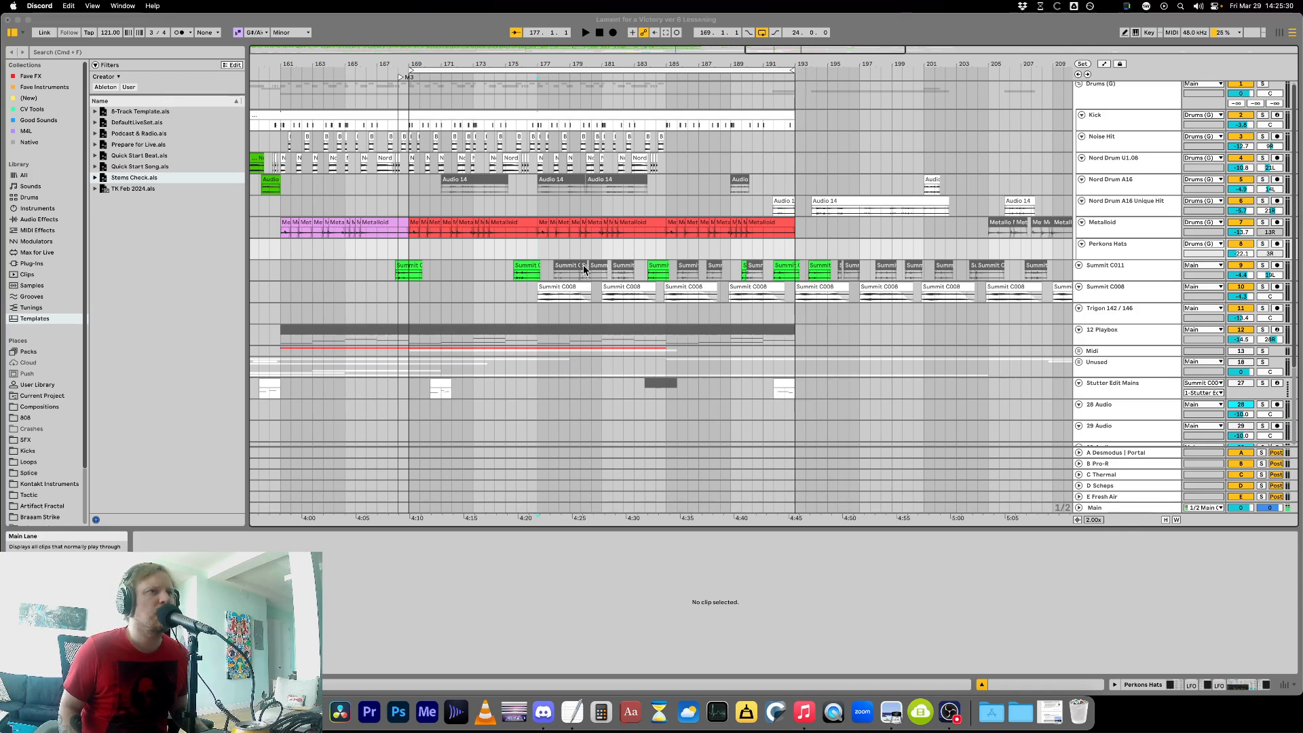
Play the arrangement from bar 137 to review the passage leading up to M3.
scroll(332, 255, down, 3)
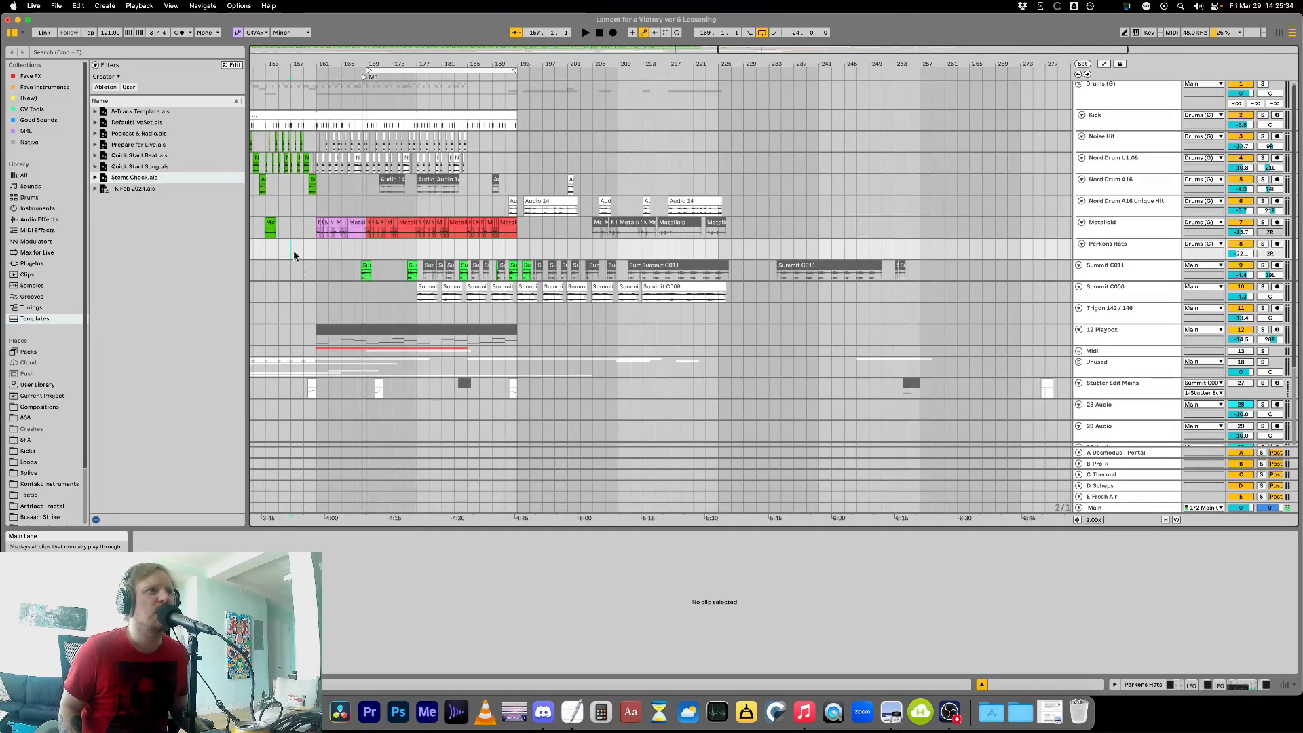
scroll(312, 259, down, 3)
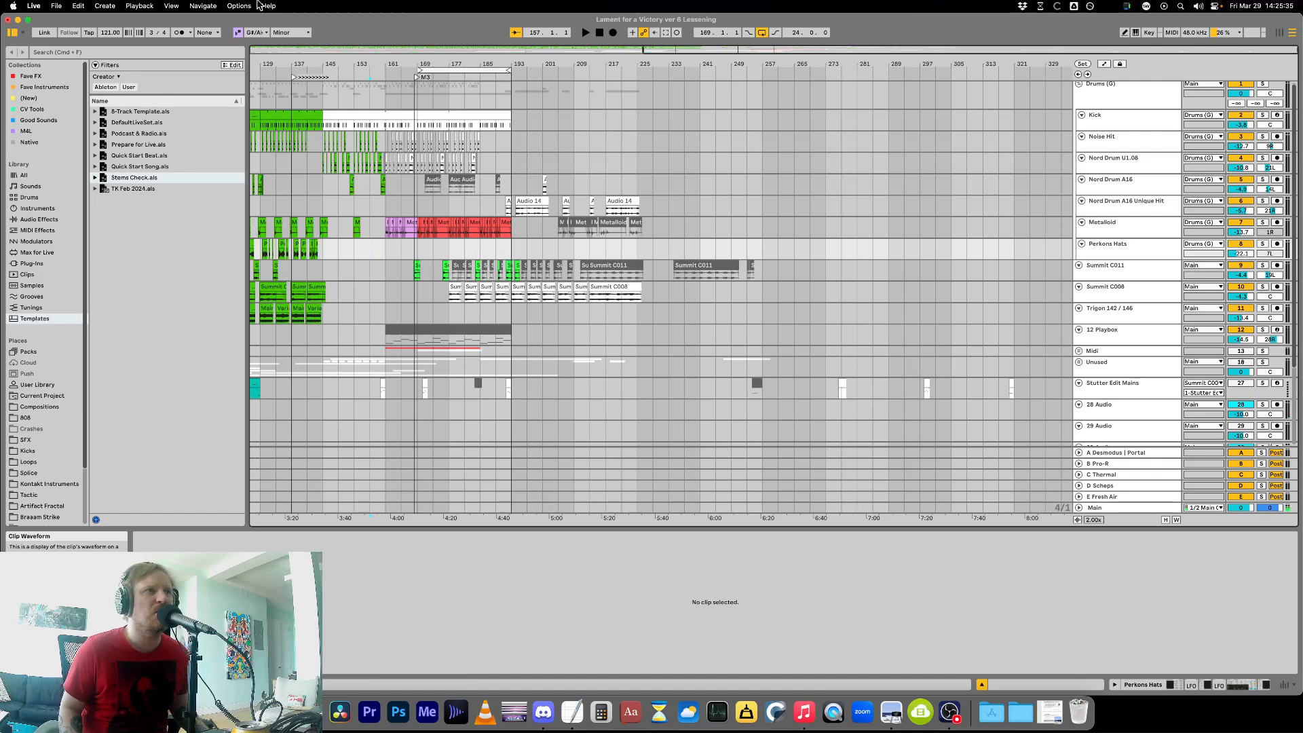
click(321, 143)
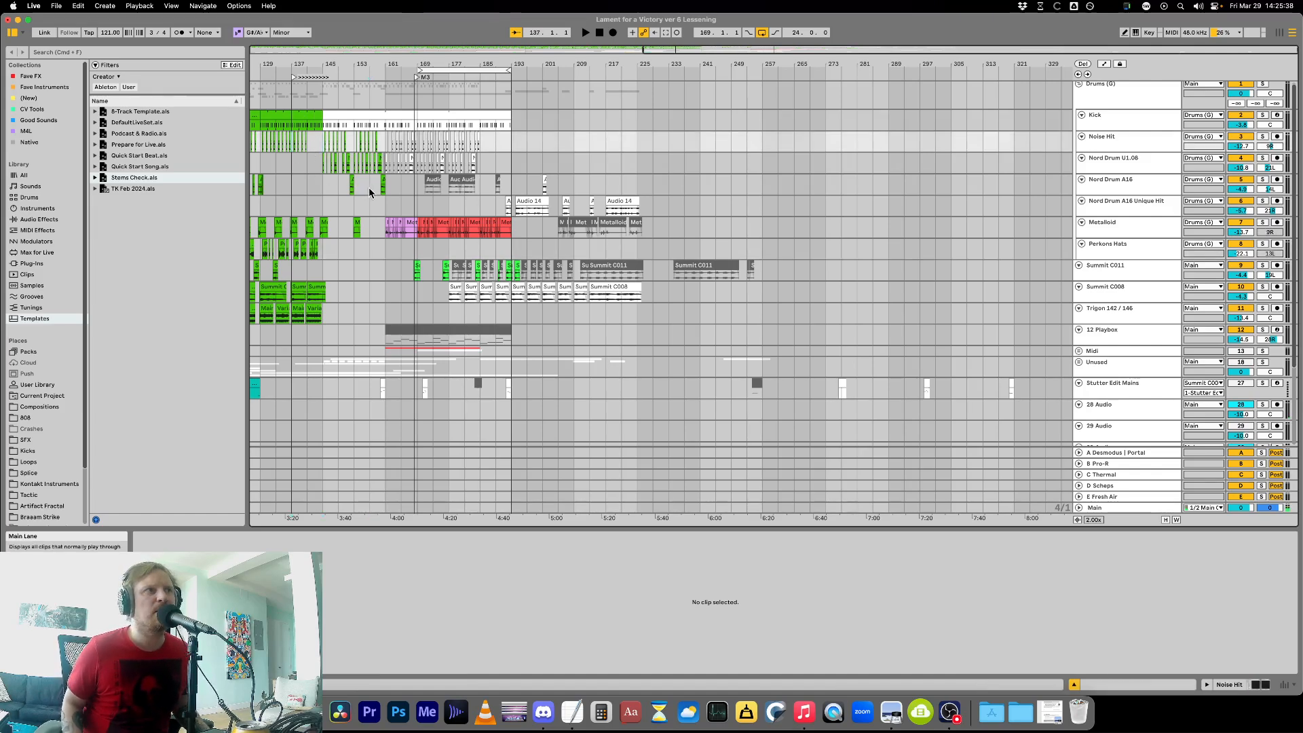
scroll(376, 191, left, 10)
key(space)
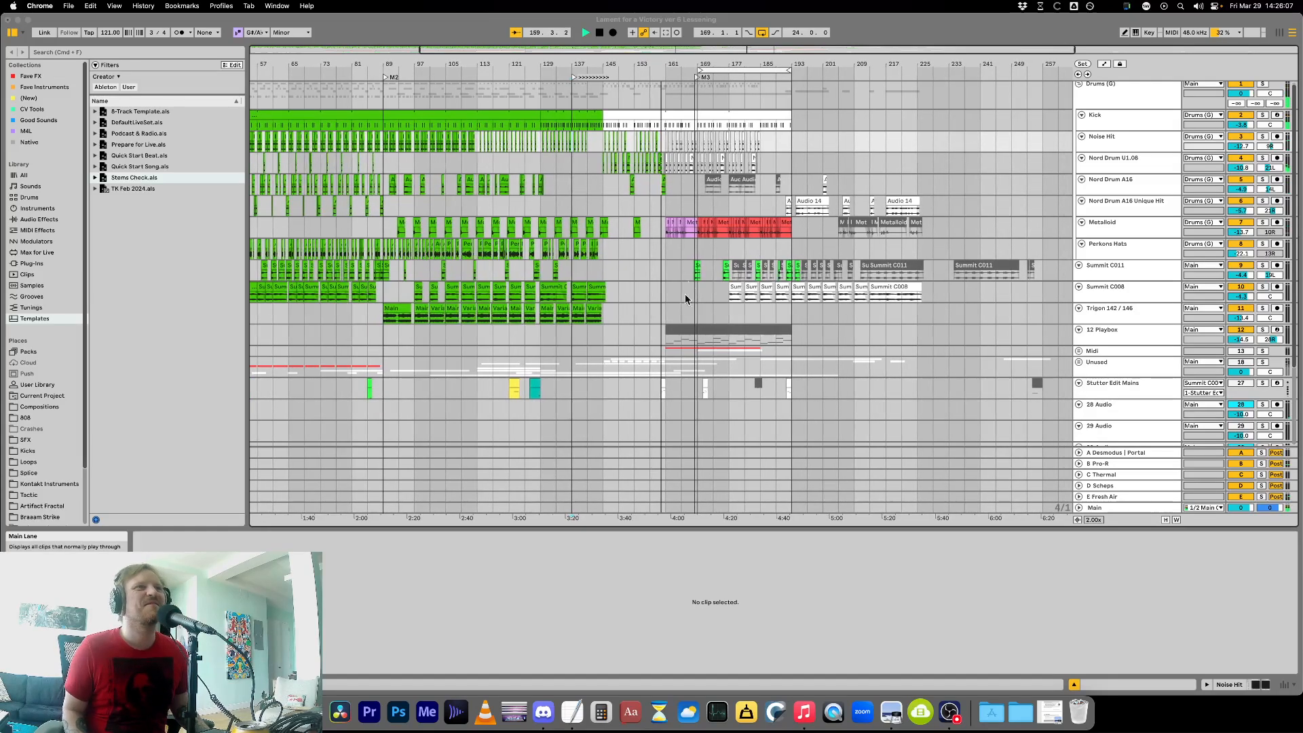
Listen through the M3 section up to bar 193 and follow the Metalloid and Summit clips closely.
click(667, 266)
click(669, 261)
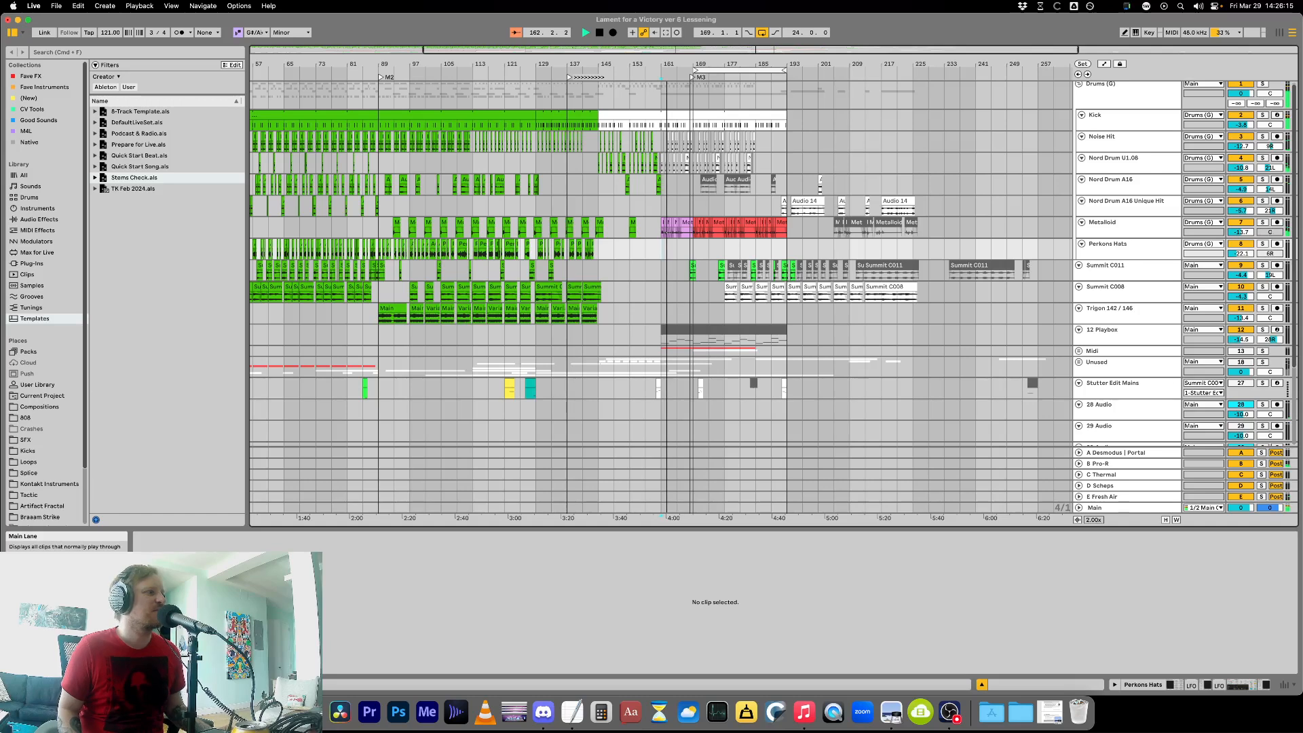
key(super+Tab)
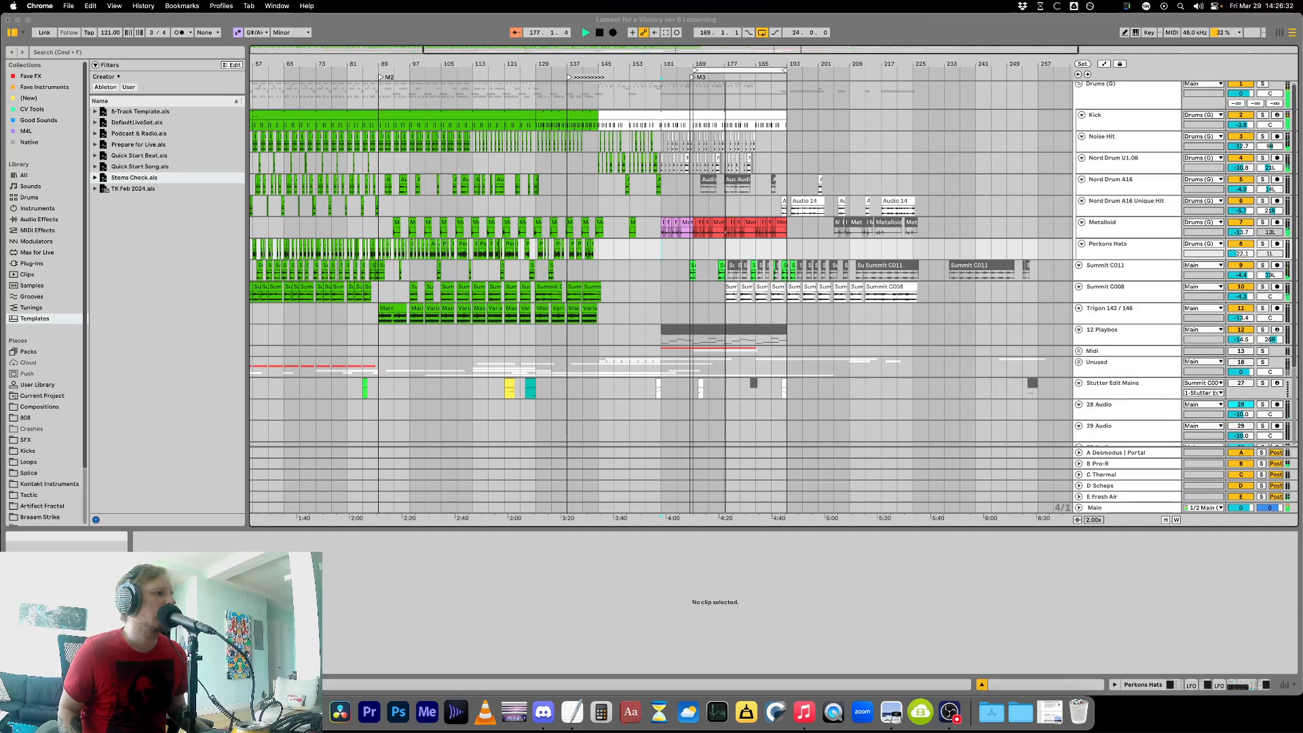
click(713, 254)
click(757, 251)
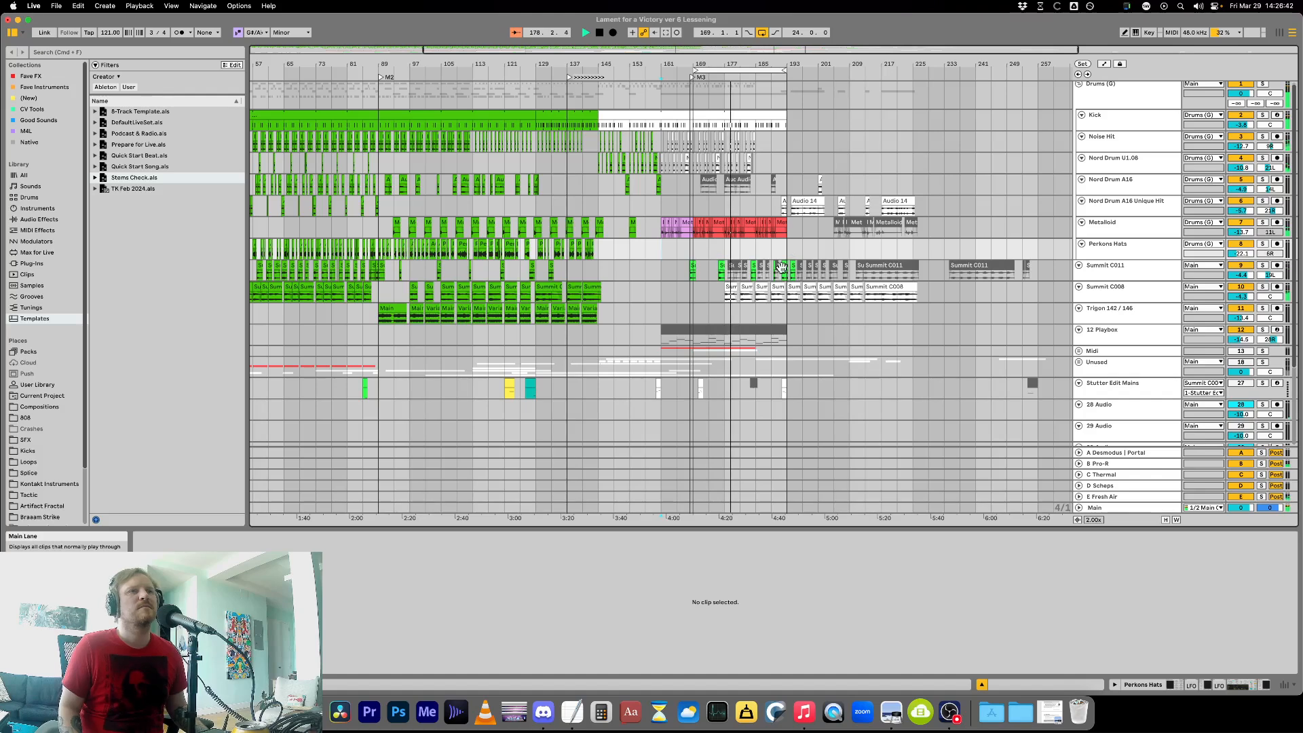
key(equal)
key(equal)
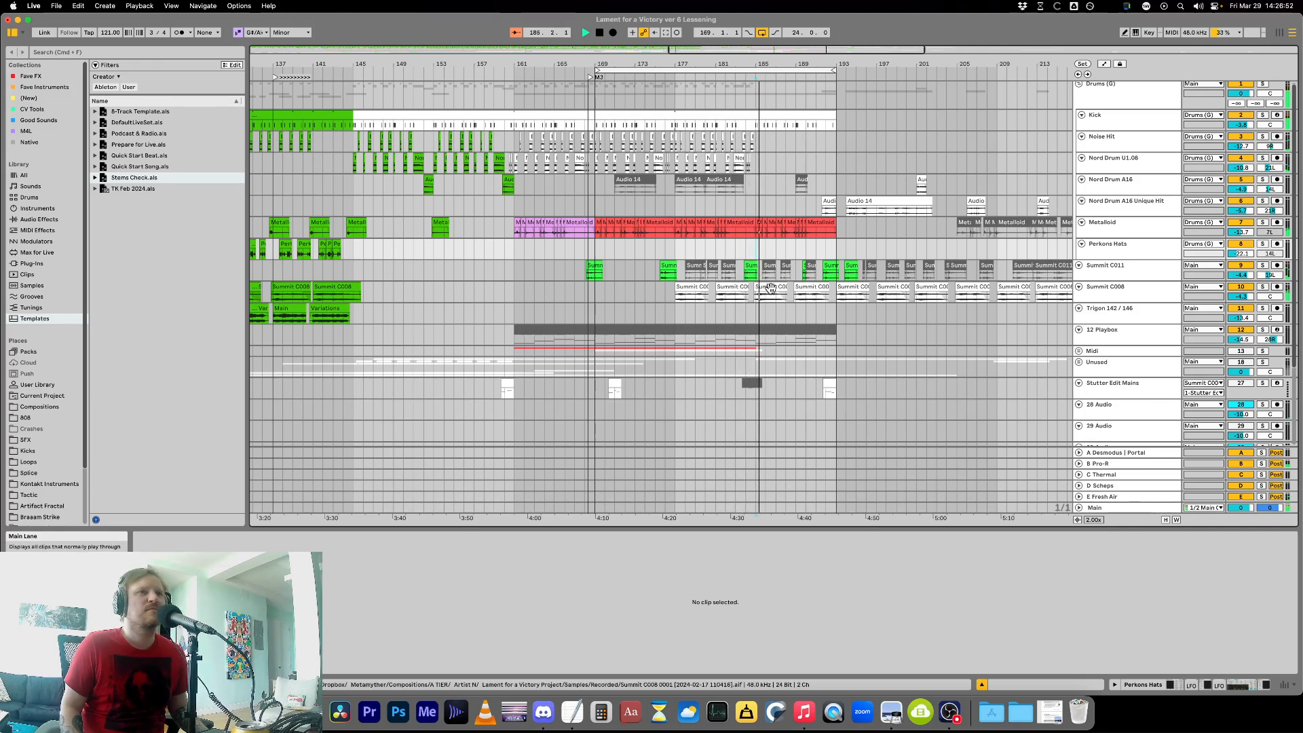
click(756, 316)
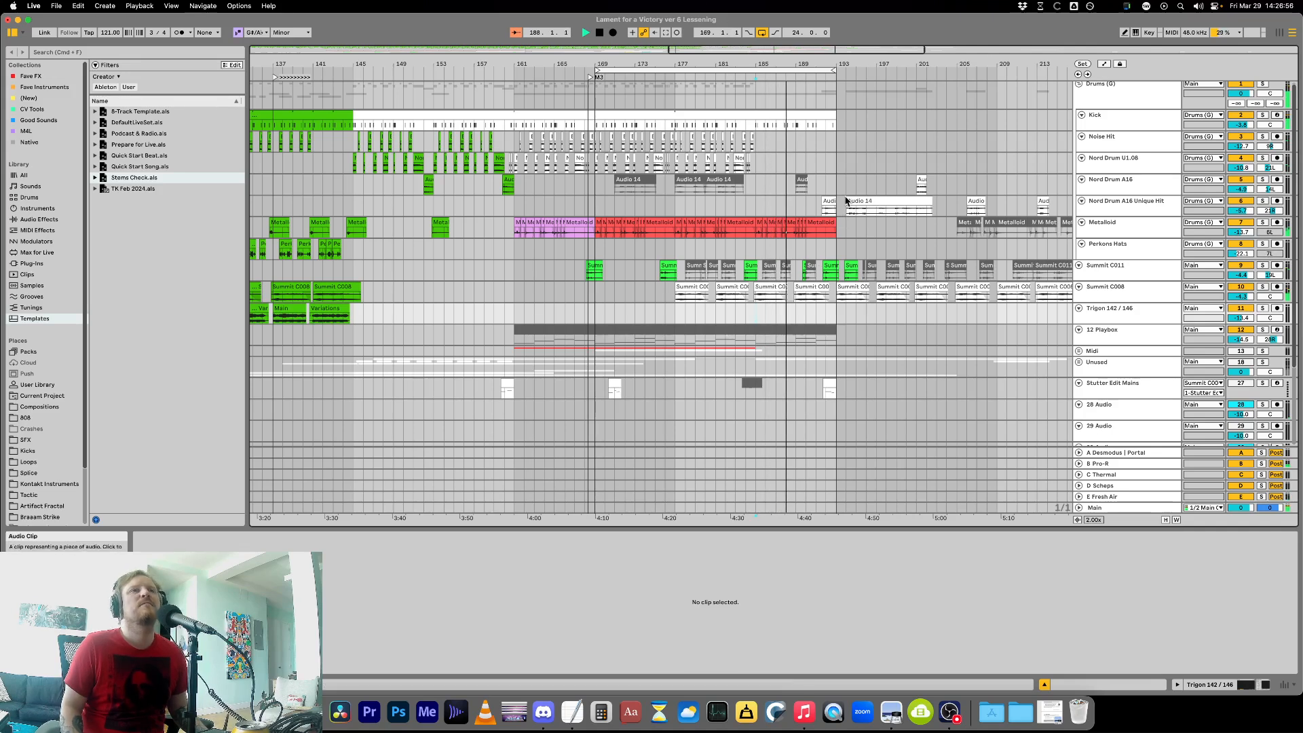
click(832, 141)
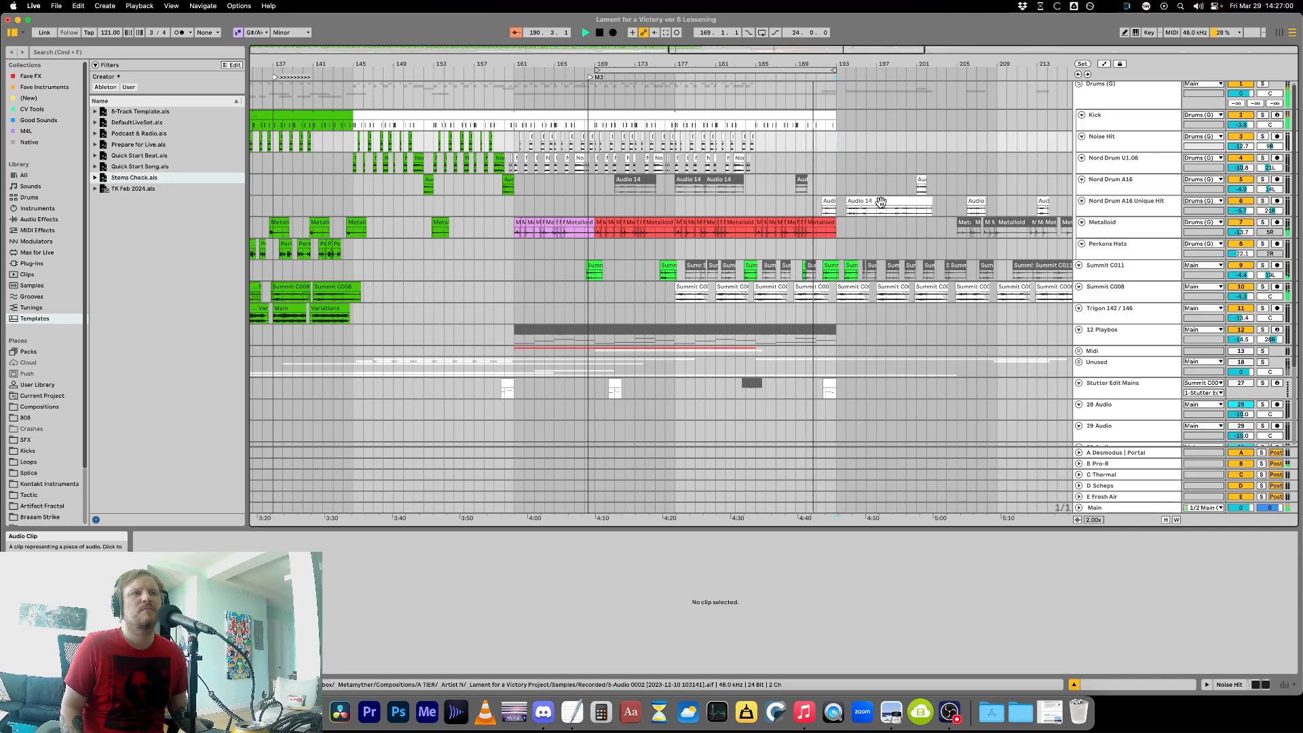
Expand the Midi group and show the notes of the Trigon MIDI 3 clip in an enlarged note editor.
click(1079, 351)
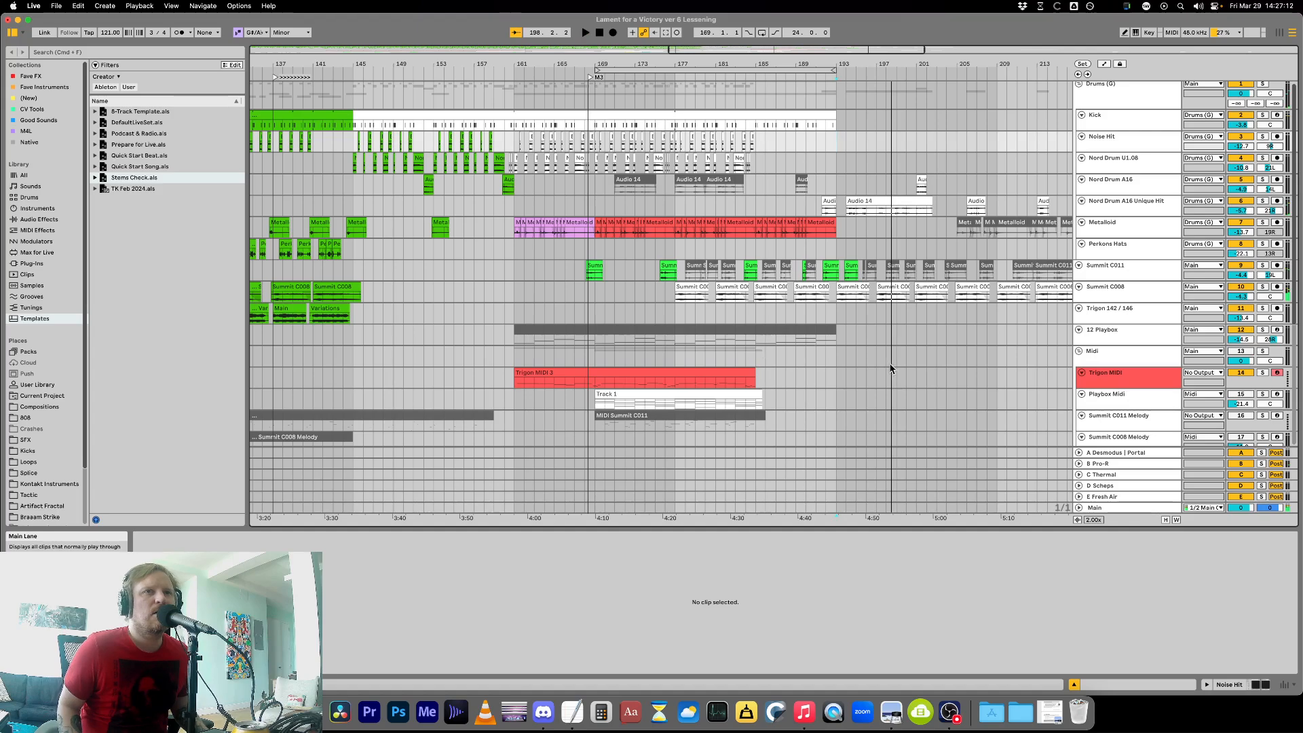
scroll(1200, 355, down, 2)
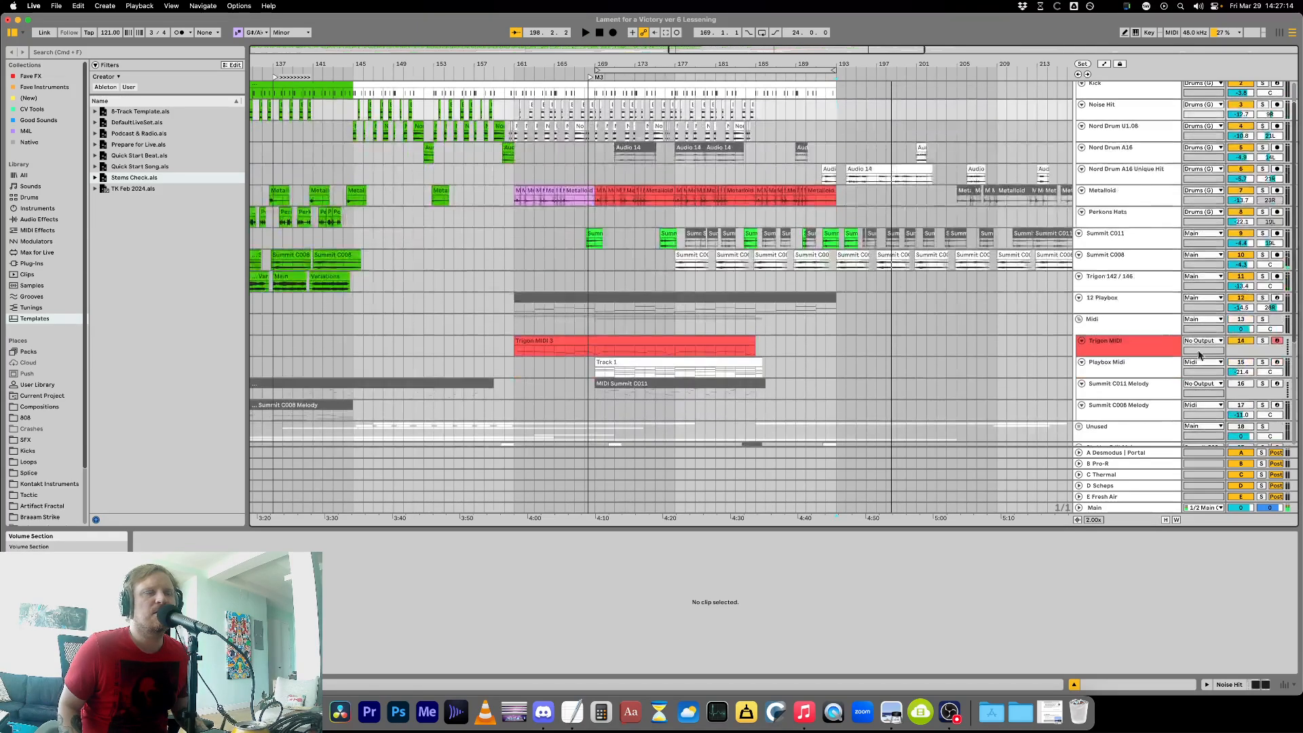
click(577, 351)
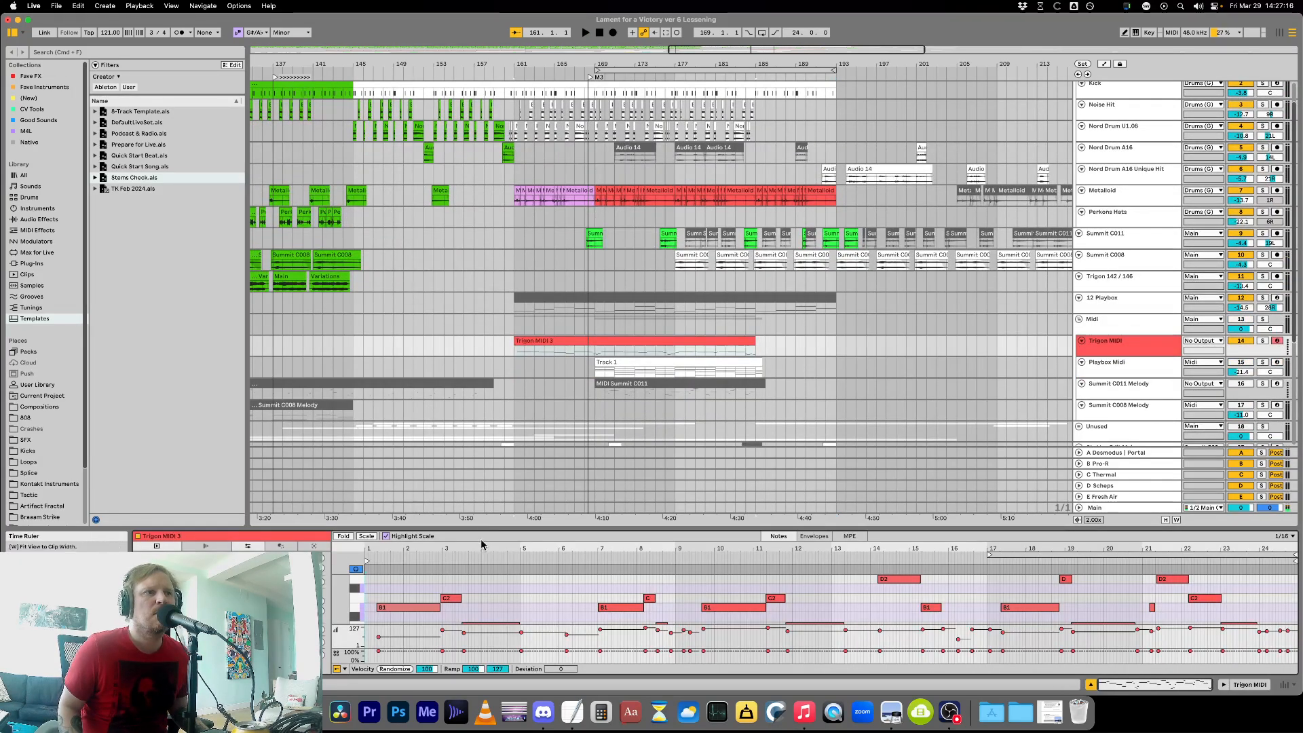
drag(486, 527, 487, 416)
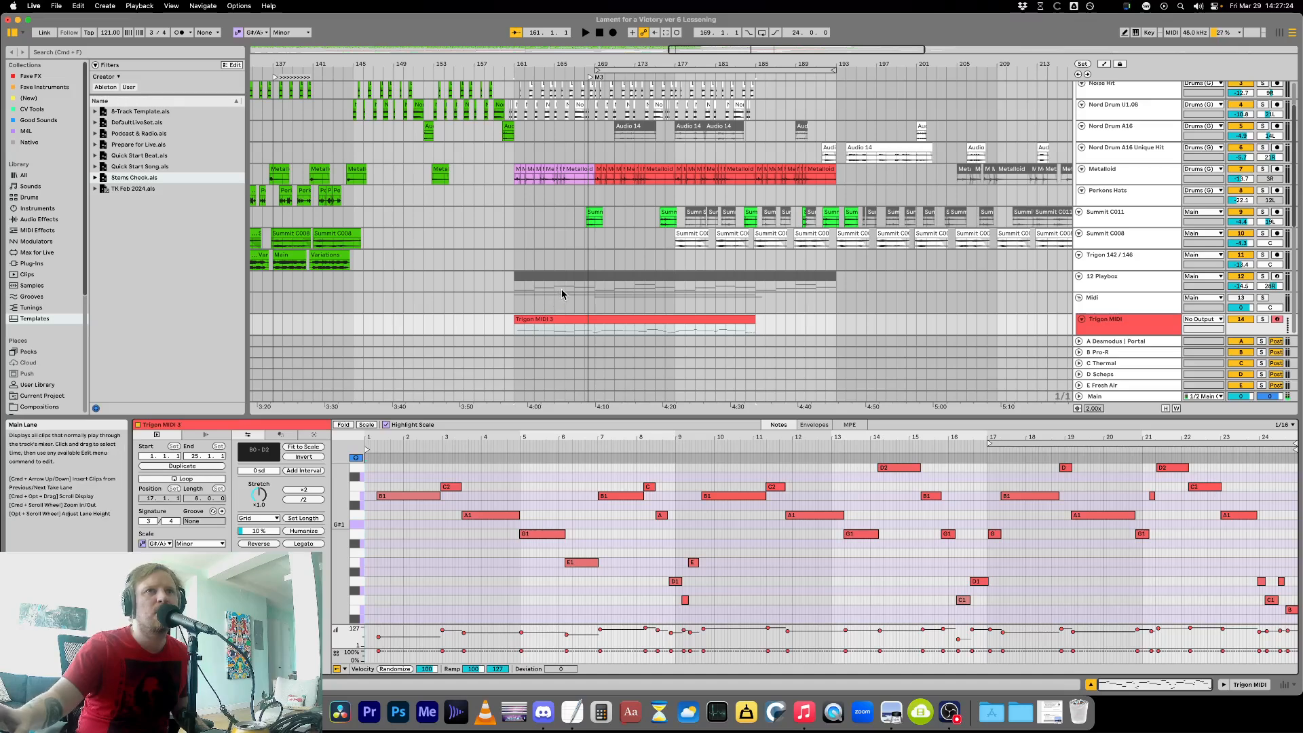
Arm the Trigon 142 / 146 track with its lane enlarged to show the input routing, and mute the Moog 07.02 track.
click(1109, 264)
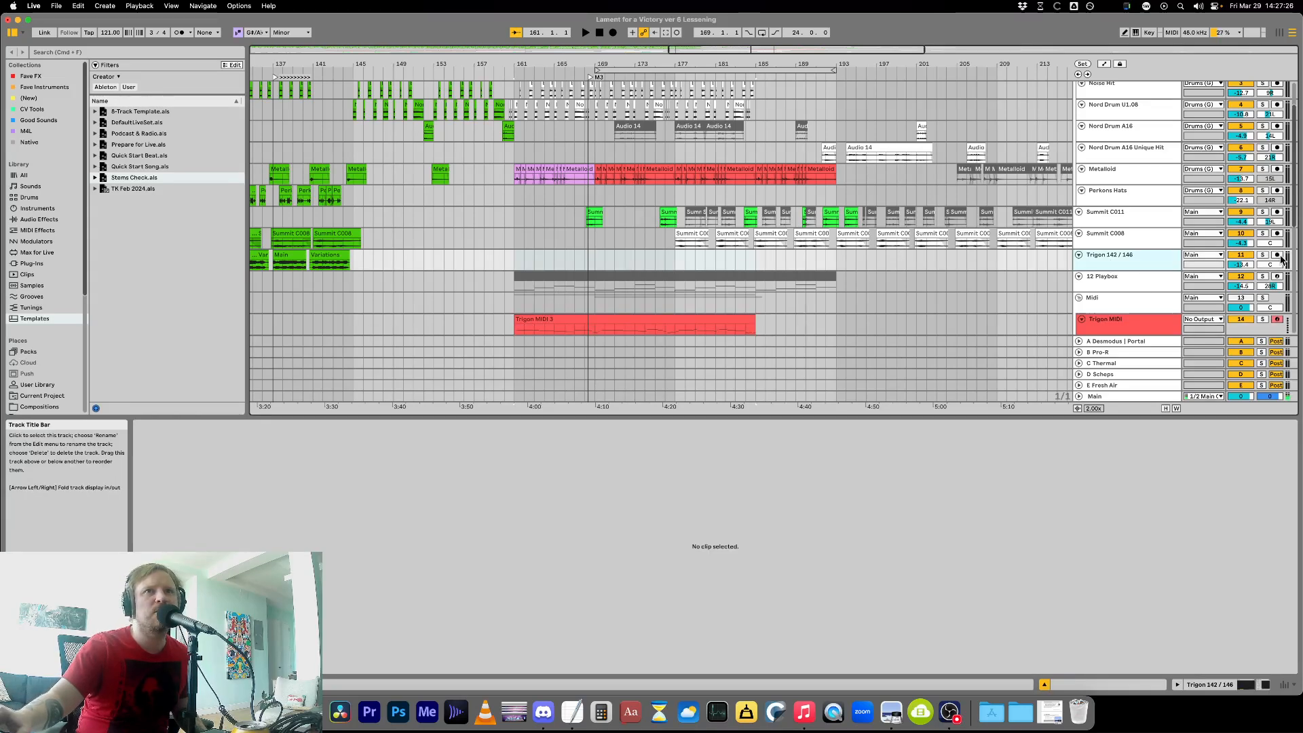
click(1278, 255)
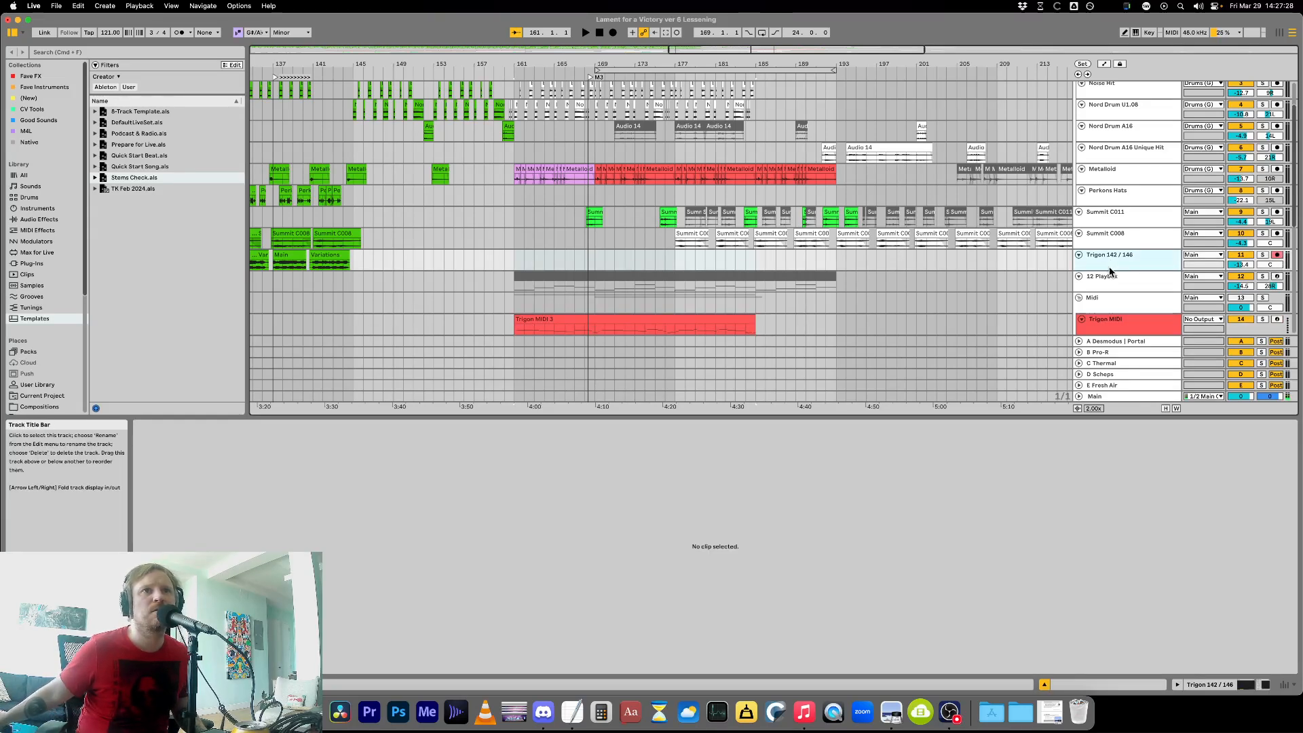
drag(1065, 416, 1106, 648)
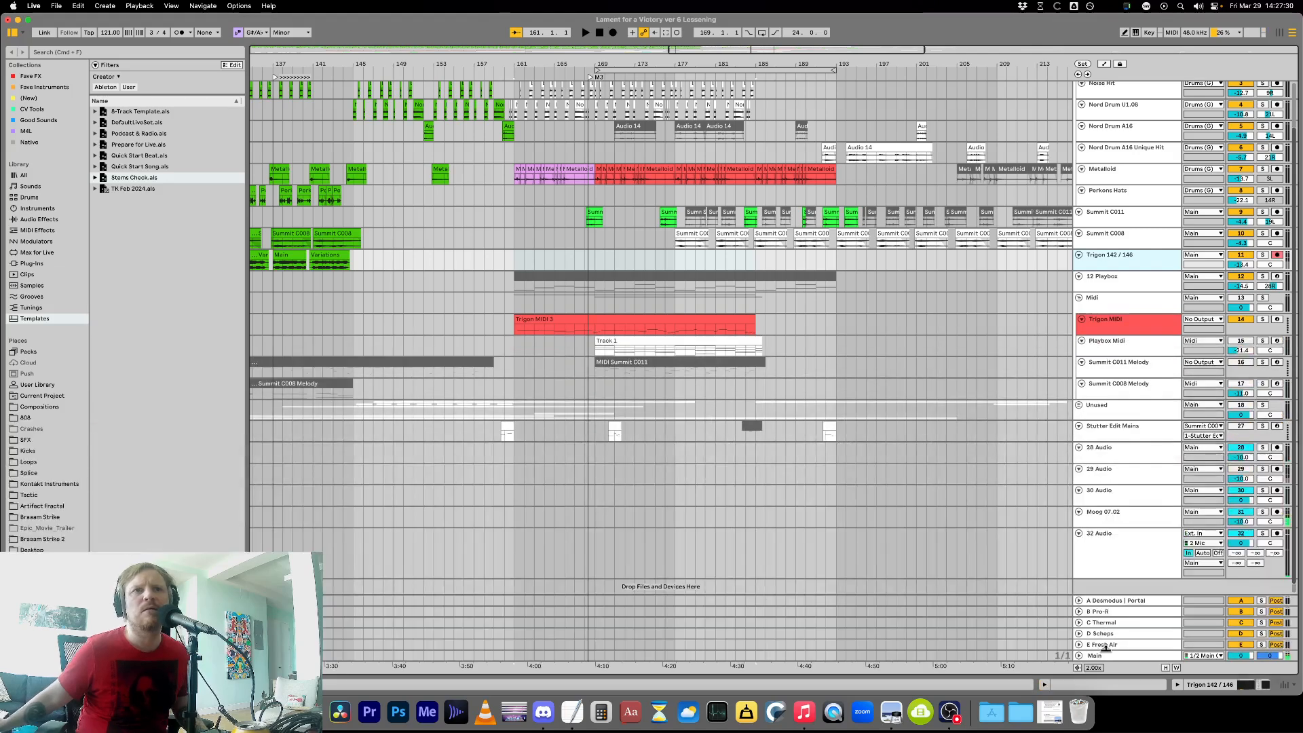
click(1233, 512)
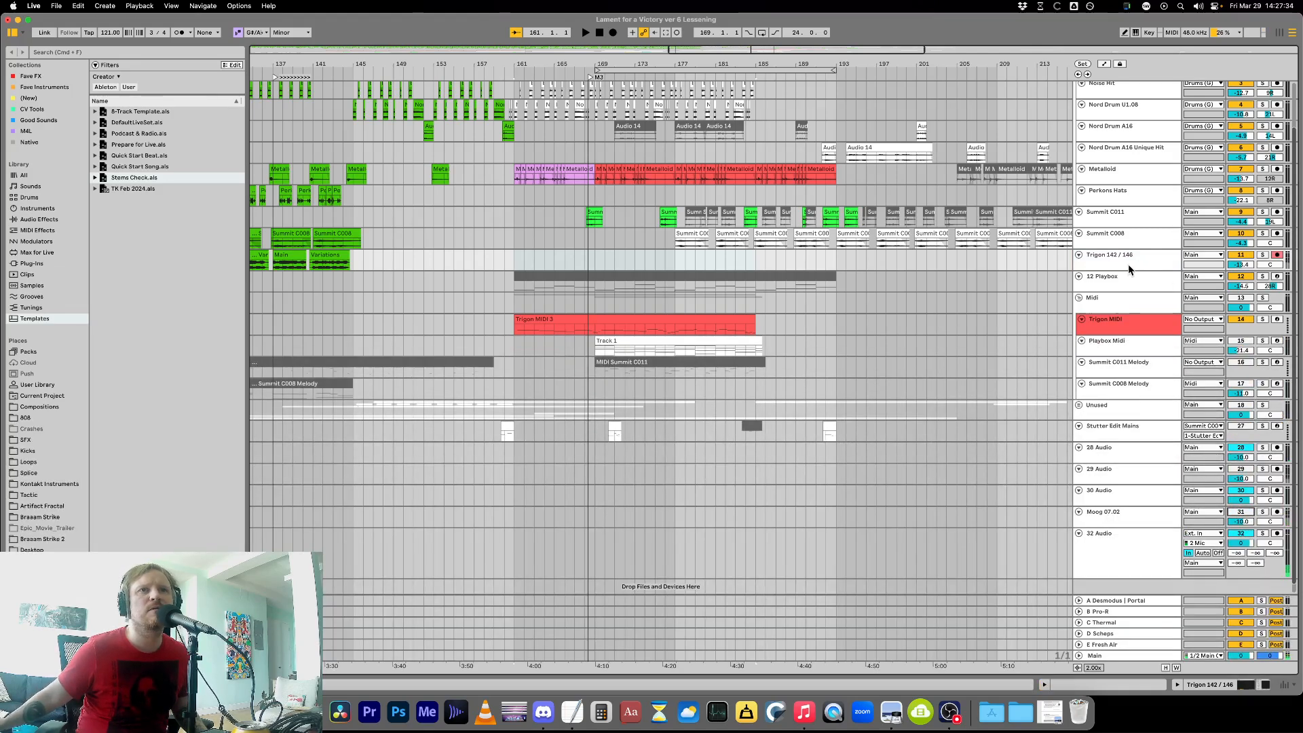
drag(1130, 271, 1137, 342)
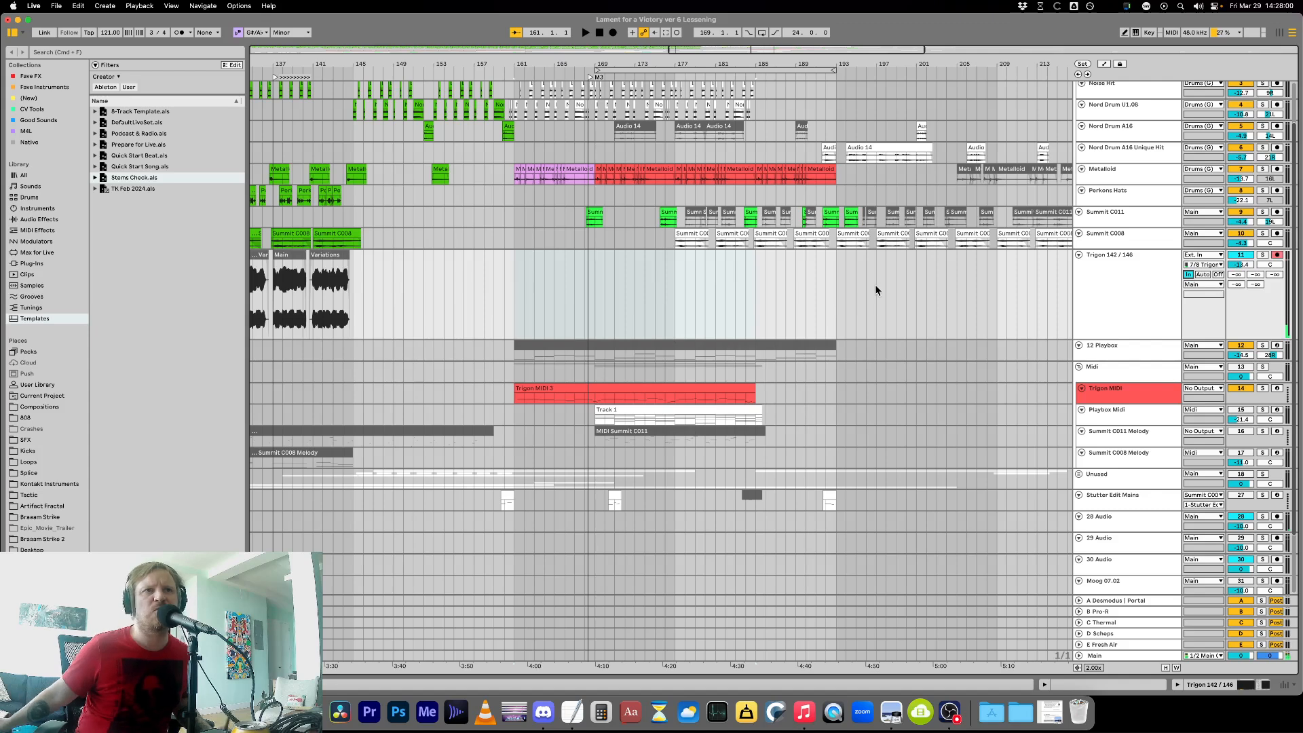
Play the arrangement from about bar 161 with the Trigon 142 / 146 track armed.
click(518, 314)
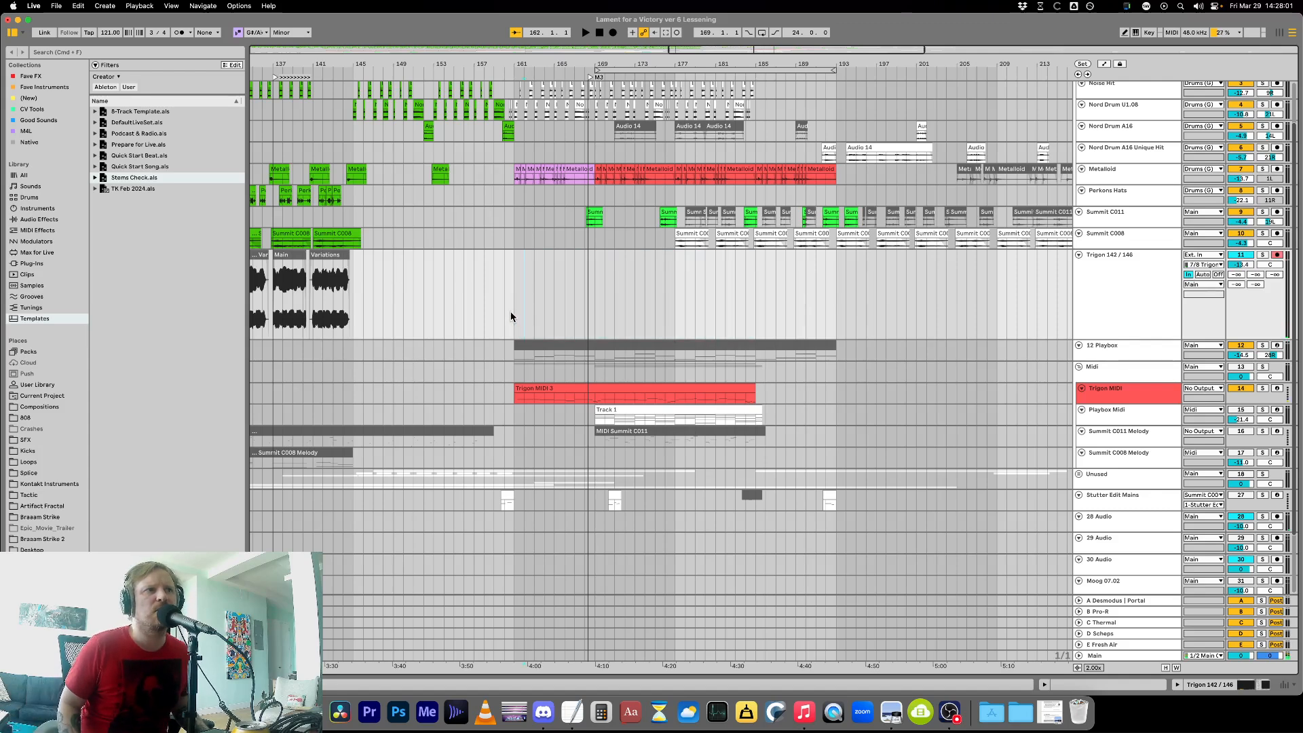
scroll(525, 298, left, 5)
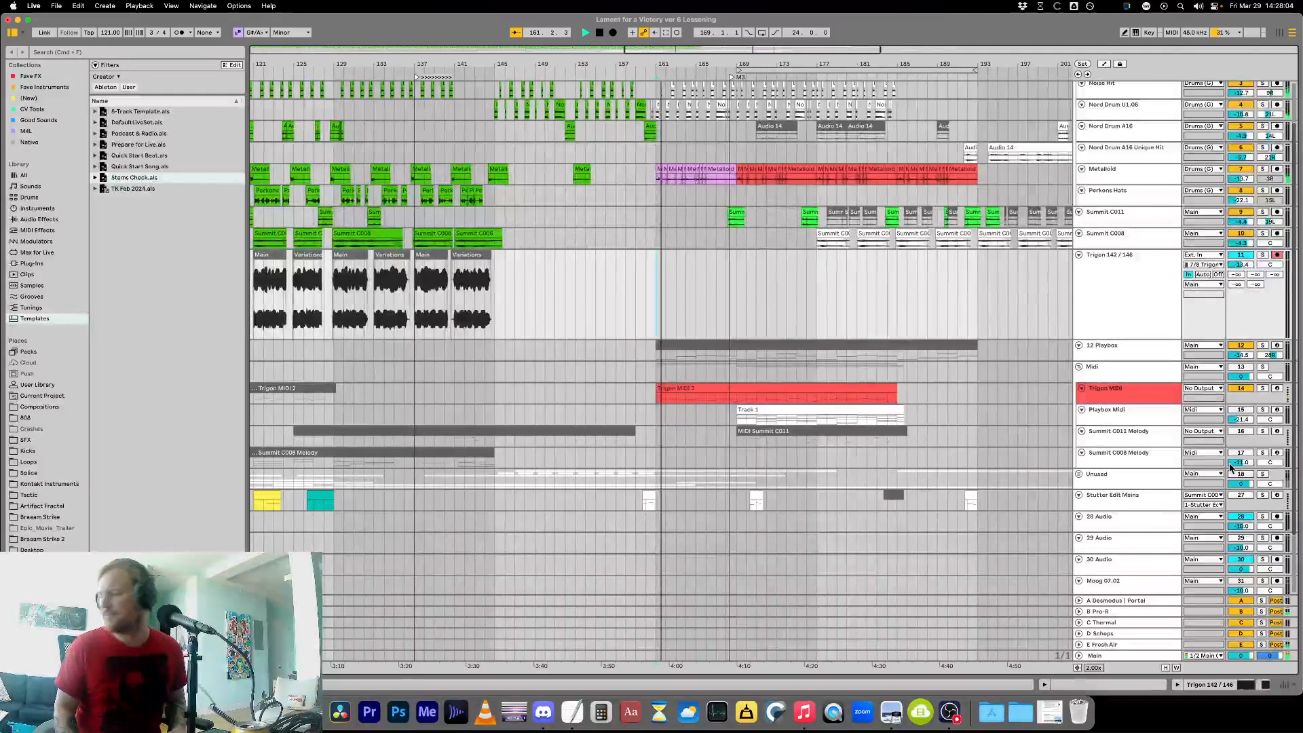
key(space)
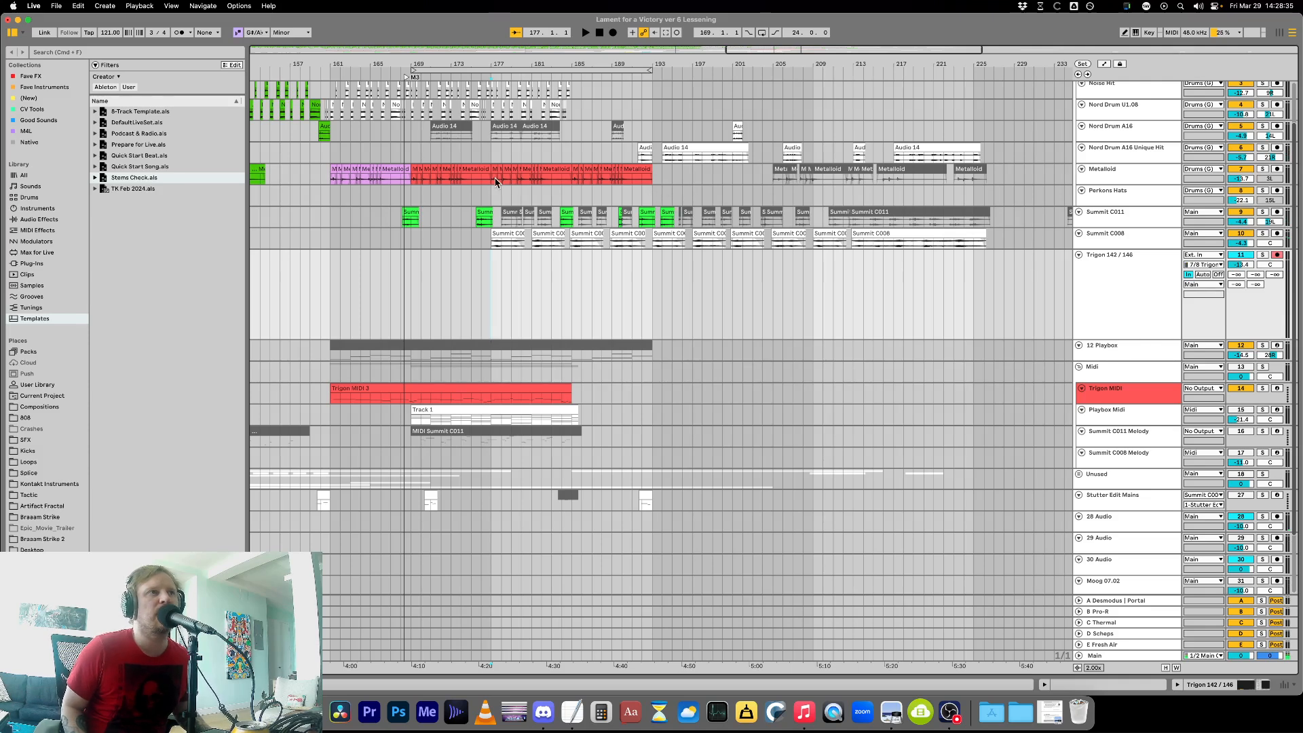
Move the deactivated Metalloid clips after bar 201 further right, so that their selected range starts at about bar 233.
mouse_move(492, 180)
mouse_down()
mouse_move(666, 181)
mouse_move(654, 179)
mouse_up()
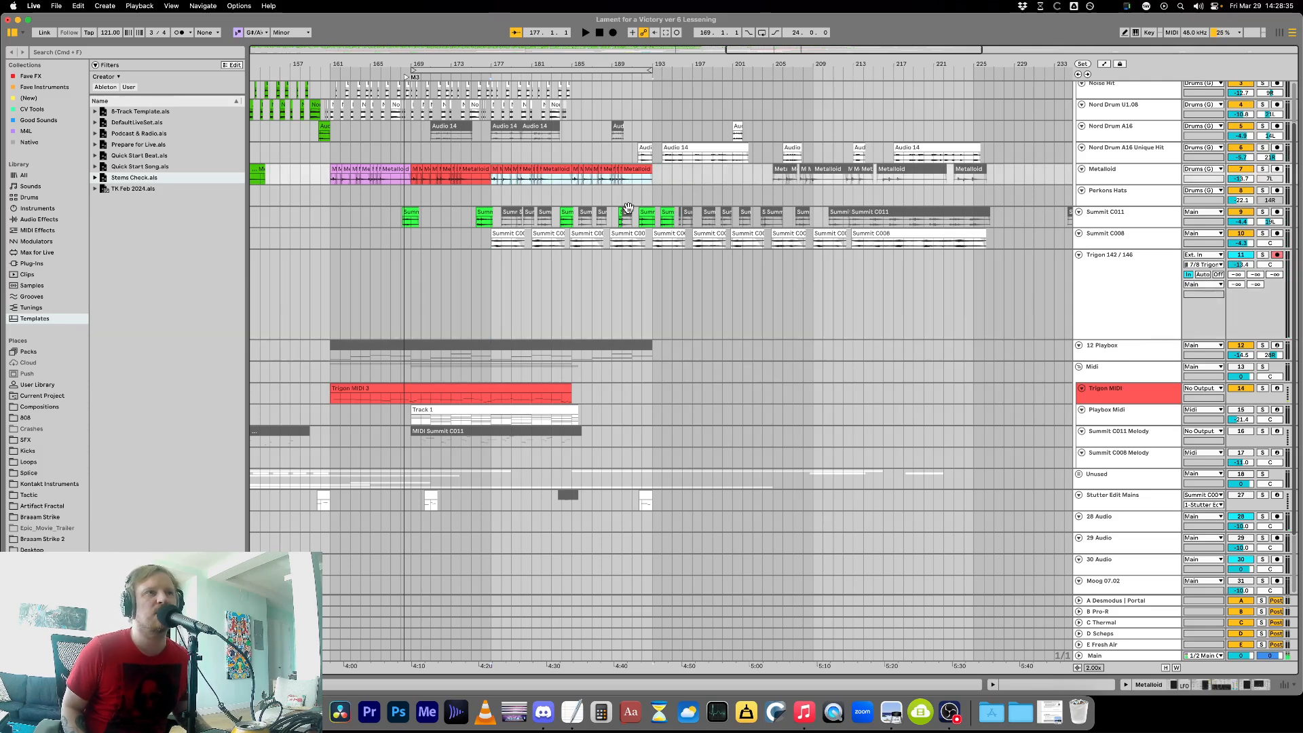
drag(735, 179, 1025, 175)
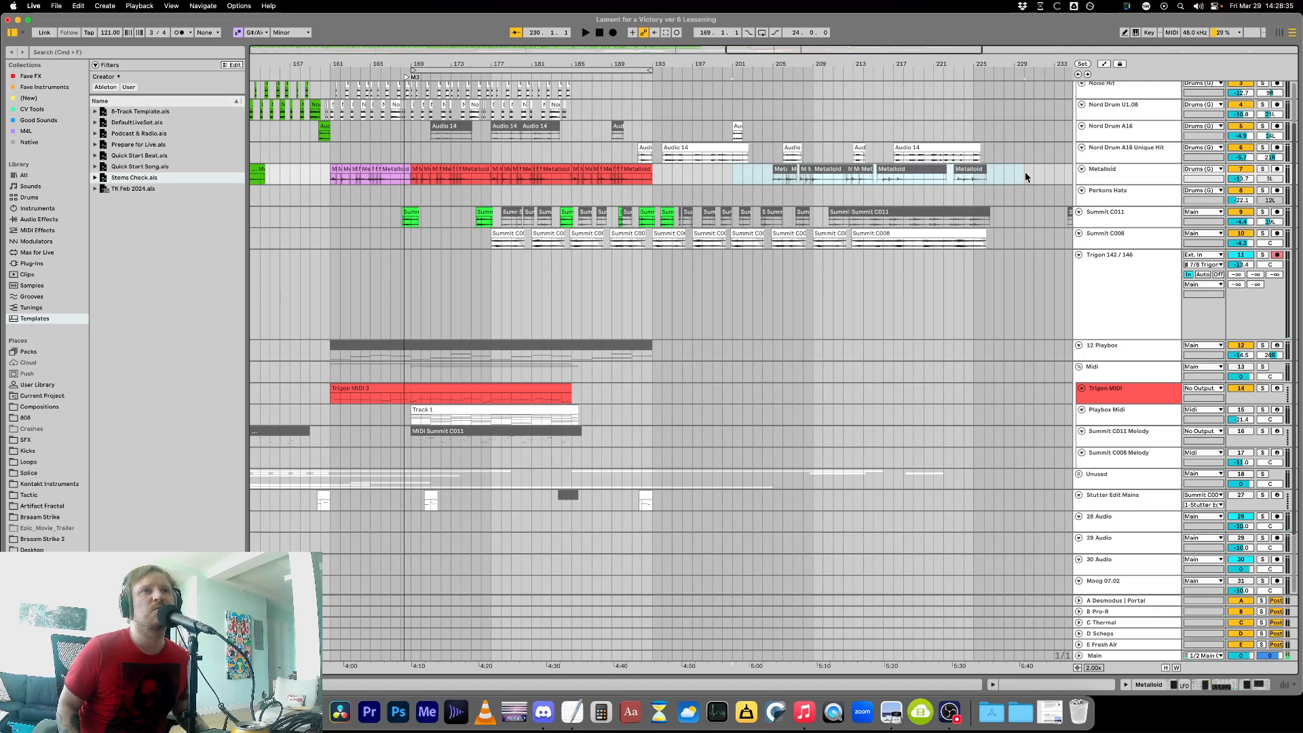
key(minus)
key(minus)
drag(877, 170, 1002, 178)
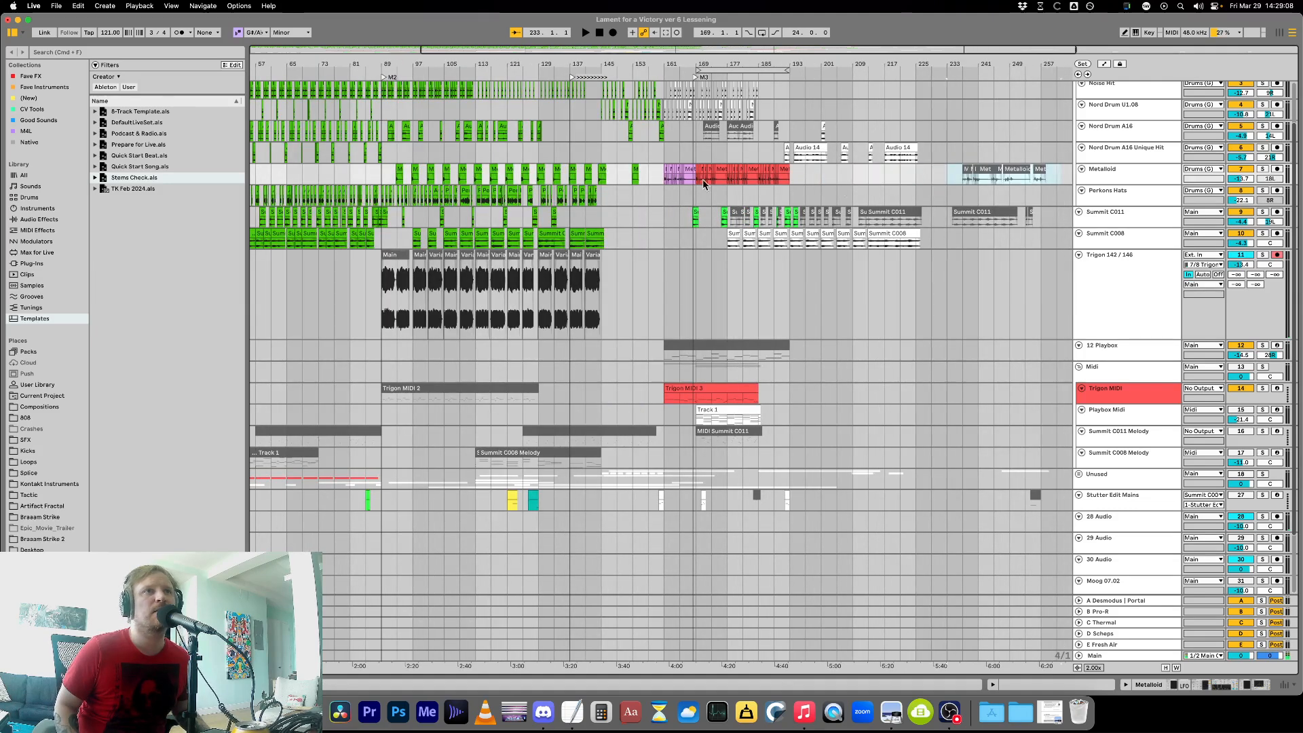
Duplicate the red Metalloid clips spanning bars 169 to 193 so that copies follow directly from bar 193.
click(695, 184)
key(plus)
key(plus)
click(697, 177)
key(minus)
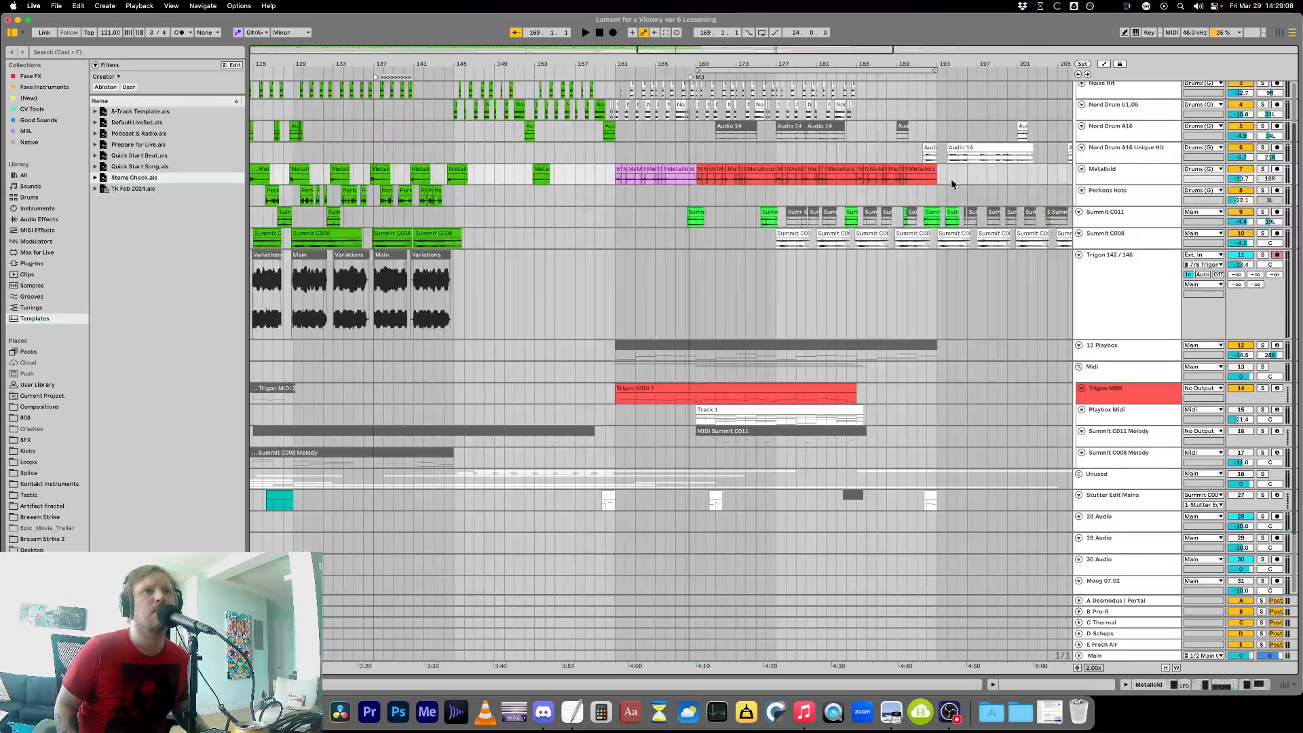
click(937, 178)
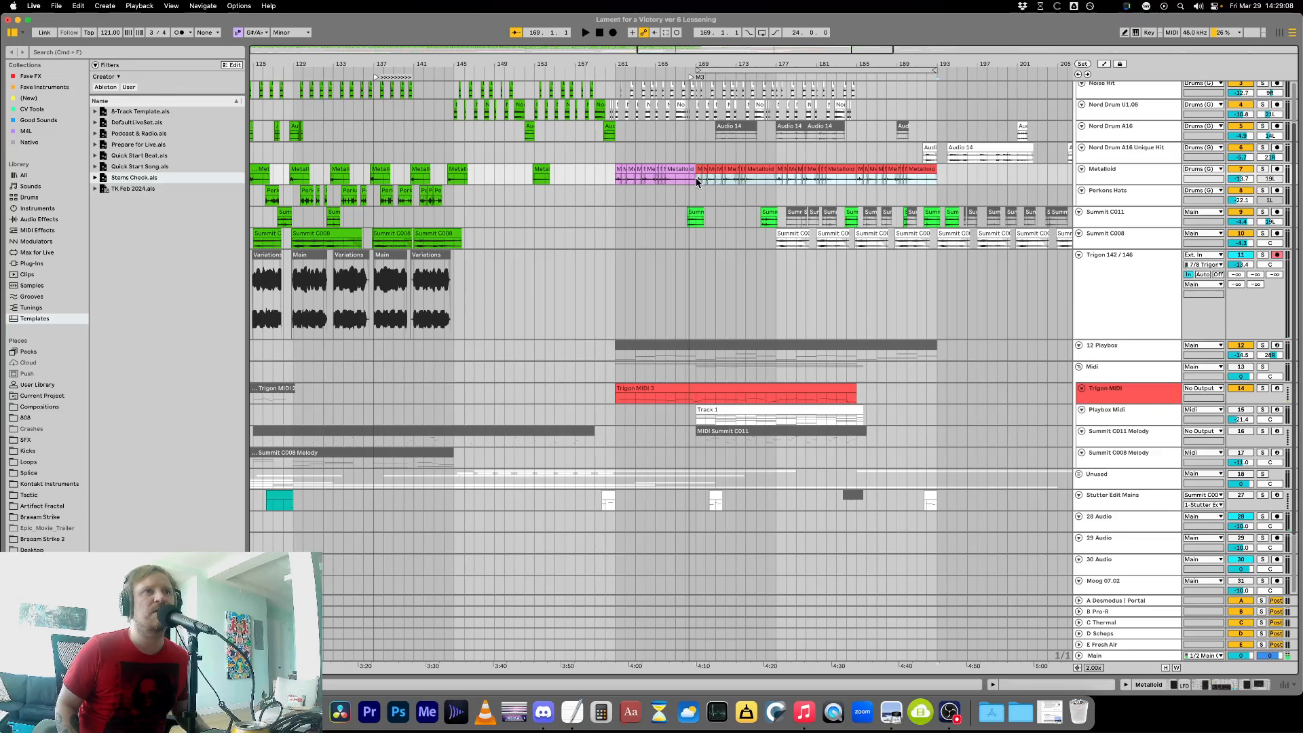
key(super+d)
key(minus)
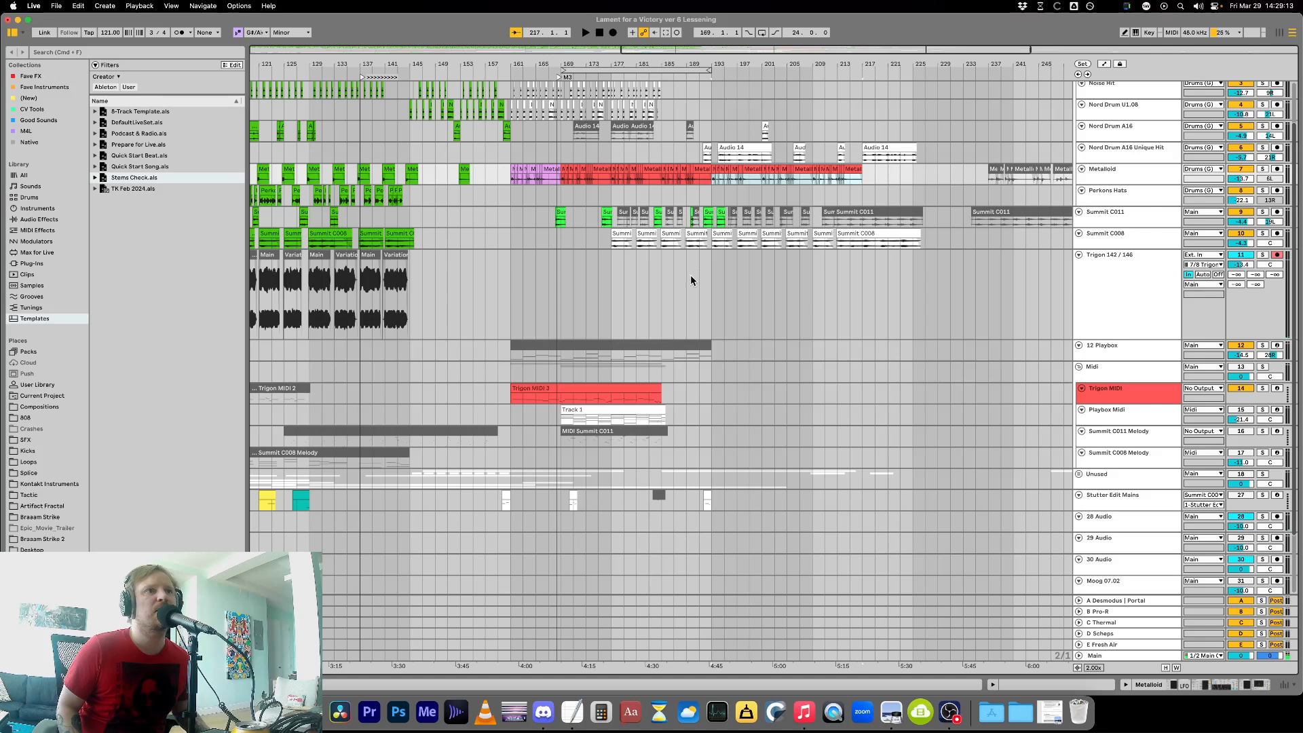
Examine the Summit C008 and Summit C011 clips after M3 and play the passage from about bar 175.
drag(613, 276, 713, 245)
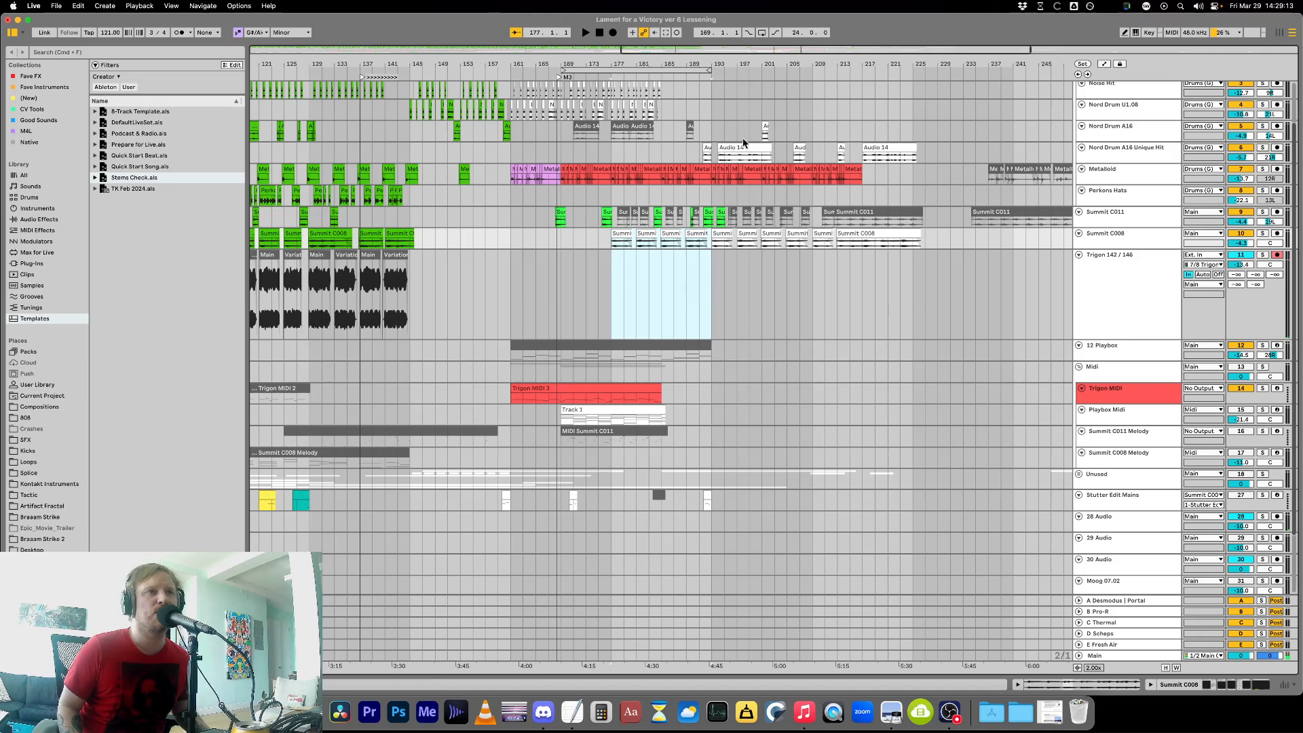
key(plus)
key(plus)
drag(469, 219, 851, 223)
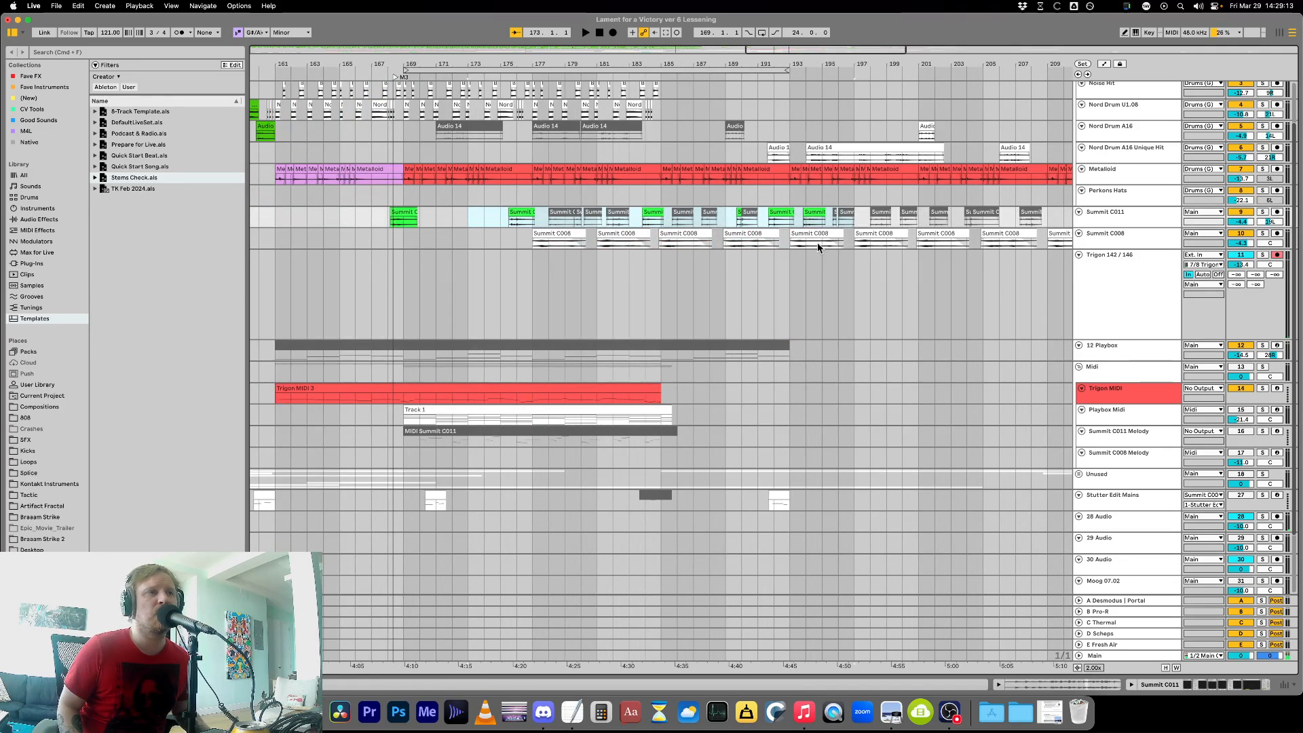
click(509, 226)
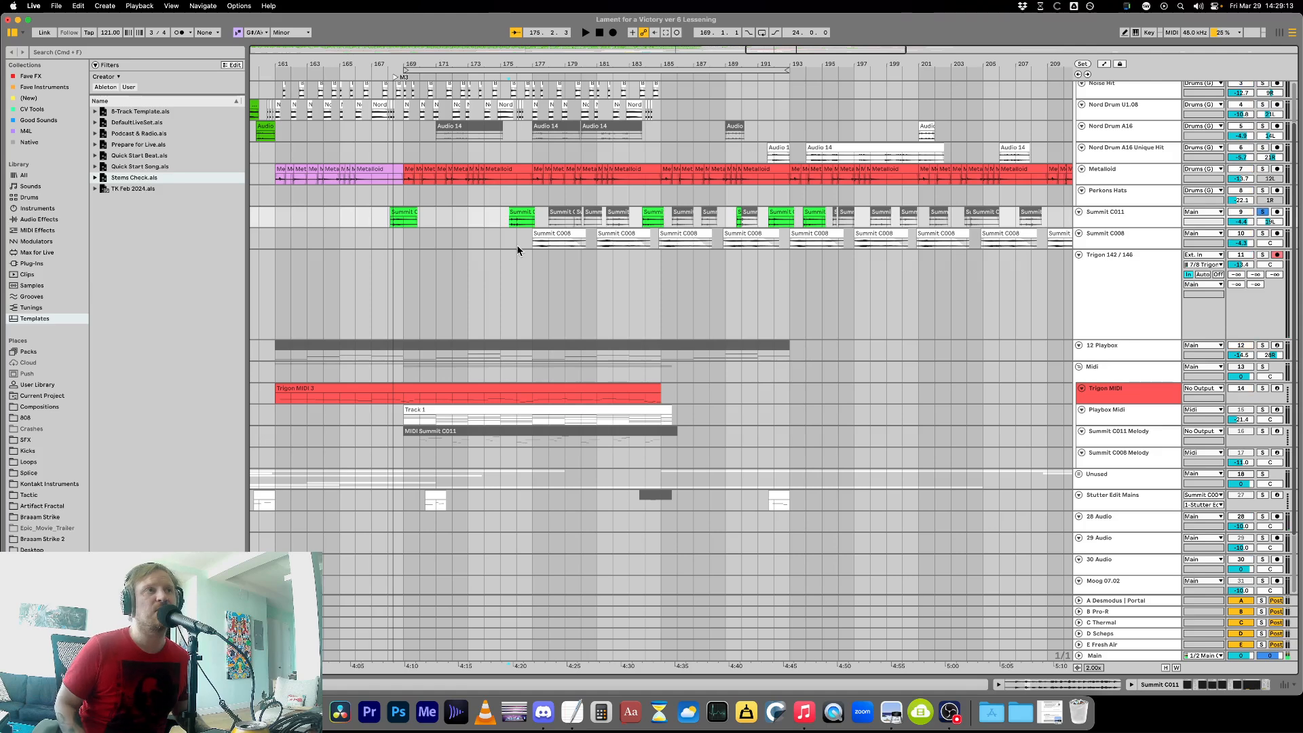
key(space)
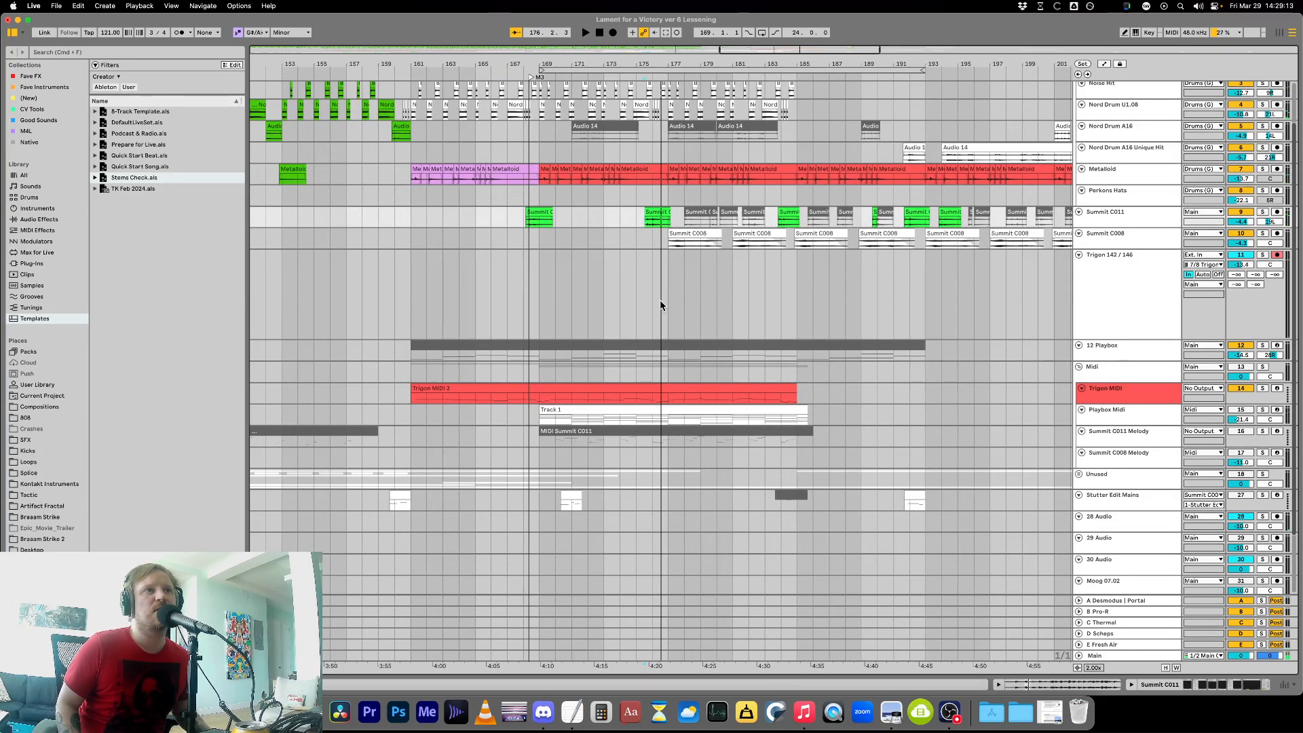
Enlarge the Summit C008 lane and place the insert marker at bar 177 on the Trigon 142 / 146 track.
click(667, 276)
key(minus)
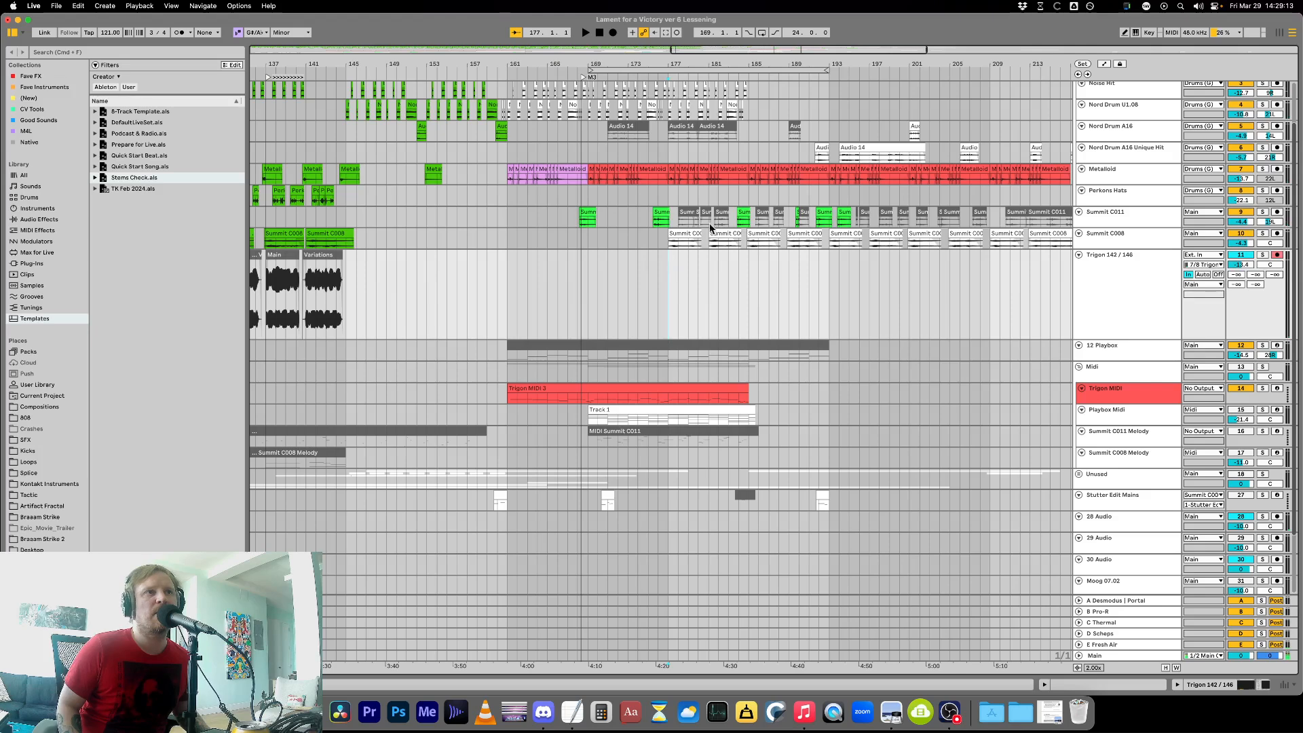
drag(1123, 247, 1124, 342)
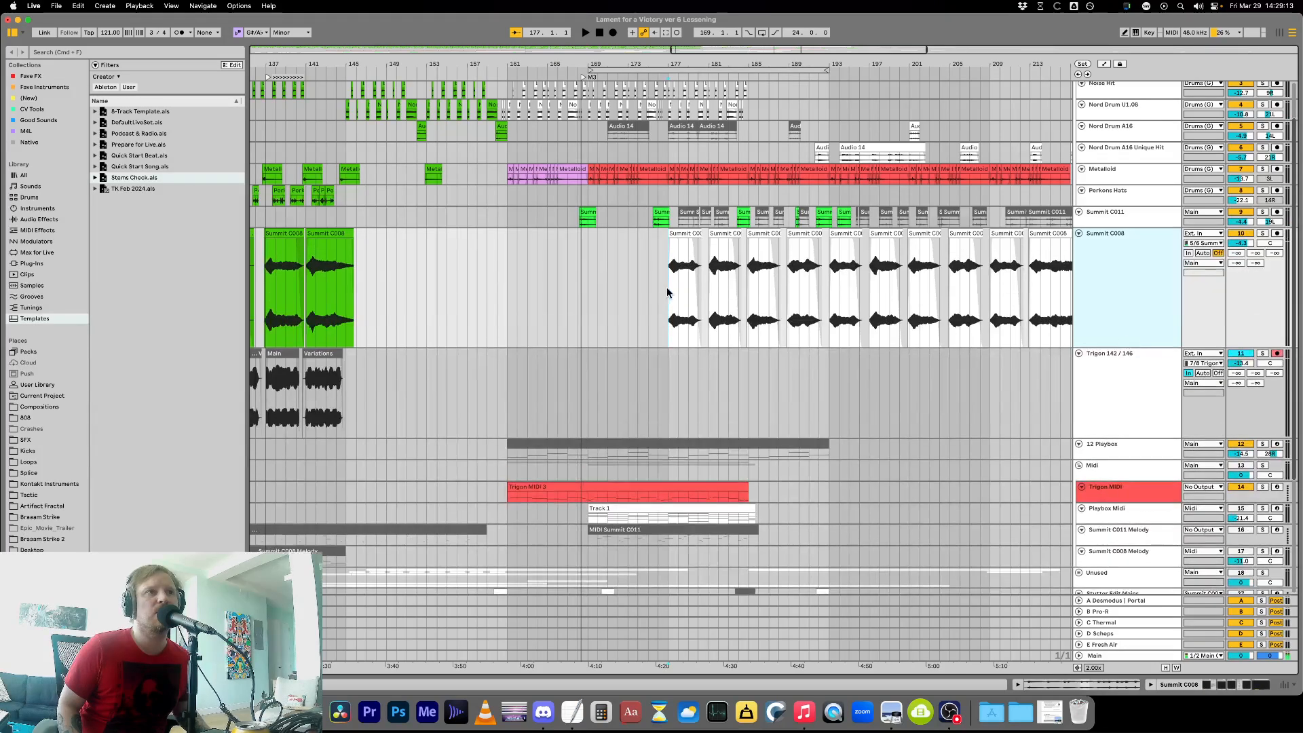
scroll(666, 283, up, 5)
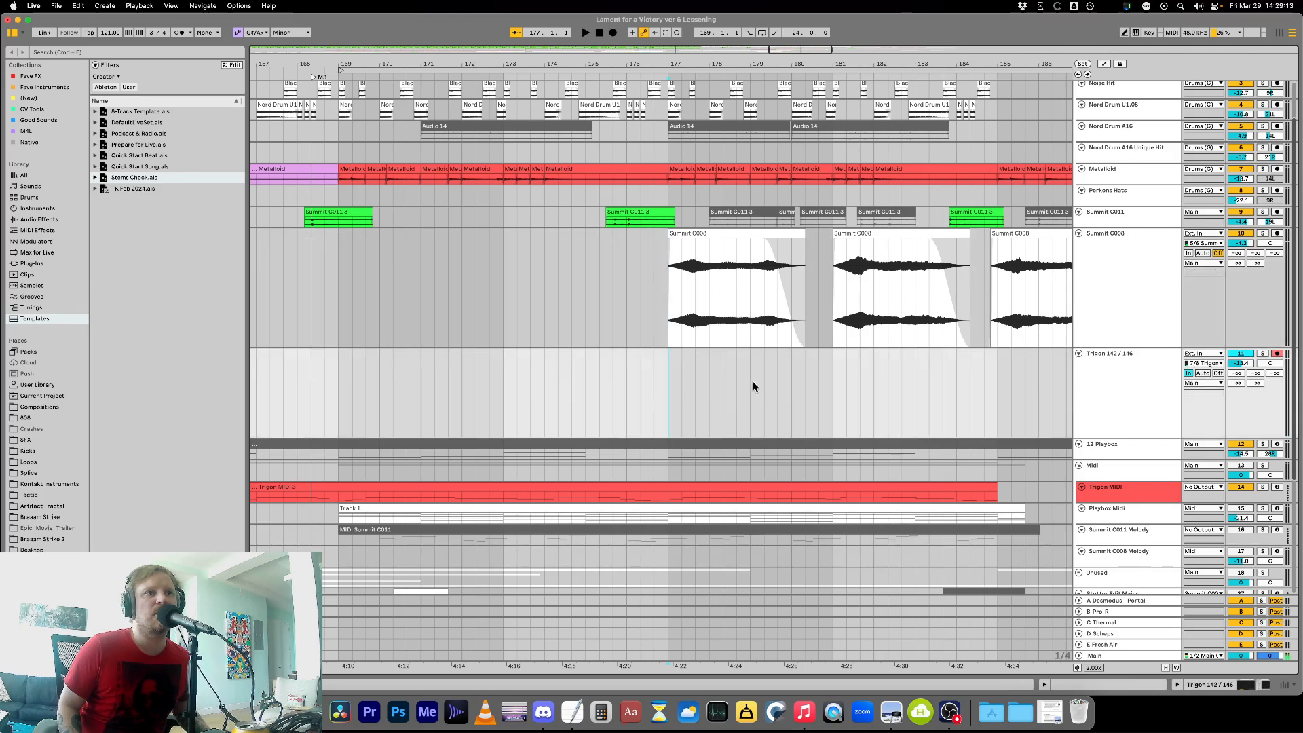
drag(752, 381, 831, 386)
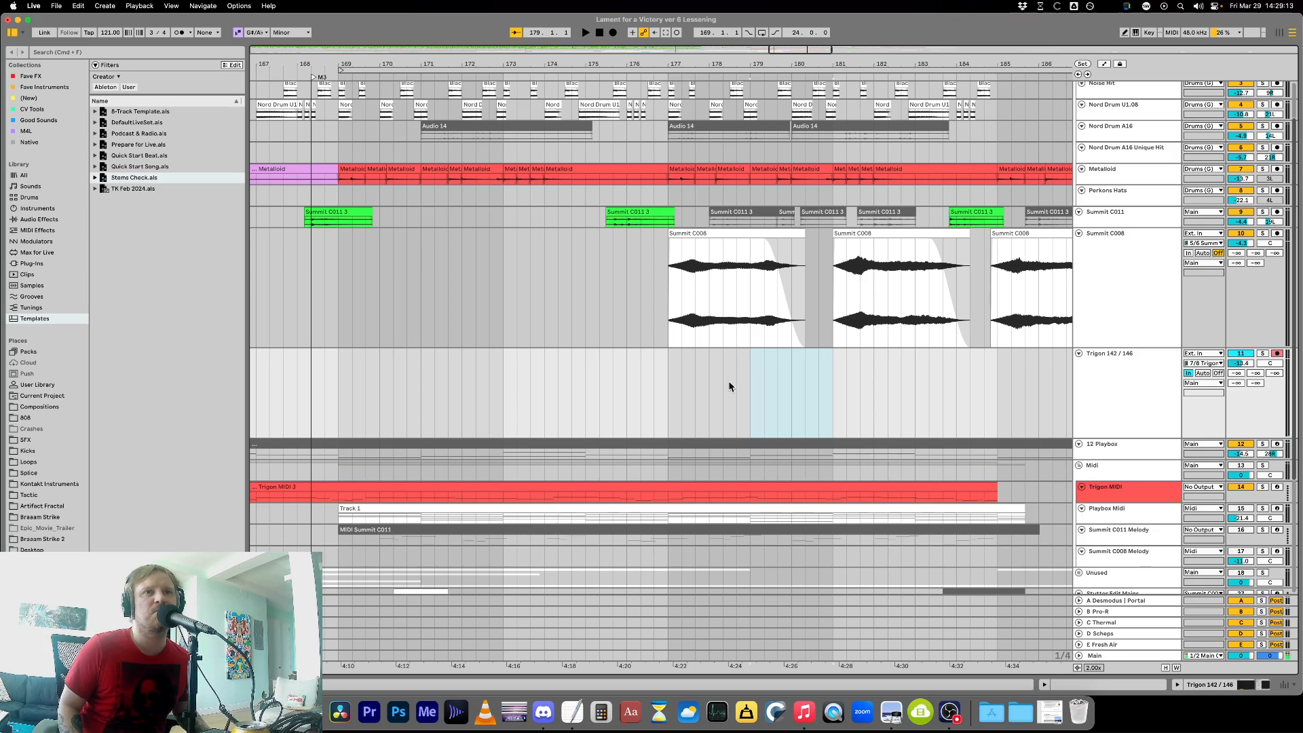
click(544, 395)
click(667, 393)
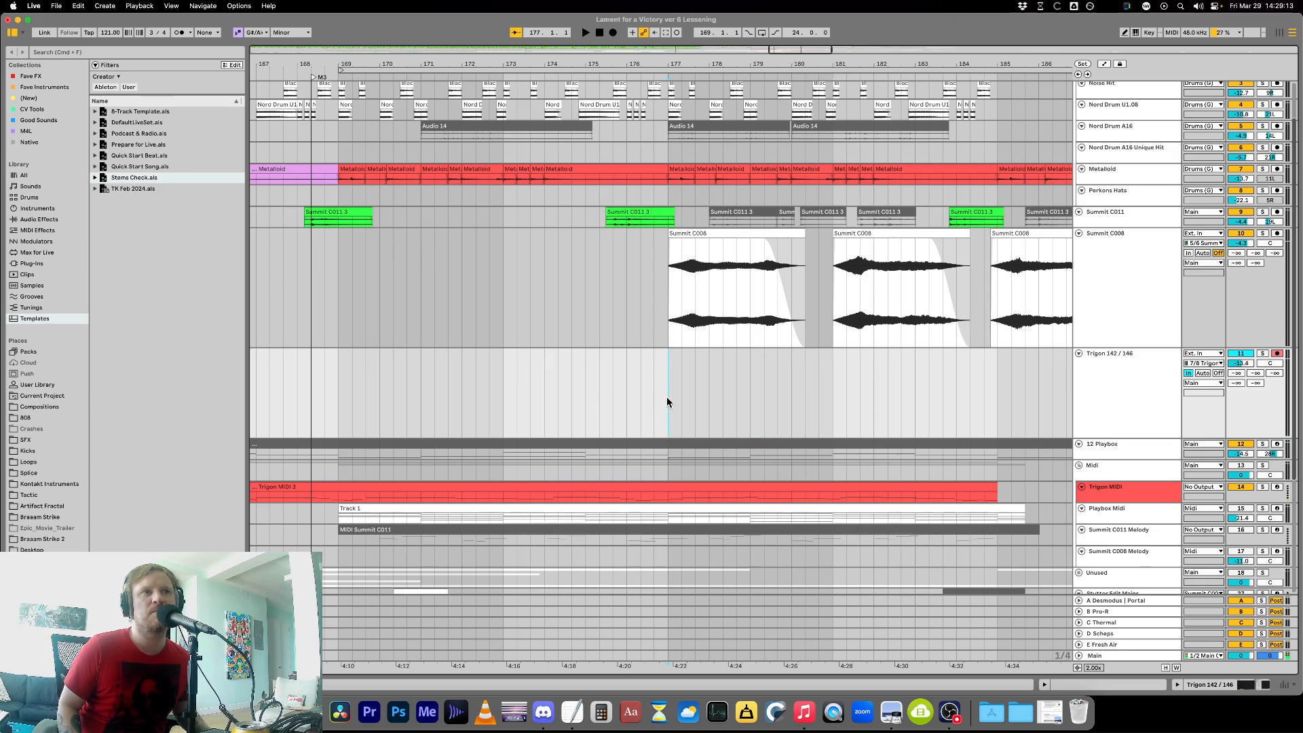
key(minus)
key(minus)
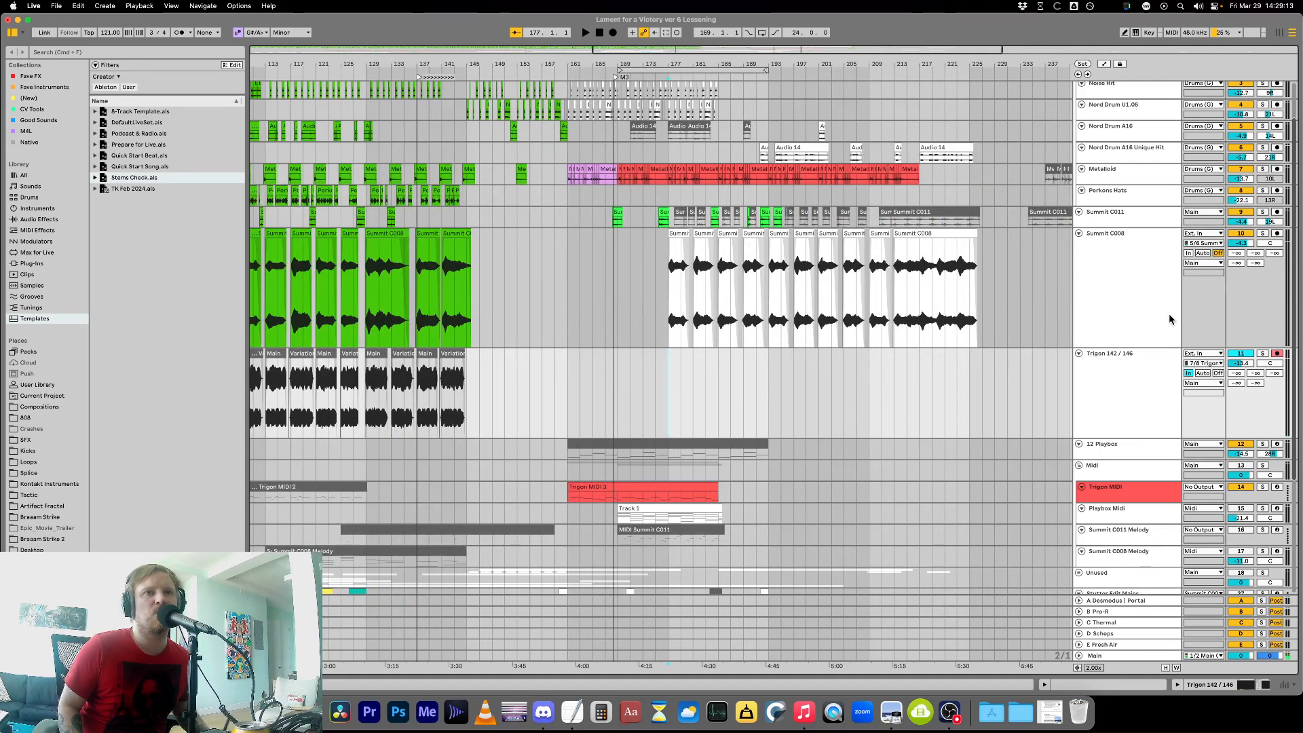
Set the Trigon 142 / 146 track's monitoring to Auto and solo it together with the 32 Audio track.
click(1202, 373)
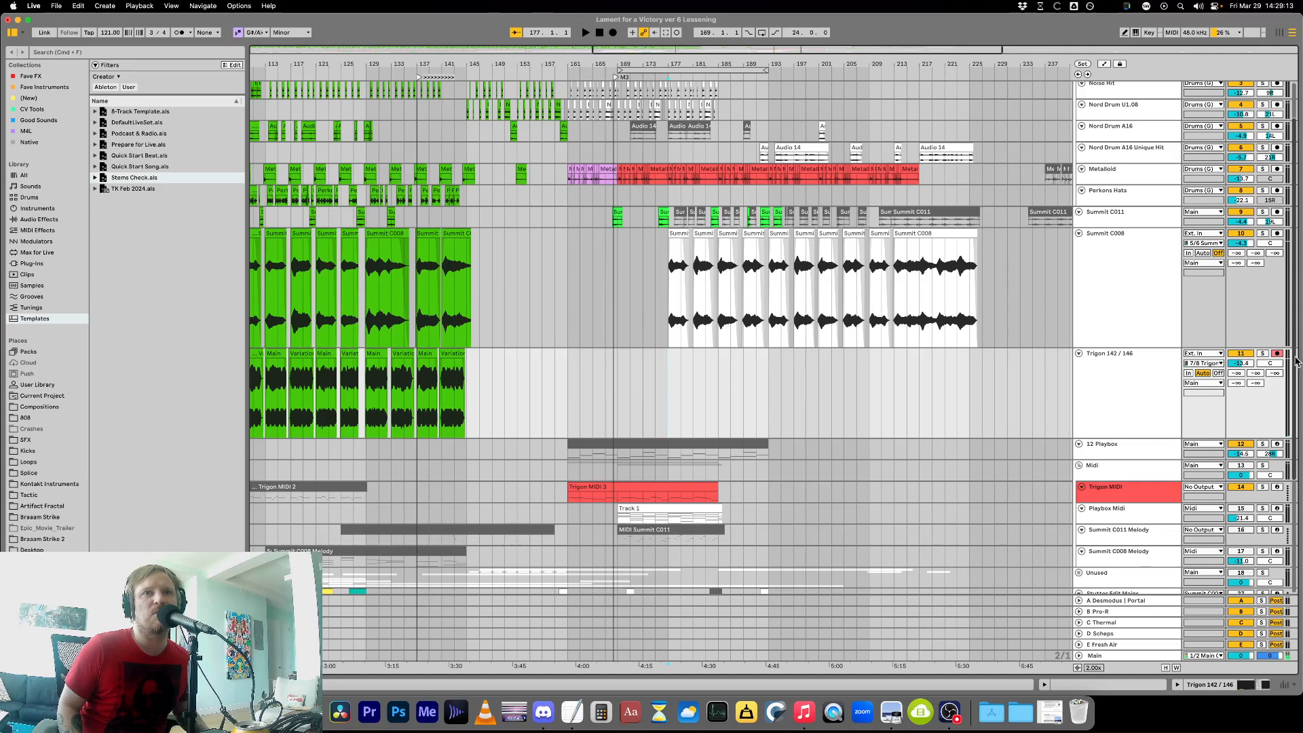
scroll(1295, 382, down, 5)
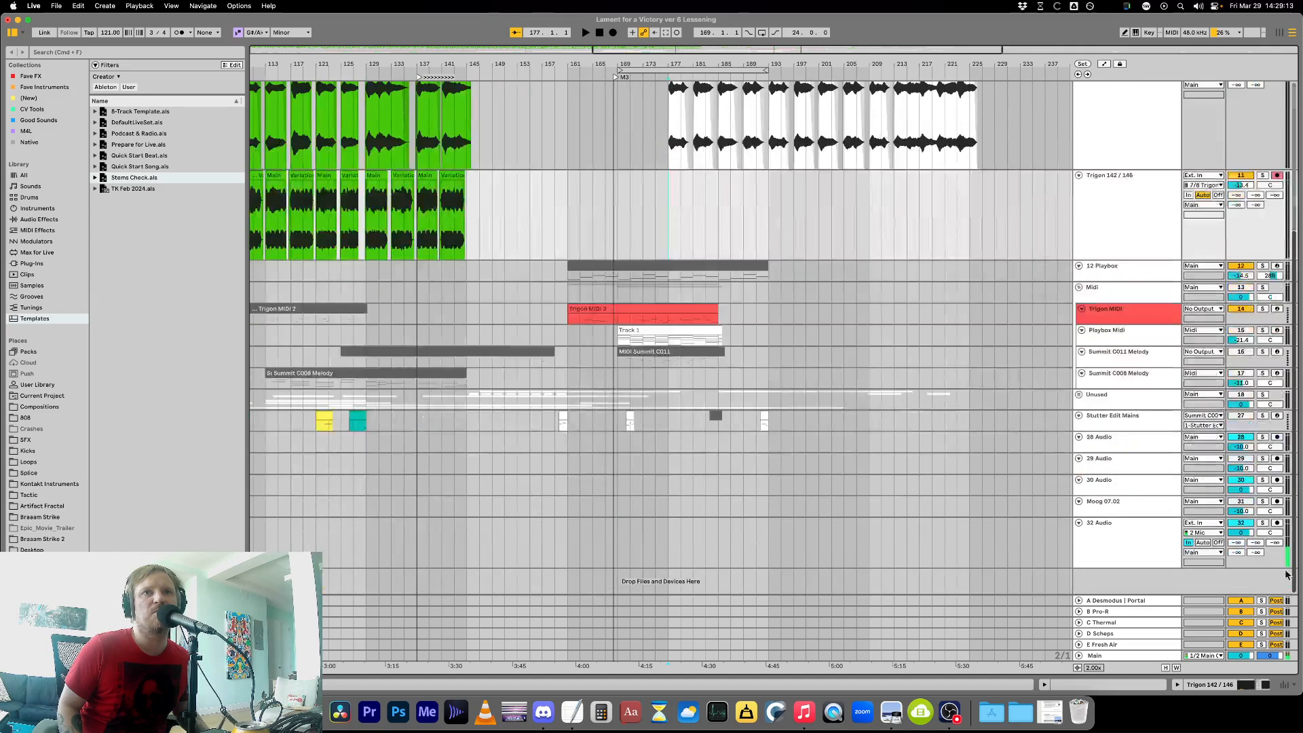
click(1263, 175)
click(1263, 523)
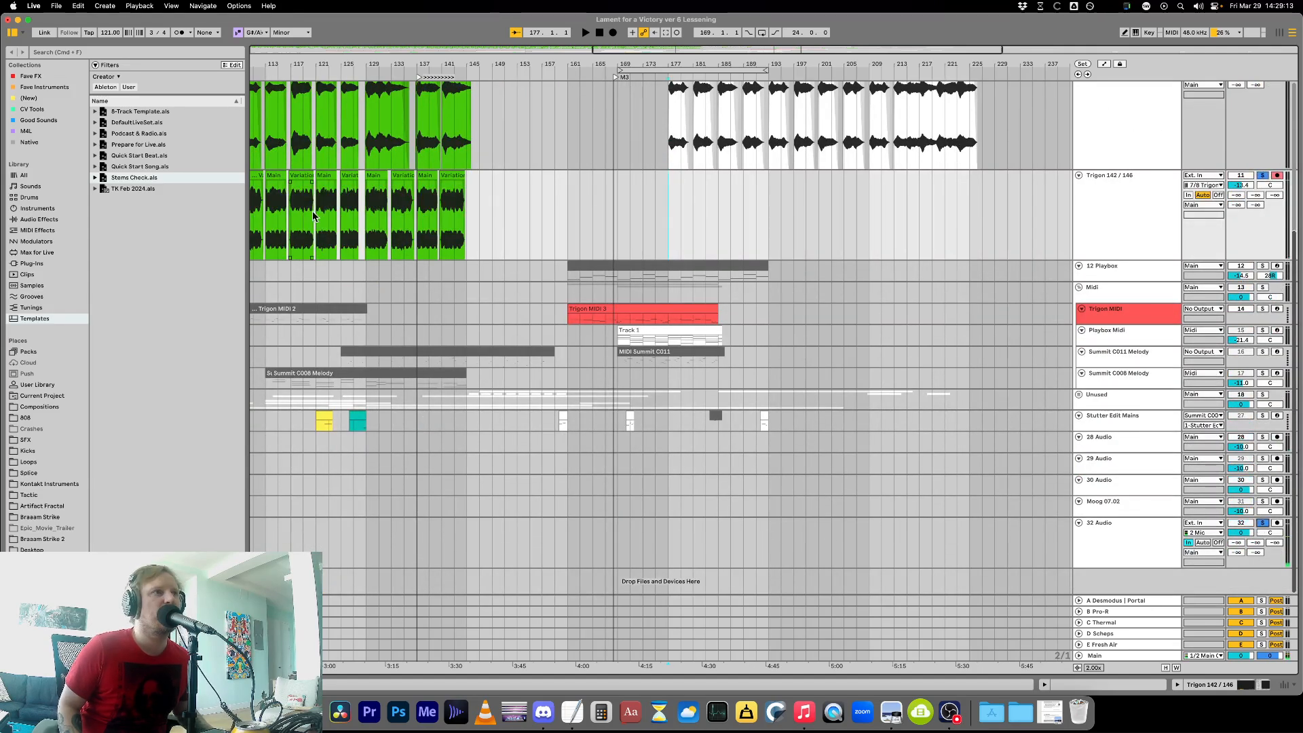
Play the recorded Trigon clips soloed from about bar 131, and take the Trigon 142 / 146 track out of solo.
click(362, 239)
scroll(369, 239, left, 10)
key(space)
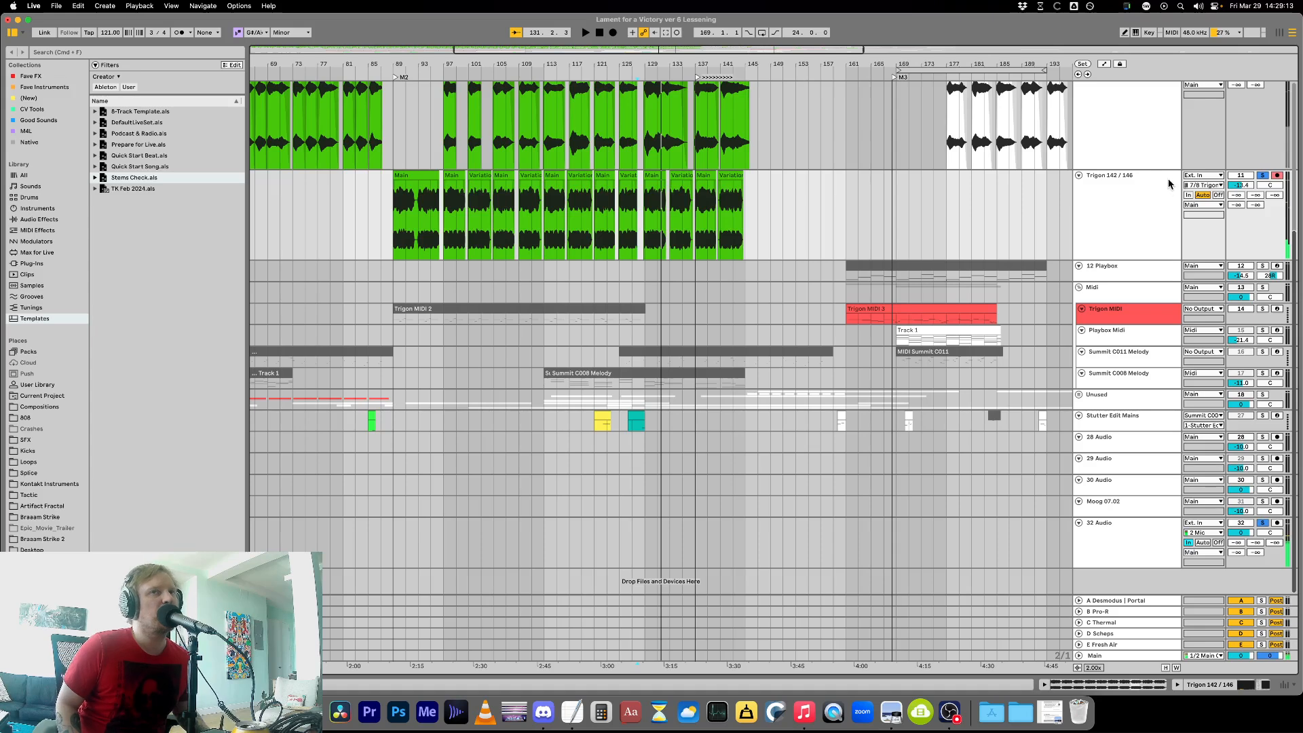
click(1263, 176)
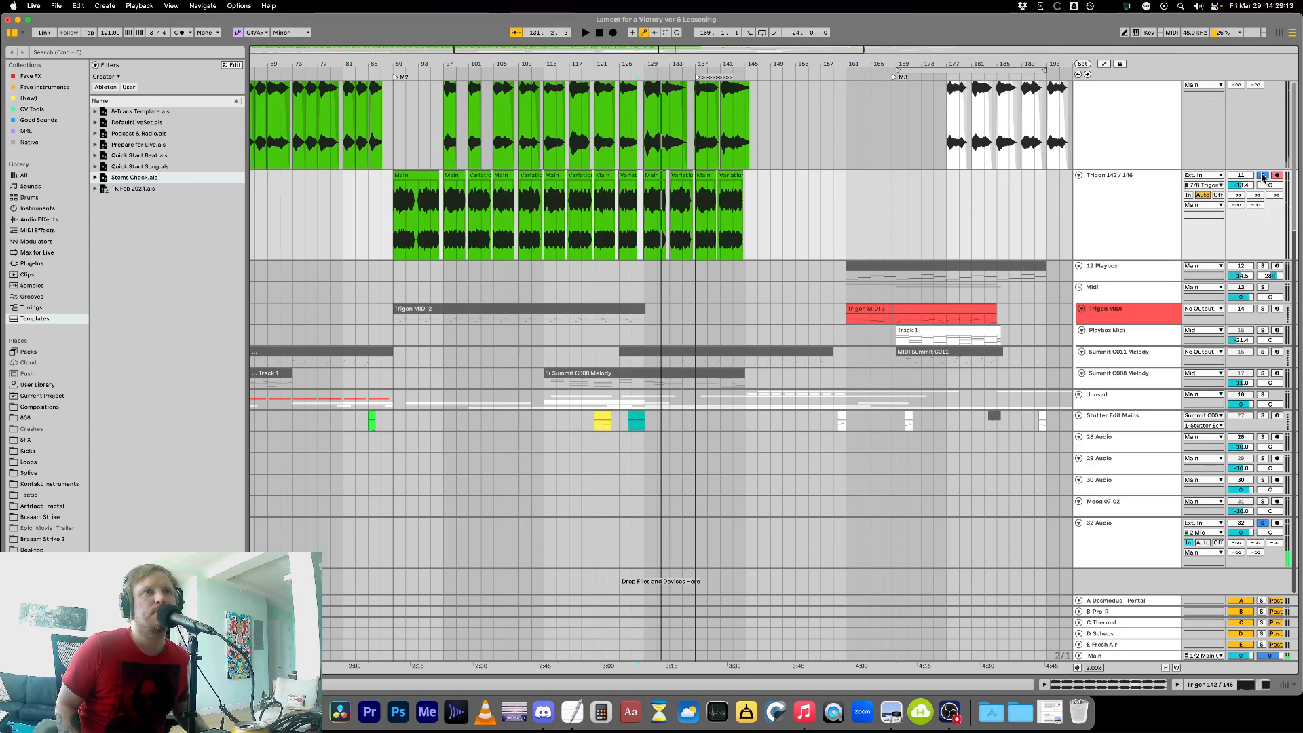
key(space)
Inspect the notes of the Trigon MIDI 2 clip in an enlarged note editor and shrink the editor again.
double_click(430, 308)
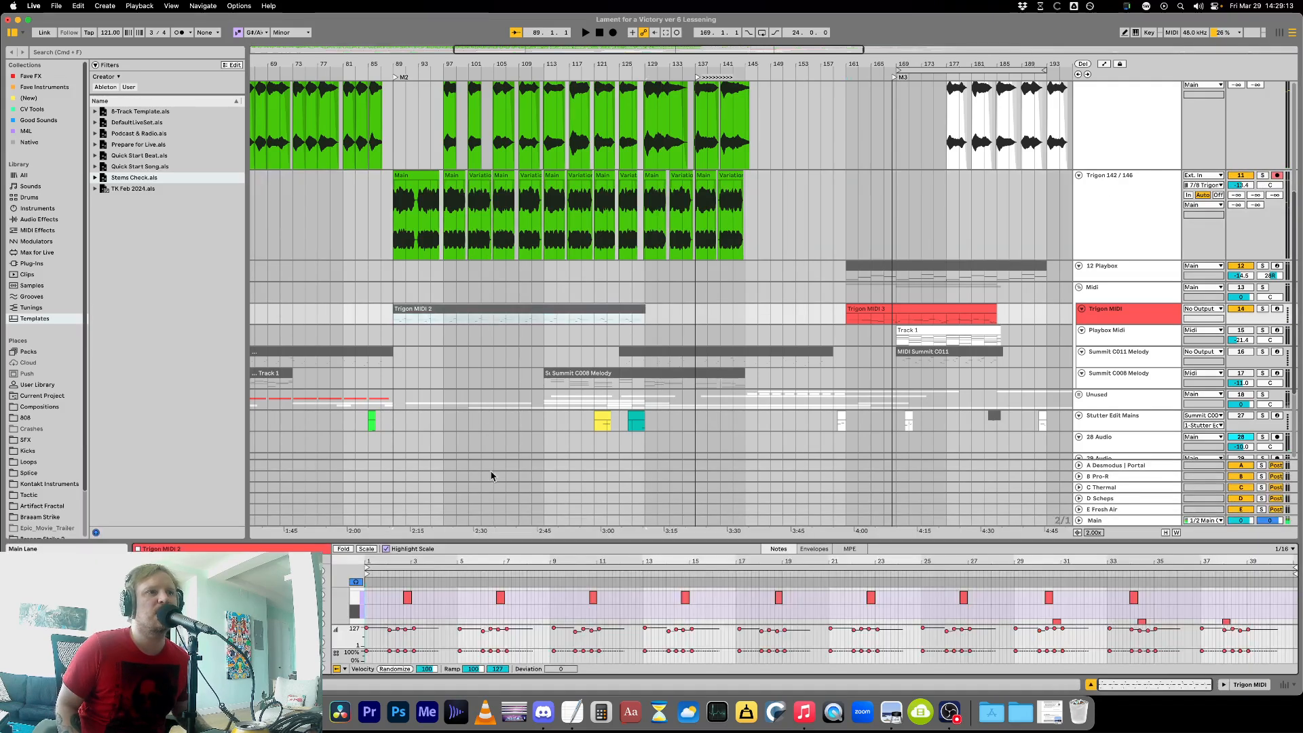
drag(546, 542, 468, 307)
click(344, 316)
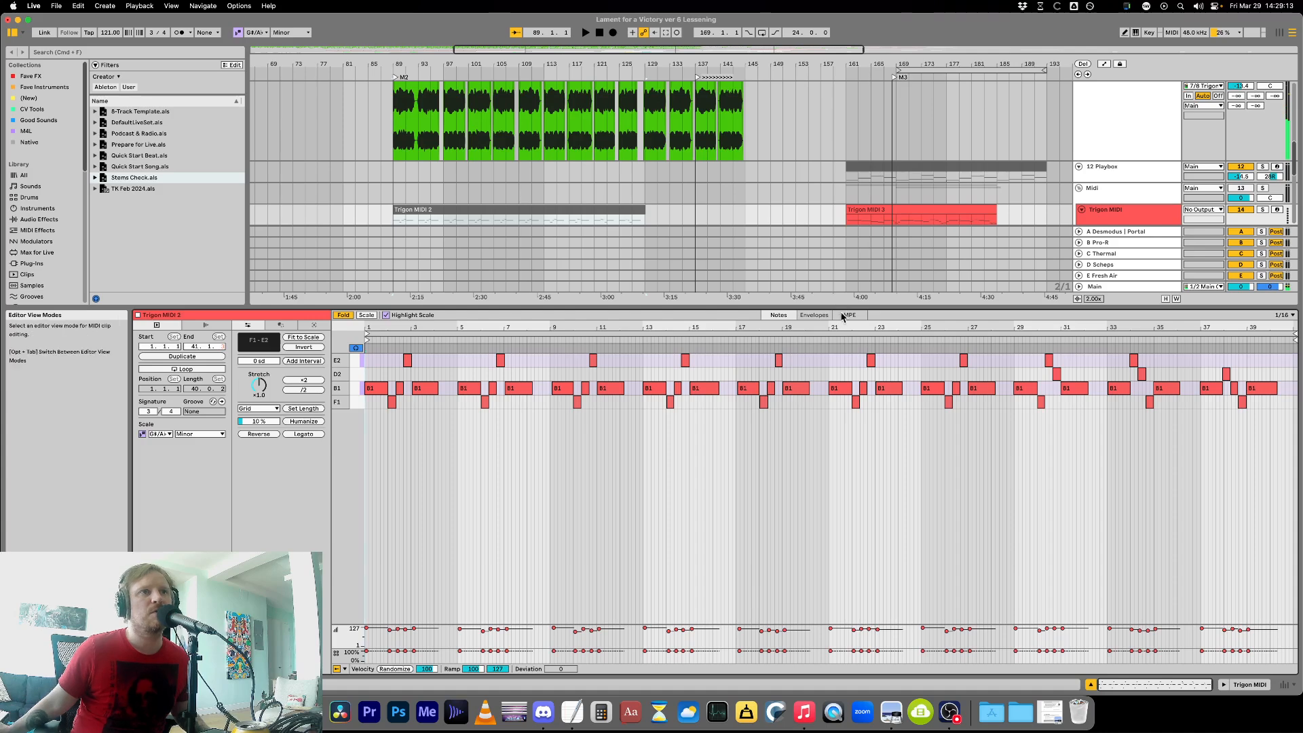
drag(844, 306, 859, 401)
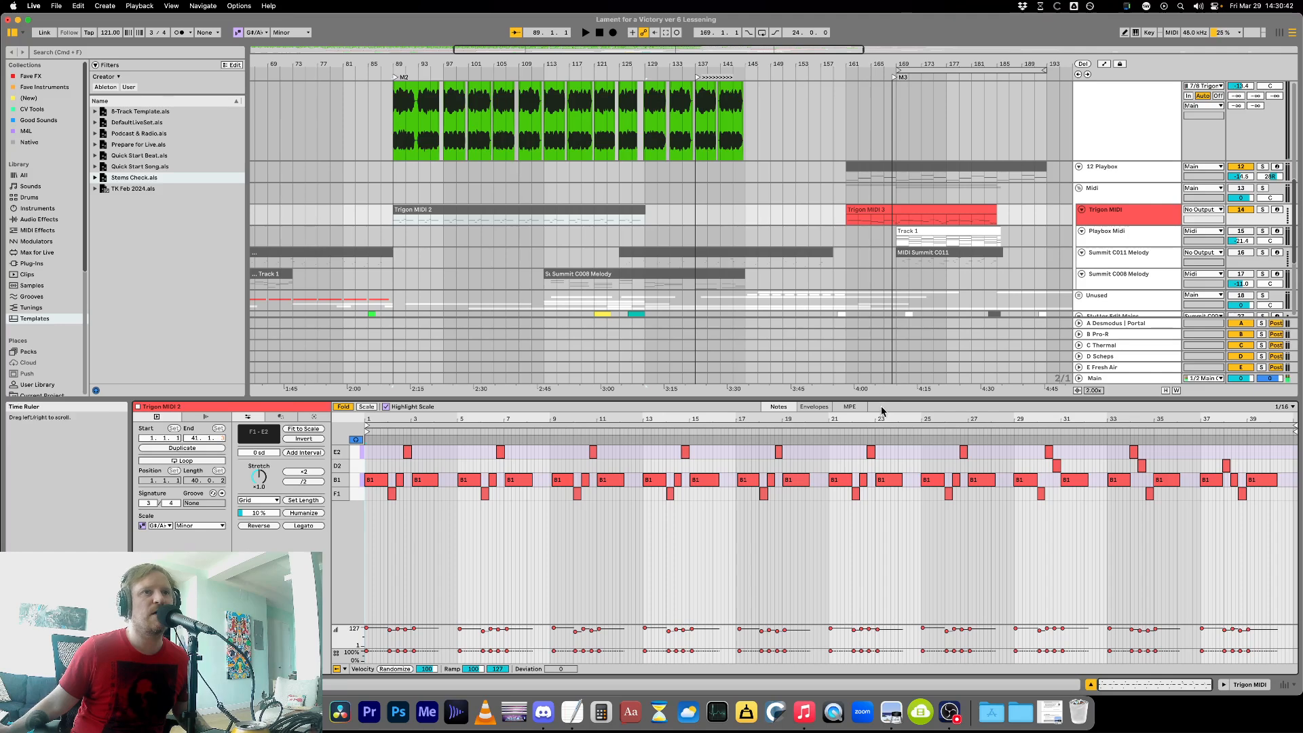
drag(882, 402, 883, 543)
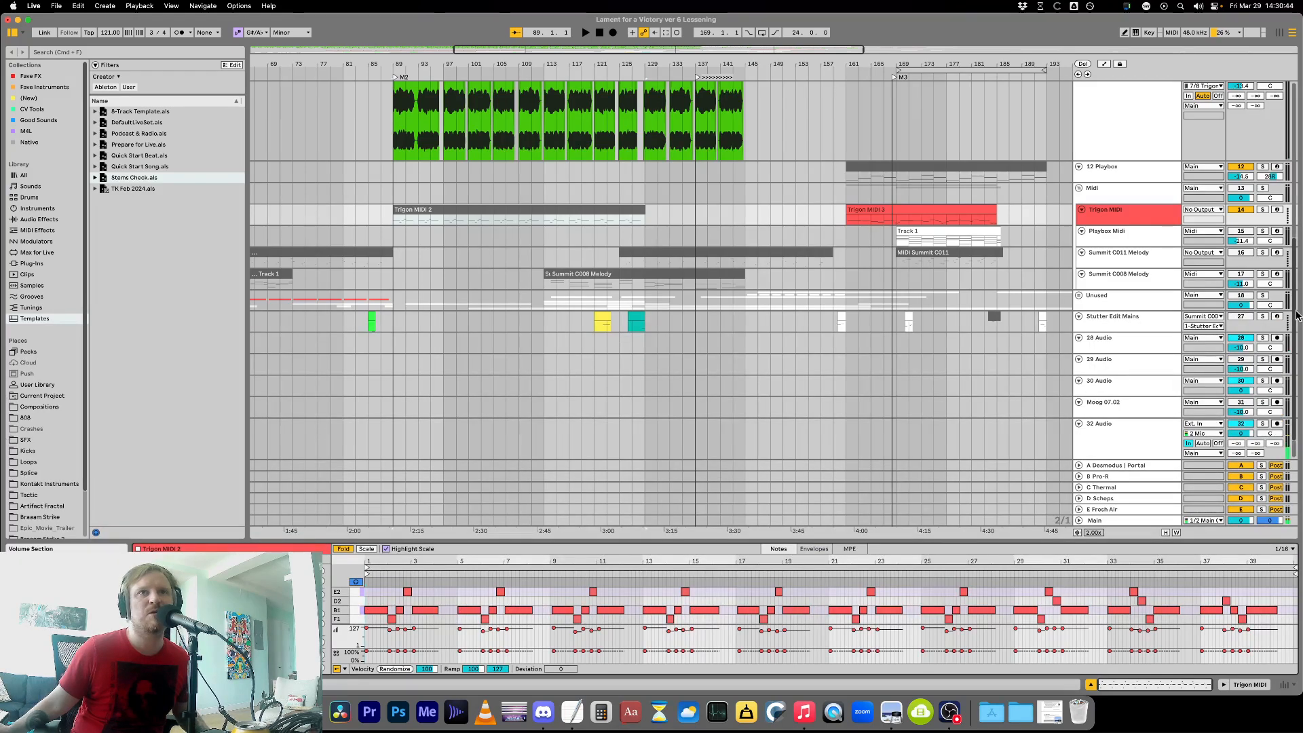
Loop bars 177 to 193 from a selection on the Trigon 142 / 146 track and play the looped section.
scroll(950, 272, up, 5)
click(945, 250)
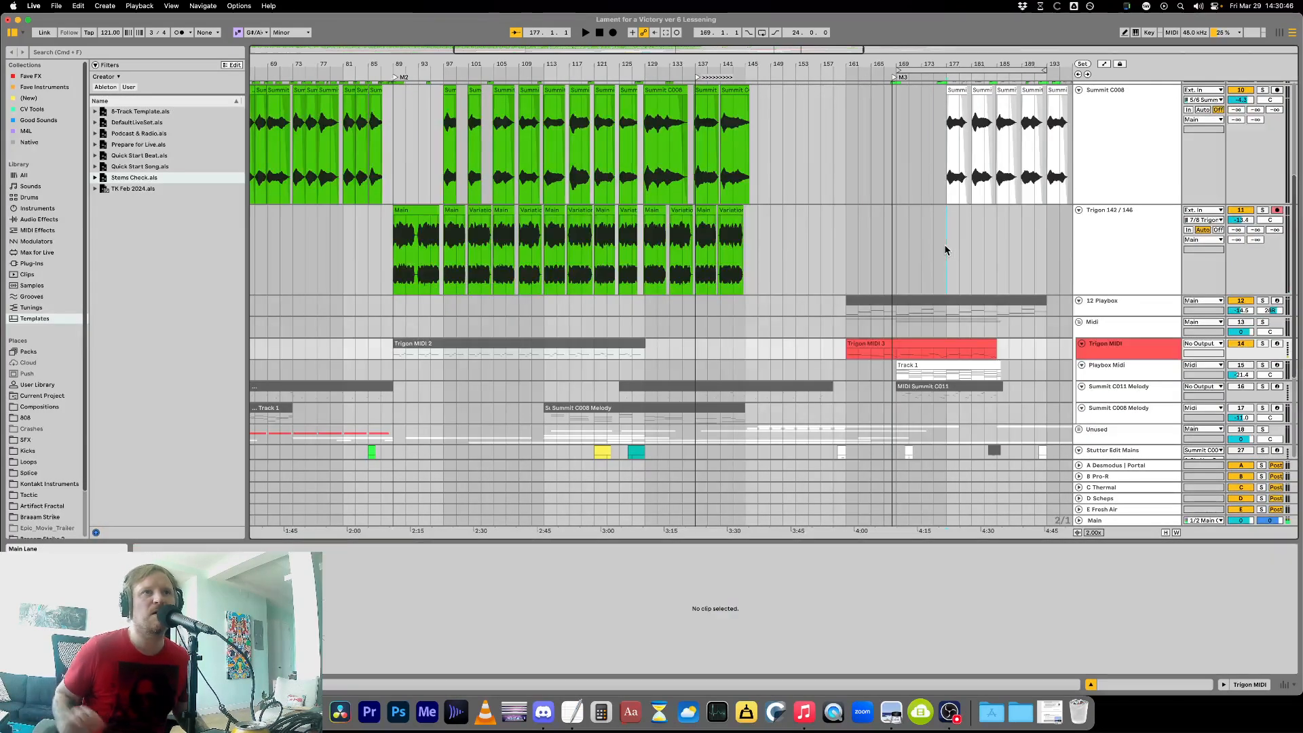
drag(946, 249, 1052, 251)
key(super+l)
key(space)
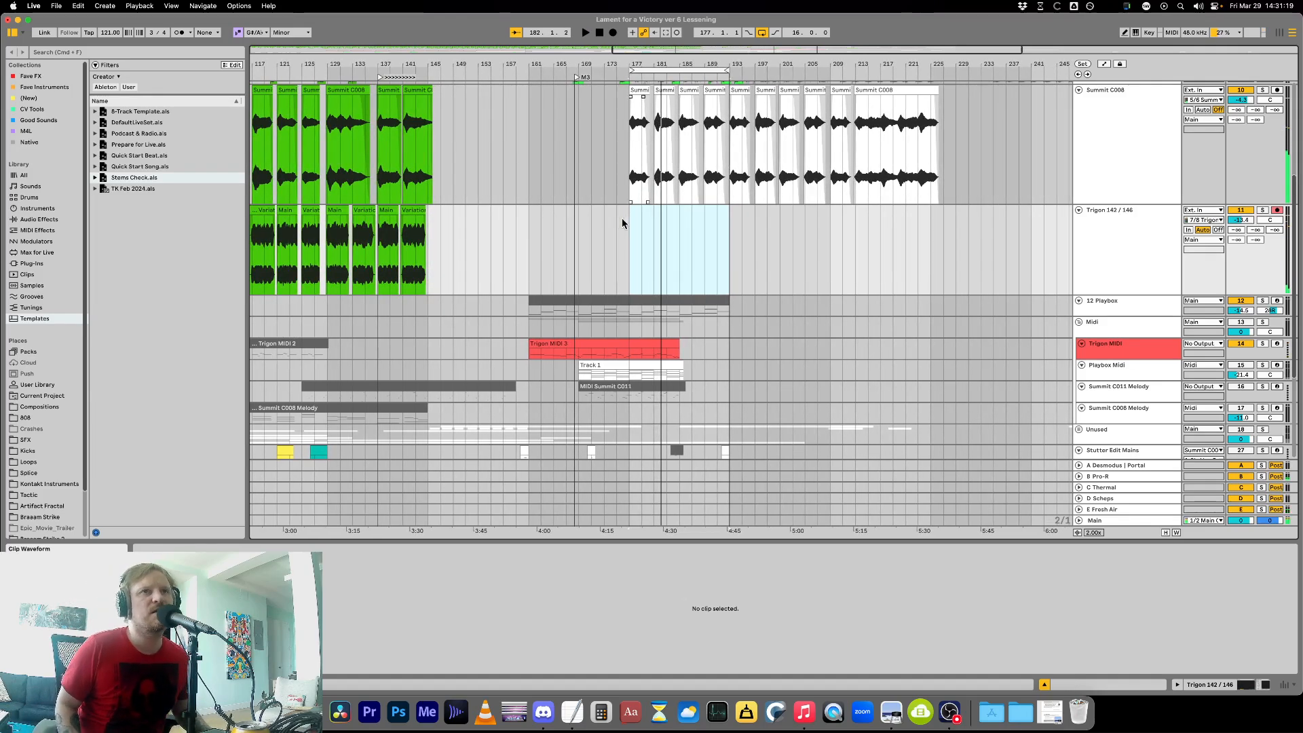
Set the Trigon 142 / 146 track's monitoring to In and record a take over the loop from bar 177.
click(628, 268)
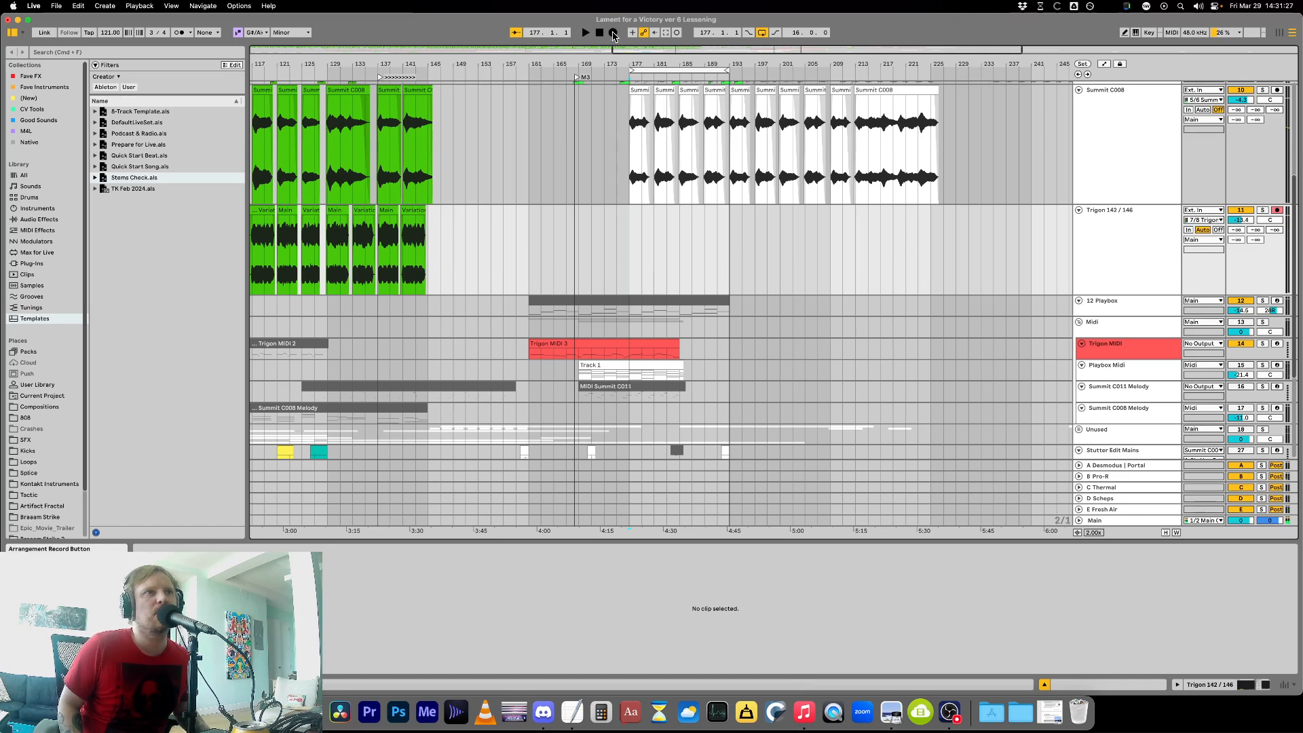
click(1188, 230)
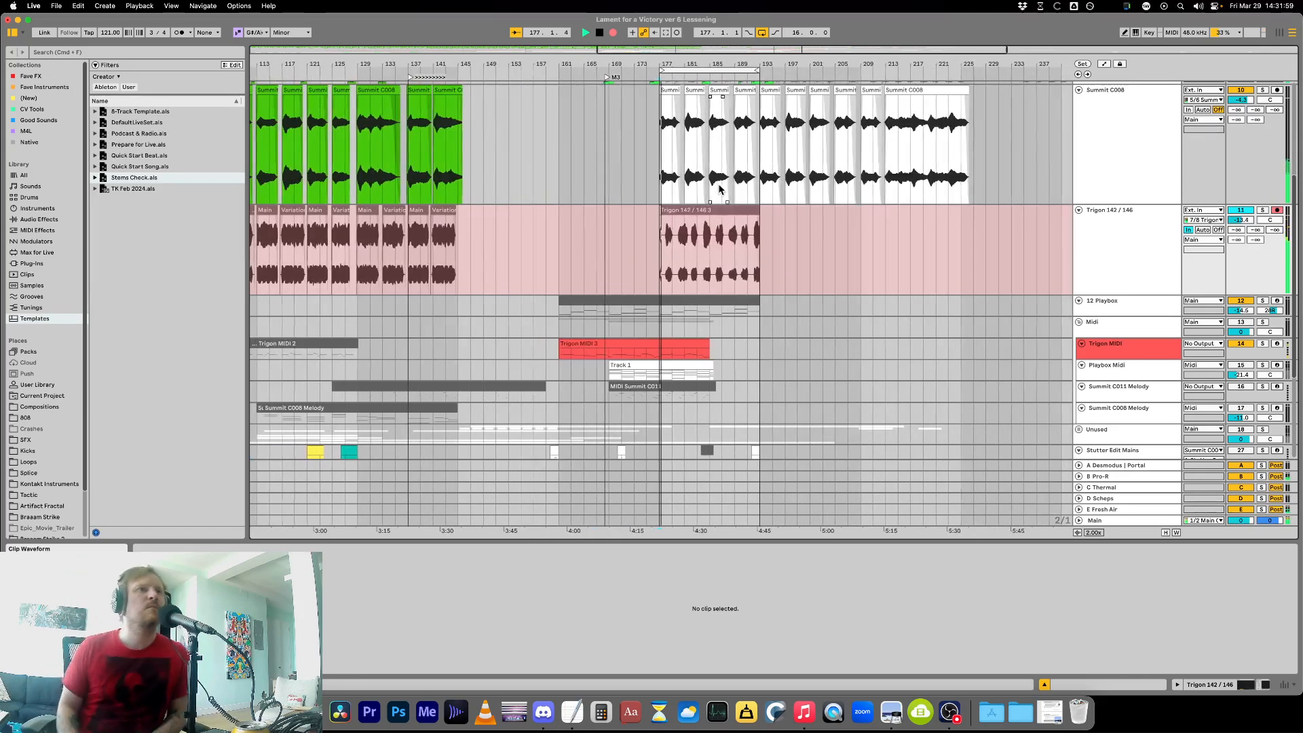
click(1070, 212)
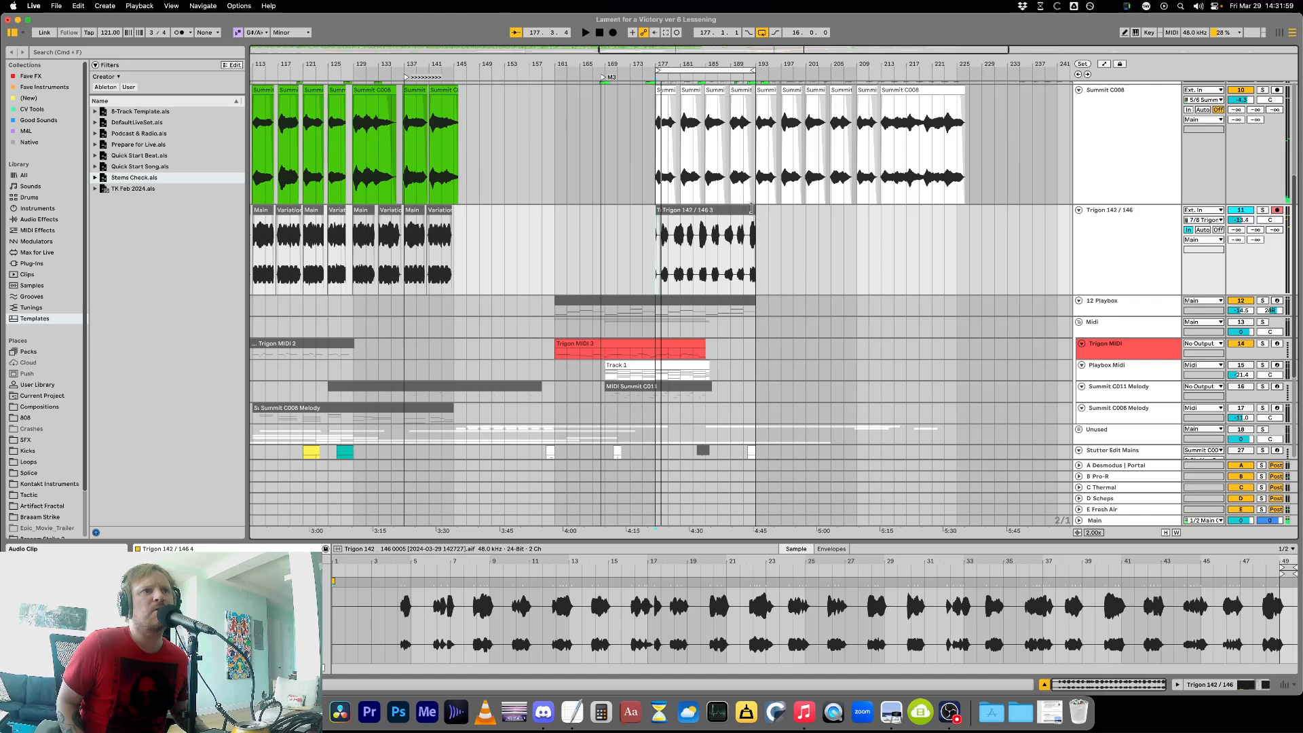
Extend the new Trigon clip to reveal the full recorded take, and move and trim it to start at bar 177.
drag(751, 209, 817, 229)
drag(662, 210, 462, 215)
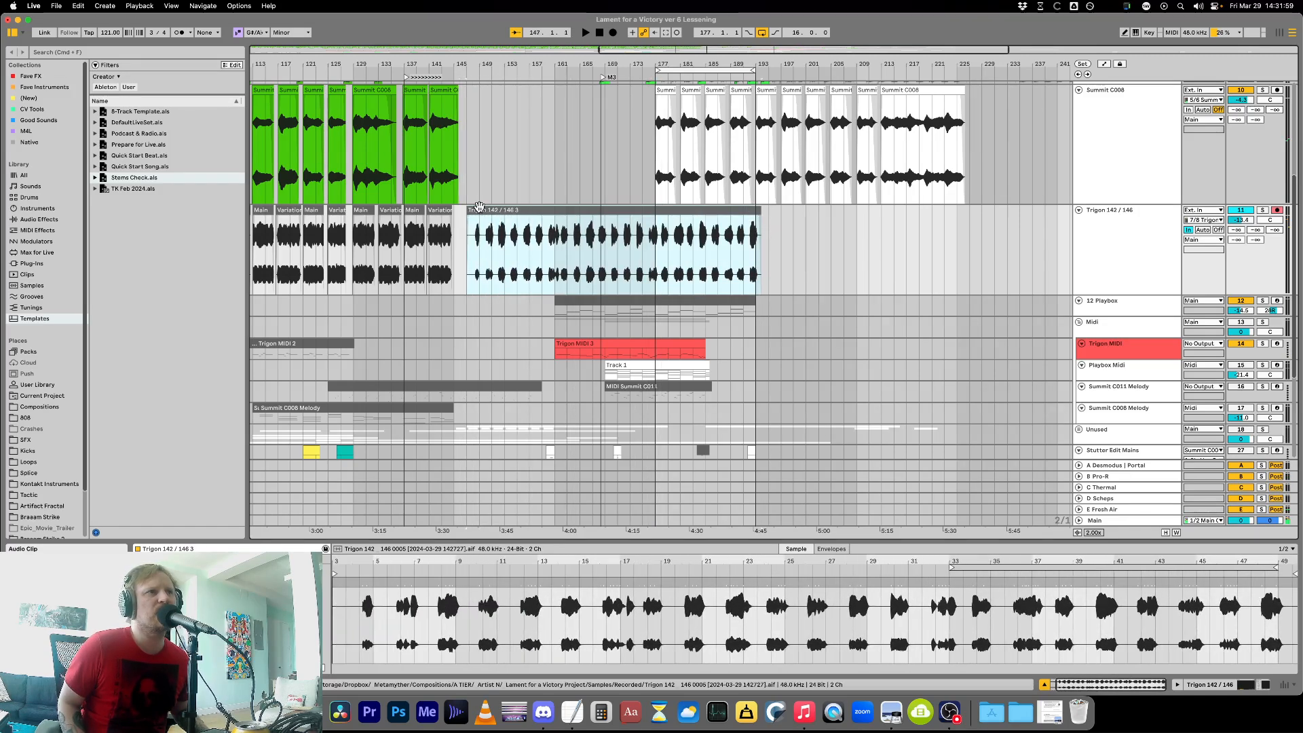
drag(480, 210, 564, 211)
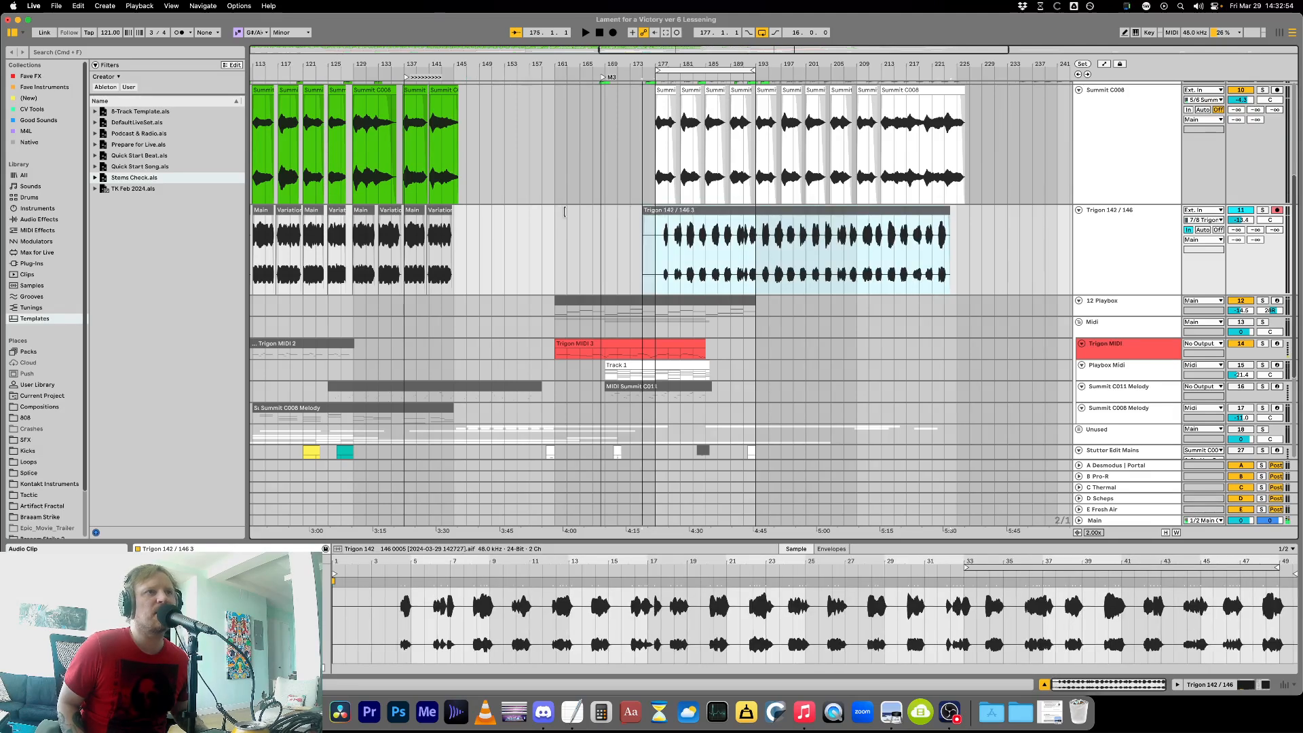
drag(638, 229, 653, 232)
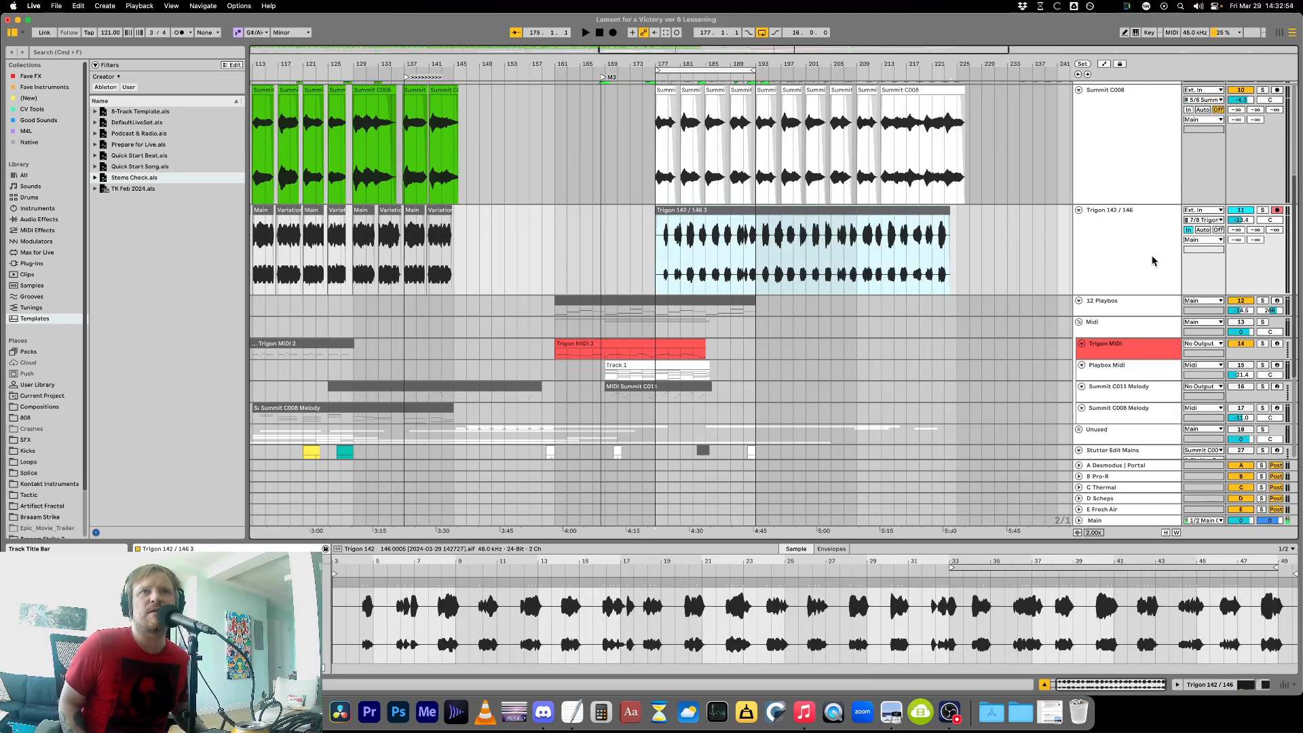
Set the Trigon 142 / 146 track's monitoring to Auto and fit all track heights, with the insert marker at bar 177.
click(1204, 231)
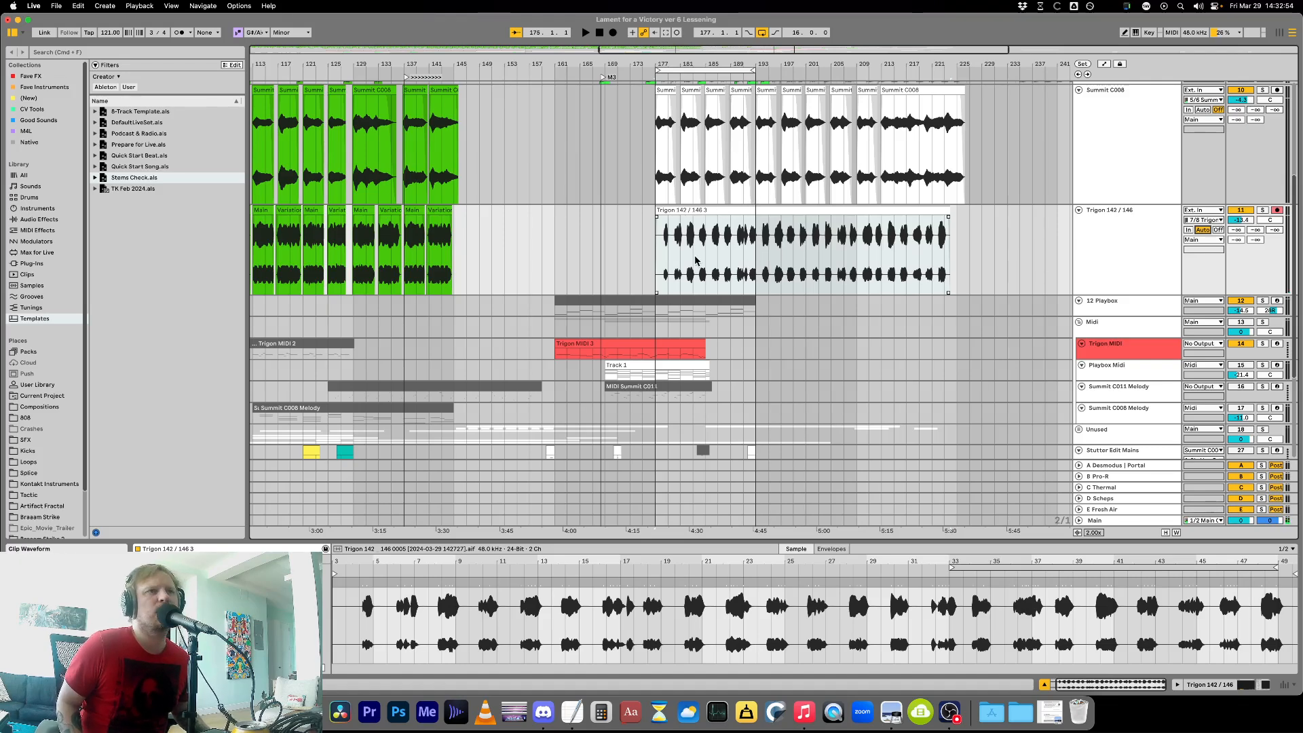
click(658, 240)
click(657, 254)
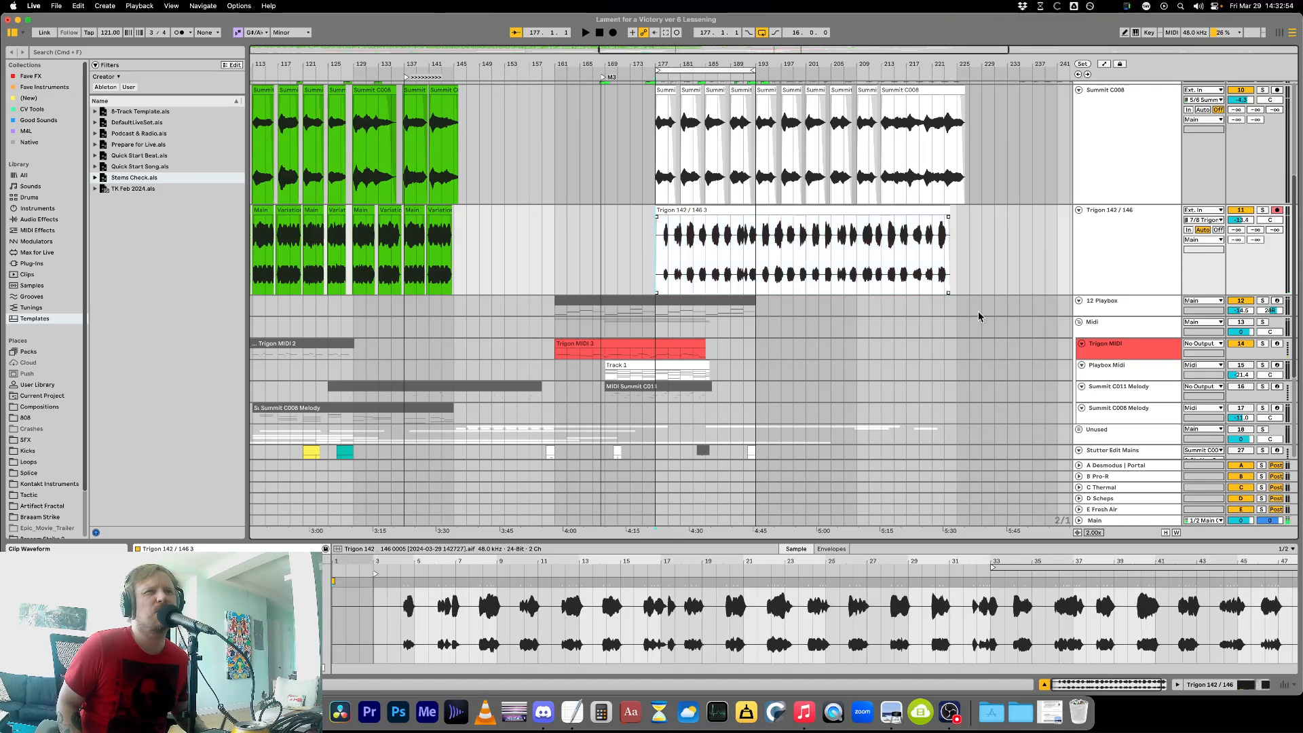
key(h)
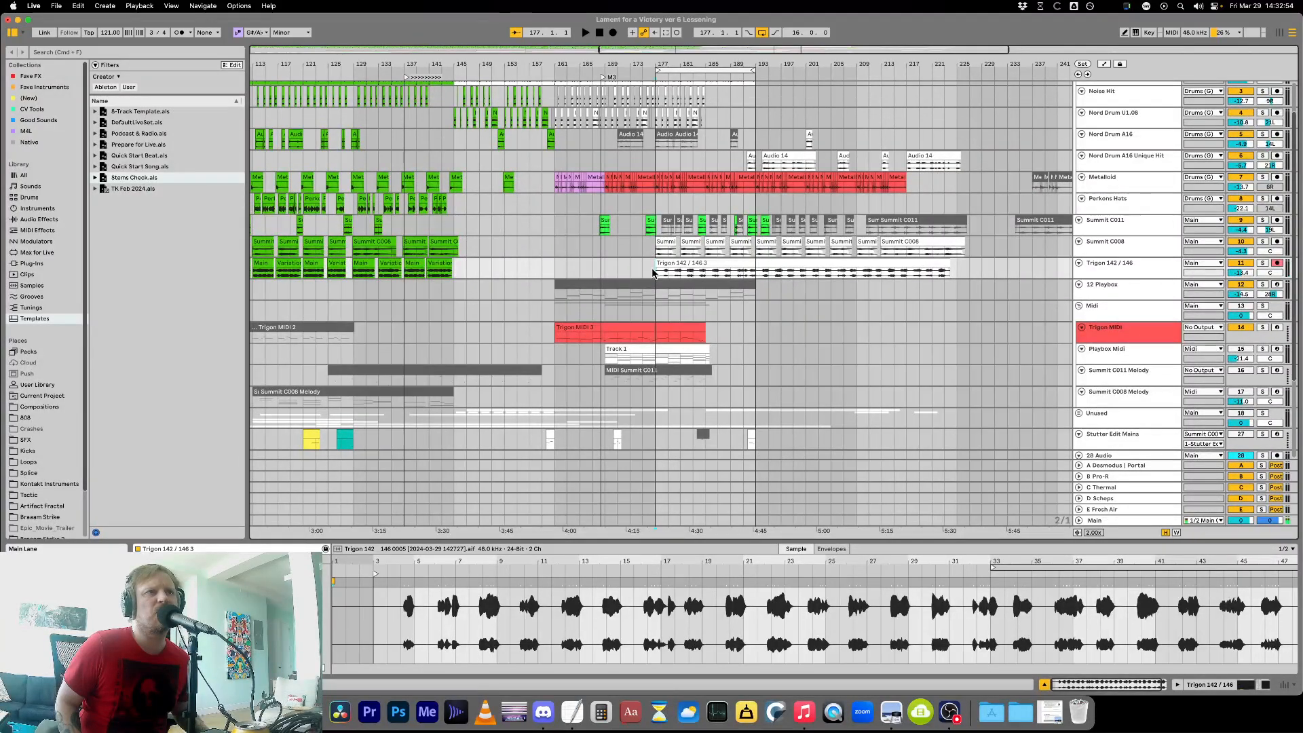
Play the looped section from bar 177 and enlarge the Trigon 142 / 146 lane to show the new take's waveform.
key(space)
key(plus)
key(plus)
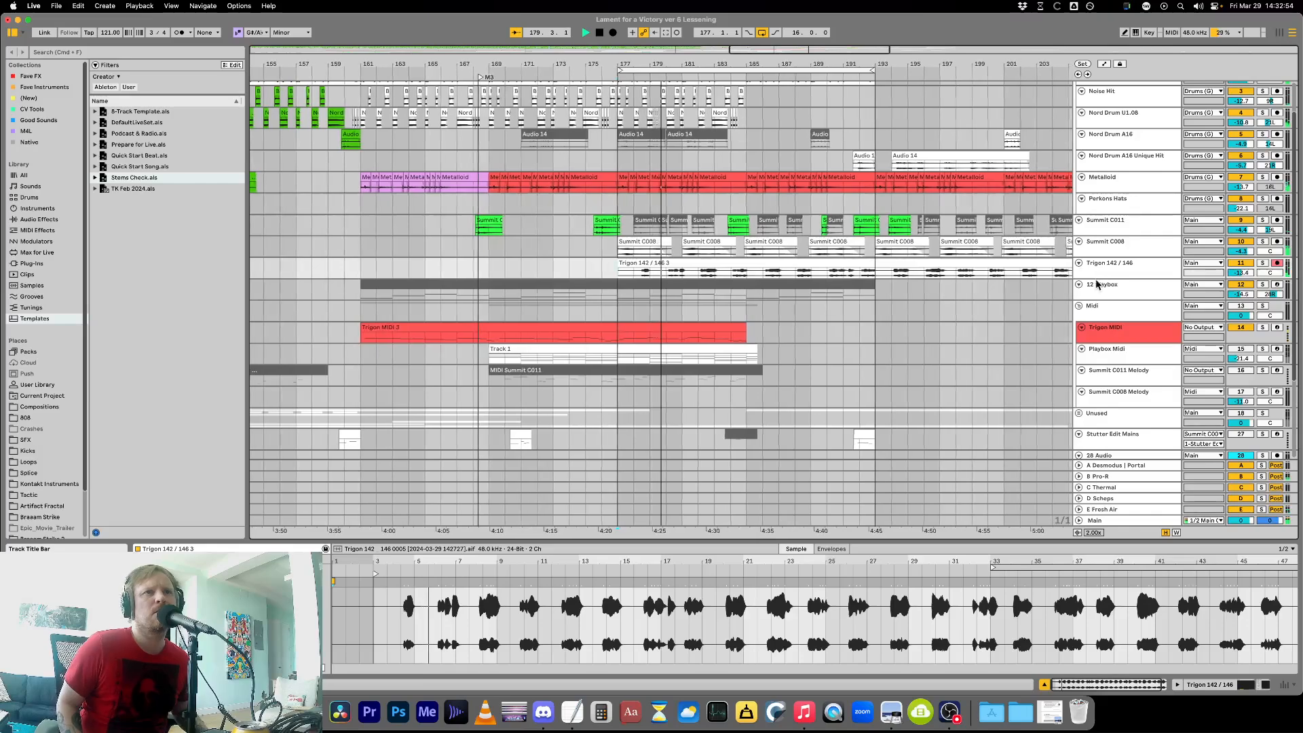
drag(1097, 279, 1122, 367)
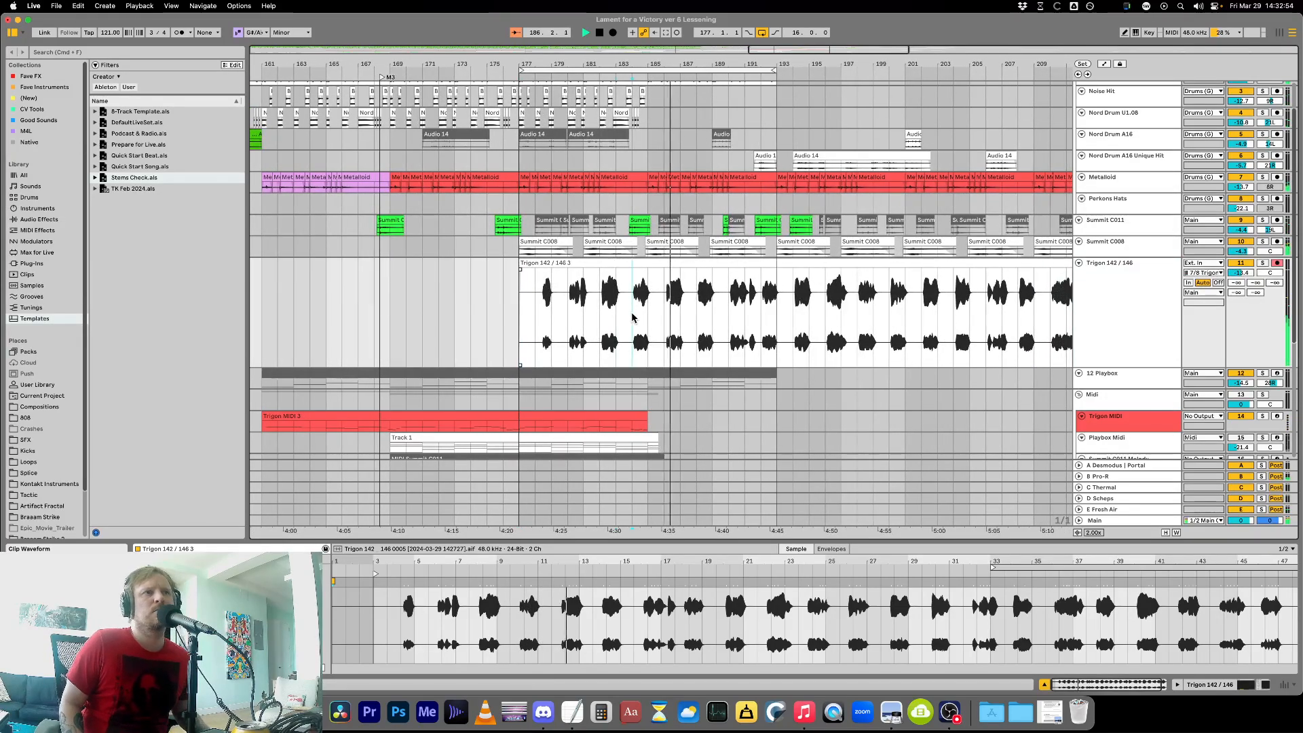
Split out bars 184 to 190 of the Trigon 142 / 146 take as a separate clip and color it cyan.
drag(632, 317, 724, 329)
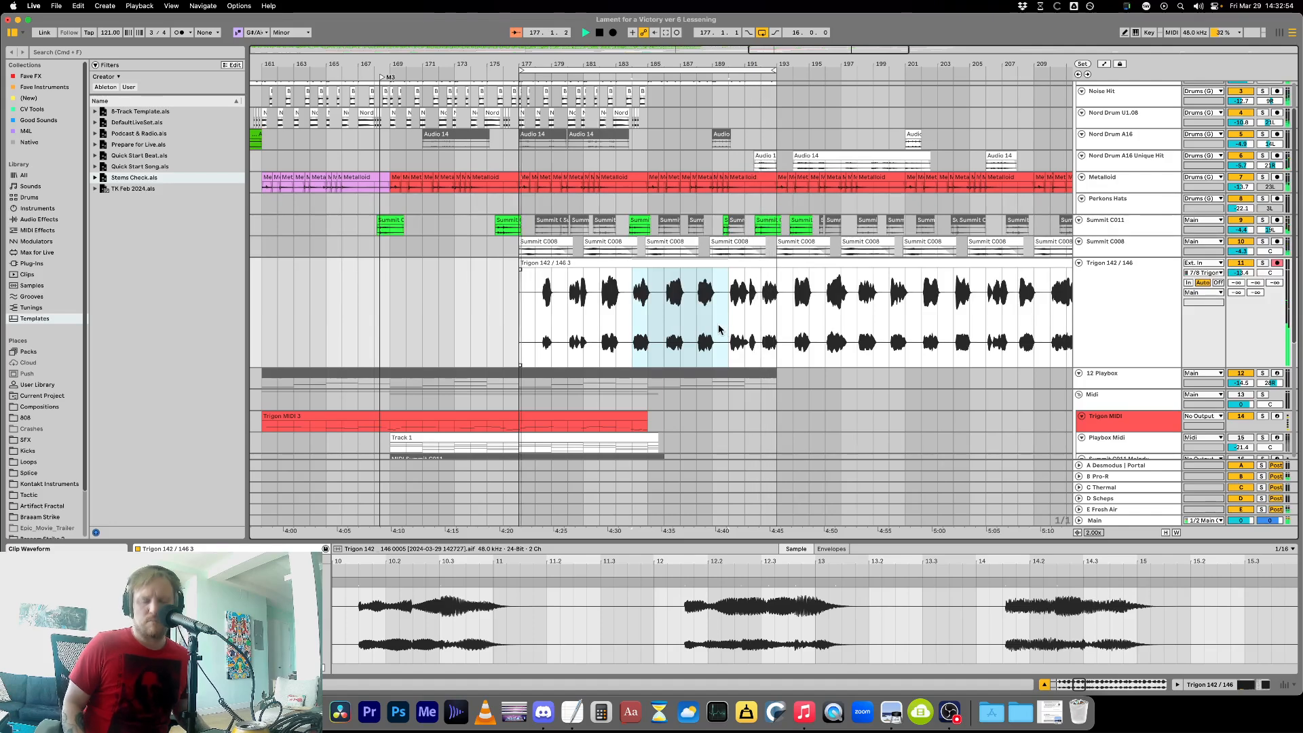
key(super+e)
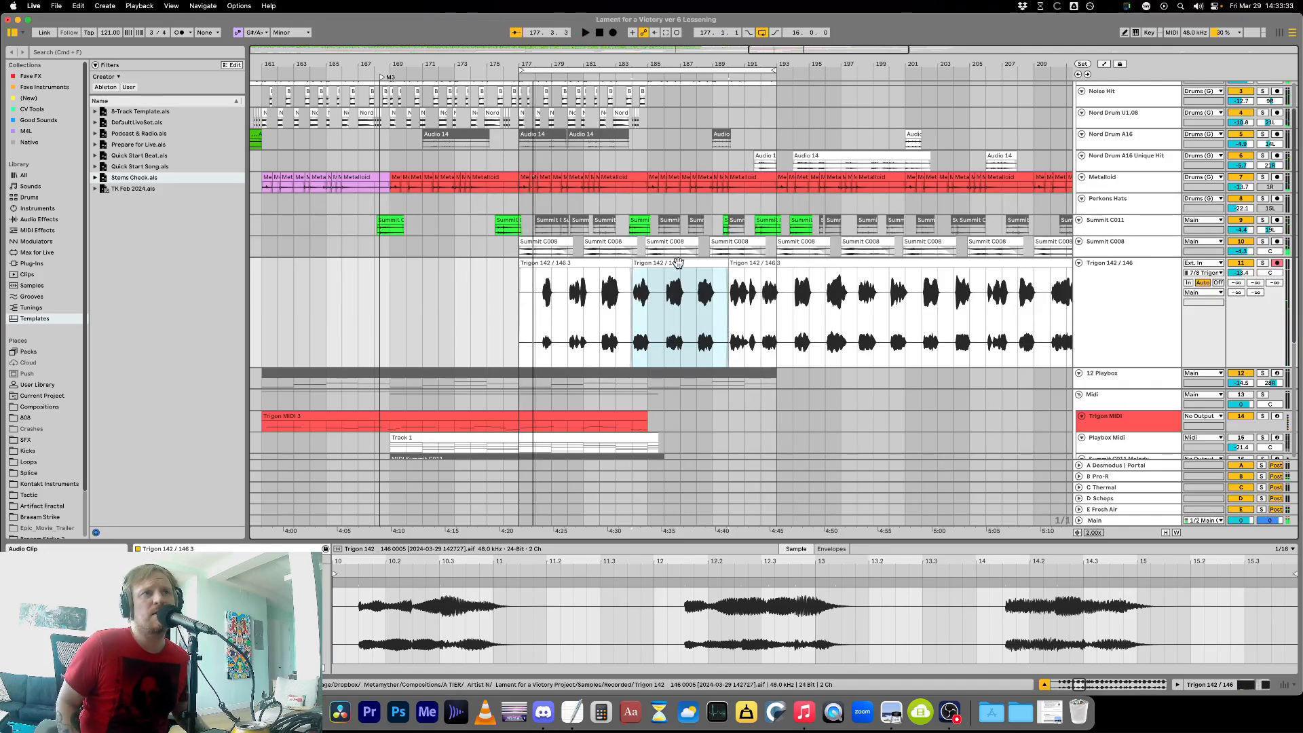
right_click(680, 265)
click(755, 537)
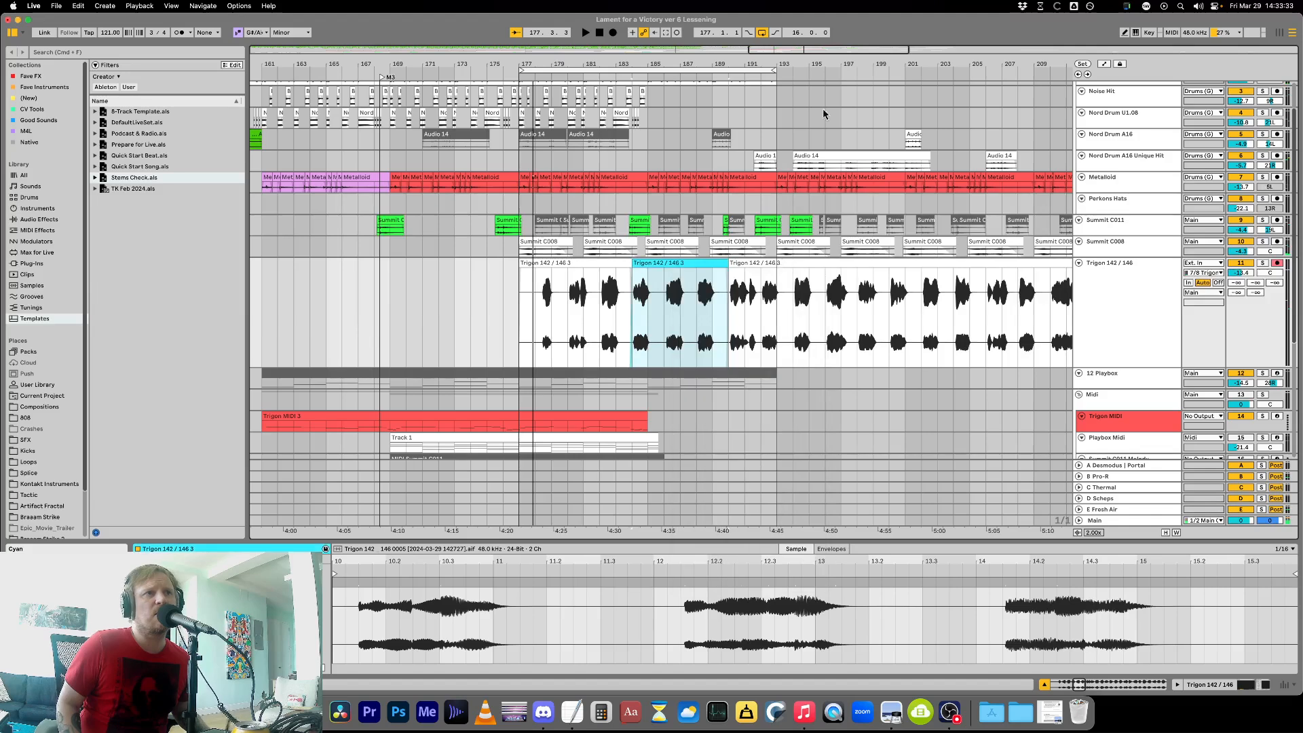
Move the three Trigon 142 / 146 clips together to start at bar 193 and shift the loop region to bar 193.
click(557, 296)
key(minus)
key(minus)
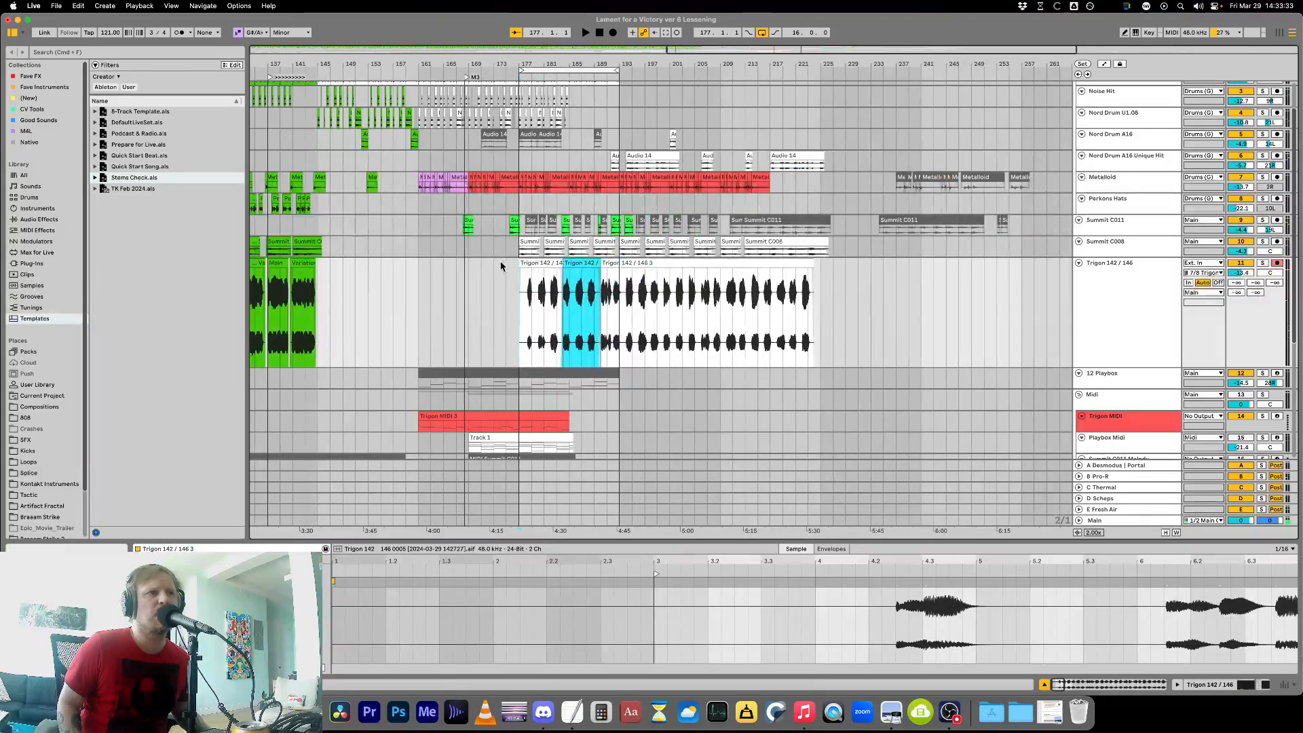
click(633, 262)
shift+click(541, 263)
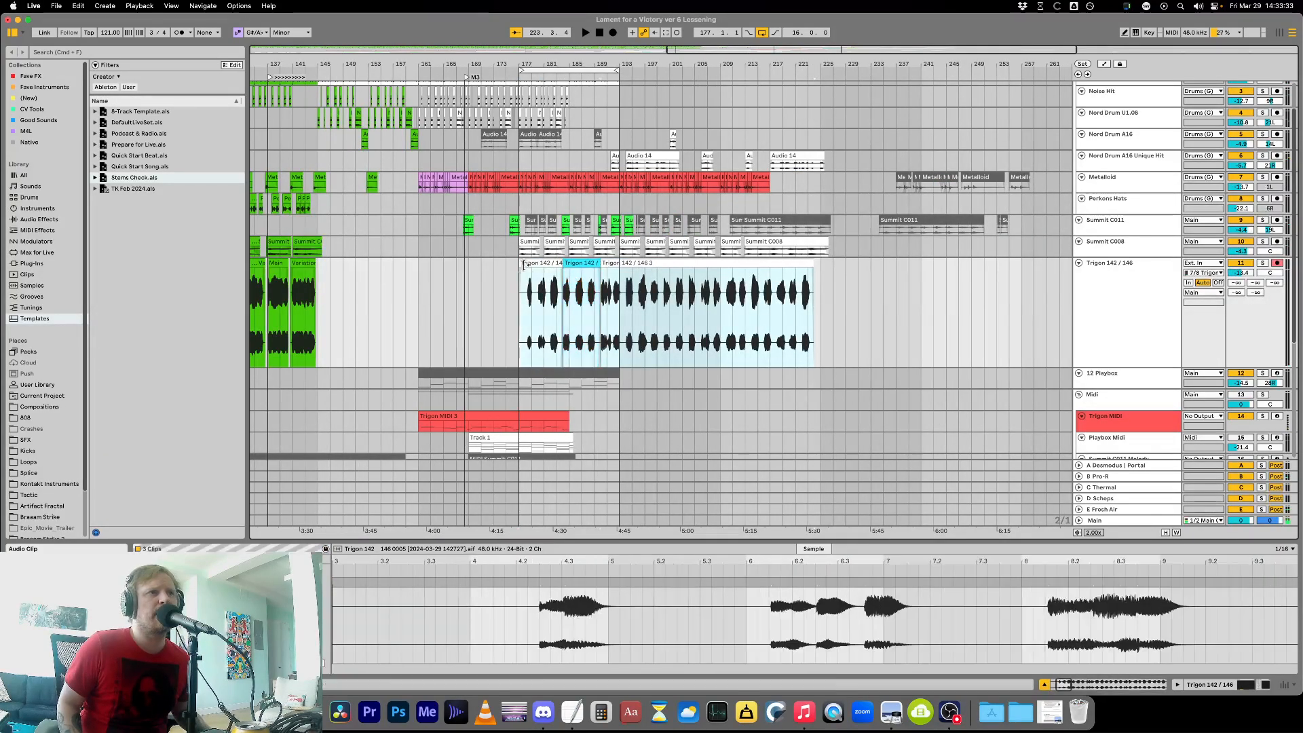
drag(601, 273, 640, 282)
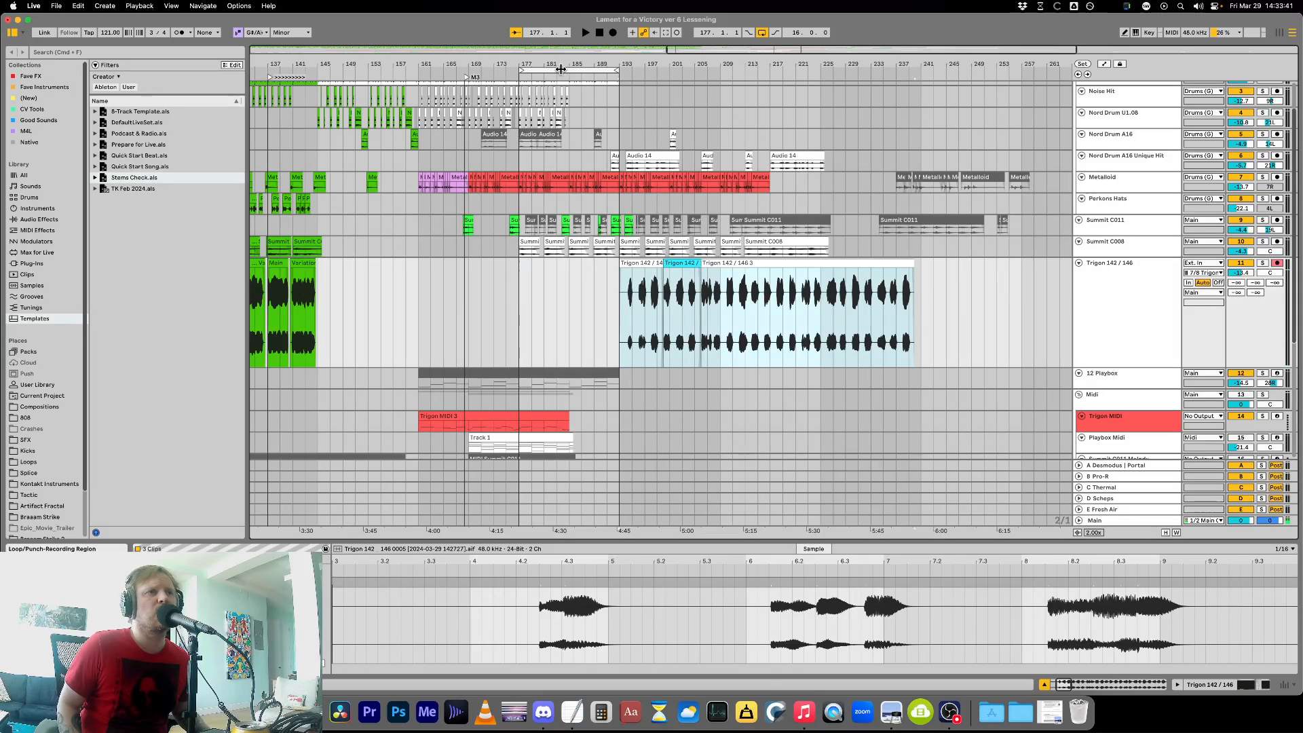
drag(560, 69, 669, 72)
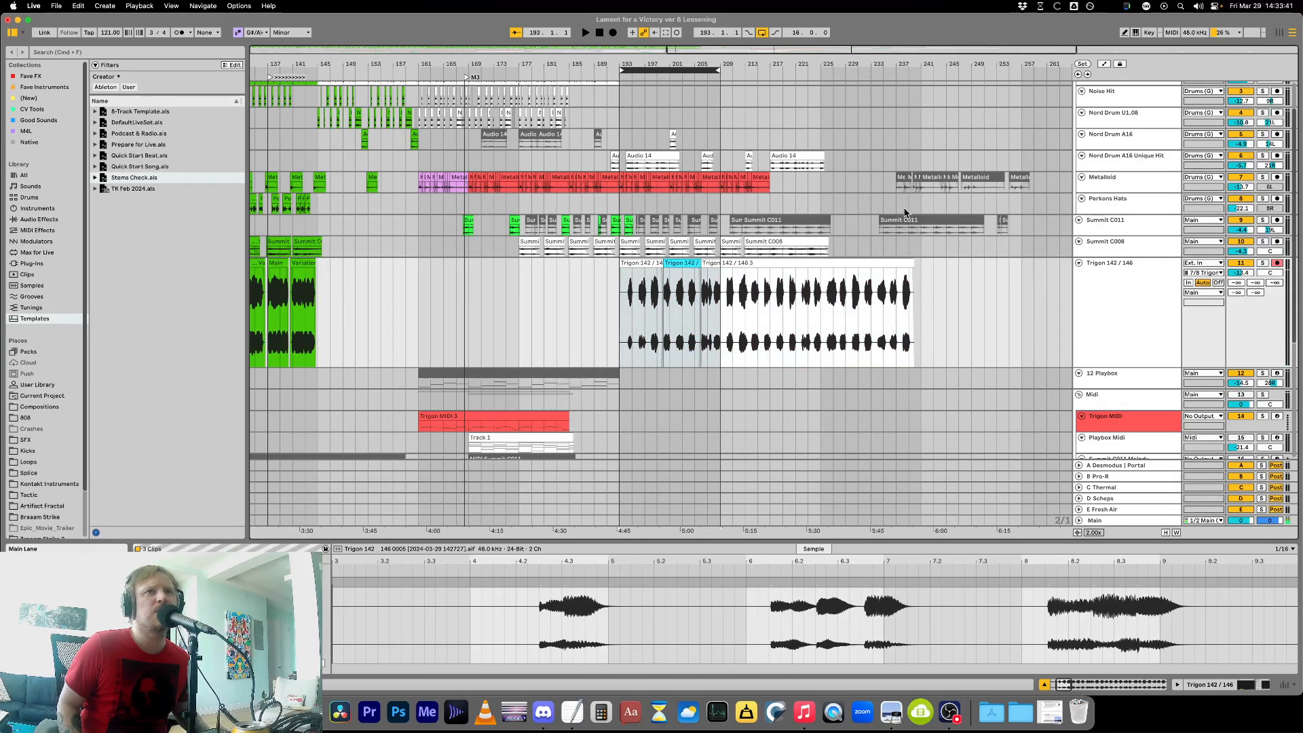
Extend the Kick clip to bar 225 and duplicate the Noise Hit and Nord Drum U1.08 clips from bars 161 to 185 directly after themselves.
drag(1293, 267, 1299, 100)
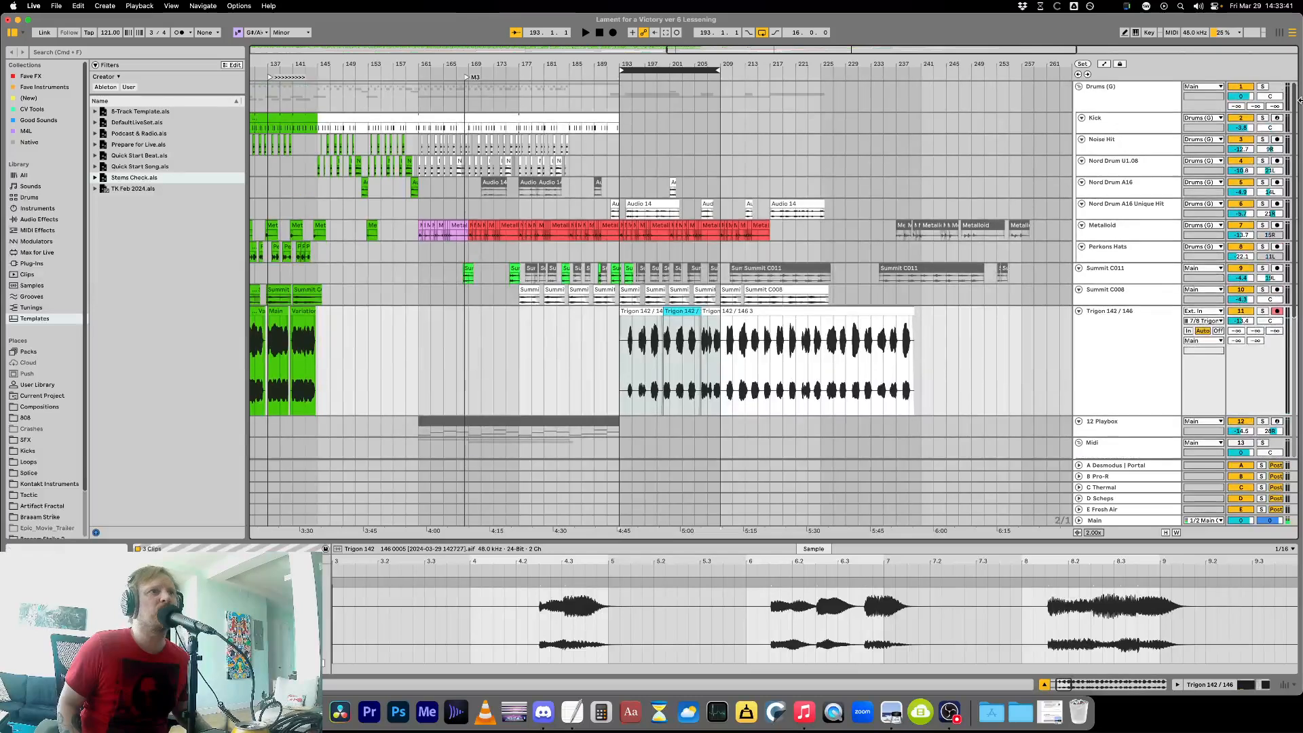
drag(616, 117, 821, 125)
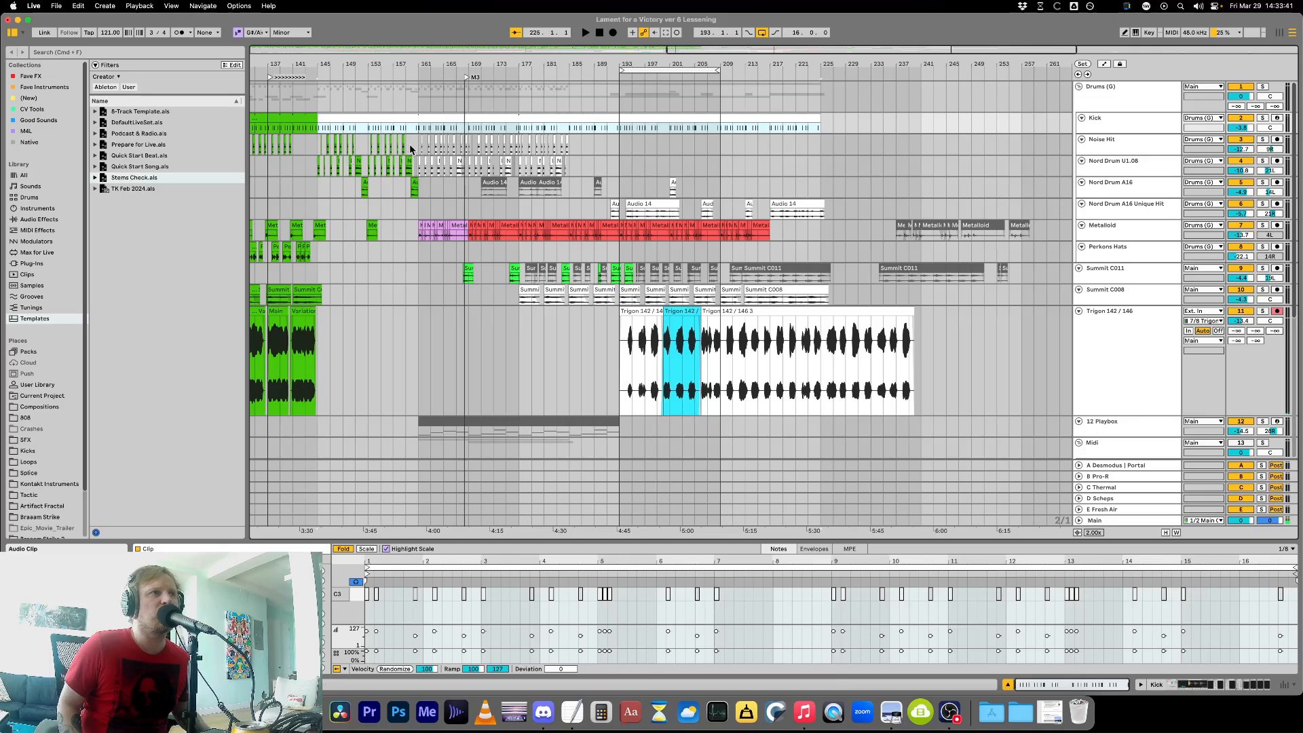
drag(419, 68, 413, 176)
shift+click(804, 170)
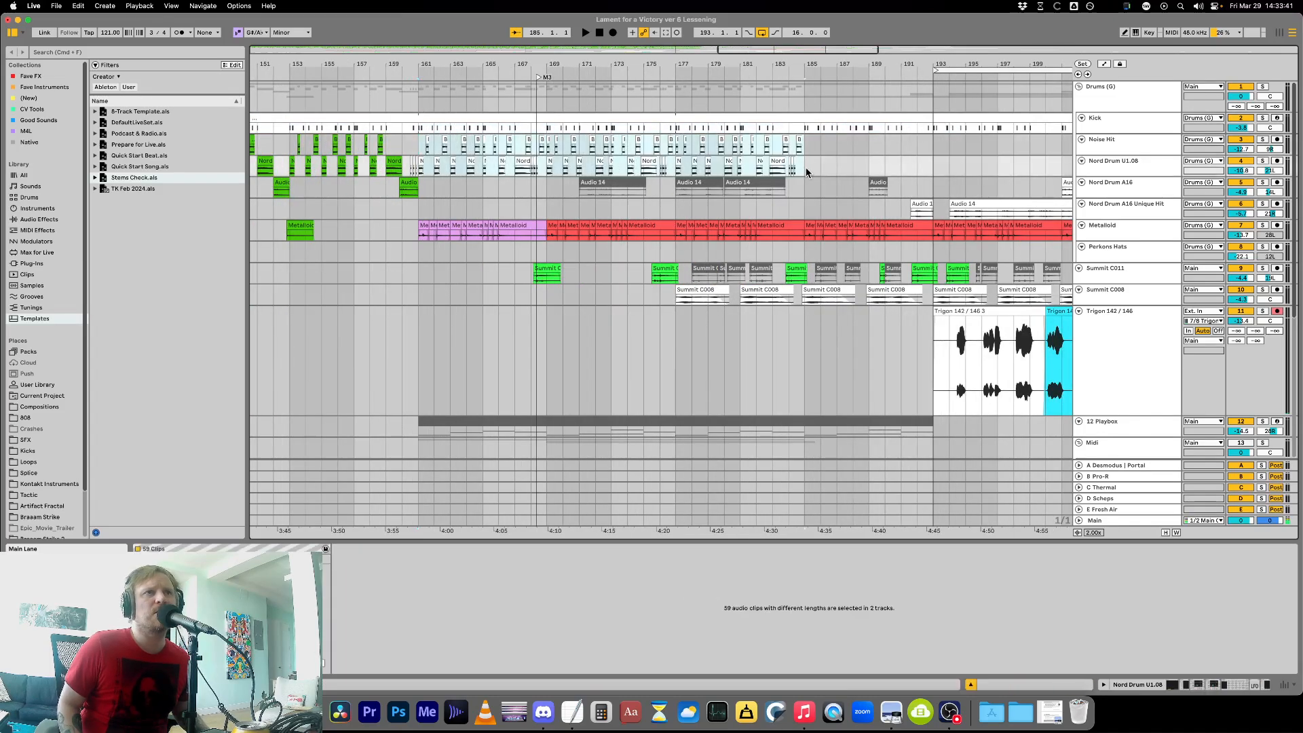
key(minus)
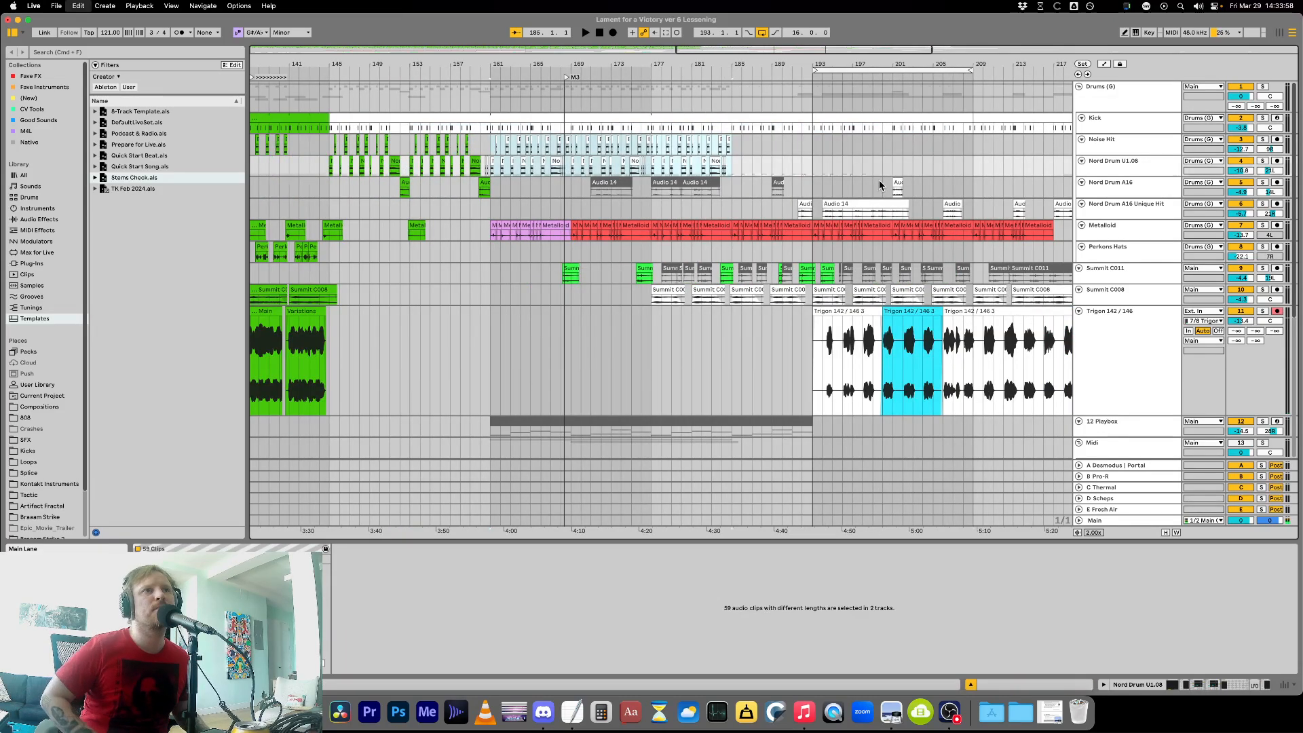
key(super+d)
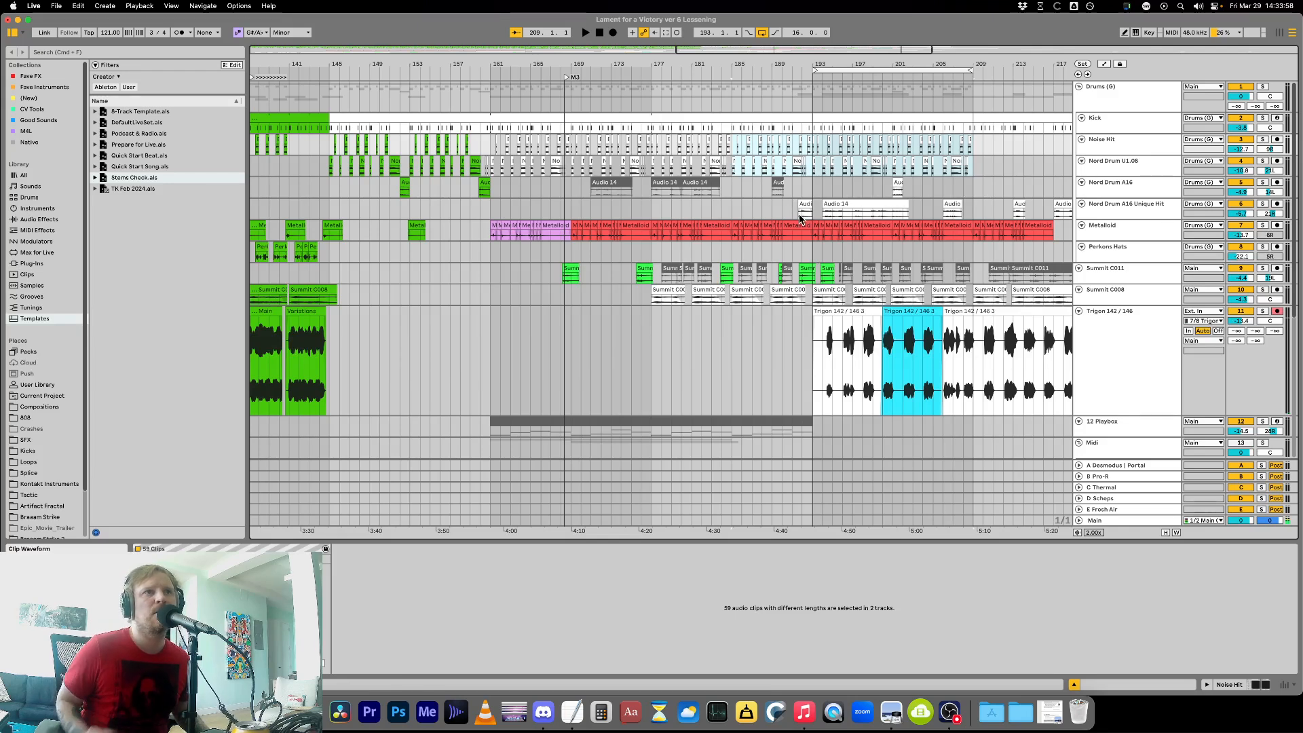
Play the looped section from bar 193 and examine how the drums and Trigon clips line up.
click(811, 216)
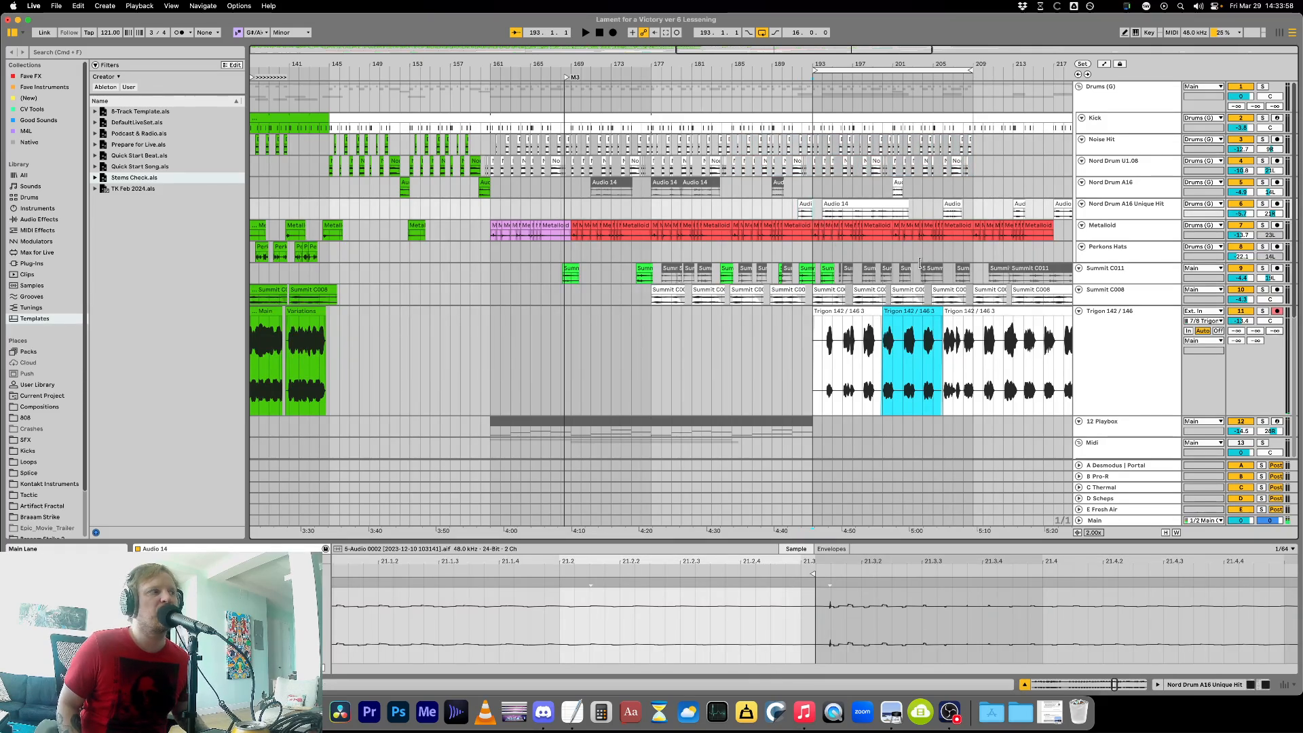
key(space)
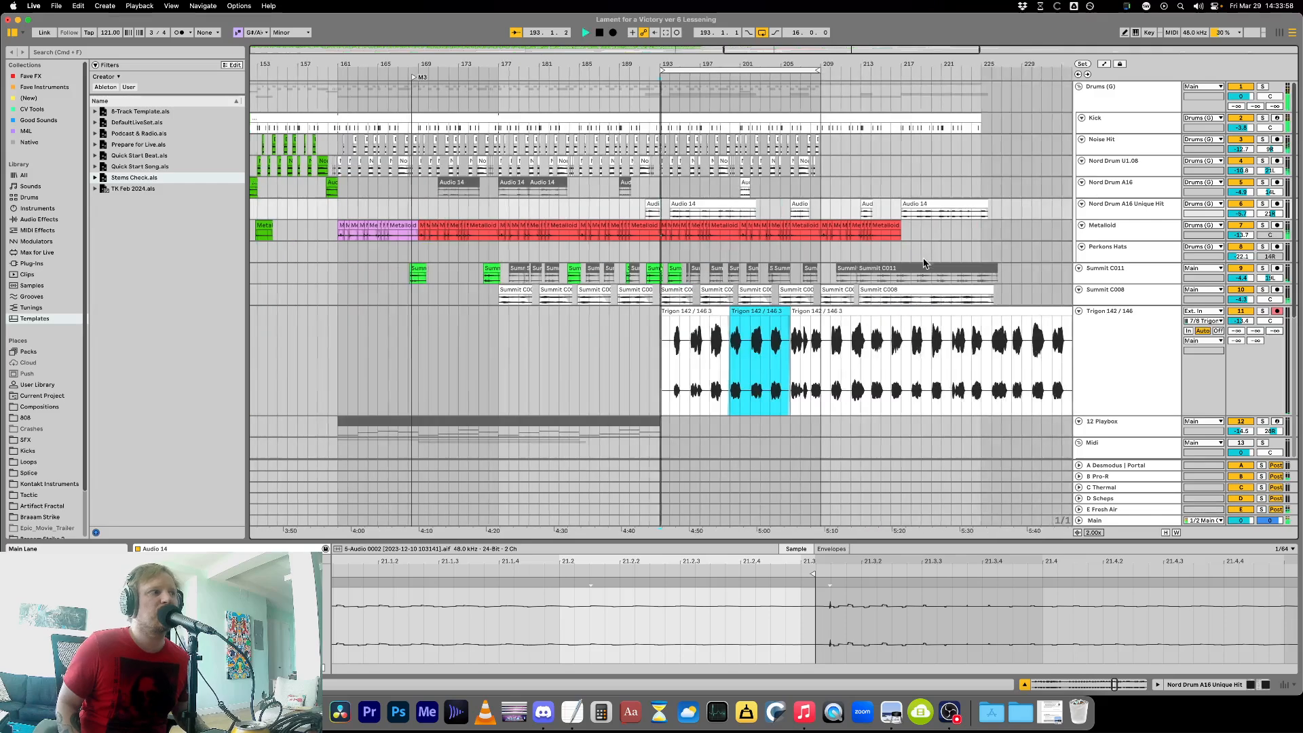
key(plus)
key(plus)
key(plus)
key(plus)
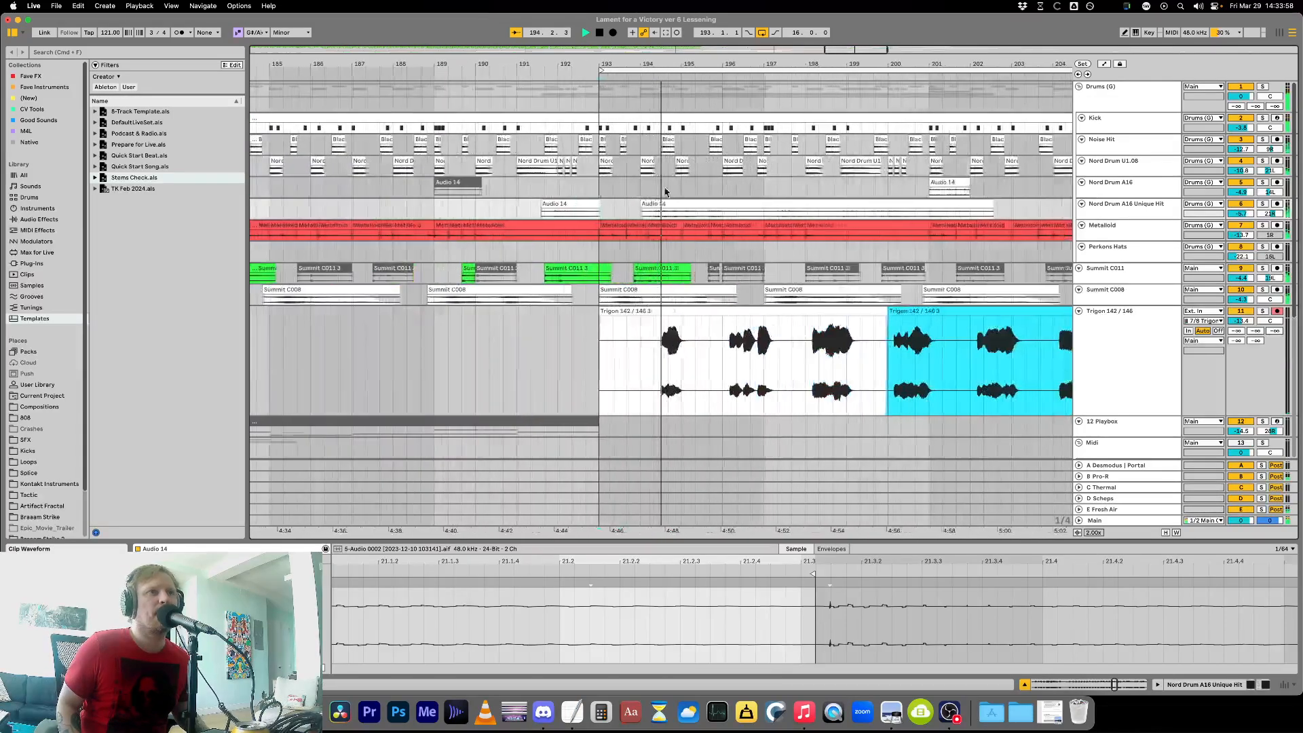
key(minus)
key(minus)
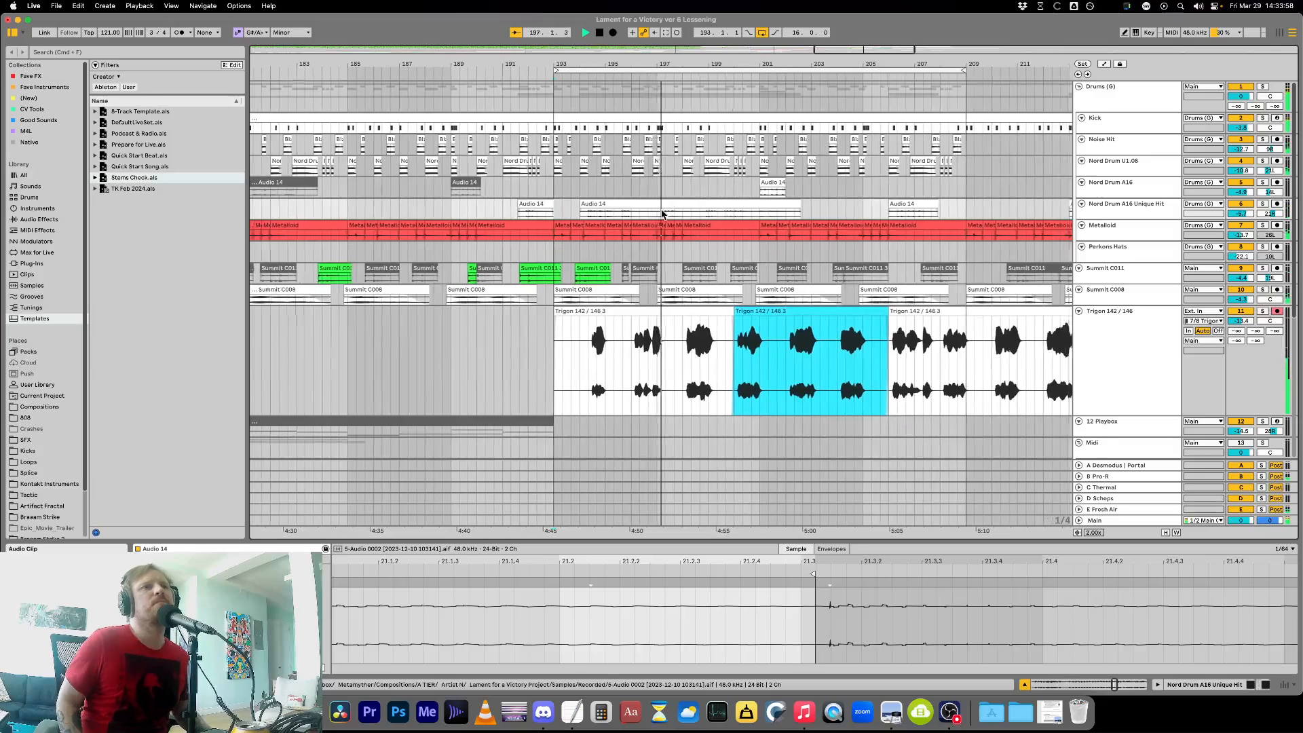
Deactivate the Audio 14 clips on Nord Drum A16 and Nord Drum A16 Unique Hit between bars 193 and 209.
click(652, 205)
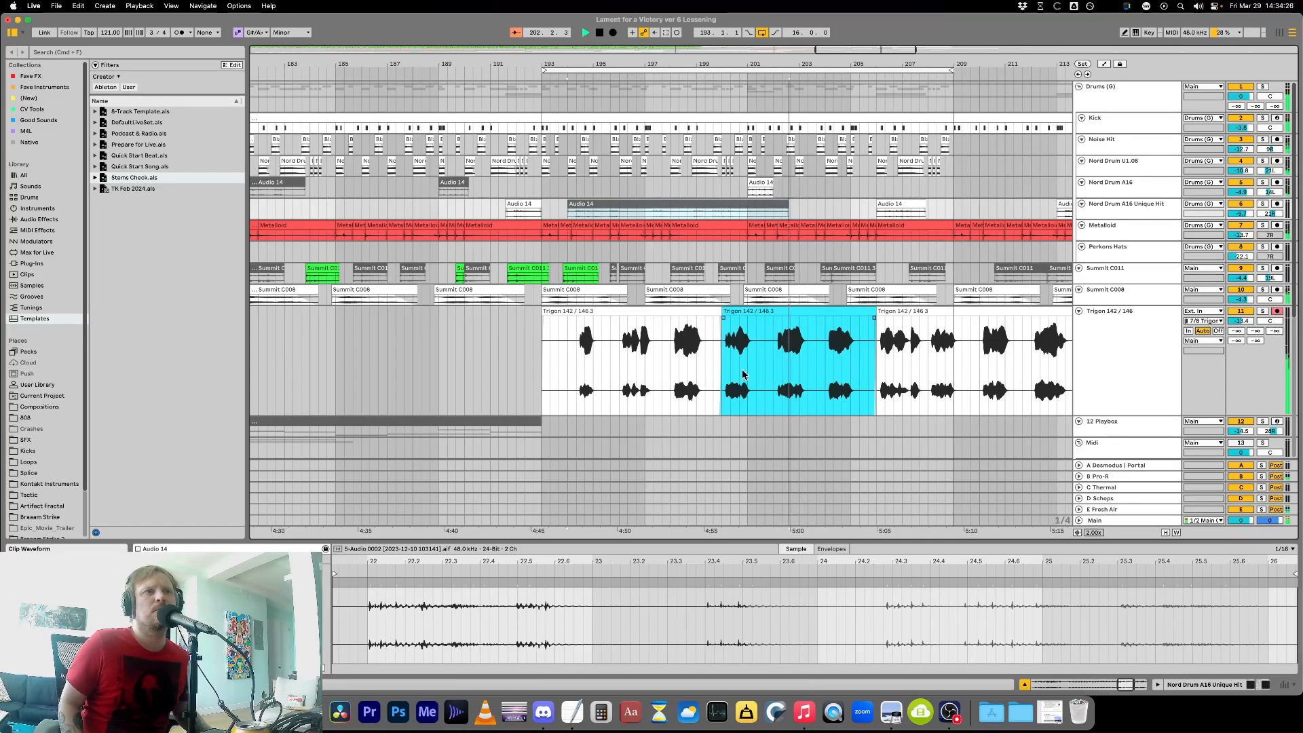
key(minus)
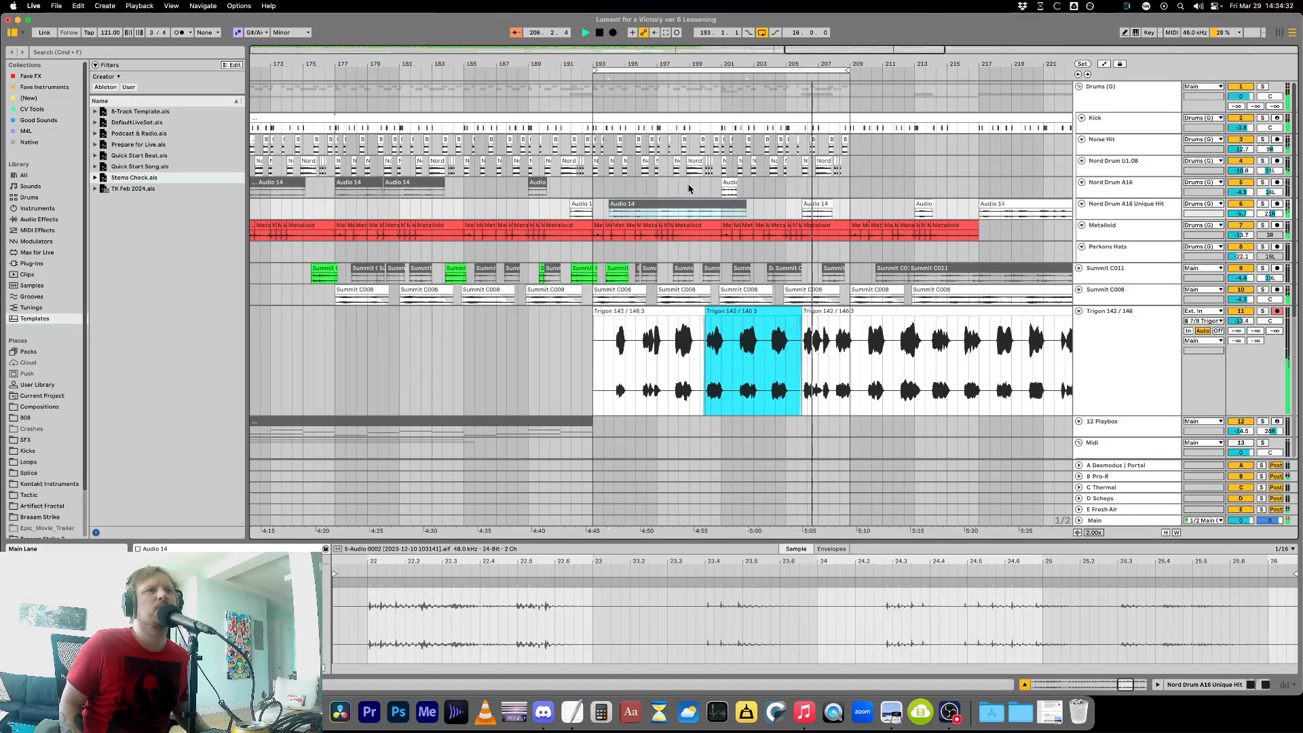
drag(690, 188, 785, 193)
key(0)
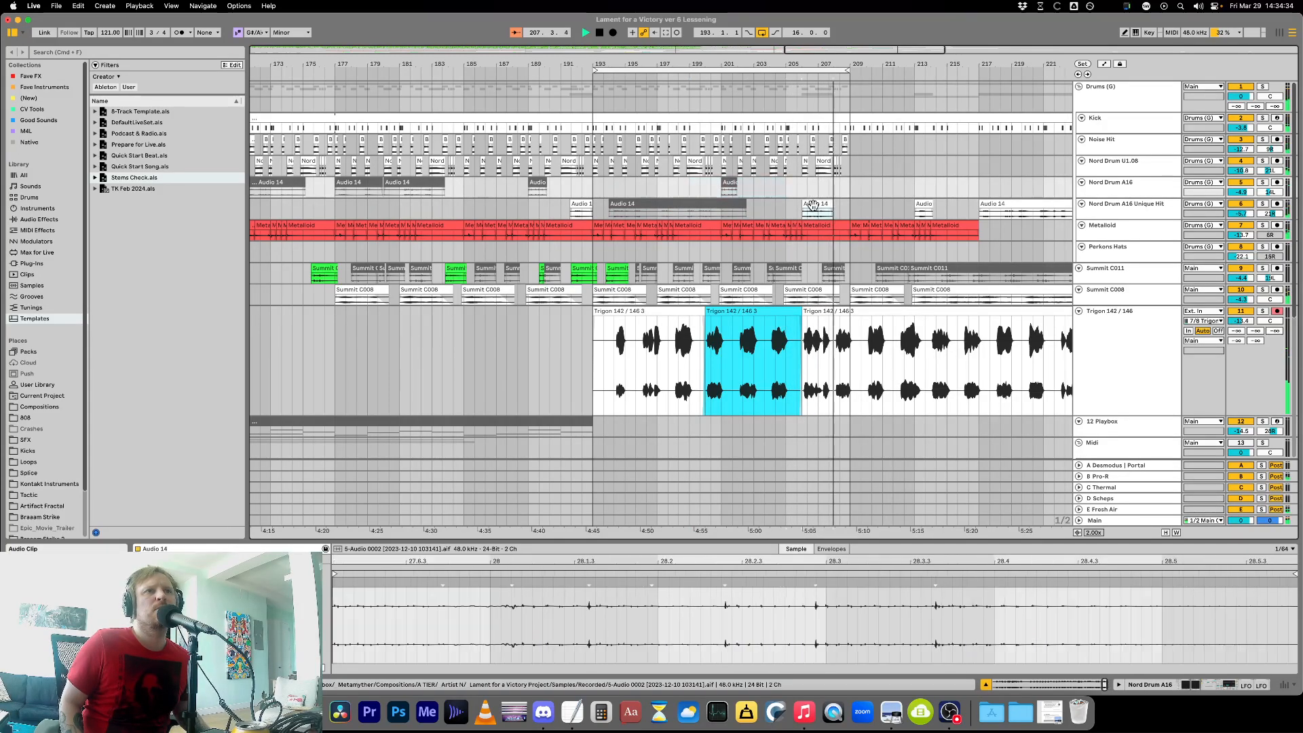
click(881, 207)
scroll(900, 231, up, 3)
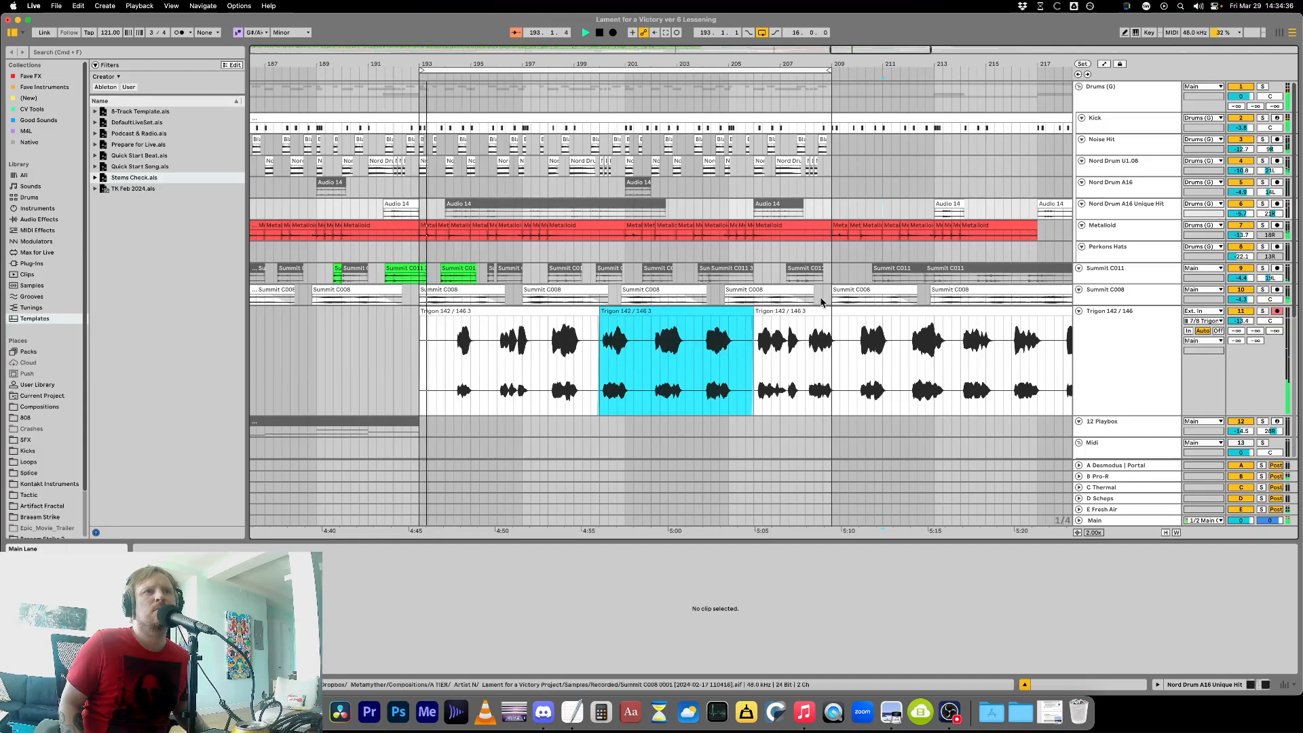
Move the first Trigon 142 / 146 clip back to just after bar 177 and deactivate it.
key(minus)
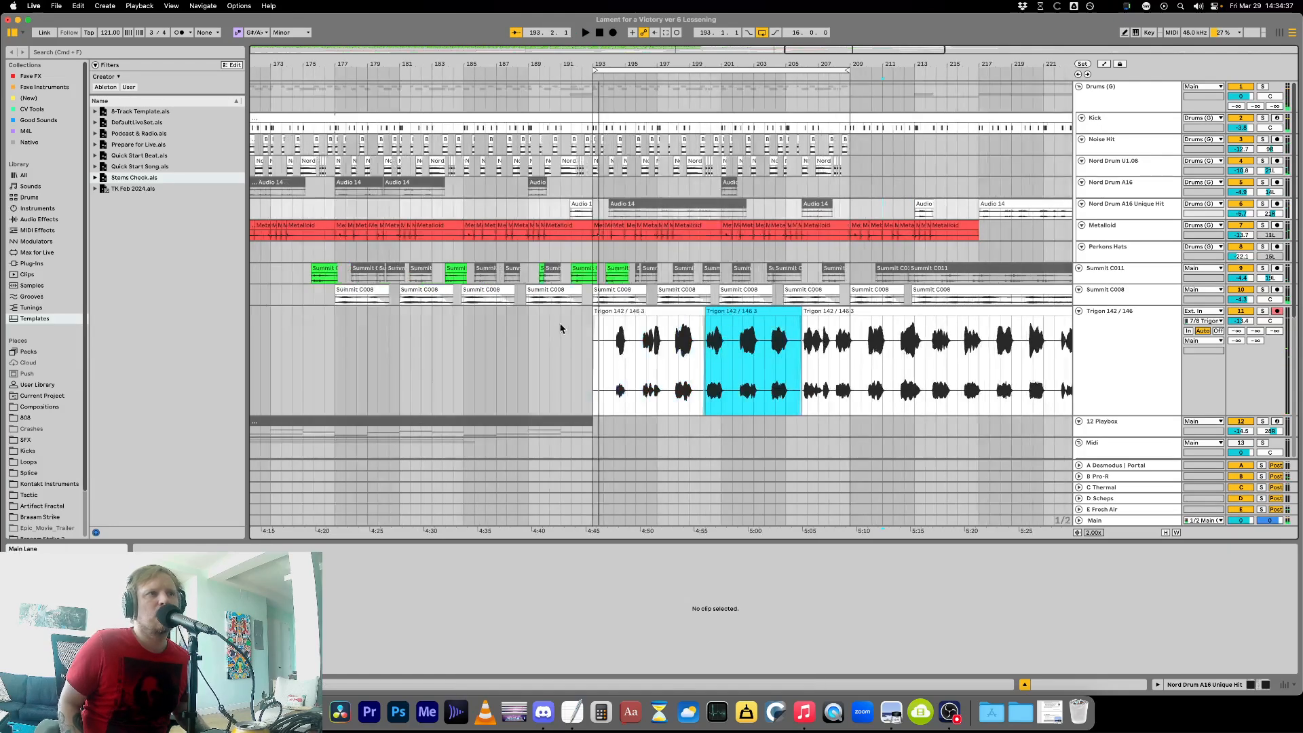
drag(636, 312, 390, 330)
key(0)
Move the cyan Trigon clip to just after bar 194, place the remaining clip directly behind it, and play from bar 193.
drag(742, 312, 665, 329)
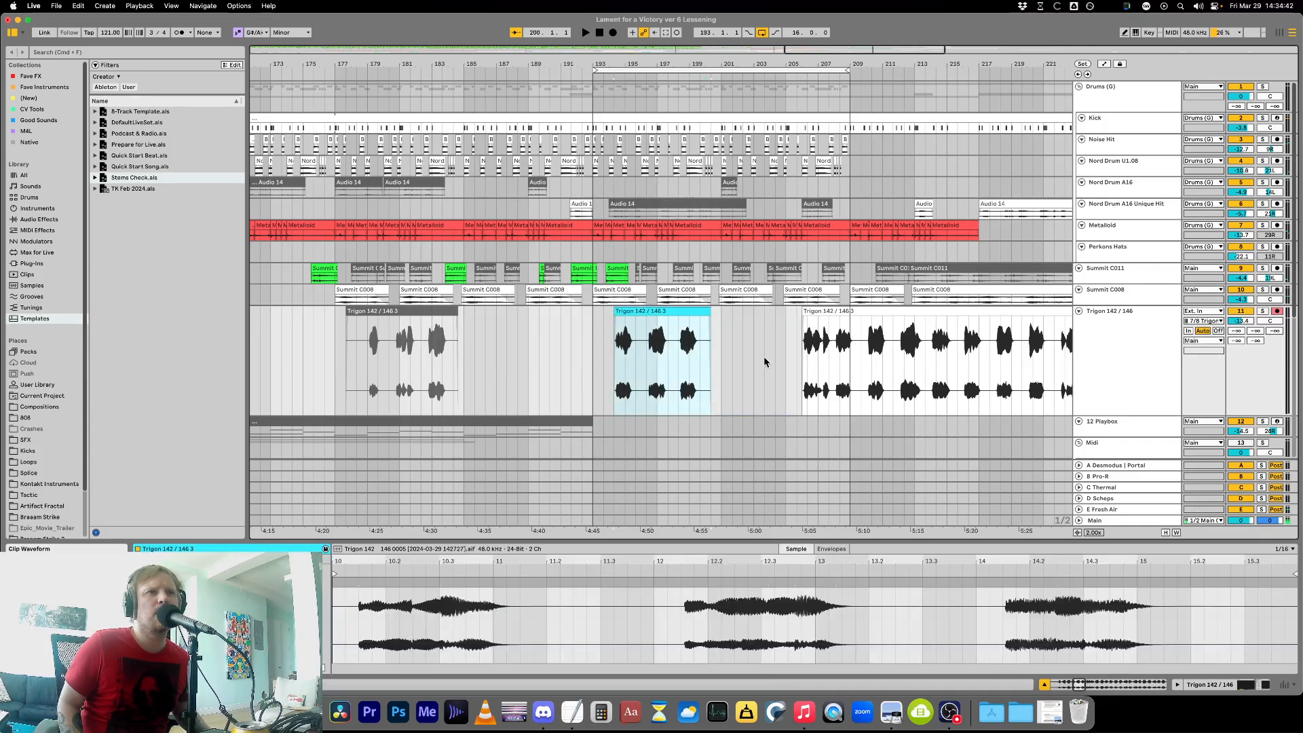
drag(841, 311, 733, 308)
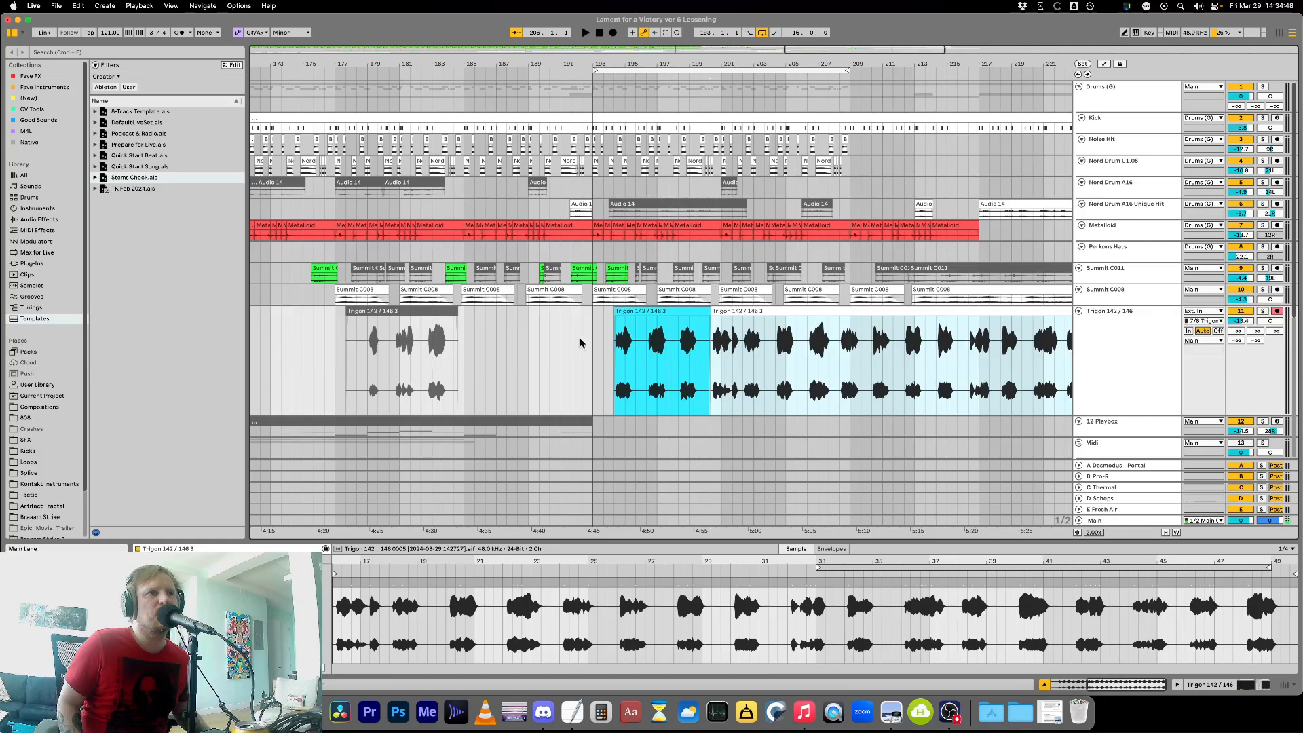
click(593, 343)
key(space)
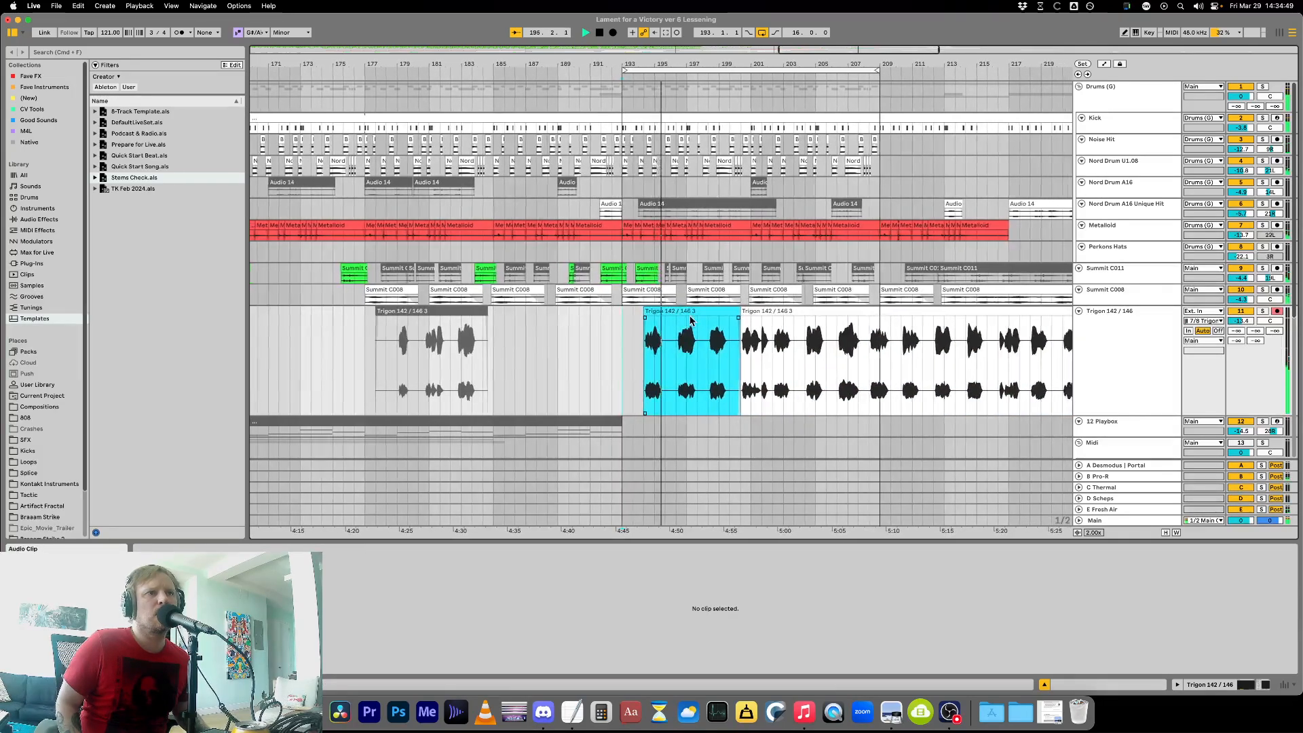
Undo the Trigon clip moves to inspect the original placement before the cyan clip, and redo them.
key(super+z)
key(super+z)
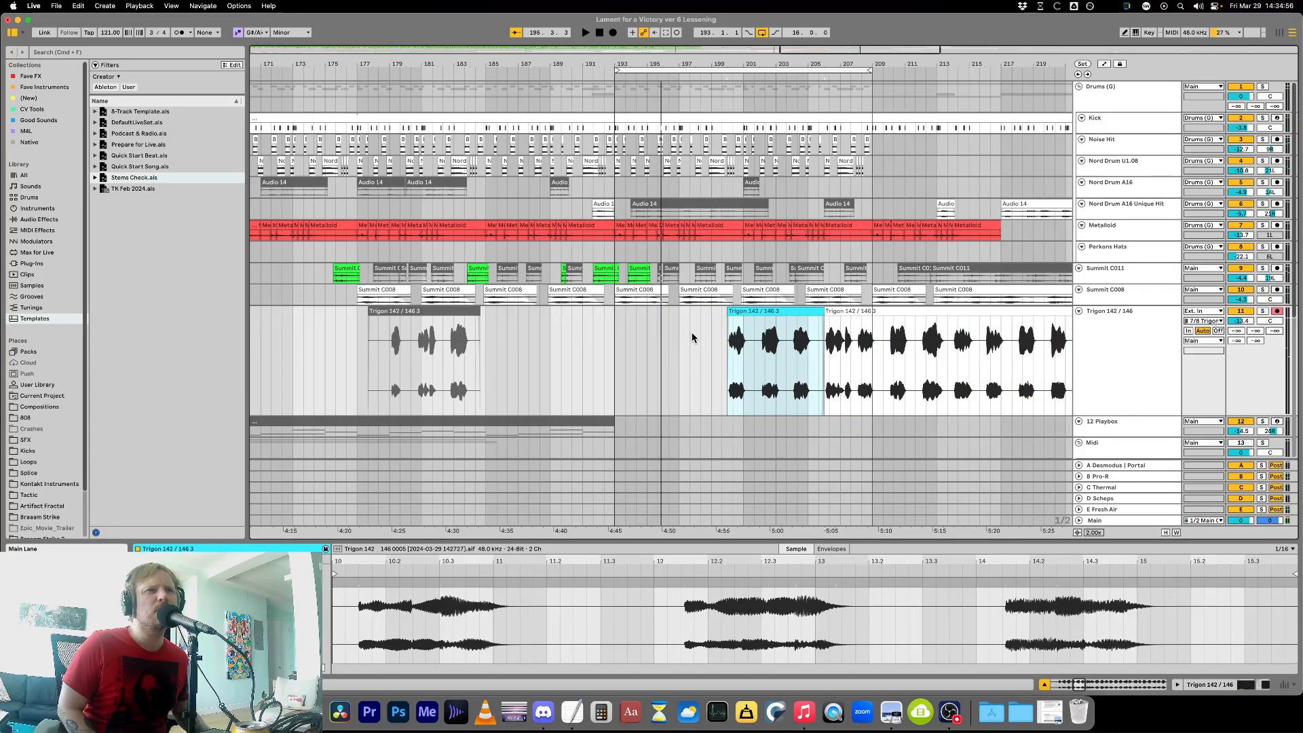
key(super+z)
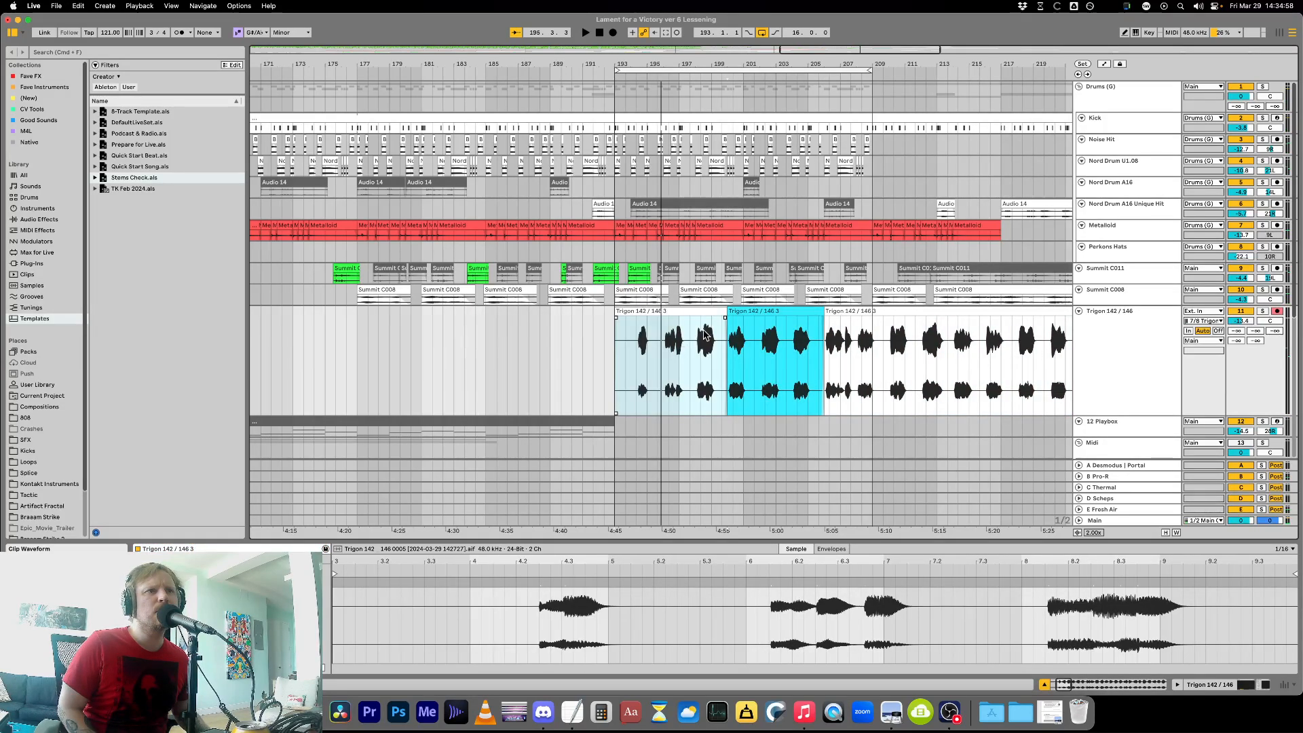
drag(680, 378, 721, 382)
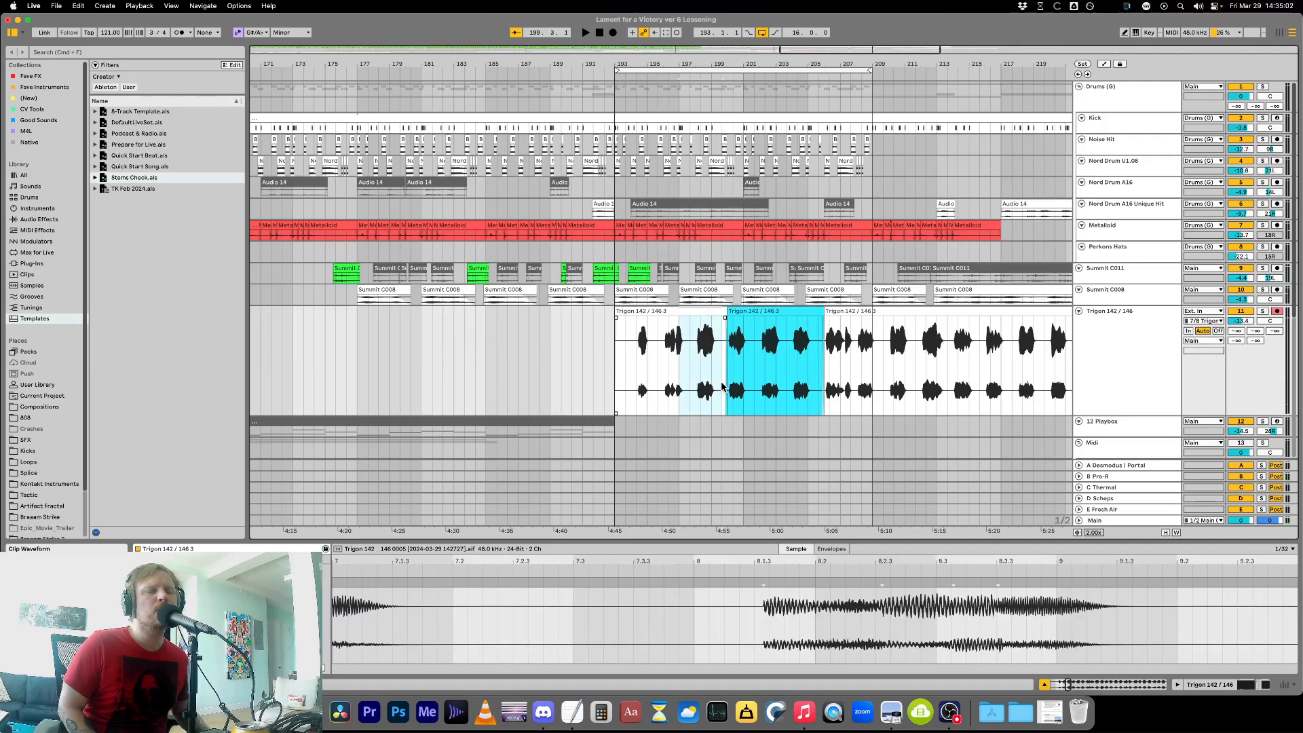
key(plus)
key(plus)
click(752, 346)
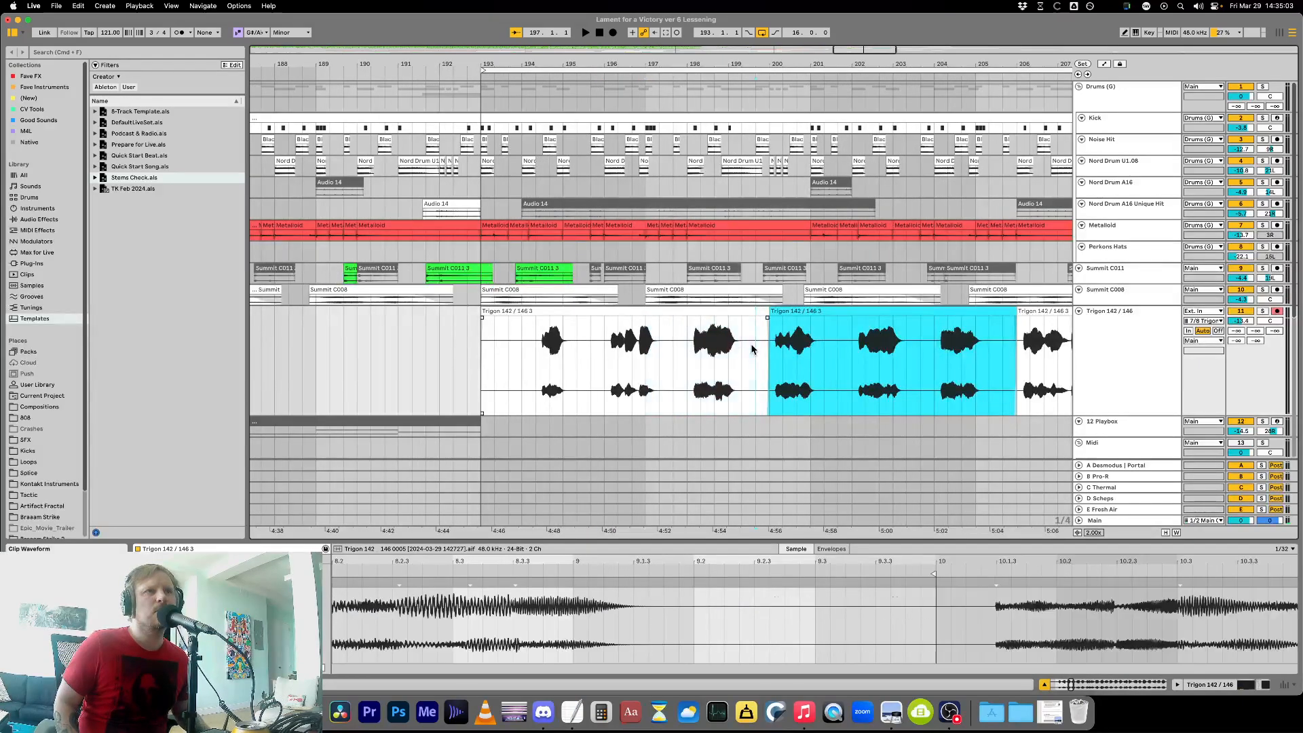
key(minus)
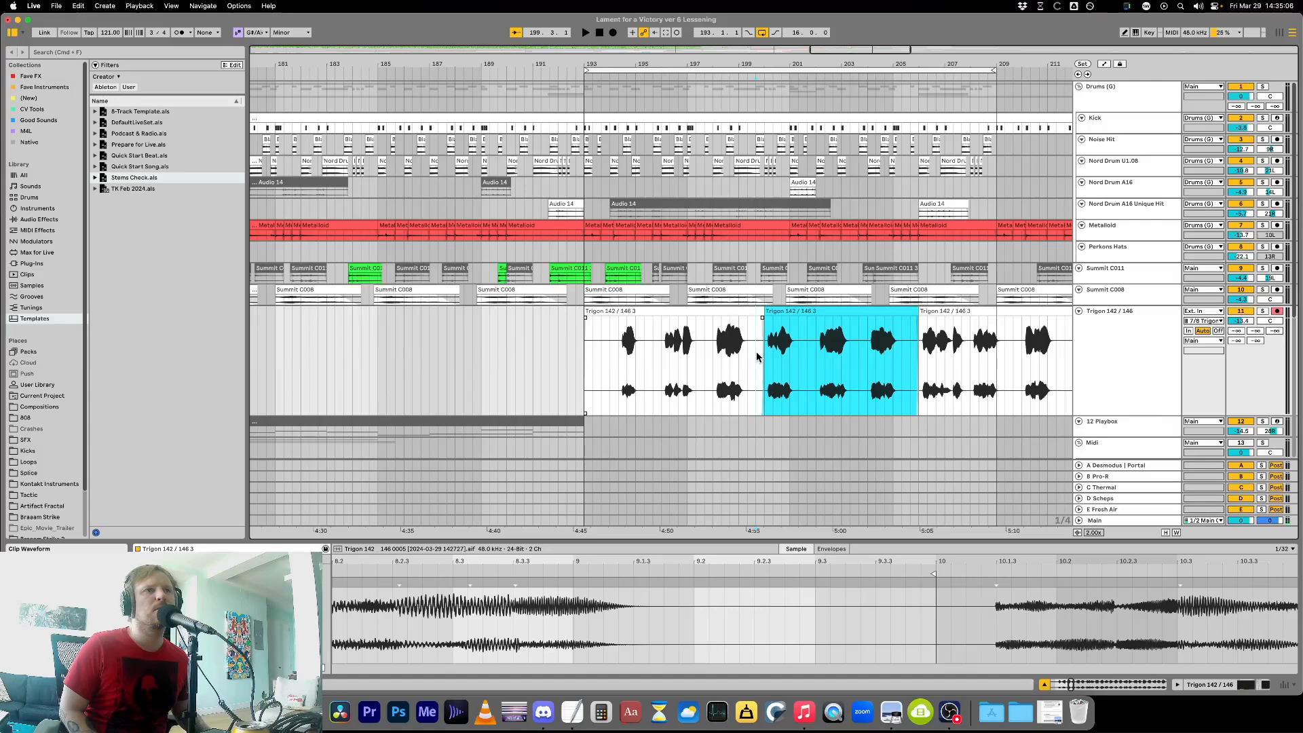
key(super+z)
key(super+z)
key(super+z)
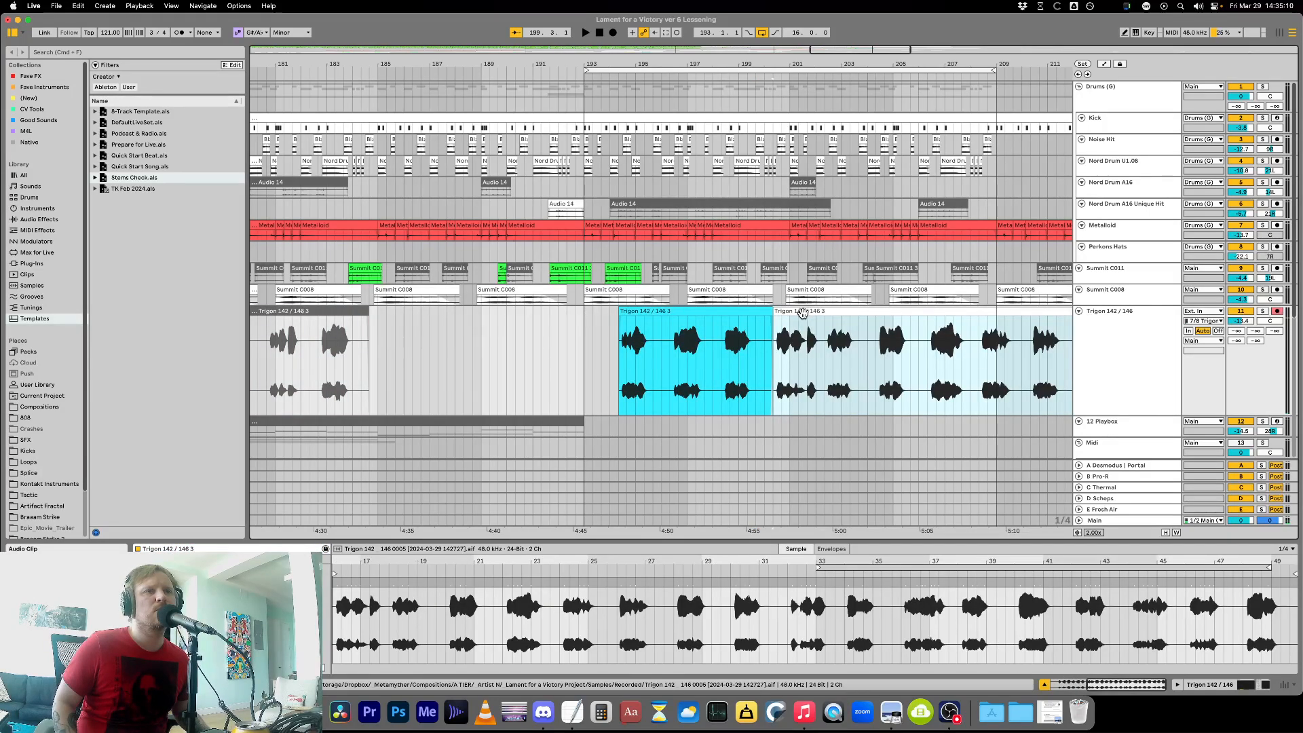
Reposition the cyan Trigon clip against playback from bar 193 so that it starts at bar 194.
mouse_move(803, 313)
mouse_down()
mouse_move(824, 326)
mouse_move(695, 311)
mouse_up()
click(586, 329)
key(space)
scroll(588, 332, up, 5)
click(751, 310)
click(618, 348)
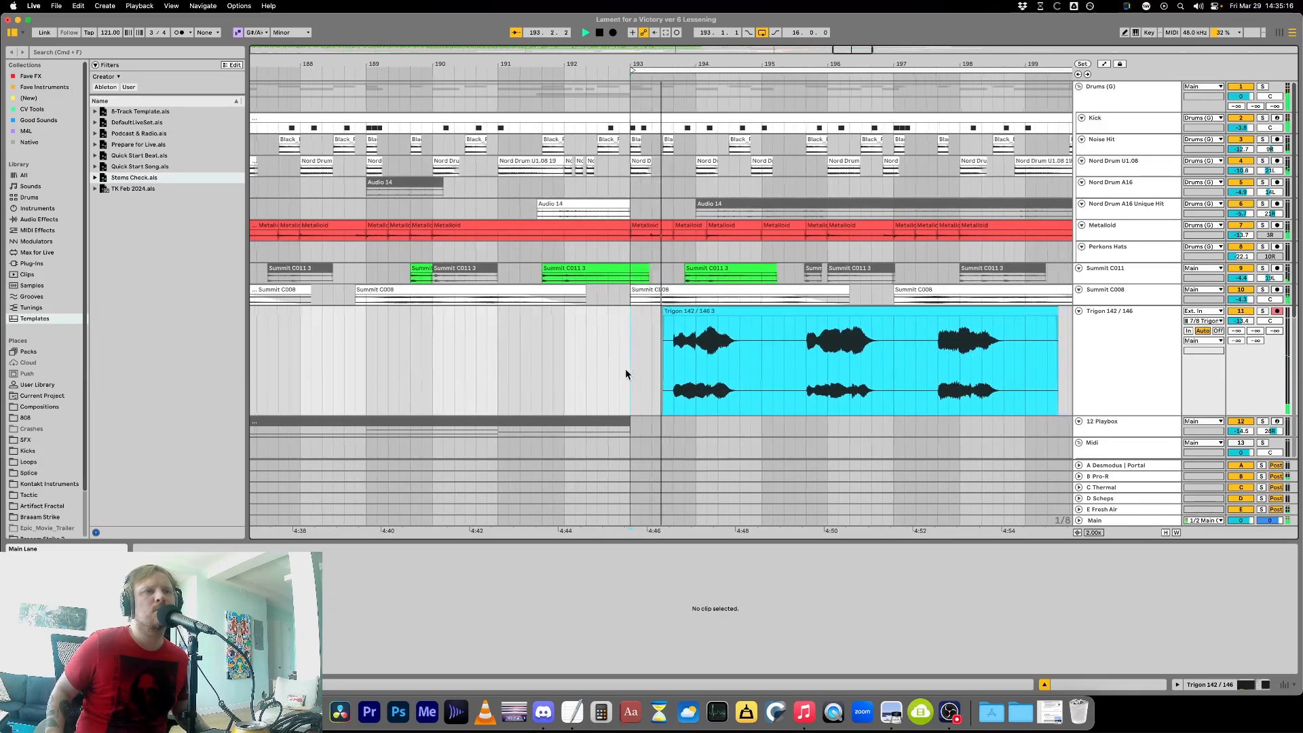
click(656, 310)
key(Right)
key(Right)
key(Right)
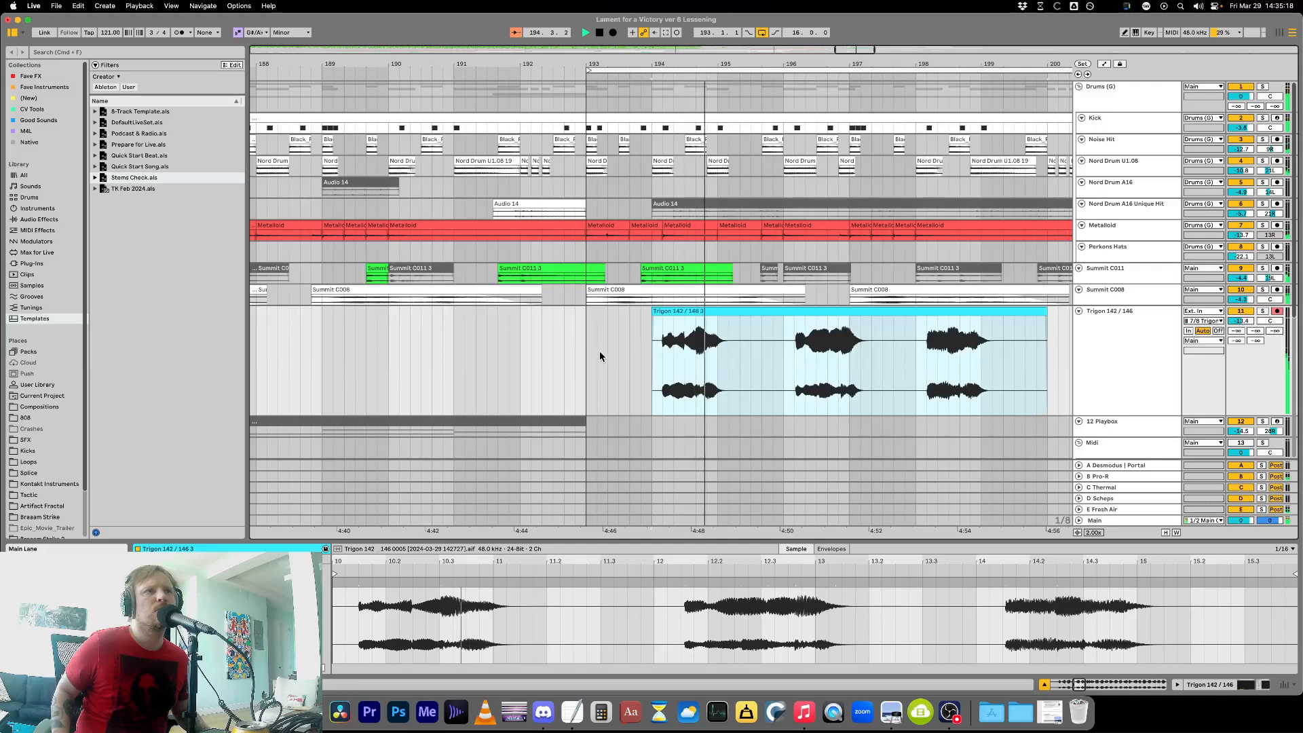
Play from bar 193 and move the following Trigon 142 / 146 clip to start at bar 200, directly after the cyan clip.
click(599, 354)
key(space)
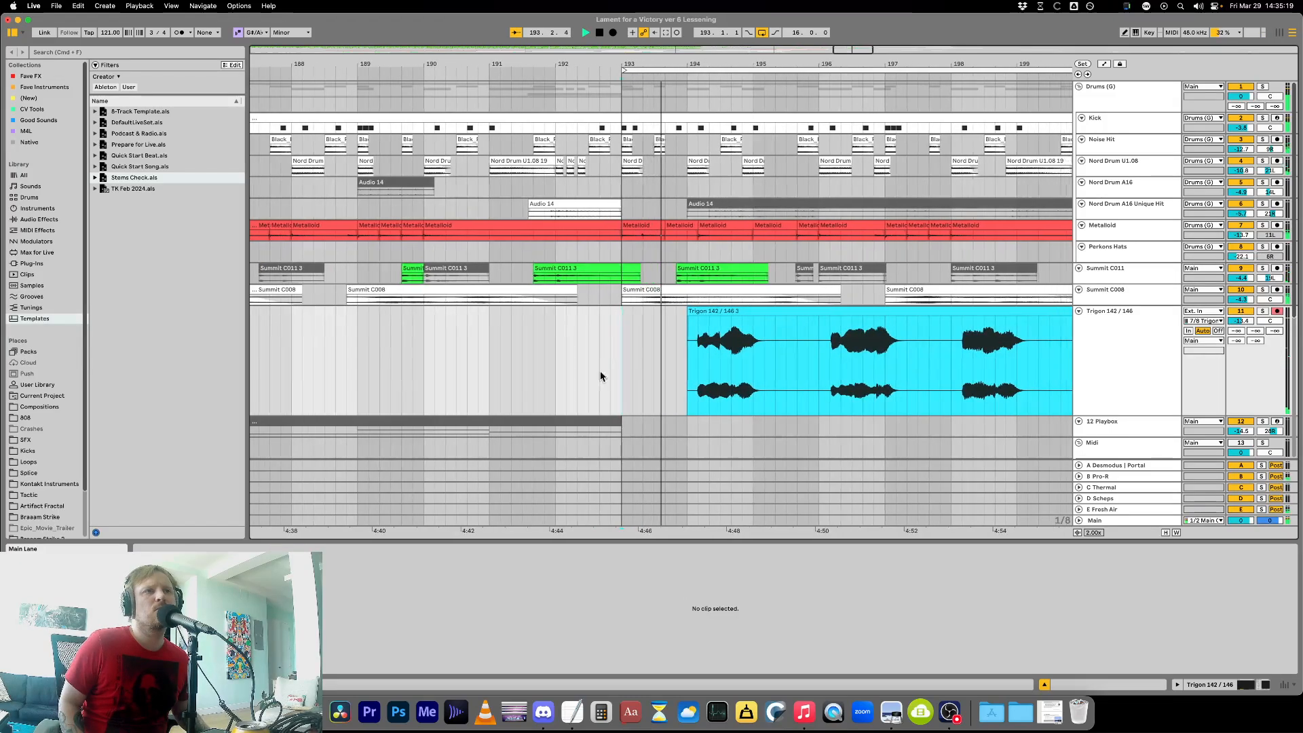
key(minus)
key(minus)
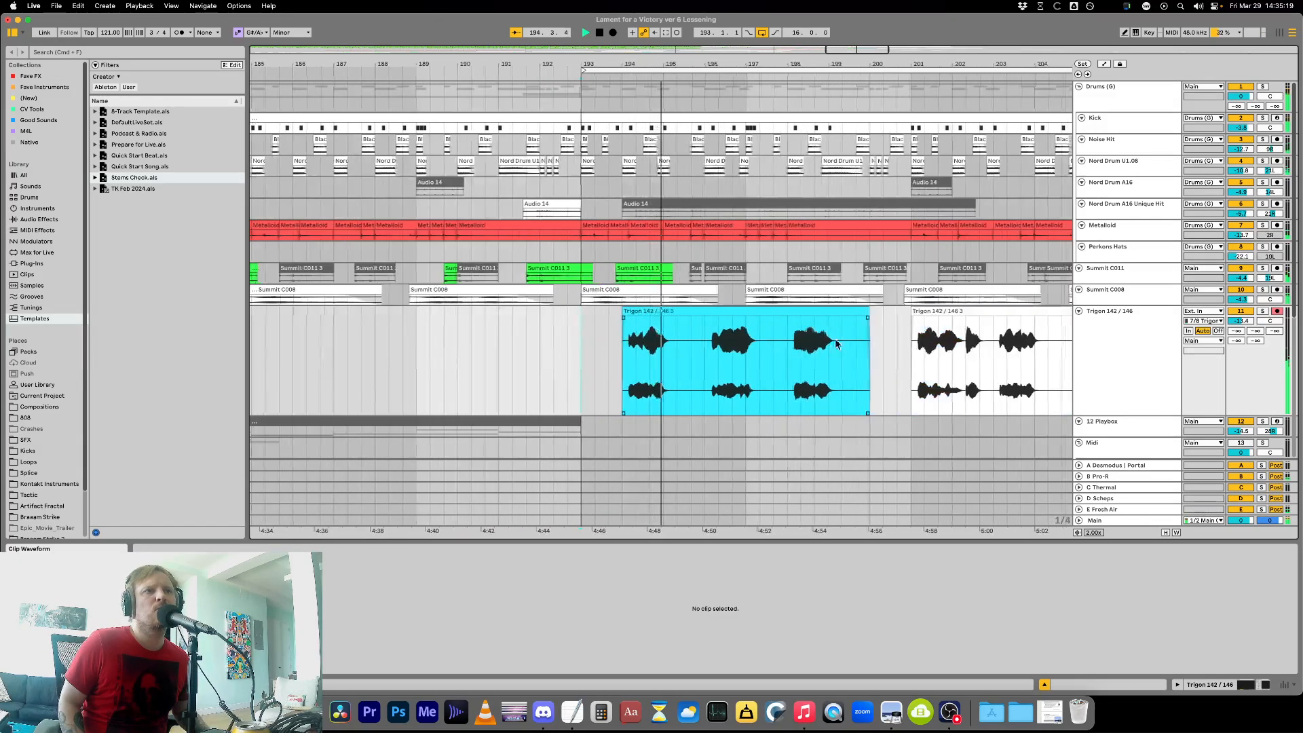
click(805, 351)
drag(822, 312, 799, 313)
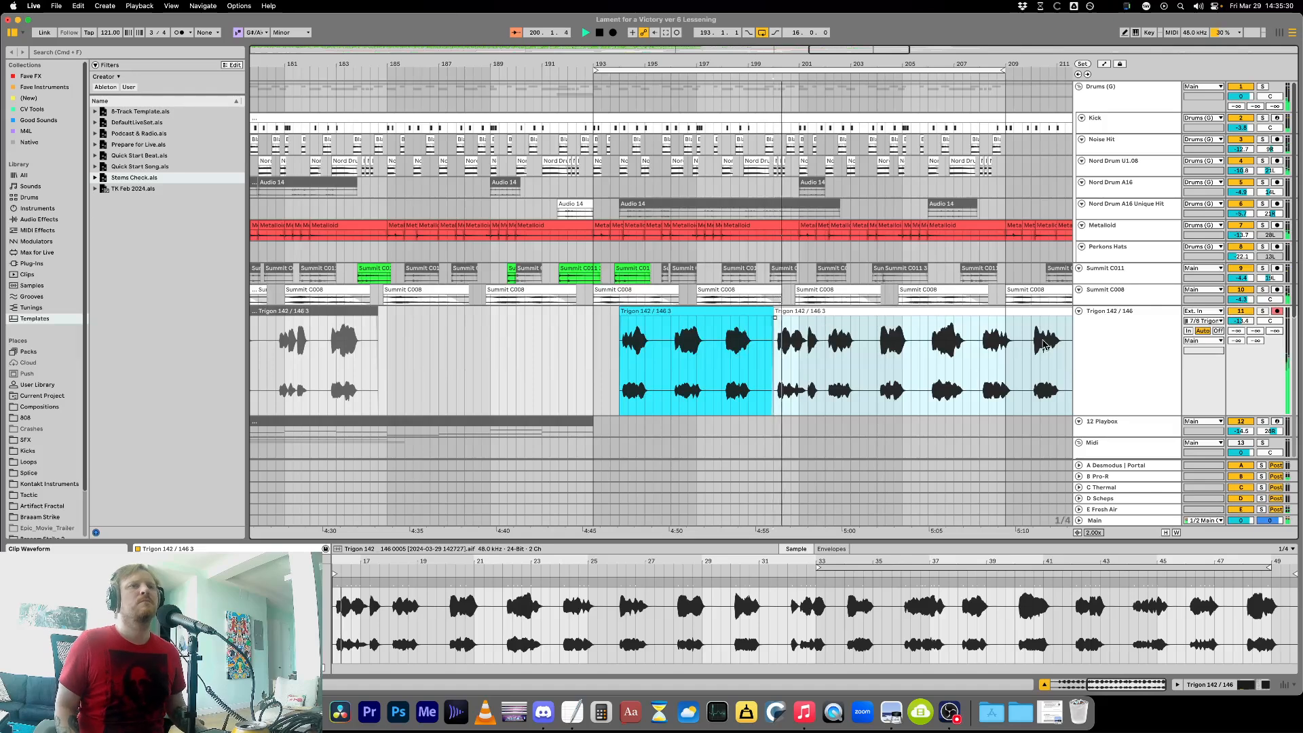
Delete the Trigon 142 / 146 audio between bars 200 and 202, directly after the cyan clip.
click(826, 363)
drag(826, 364, 775, 363)
key(Delete)
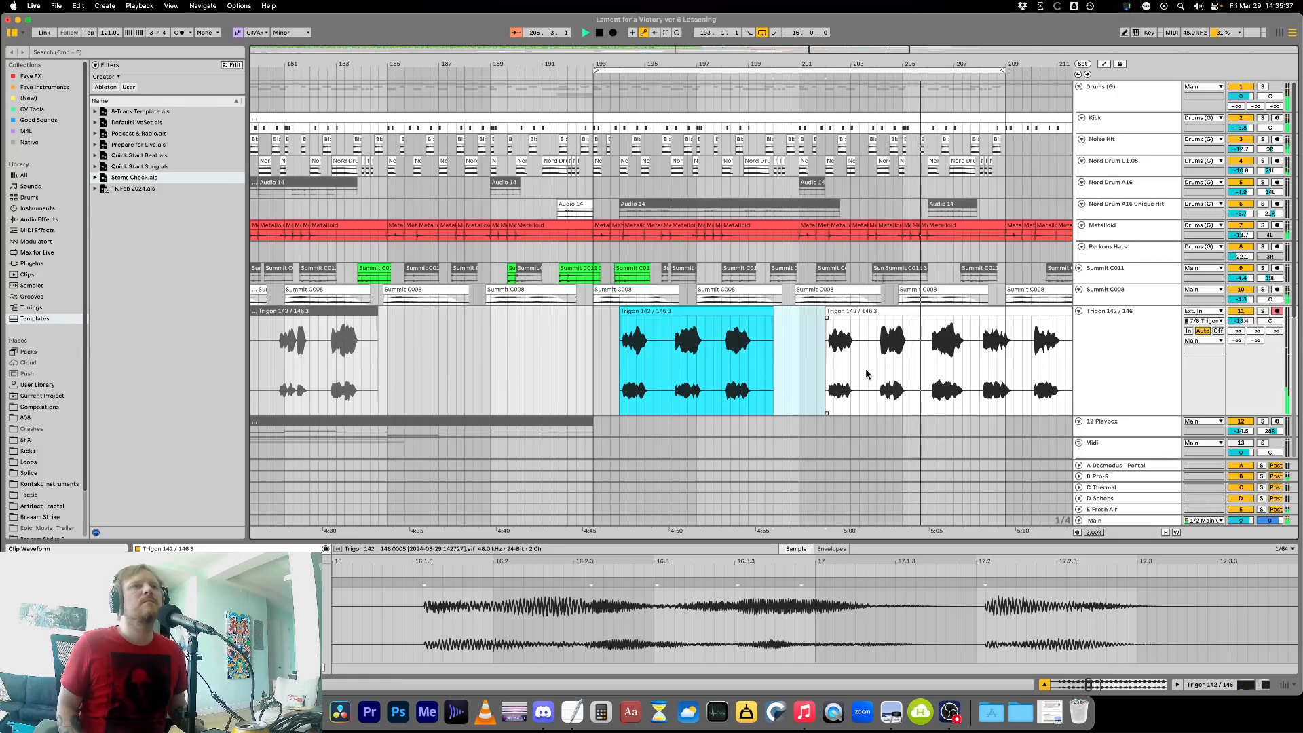
Turn off the arrangement loop so that playback continues past bar 209.
click(971, 373)
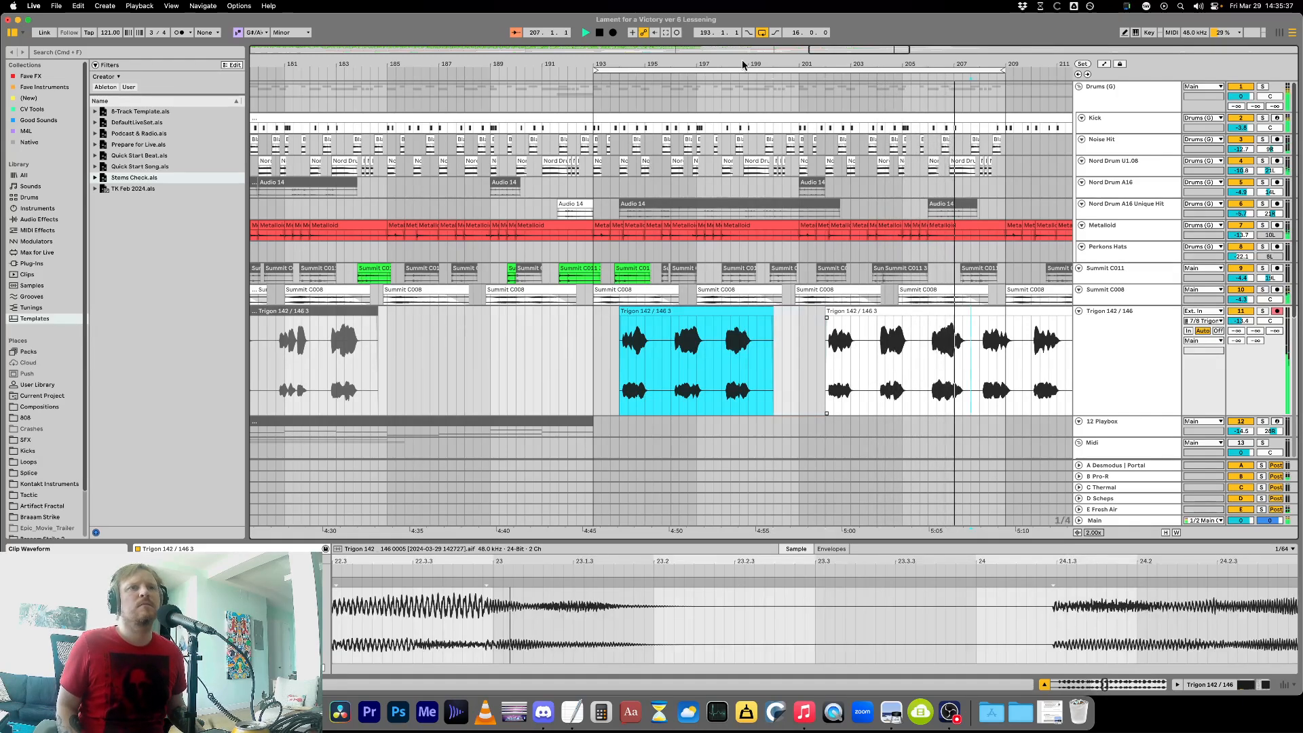
key(plus)
key(minus)
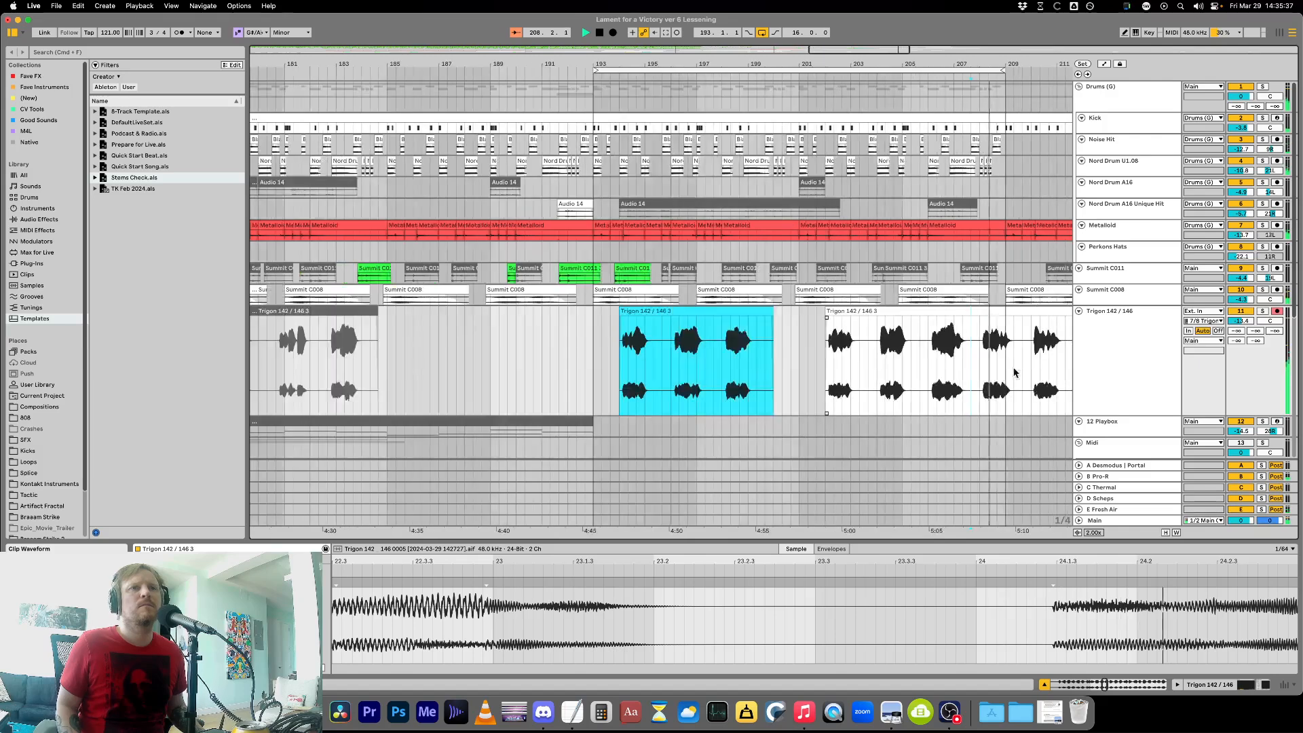
key(super+l)
key(minus)
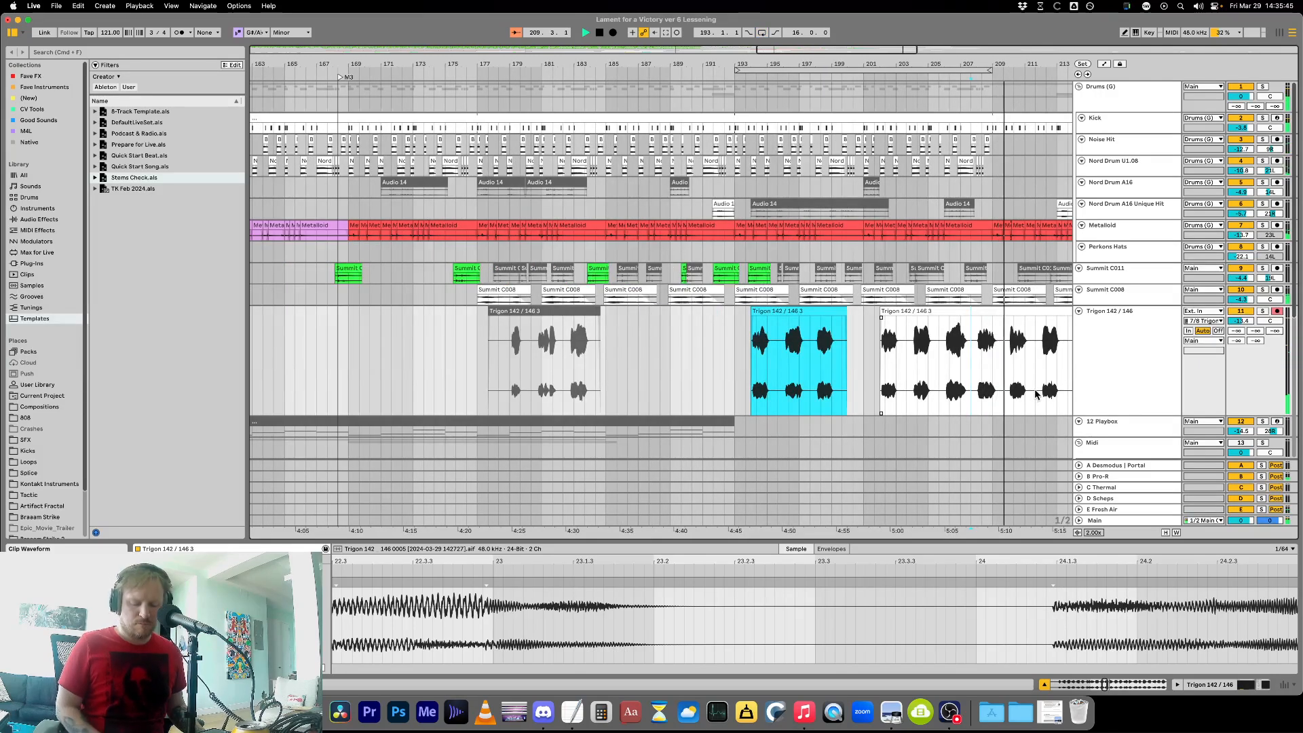
Deactivate the Audio 14 clip at bar 213 on the Nord Drum A16 Unique Hit track.
key(alt+shift+f)
click(643, 380)
key(plus)
key(plus)
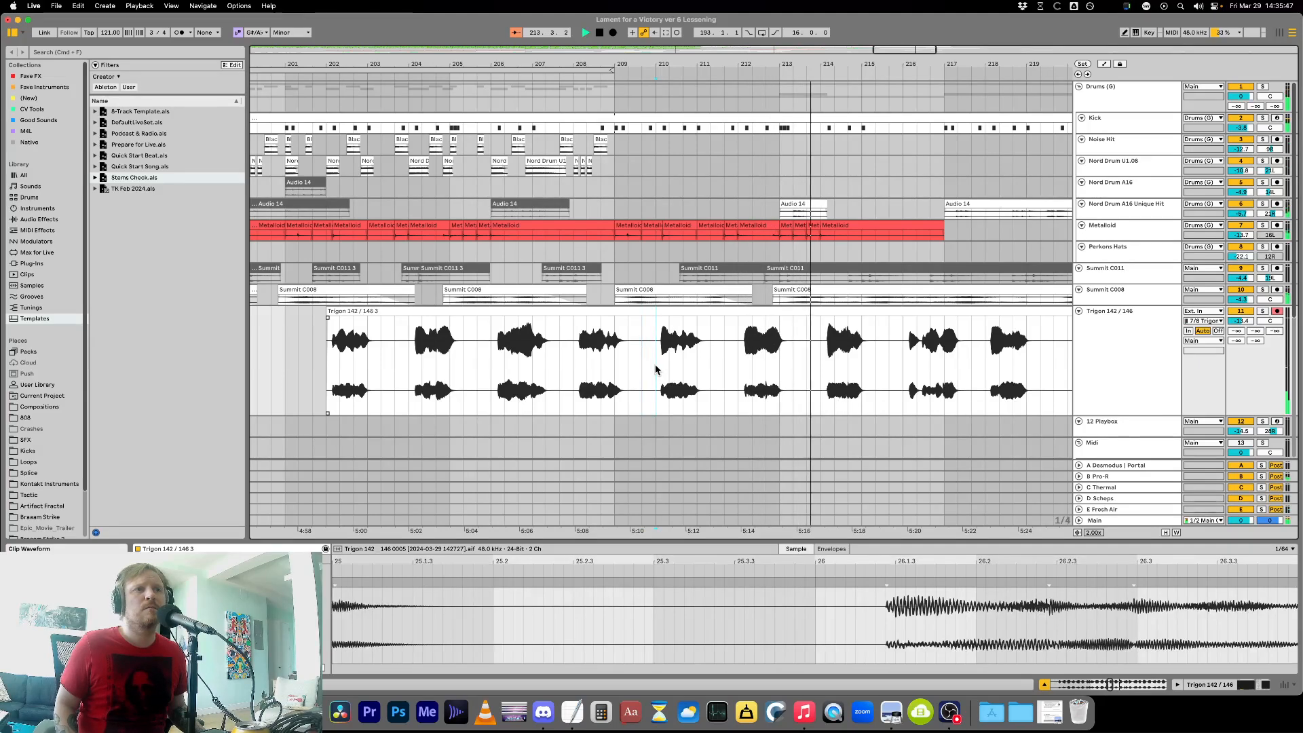
click(781, 209)
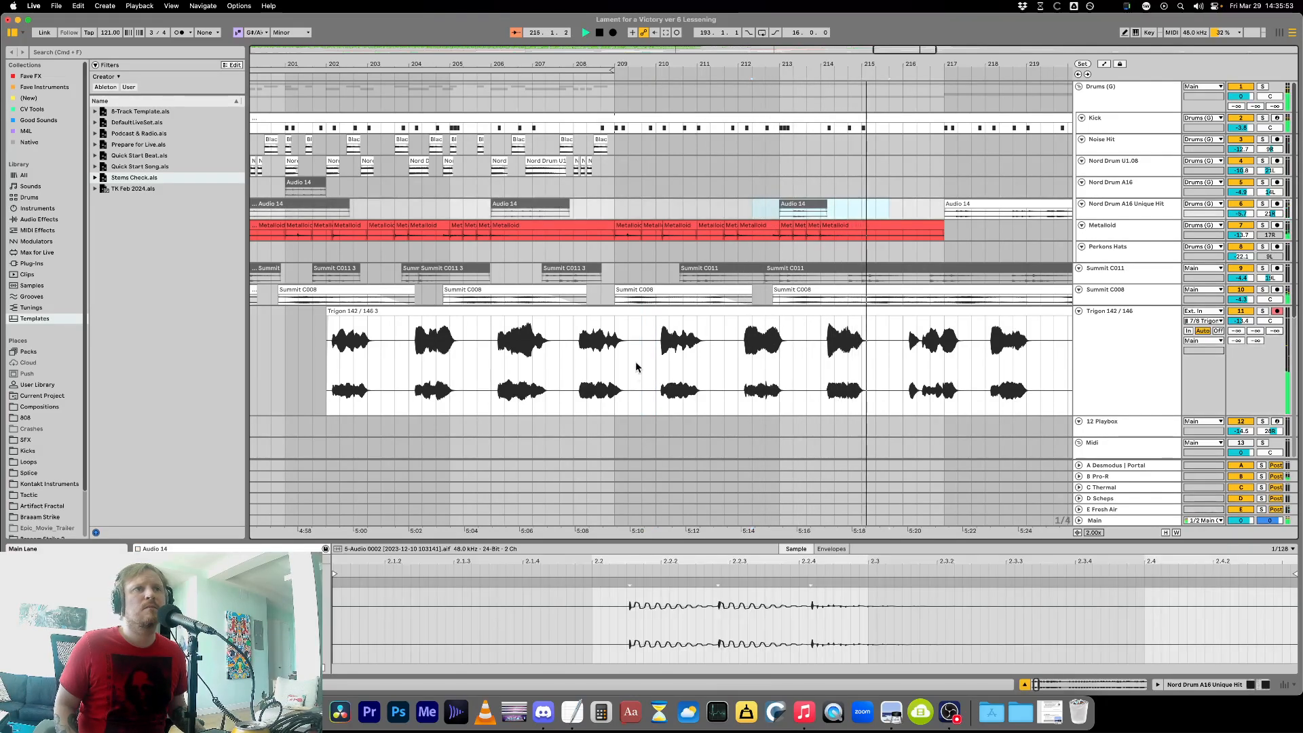
Delete the phrase between bars 216 and 218 from the Trigon 142 / 146 clip.
click(657, 370)
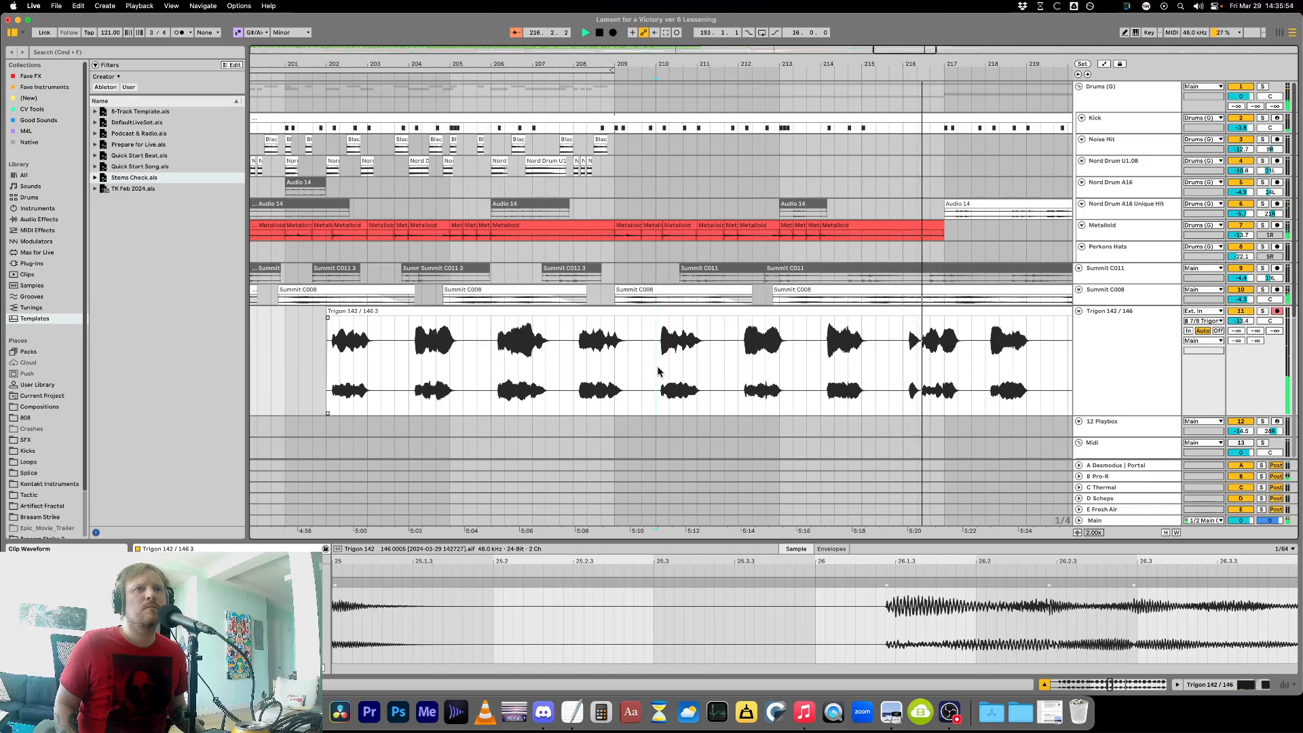
drag(914, 372, 974, 372)
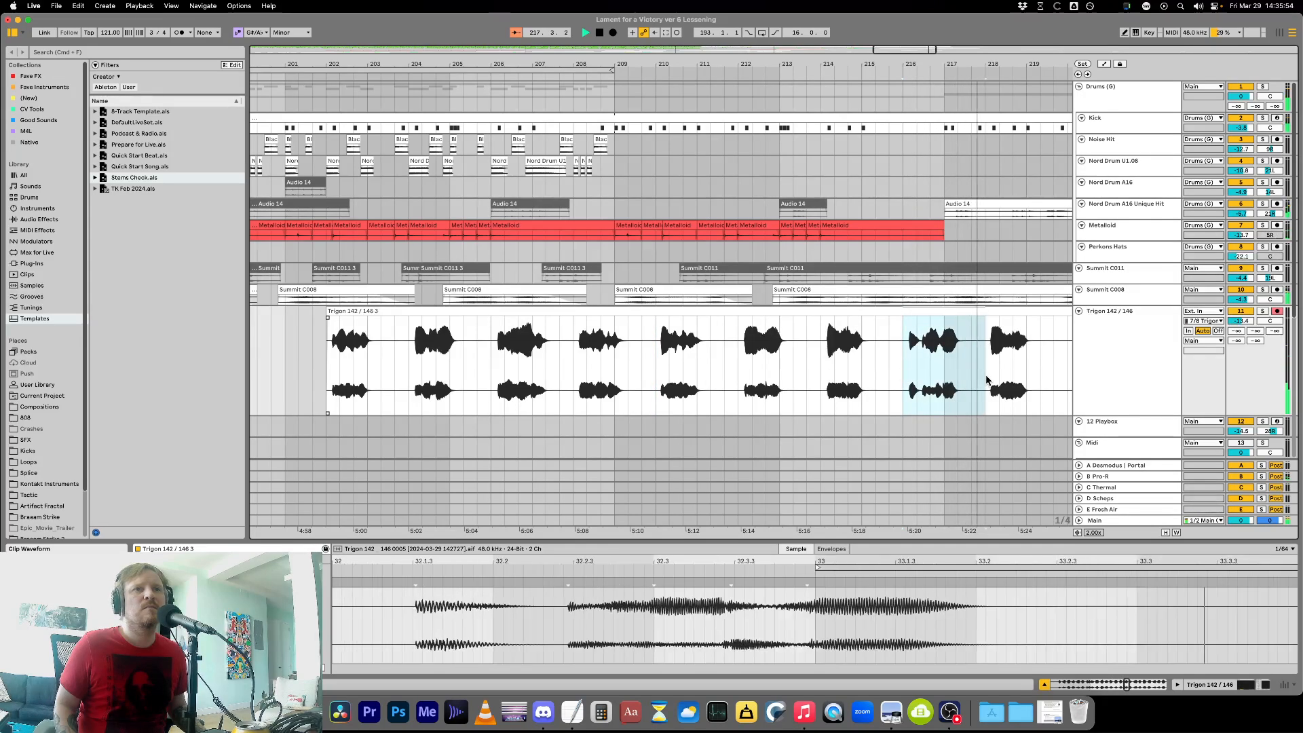
key(Delete)
Split bars 210 to 216 of the Trigon take into a separate clip and color it cyan.
click(654, 384)
key(space)
drag(653, 384, 911, 377)
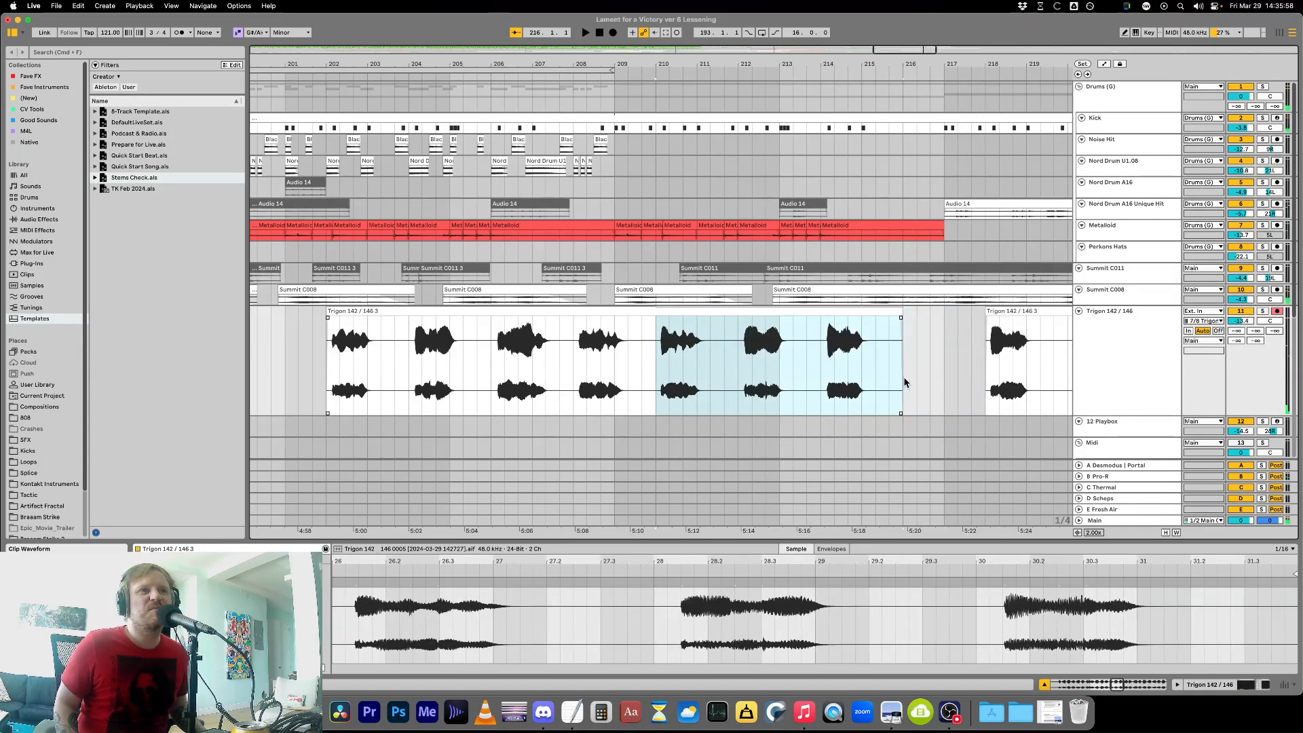
scroll(779, 334, down, 2)
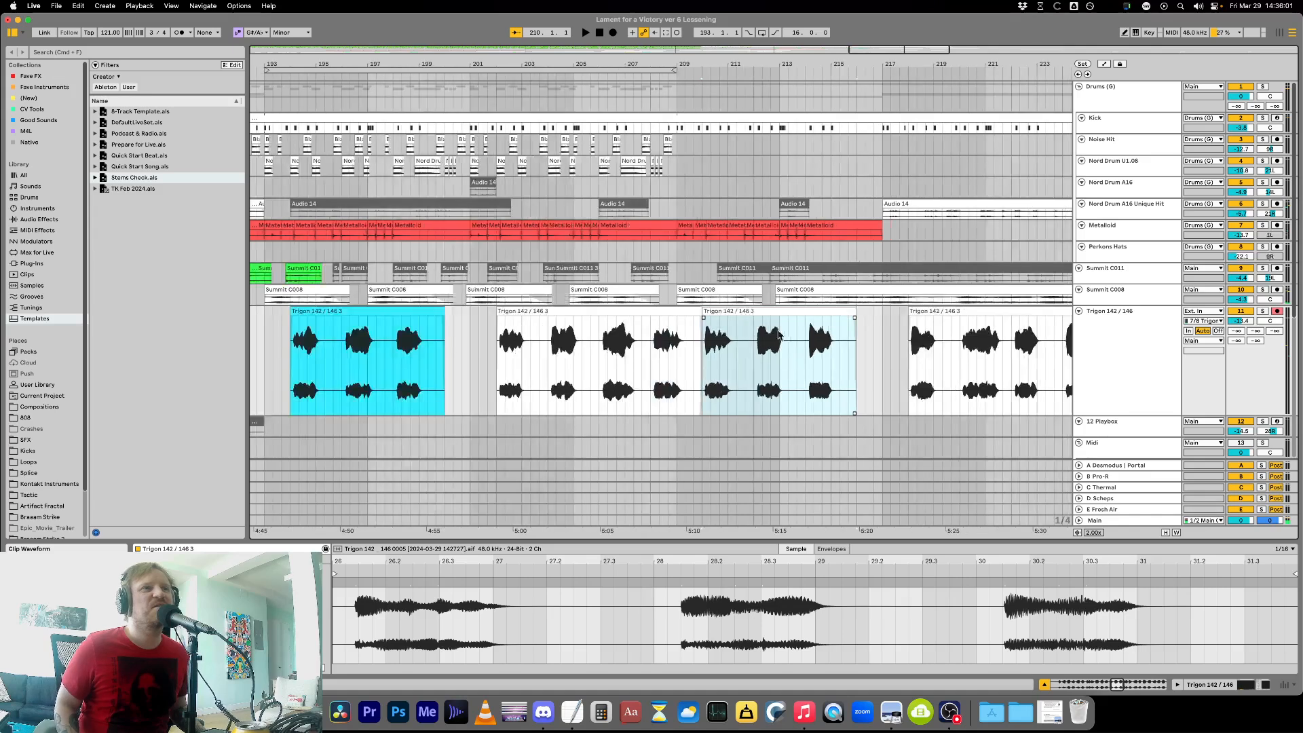
right_click(764, 312)
click(843, 586)
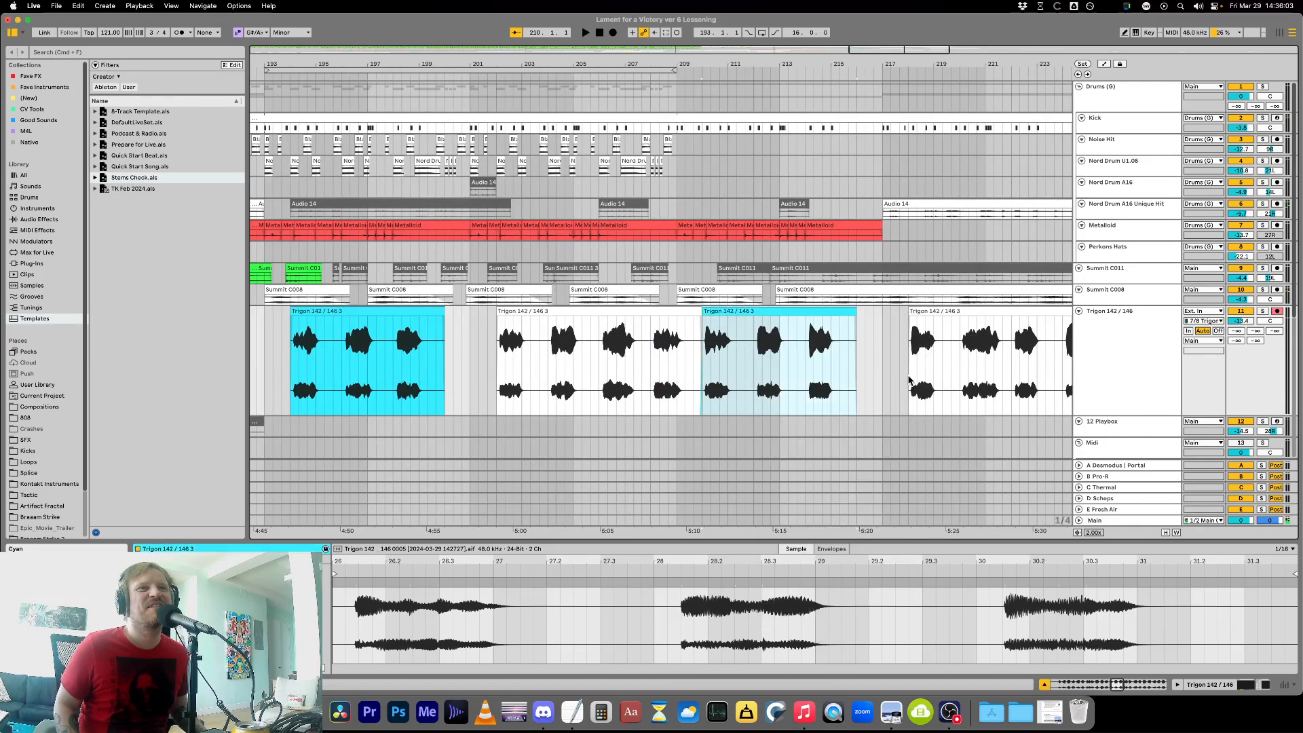
Check the gap after the first cyan clip, and play the remaining Trigon clip from bar 218 for a replacement phrase.
drag(448, 349, 473, 358)
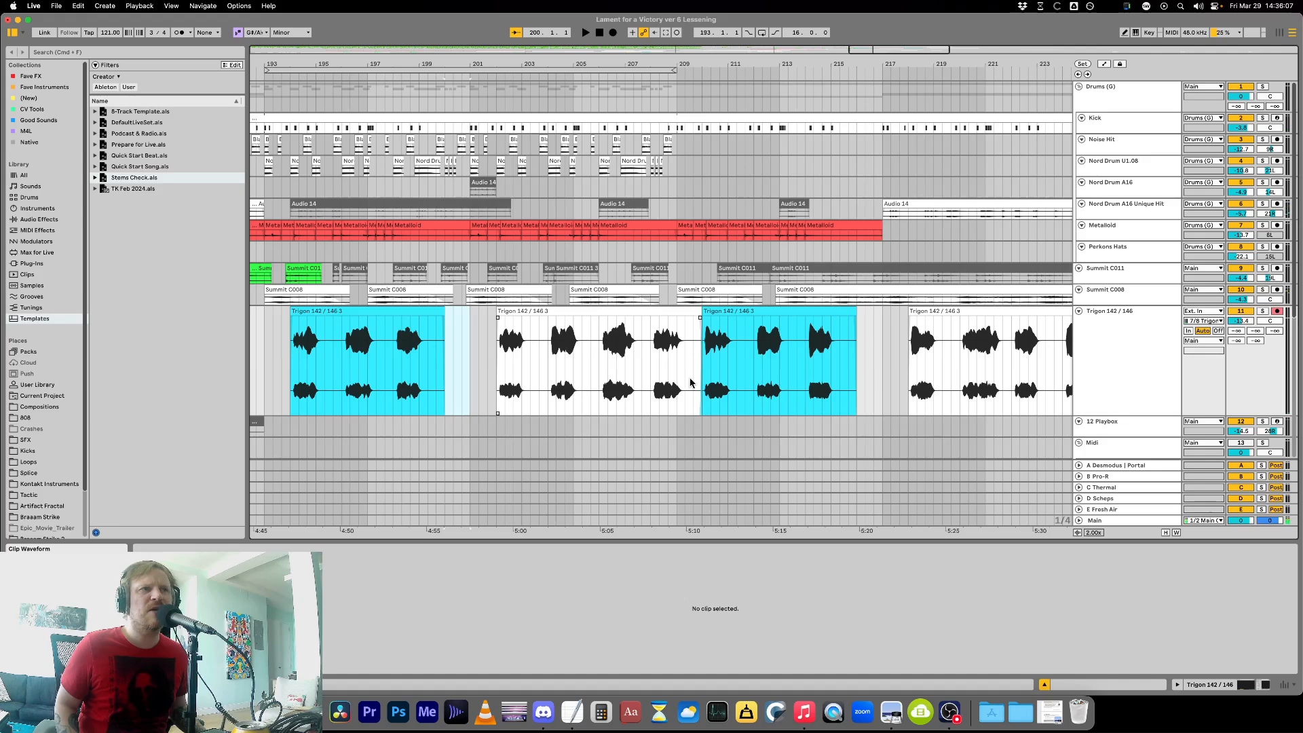
click(950, 311)
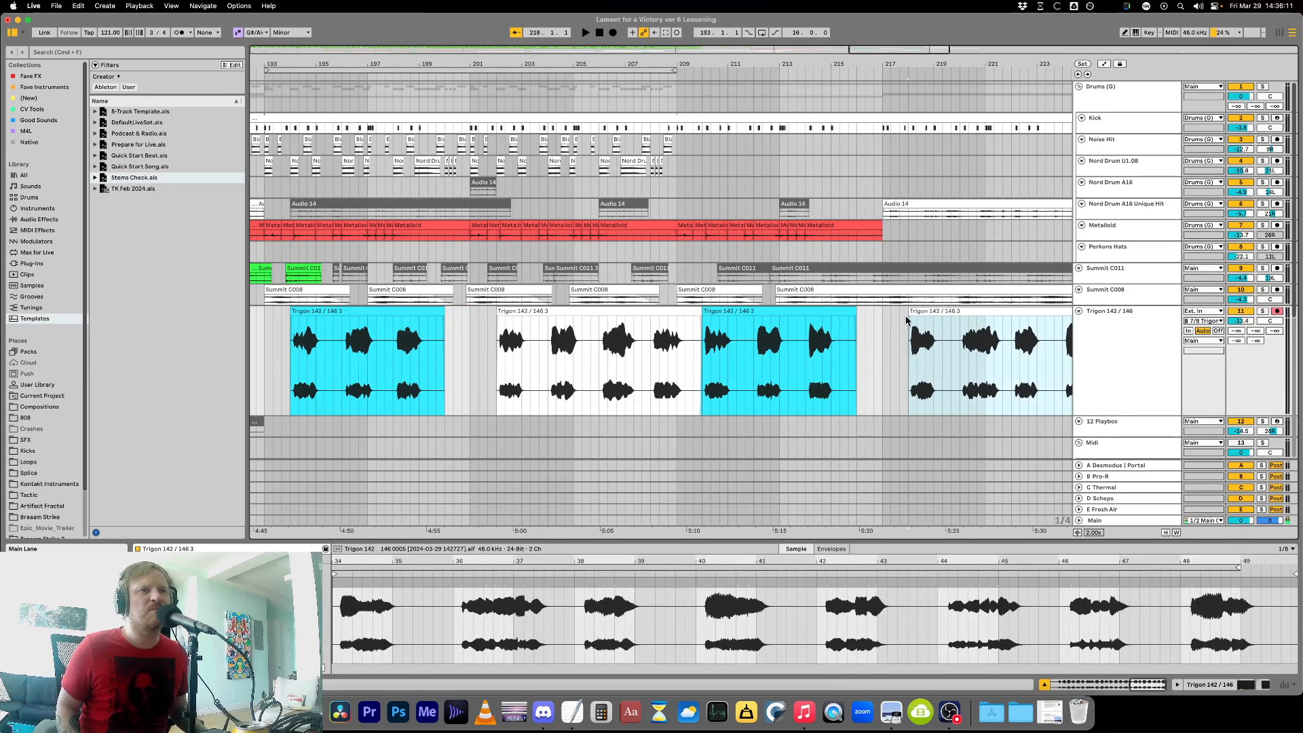
key(space)
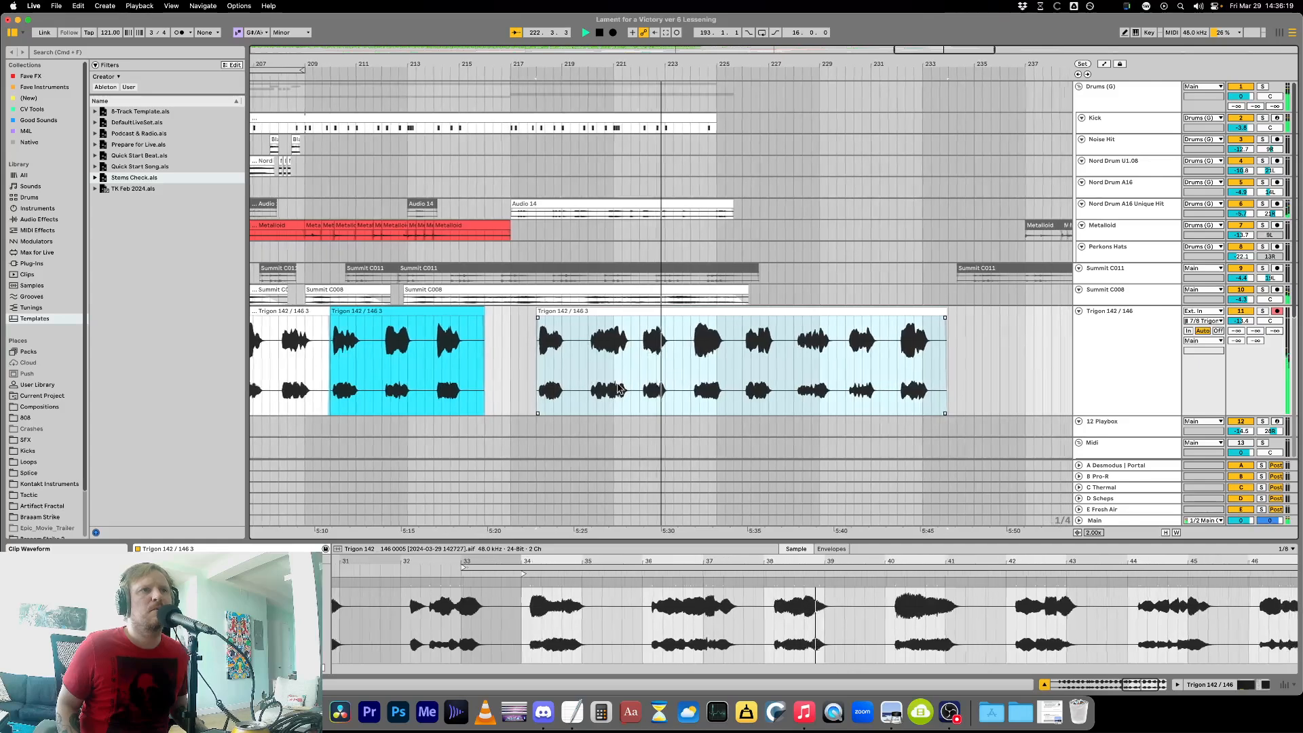
Split bars 220 to 222 out of the last Trigon clip and move that phrase to bar 200, directly after the cyan clip.
drag(641, 373, 666, 376)
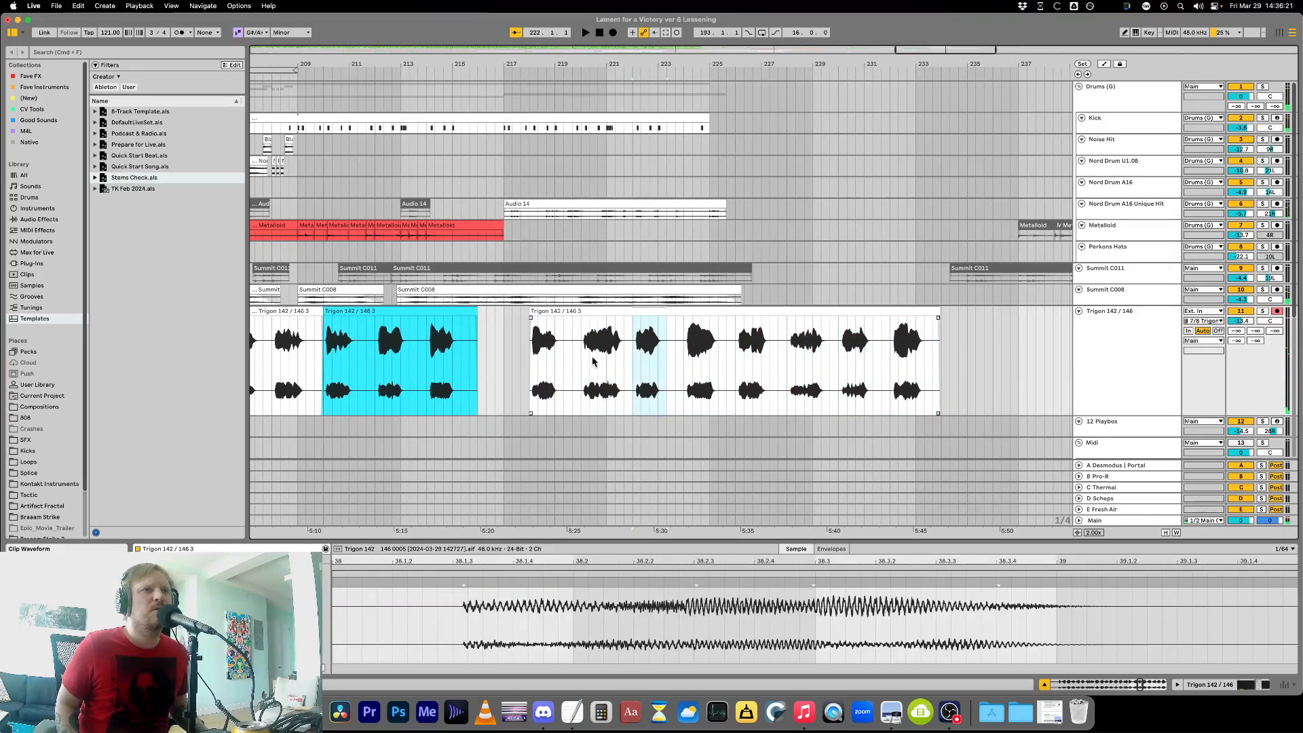
drag(584, 361, 632, 367)
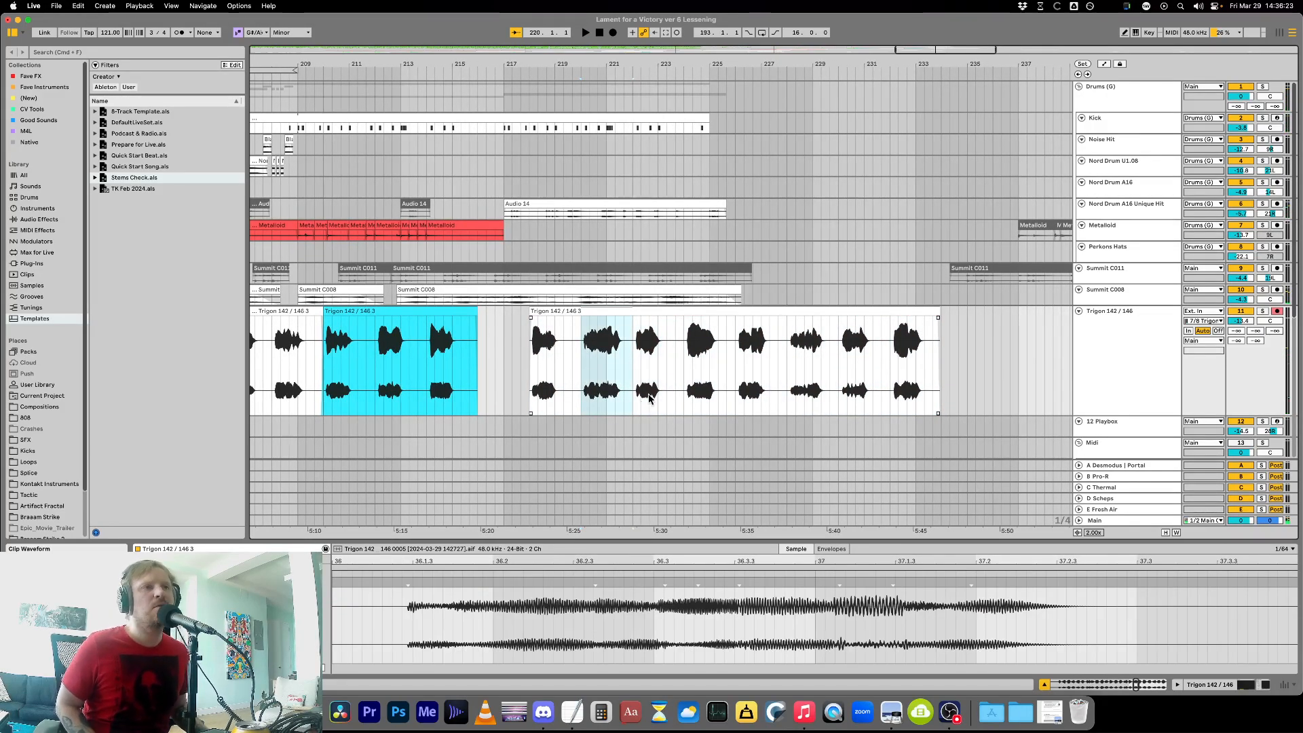
key(super+e)
key(minus)
key(minus)
mouse_move(416, 333)
mouse_down()
mouse_move(432, 329)
mouse_move(404, 324)
mouse_up()
Play from bar 199 to hear how the phrase placed at bar 200 fits between its neighbouring Trigon clips.
click(377, 373)
key(plus)
key(plus)
key(plus)
click(424, 372)
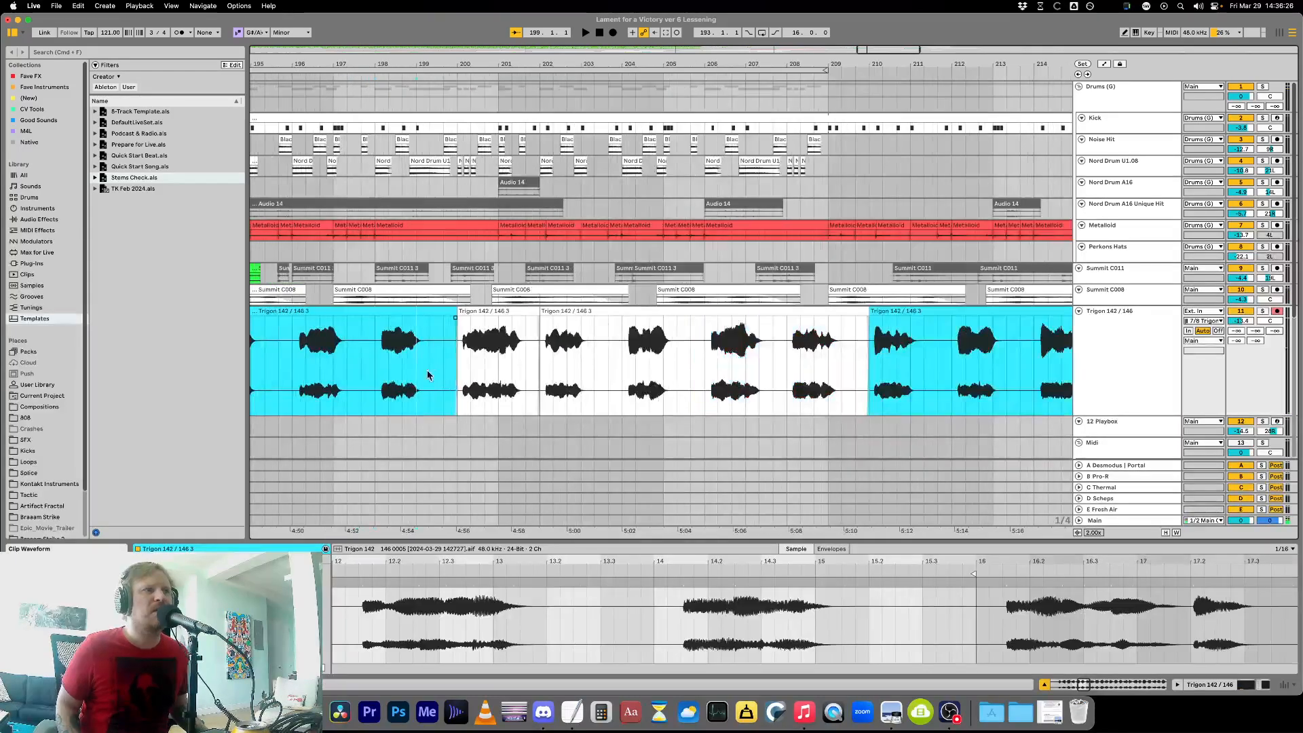
key(space)
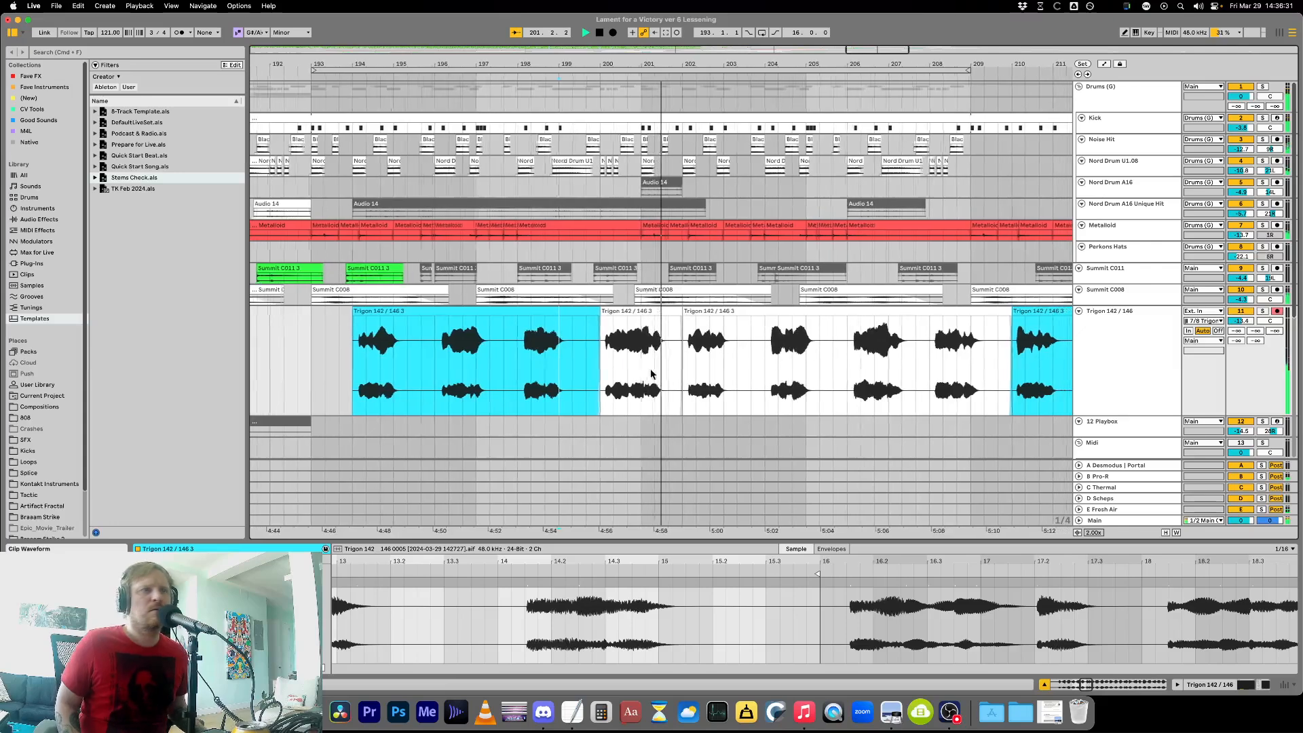
key(plus)
key(plus)
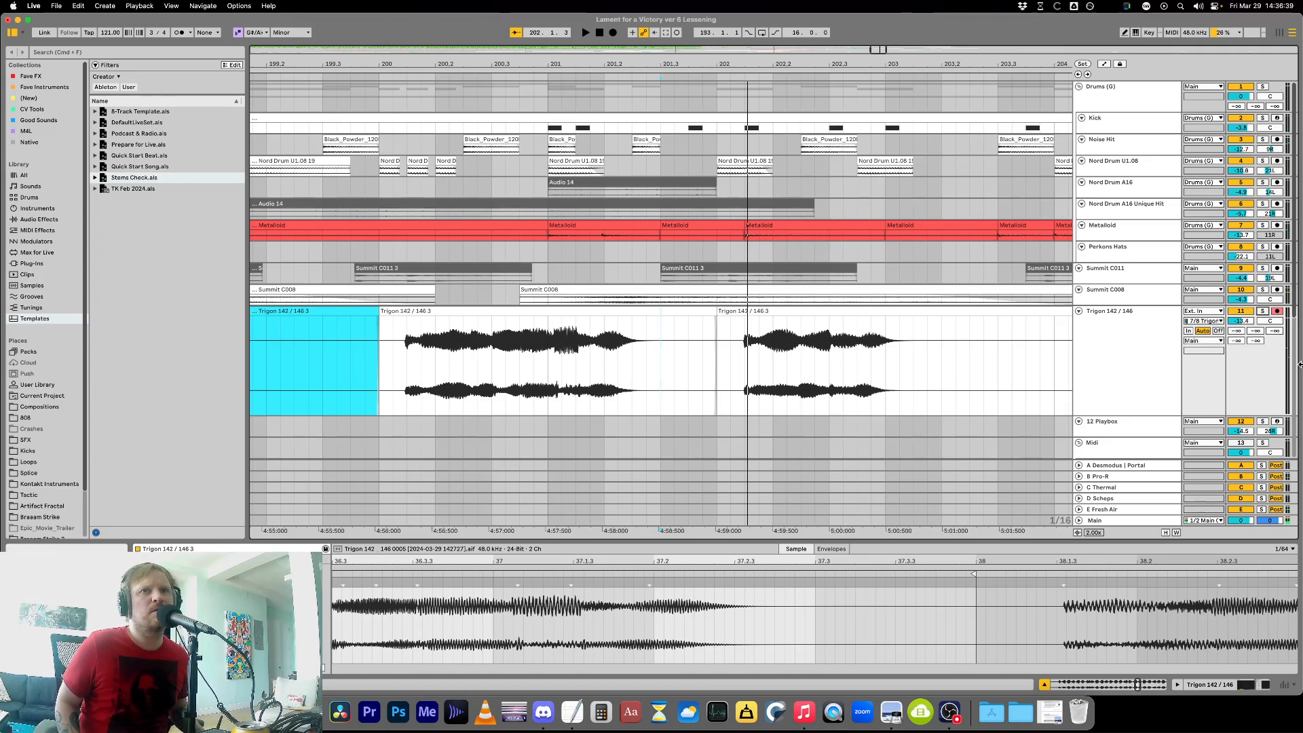
Solo the Trigon 142 / 146 track and play the phrase at bar 200 on its own.
scroll(1292, 427, down, 5)
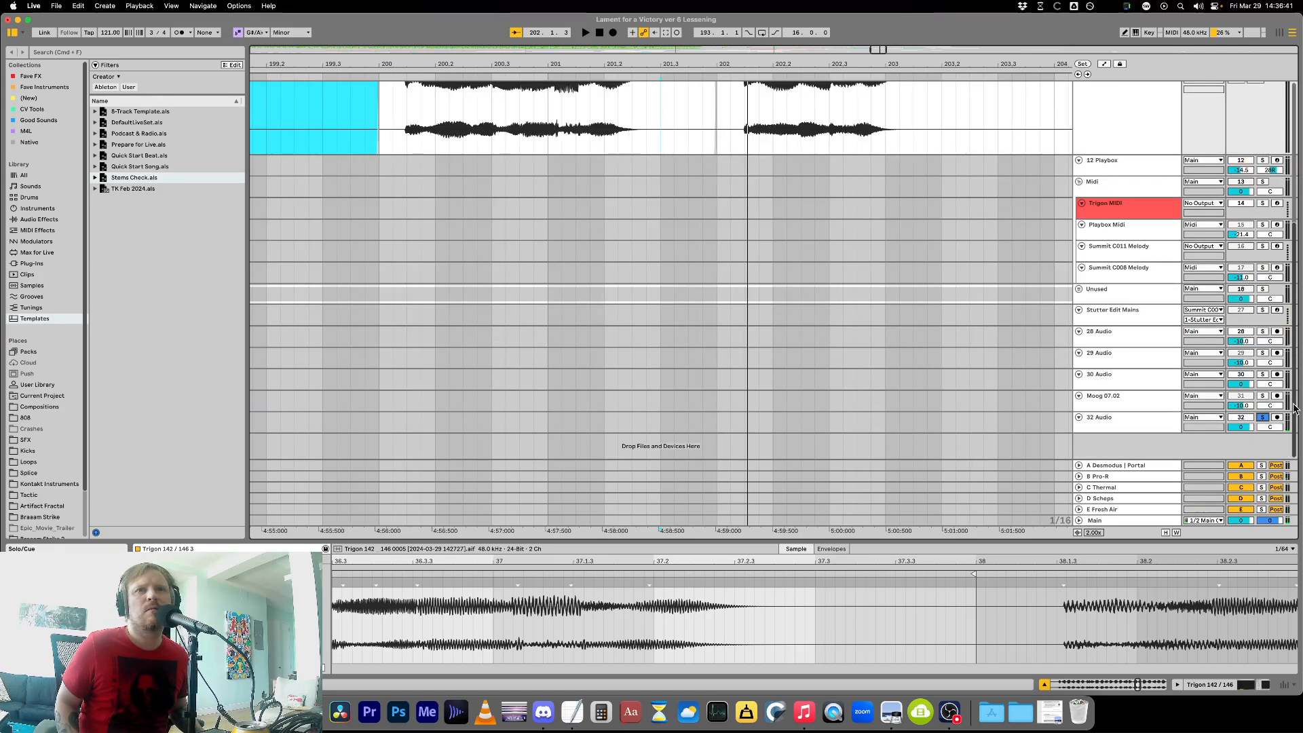
scroll(1294, 408, up, 4)
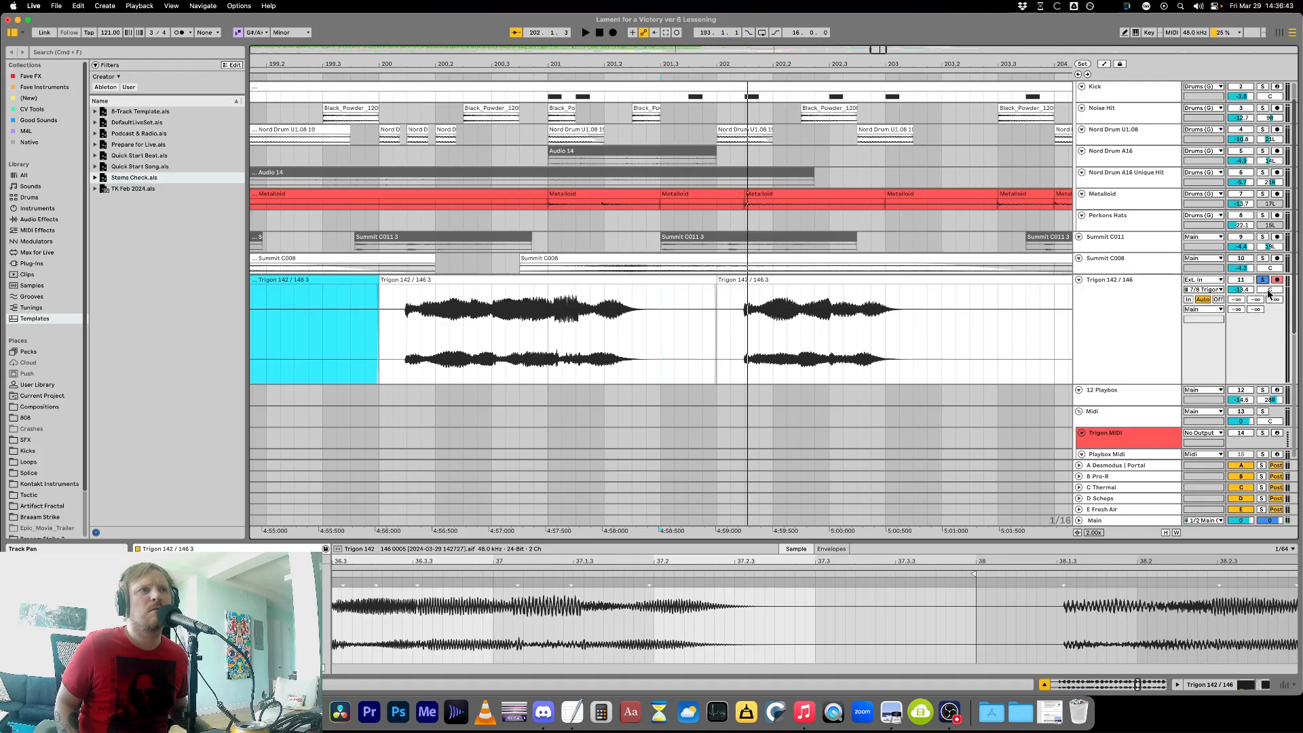
click(1256, 339)
key(space)
key(space)
key(minus)
key(minus)
key(minus)
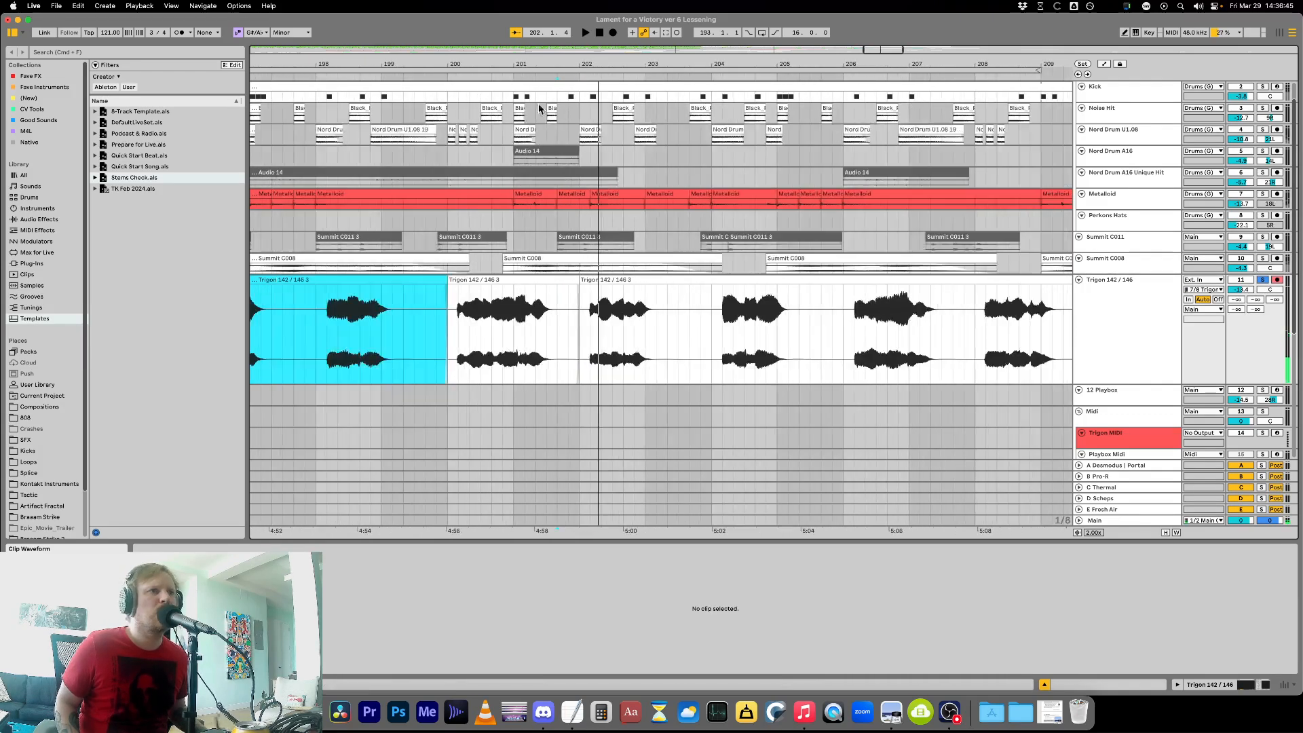
key(minus)
key(space)
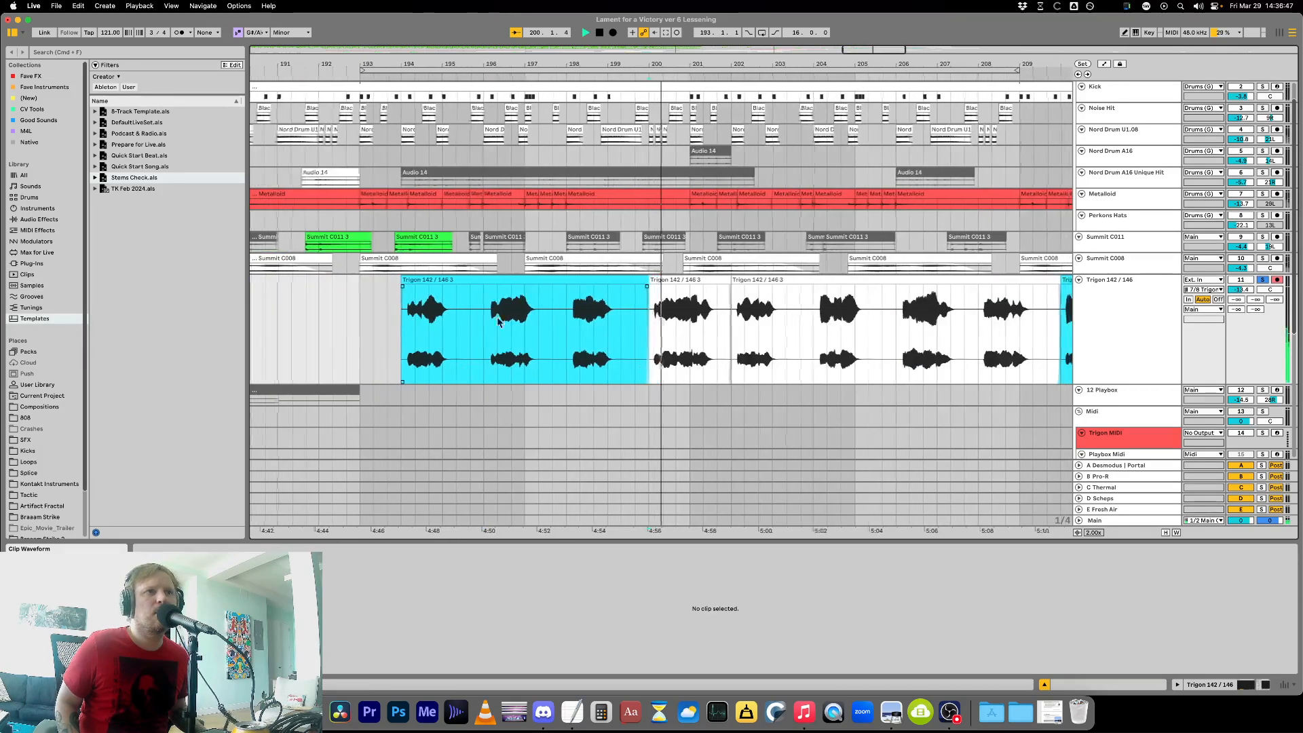
key(plus)
key(plus)
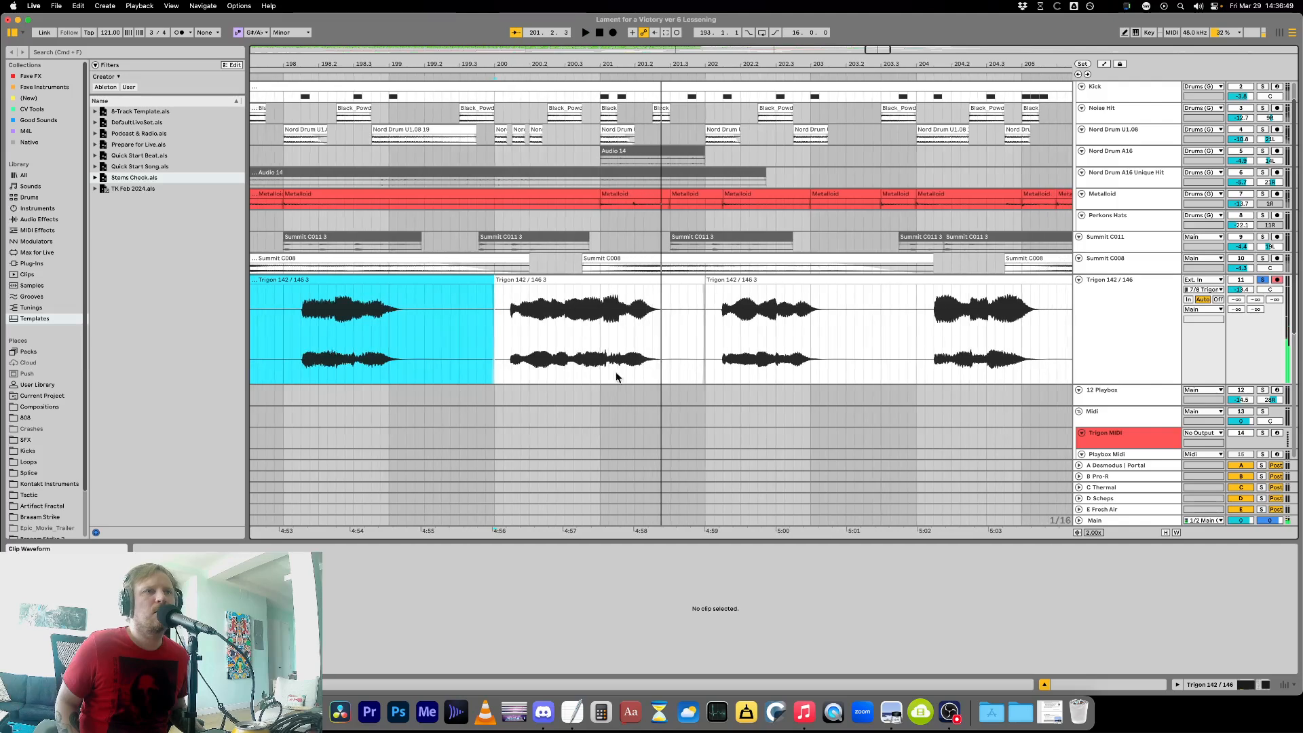
key(space)
Try to shorten the bar 200 Trigon phrase by cutting a short piece just after bar 201 and moving the tail forward.
click(609, 360)
key(plus)
key(plus)
drag(608, 374, 642, 377)
key(Delete)
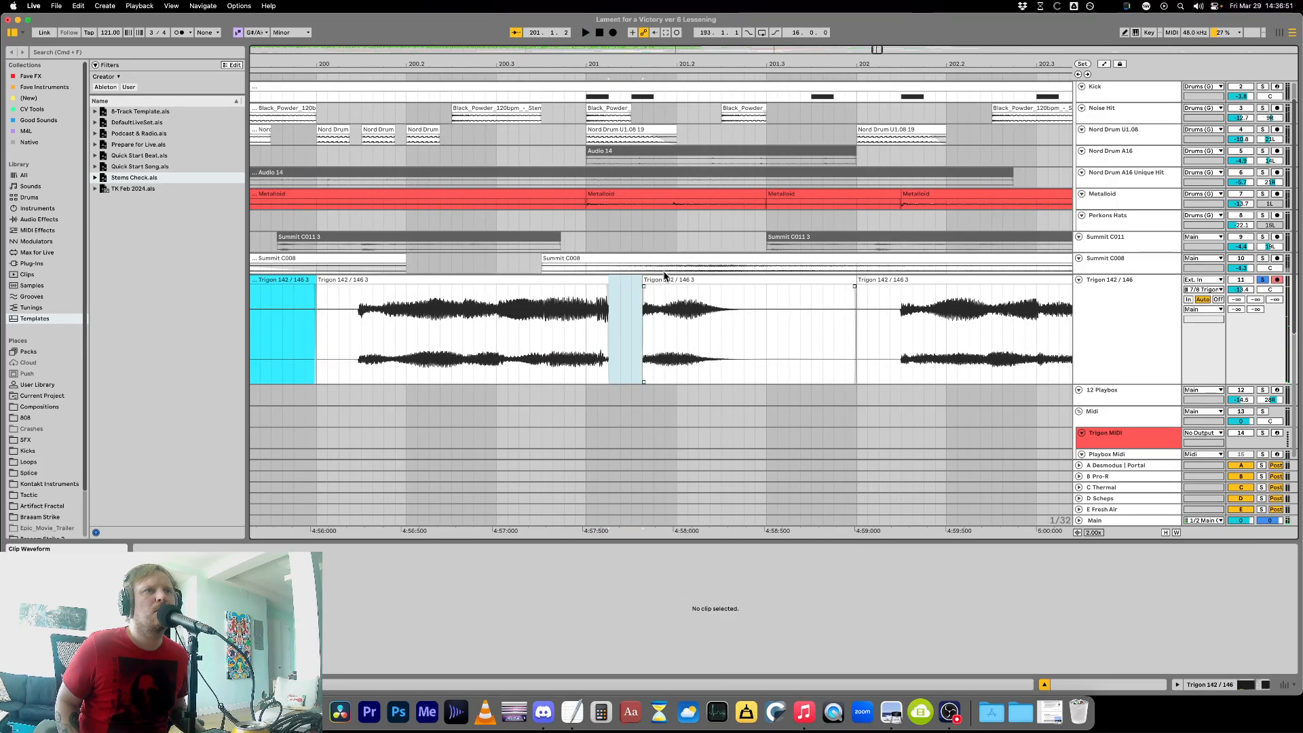
drag(666, 279, 631, 294)
key(space)
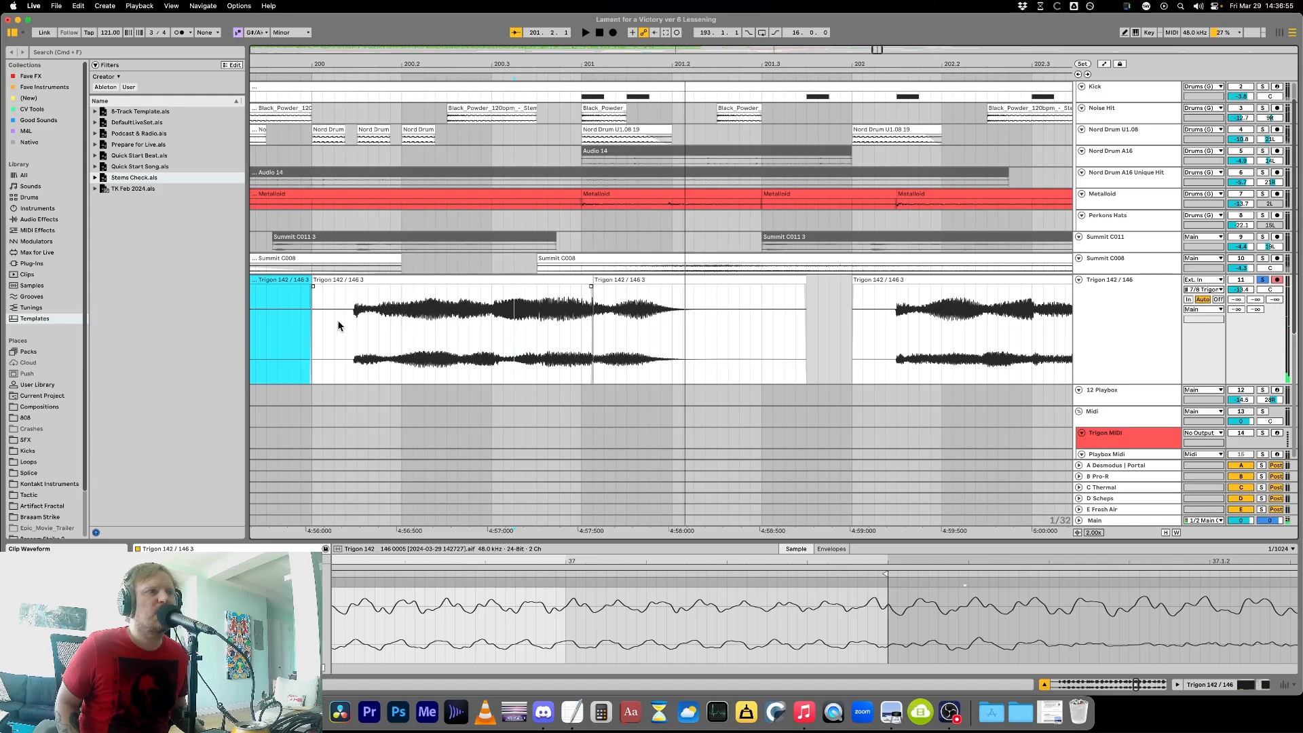
key(space)
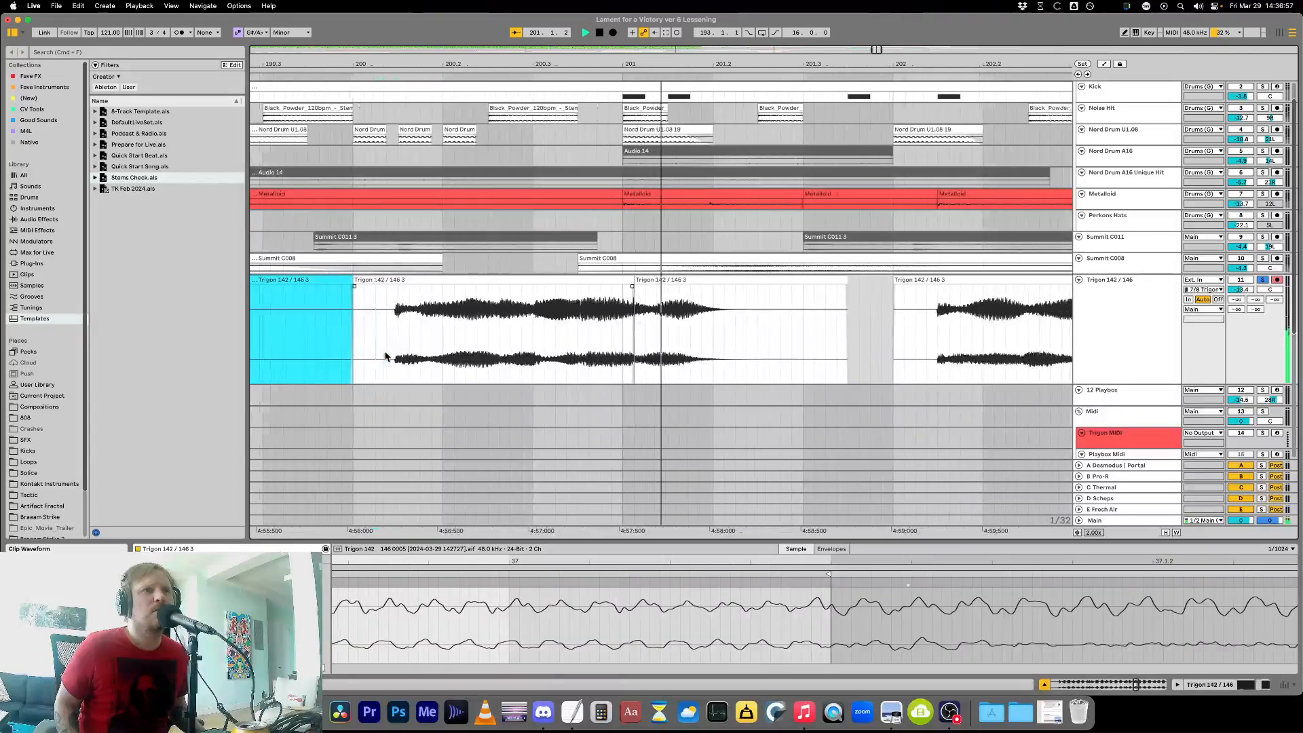
Undo the cut and tail move in the Trigon phrase at bar 200.
key(super+z)
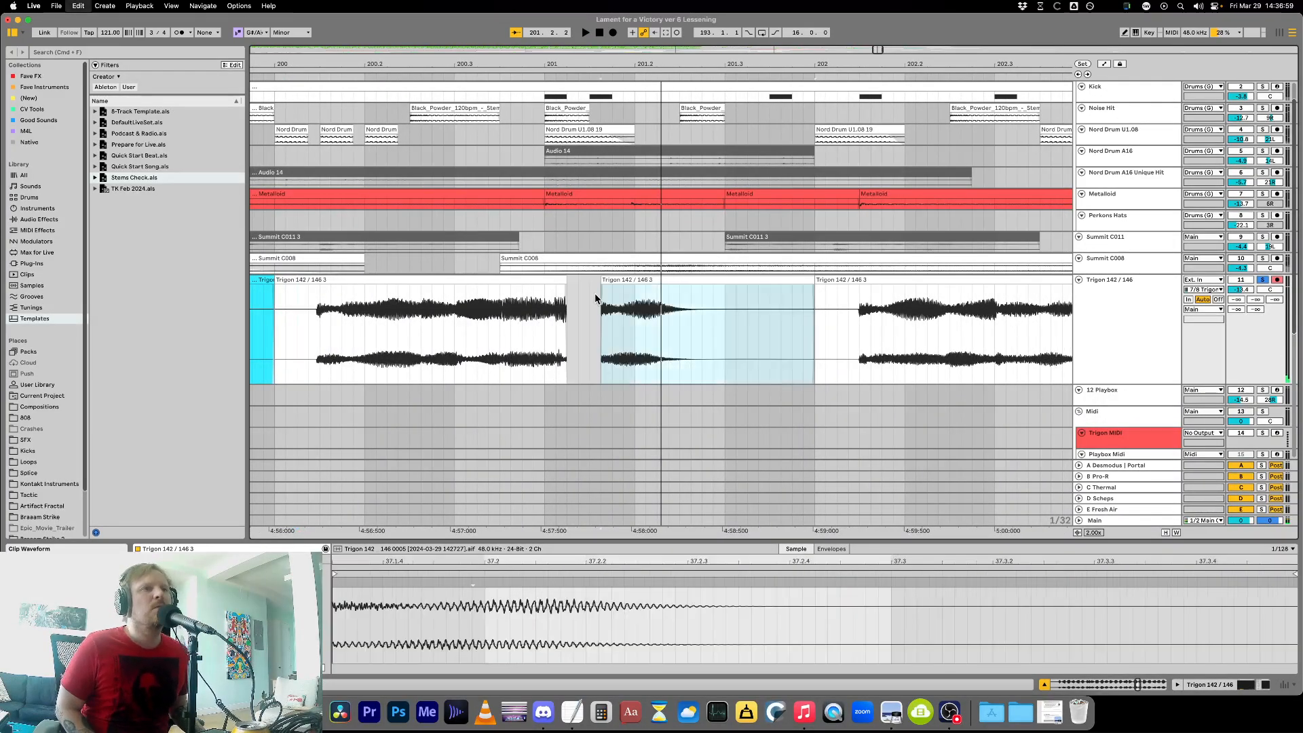
key(super+z)
key(super+z)
Unsolo the Trigon 142 / 146 track and play its last clip from bar 222 with the full mix.
key(minus)
key(minus)
key(minus)
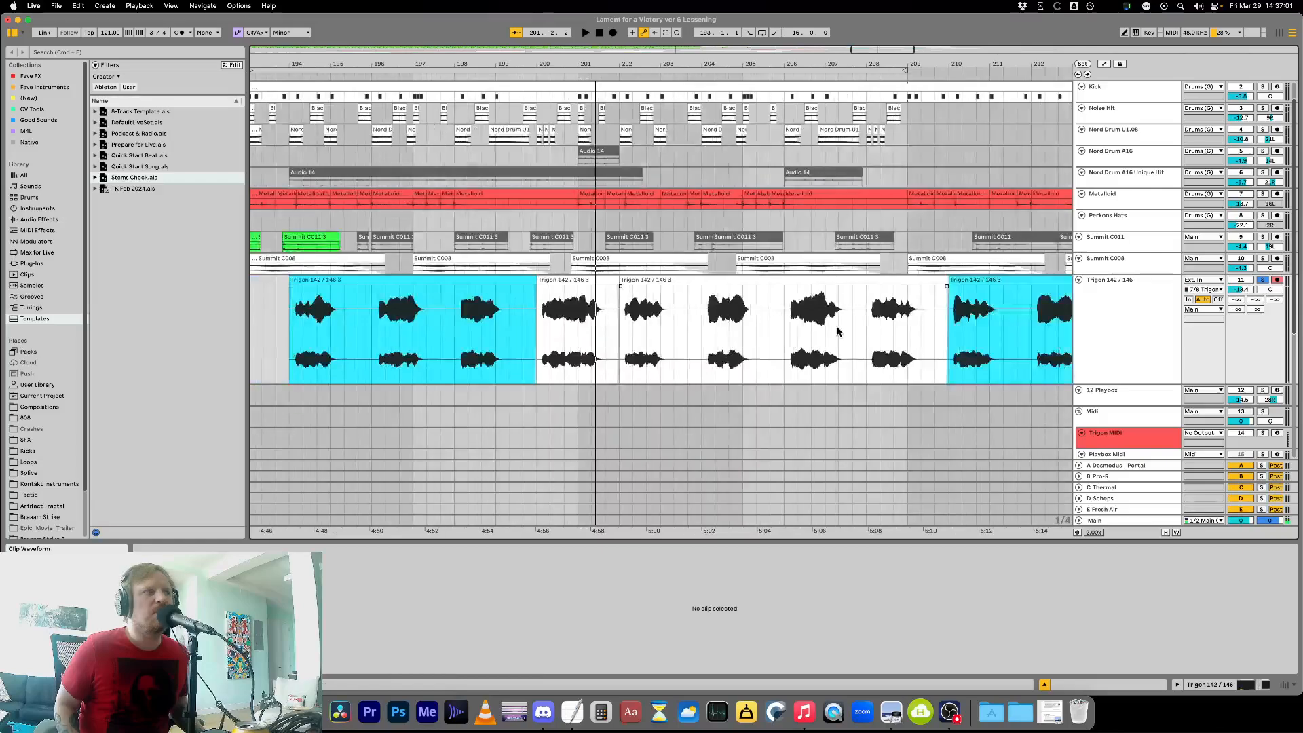
key(minus)
key(minus)
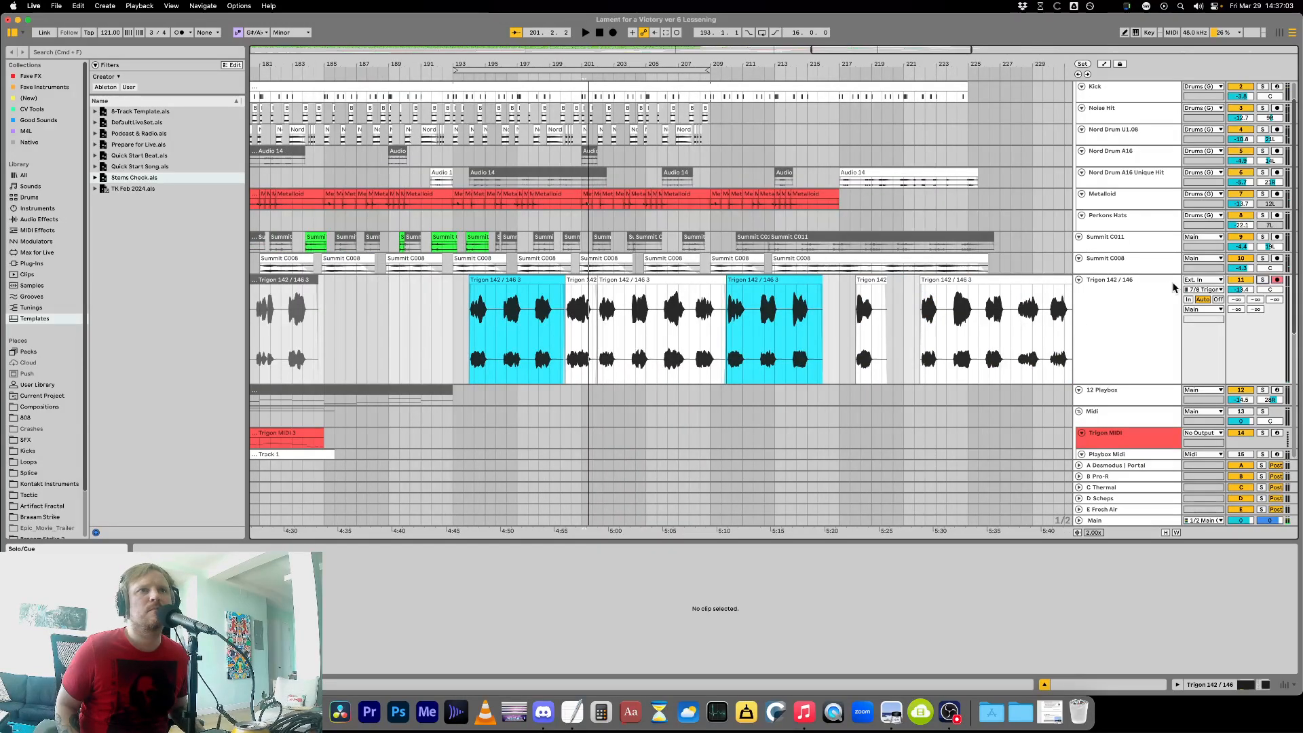
click(935, 280)
key(space)
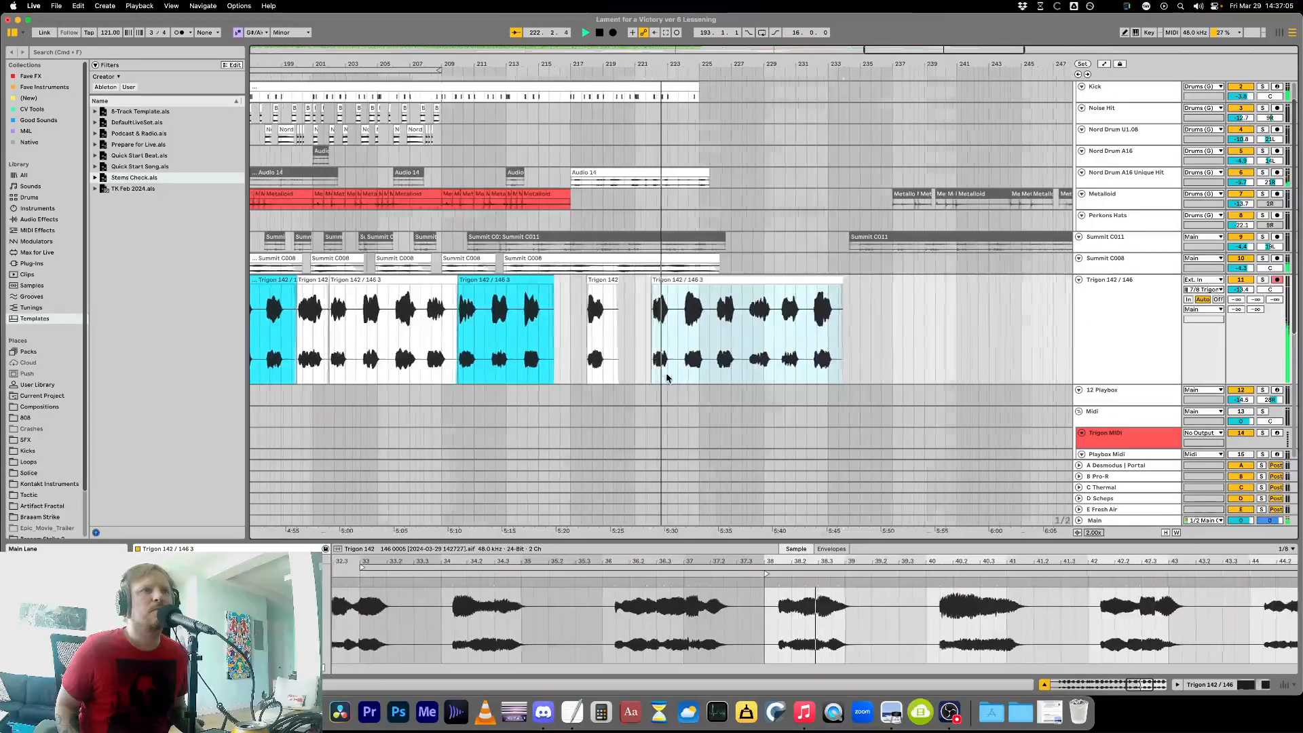
key(plus)
key(plus)
key(plus)
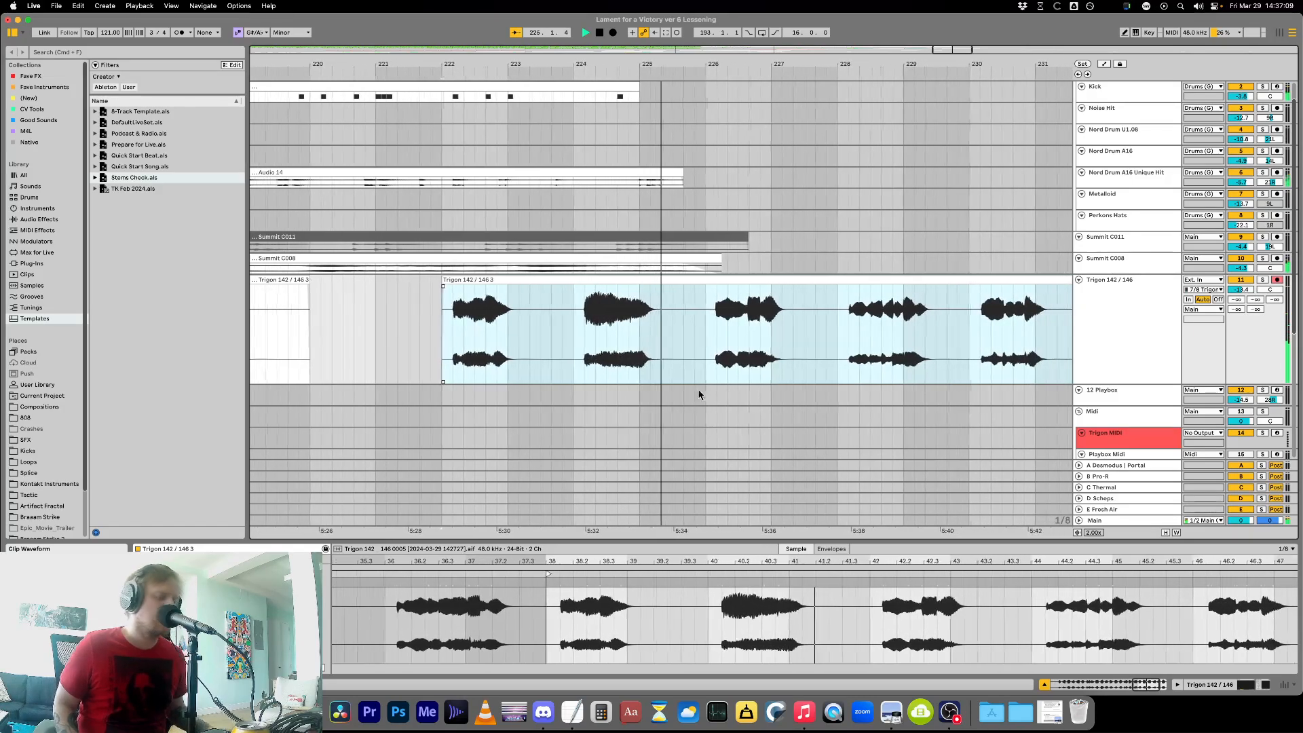
Delete the phrase from bar 226 to just before bar 228 in the last Trigon clip.
click(524, 375)
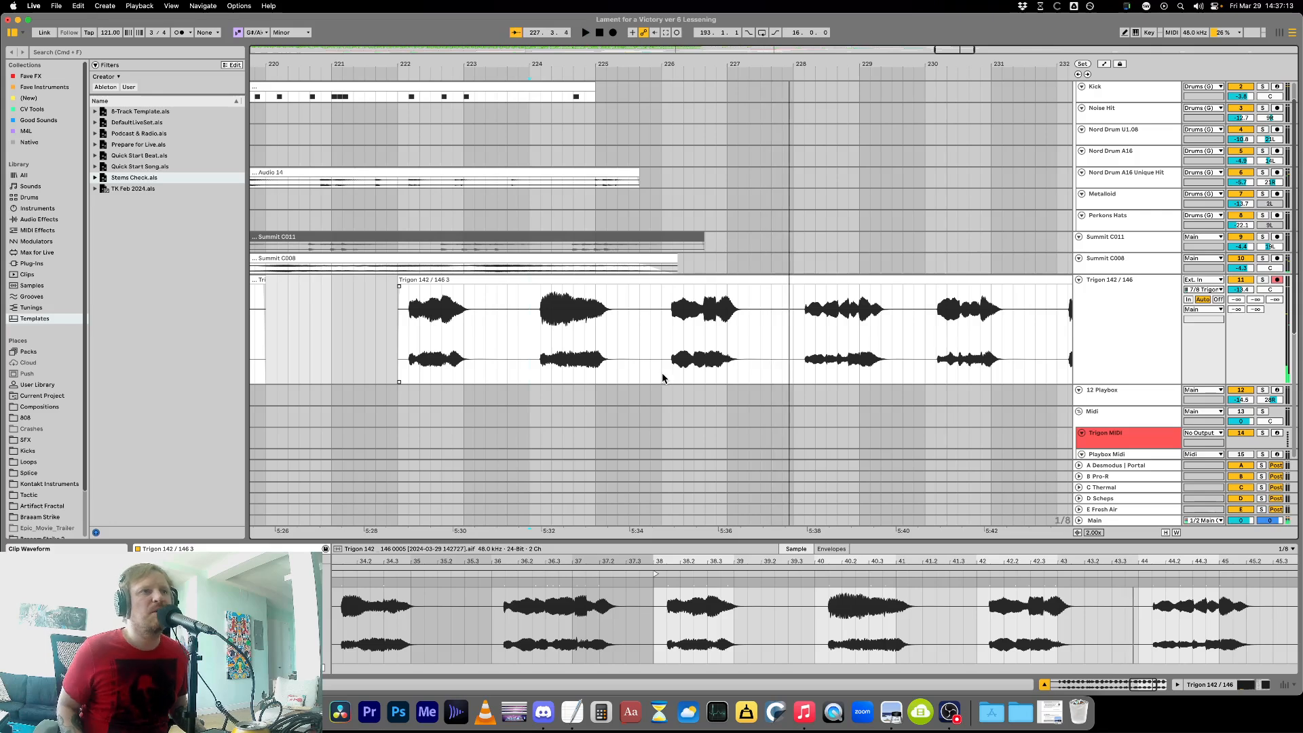
drag(662, 378, 782, 378)
key(Delete)
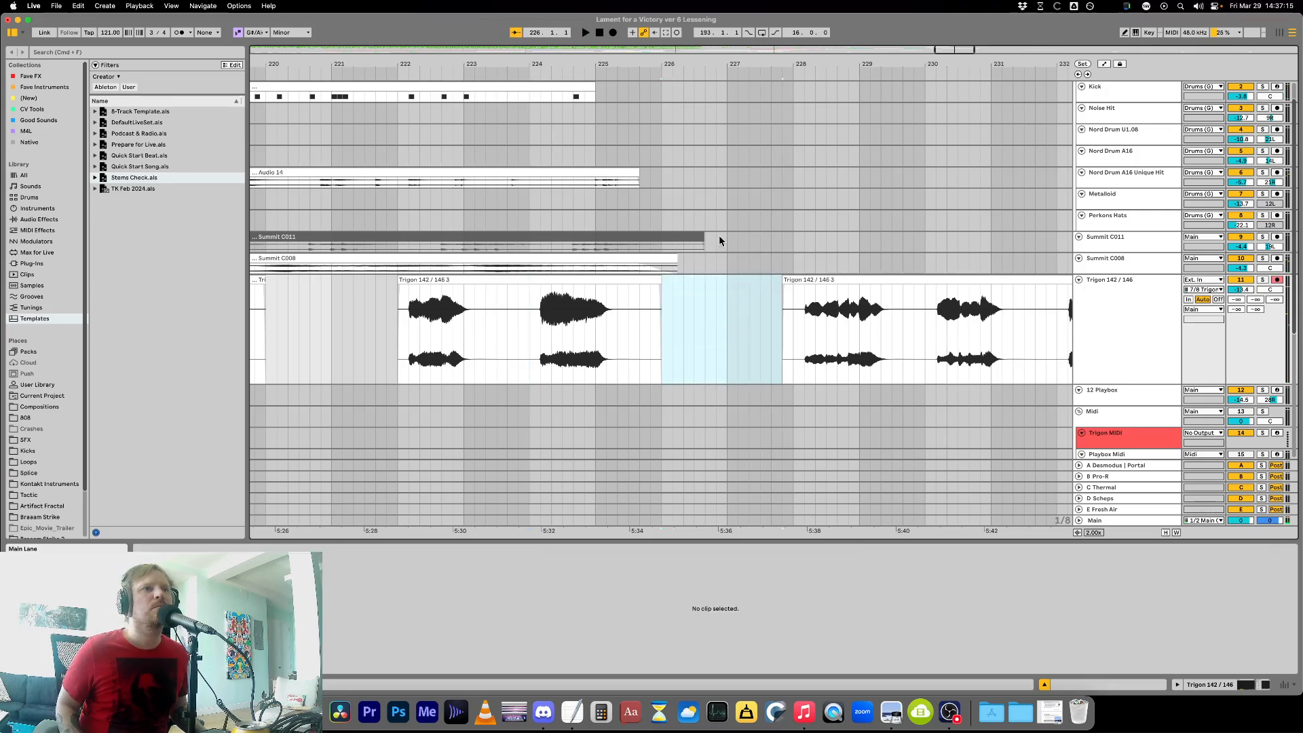
Paste the phrase cut from bar 226 over the Trigon phrase at bar 200 and delete the leftover fragment before bar 202.
key(minus)
key(minus)
key(minus)
key(minus)
drag(442, 344, 451, 345)
key(plus)
key(plus)
key(plus)
key(plus)
click(493, 281)
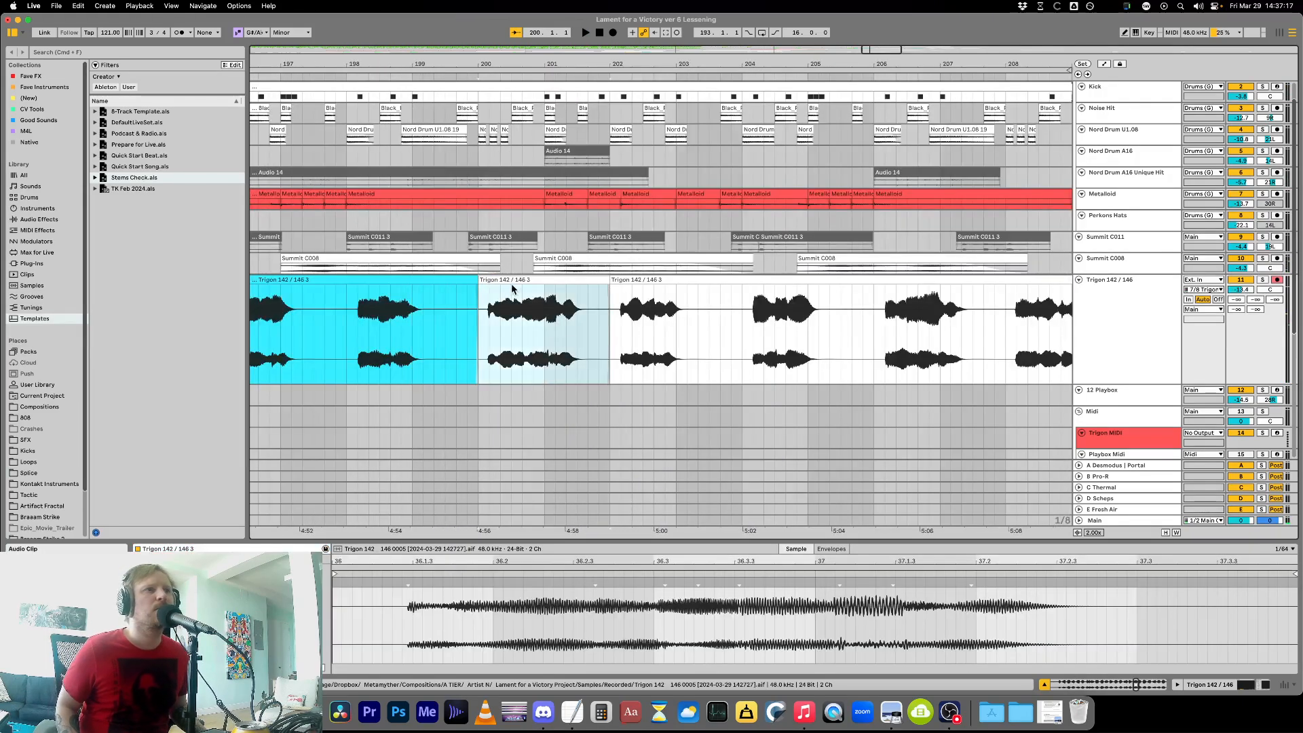
click(480, 398)
key(space)
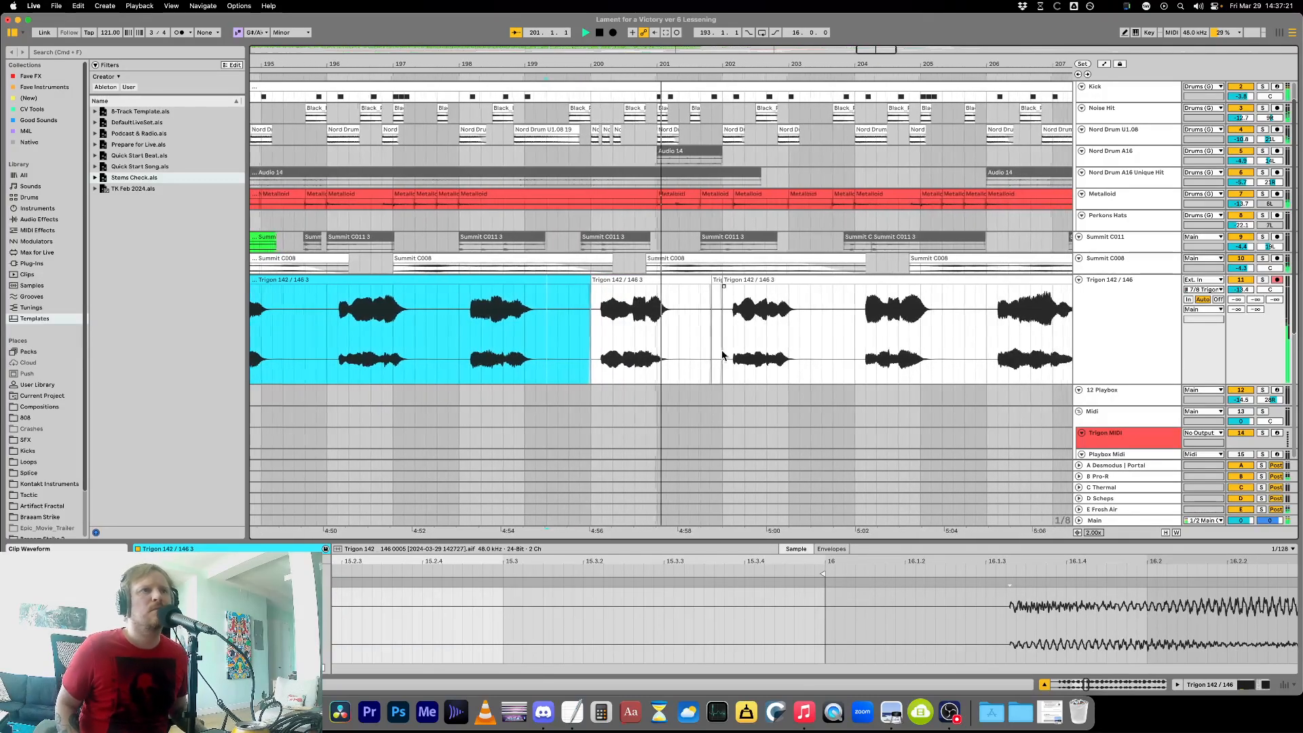
click(704, 280)
key(Delete)
Delete the tail of the bar 200 Trigon phrase from just after bar 201.
click(654, 358)
key(plus)
key(plus)
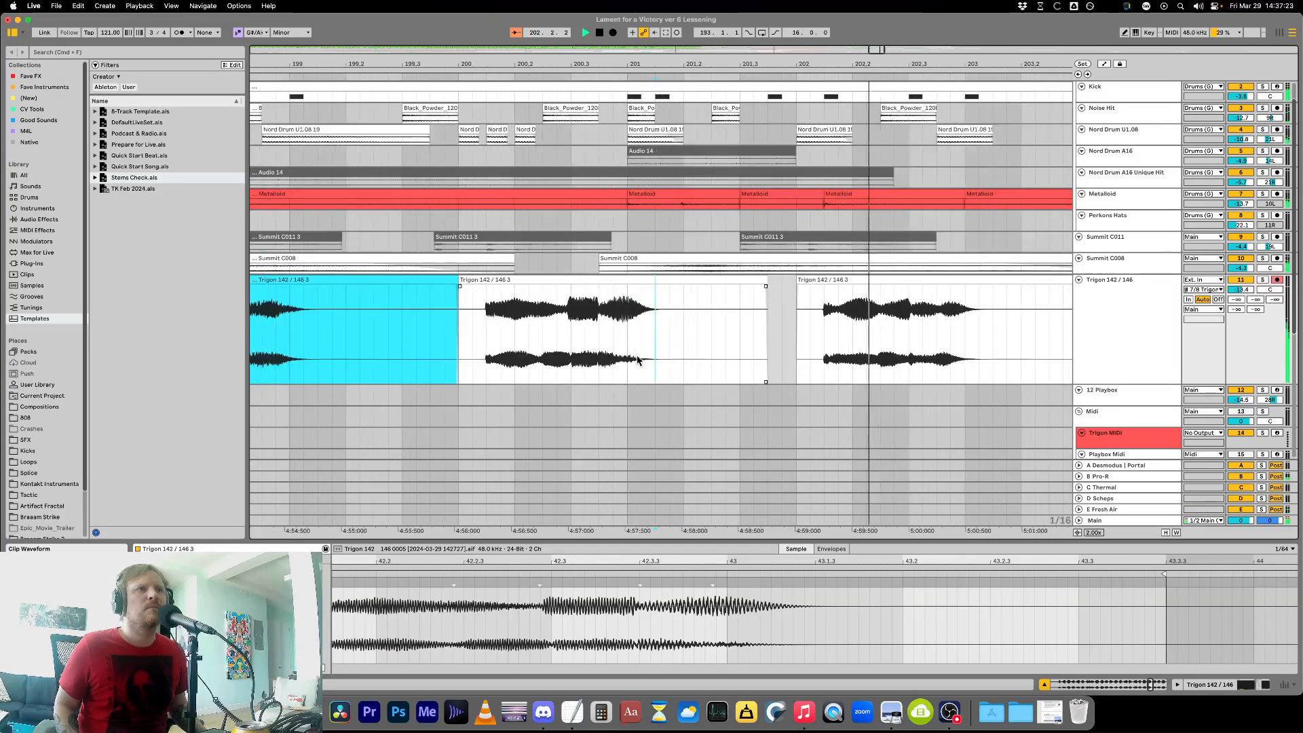
drag(642, 355, 756, 349)
key(Delete)
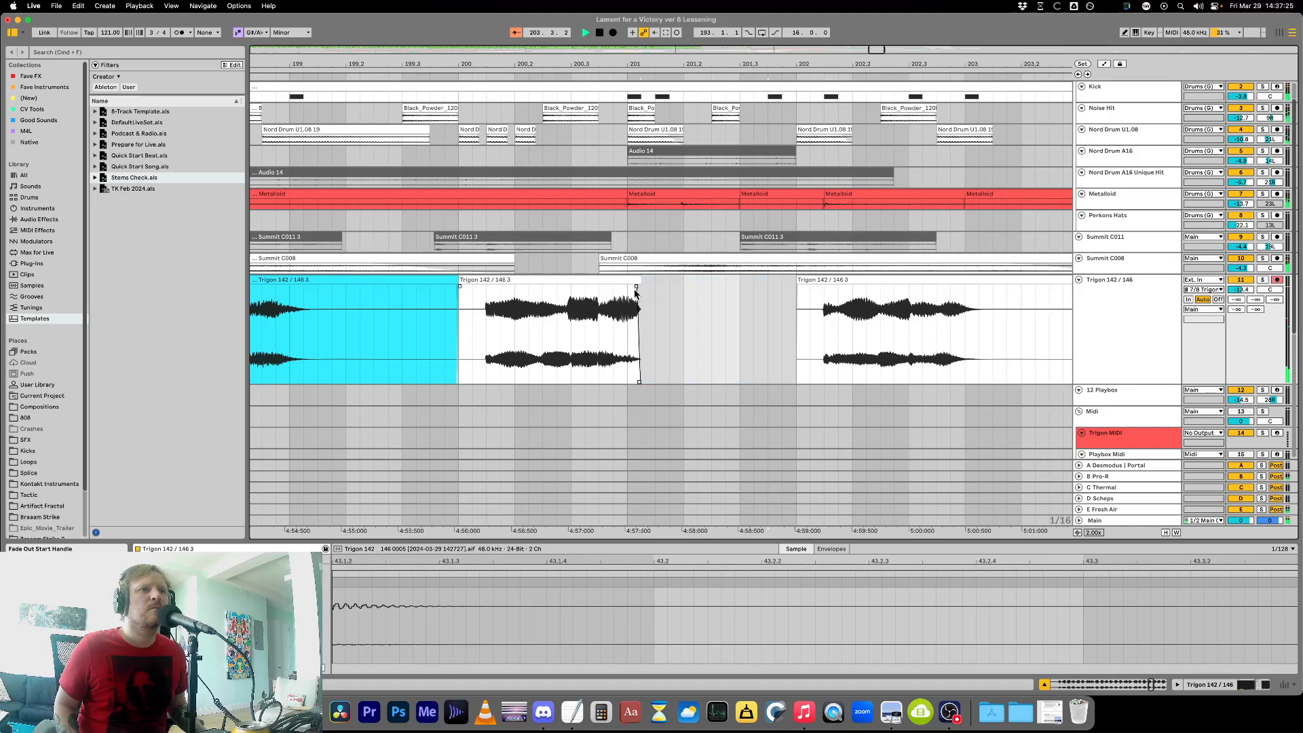
Give the end of the bar 200 Trigon phrase a short fade-out and play it in the mix.
click(485, 338)
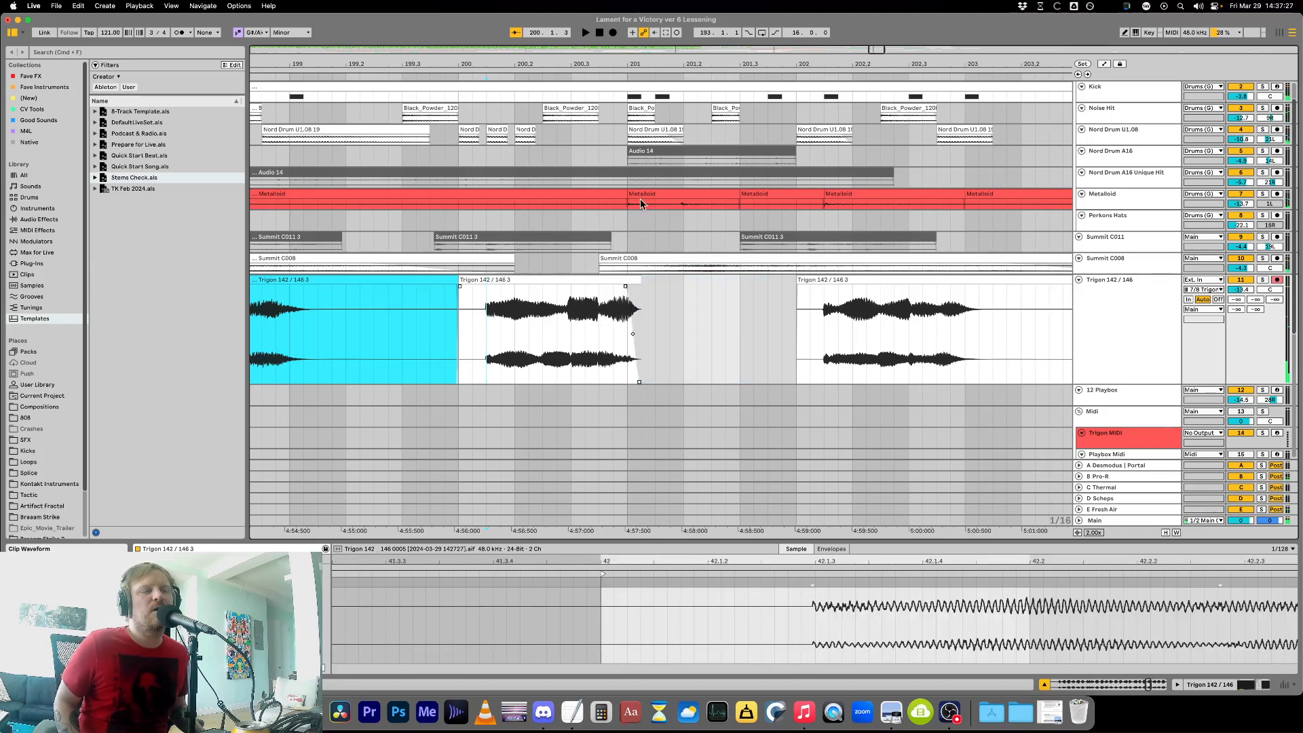
click(571, 337)
key(plus)
key(plus)
drag(745, 281, 731, 281)
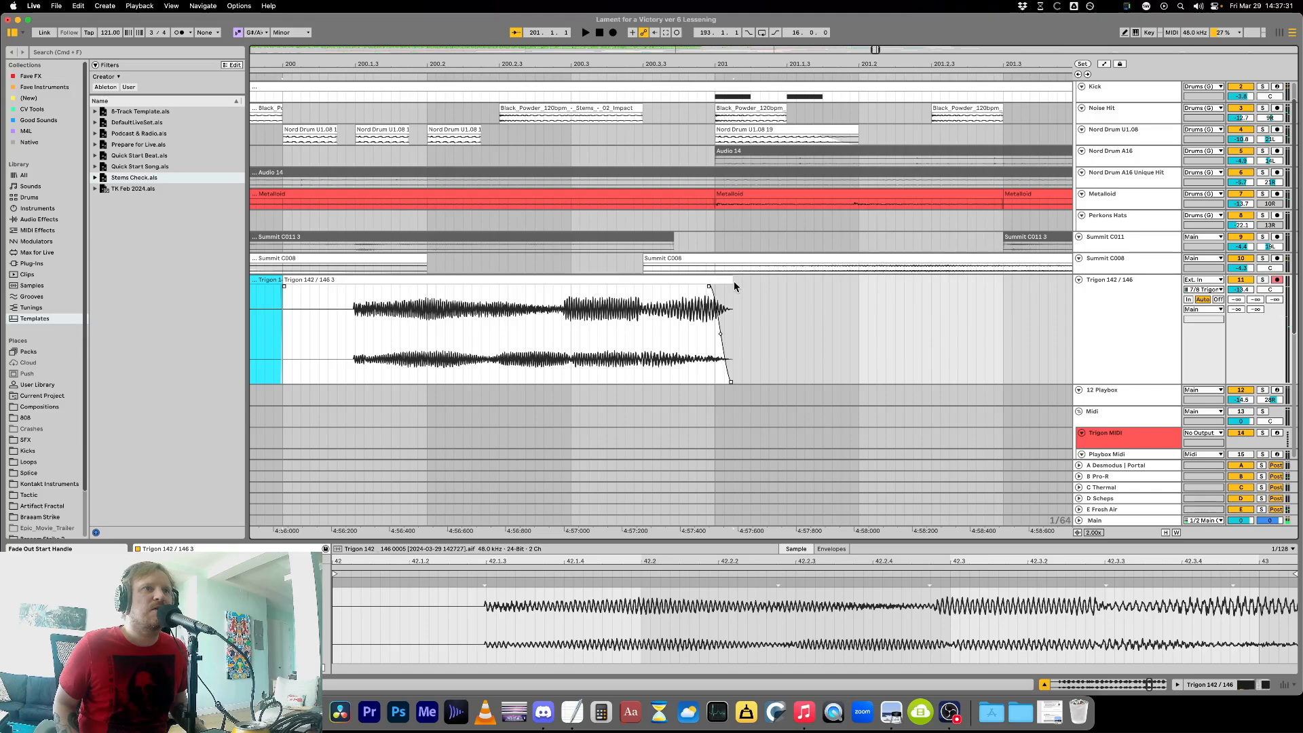
click(313, 344)
key(space)
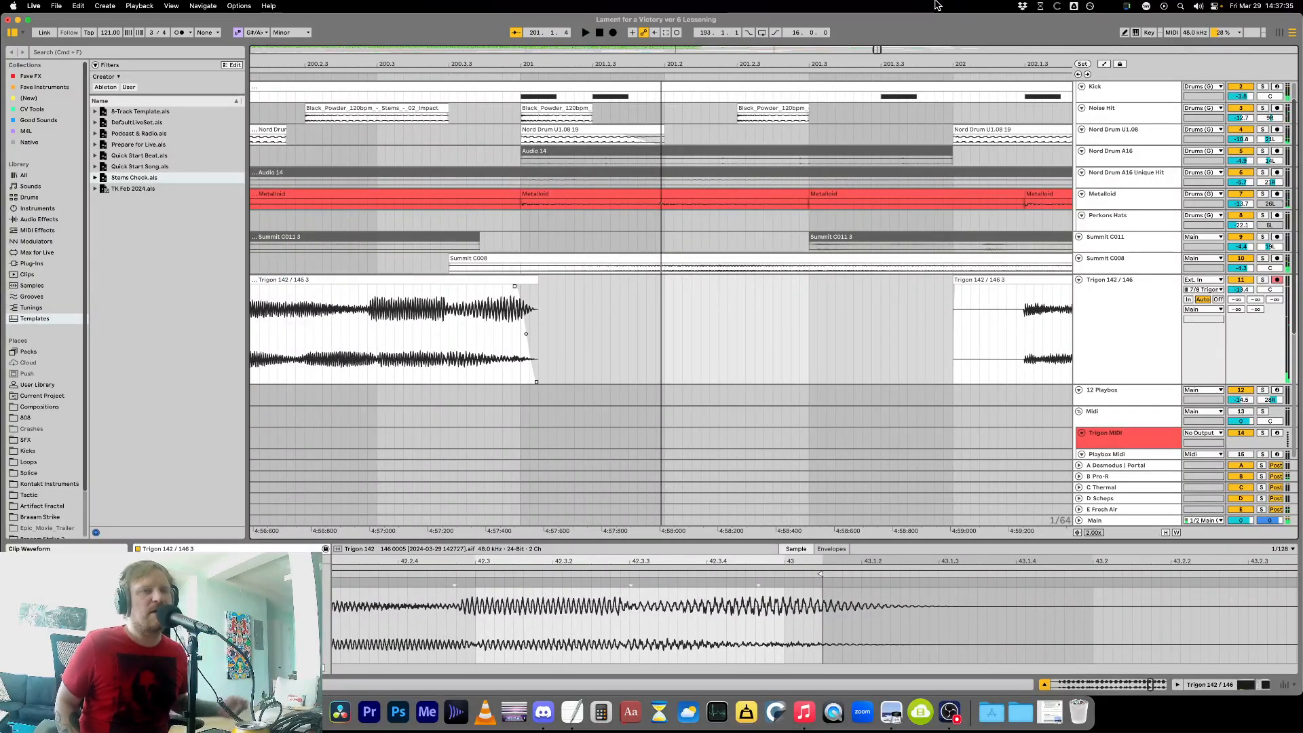
Play the phrases after bar 202, then move the three-phrase Trigon clip from bar 210 to bar 208.
click(804, 328)
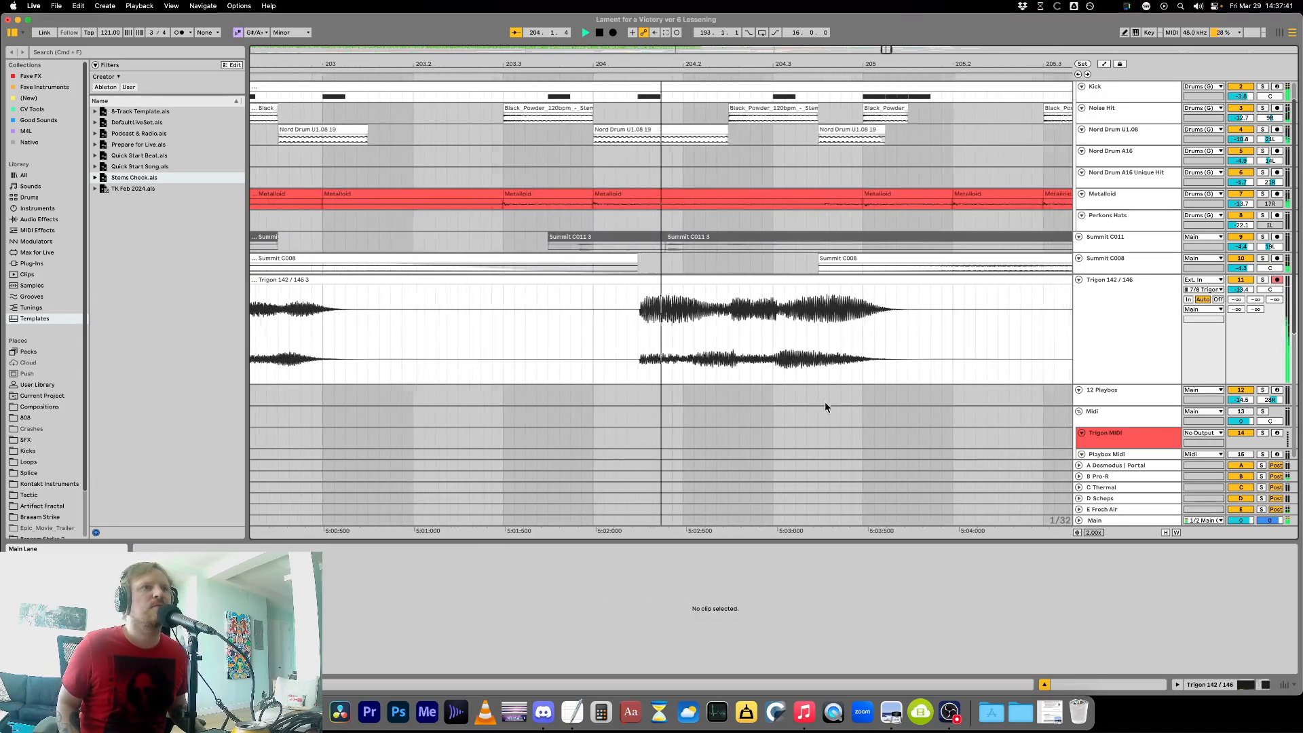
click(575, 340)
key(minus)
key(minus)
key(minus)
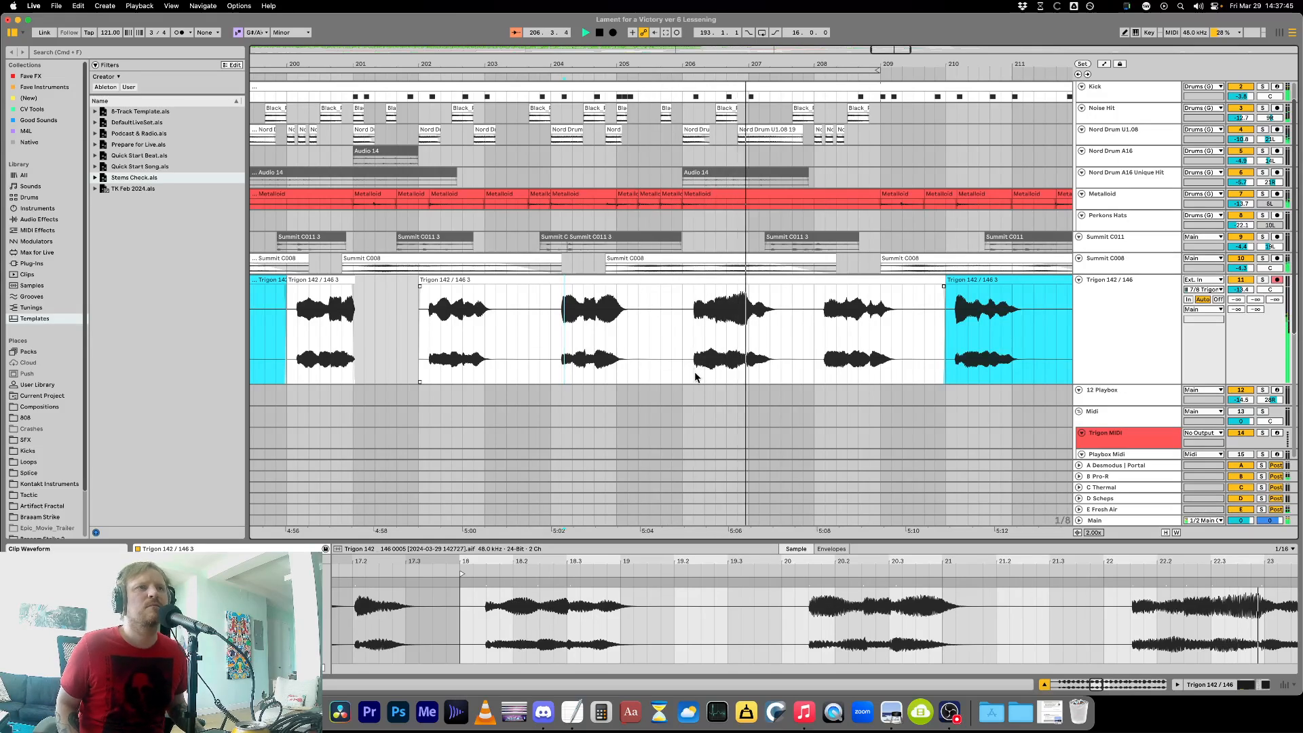
key(minus)
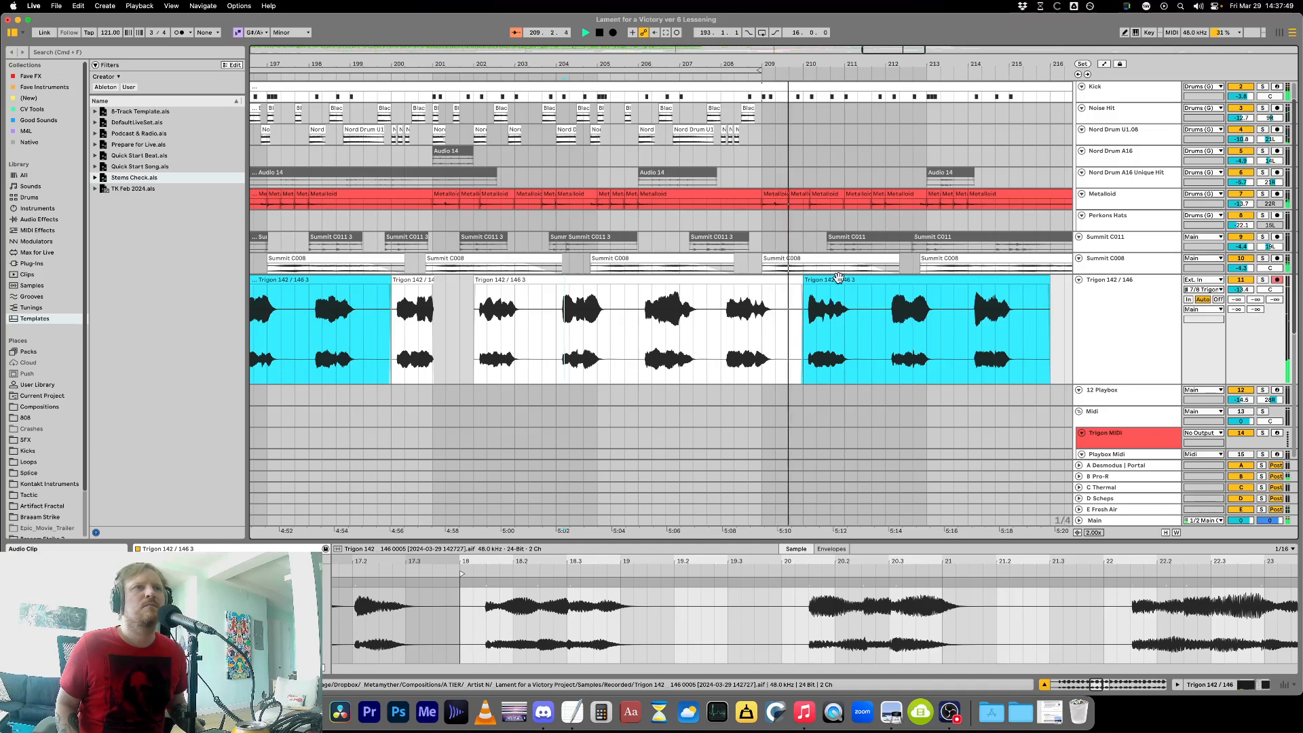
key(space)
drag(841, 278, 761, 288)
key(minus)
key(minus)
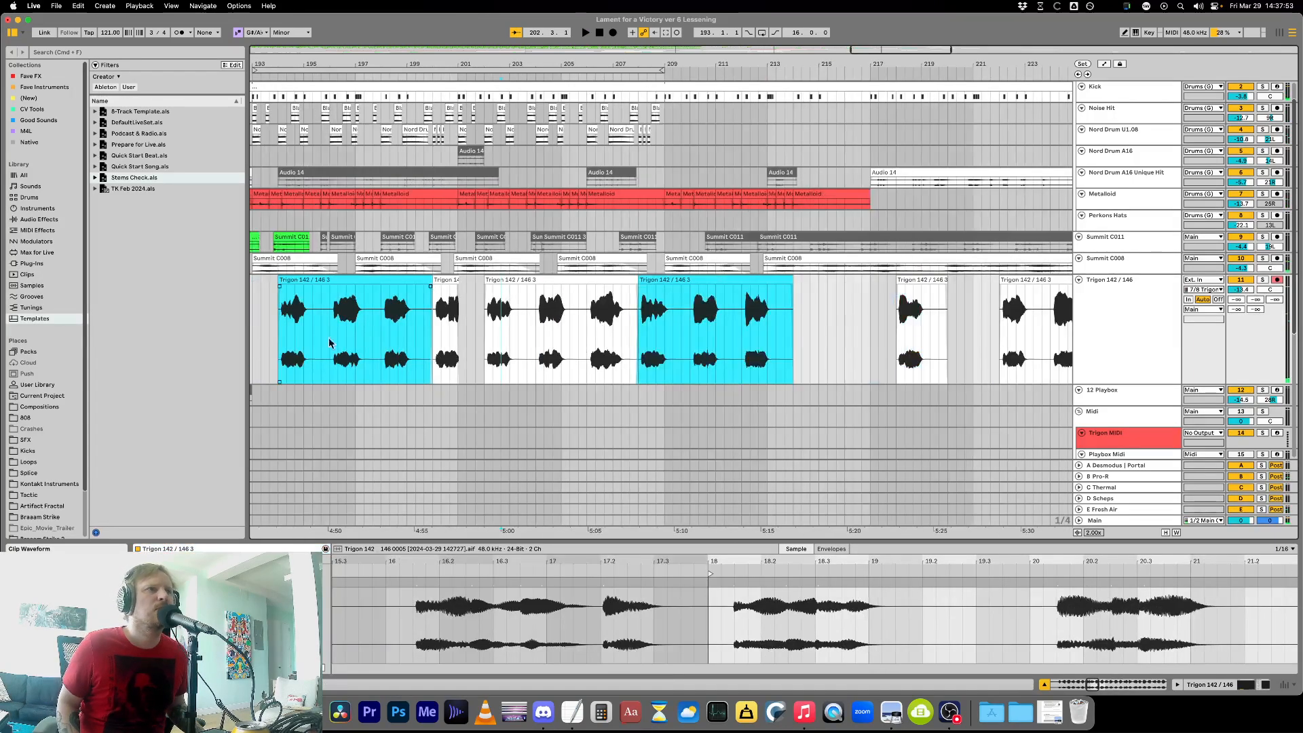
Play the Trigon part from about bar 201 through the start of the clip at bar 208.
click(340, 316)
key(plus)
key(plus)
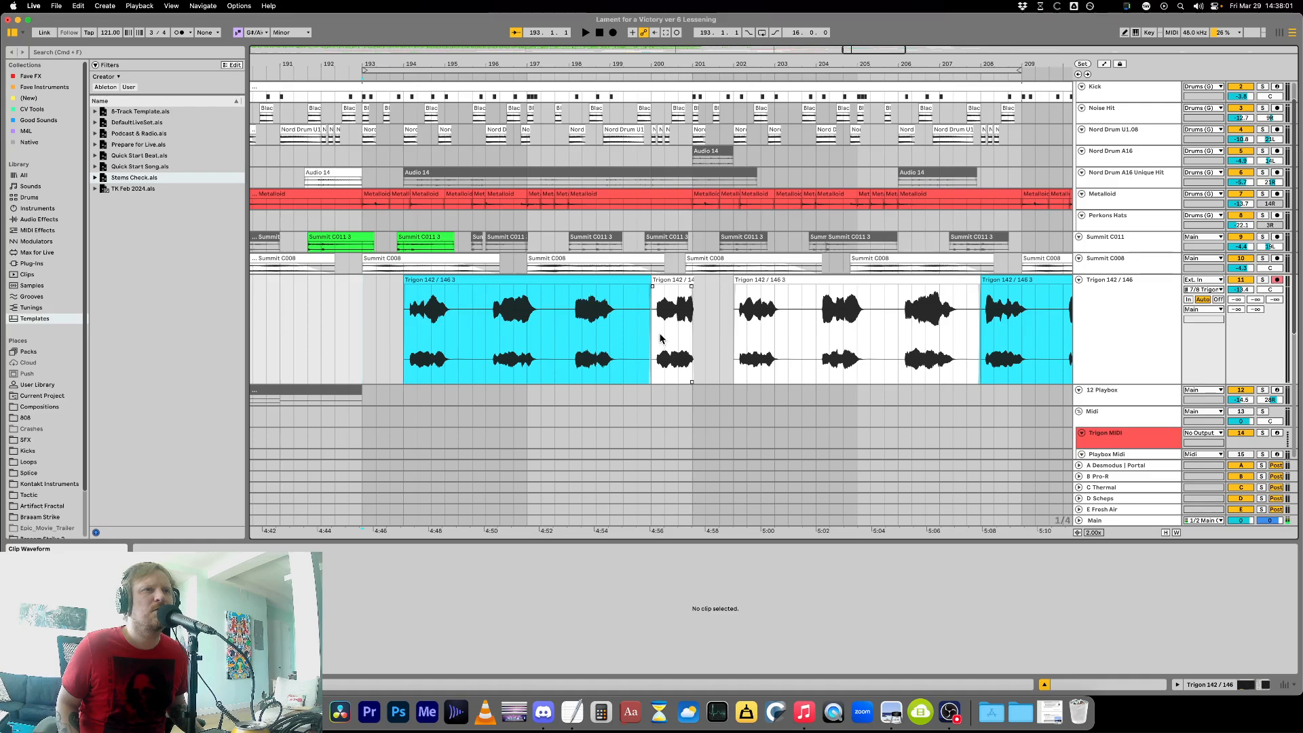
click(708, 333)
key(space)
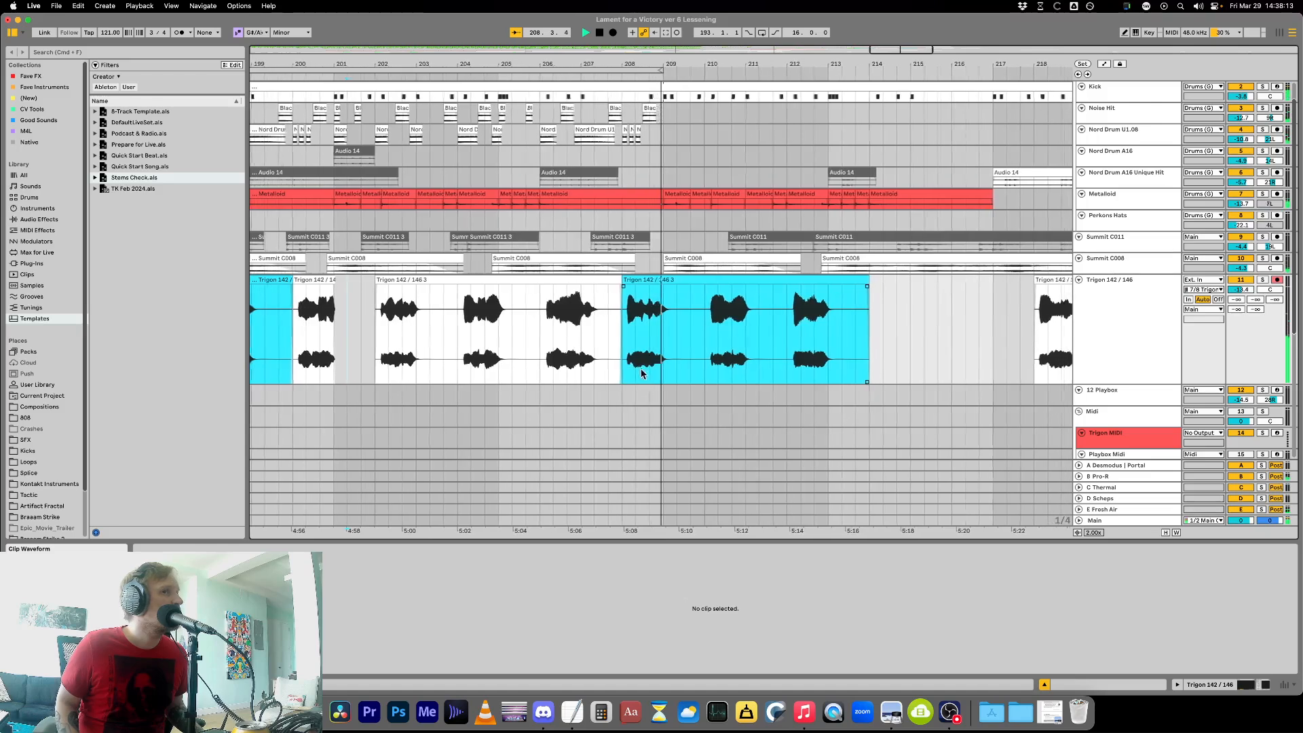
Delete the quiet section of the Trigon clip just after bar 209 and fade out the end of the bar 208 phrase.
click(632, 332)
scroll(631, 332, up, 5)
key(space)
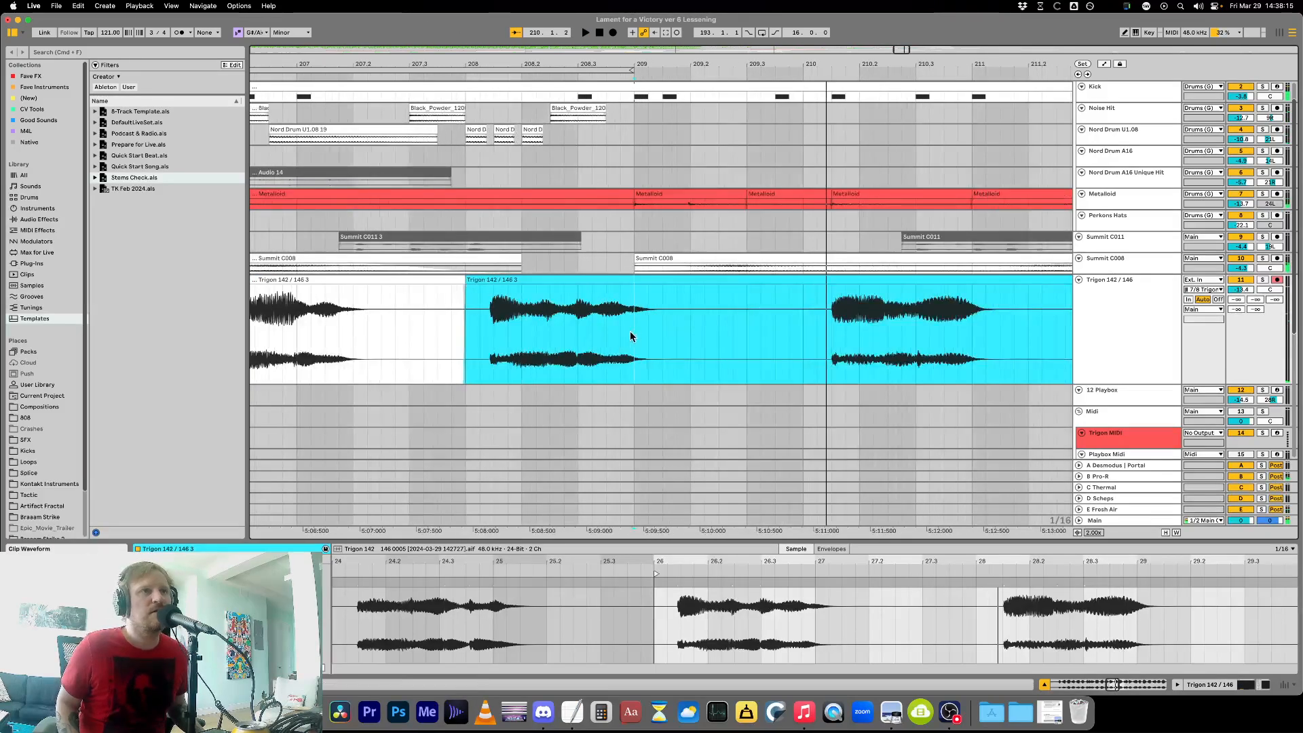
drag(623, 334, 703, 349)
key(Delete)
mouse_move(618, 287)
mouse_down()
mouse_move(606, 288)
mouse_move(634, 280)
mouse_up()
key(space)
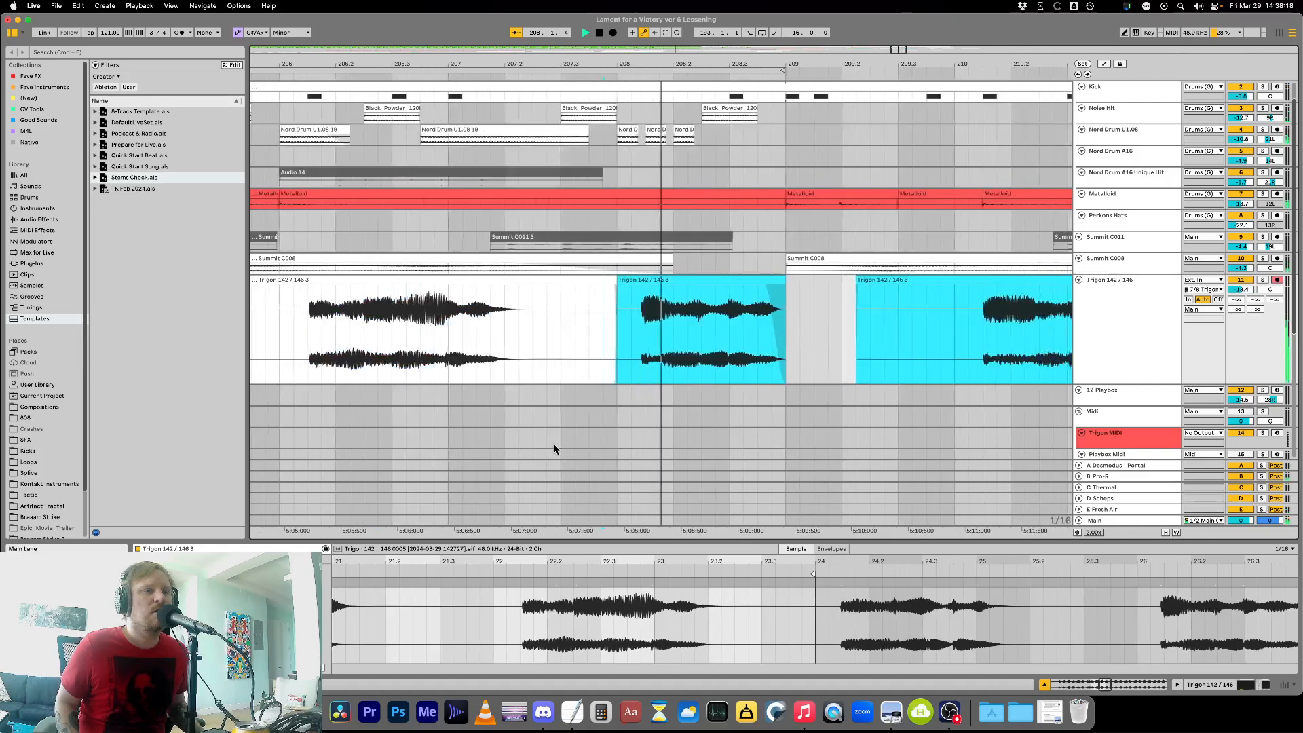
Extend the bar 208 Trigon phrase slightly past bar 209 with a short fade-out, and play it from bar 208.
key(space)
click(608, 302)
key(plus)
key(plus)
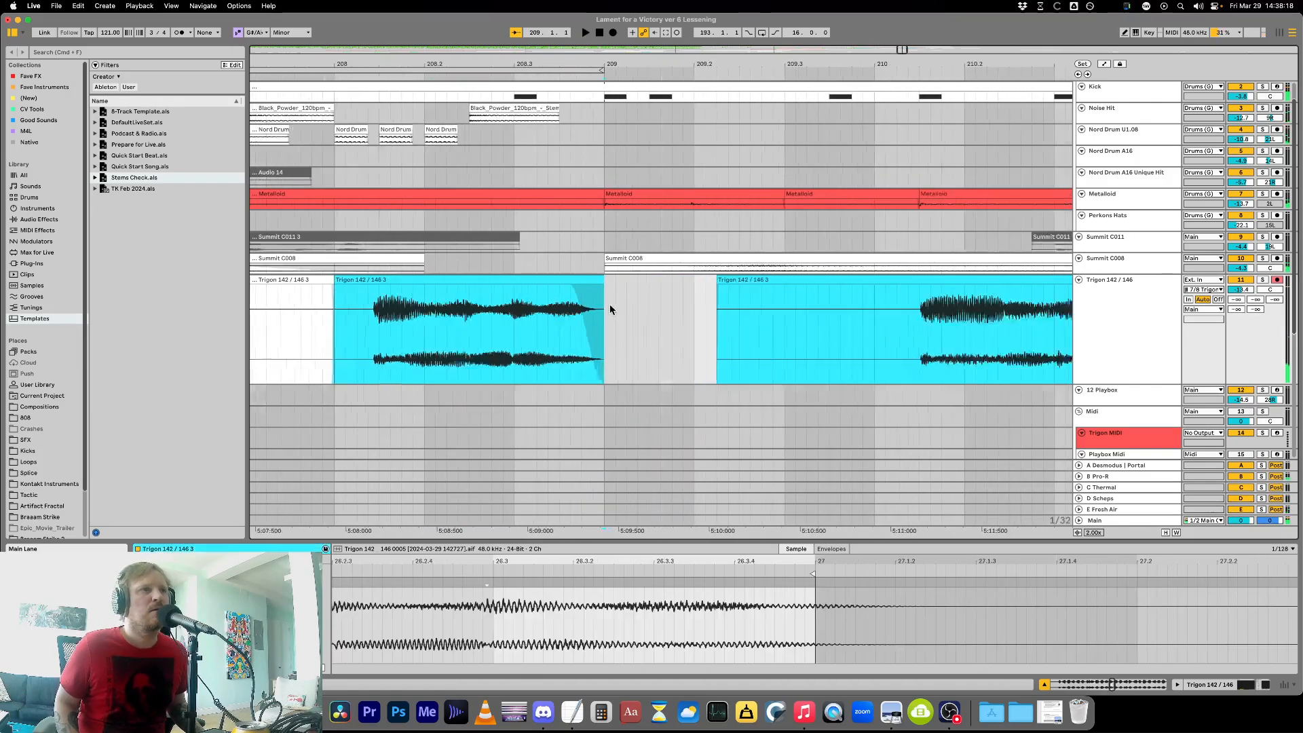
drag(603, 281, 638, 283)
scroll(516, 319, down, 5)
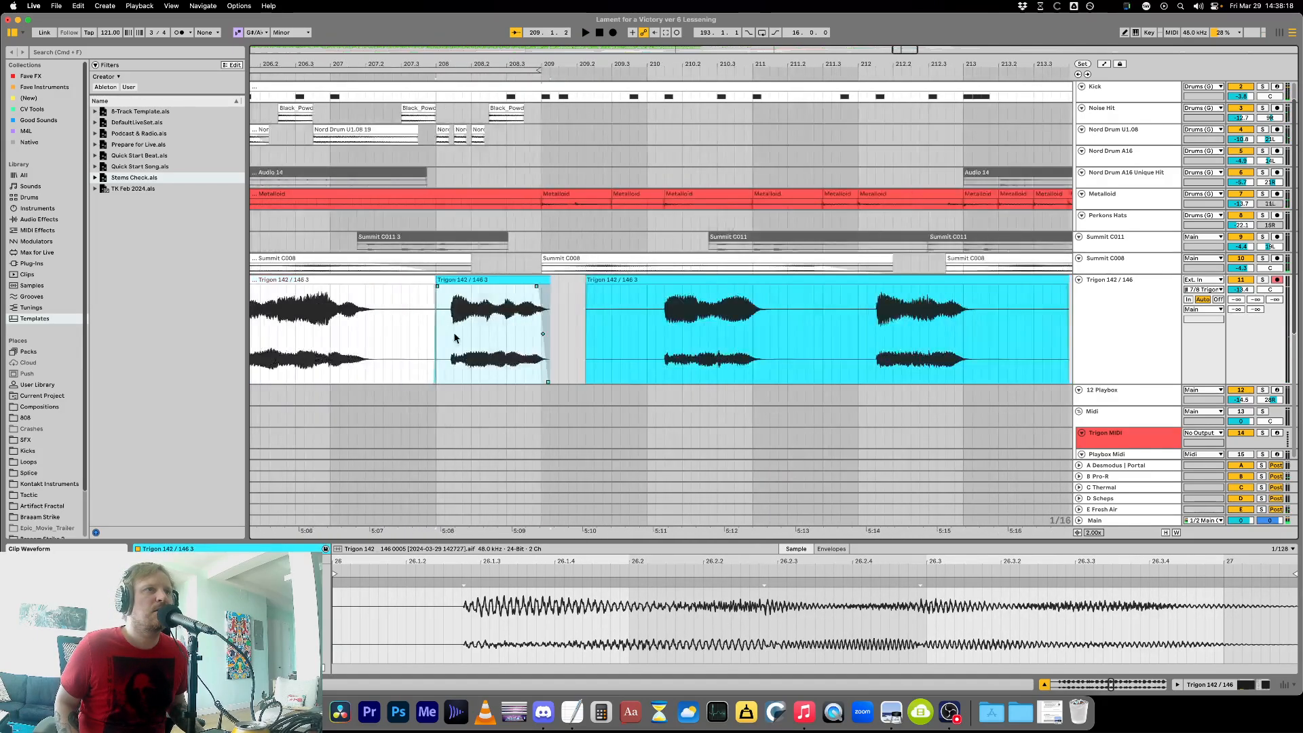
click(454, 337)
key(space)
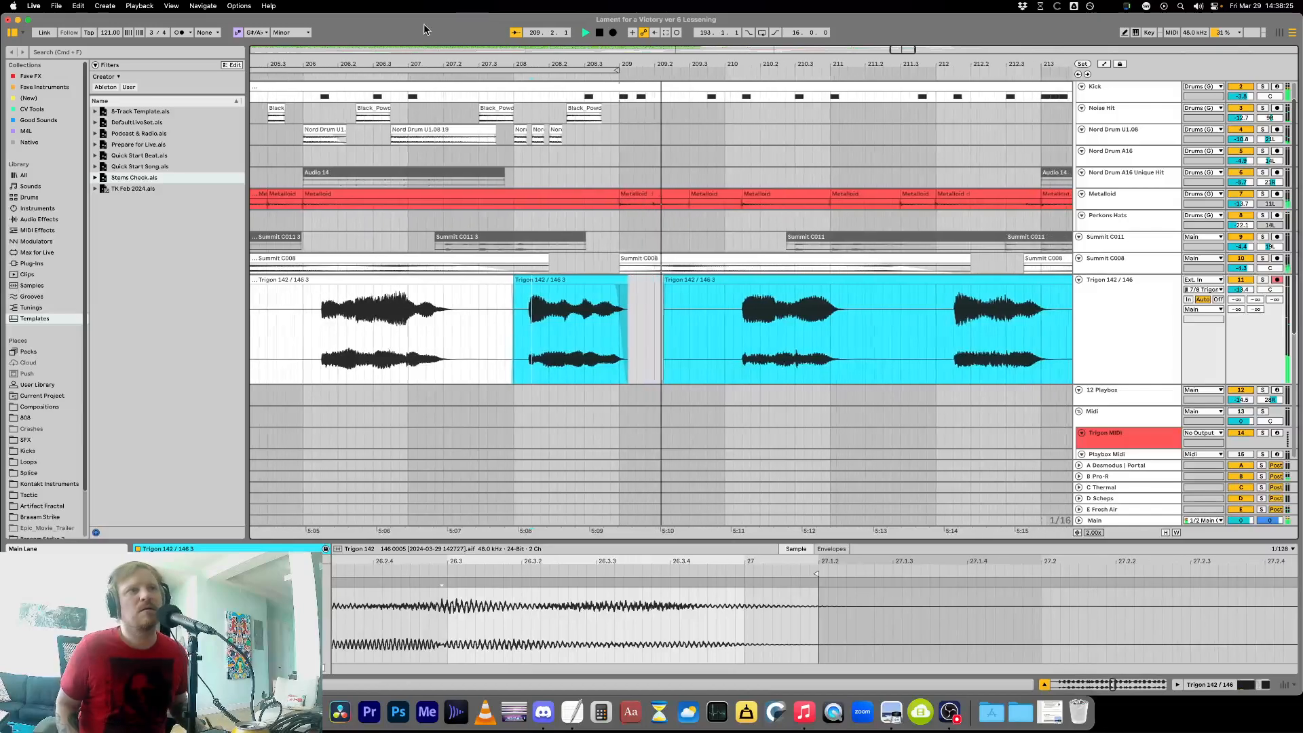
Move the Trigon clip from bar 218 to bar 214 and the two-phrase clip from bar 222 to bar 216.
scroll(733, 331, down, 10)
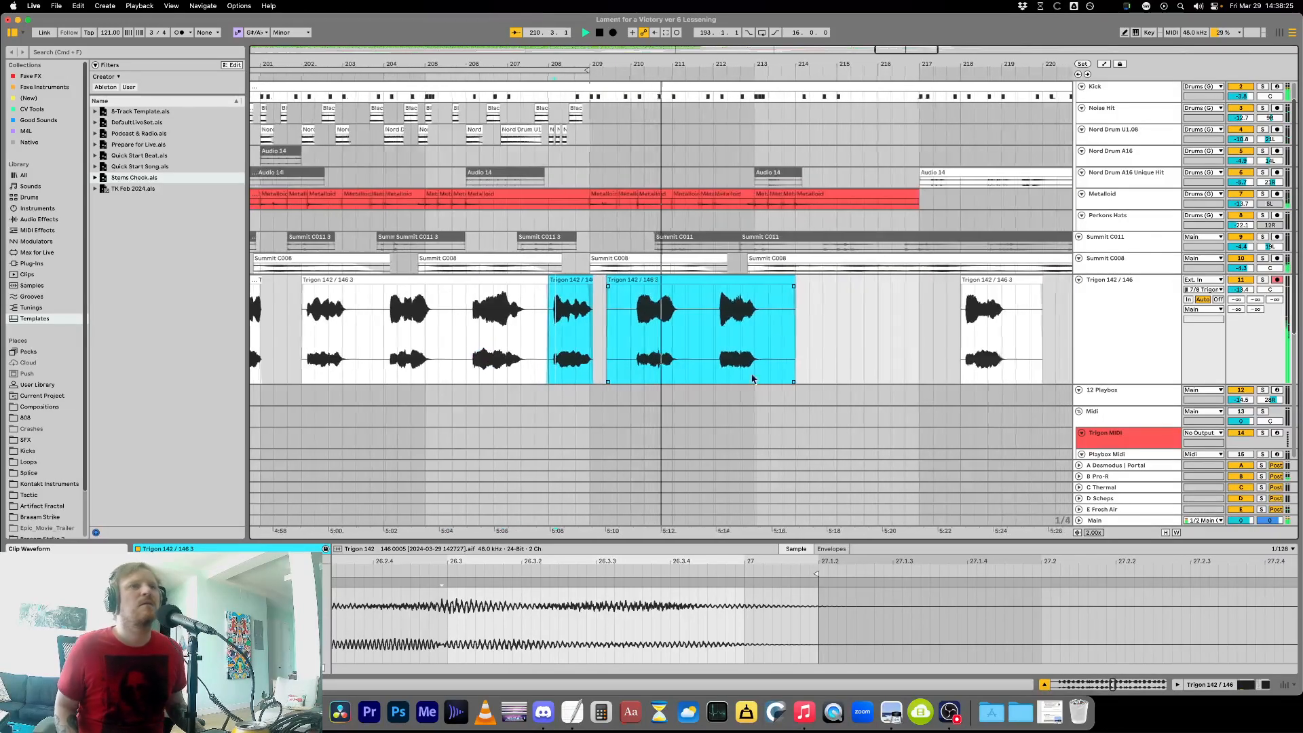
drag(775, 281, 723, 293)
scroll(728, 307, up, 5)
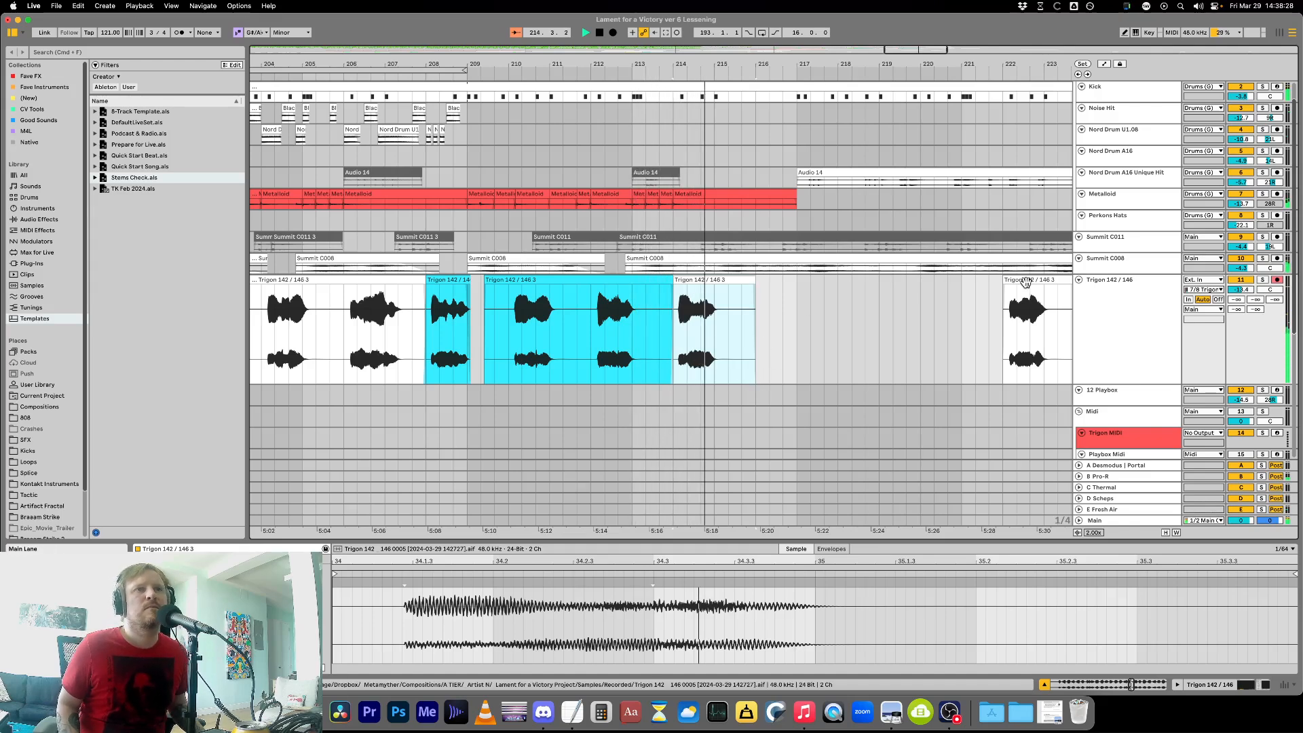
drag(1025, 280, 789, 294)
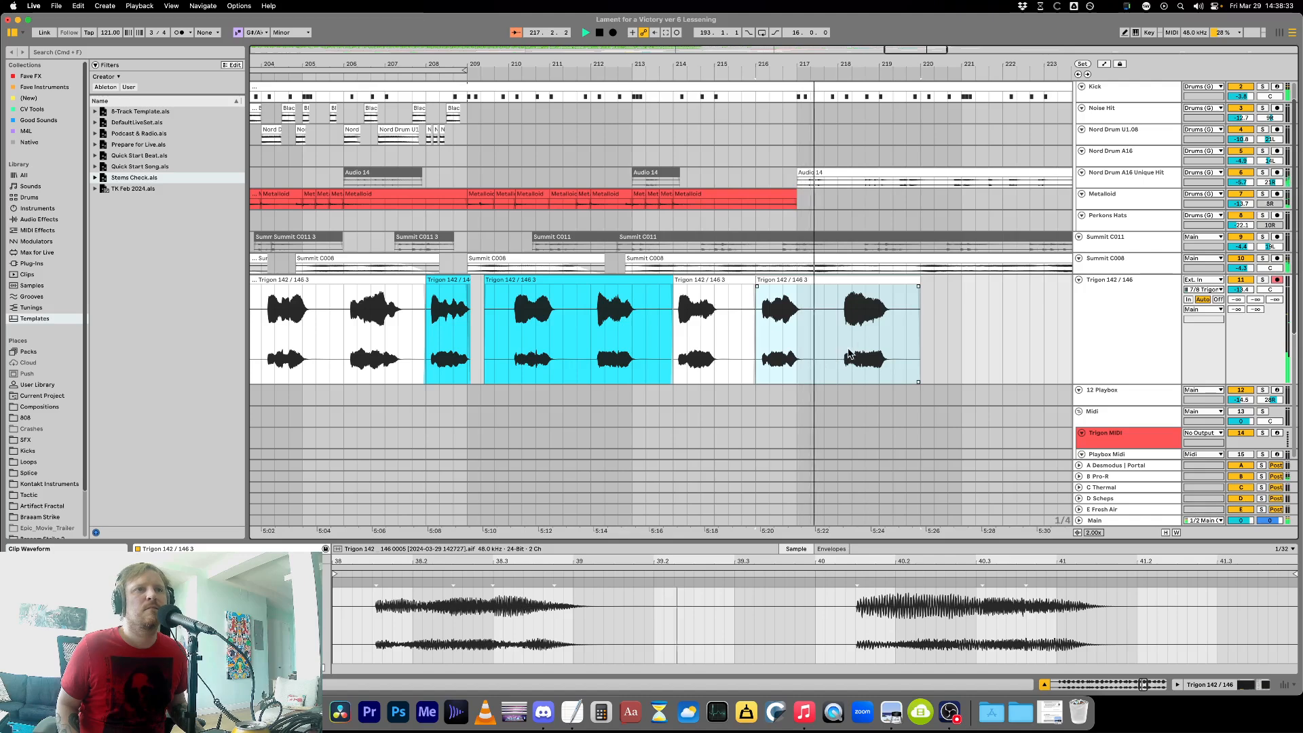
Remove the Trigon phrase at bar 218 and move the last clip from bar 228 to just before bar 216, overwriting the phrase there.
key(minus)
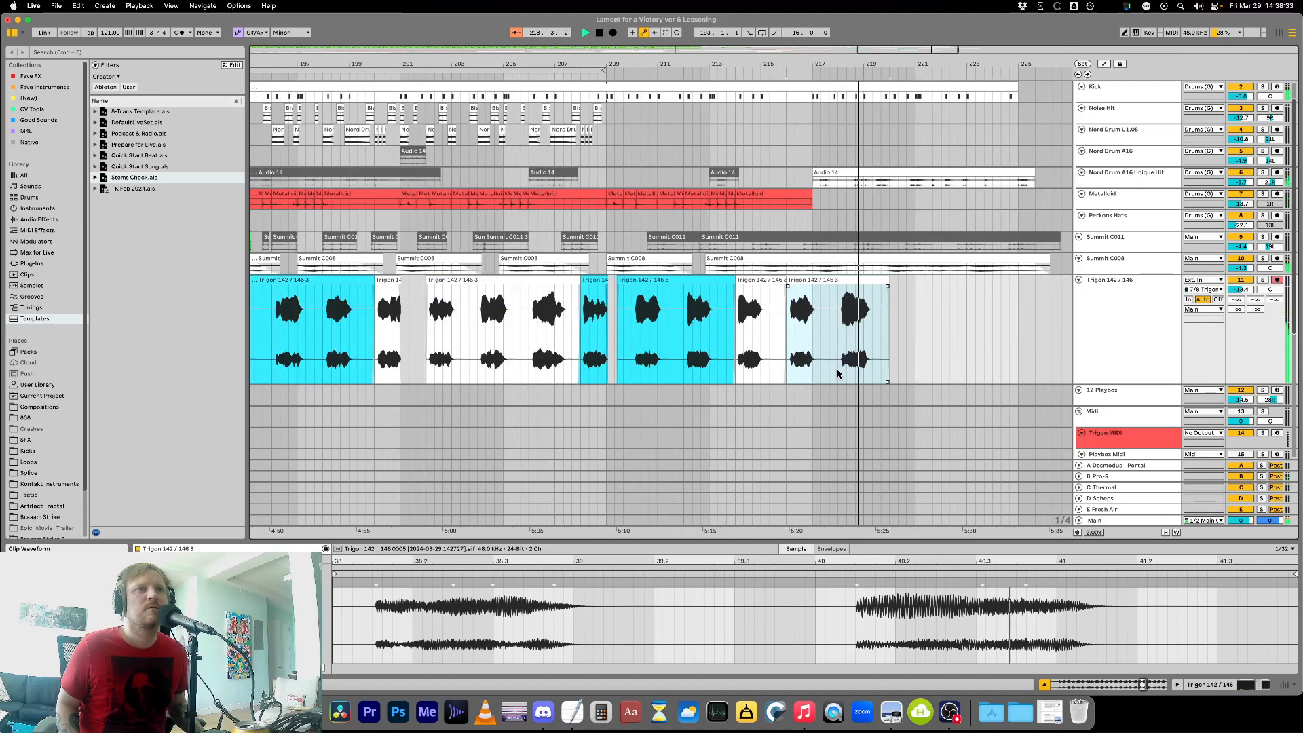
key(space)
key(minus)
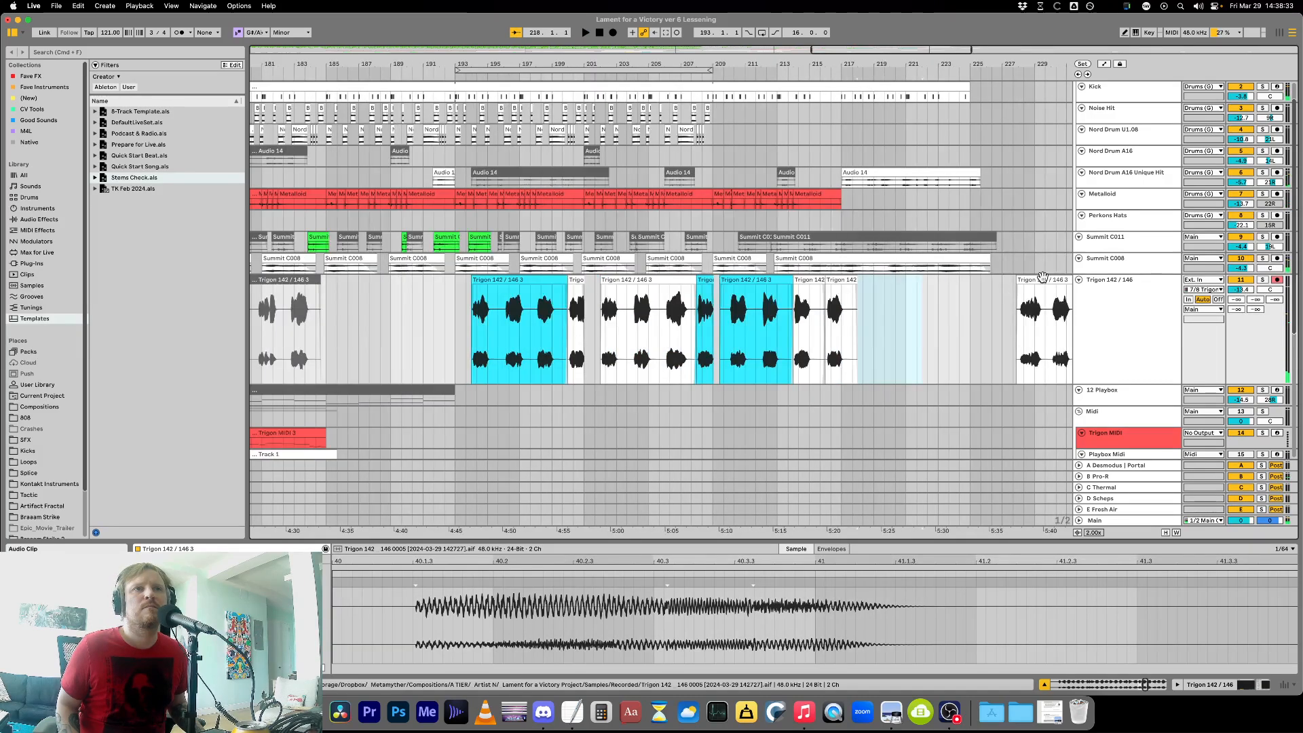
drag(1042, 278, 841, 299)
click(840, 330)
key(plus)
key(plus)
key(plus)
key(plus)
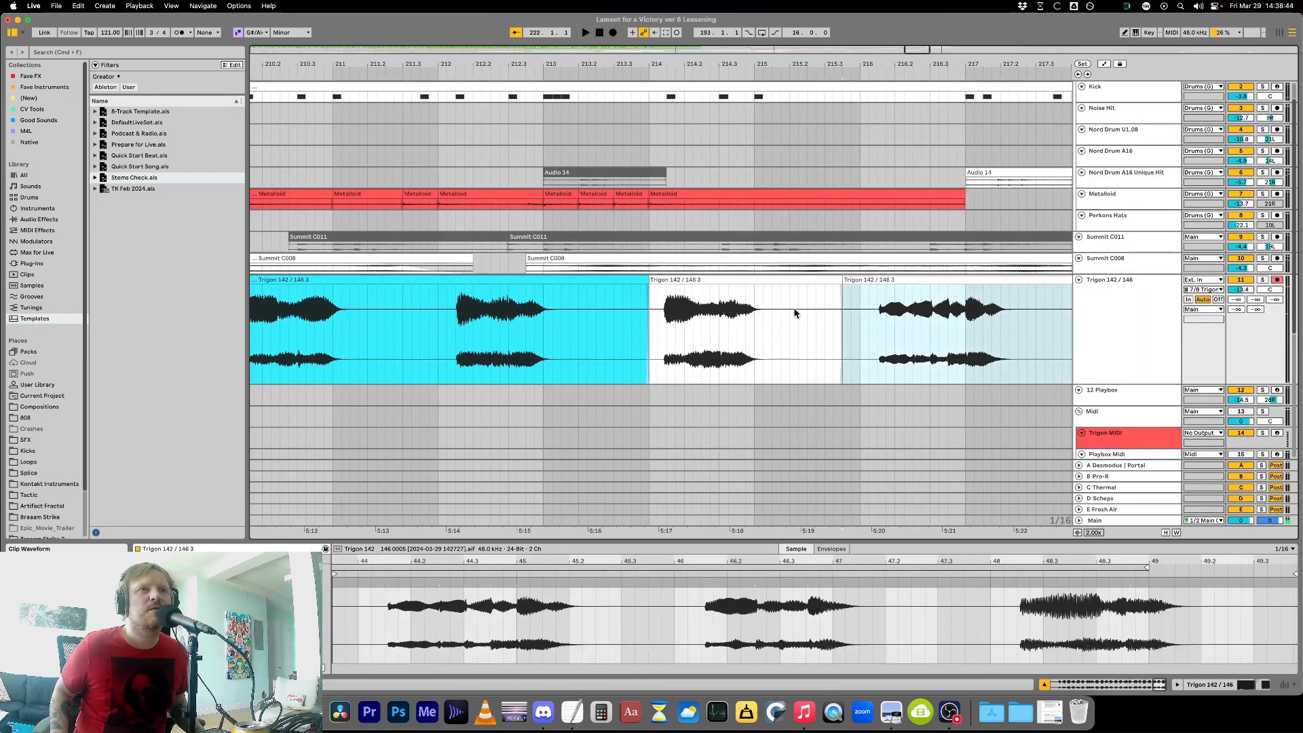
Audition the join before bar 216, then delete the moved Trigon clip's first phrase up to bar 218.
click(796, 312)
key(space)
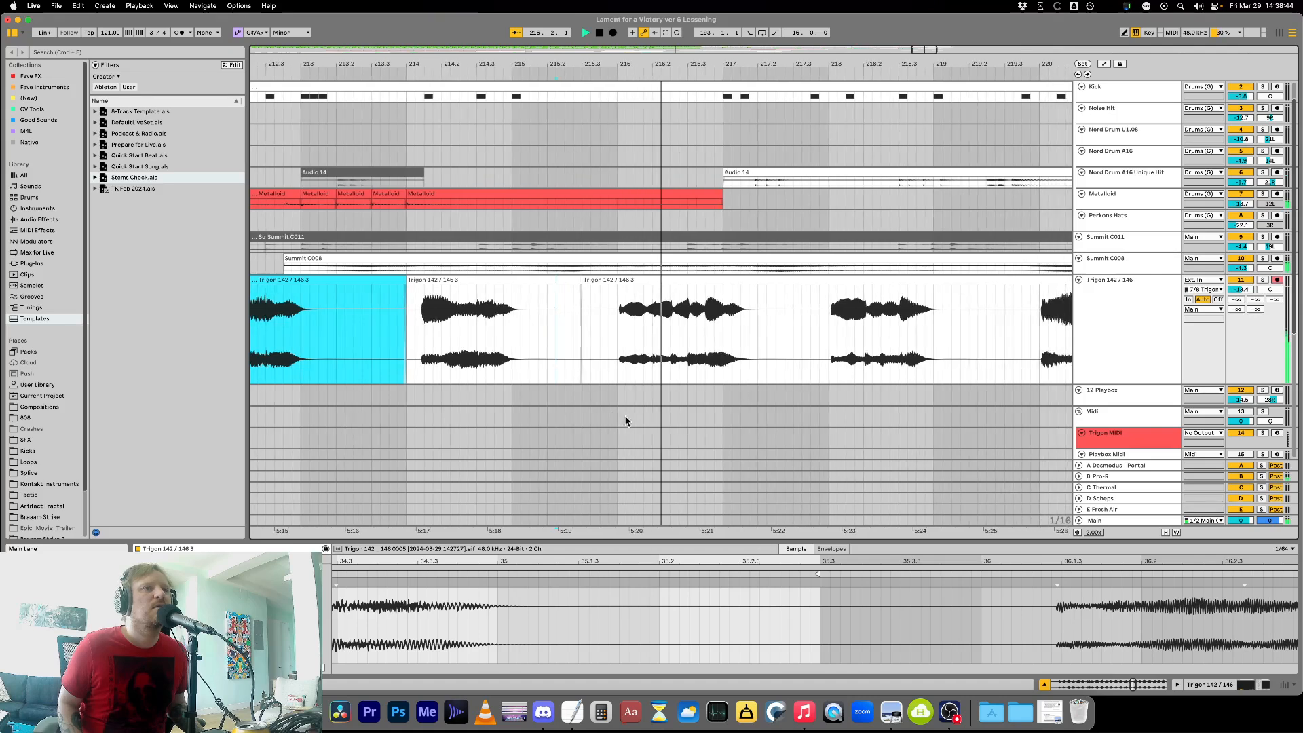
key(space)
click(575, 281)
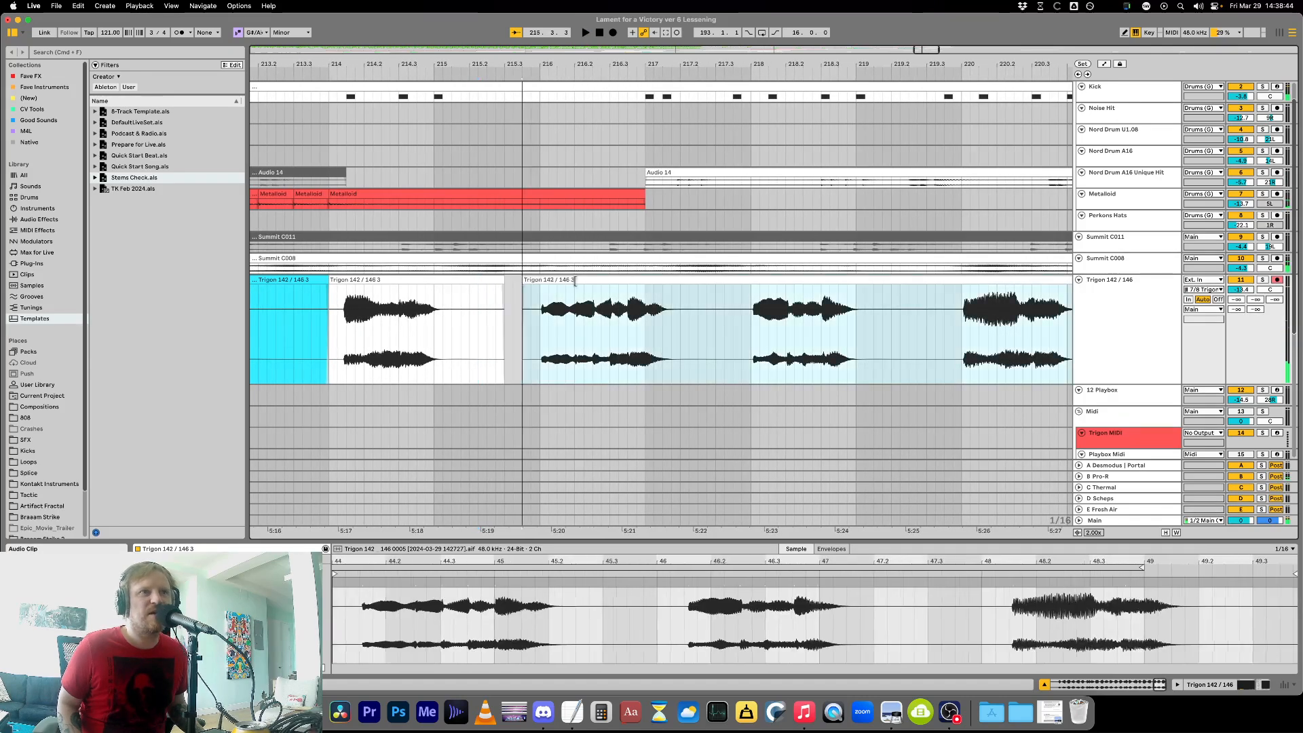
drag(576, 281, 749, 300)
key(space)
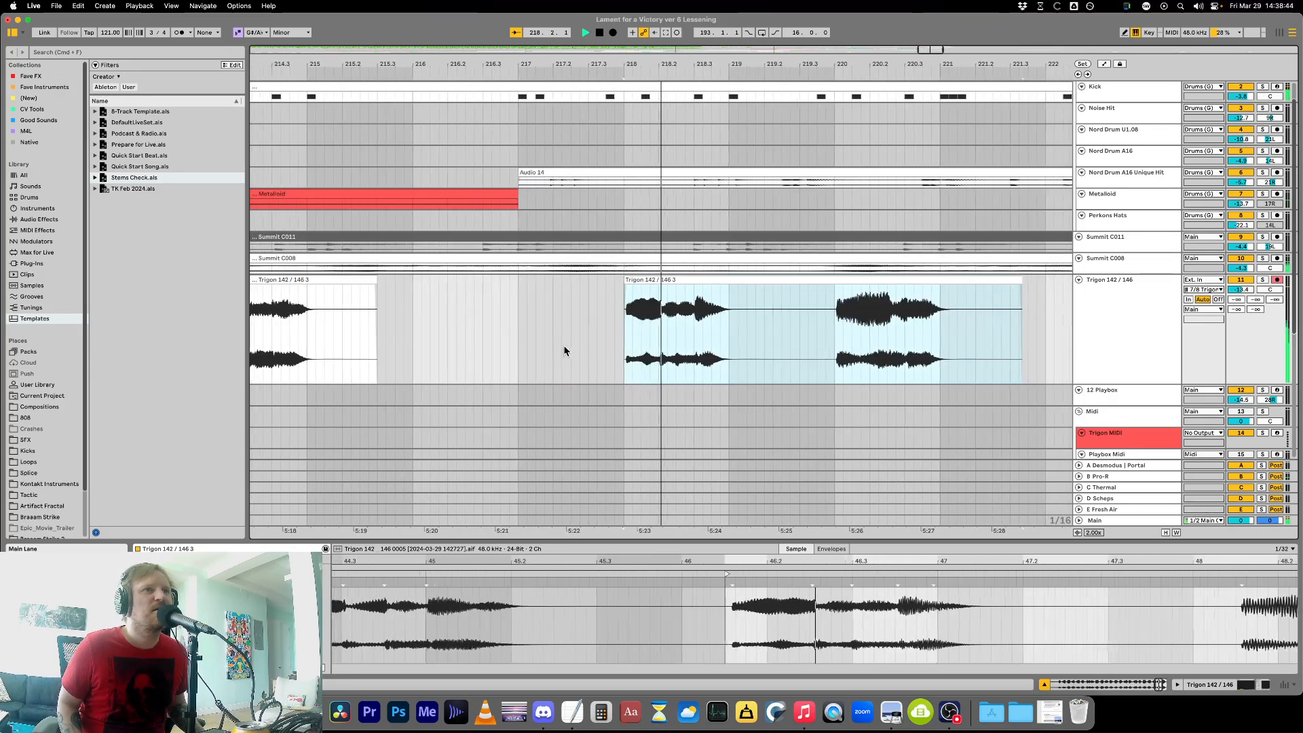
key(minus)
key(space)
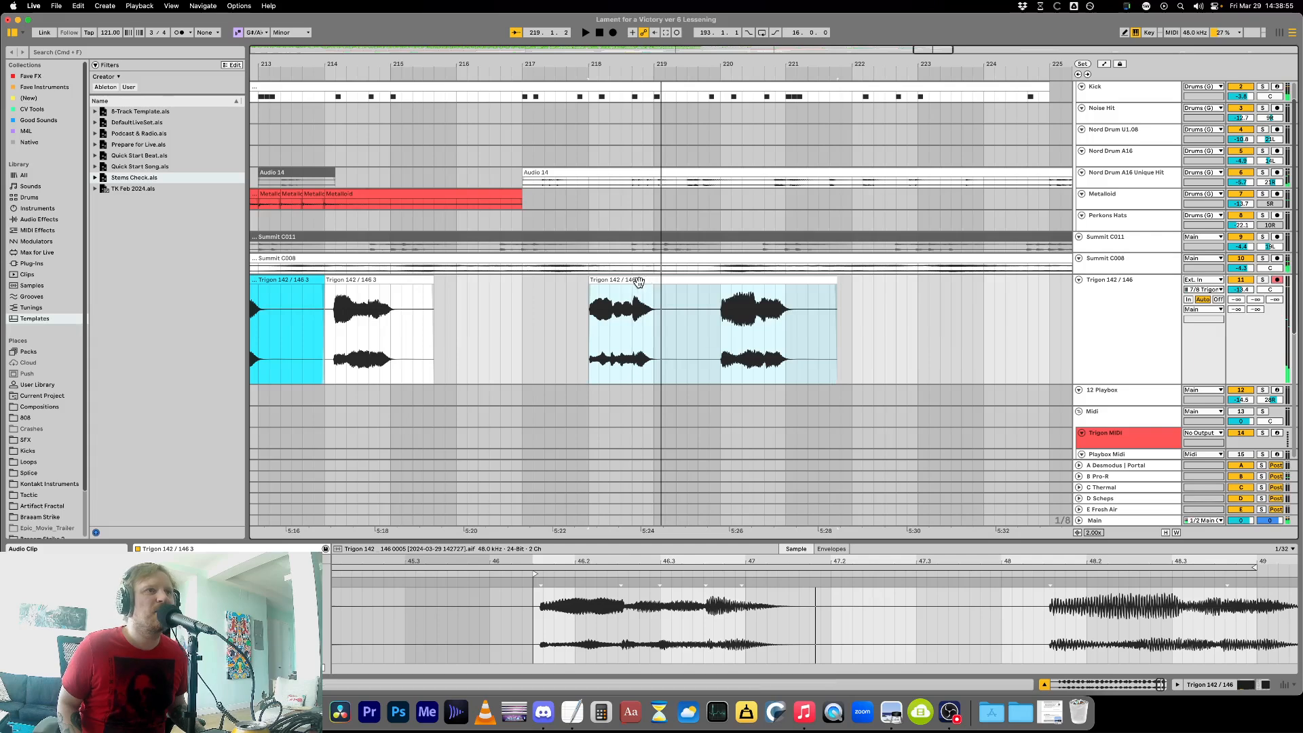
Move the remaining two-phrase Trigon clip from bar 218 to directly after the bar 214 clip and play the join.
drag(638, 281, 485, 282)
click(549, 370)
key(space)
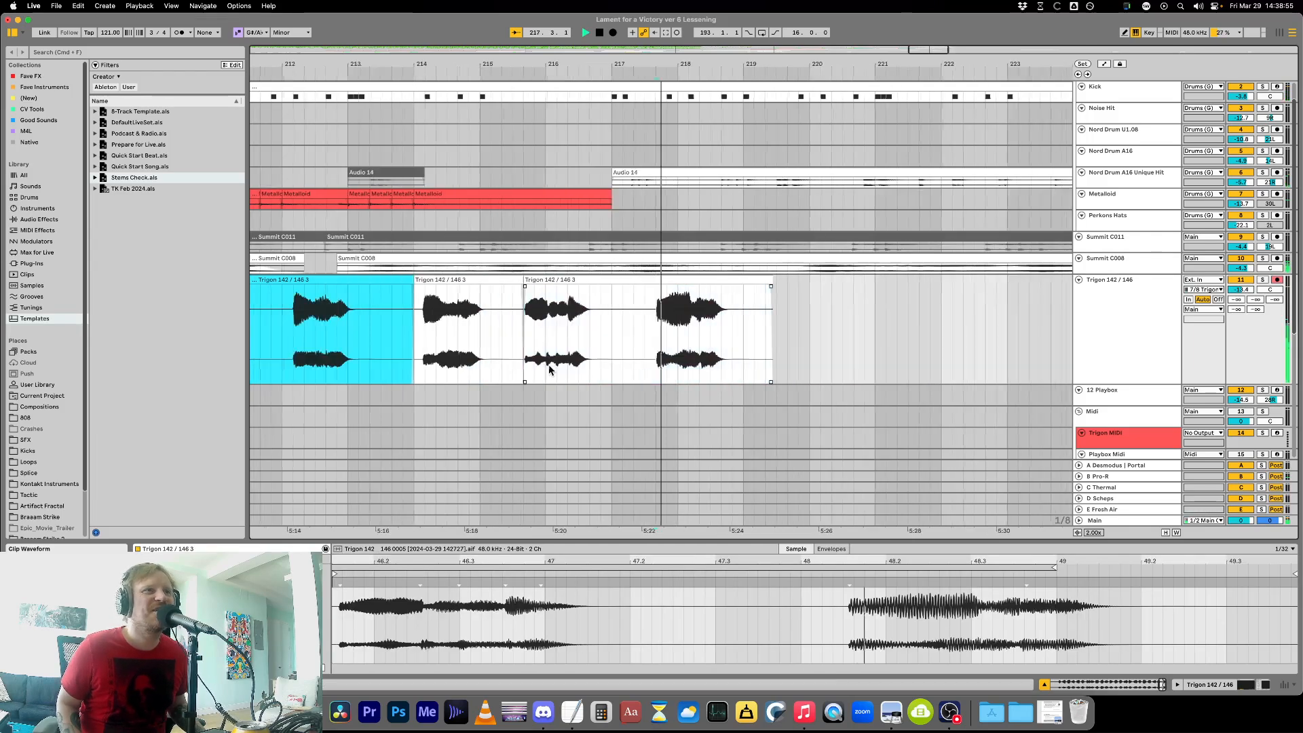
key(minus)
key(minus)
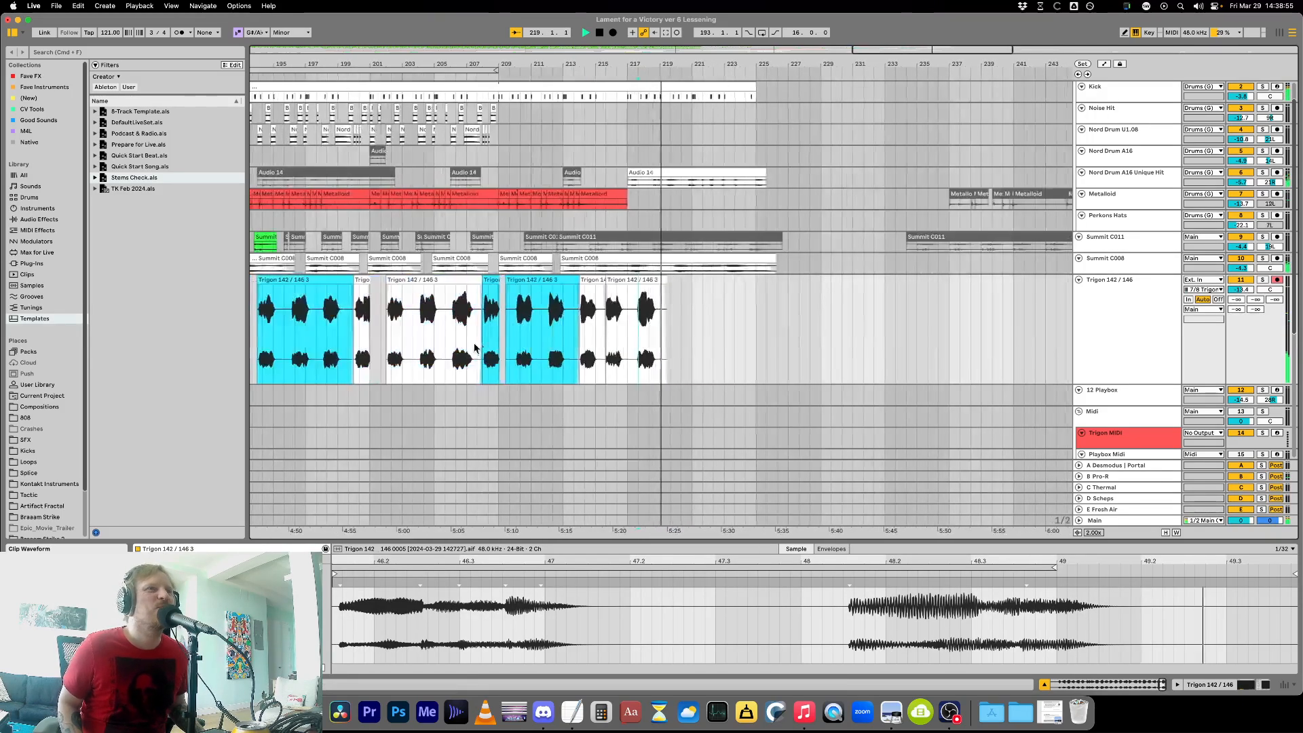
key(space)
While playing from bar 193, deactivate the Summit C011 clip near bar 194 and the Nord Drum A16 Unique Hit clip ending at bar 193.
key(minus)
click(311, 337)
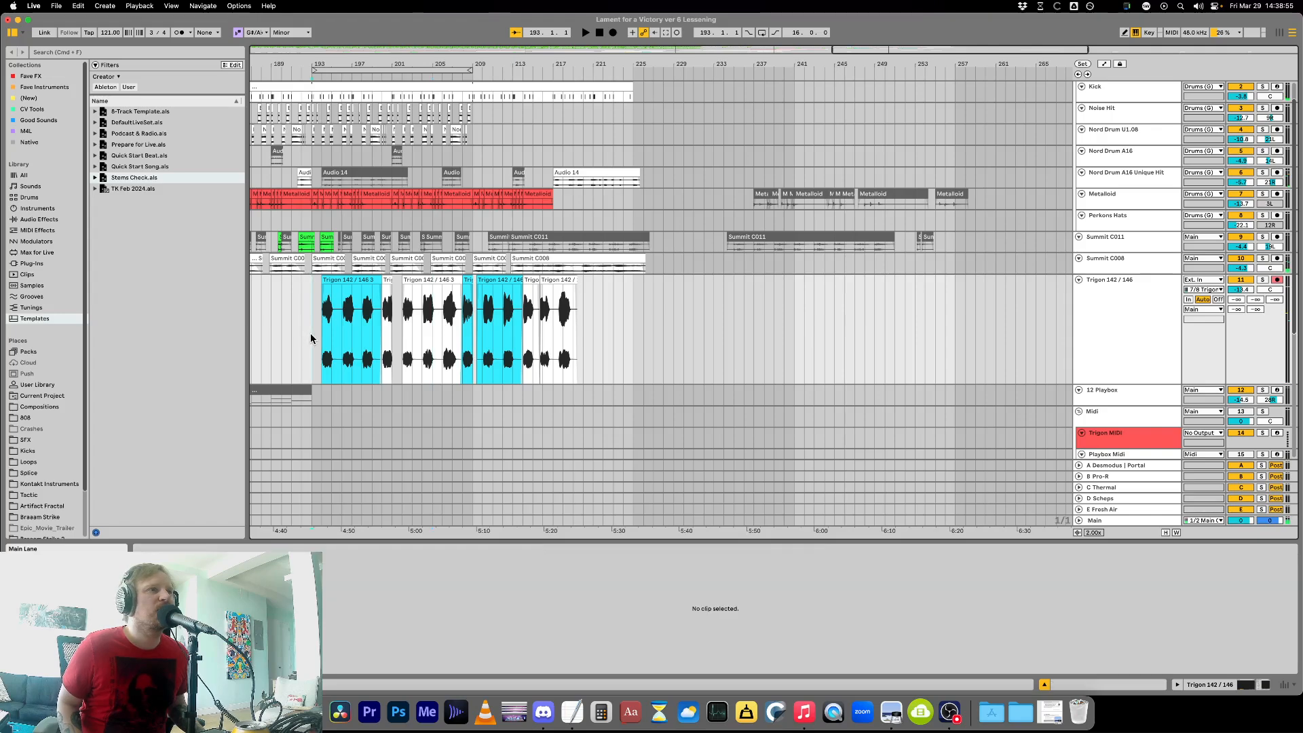
key(space)
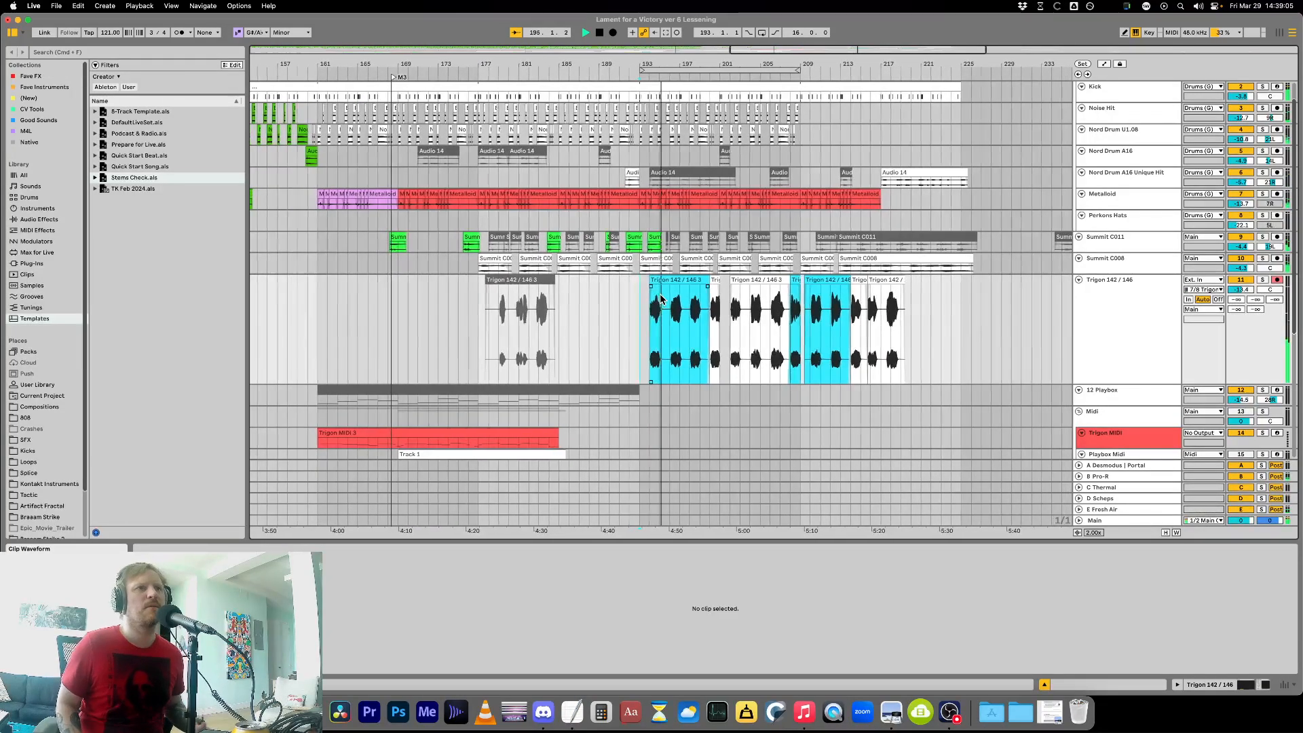
click(643, 243)
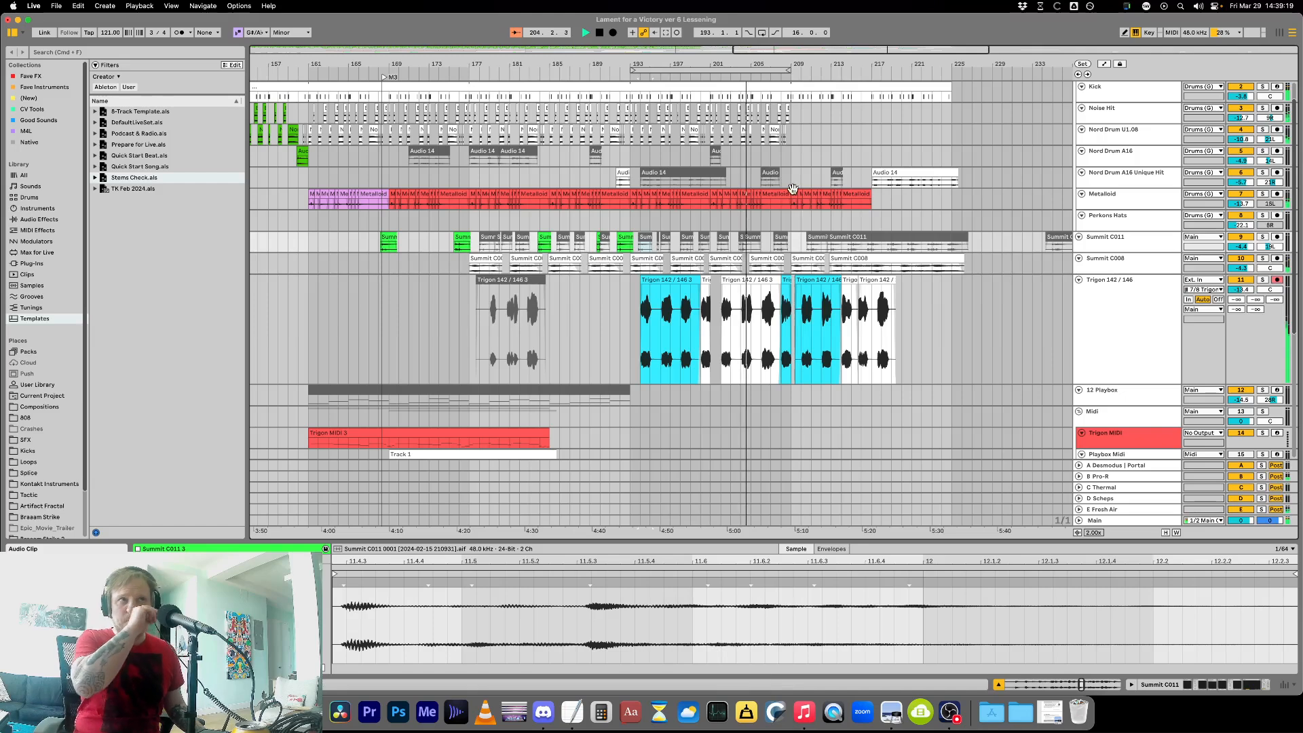
click(623, 178)
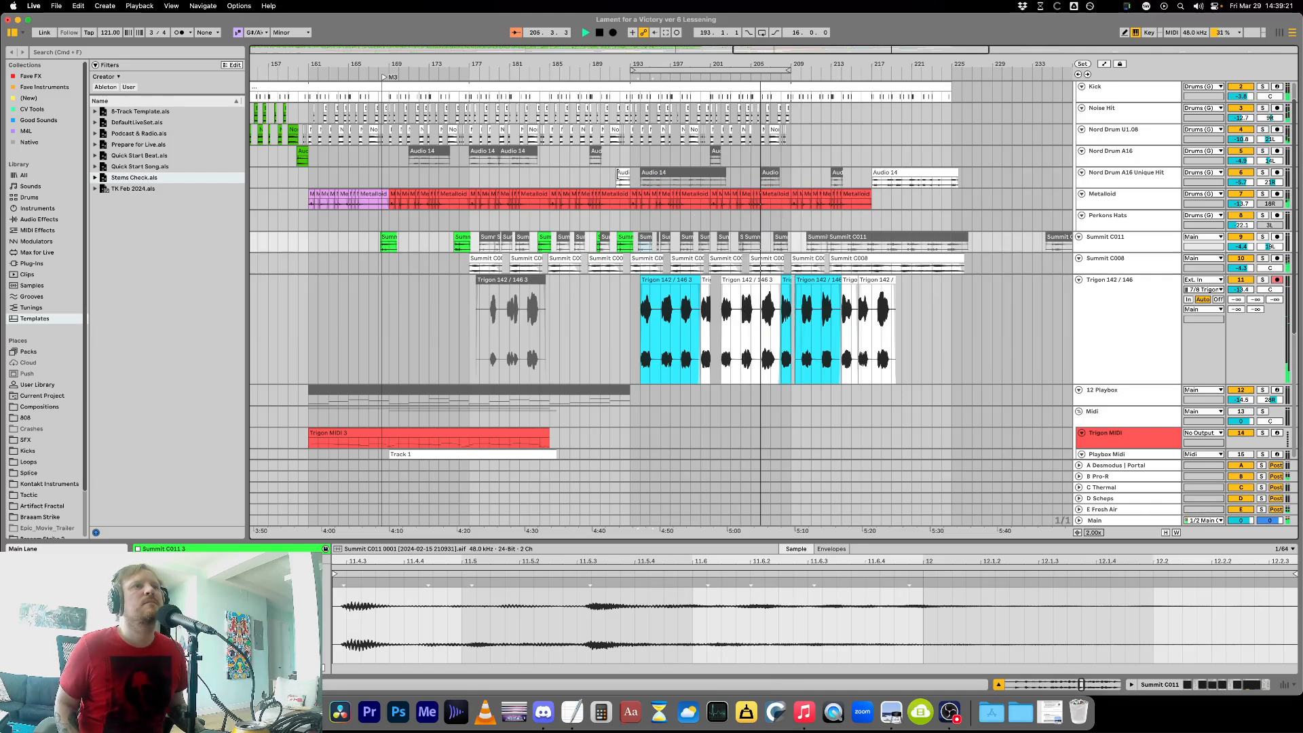
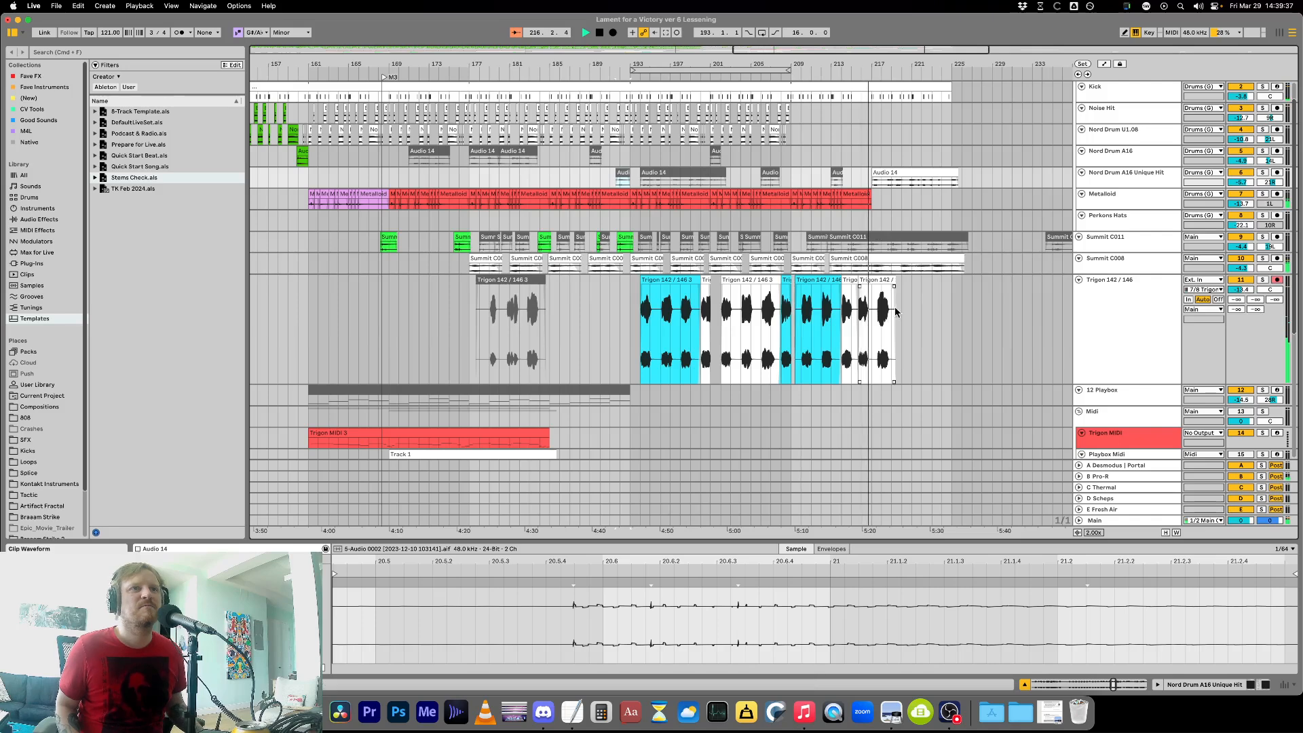
Remove the first phrase of the last Trigon clip, set the remaining phrase directly after the preceding clip near bar 215, and play it.
click(873, 358)
key(plus)
key(plus)
key(plus)
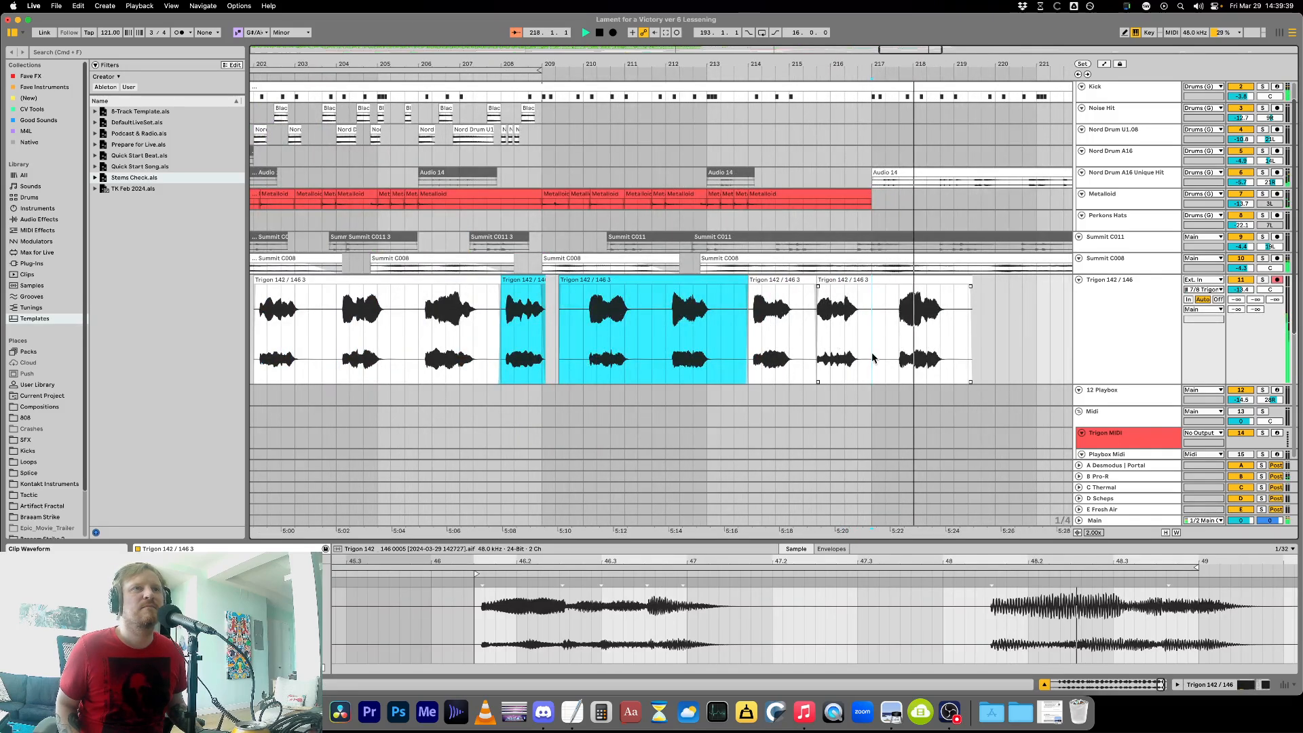
mouse_move(818, 284)
mouse_down()
mouse_move(897, 283)
mouse_move(834, 291)
mouse_up()
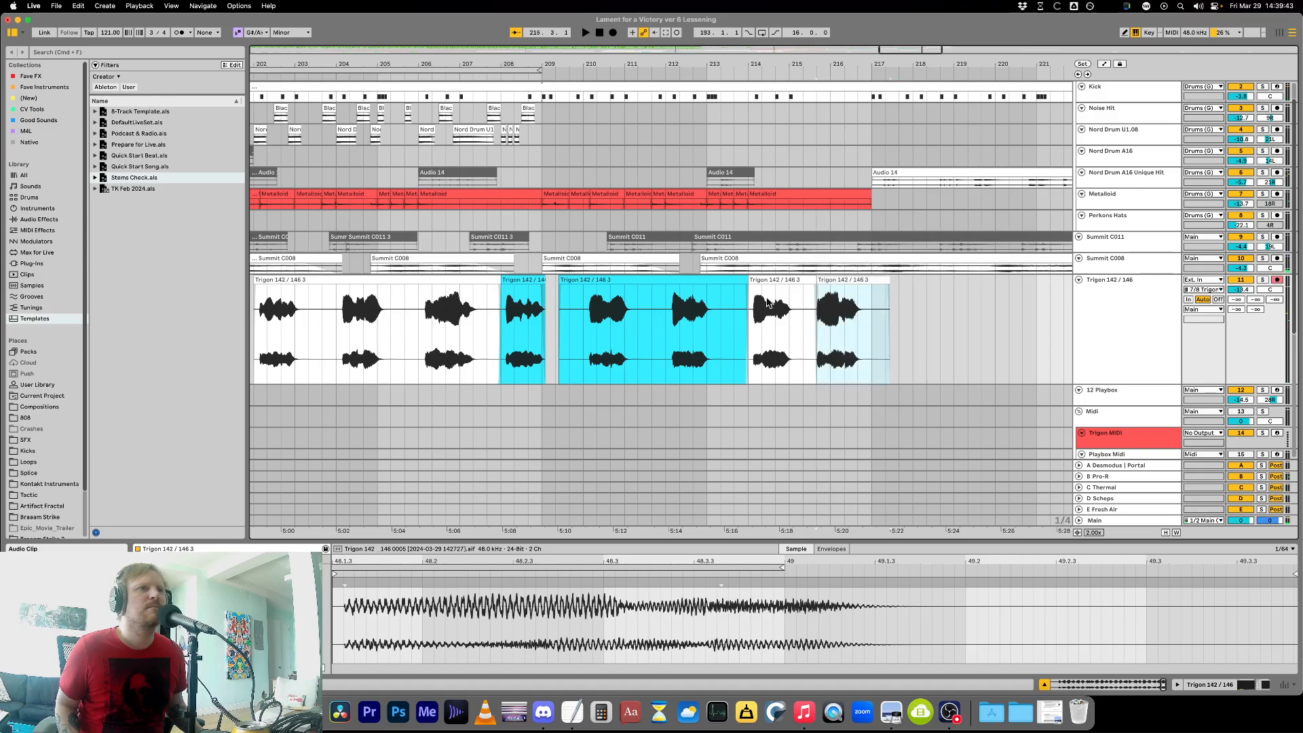
key(minus)
key(minus)
key(minus)
key(space)
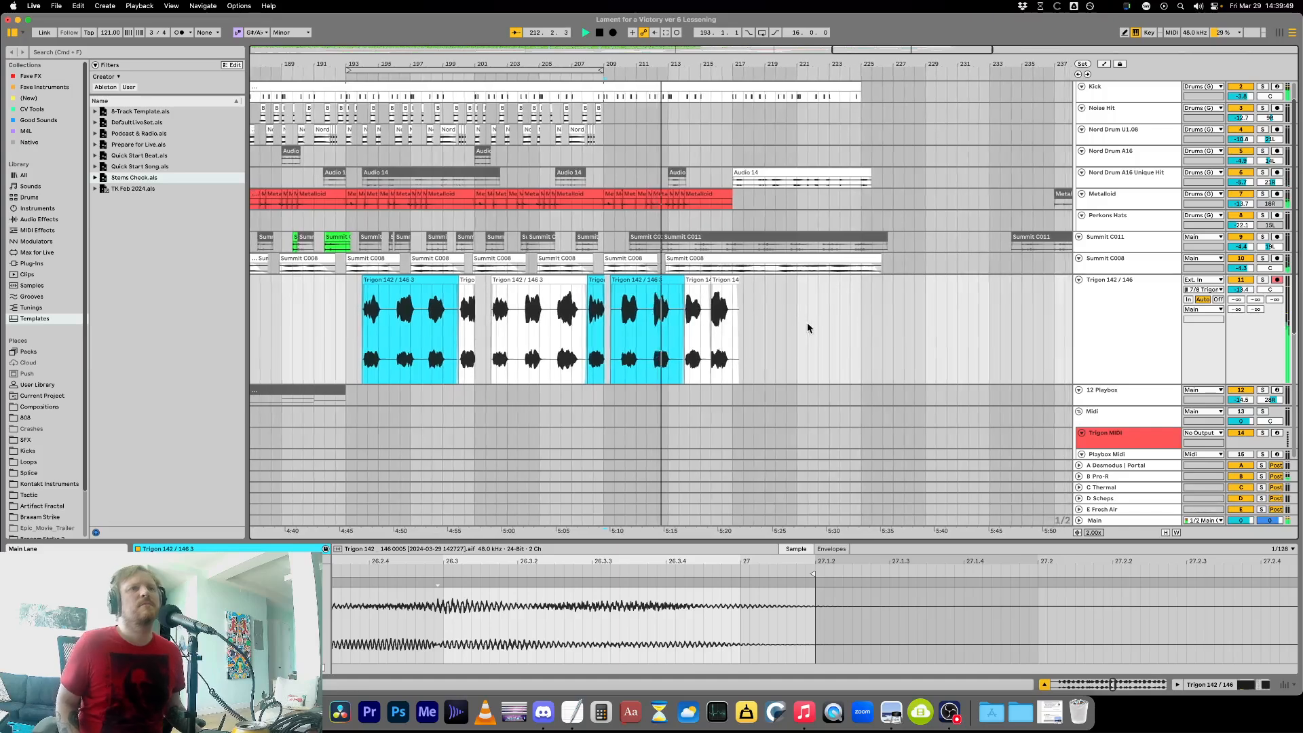
Shift the last Trigon clip to start at bar 216 and delete its tail beyond bar 217.
key(plus)
key(plus)
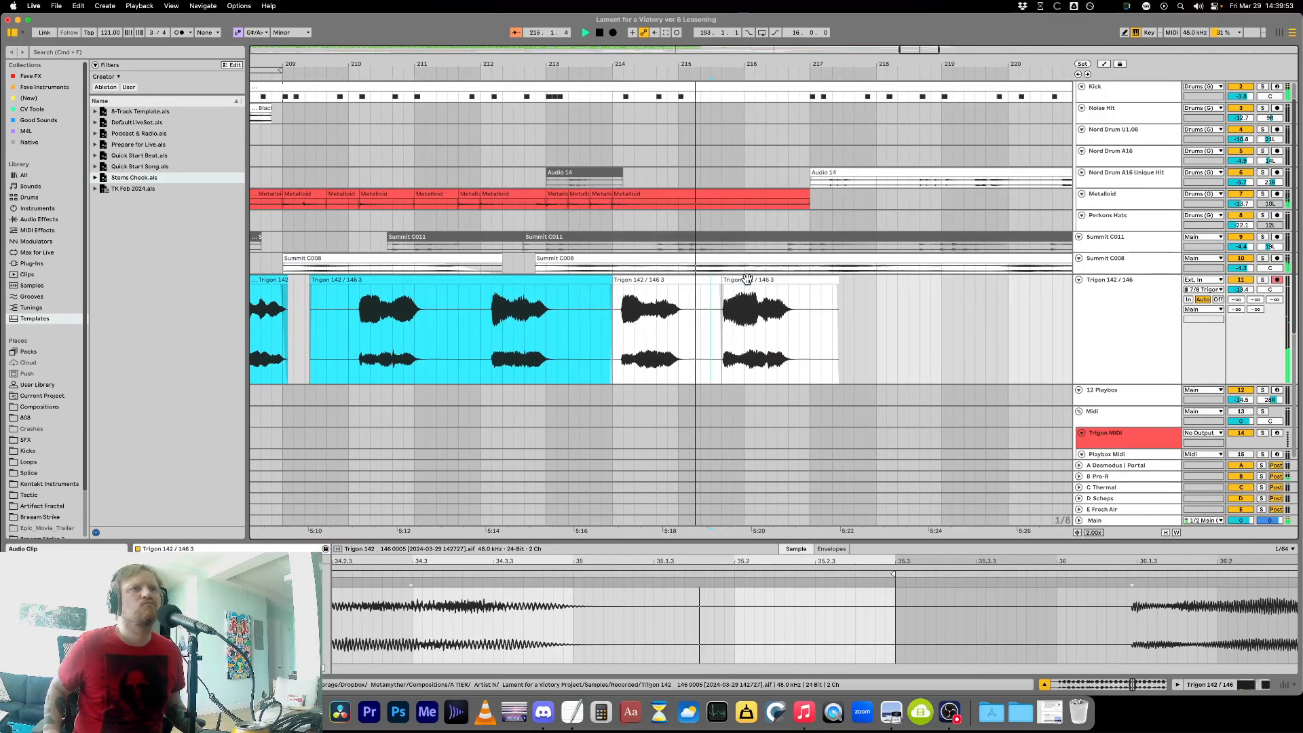
click(744, 372)
key(Right)
key(Right)
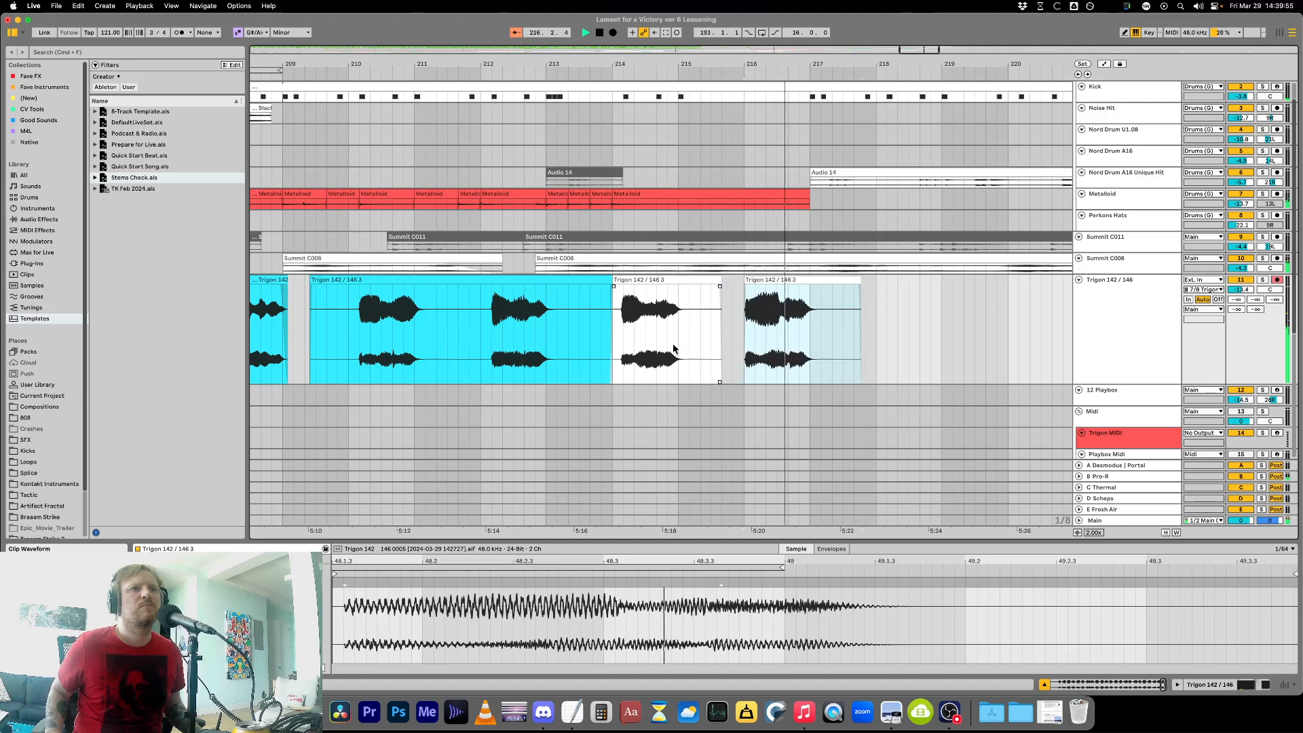
click(695, 365)
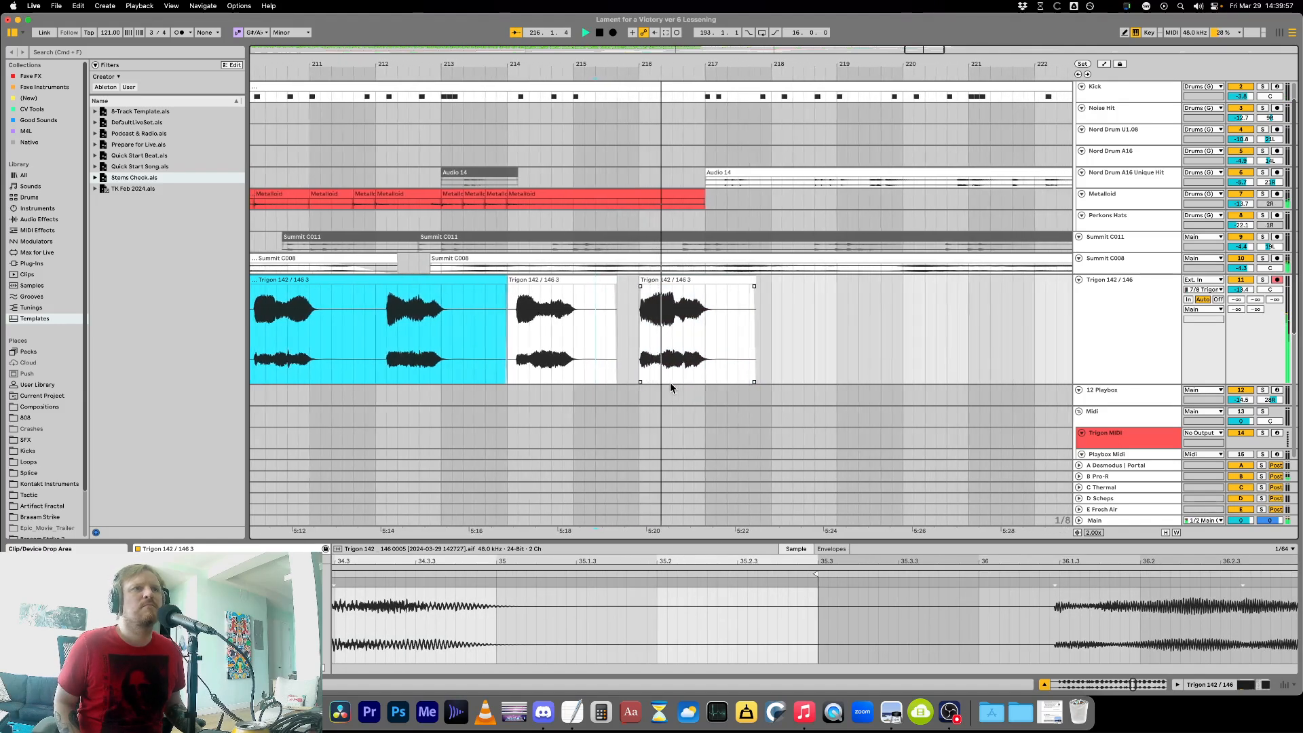
drag(638, 333, 752, 338)
key(Delete)
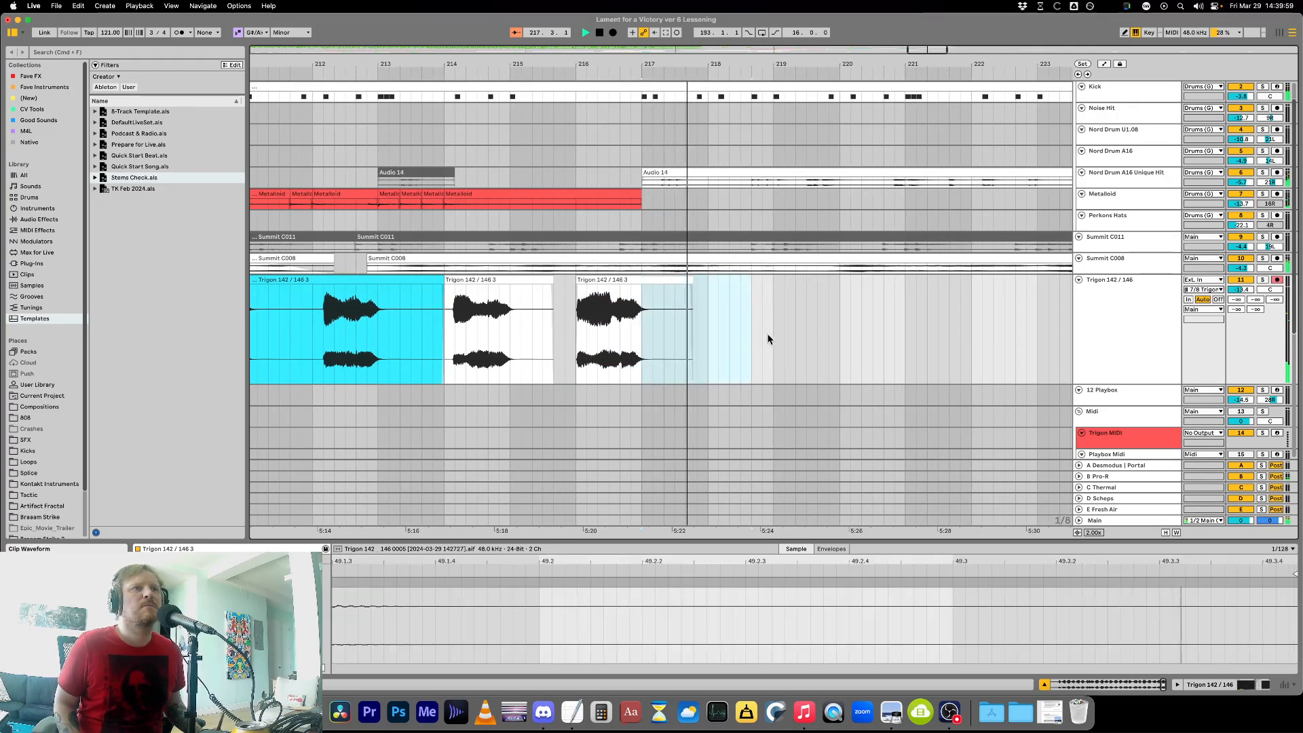
Move the four deactivated Audio 14 clips on Nord Drum A16 Unique Hit from the bar 189 to 213 range to after bar 225.
key(minus)
key(minus)
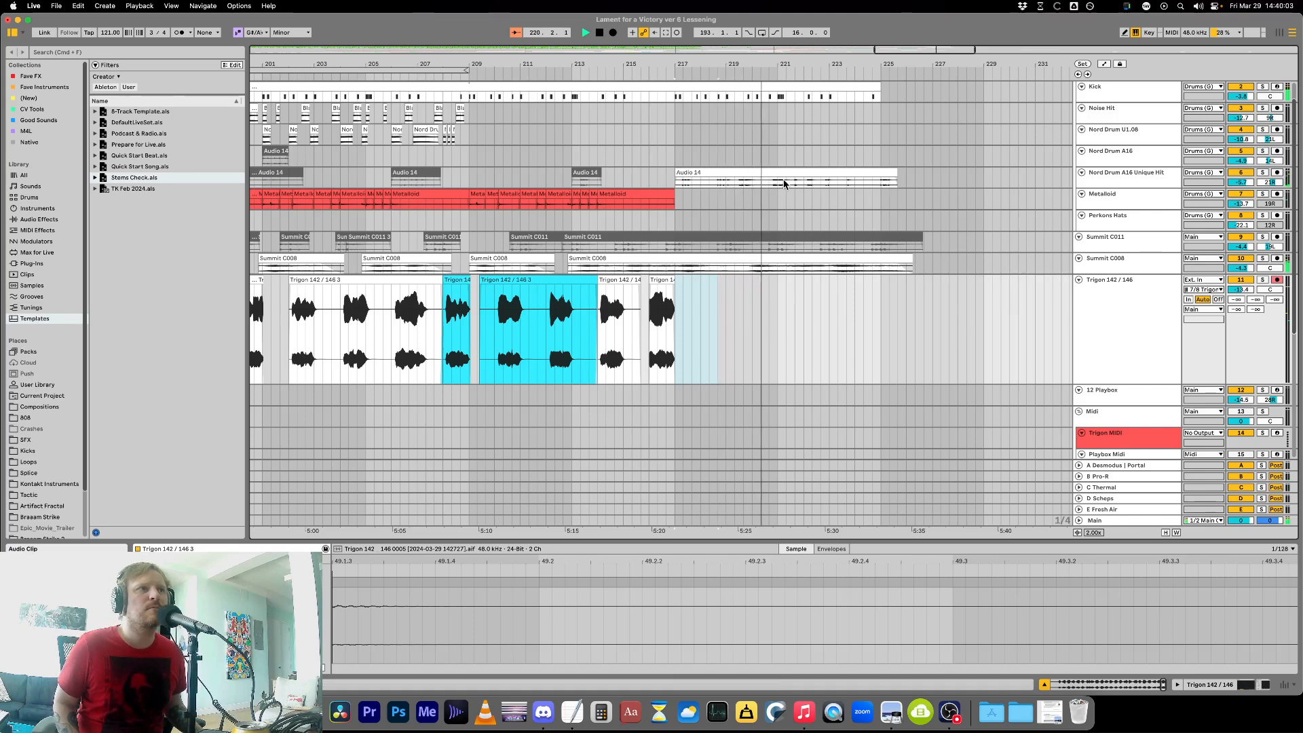
key(minus)
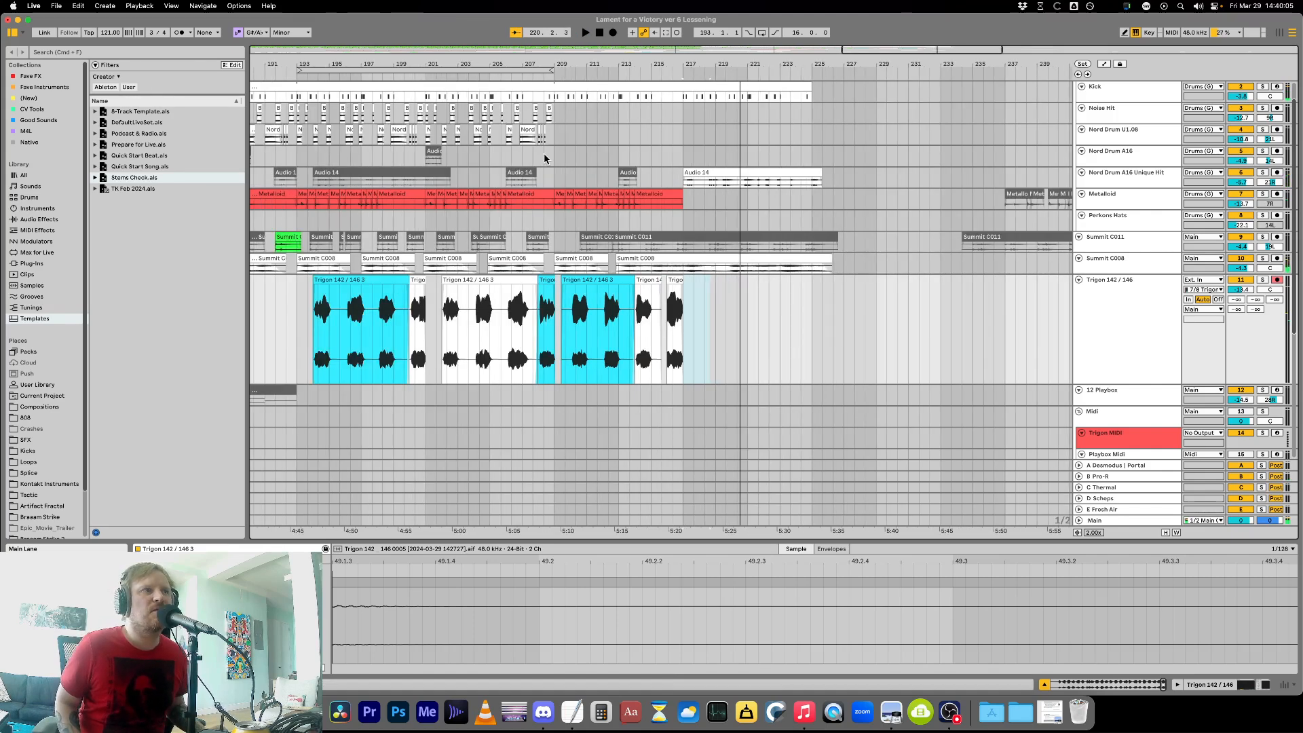
key(minus)
drag(411, 182, 665, 178)
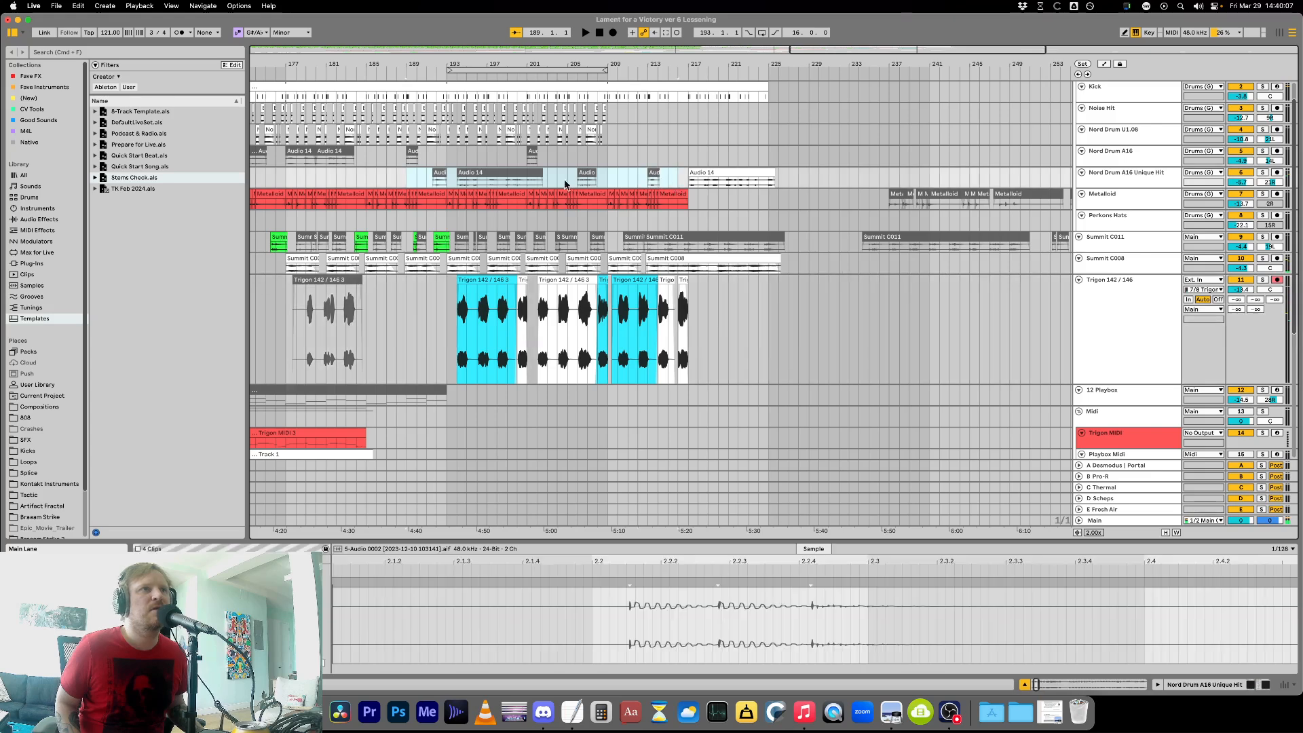
drag(474, 173, 827, 178)
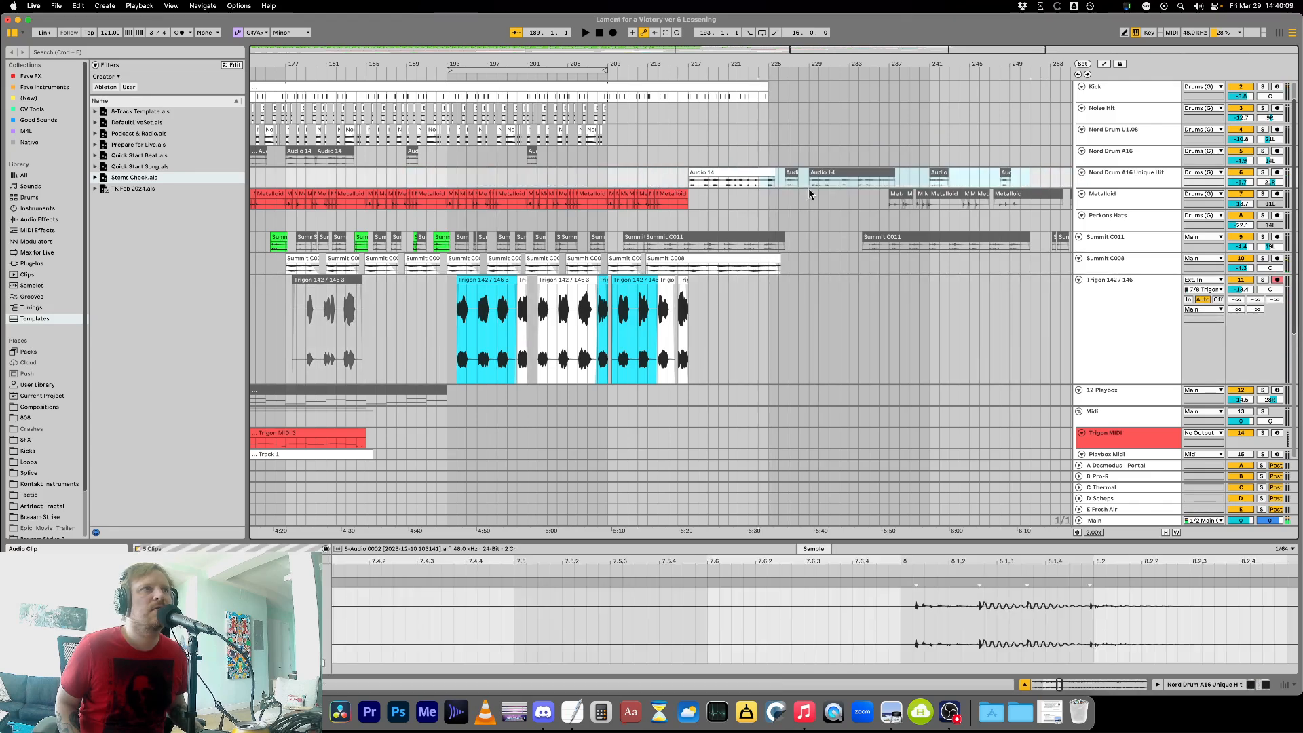
click(608, 224)
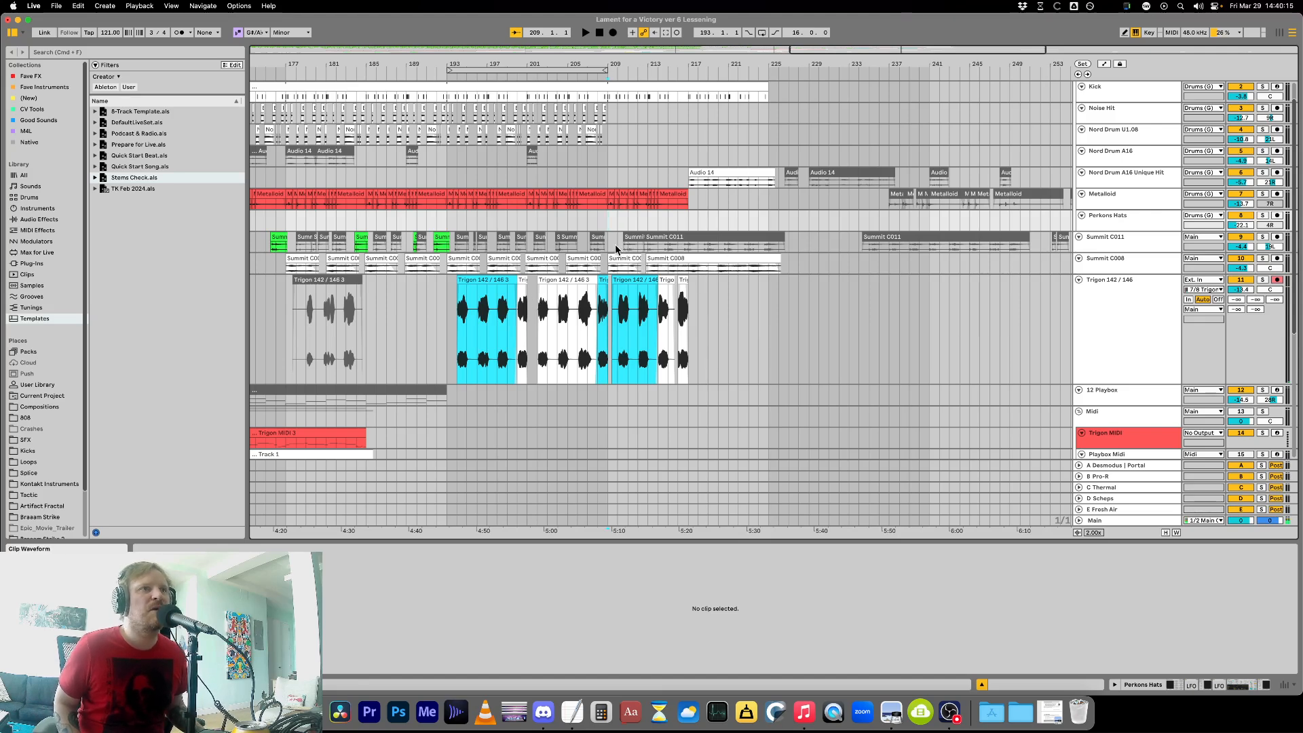
Duplicate the Trigon phrases from bar 193 to 217 so the copy runs from bar 217 to 241.
click(257, 242)
key(minus)
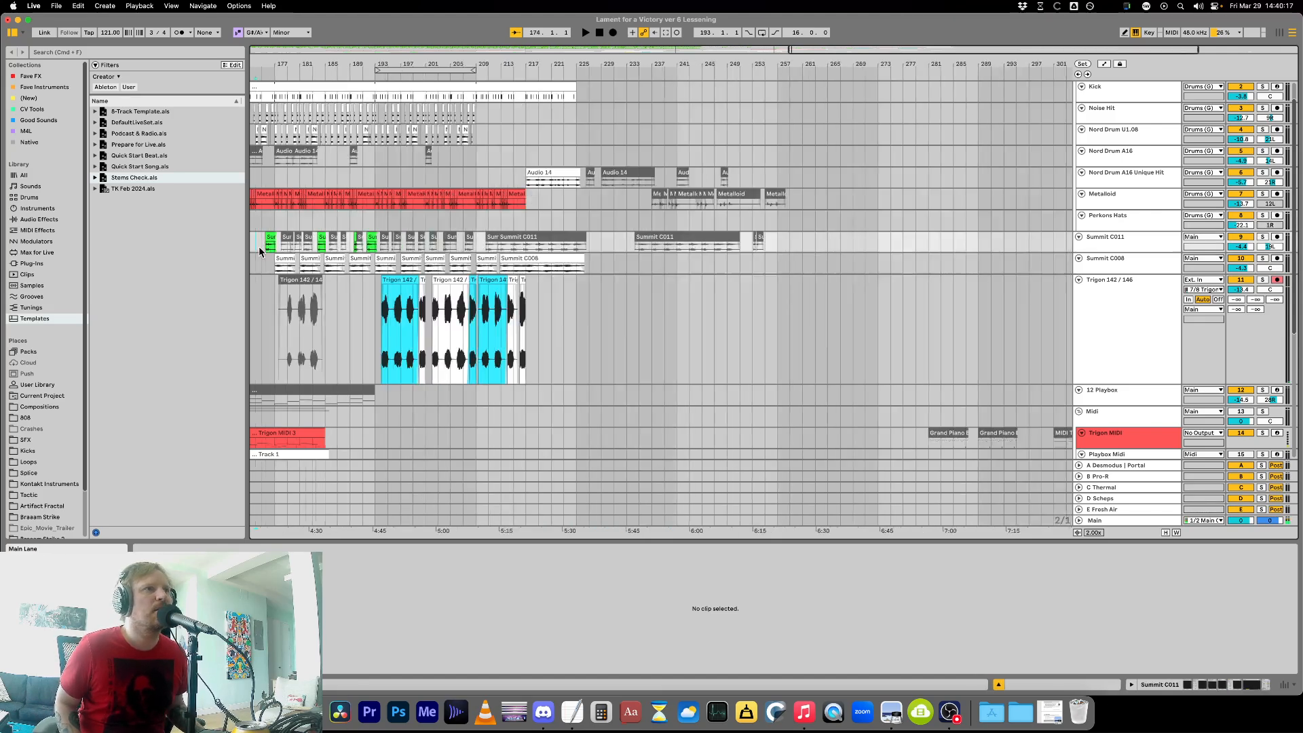
key(plus)
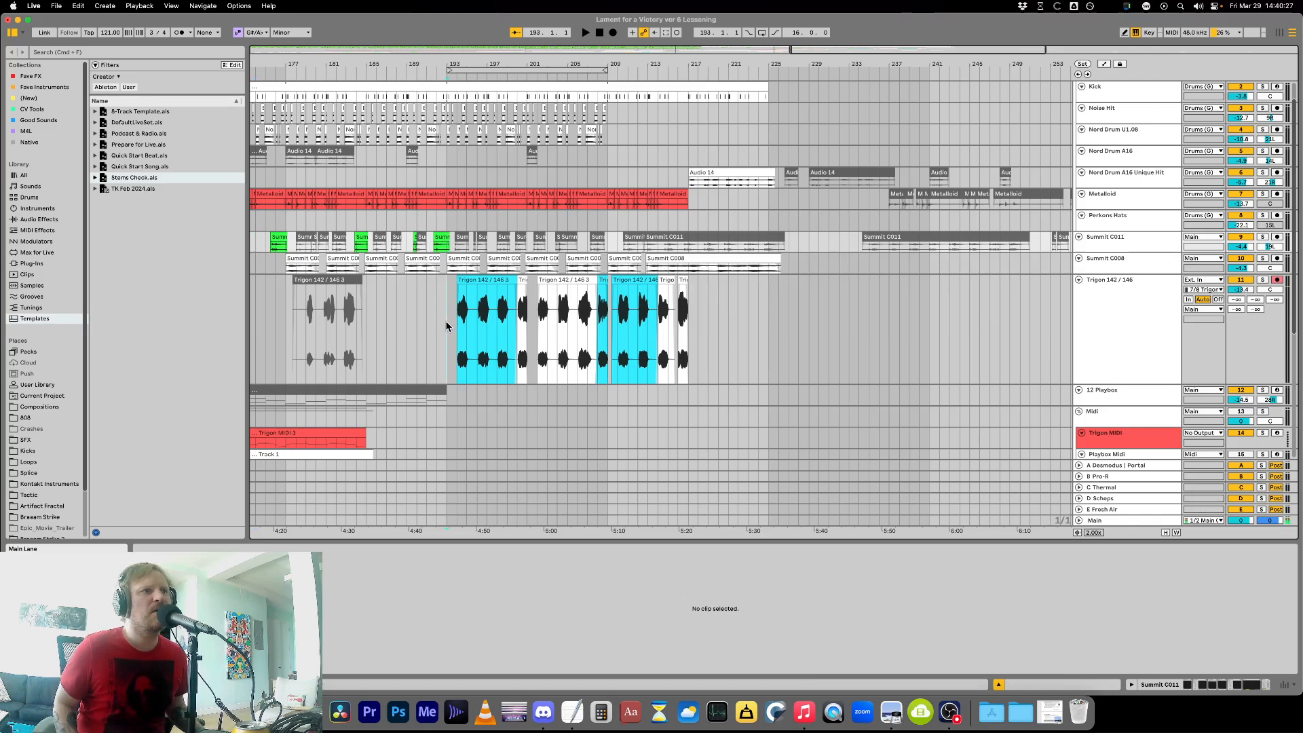
drag(446, 326, 692, 360)
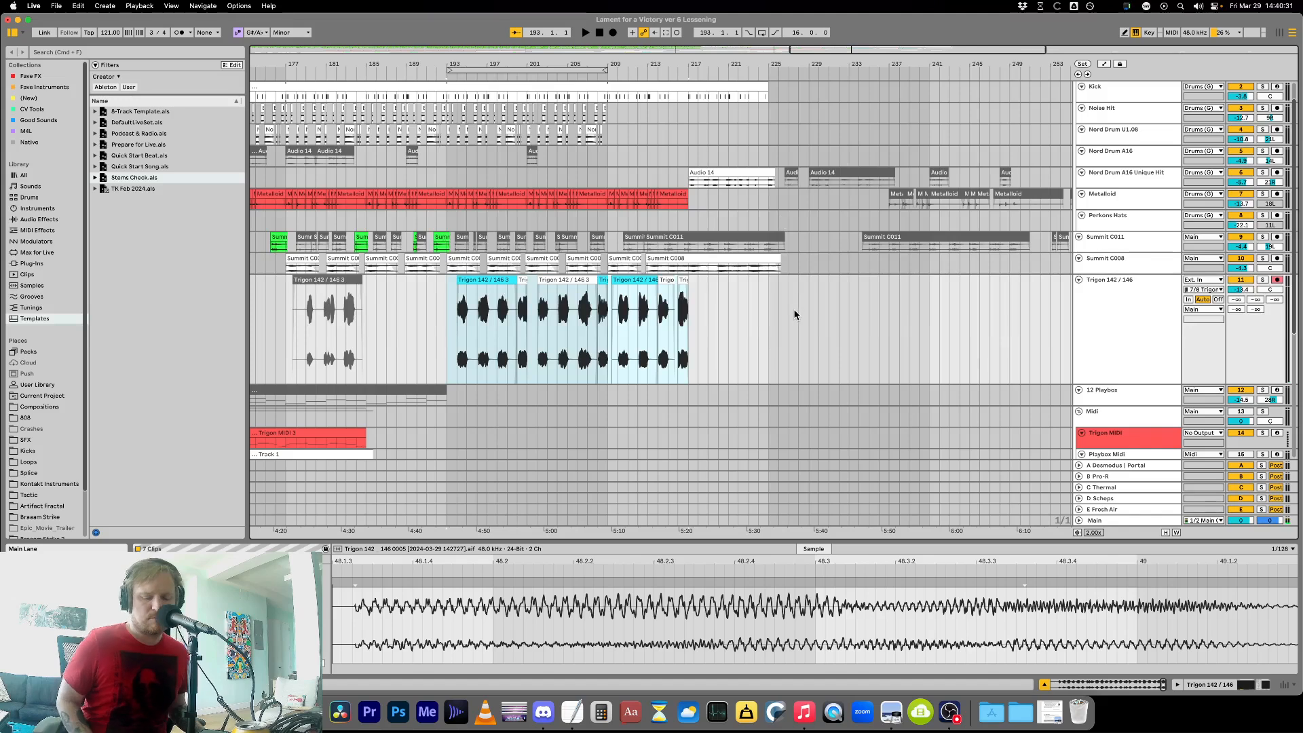
key(super+d)
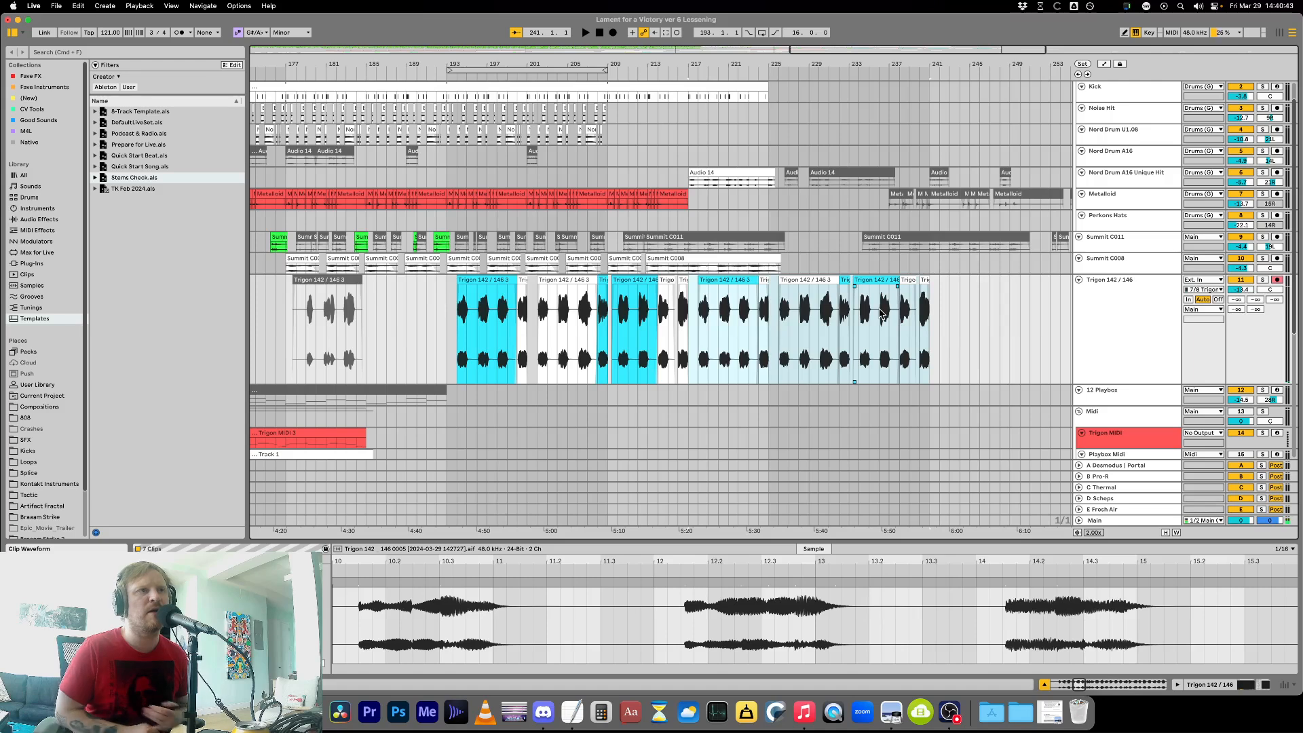
Duplicate the red Metalloid clips from bar 169 to 217 so the copy starts at bar 217.
click(692, 205)
key(Down)
key(Down)
key(minus)
click(363, 241)
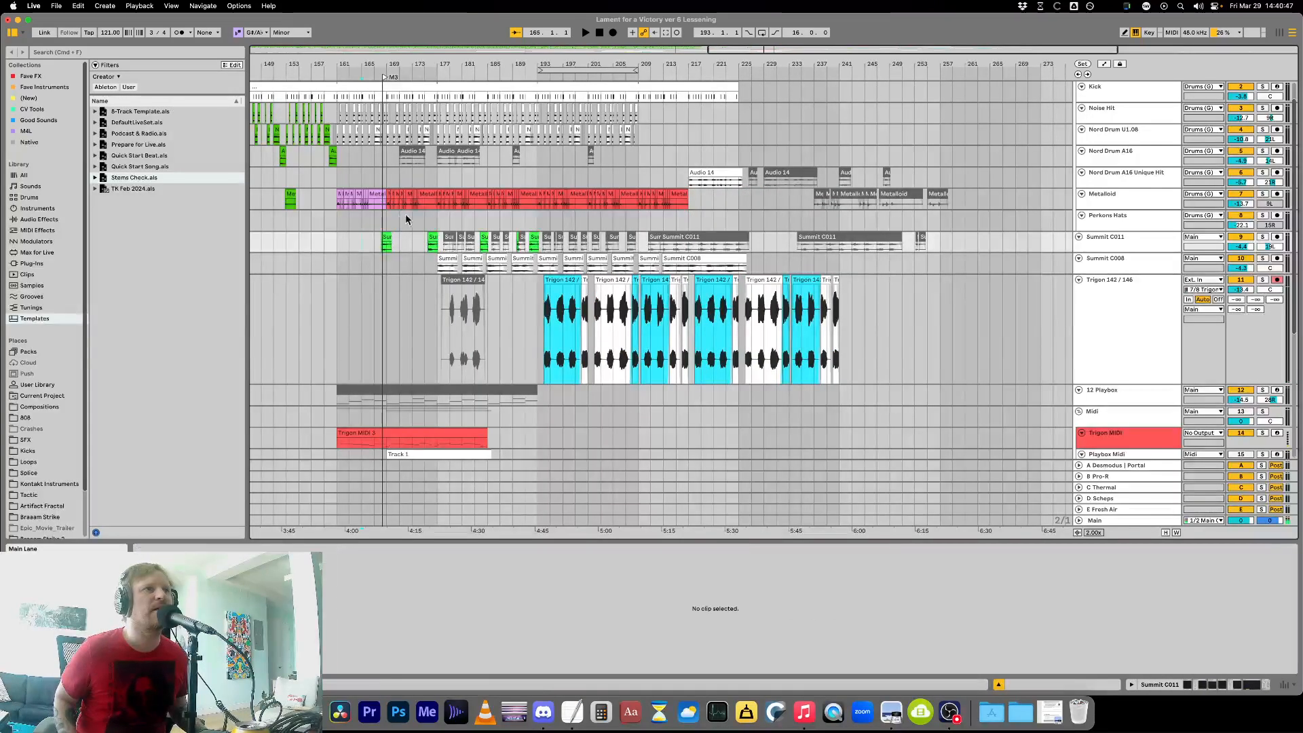
drag(388, 205, 881, 202)
key(minus)
drag(761, 195, 1029, 203)
click(444, 215)
key(plus)
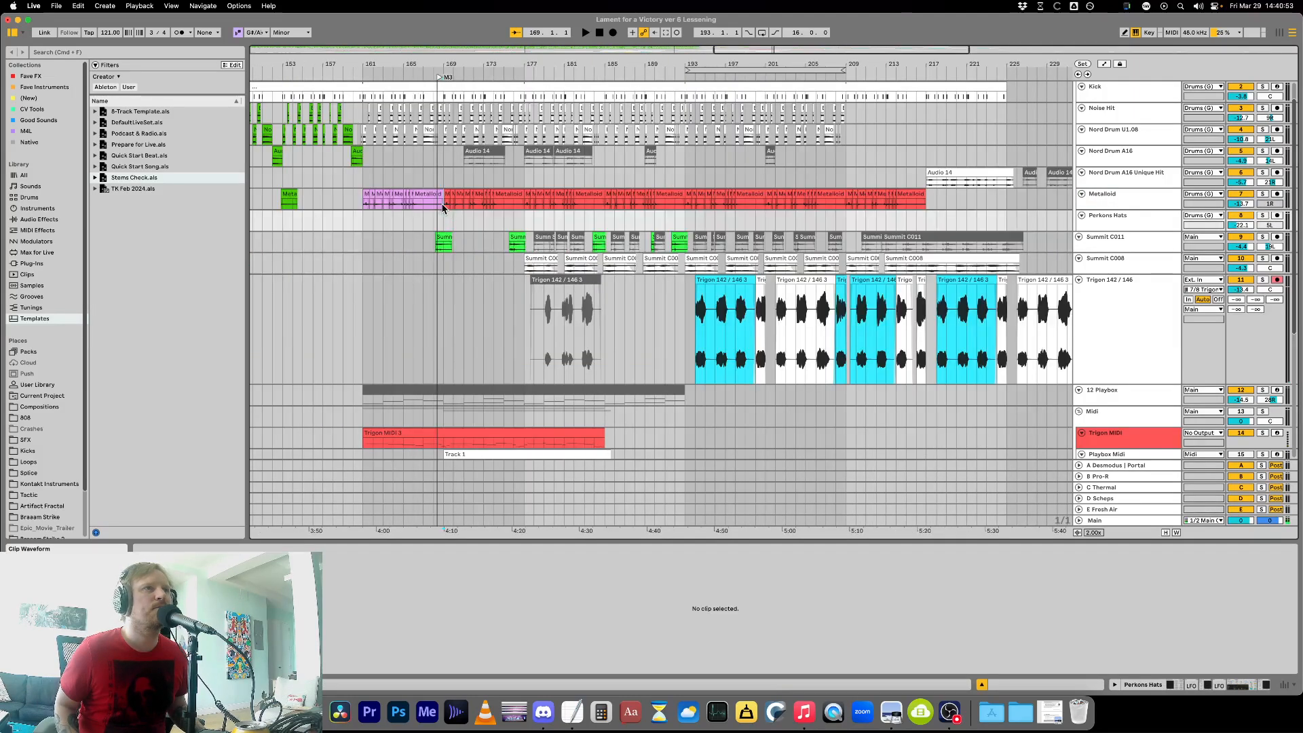
drag(443, 208, 926, 210)
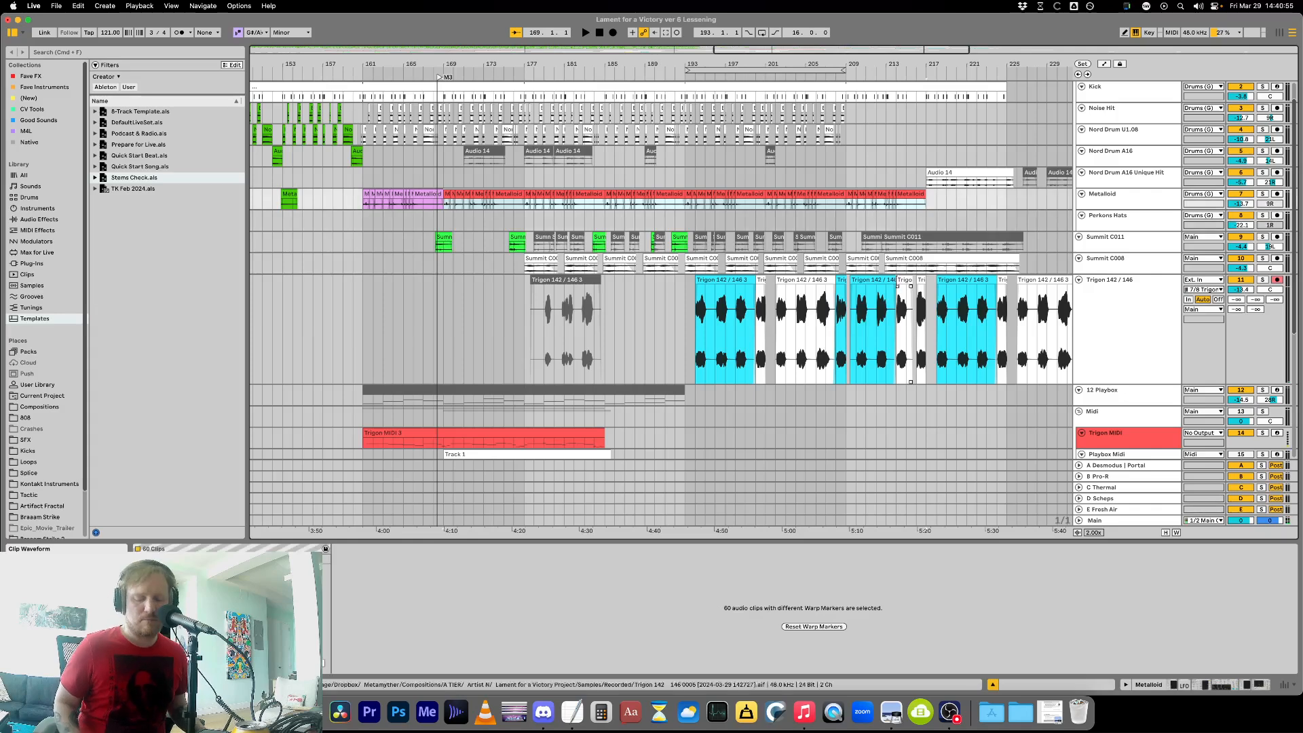
key(super+d)
Extend the Kick clip to bar 269.
key(minus)
key(minus)
click(611, 158)
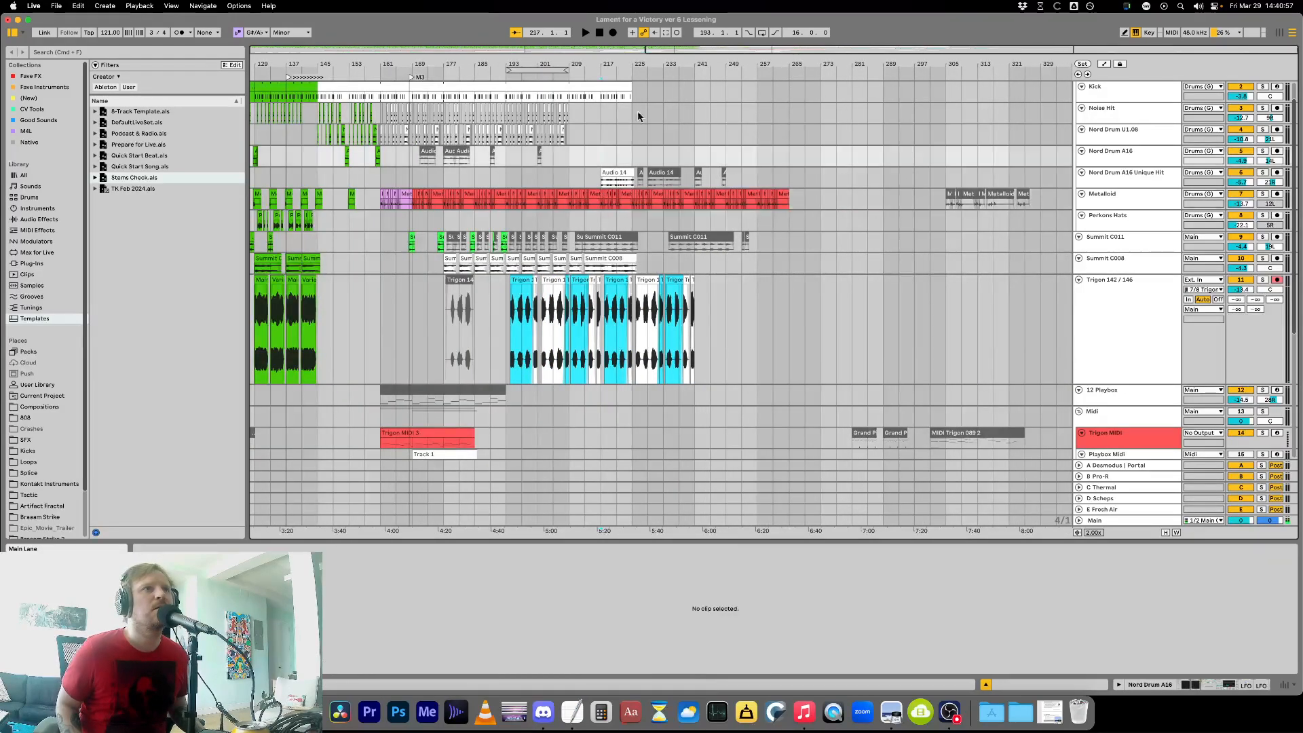
drag(626, 88, 805, 90)
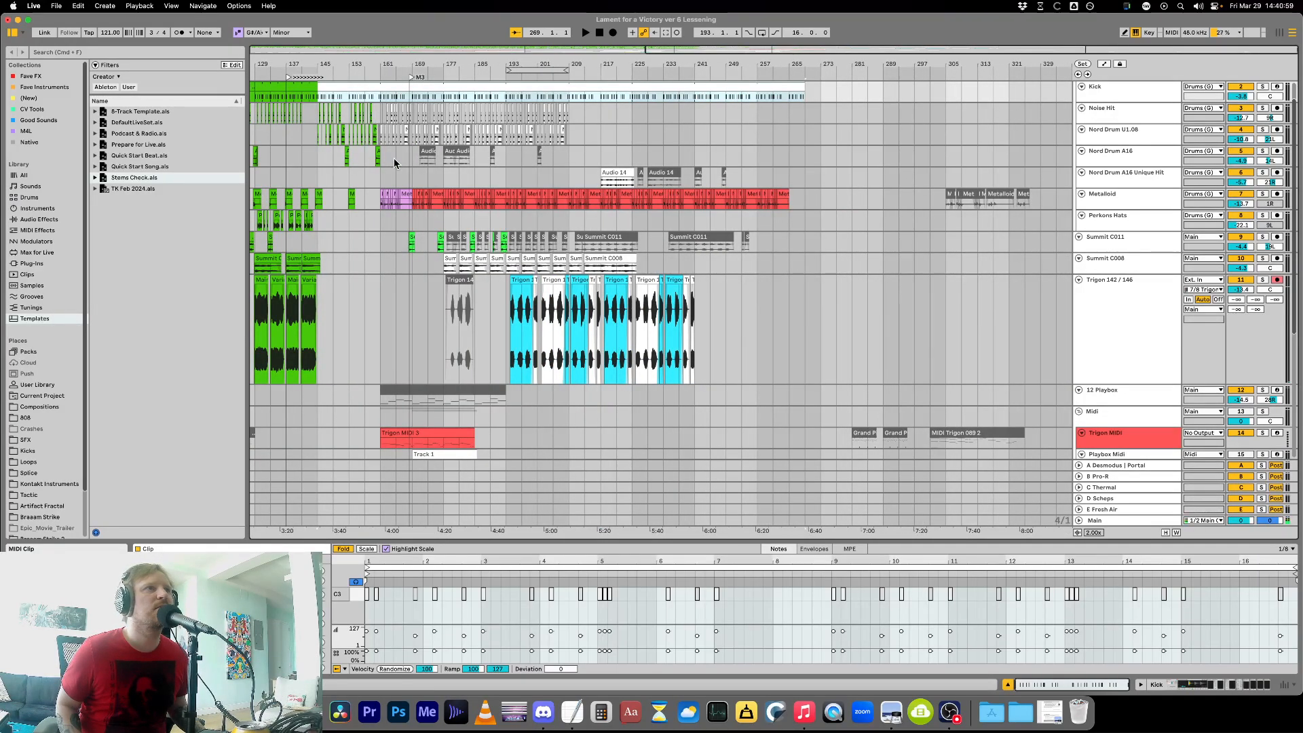
Duplicate the Noise Hit and Nord Drum U1.06 clips ending at bar 209 so both tracks continue to bar 257.
click(395, 163)
key(plus)
key(plus)
drag(356, 112, 838, 151)
key(super+d)
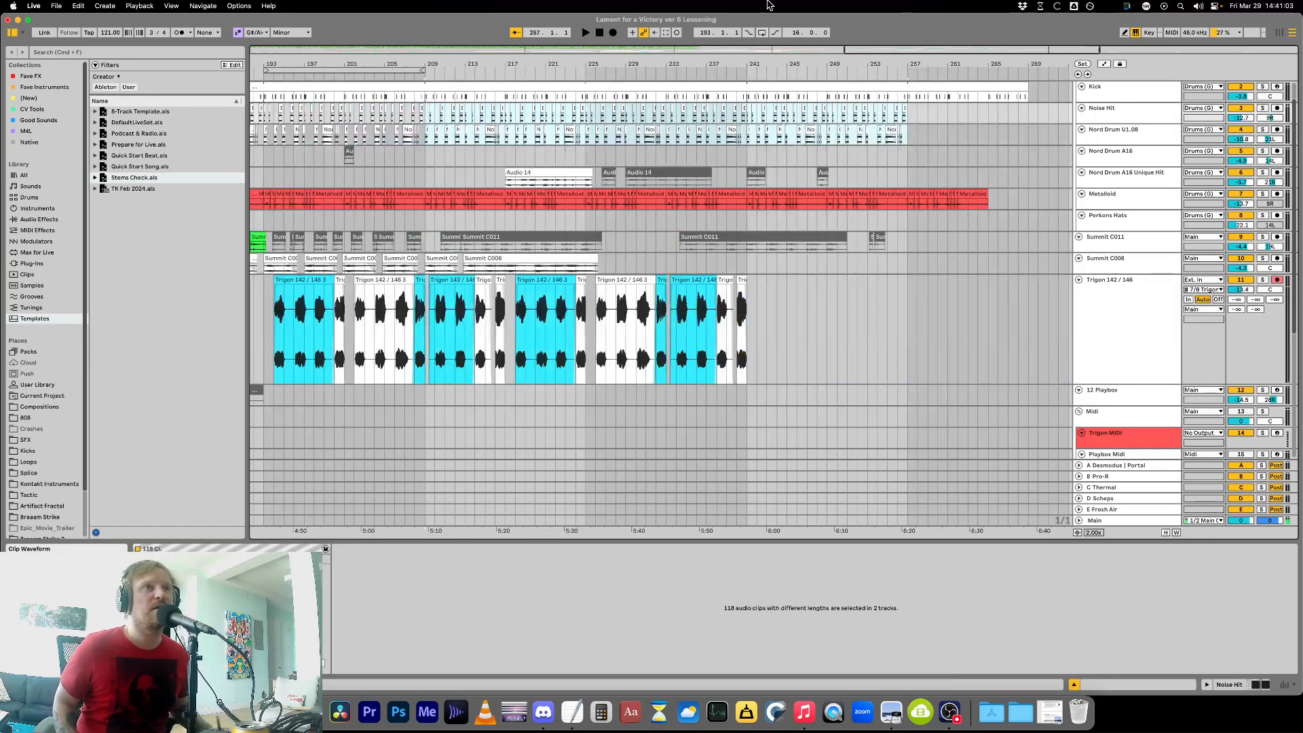
Play the extended section from about bar 213 and repeat a two-bar portion of the last Summit C008 clip from bar 225 to 229.
click(419, 155)
key(minus)
key(minus)
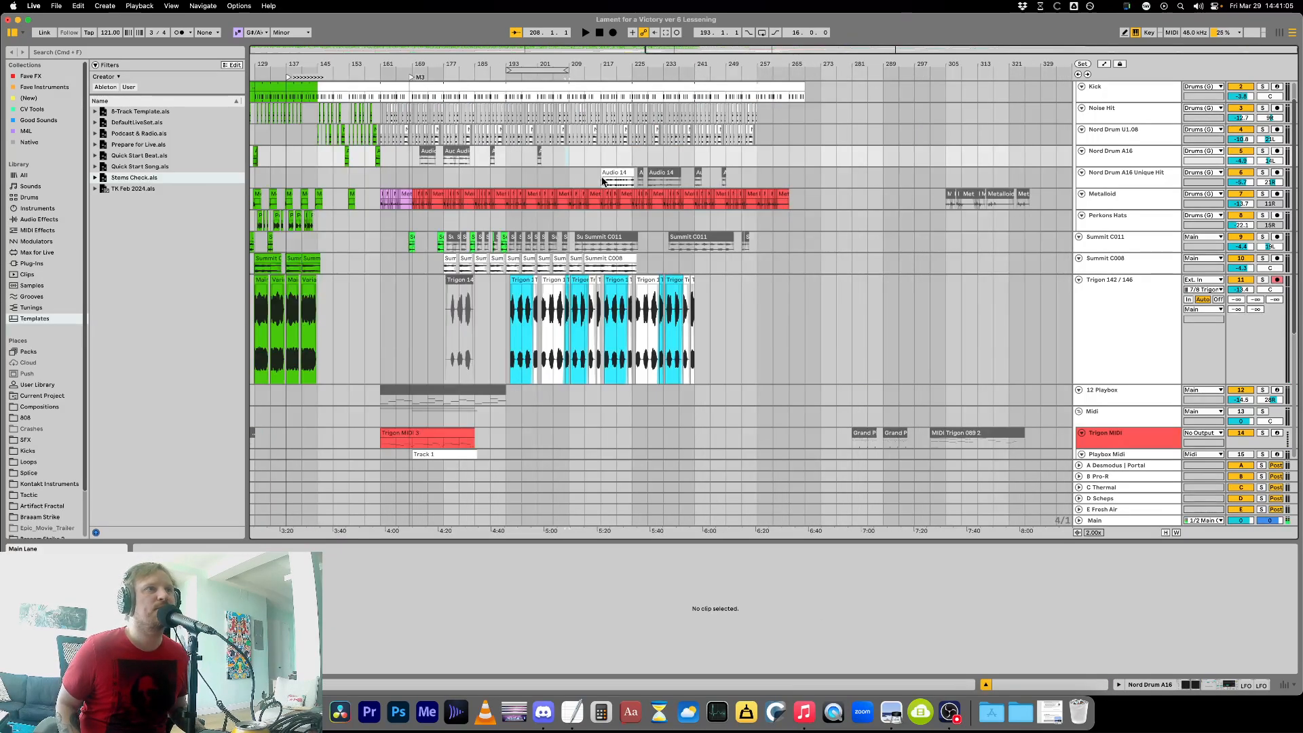
click(587, 179)
key(space)
key(plus)
key(plus)
click(726, 173)
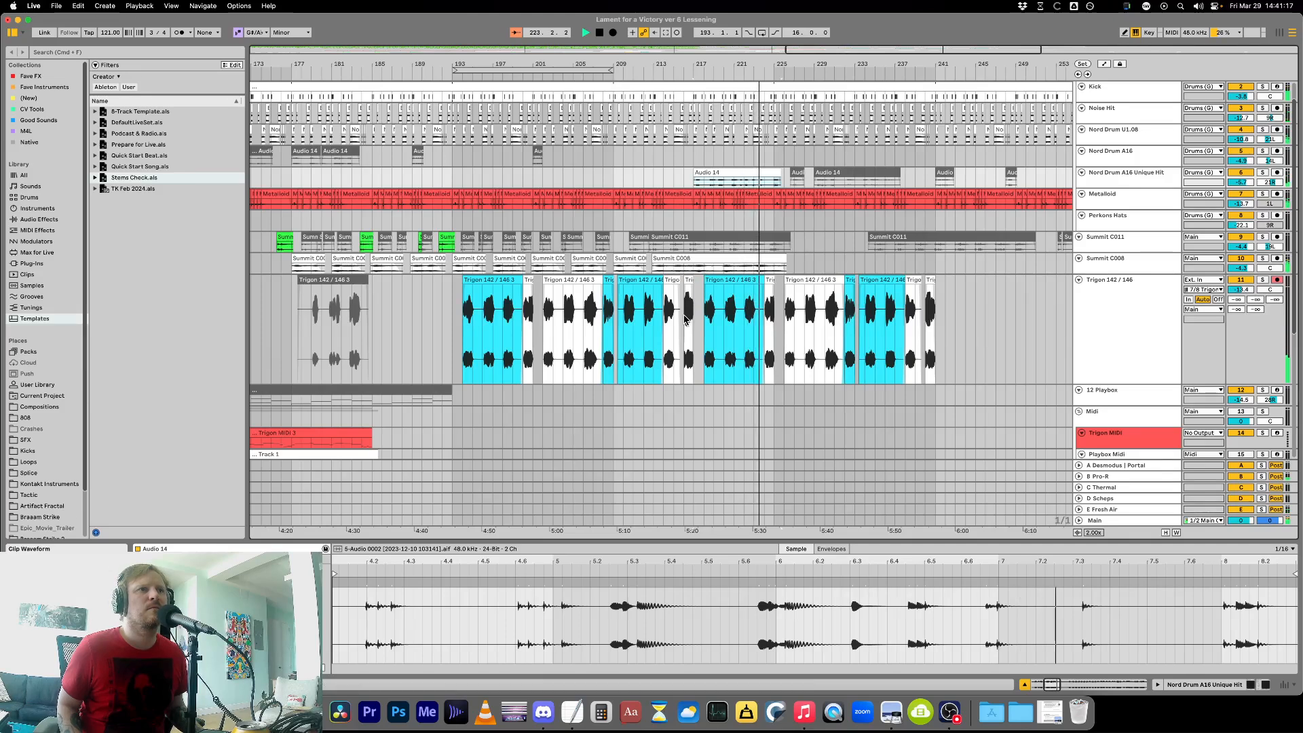
click(759, 269)
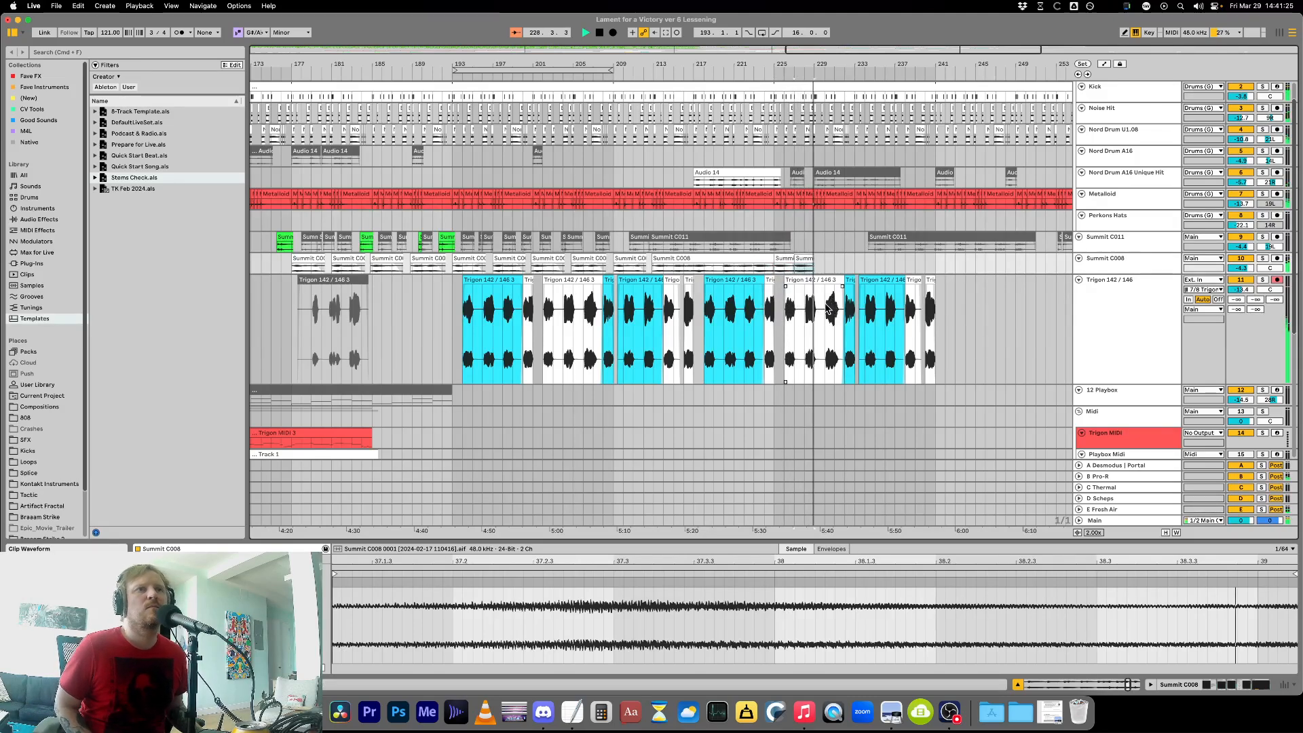
Deactivate the copied Trigon phrases from bar 230 onward and continue the two-bar Summit C008 repeats up to bar 237.
drag(824, 317, 985, 320)
key(0)
click(809, 257)
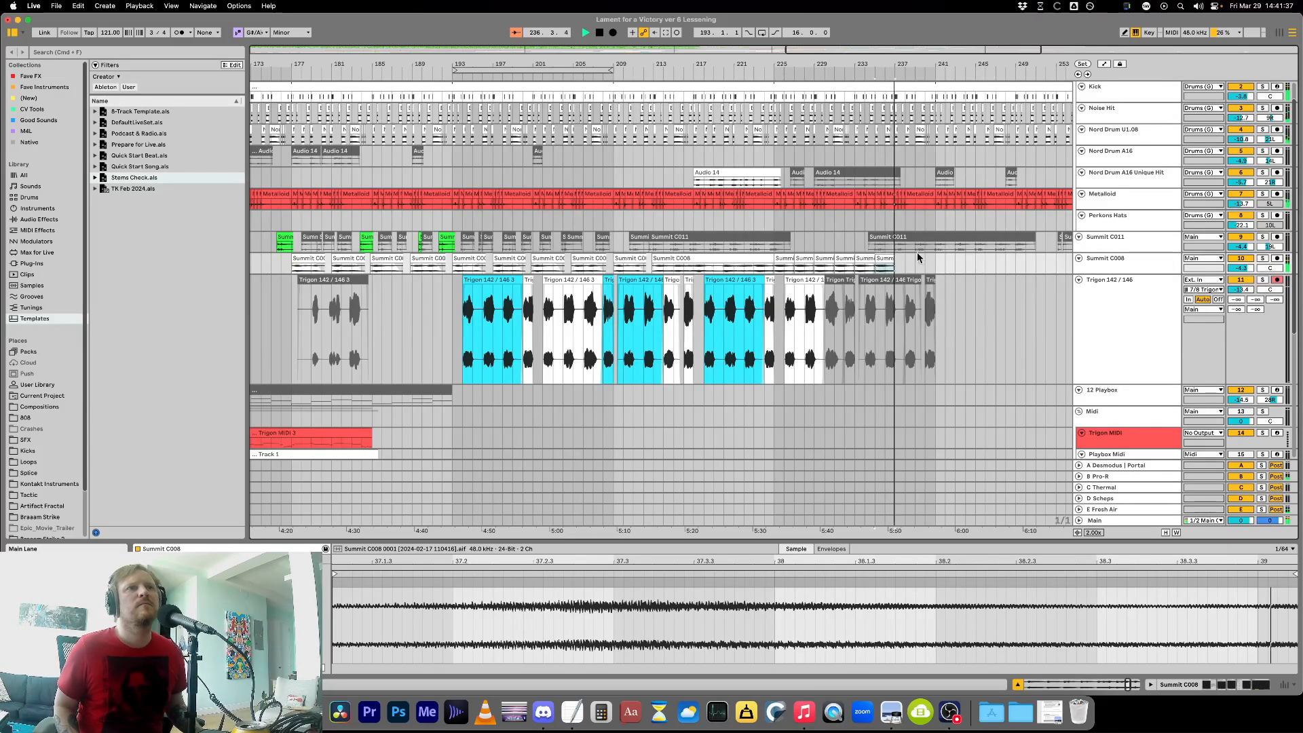
Delete the duplicated Metalloid clips from bar 237 to the end of the red run.
scroll(918, 251, down, 5)
click(908, 226)
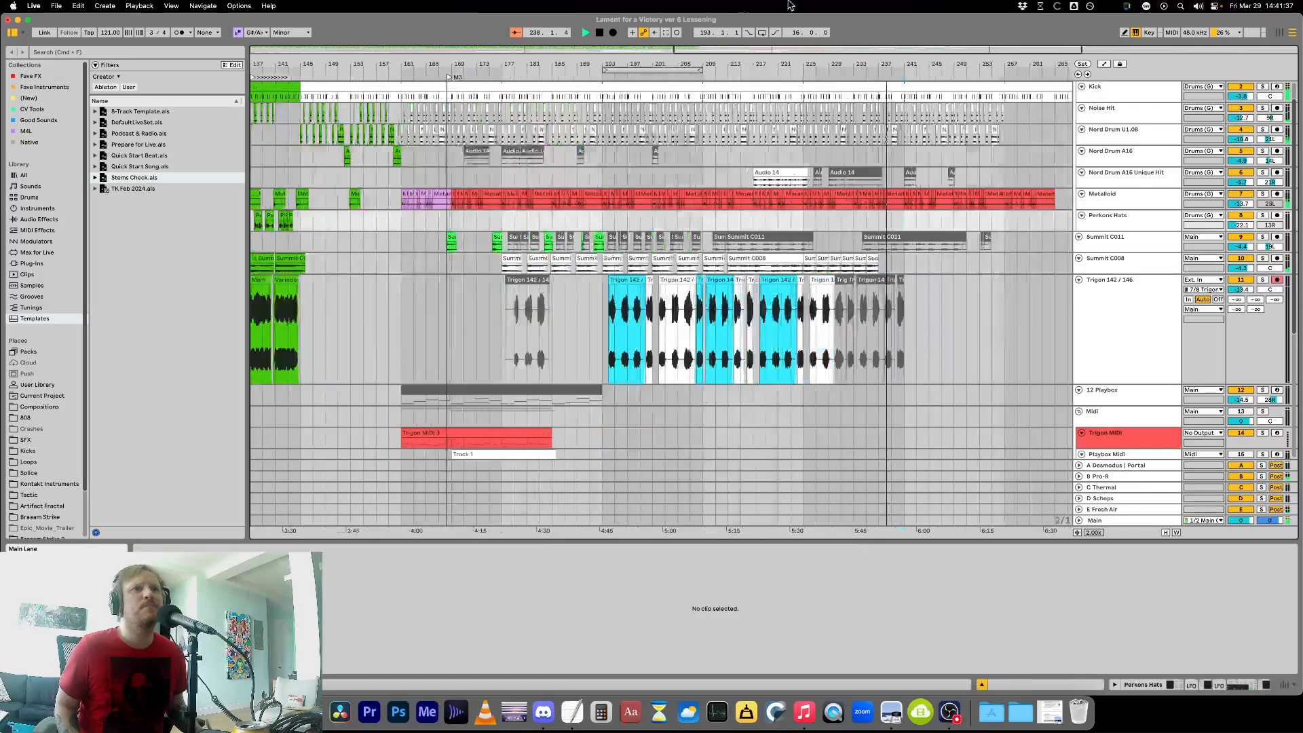
scroll(909, 227, up, 5)
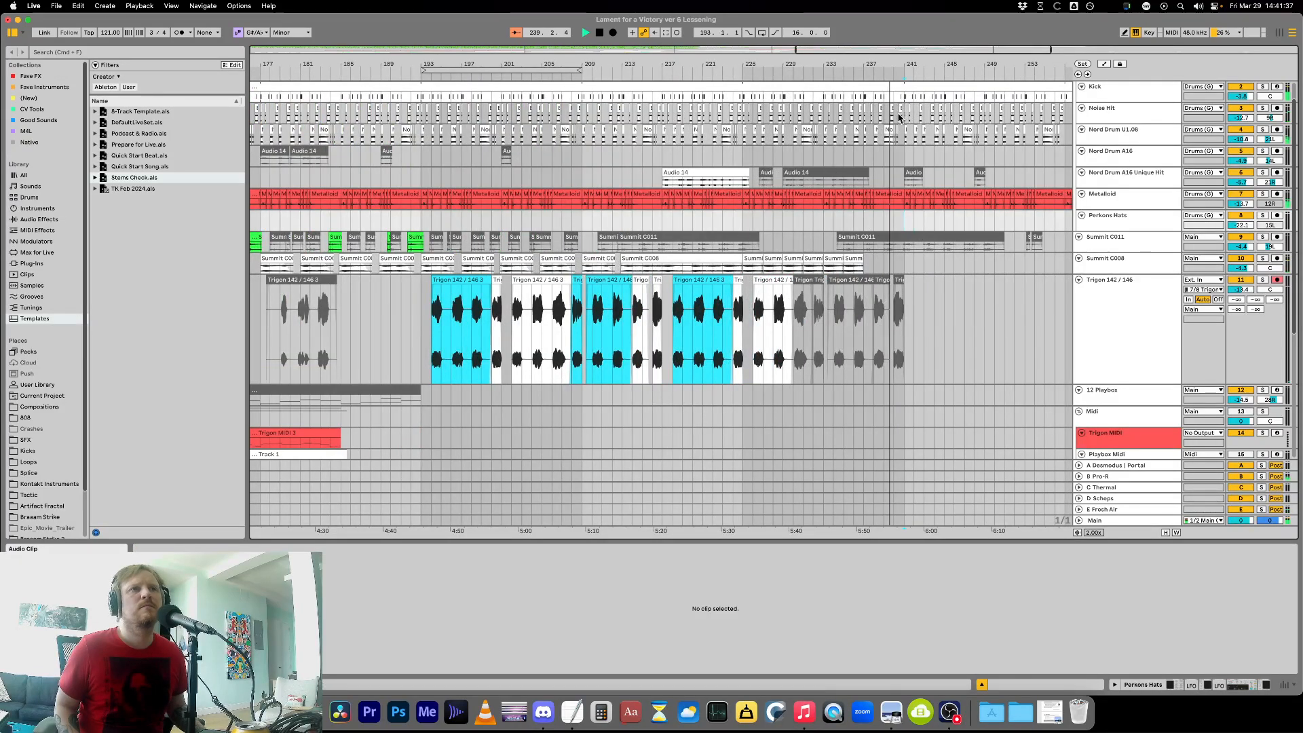
click(864, 207)
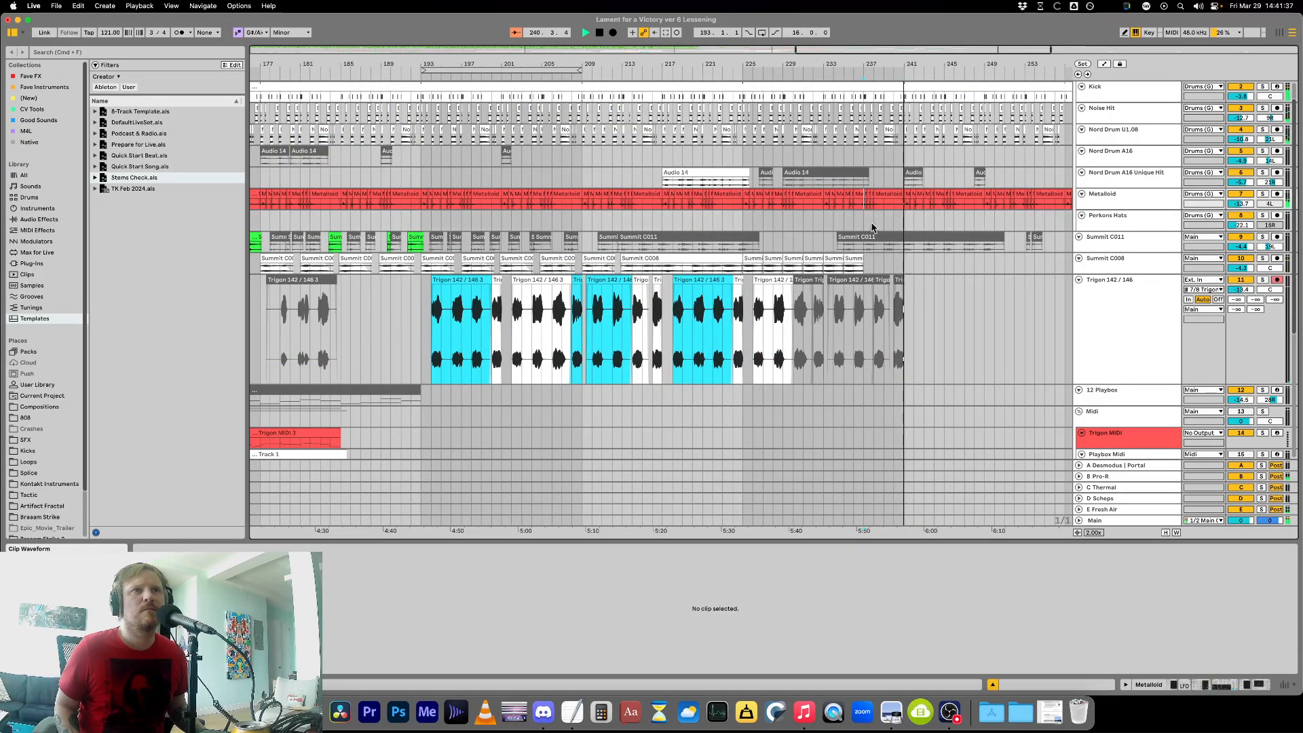
key(minus)
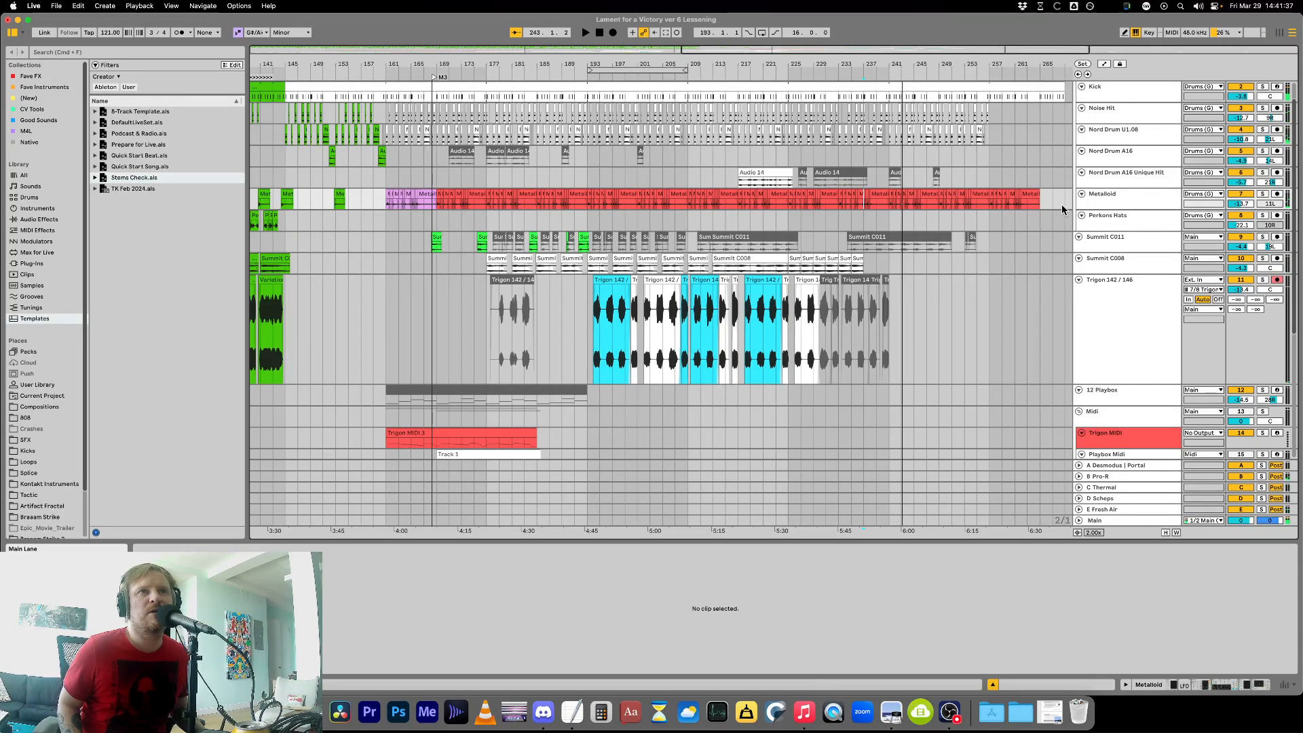
drag(1009, 205, 870, 207)
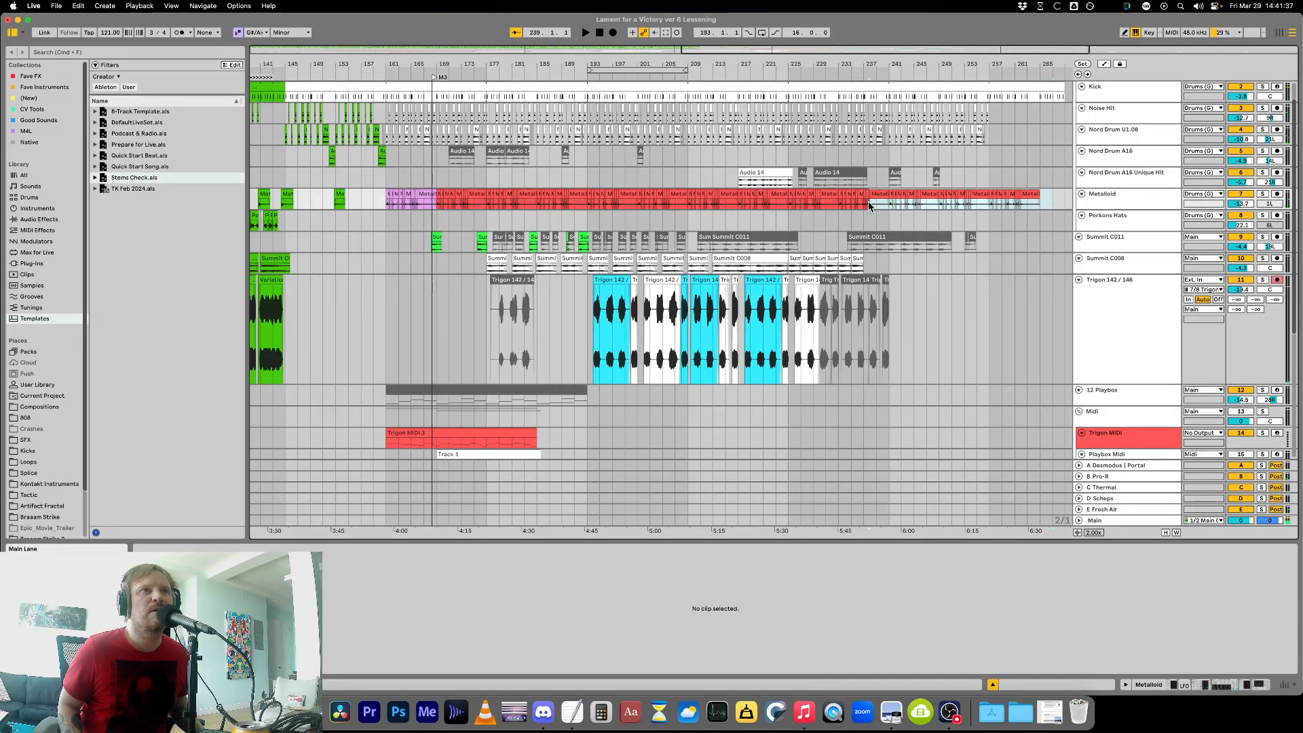
key(Delete)
Move the group of deactivated Metalloid clips from beyond bar 300 back to start near bar 261.
key(w)
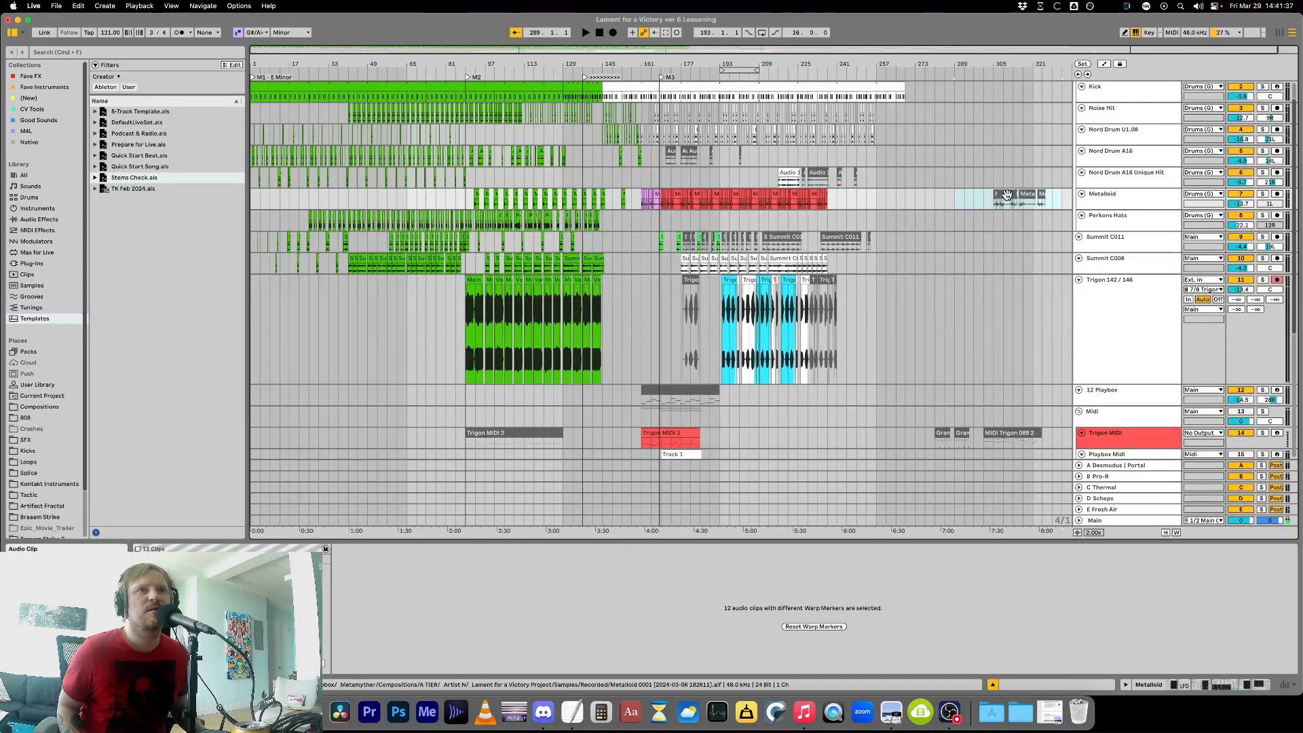
drag(1007, 194, 900, 207)
click(869, 201)
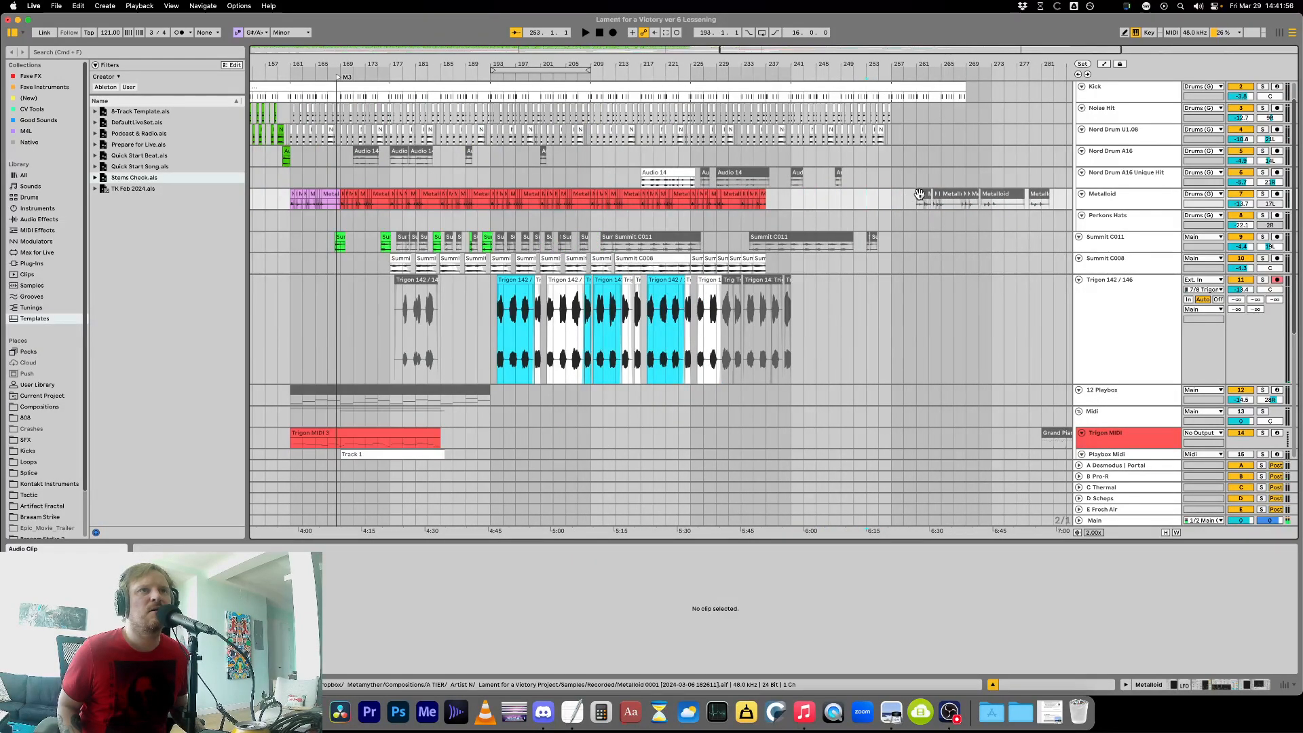
Copy the first deactivated Metalloid clip to bar 241 and activate the copy.
drag(921, 194, 797, 203)
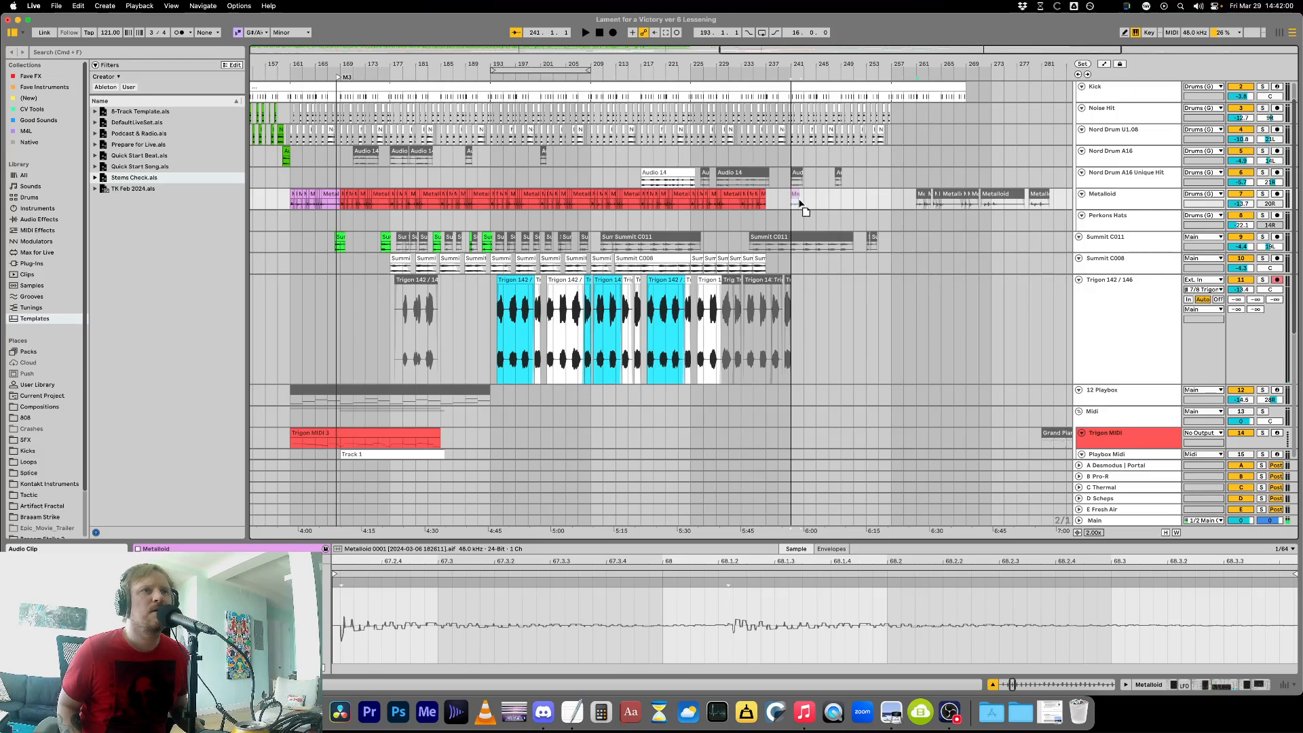
key(0)
click(788, 211)
scroll(784, 211, up, 5)
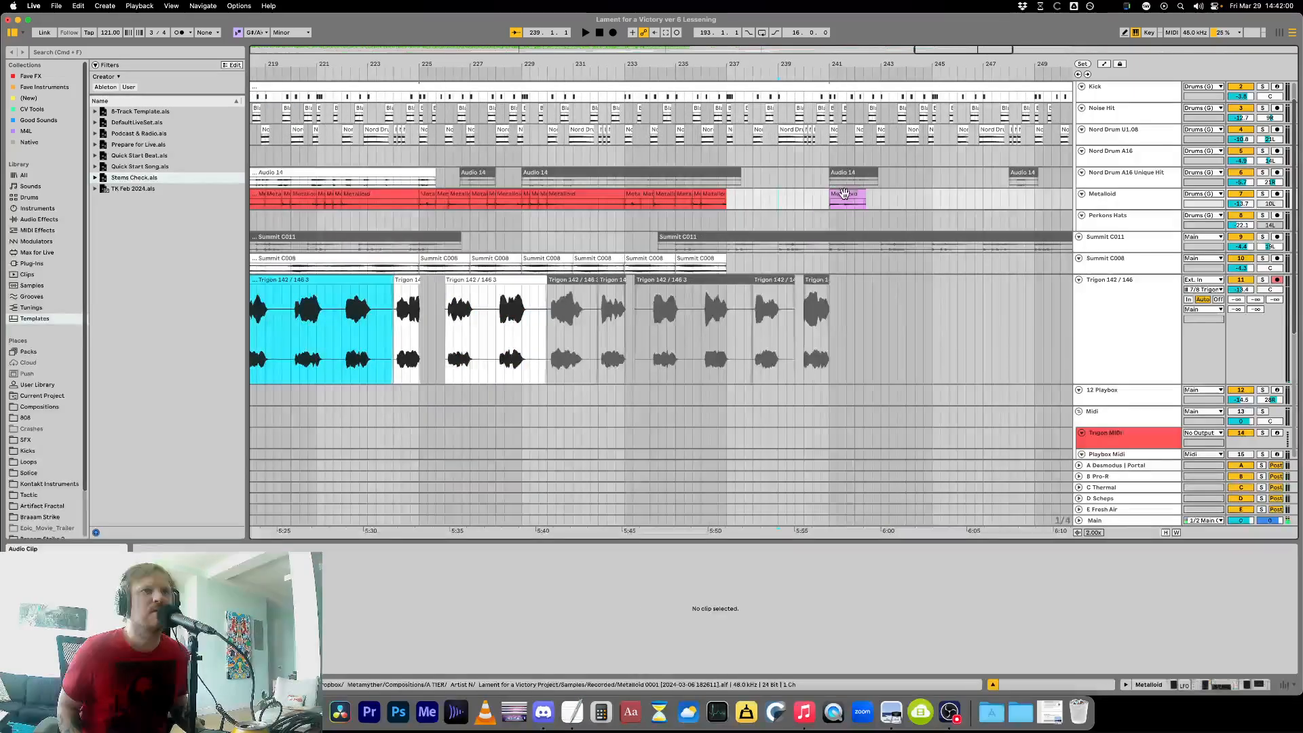
Move the activated Metalloid clip back to bar 237, directly after the red run, and play from there.
drag(843, 193, 748, 207)
click(561, 198)
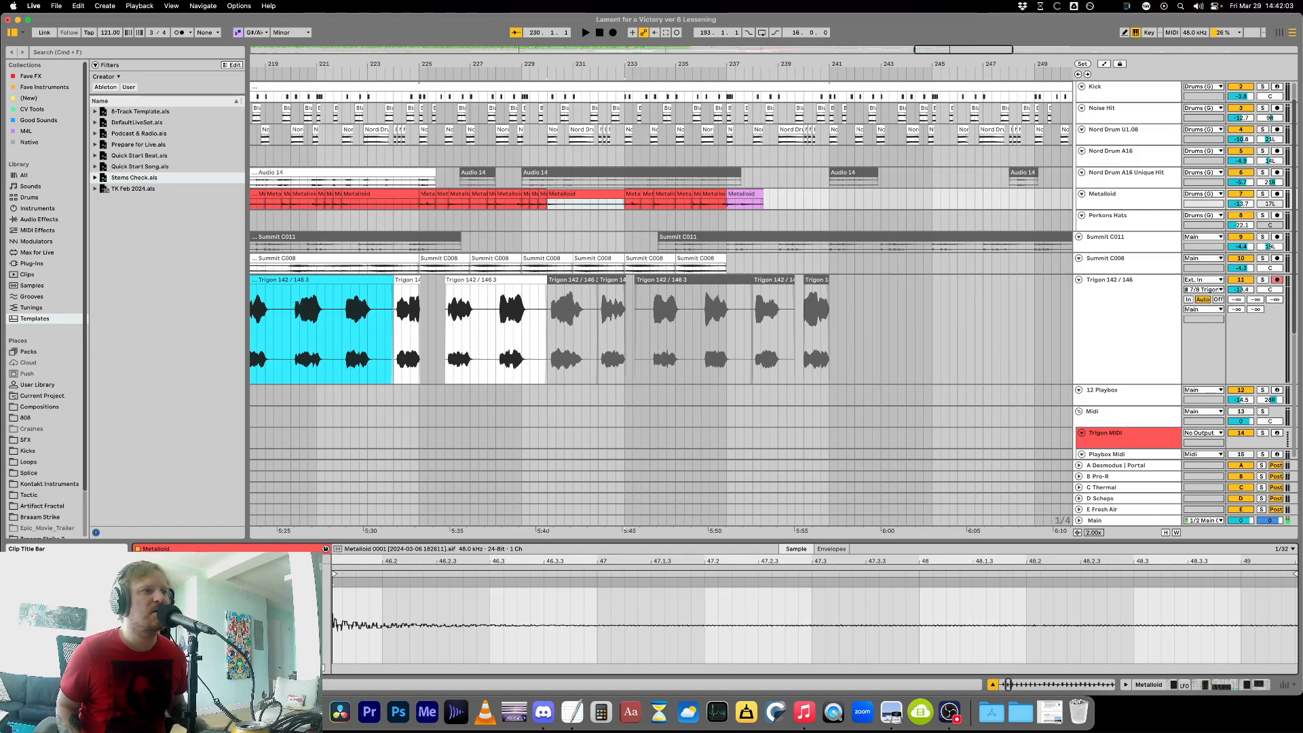
click(826, 201)
click(748, 194)
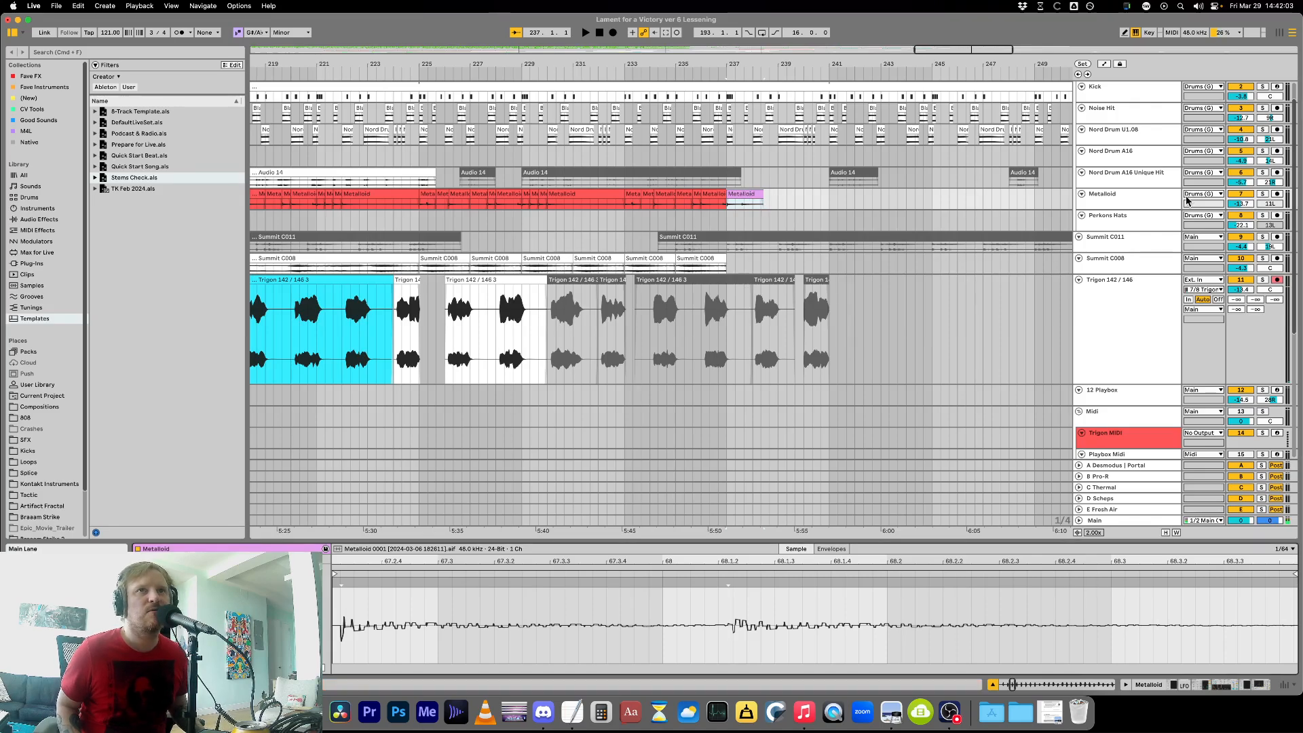
key(space)
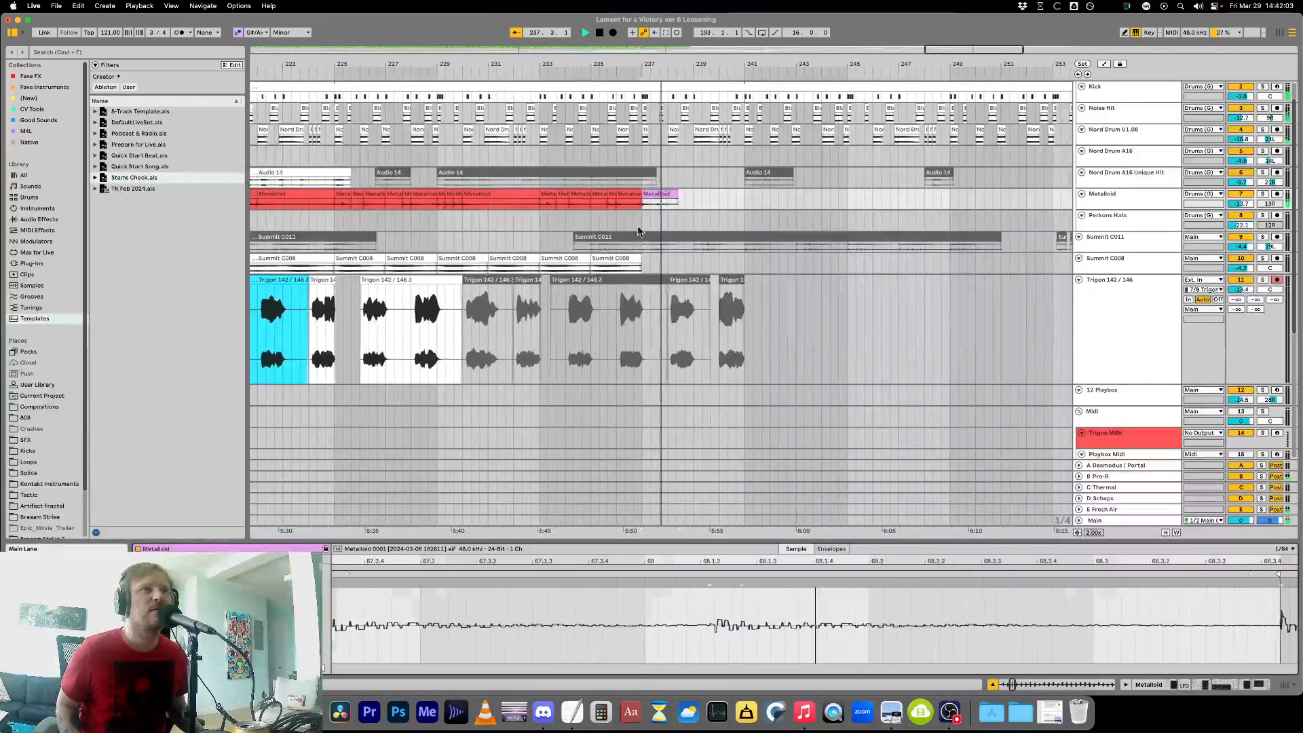
Move a long deactivated Metalloid clip directly behind the clip at bar 237, activate it and play it.
click(685, 206)
key(minus)
key(minus)
key(minus)
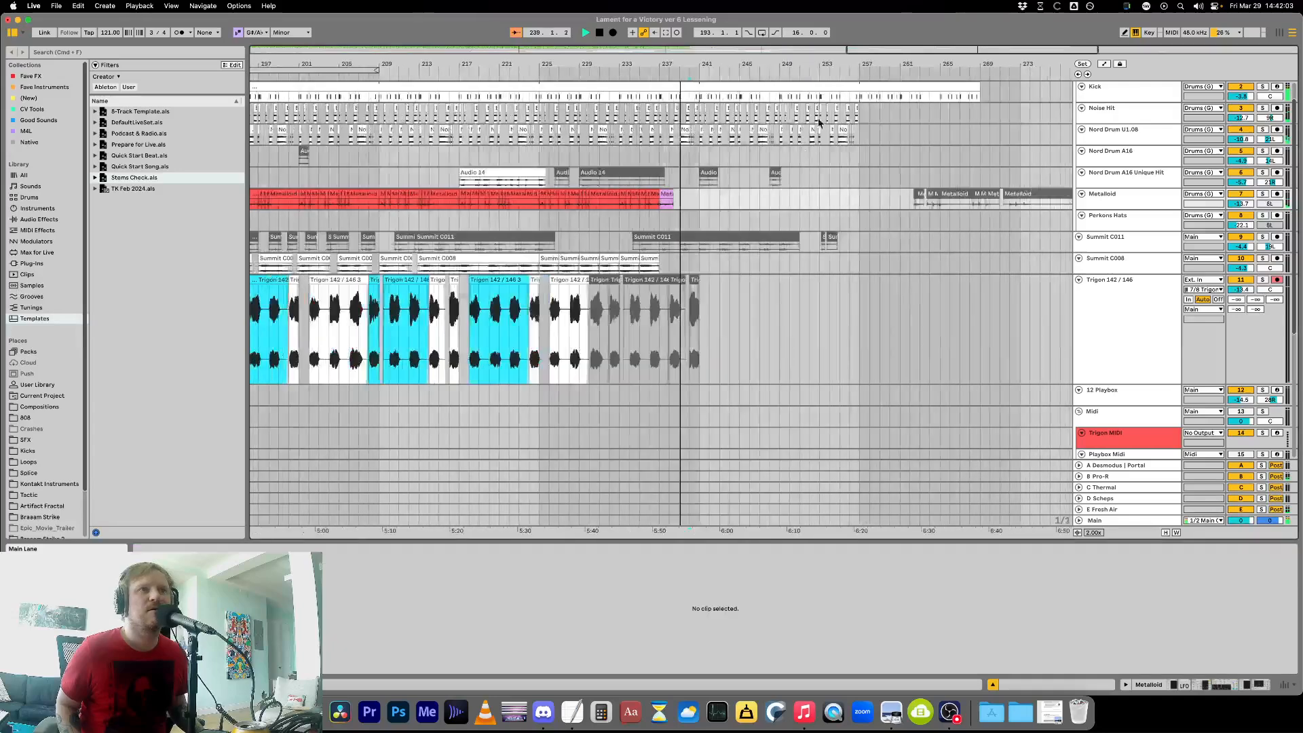
key(space)
drag(906, 195, 736, 212)
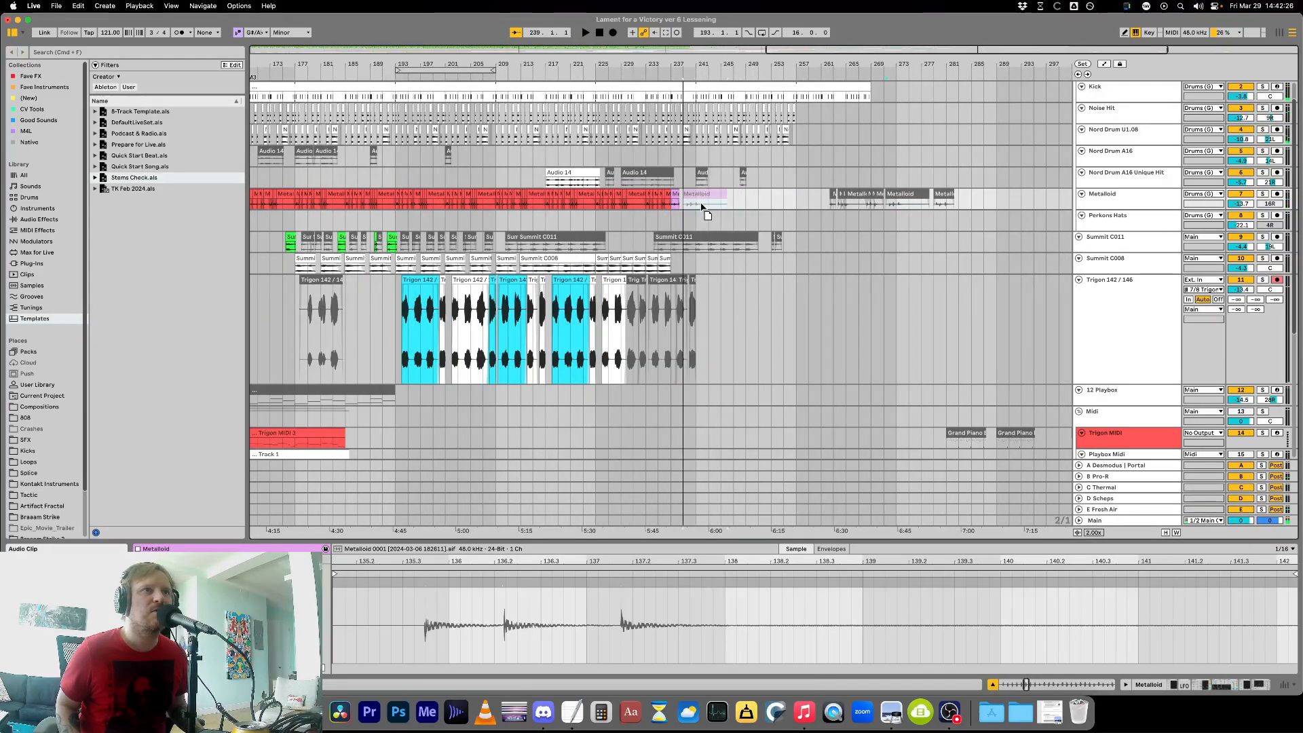
key(plus)
key(plus)
key(plus)
key(0)
key(space)
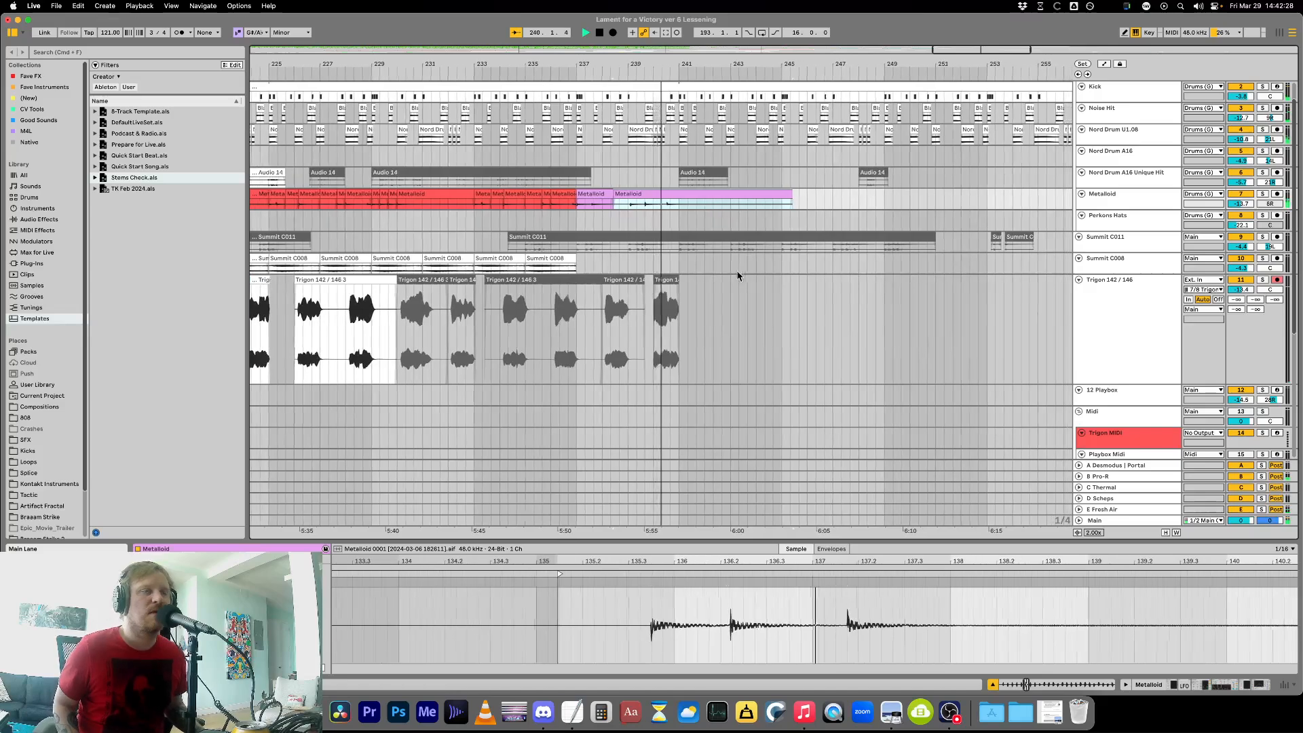
Move another deactivated Metalloid clip behind the second one, near bar 242, and activate it along with the remaining clips beyond bar 255.
key(minus)
key(minus)
drag(912, 194, 681, 204)
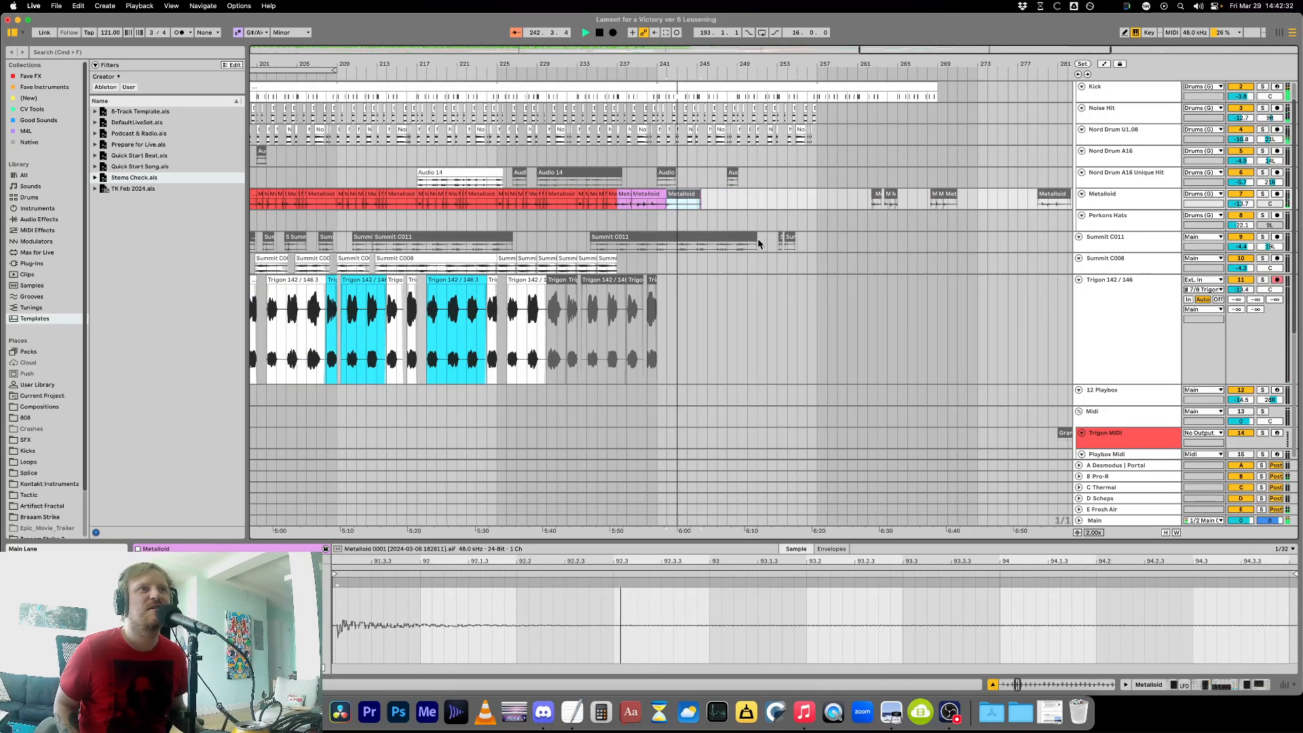
drag(816, 202, 747, 205)
key(minus)
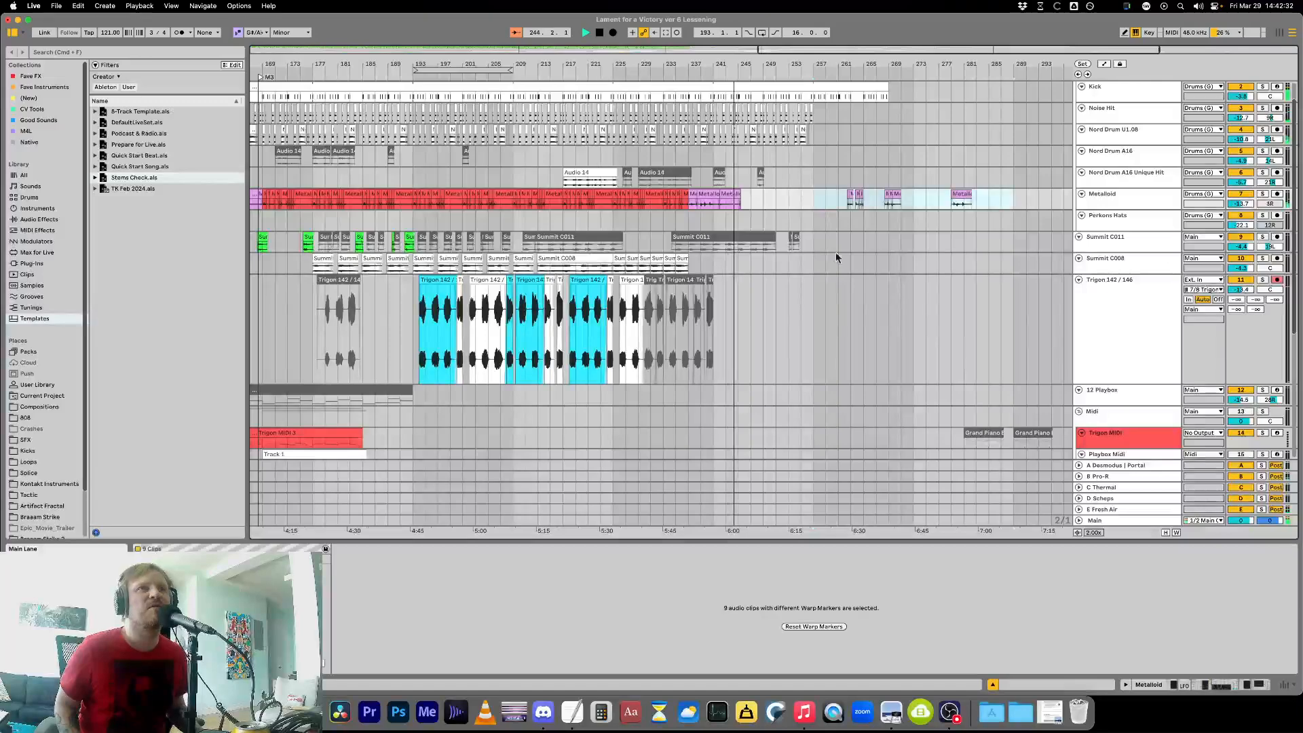
Play back the new purple Metalloid clips in context with the drums between bars 237 and 245.
key(plus)
key(plus)
key(plus)
click(597, 196)
key(space)
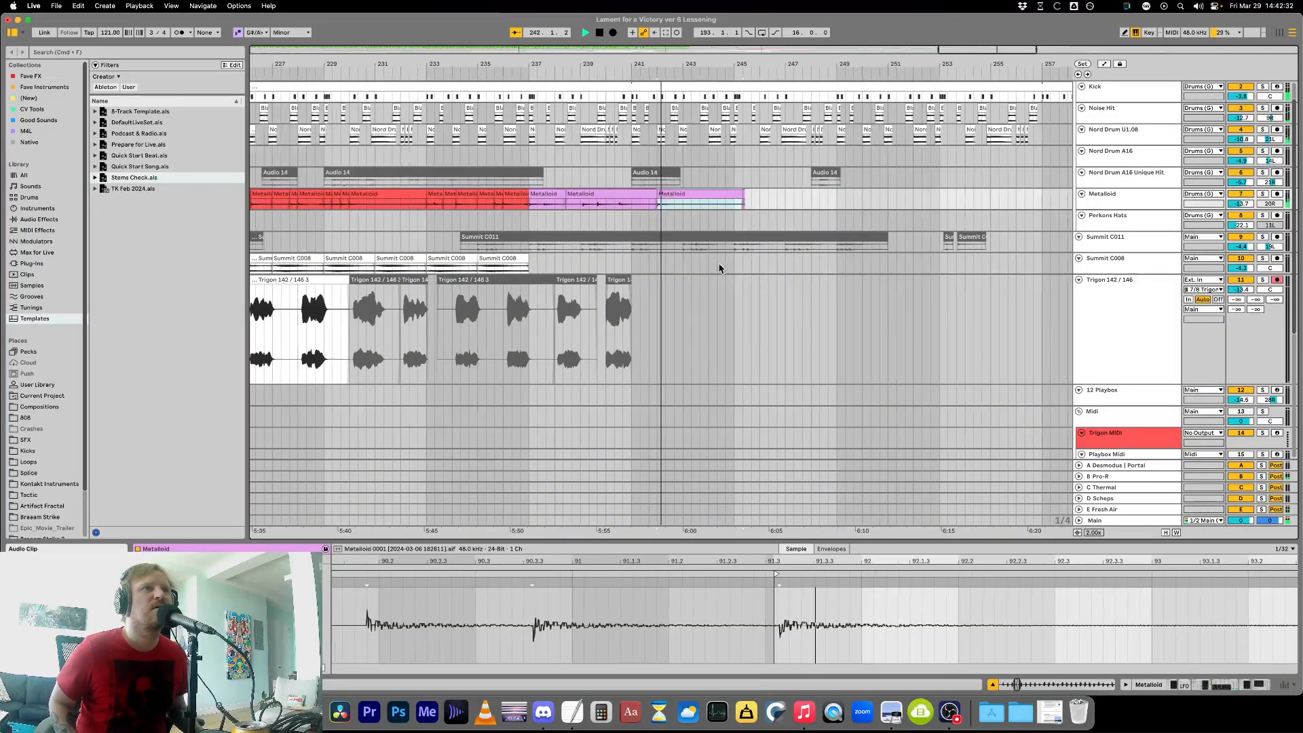
click(511, 202)
key(space)
key(space)
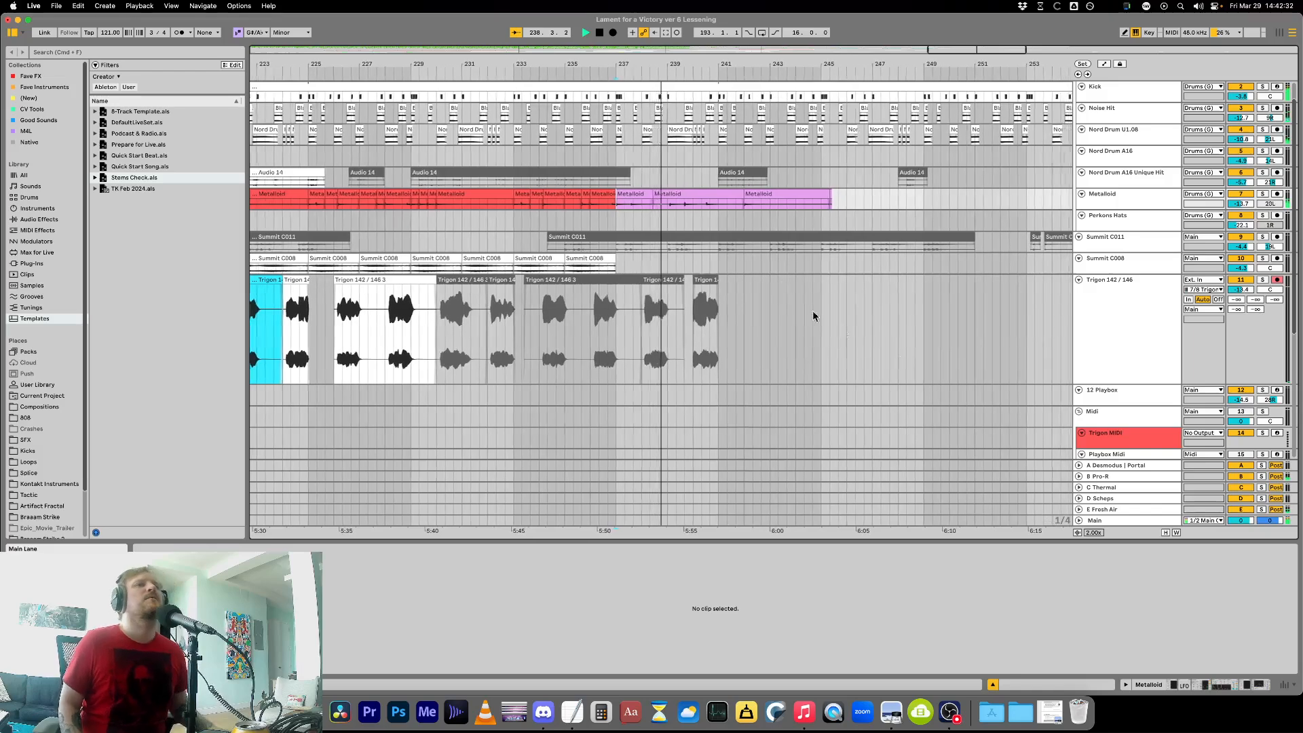
Enlarge the Metalloid track and extend the clip at bar 237 up to the second clip's first hit near bar 239.
drag(1134, 209, 1152, 416)
click(583, 260)
key(plus)
key(plus)
key(plus)
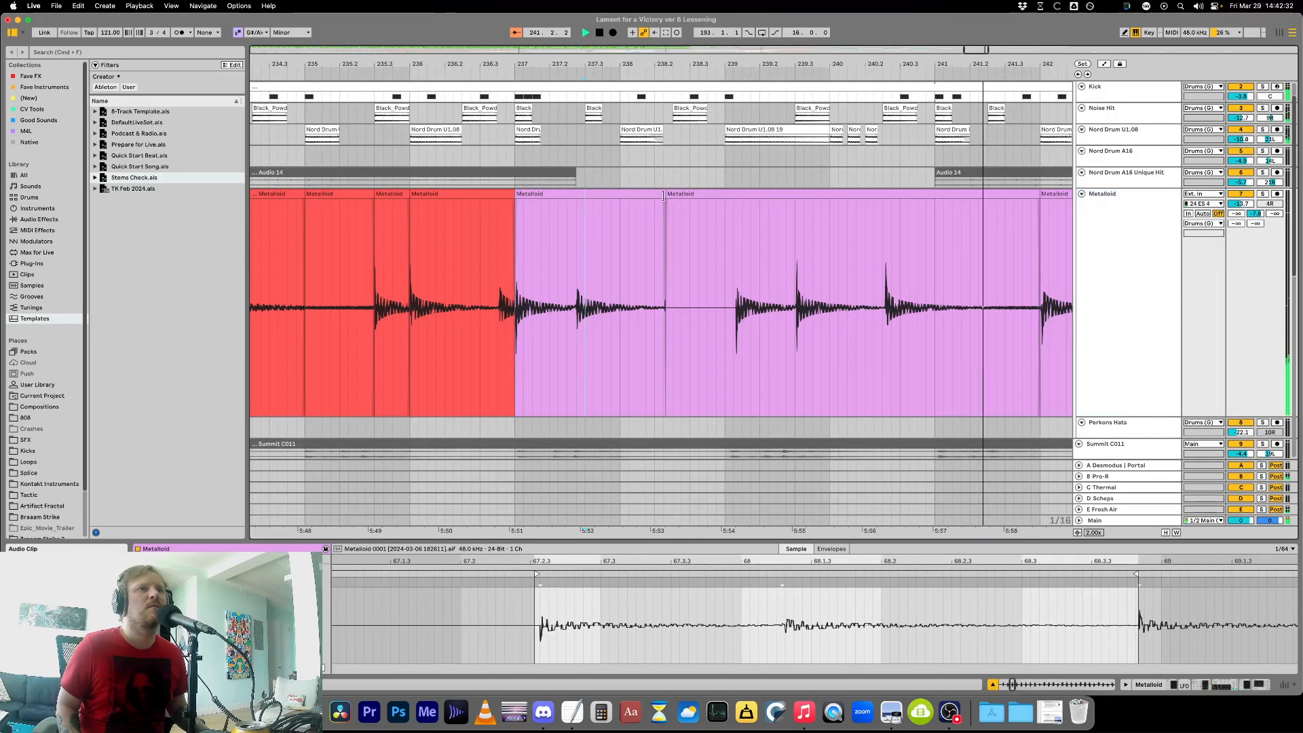
drag(663, 197, 735, 203)
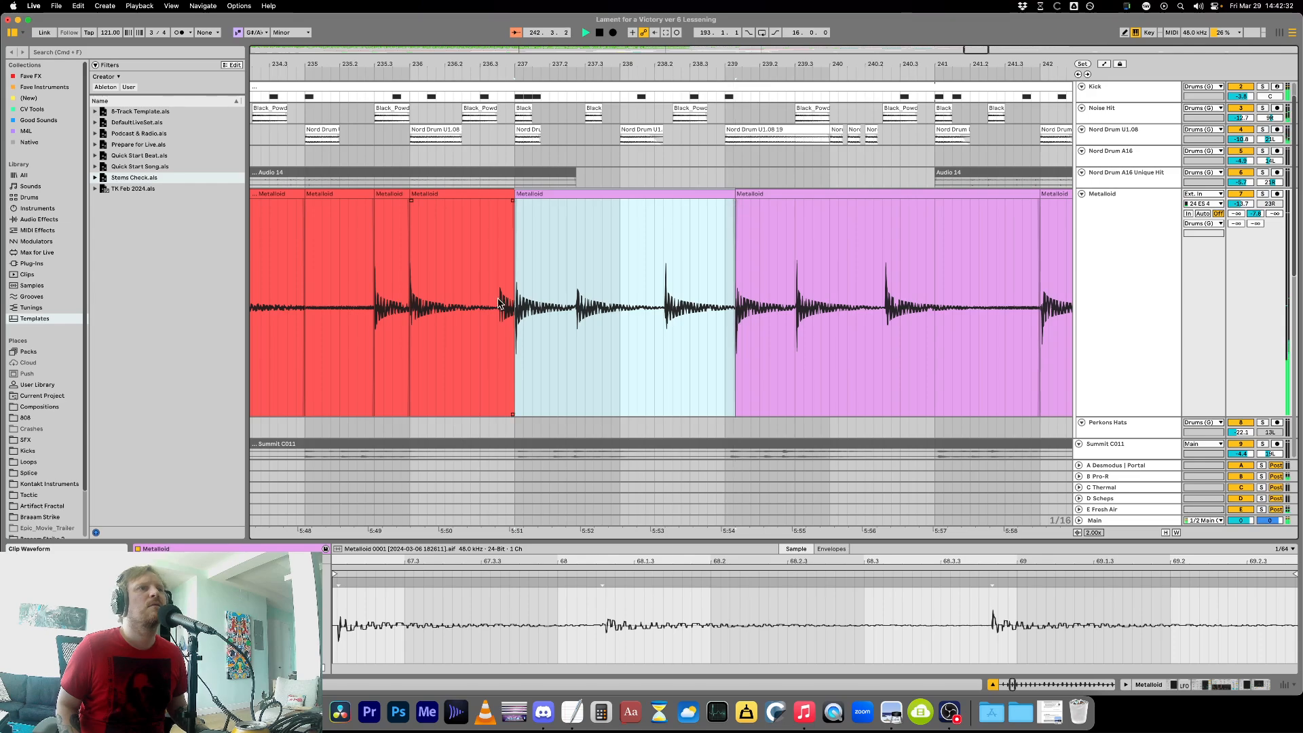
Nudge the second purple Metalloid clip slightly earlier to start at bar 239 and listen through to the third clip.
key(space)
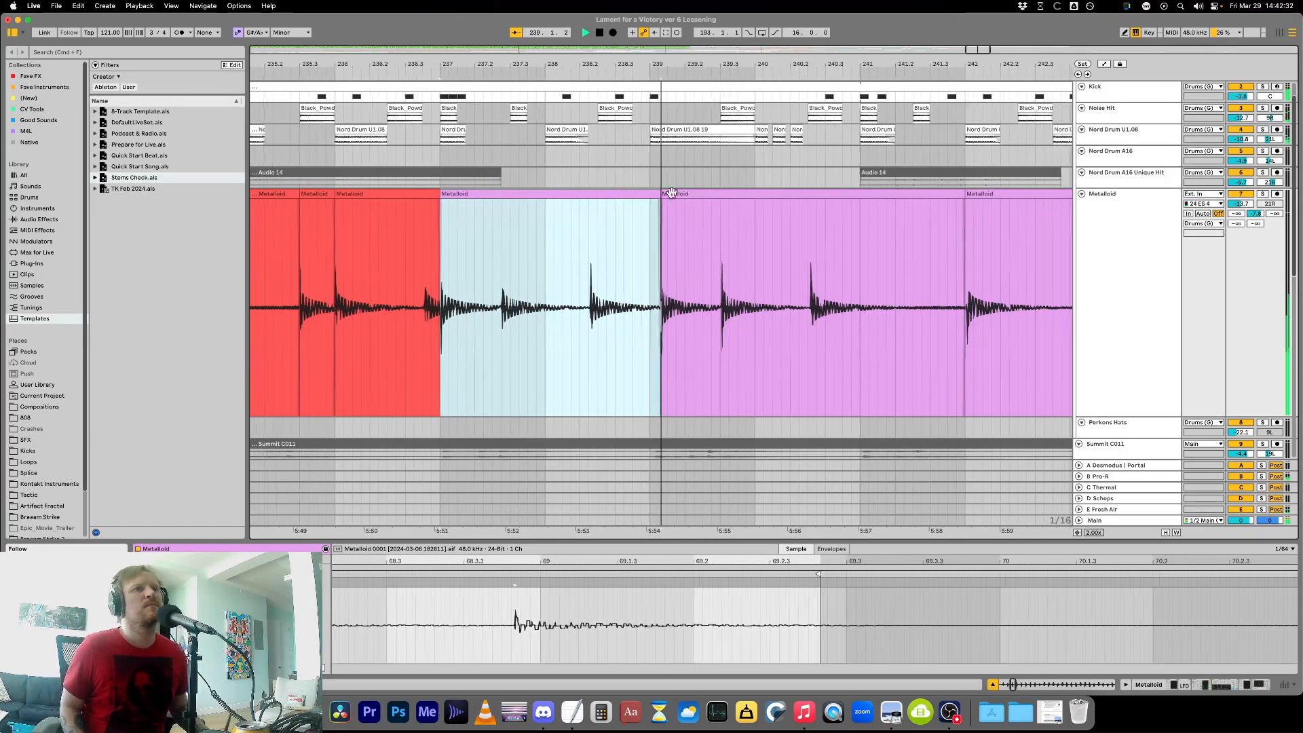
click(638, 224)
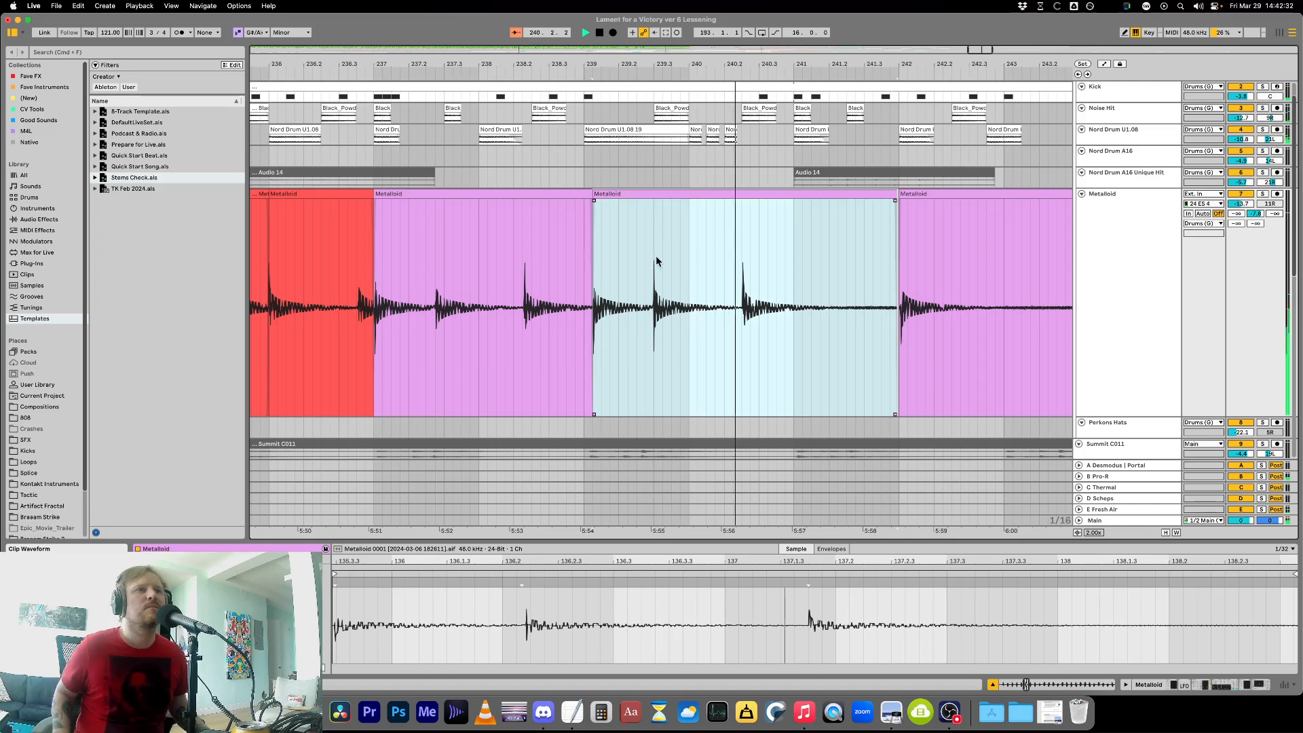
key(Left)
click(567, 271)
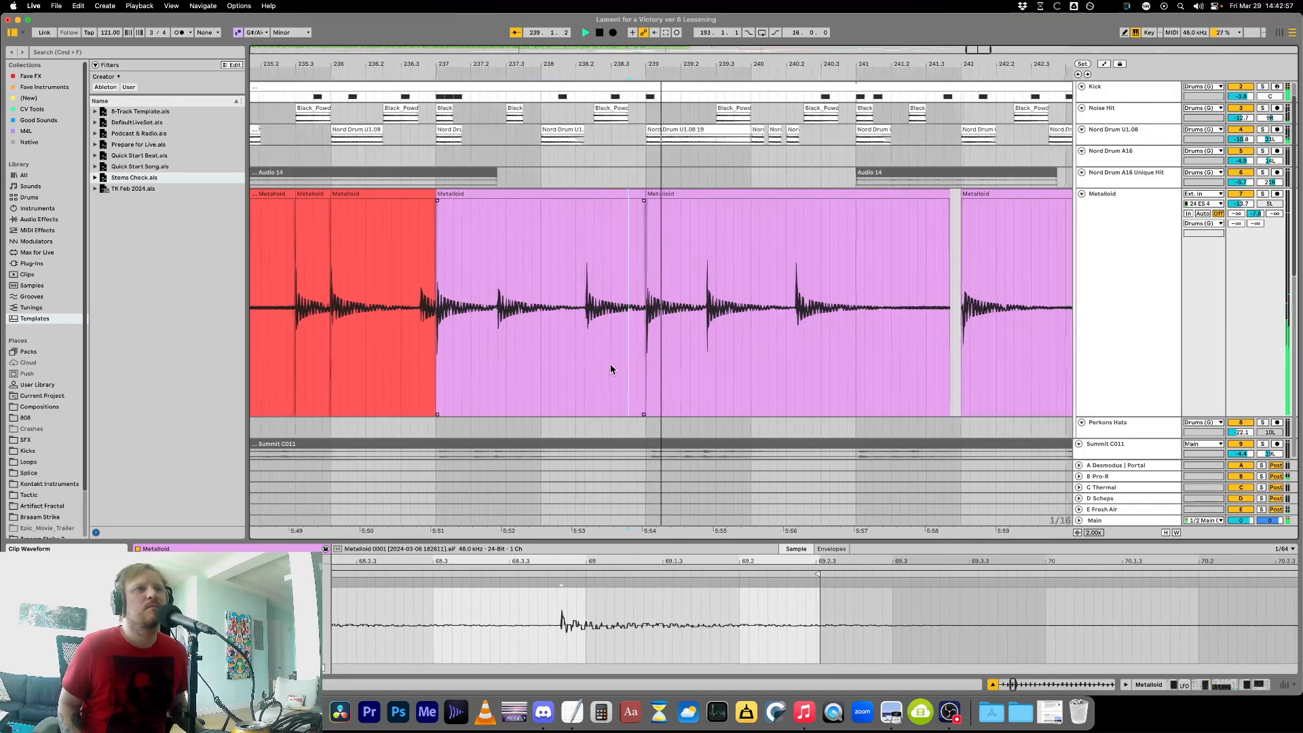
click(676, 278)
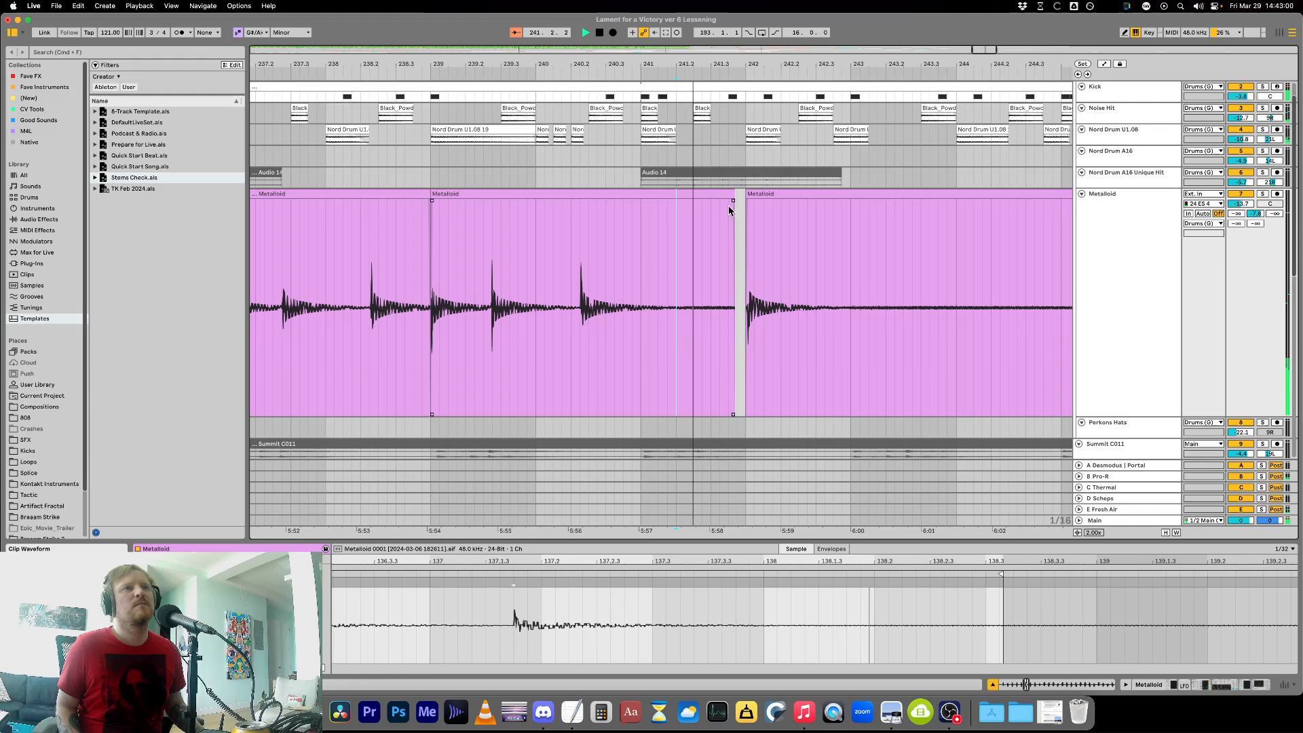
click(772, 194)
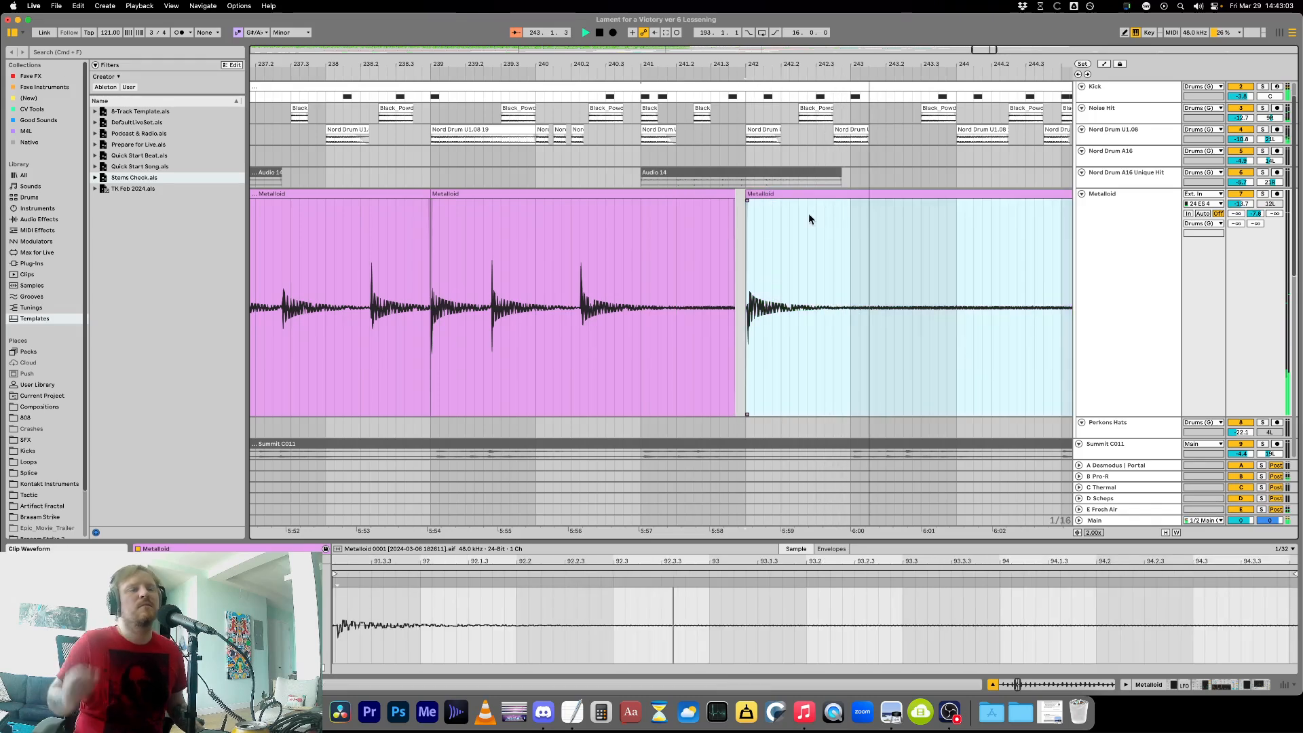
Reverse the Metalloid clip that starts at bar 242.
key(space)
key(minus)
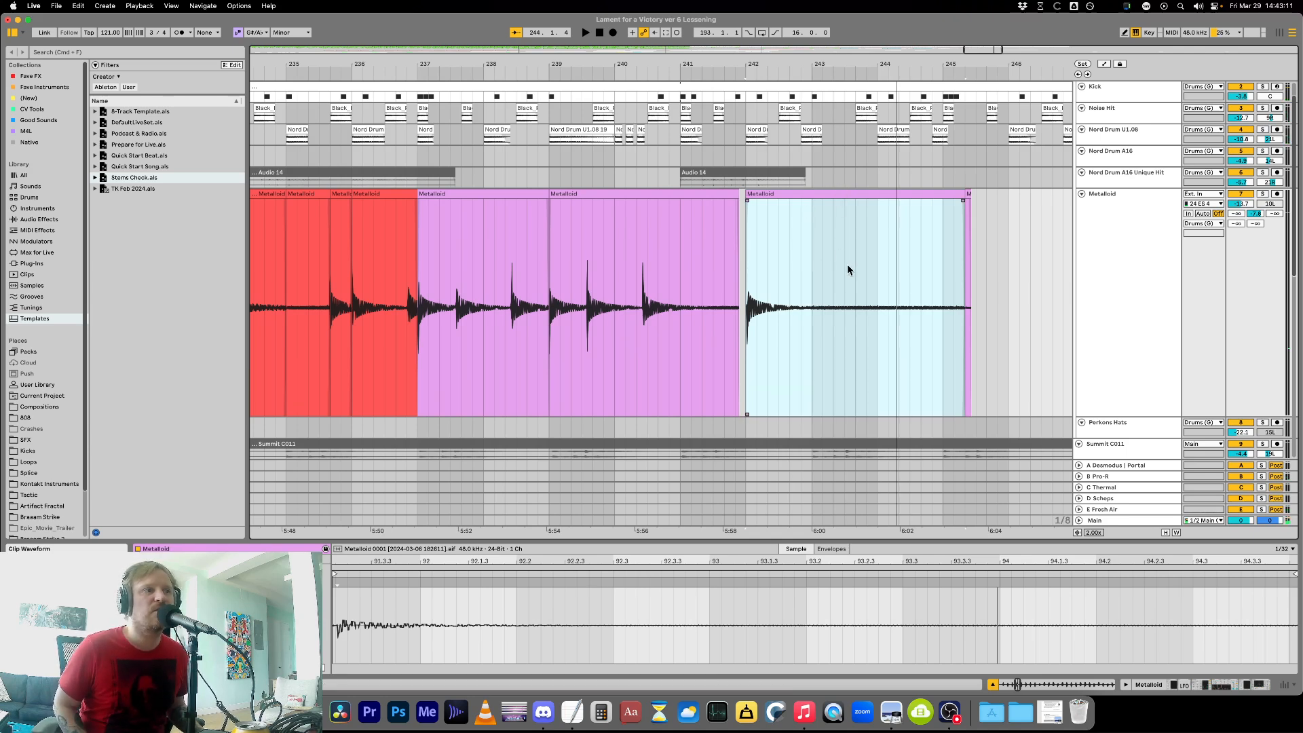
click(855, 291)
click(816, 195)
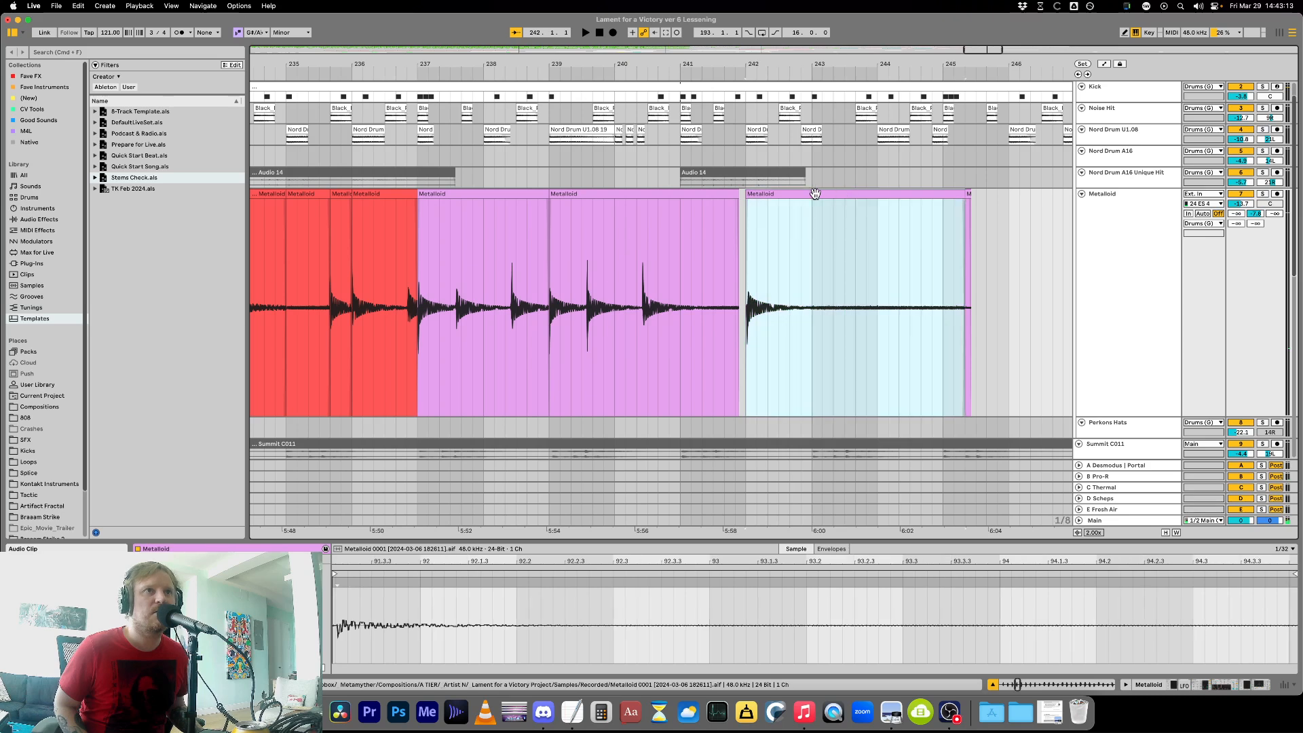
right_click(810, 194)
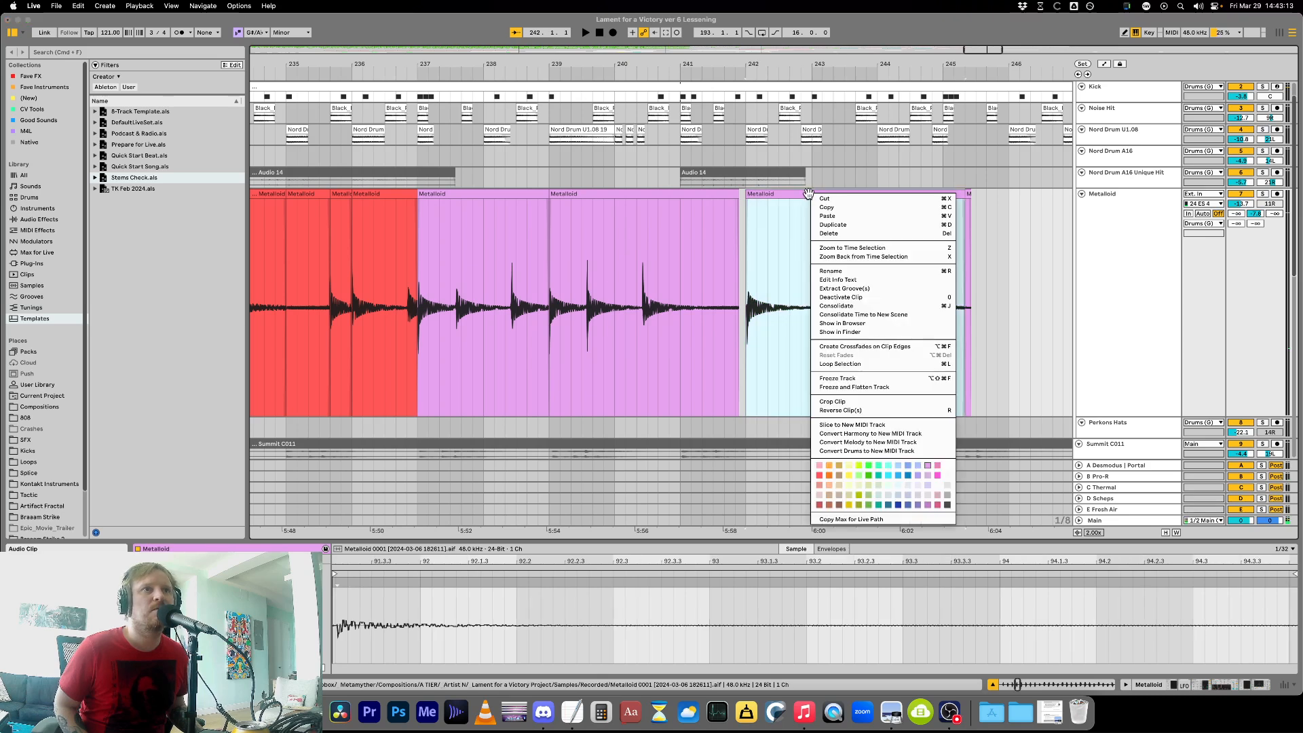
click(758, 223)
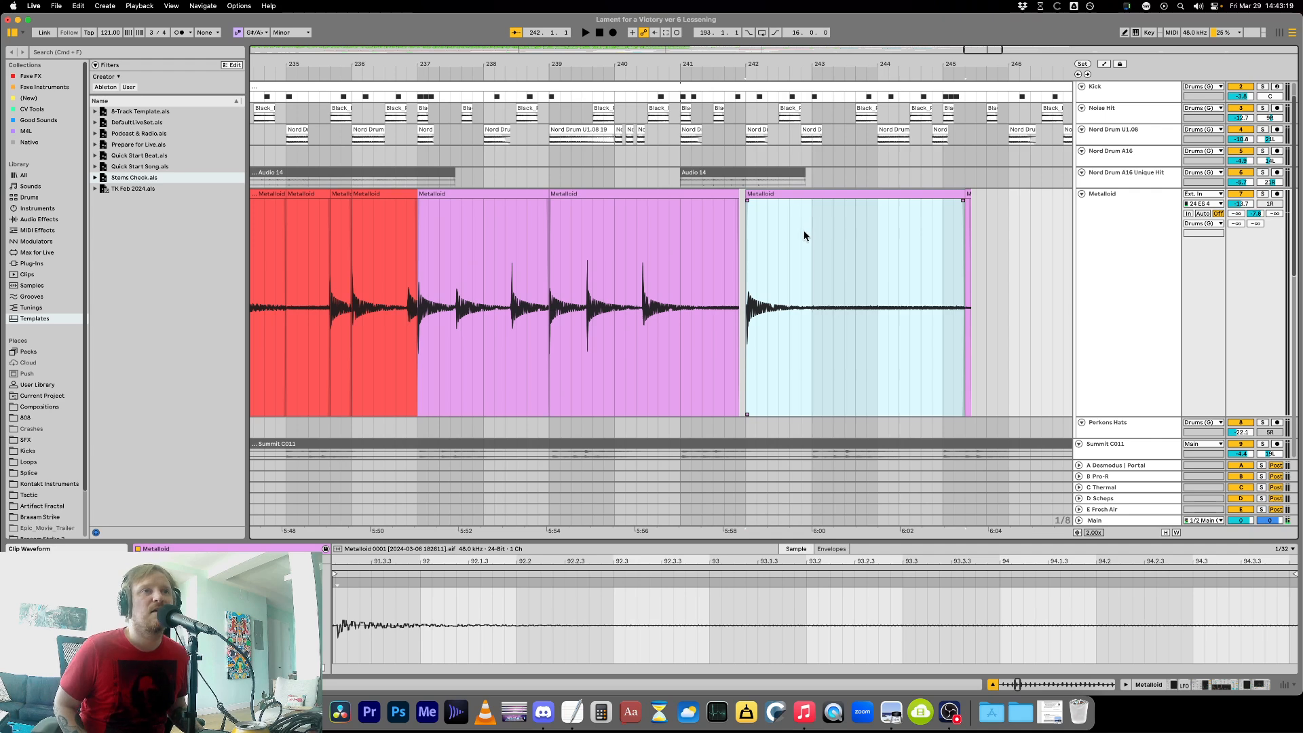
key(r)
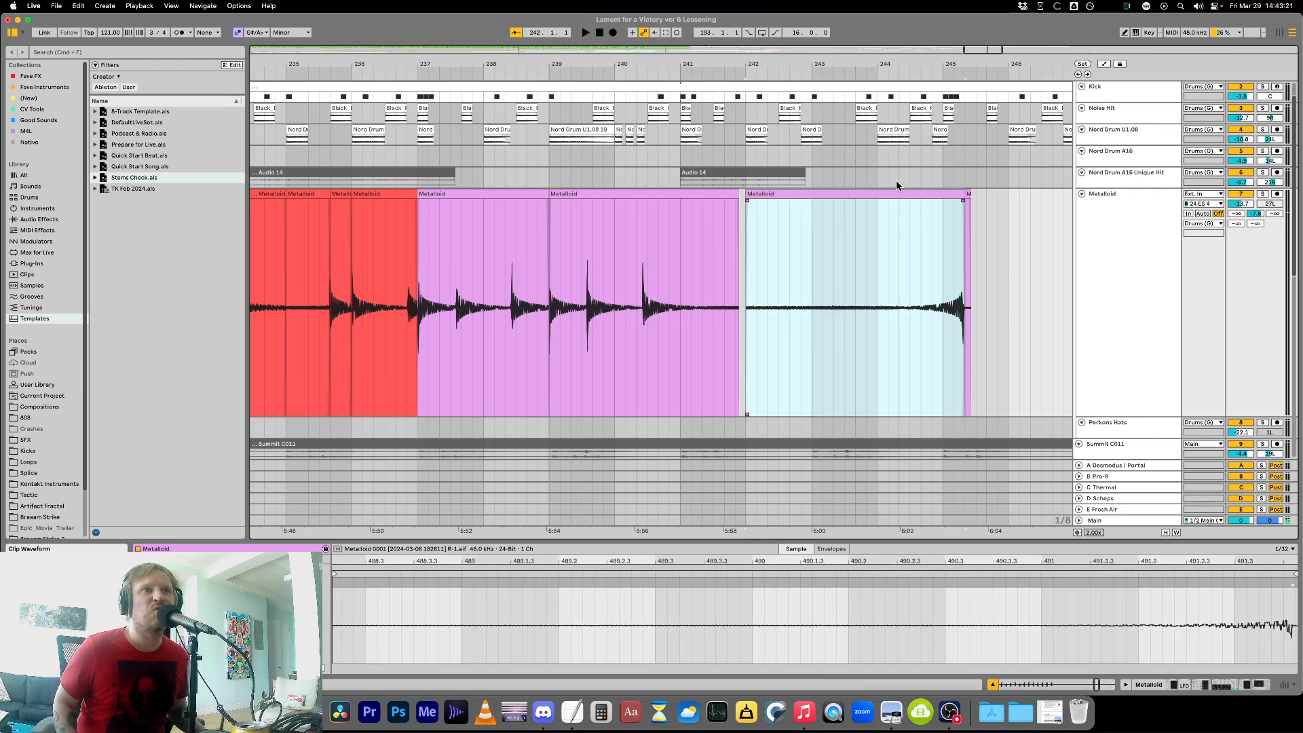
Move the reversed Metalloid clip about half a bar earlier, over the end of the second clip, and play it.
drag(779, 194, 754, 199)
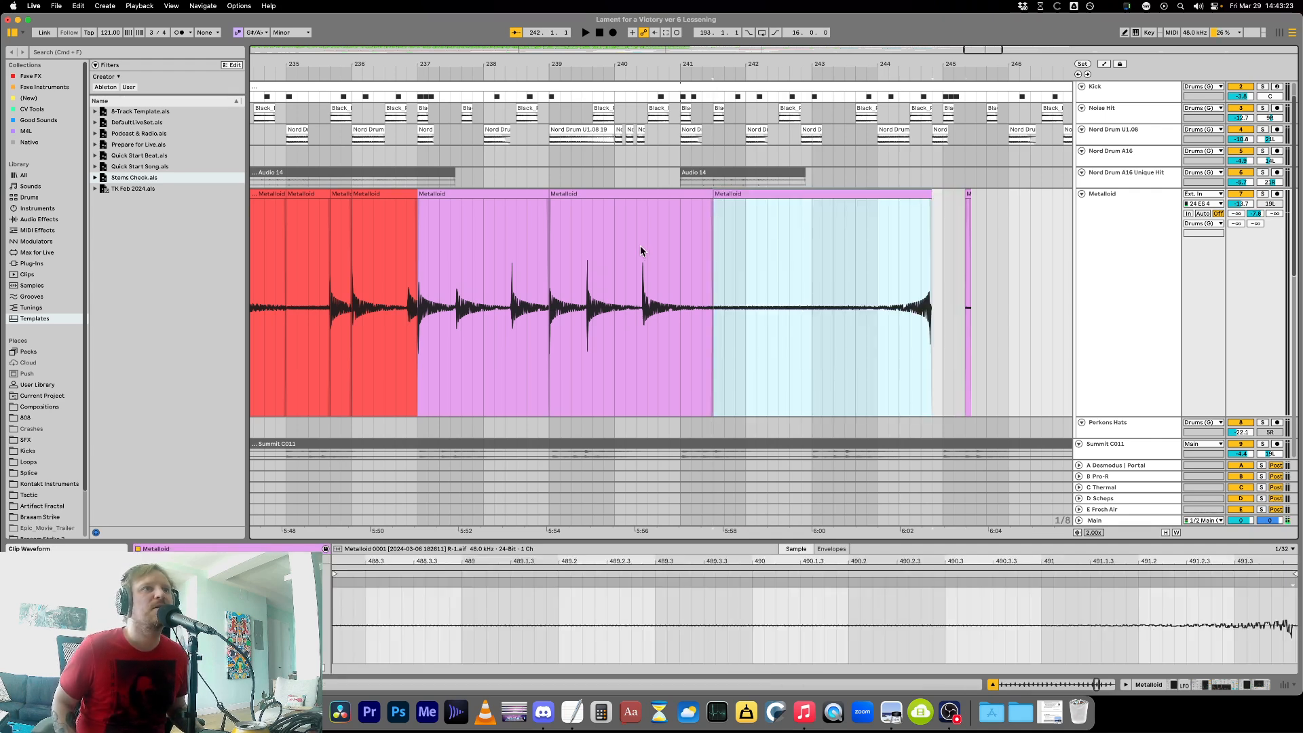
click(641, 247)
key(space)
scroll(645, 272, left, 1)
scroll(662, 312, right, 1)
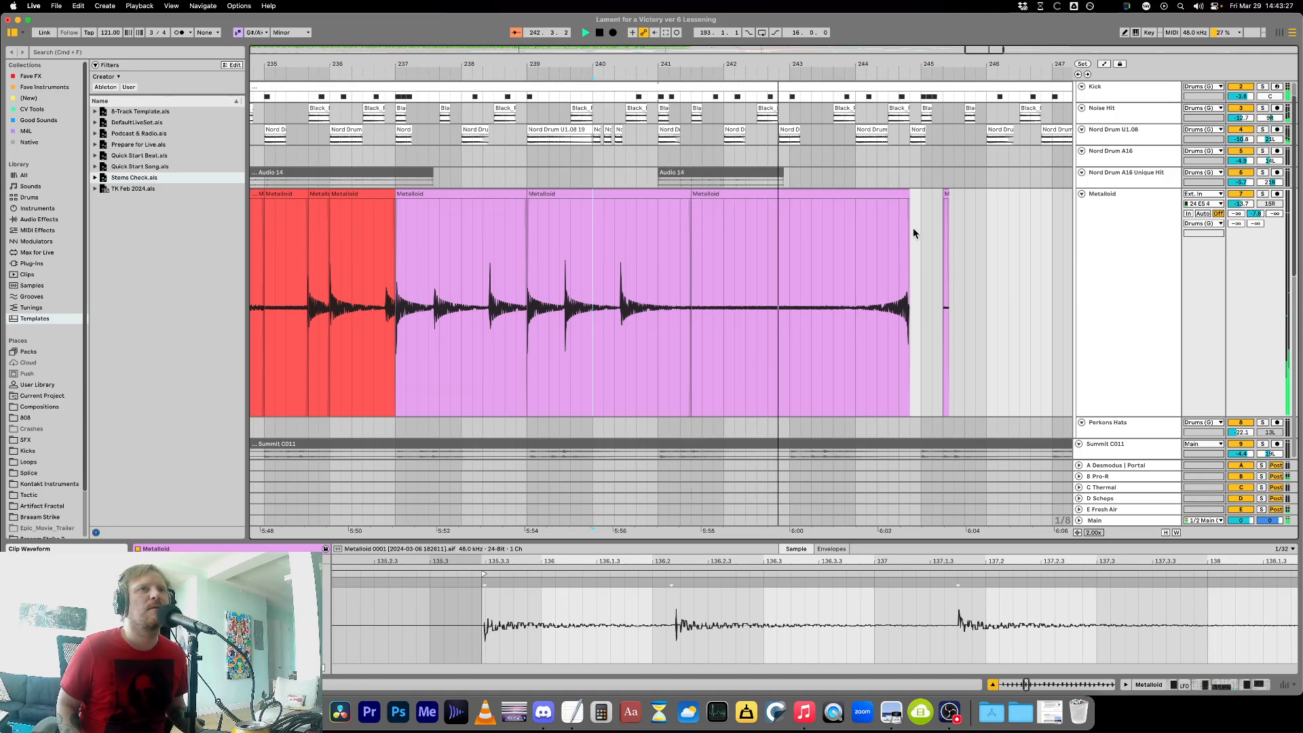
Trim the reversed Metalloid clip's start to place it from bar 241 to 243, and delete the leftover sliver near bar 245.
click(695, 194)
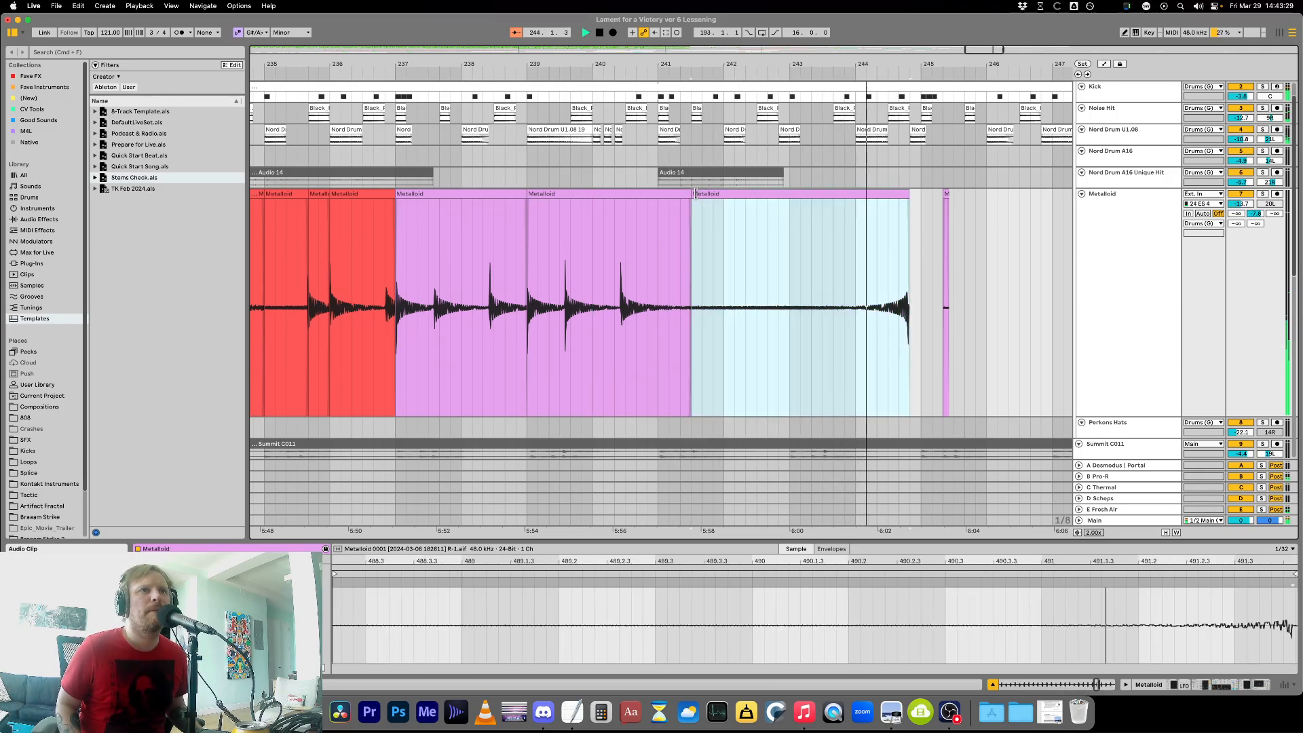
drag(695, 194, 782, 195)
key(space)
drag(862, 194, 751, 205)
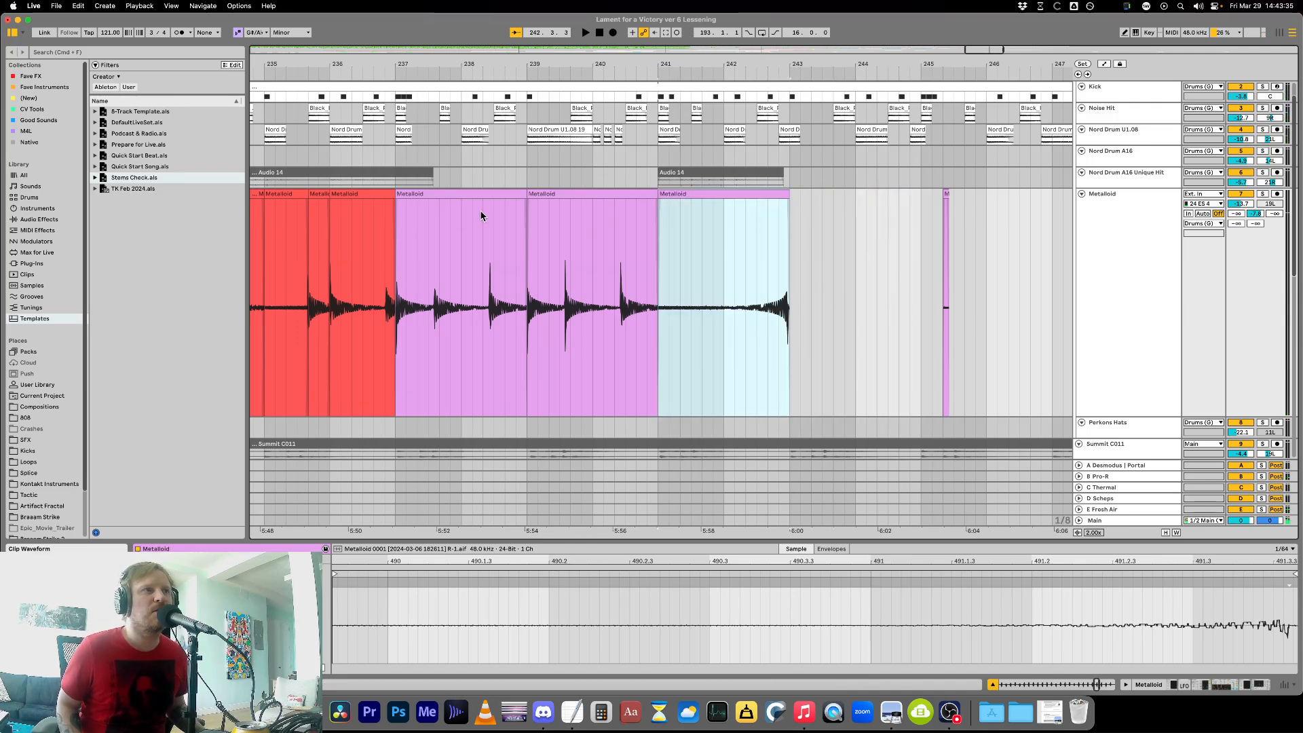
drag(1018, 277, 912, 270)
key(Delete)
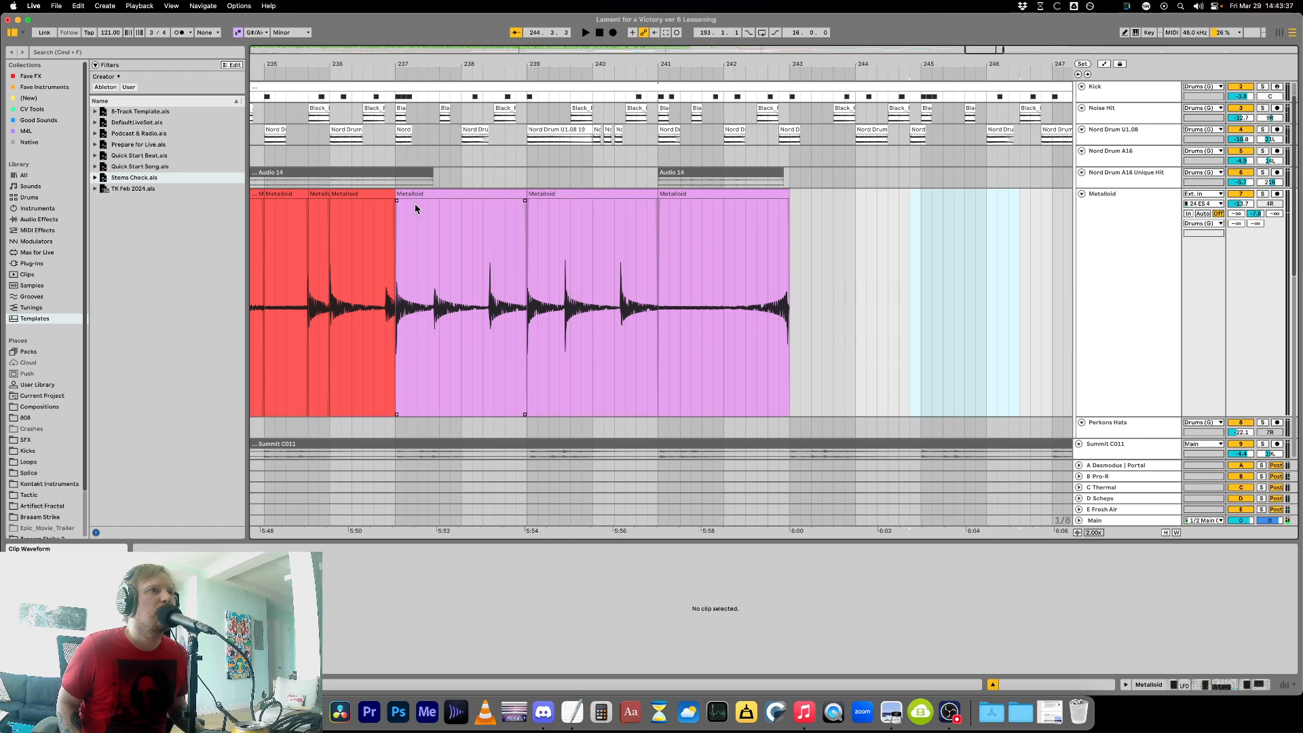
Select bars 237 to 243 on the Nord Drum A16 track.
drag(398, 156, 746, 162)
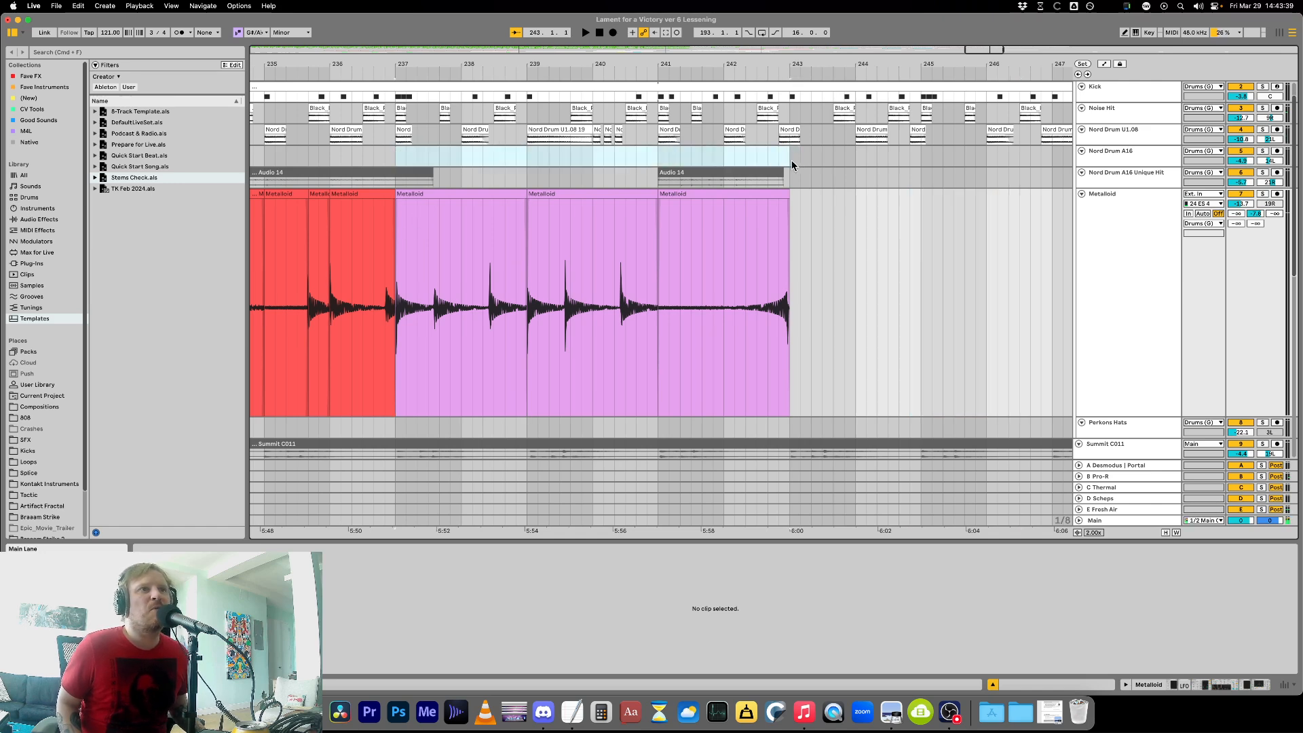
Move the next spare Metalloid clip from further along the track to bar 243, directly after the existing phrase.
click(820, 280)
key(minus)
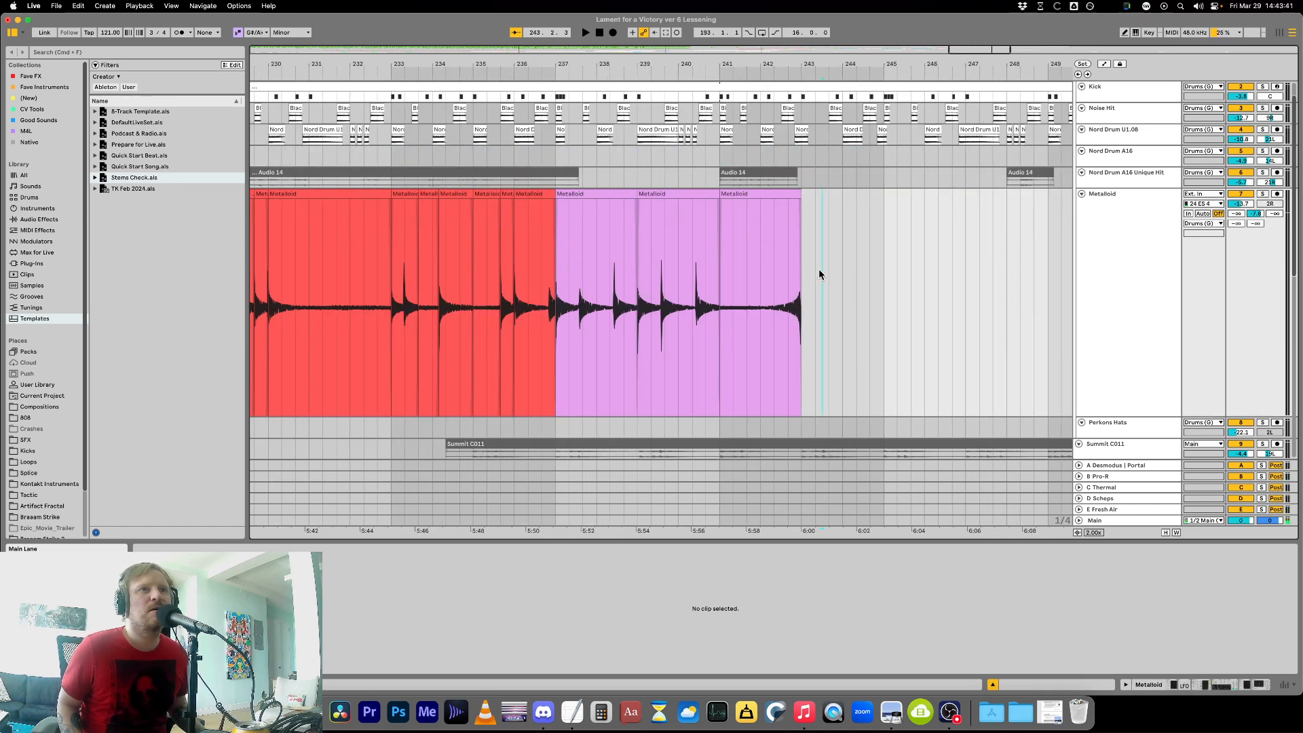
drag(819, 274, 932, 281)
click(802, 293)
key(minus)
key(minus)
key(minus)
key(minus)
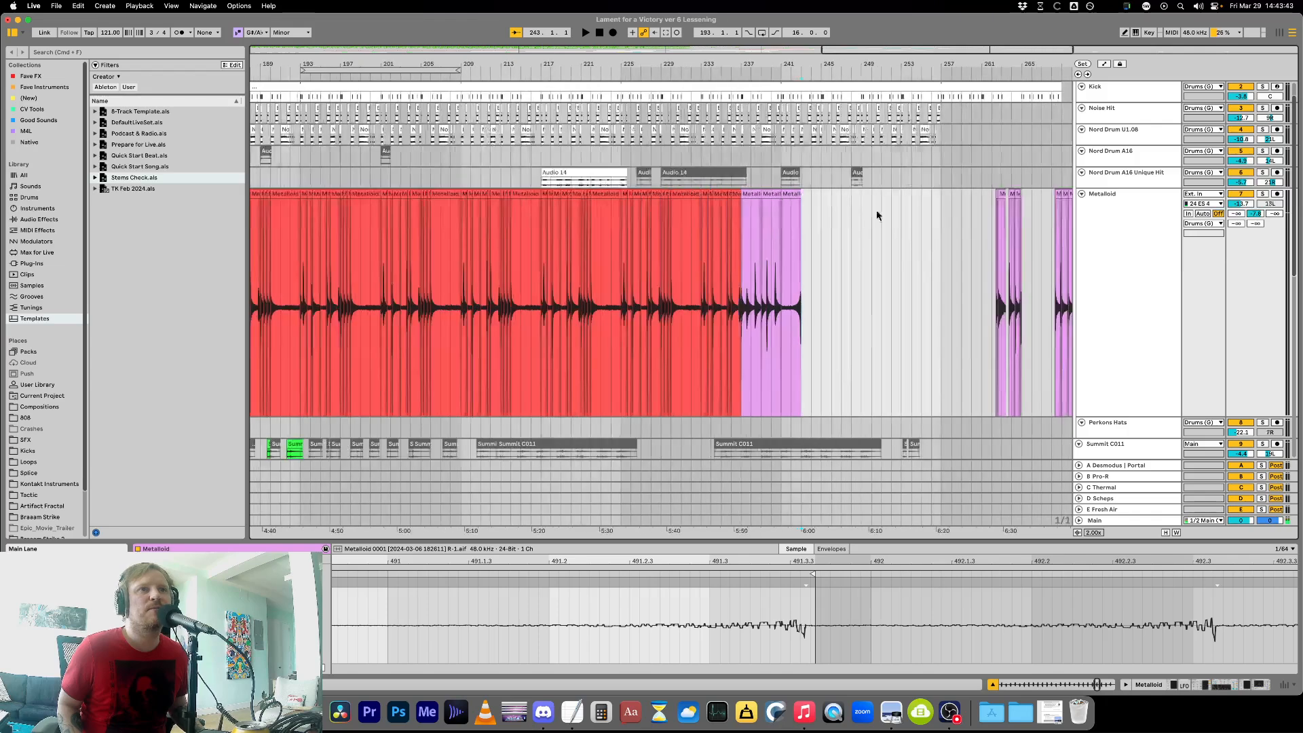
click(901, 241)
key(plus)
drag(1016, 195, 761, 237)
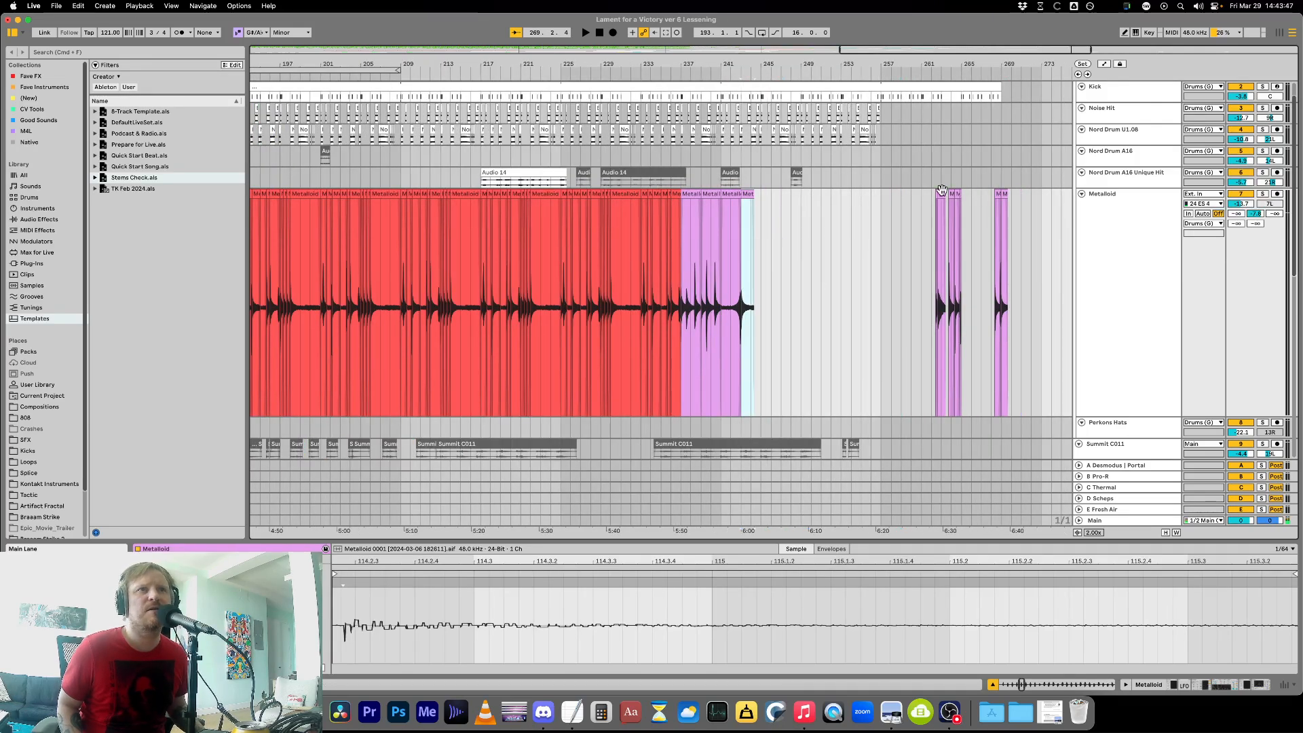
Select all remaining spare Metalloid clips after the phrase and shift them 15 bars earlier.
drag(913, 206, 1041, 234)
key(Left)
key(Left)
key(Left)
key(Left)
key(Left)
key(Left)
key(Left)
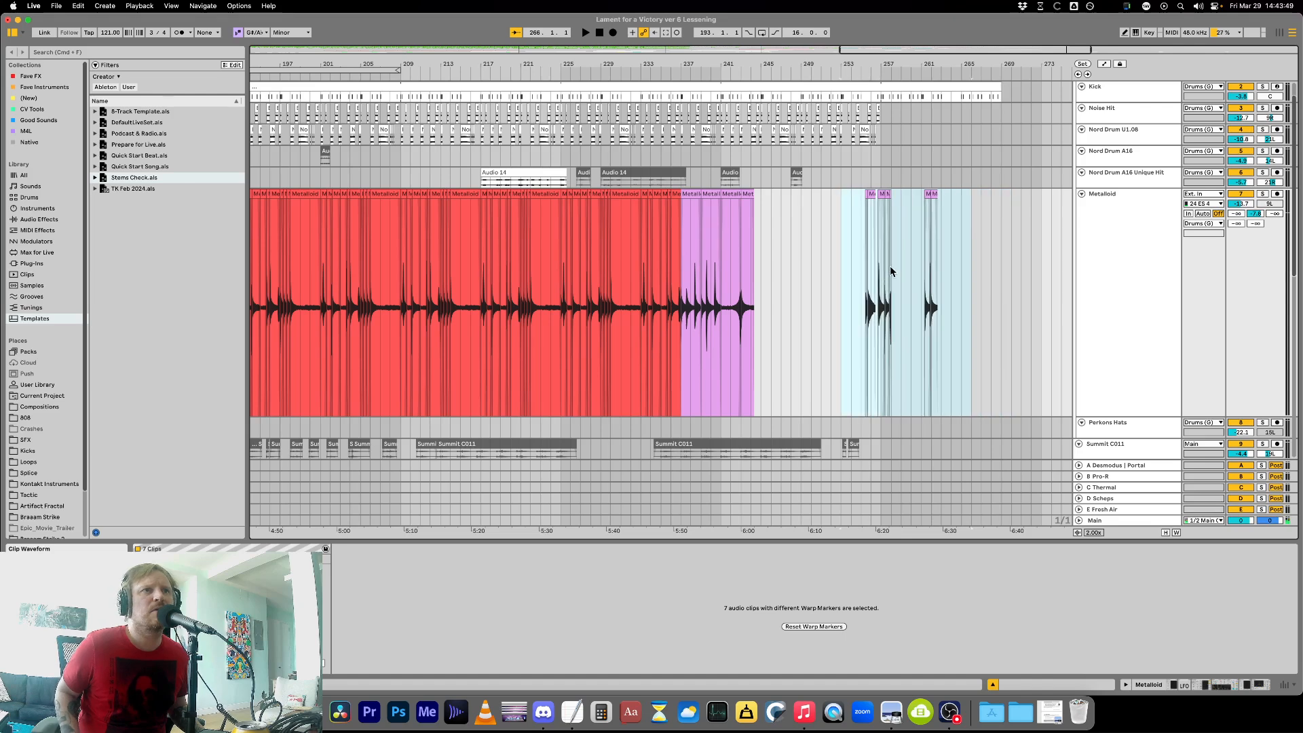
key(Left)
key(Left)
key(Left)
key(Left)
key(Left)
key(Left)
key(Left)
key(Left)
Play the end of the purple Metalloid phrase from bar 242.
click(746, 270)
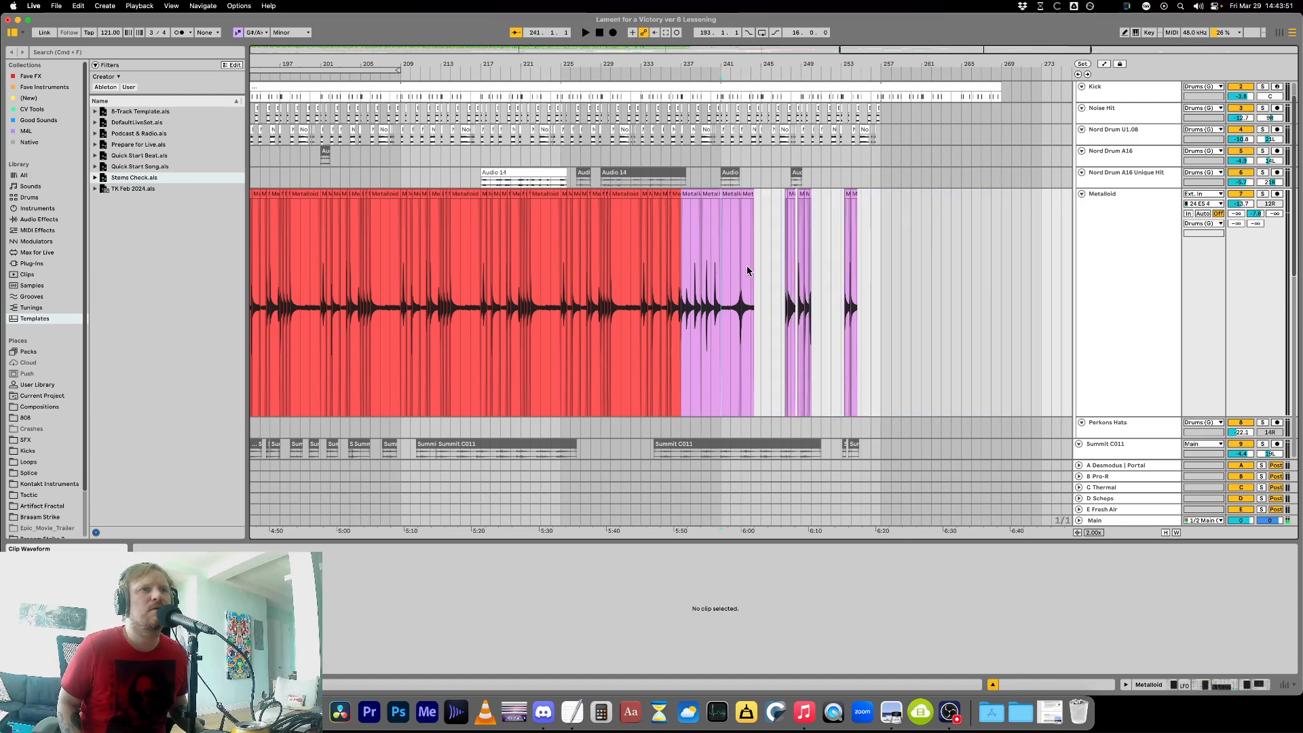
key(plus)
key(plus)
click(750, 288)
key(plus)
key(space)
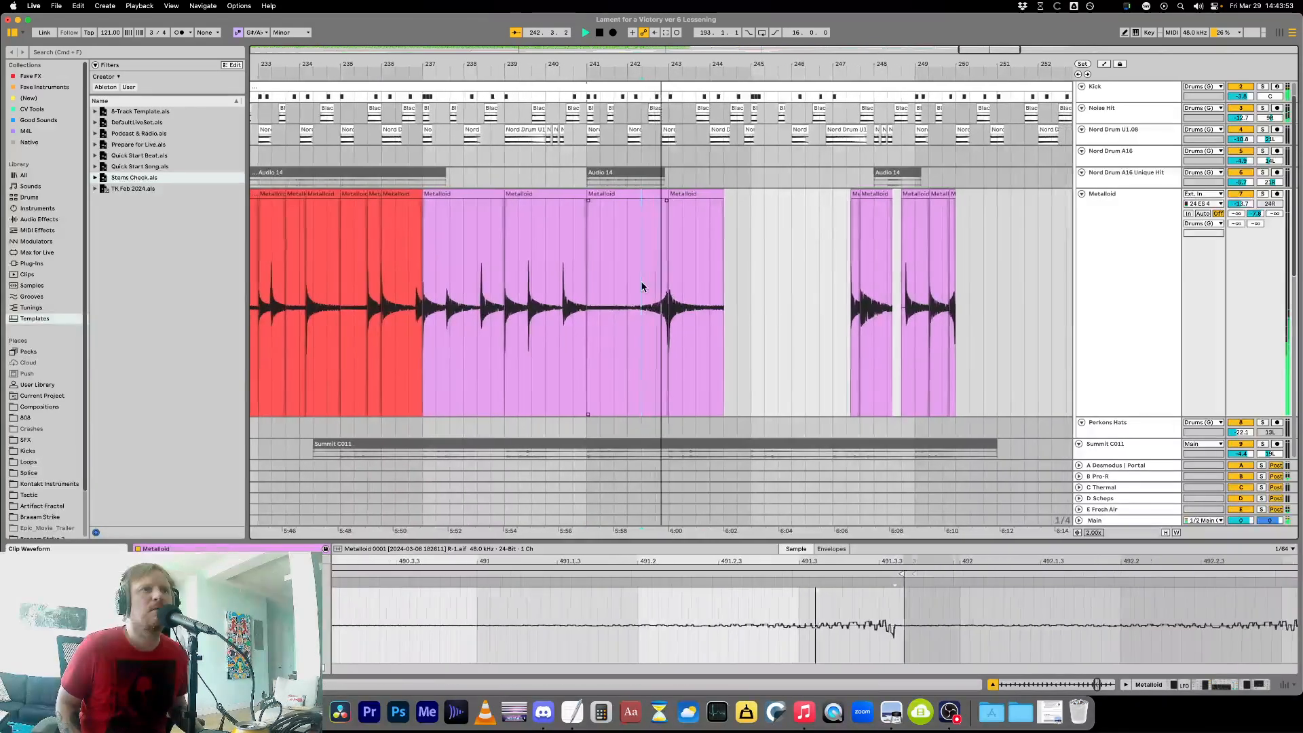
Move the next decaying Metalloid clip to about 244.2 and the short clip following it to shortly after bar 245.
drag(876, 206, 741, 228)
click(767, 208)
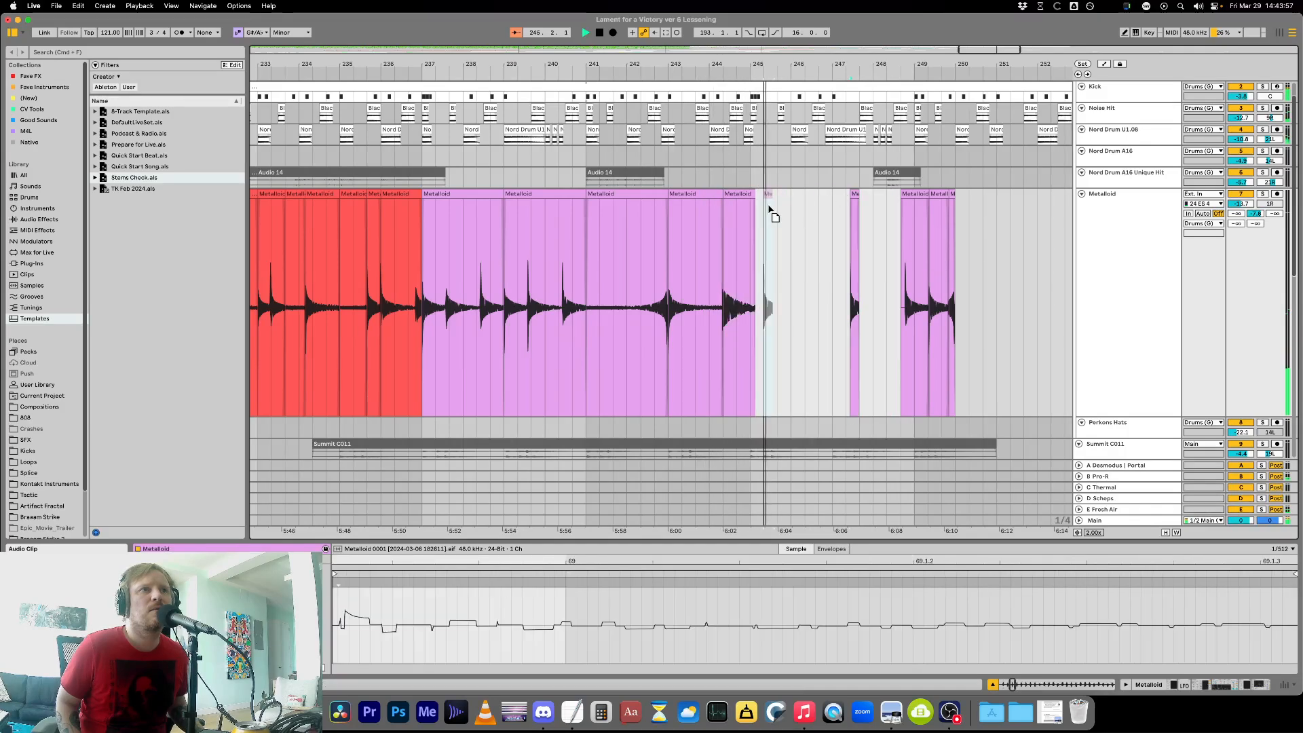
key(plus)
key(minus)
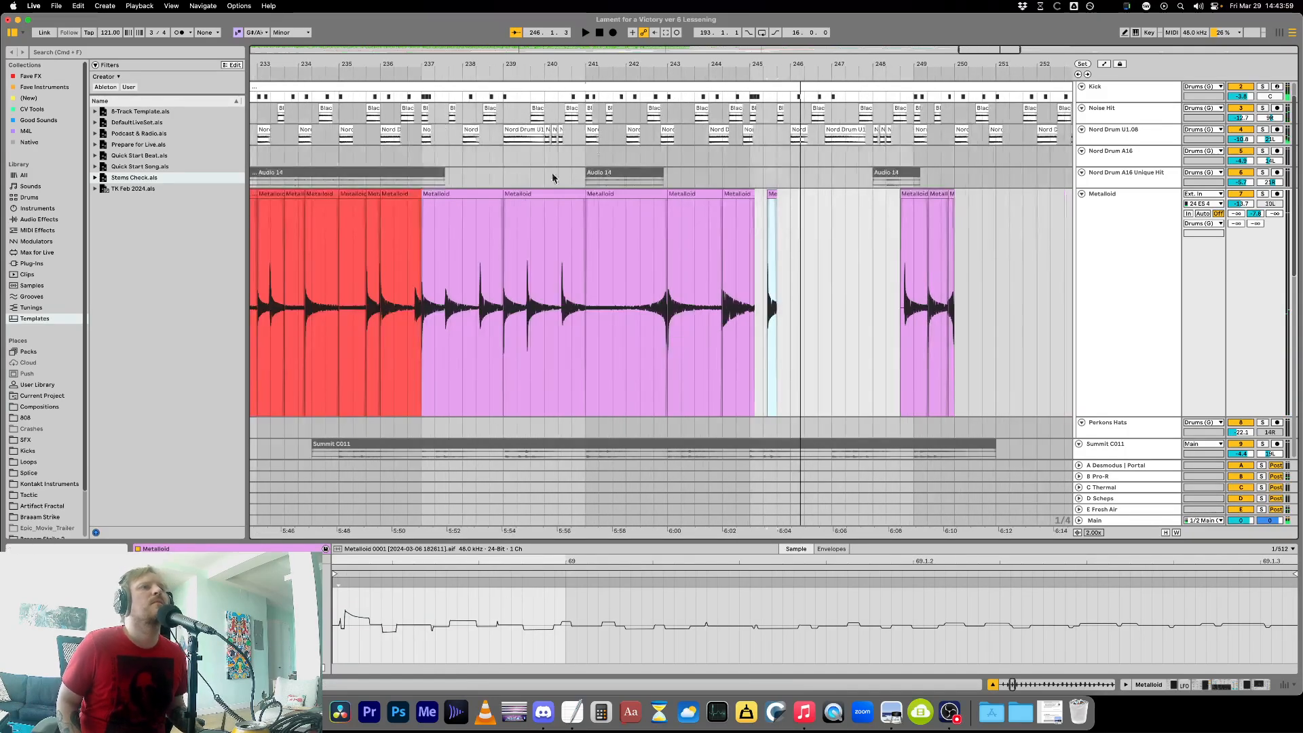
Set the arrangement loop to the eight bars from 237 to 245.
click(422, 158)
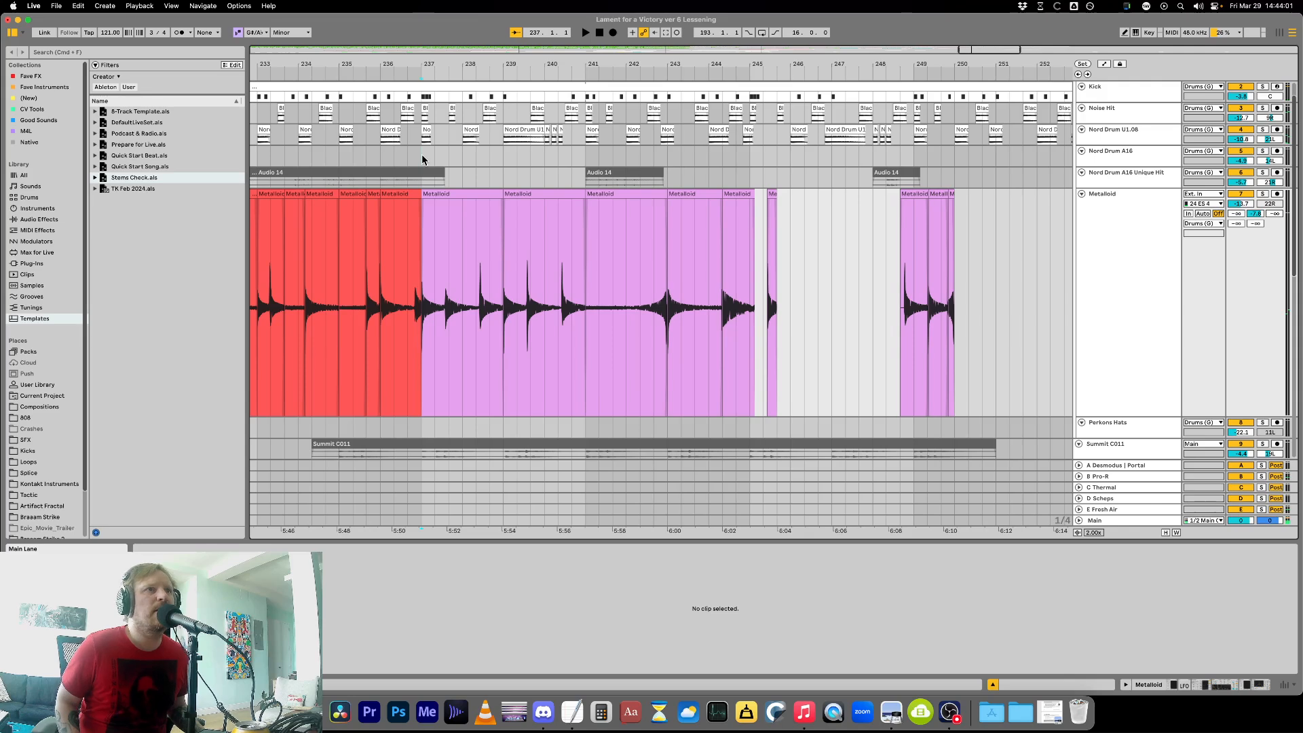
drag(422, 158, 750, 160)
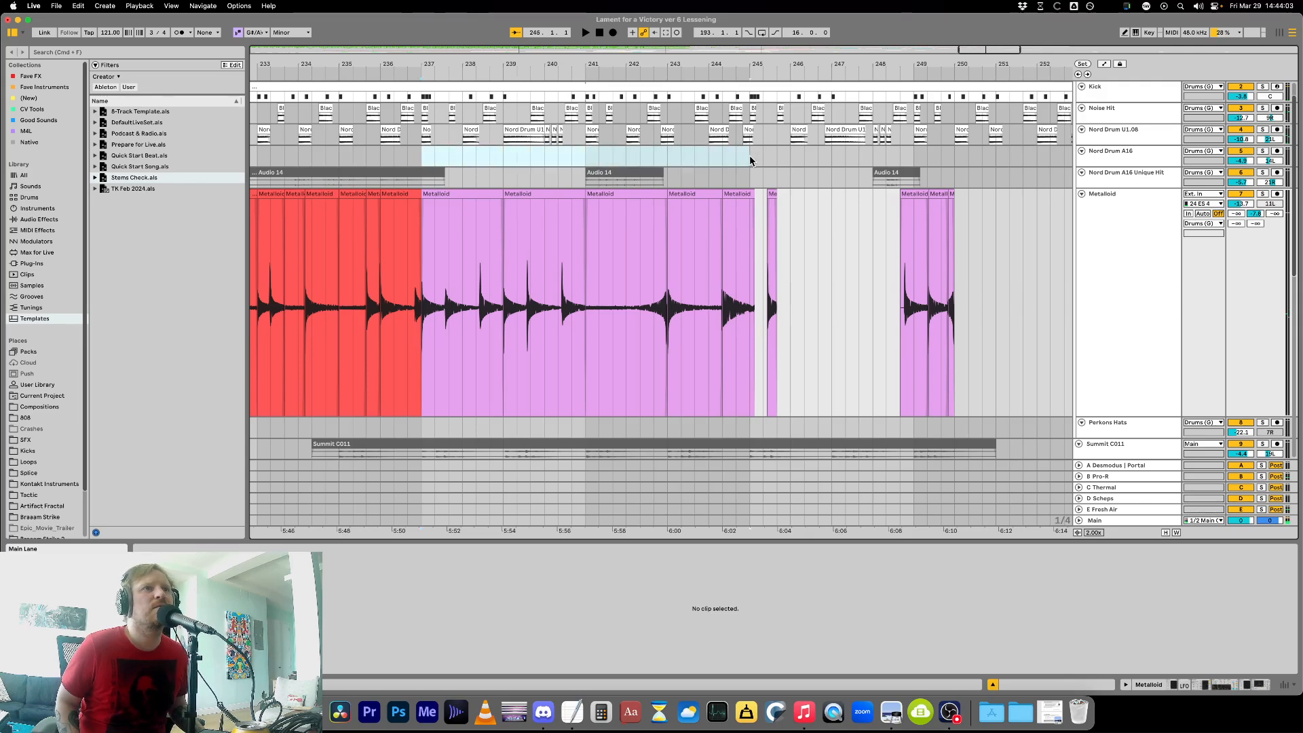
key(super+l)
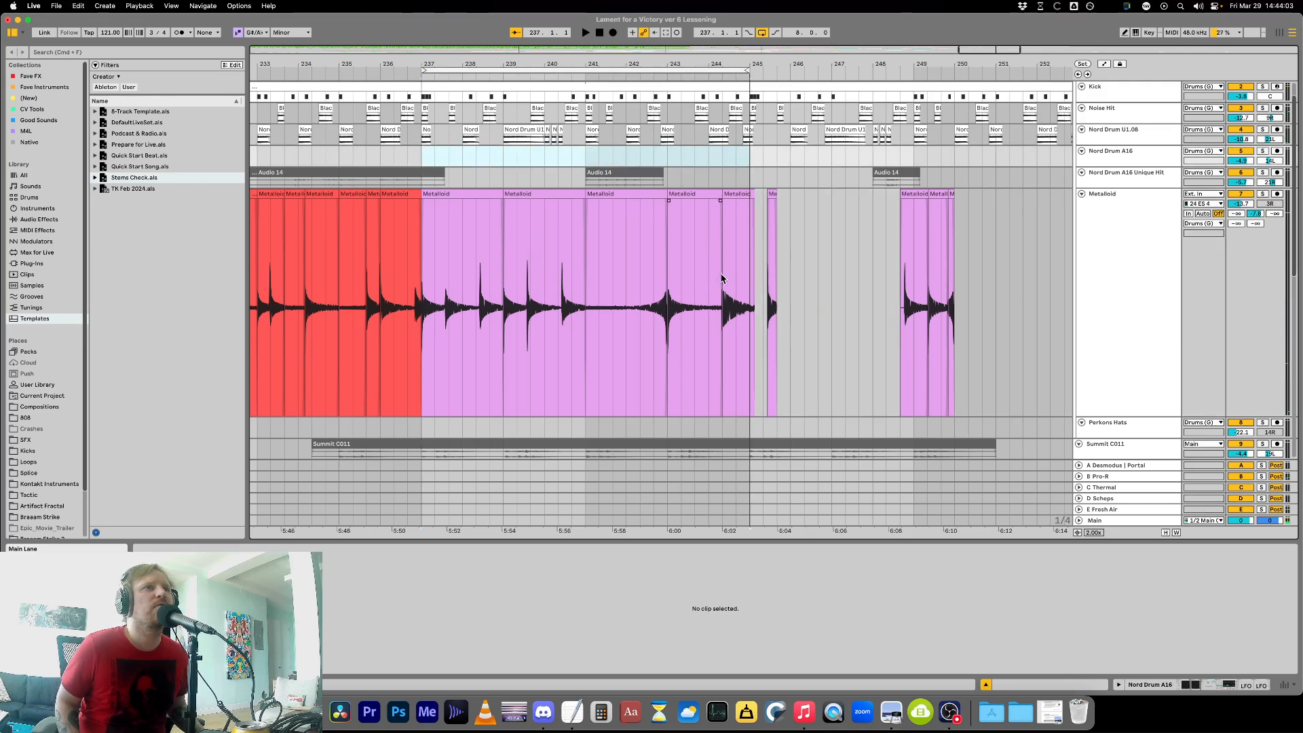
Move the decaying Metalloid clip at about 244.2 so it starts exactly at bar 244.
click(677, 232)
key(plus)
drag(796, 196, 757, 226)
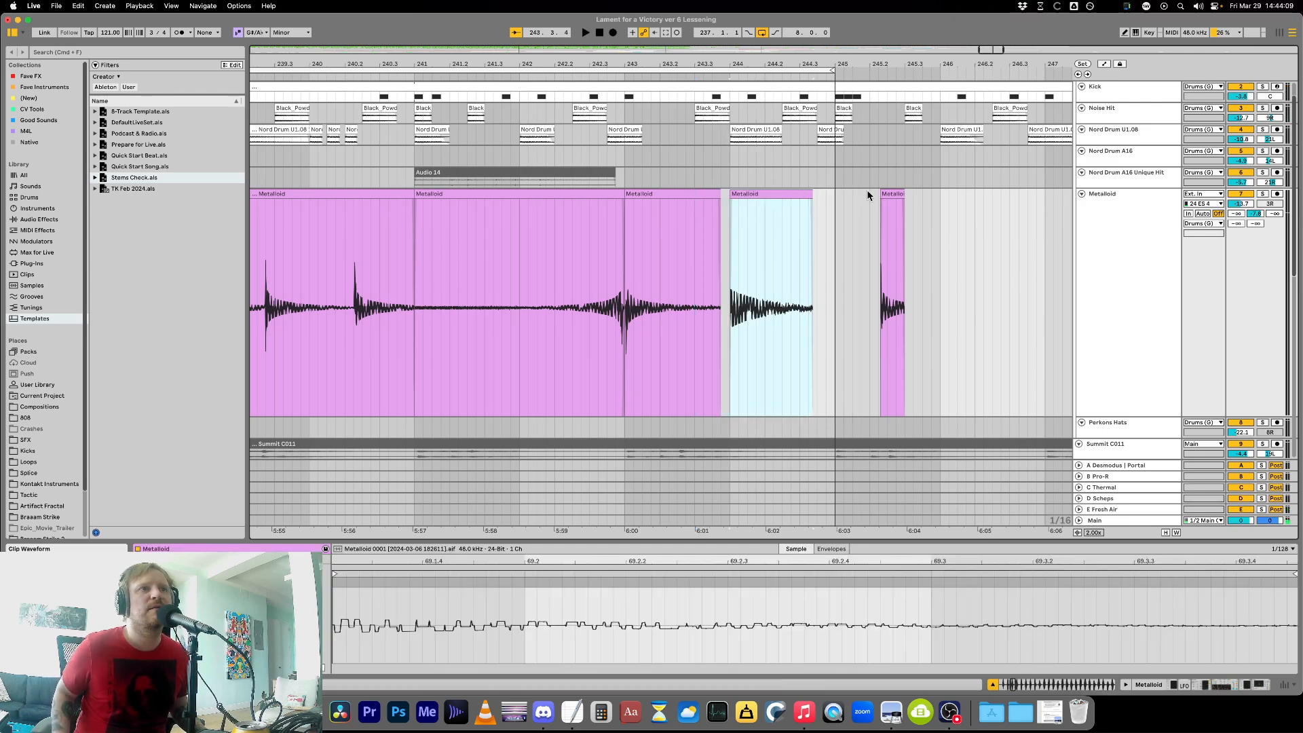
Copy the attack of the short Metalloid clip after bar 245 and paste it four times in a row from 243.3.
drag(895, 193, 881, 218)
key(plus)
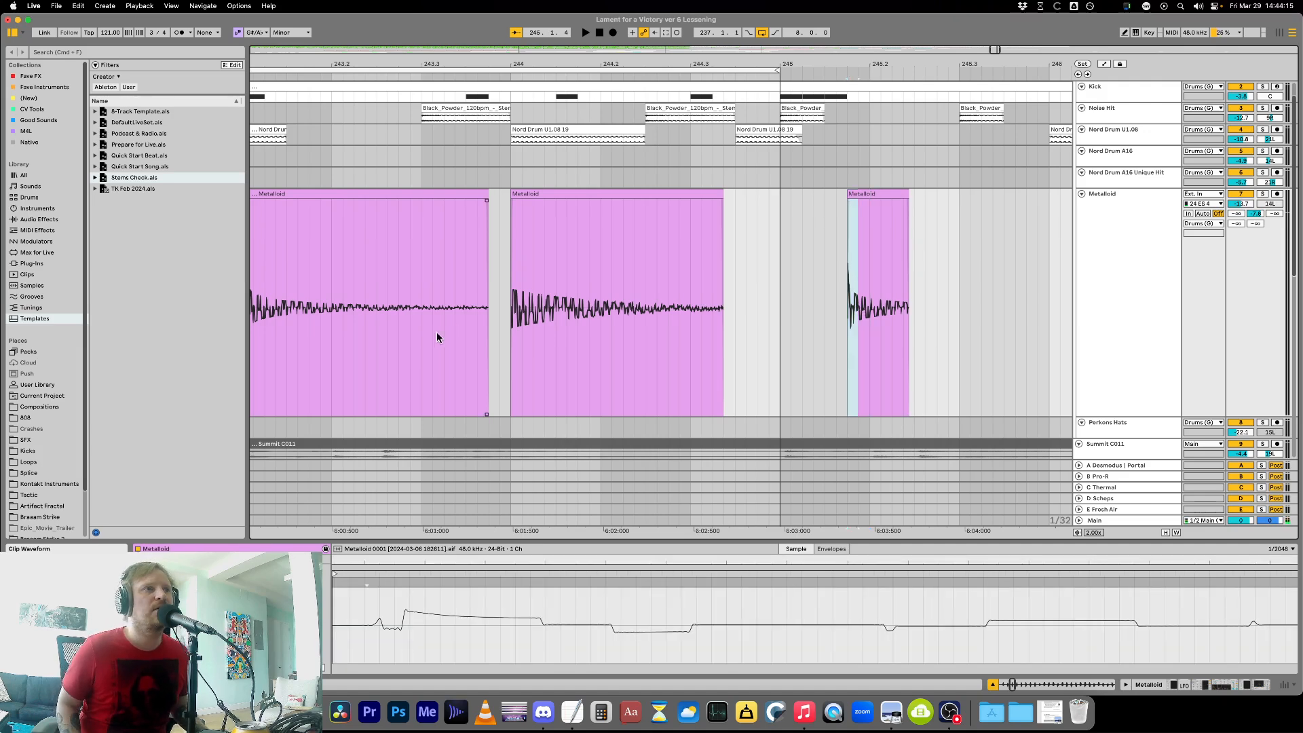
key(minus)
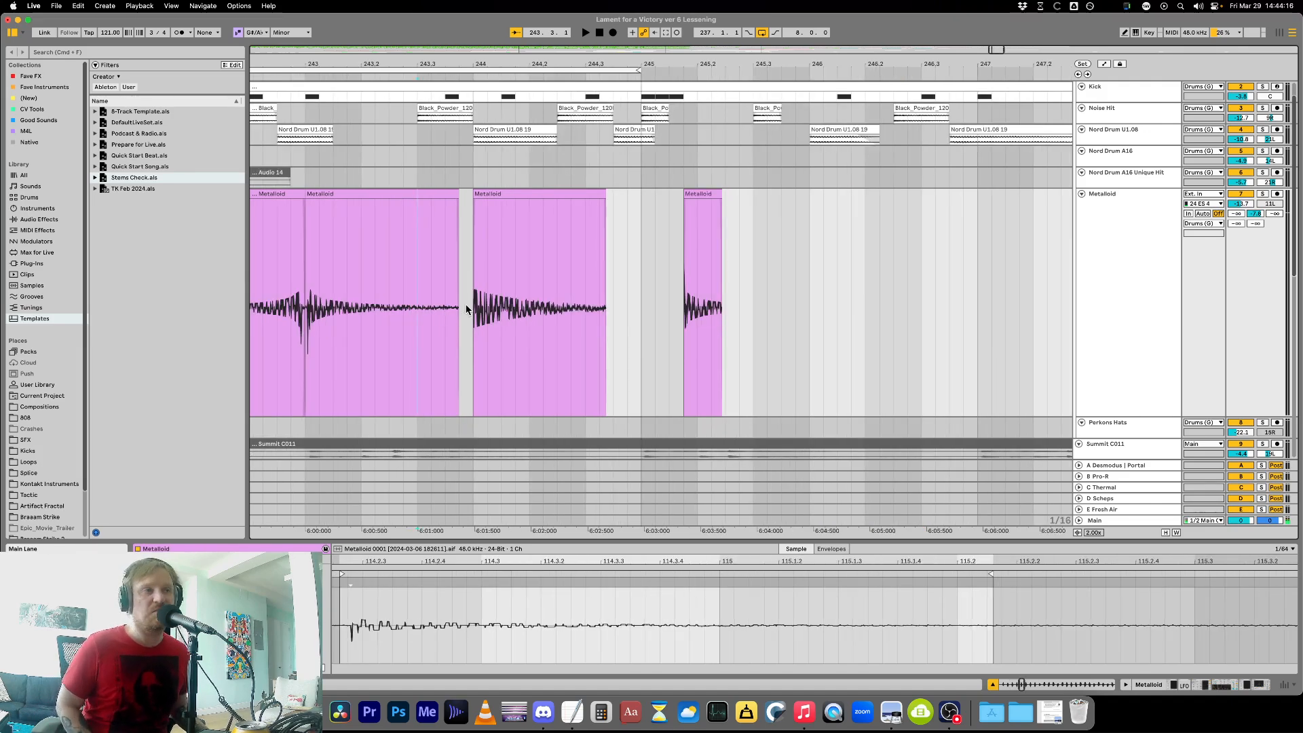
key(super+v)
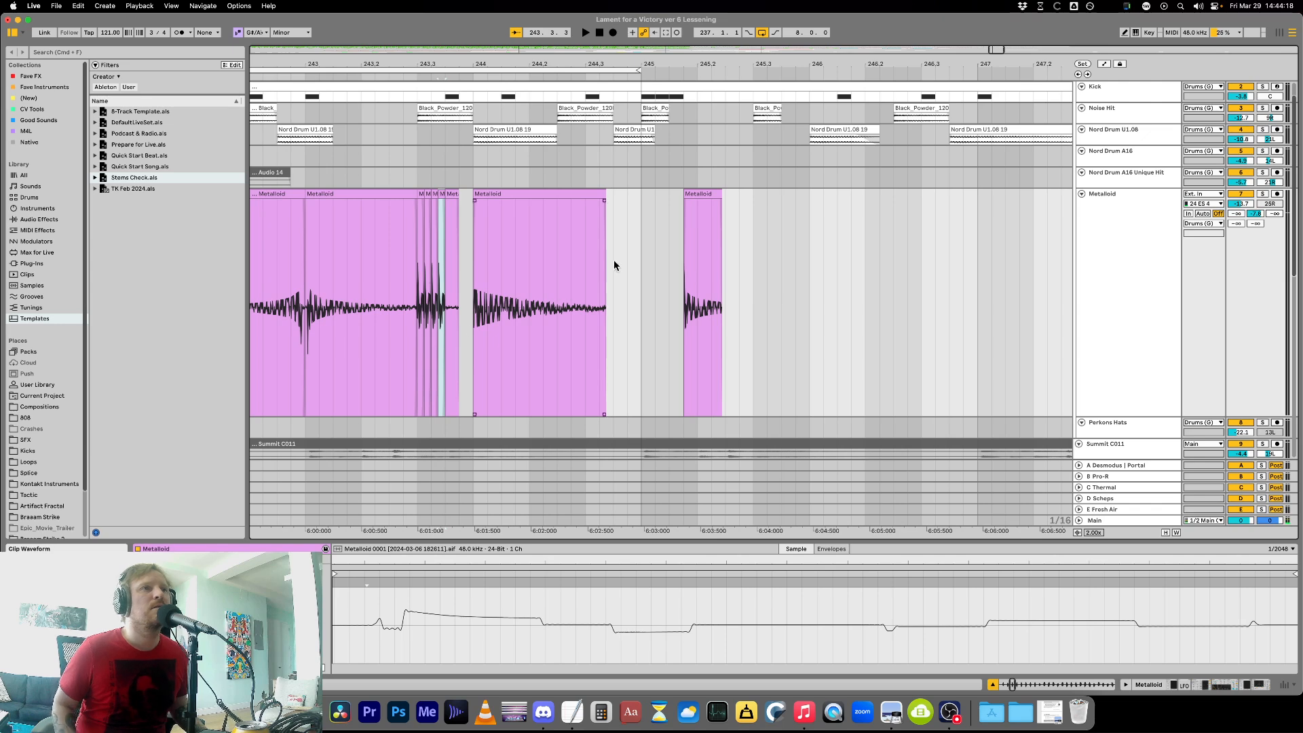
Try to move the run of Metalloid clips up to the short last clip earlier, and undo the move.
shift+click(701, 193)
drag(700, 193, 627, 205)
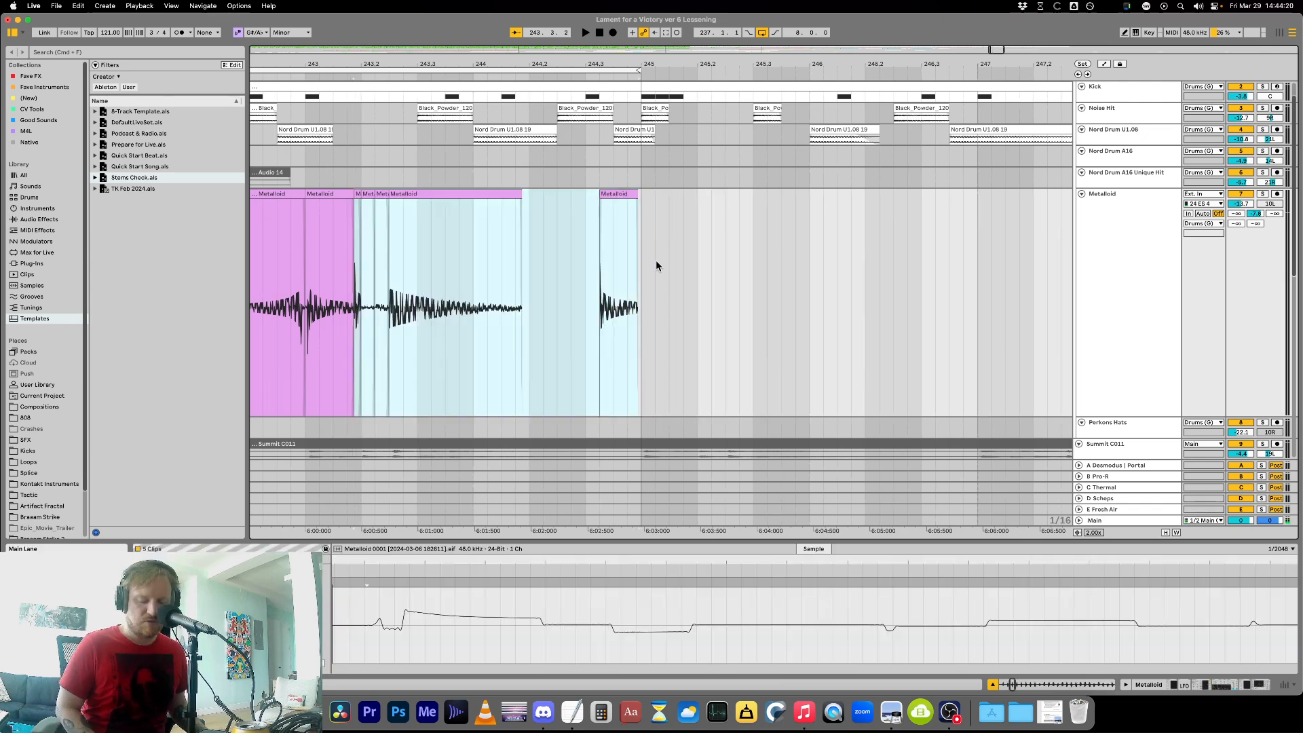
key(super+z)
Nudge the short last Metalloid clip earlier on its own until it follows the clip at bar 244.
click(656, 205)
click(693, 194)
key(Left)
key(Left)
key(Left)
key(Left)
key(Left)
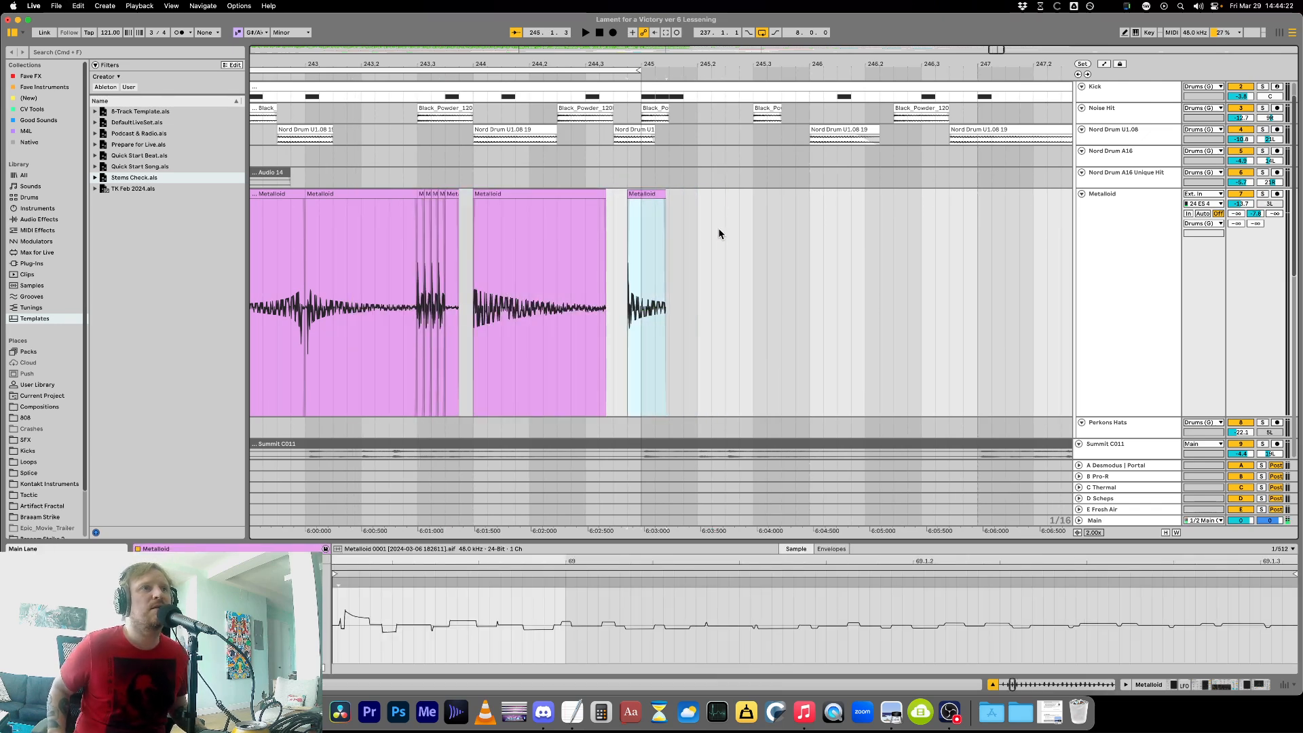
key(Left)
Place the short last Metalloid clip at 244.3 and extend its end to bar 245.
click(574, 270)
key(plus)
key(plus)
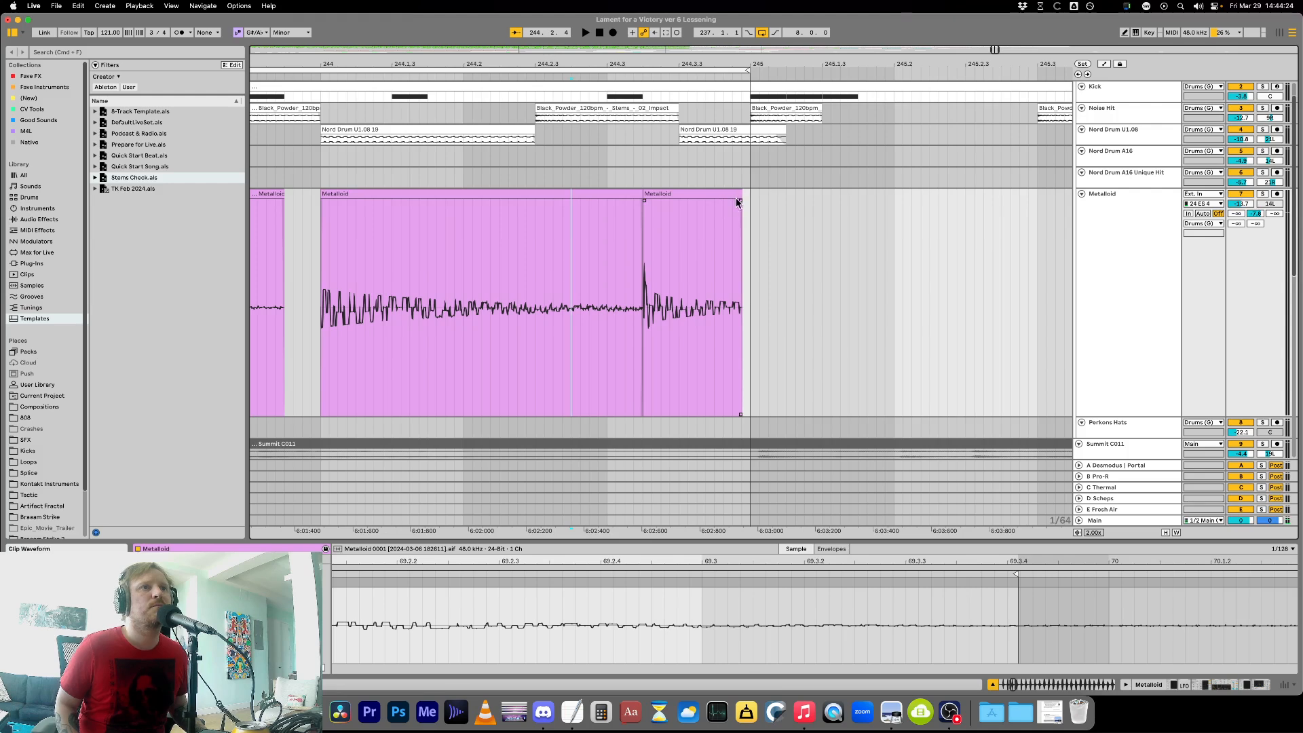
drag(738, 202, 749, 202)
mouse_move(665, 201)
mouse_down()
mouse_move(646, 198)
mouse_move(745, 196)
mouse_up()
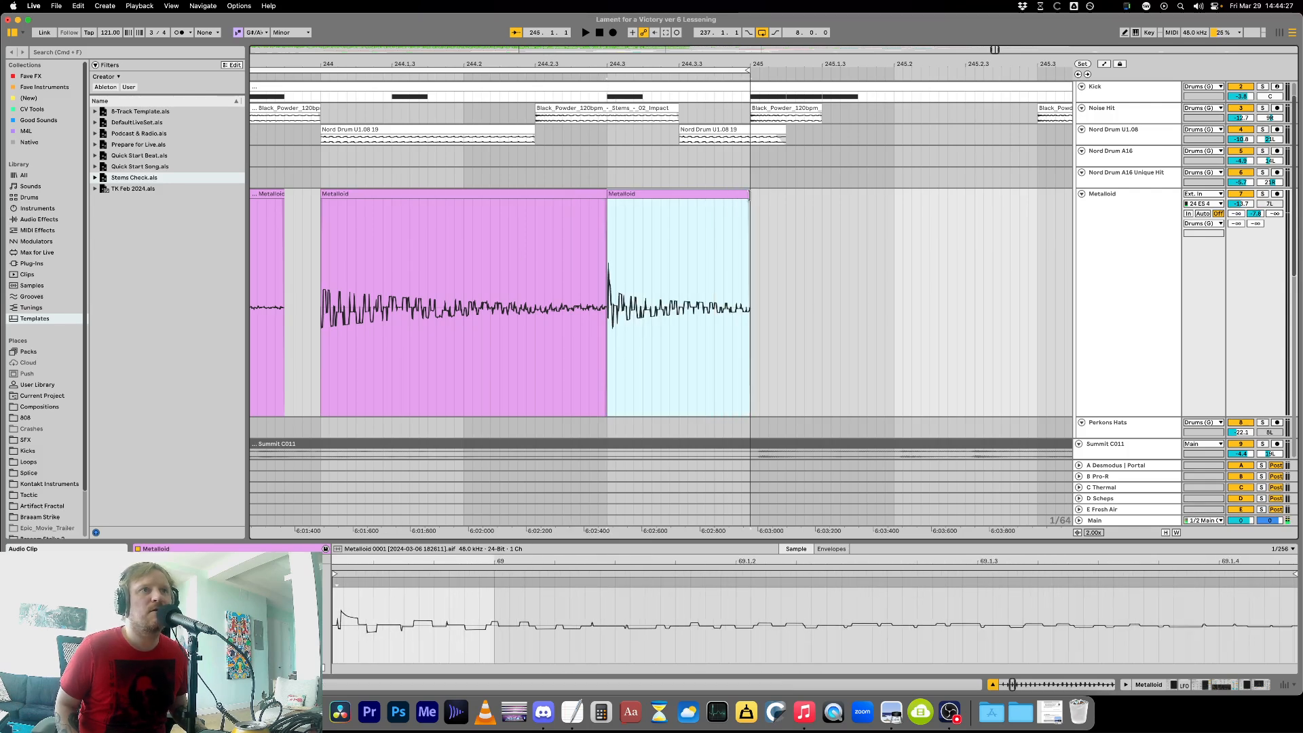
Extend the tail clip after the four pasted slices to meet the clip at bar 244.
key(minus)
key(minus)
click(491, 220)
key(plus)
key(plus)
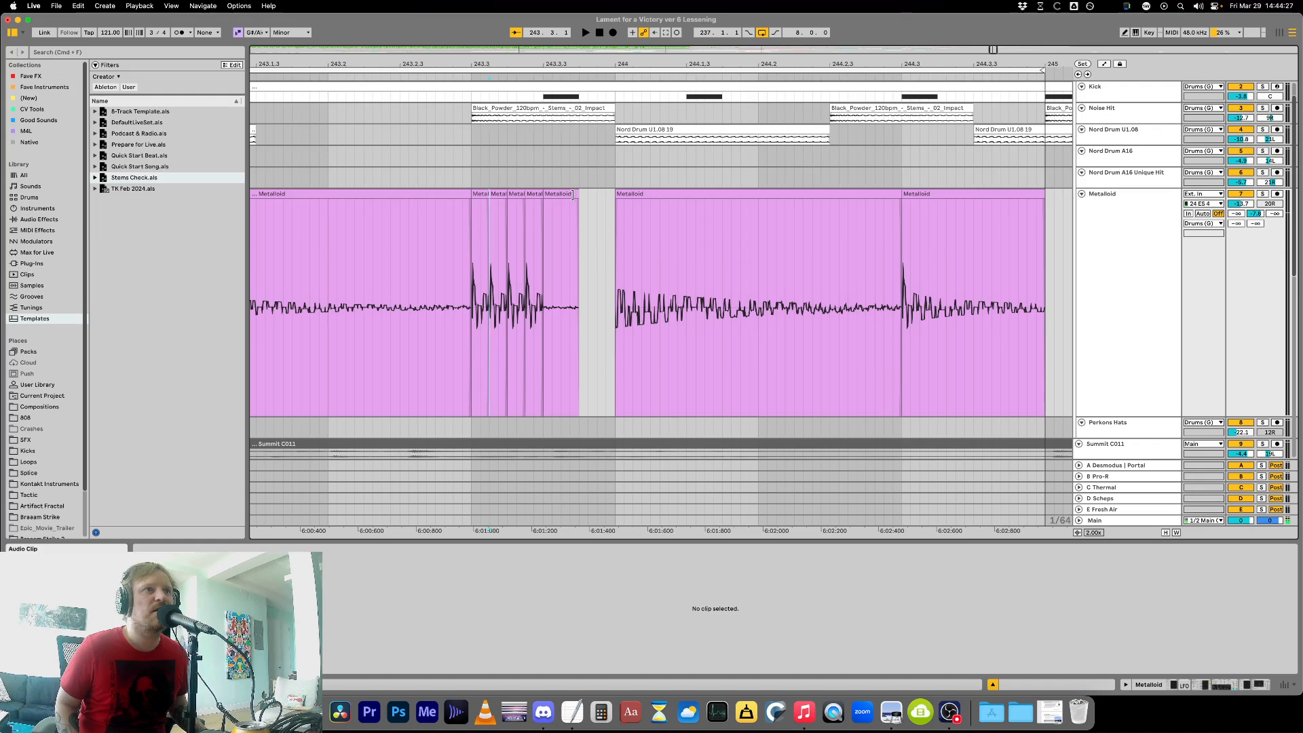
drag(573, 196, 618, 197)
Select the looped section from bar 237 to 245 and play it.
key(minus)
key(minus)
key(minus)
key(minus)
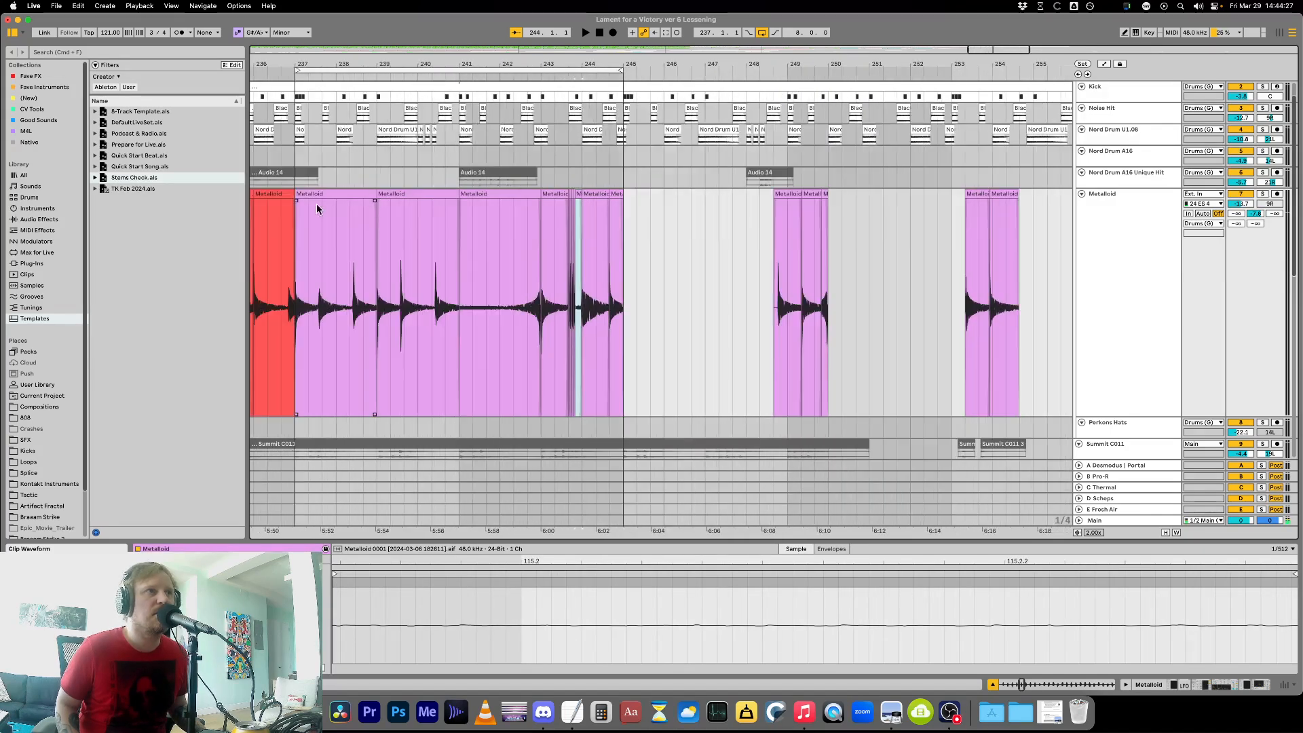
click(443, 72)
key(space)
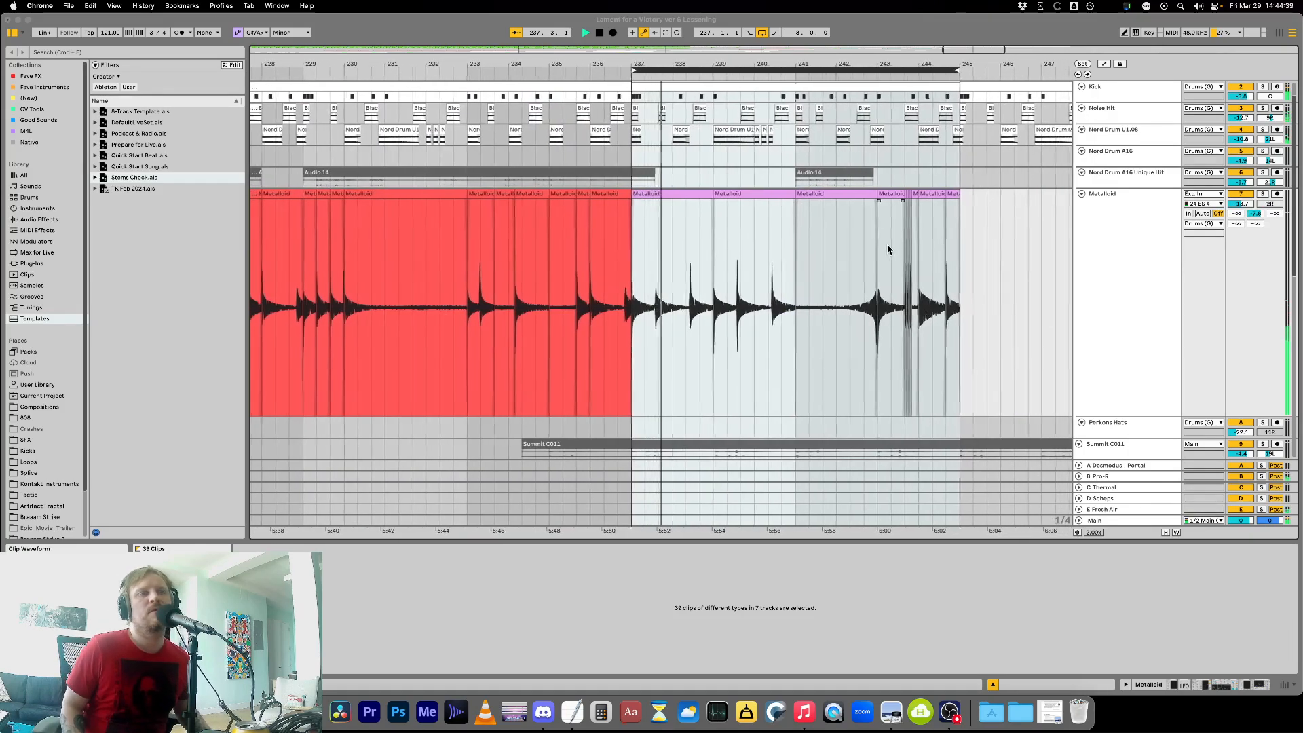
click(945, 222)
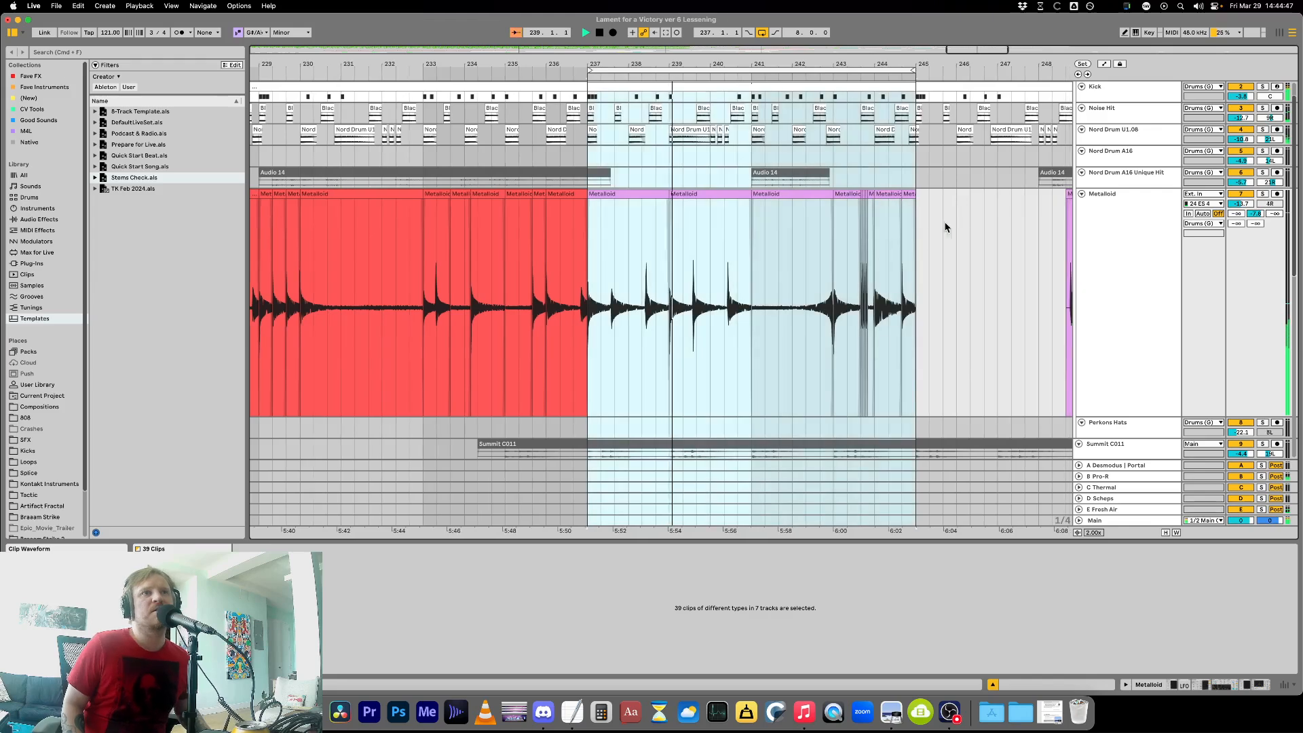
Deactivate the second and fourth of the short Metalloid slices from 243.3 and play the result.
click(882, 270)
key(plus)
key(plus)
key(plus)
key(plus)
key(plus)
click(567, 280)
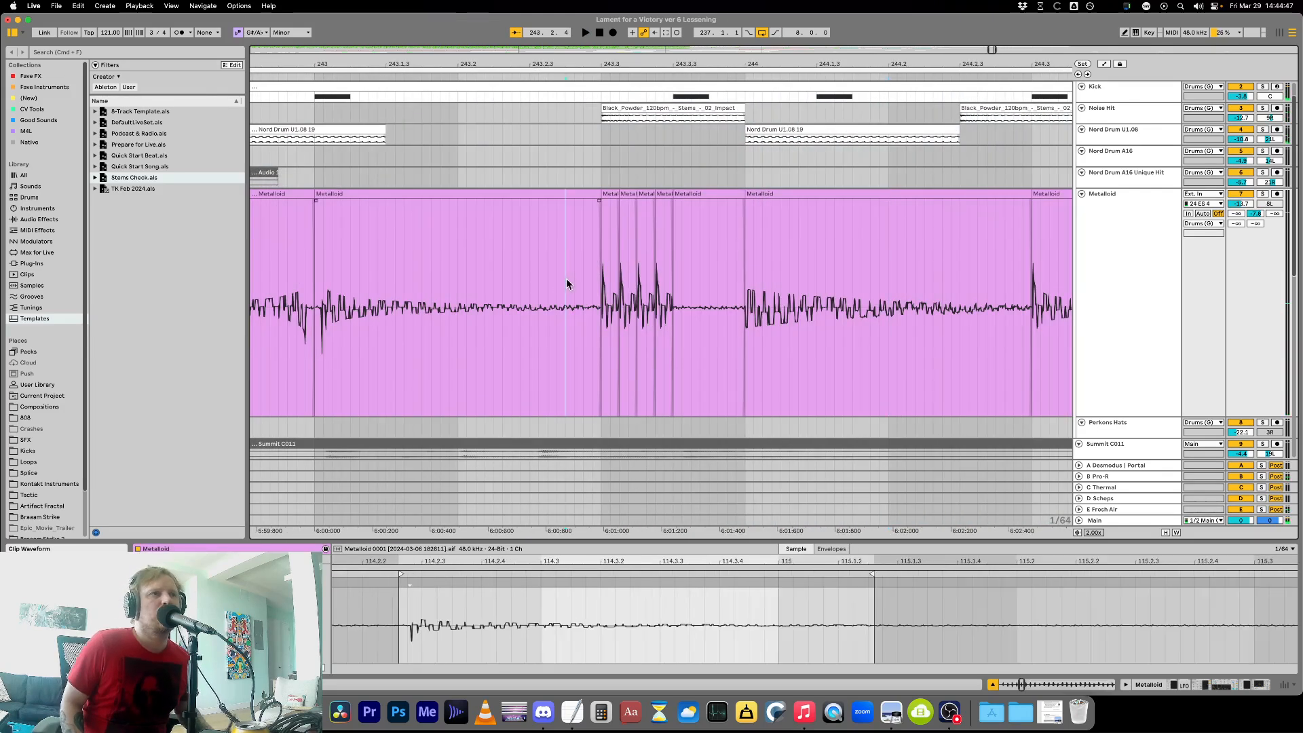
click(625, 194)
super+click(661, 194)
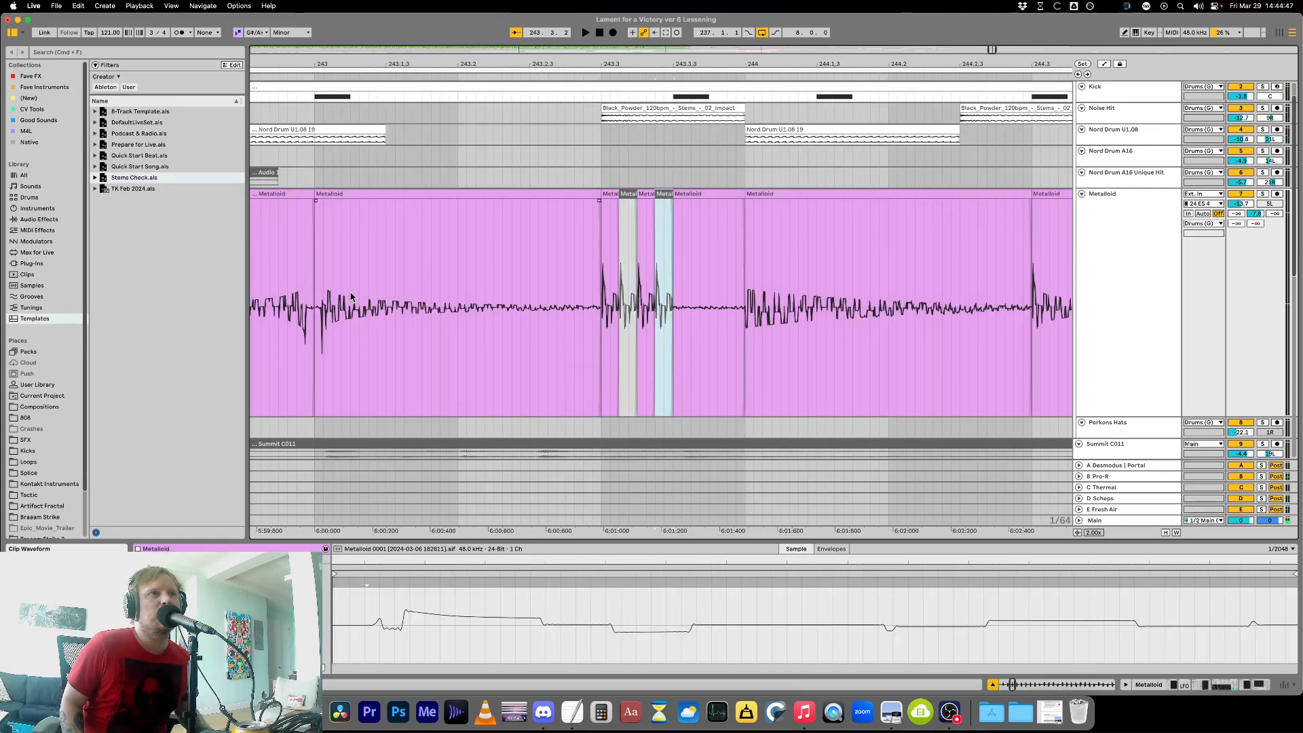
key(0)
key(space)
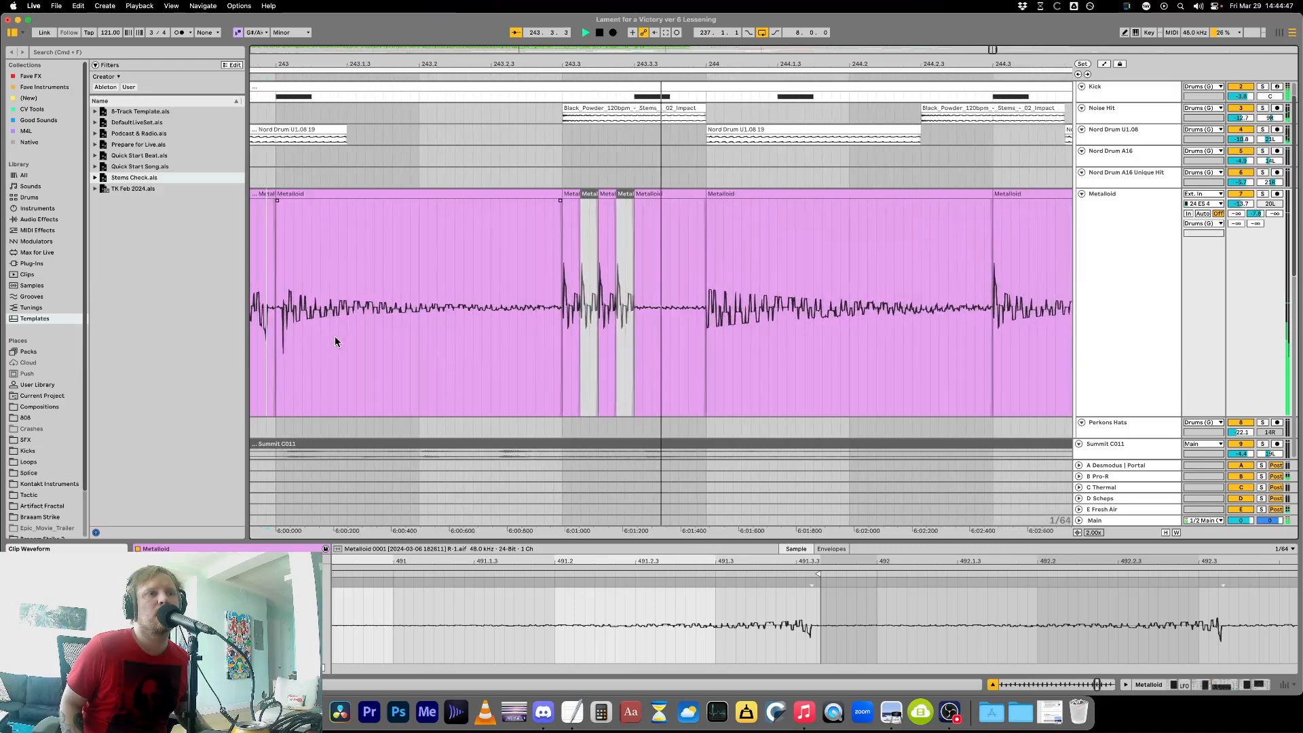
Copy the short Metalloid slices further along to continue the alternating pattern until just before bar 244.
click(372, 202)
key(minus)
click(440, 213)
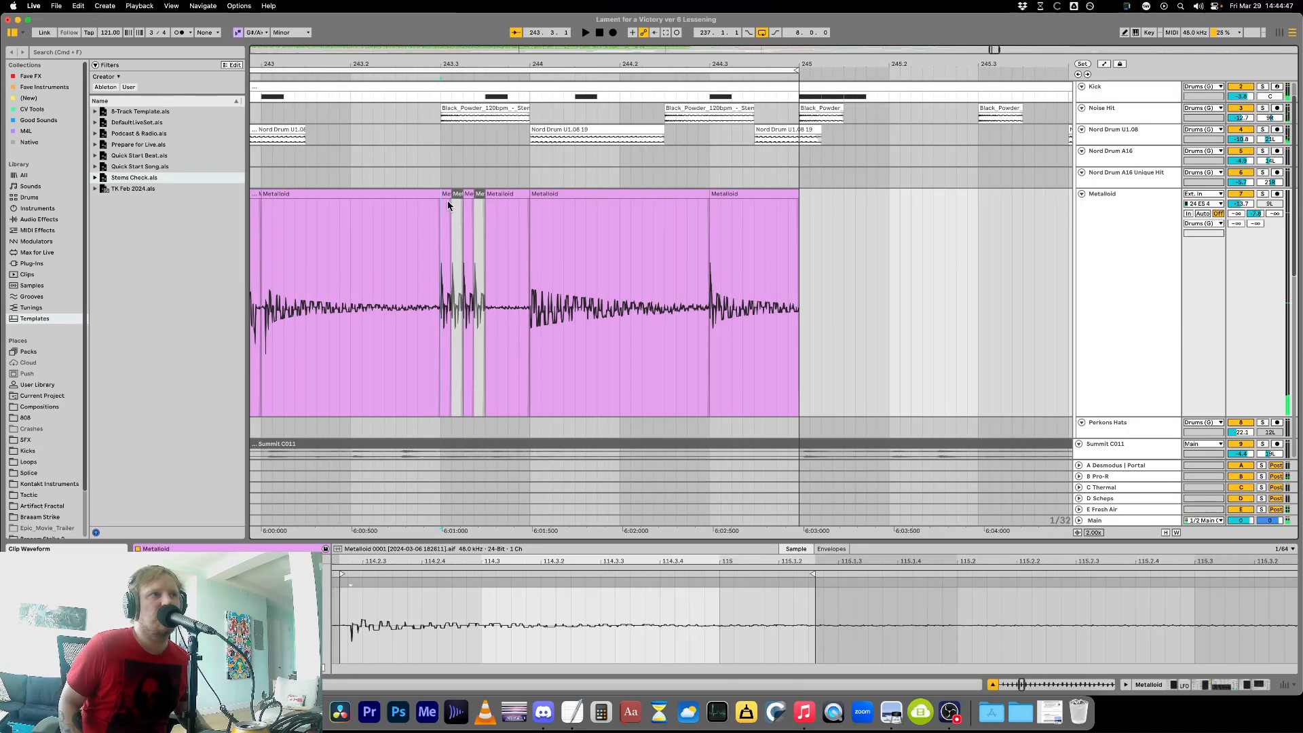
drag(468, 195, 503, 202)
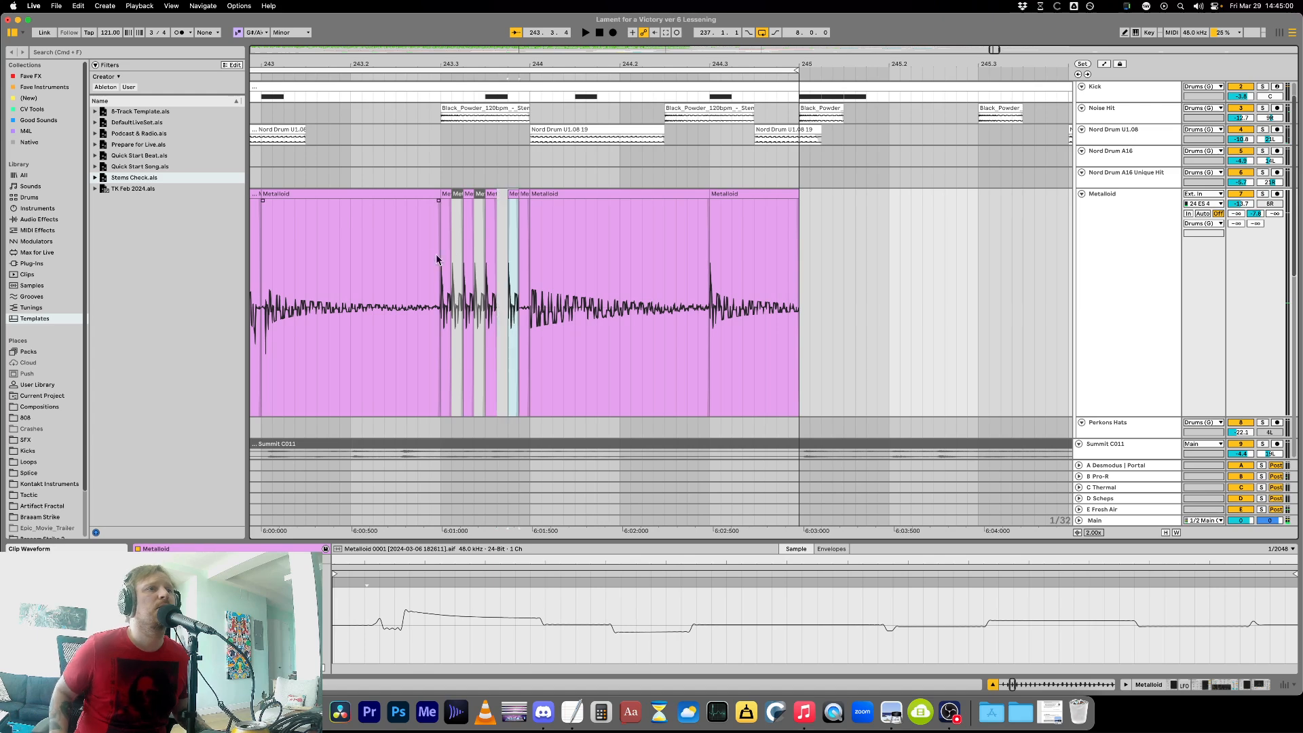
Delete the deactivated slices between the hits and the leftover piece just before bar 244.
click(417, 248)
click(454, 195)
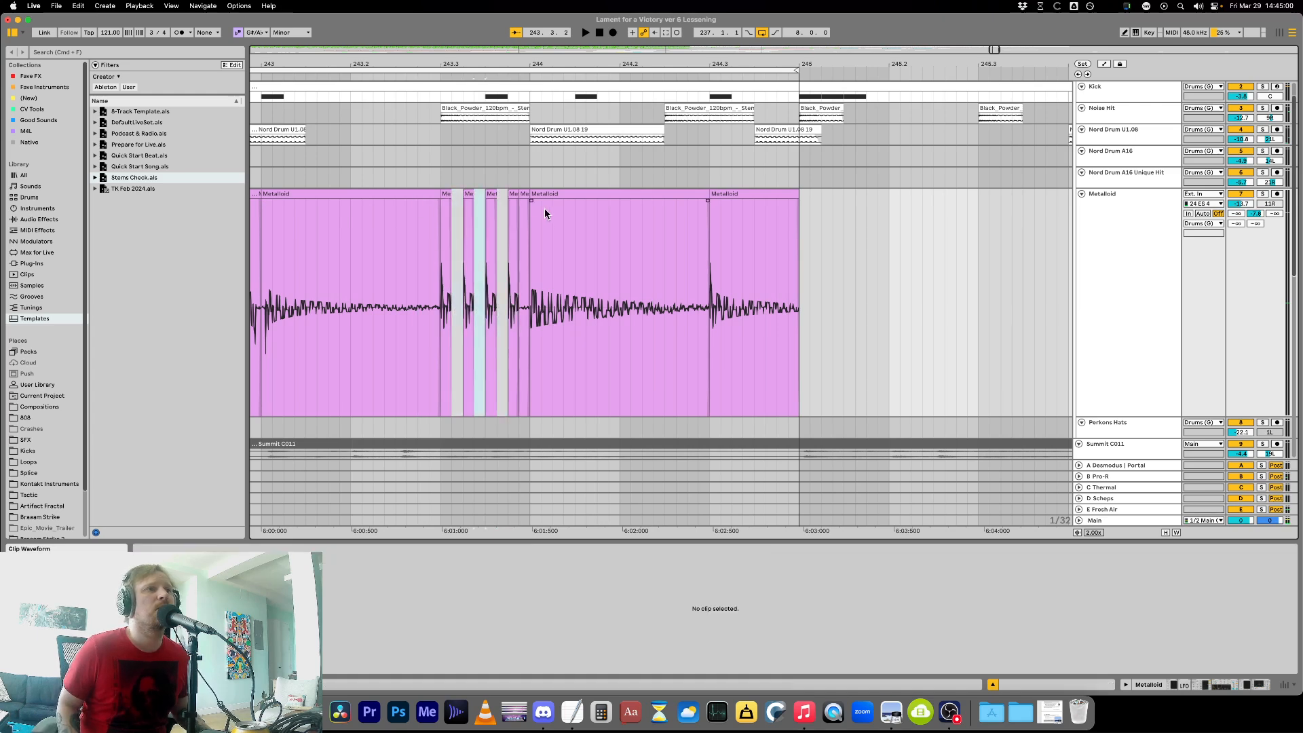
click(524, 195)
key(Delete)
Play the looped Metalloid section to check the new stutter pattern.
click(296, 323)
key(minus)
key(minus)
key(minus)
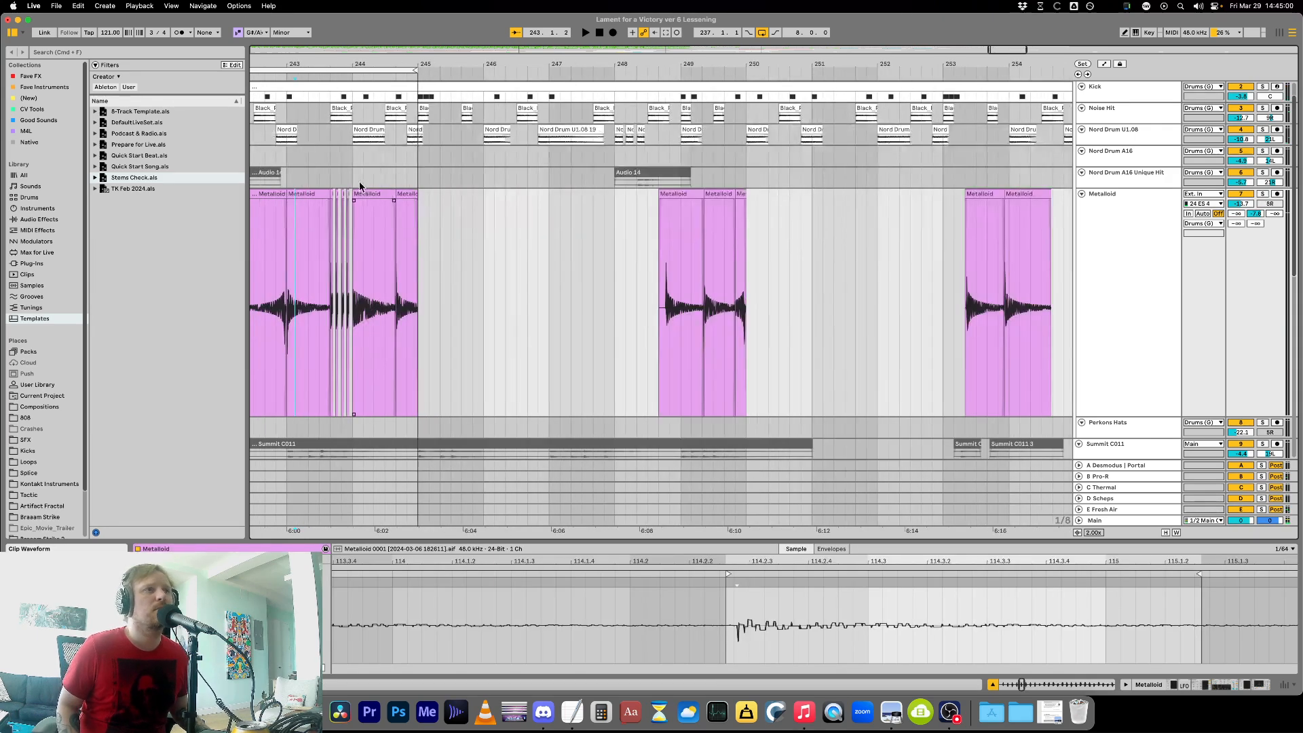
click(266, 346)
key(space)
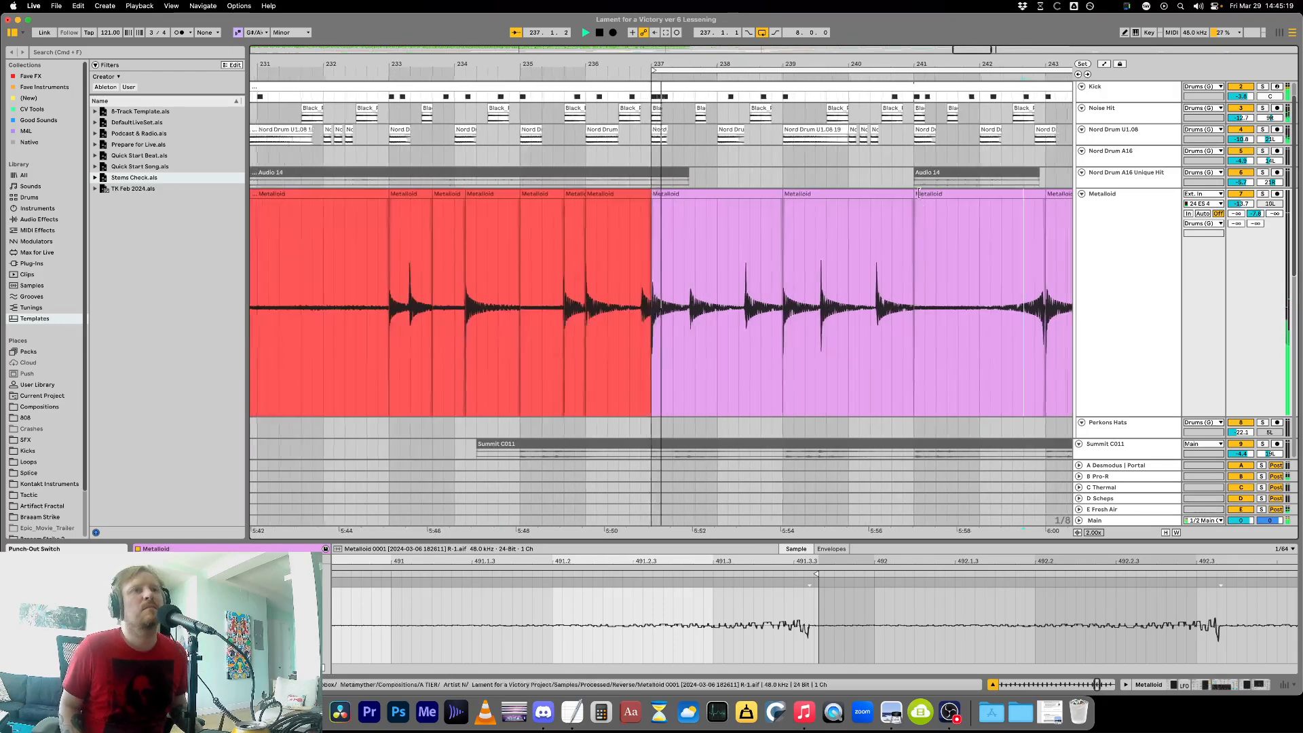
Trim the silence from the start of the Metalloid clip near 248.3 so it begins at its attack.
key(minus)
key(minus)
key(minus)
drag(838, 282, 830, 282)
key(plus)
key(plus)
key(plus)
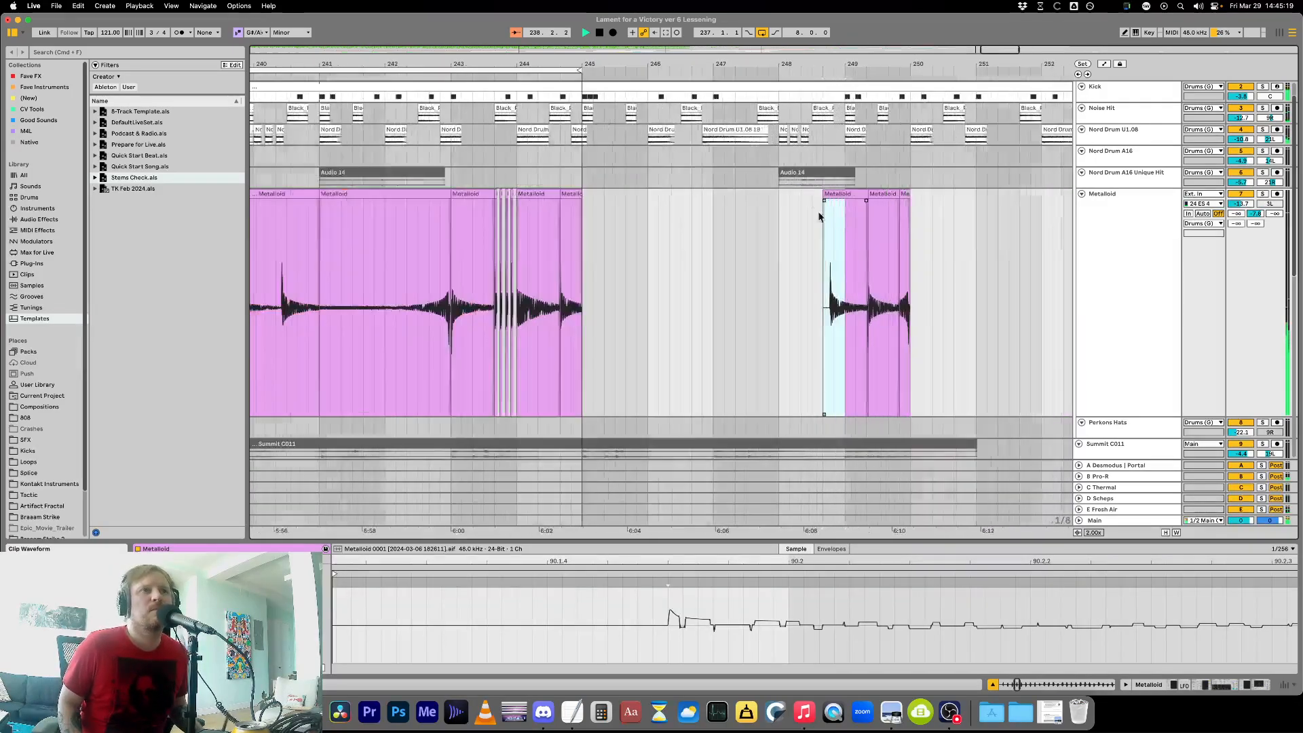
key(plus)
click(834, 211)
key(plus)
key(plus)
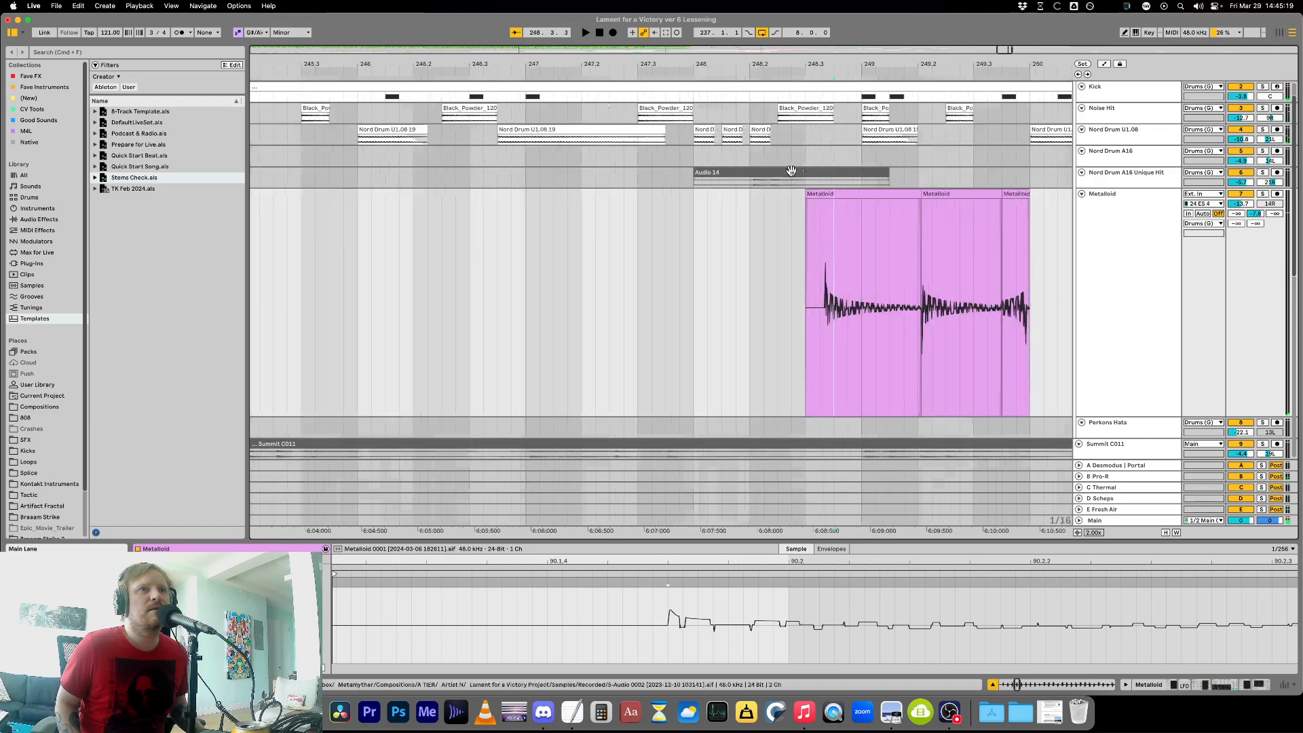
drag(790, 194, 813, 193)
key(plus)
key(plus)
key(plus)
key(plus)
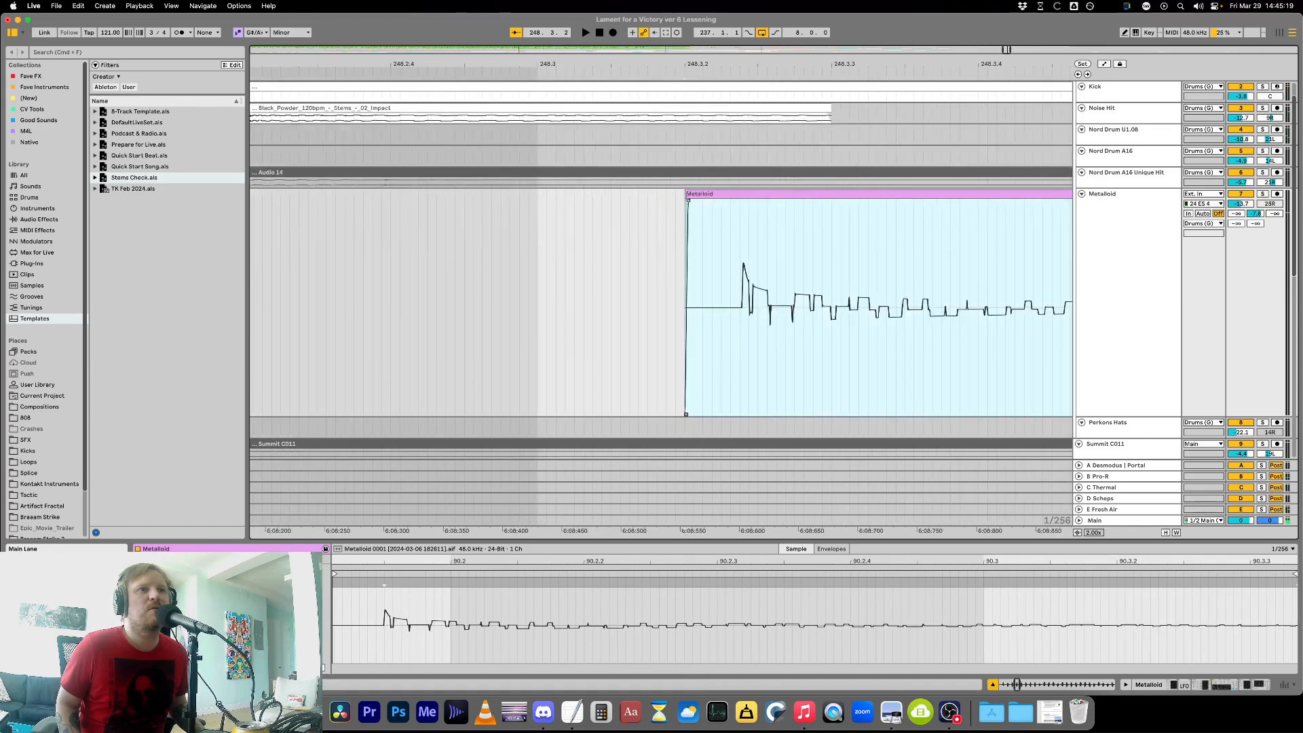
drag(688, 195, 741, 195)
key(minus)
key(minus)
key(minus)
key(minus)
key(minus)
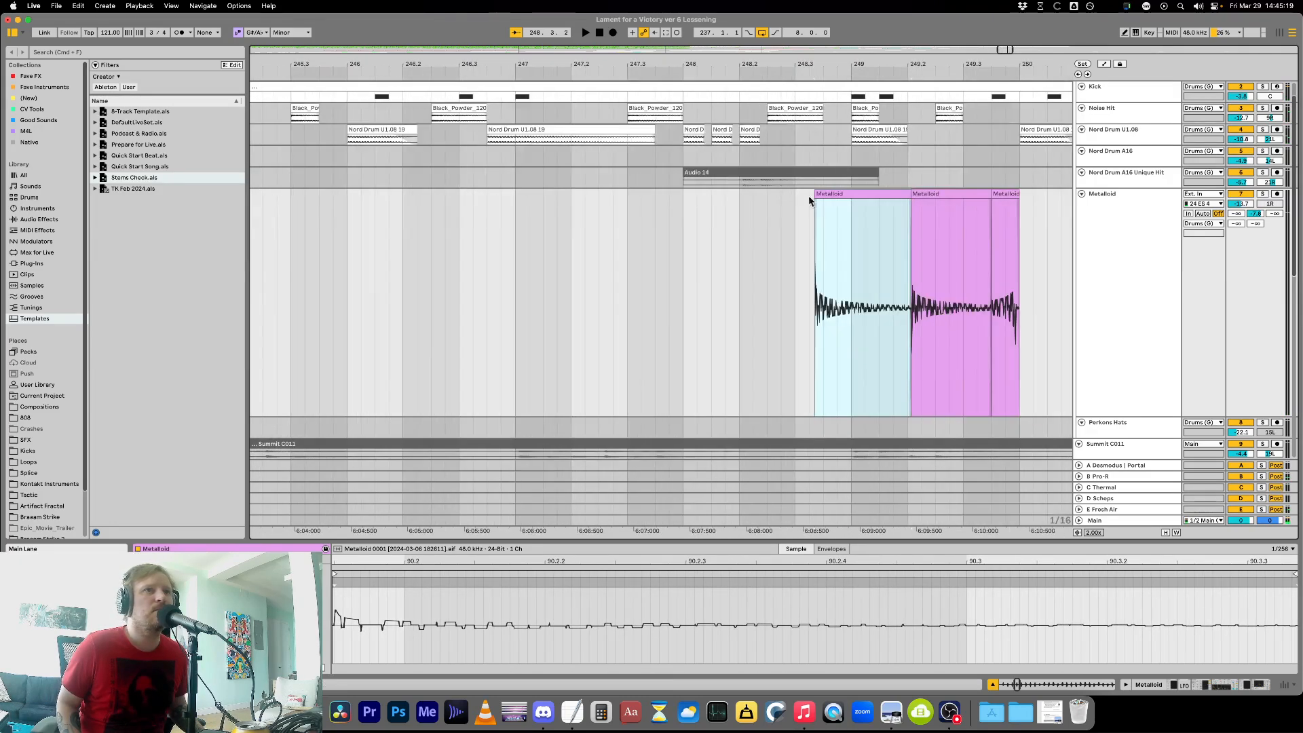
Move the trimmed Metalloid hit to bar 245 and place the next hit directly after it.
drag(820, 195, 325, 234)
key(minus)
key(minus)
key(space)
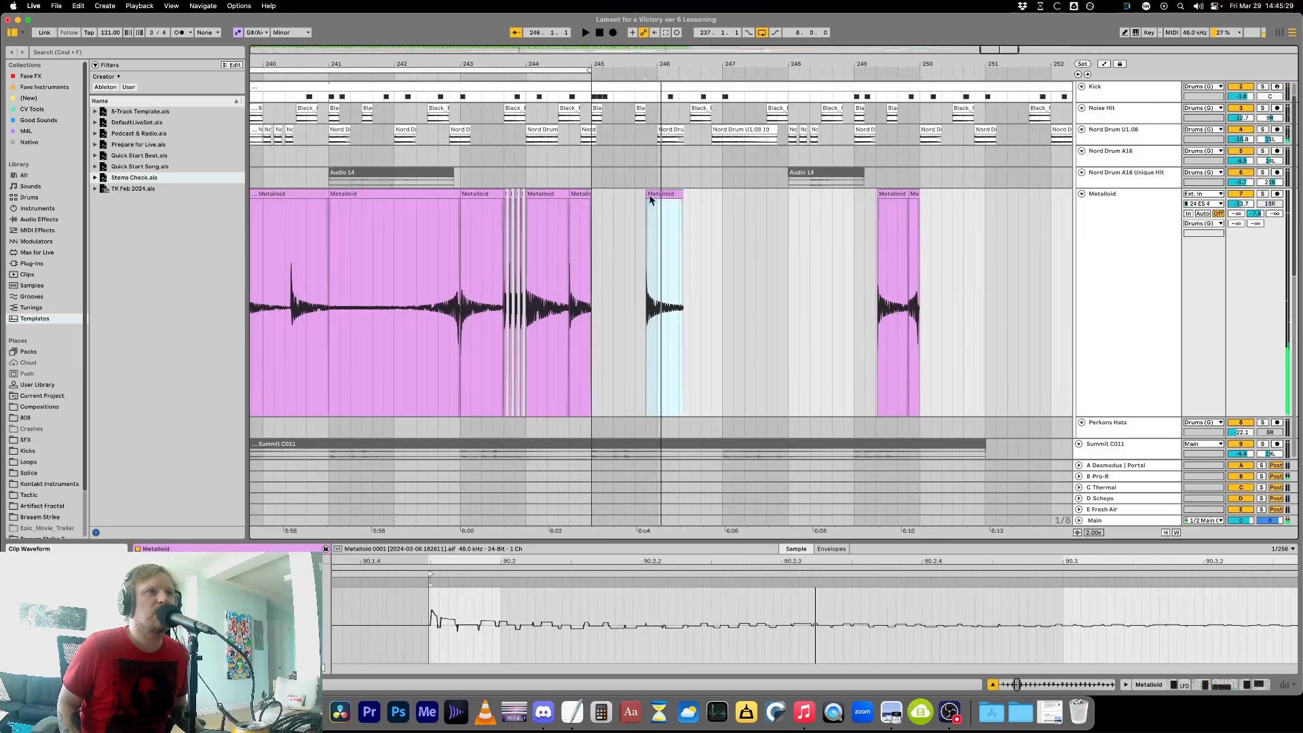
drag(668, 194, 613, 197)
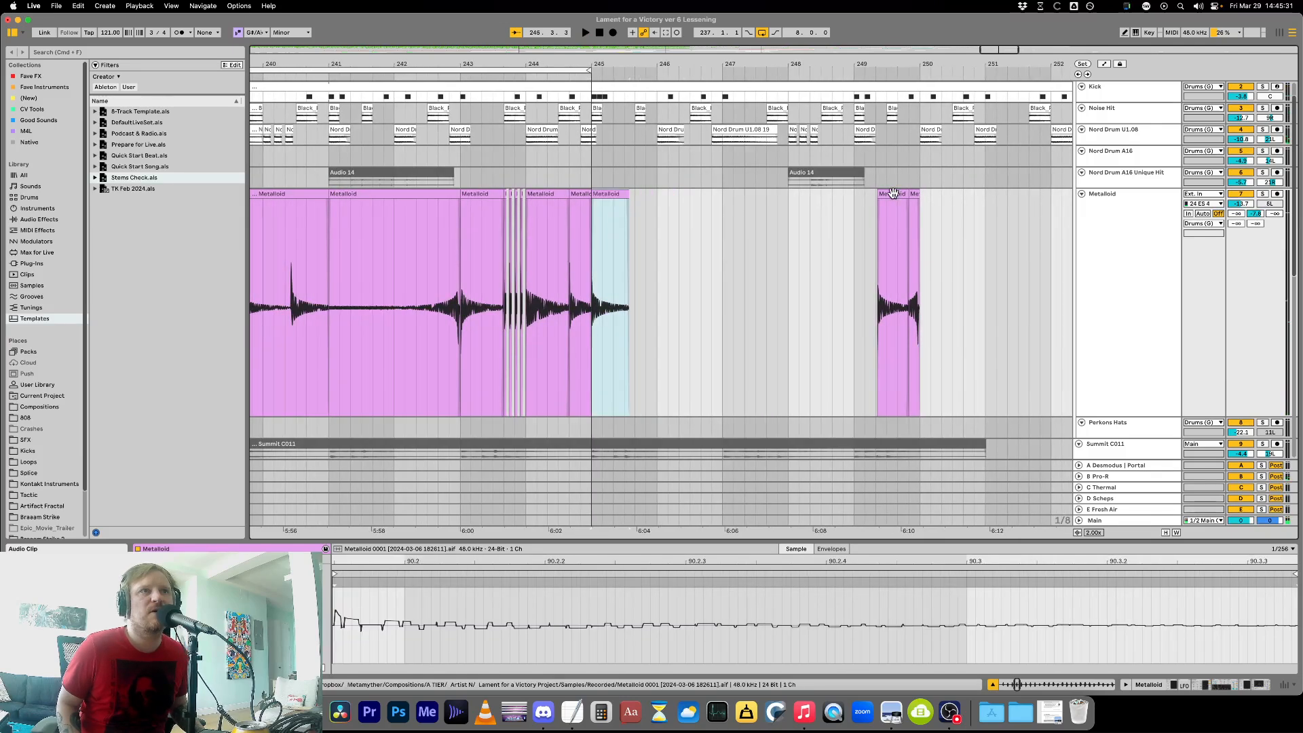
drag(893, 193, 731, 198)
key(super+z)
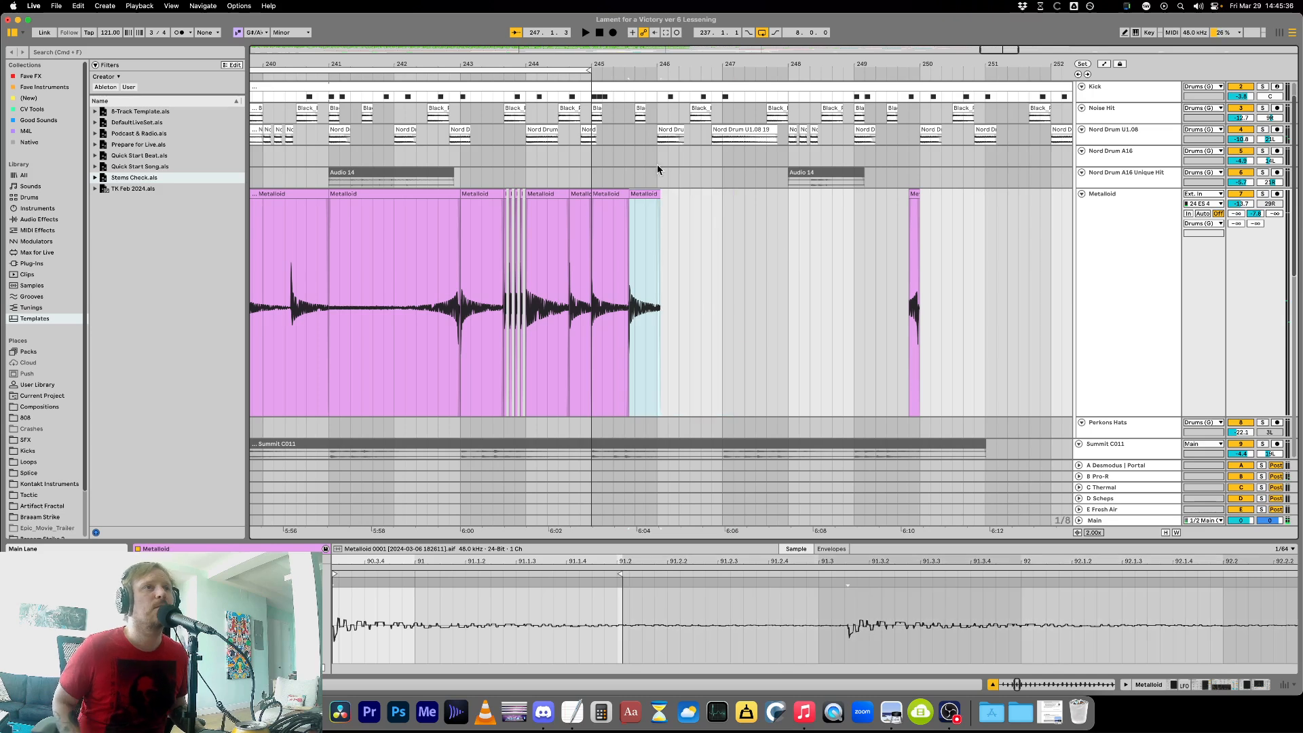
double_click(637, 194)
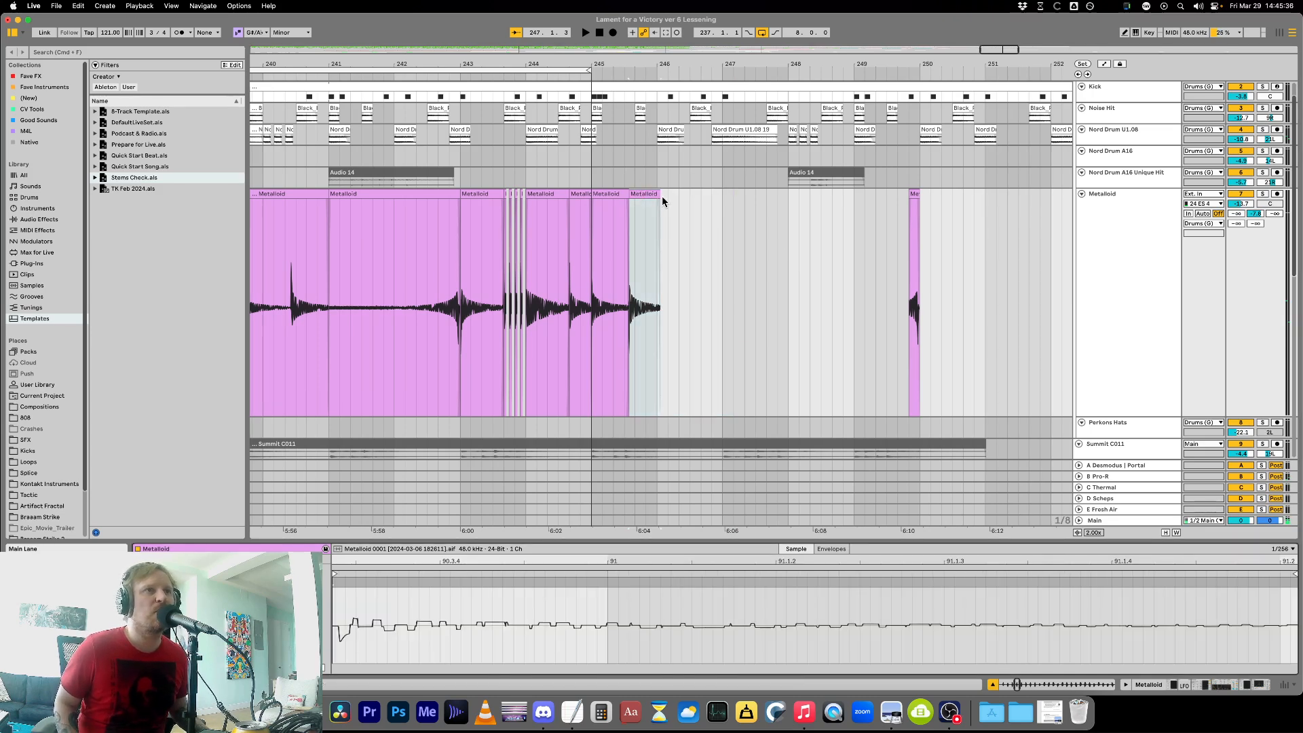
click(661, 195)
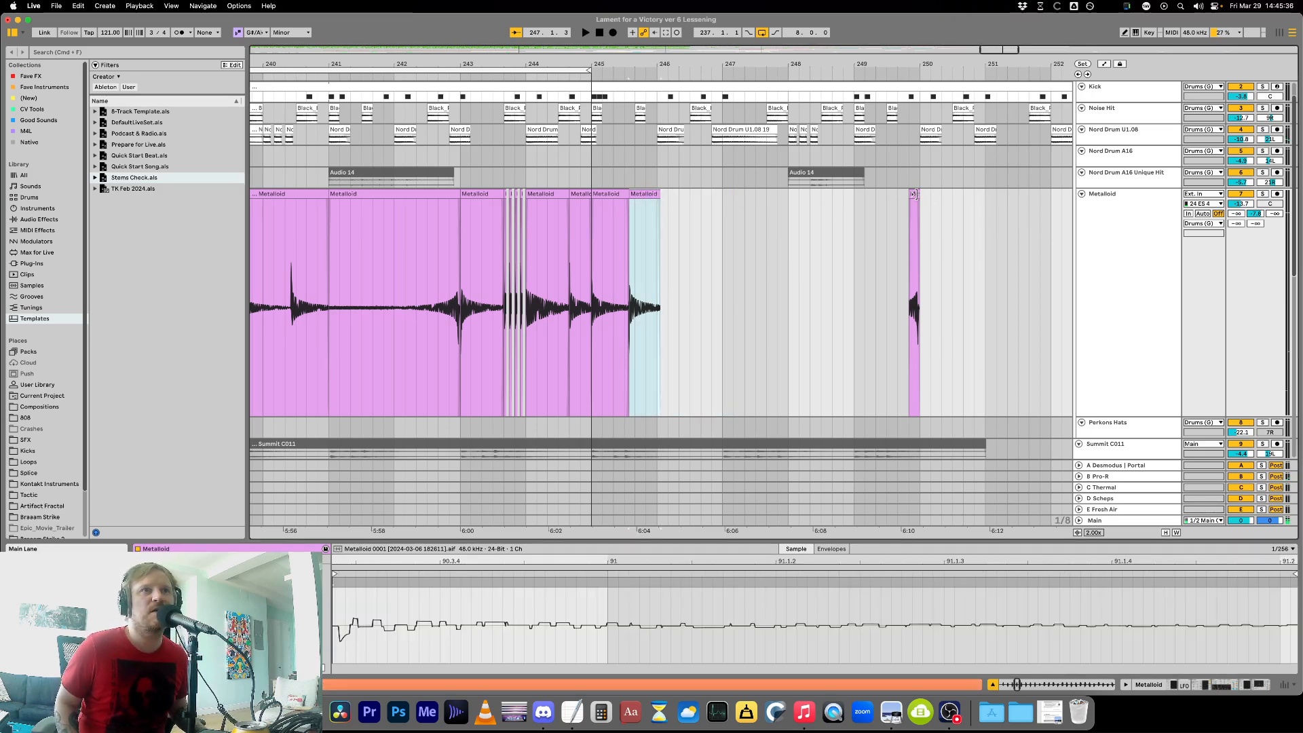
shift+click(914, 194)
drag(914, 194, 807, 207)
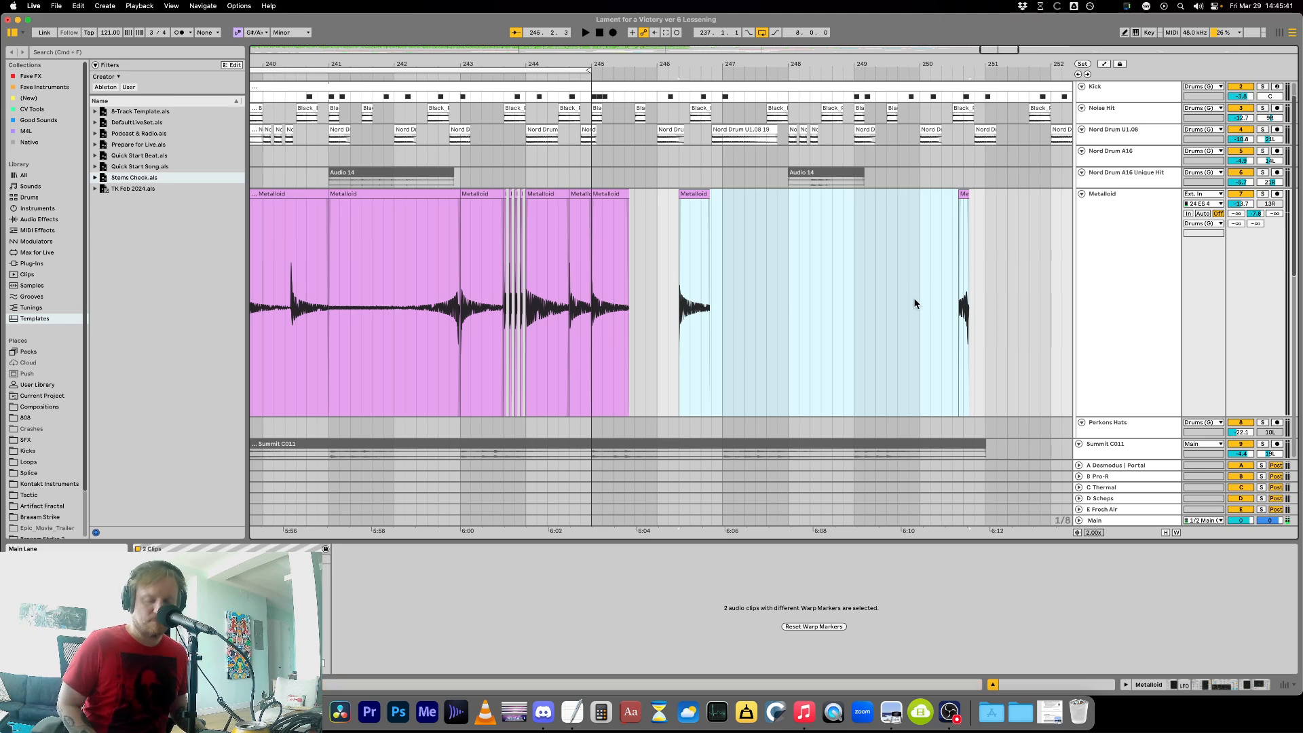
key(super+z)
click(746, 272)
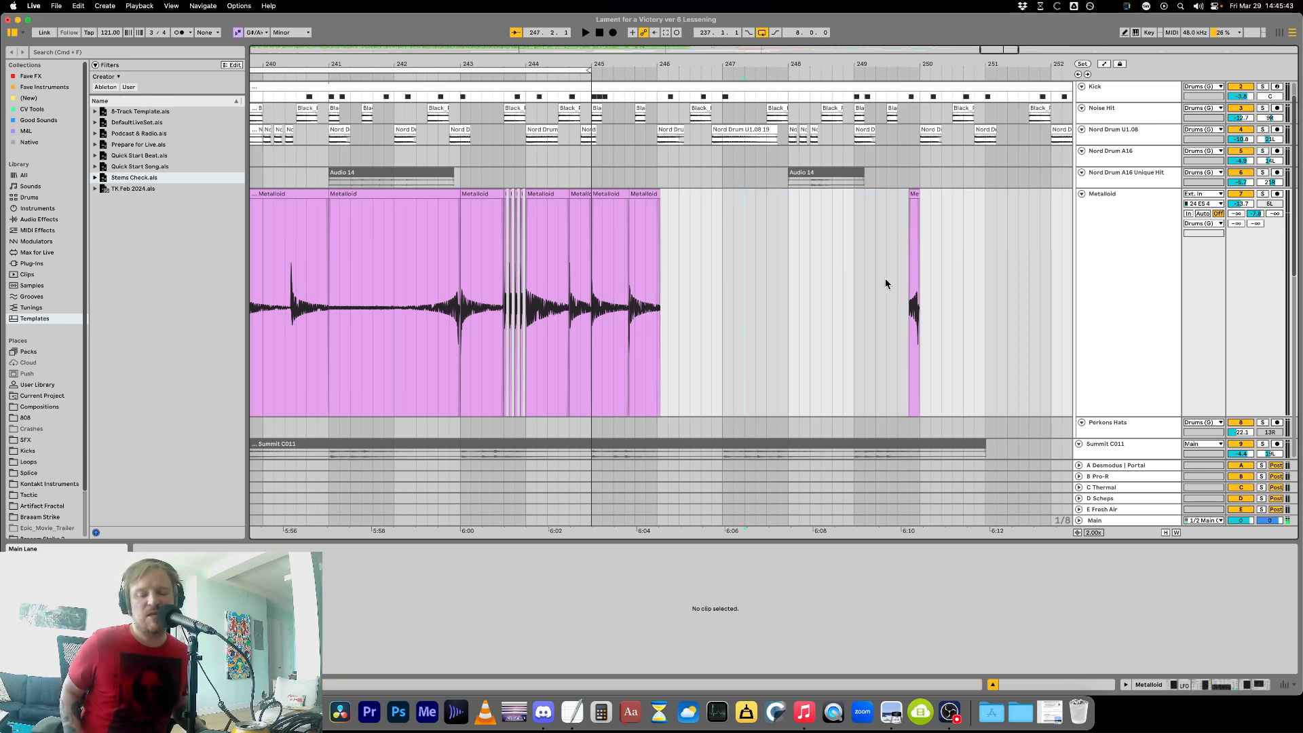
Move the two Metalloid hits near bar 253 back to bar 246 and just before 246.3.
click(818, 263)
scroll(761, 271, down, 5)
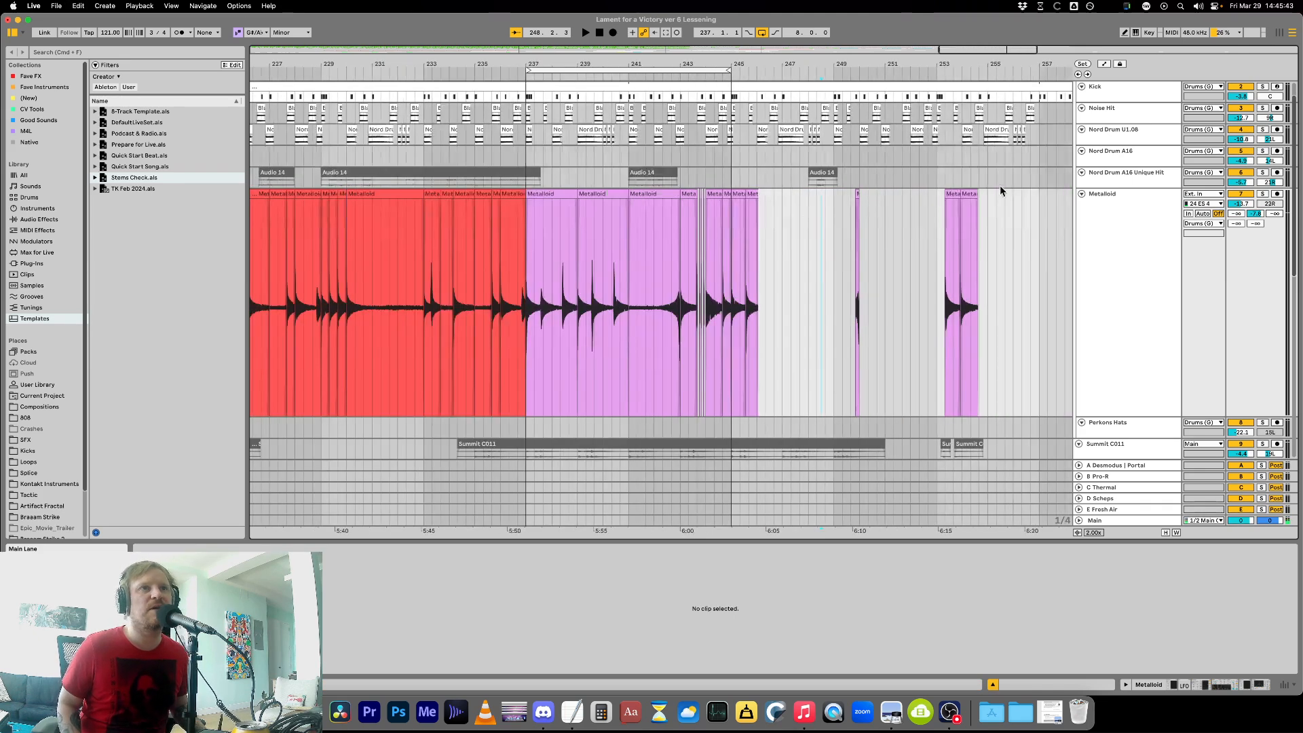
drag(951, 194, 795, 220)
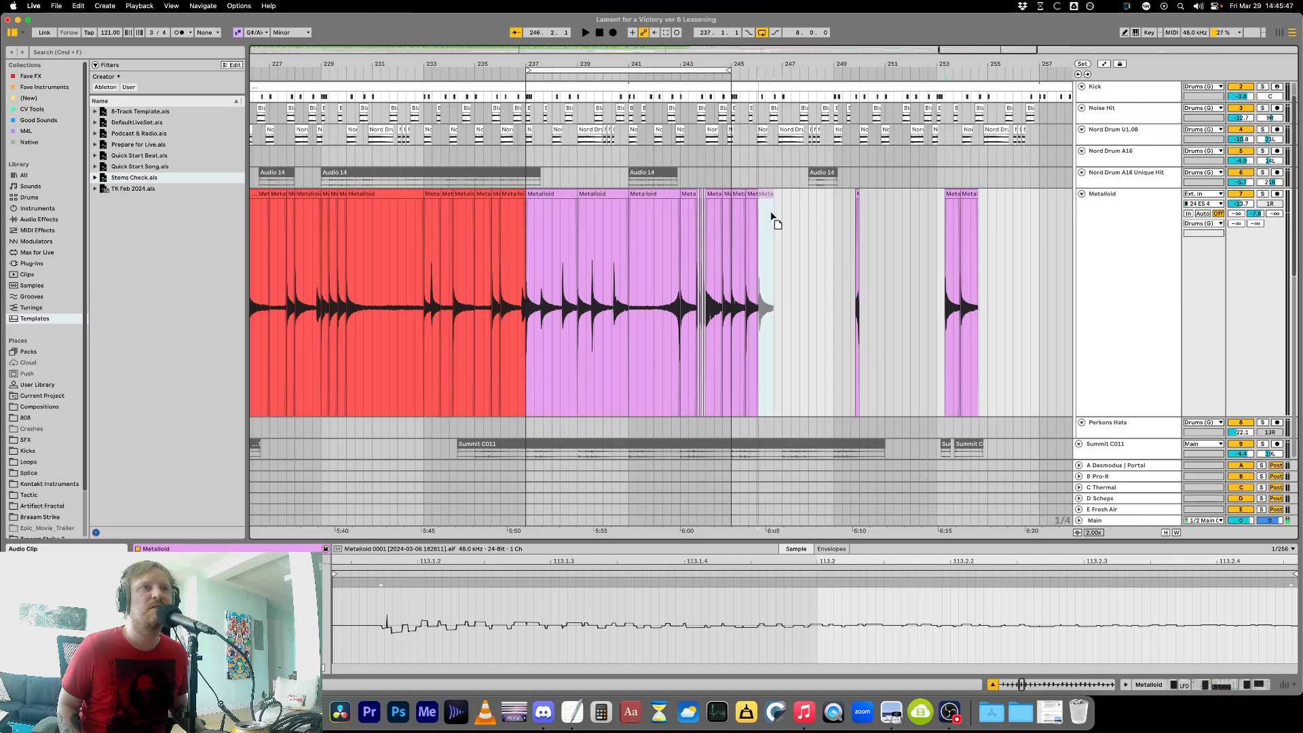
drag(970, 193, 788, 234)
scroll(763, 116, up, 8)
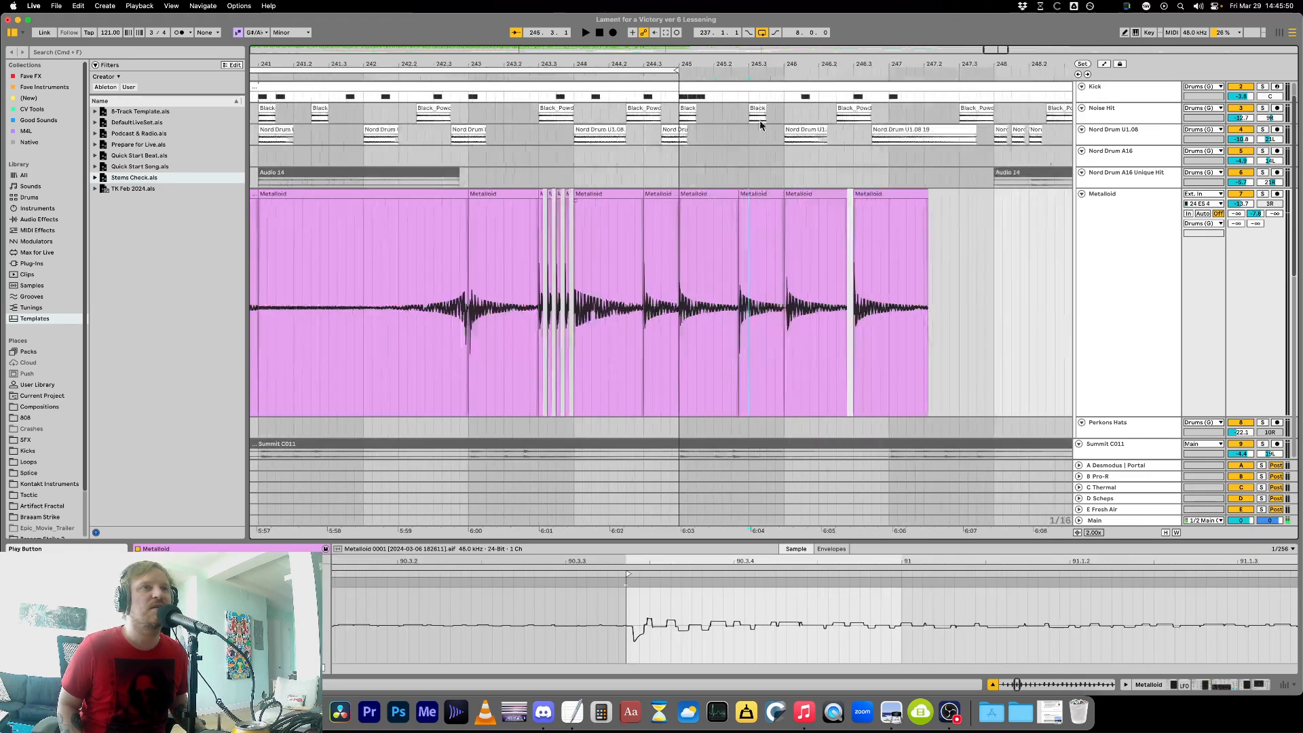
Trim the silence from the start of the Metalloid clip at bar 246 and realign its attack to the bar line.
click(806, 219)
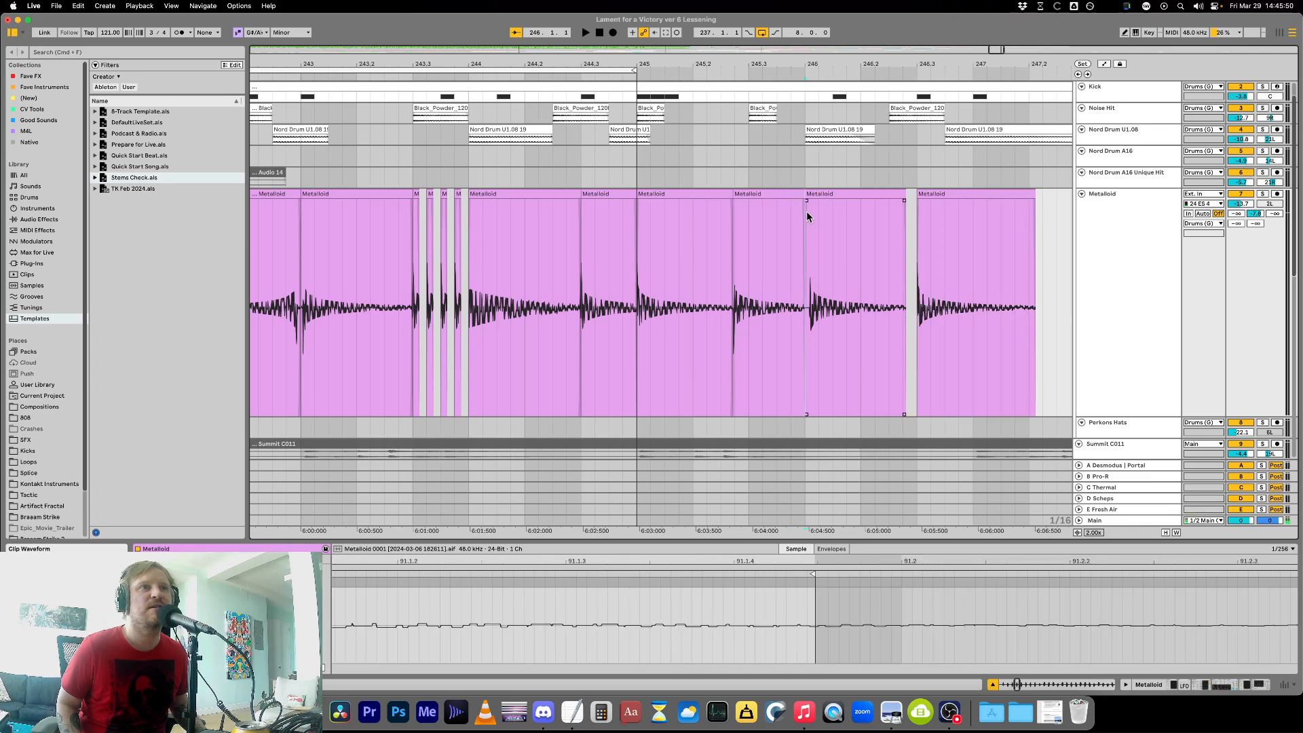
key(plus)
key(plus)
key(plus)
key(plus)
drag(807, 193, 835, 197)
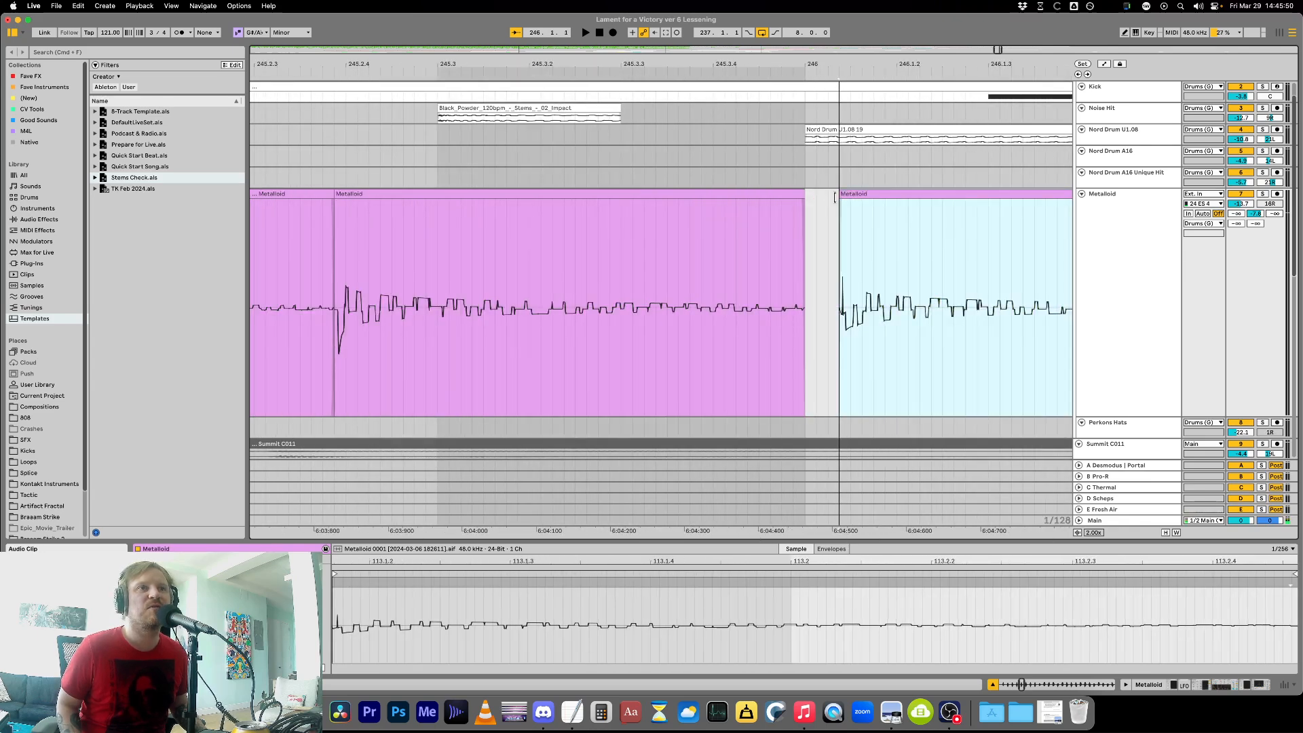
drag(864, 195, 829, 198)
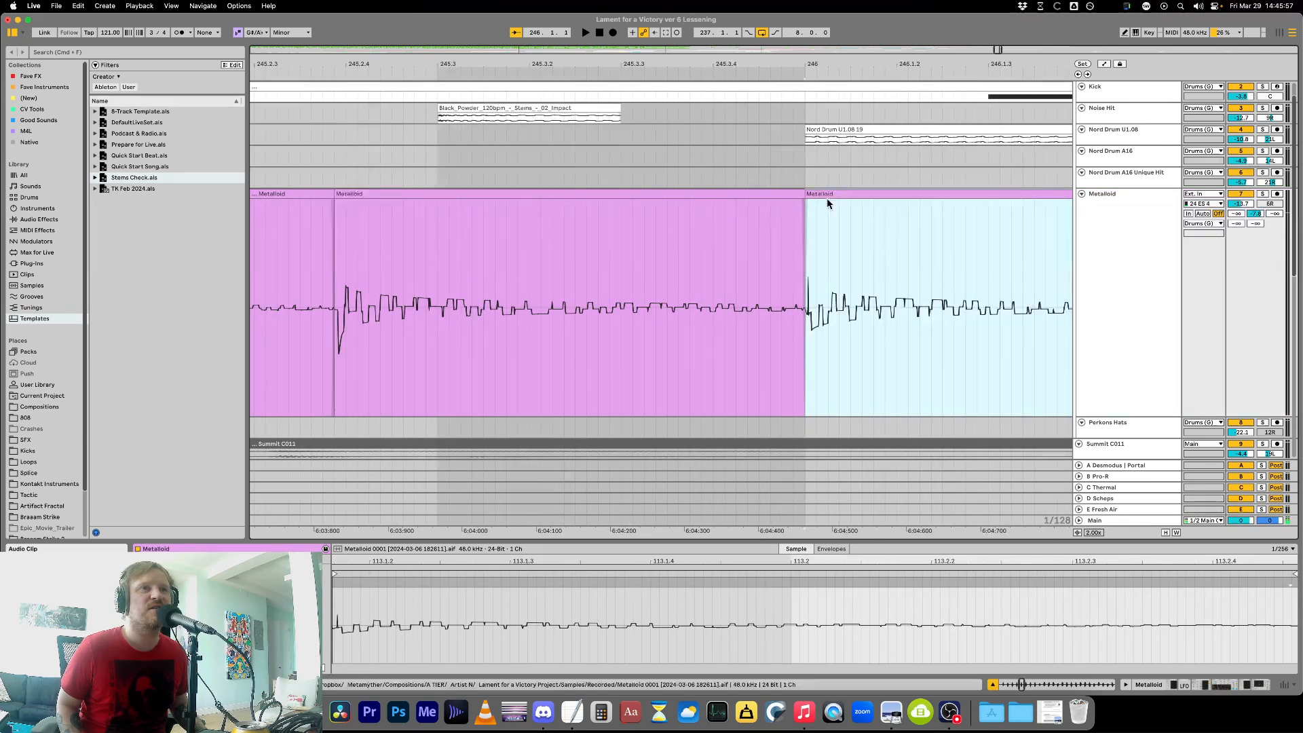
scroll(829, 205, down, 5)
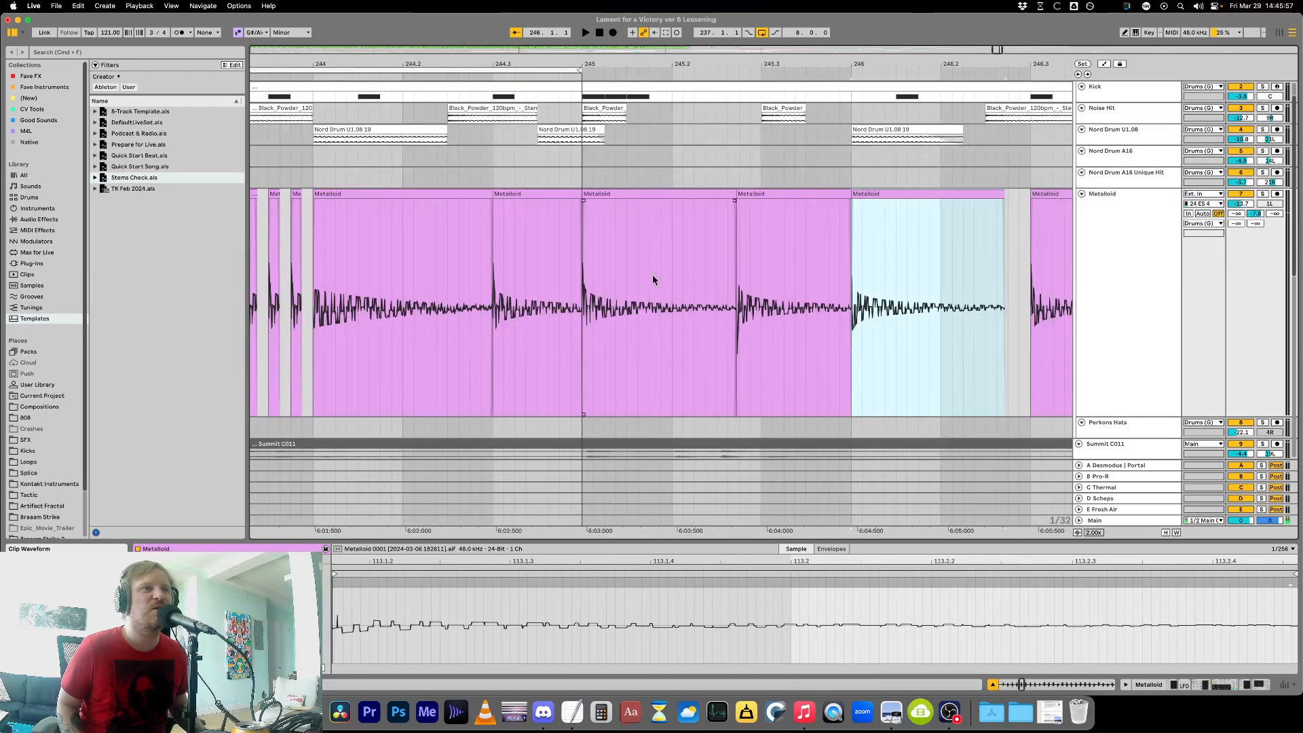
Play the Metalloid phrase from around bar 245 to check the repositioned hits.
click(580, 323)
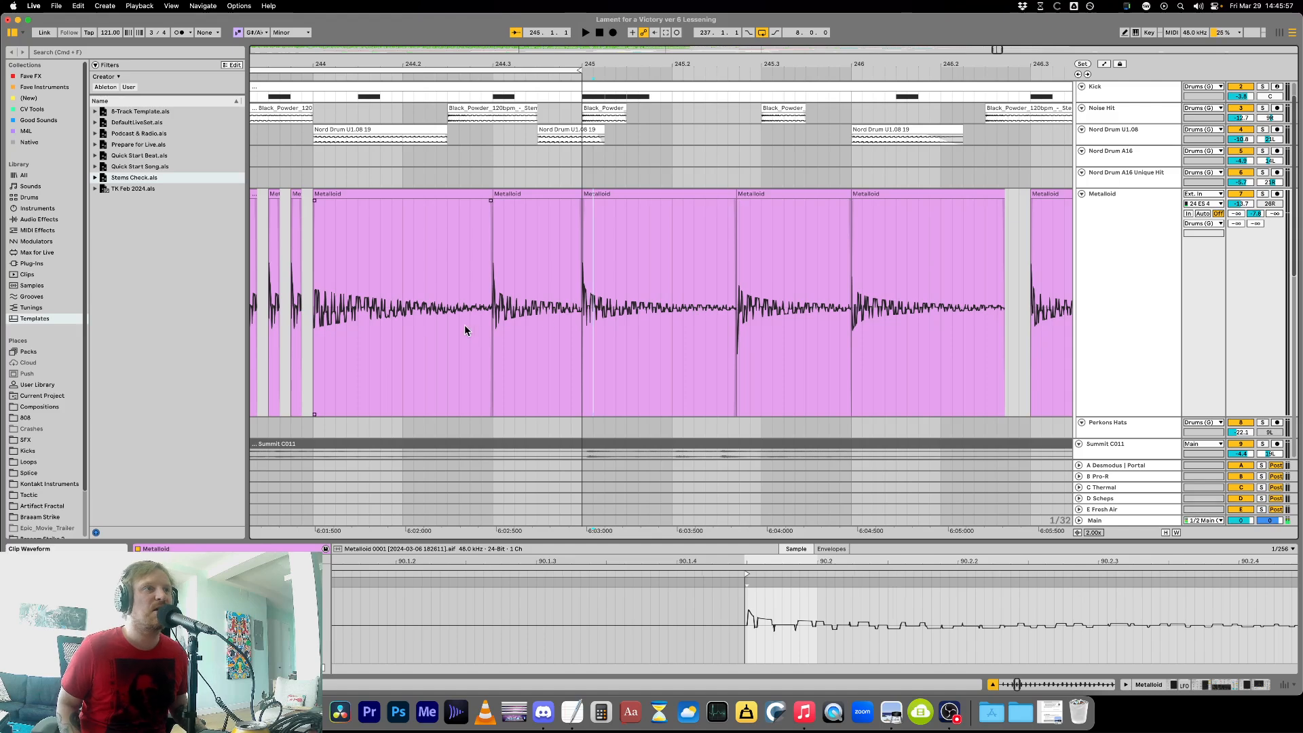
click(306, 341)
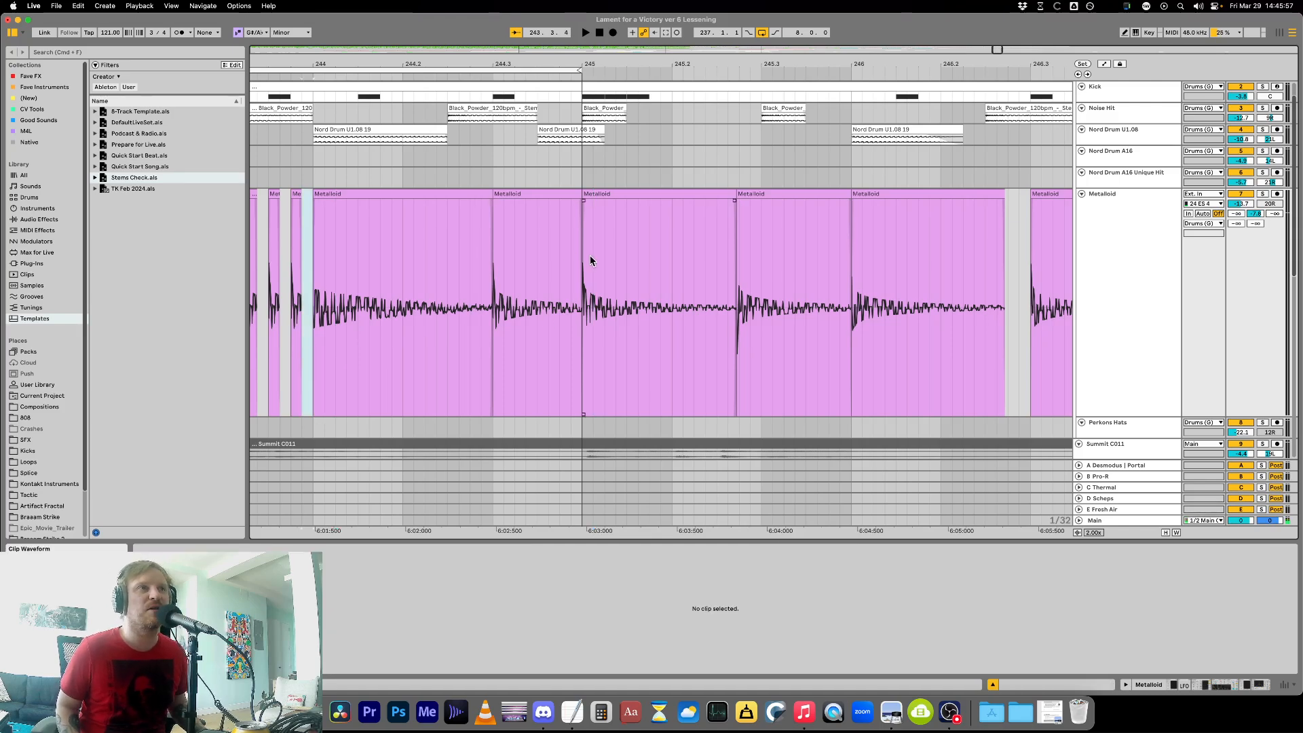
key(space)
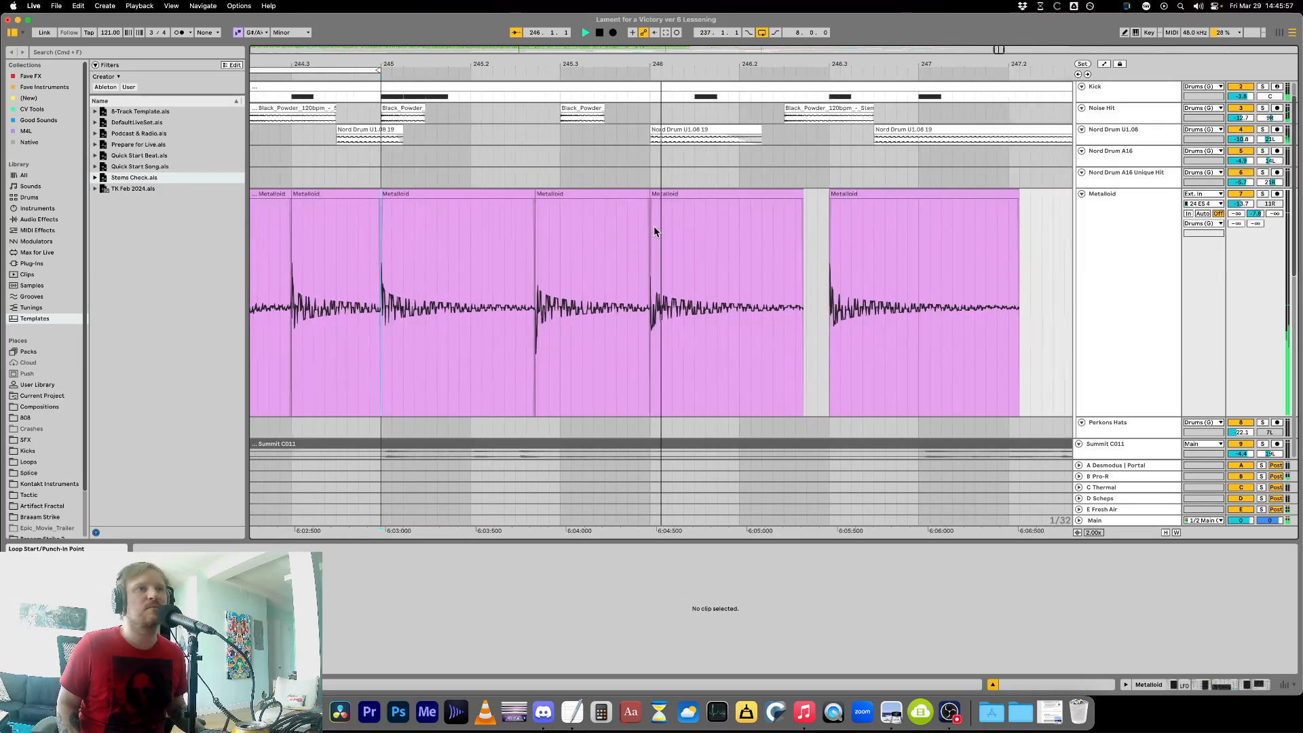
click(502, 290)
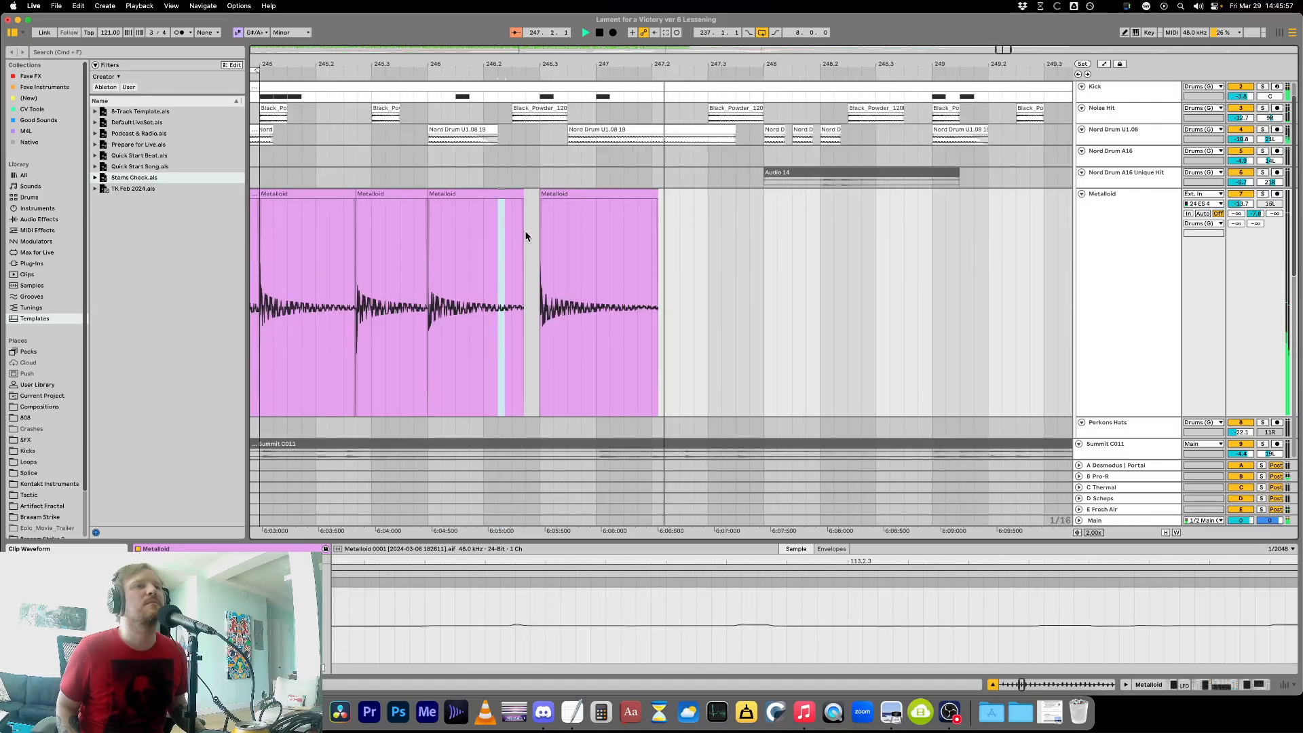
key(space)
Look through the earlier part of the arrangement for green Metalloid clips to use as source material.
key(minus)
key(minus)
key(minus)
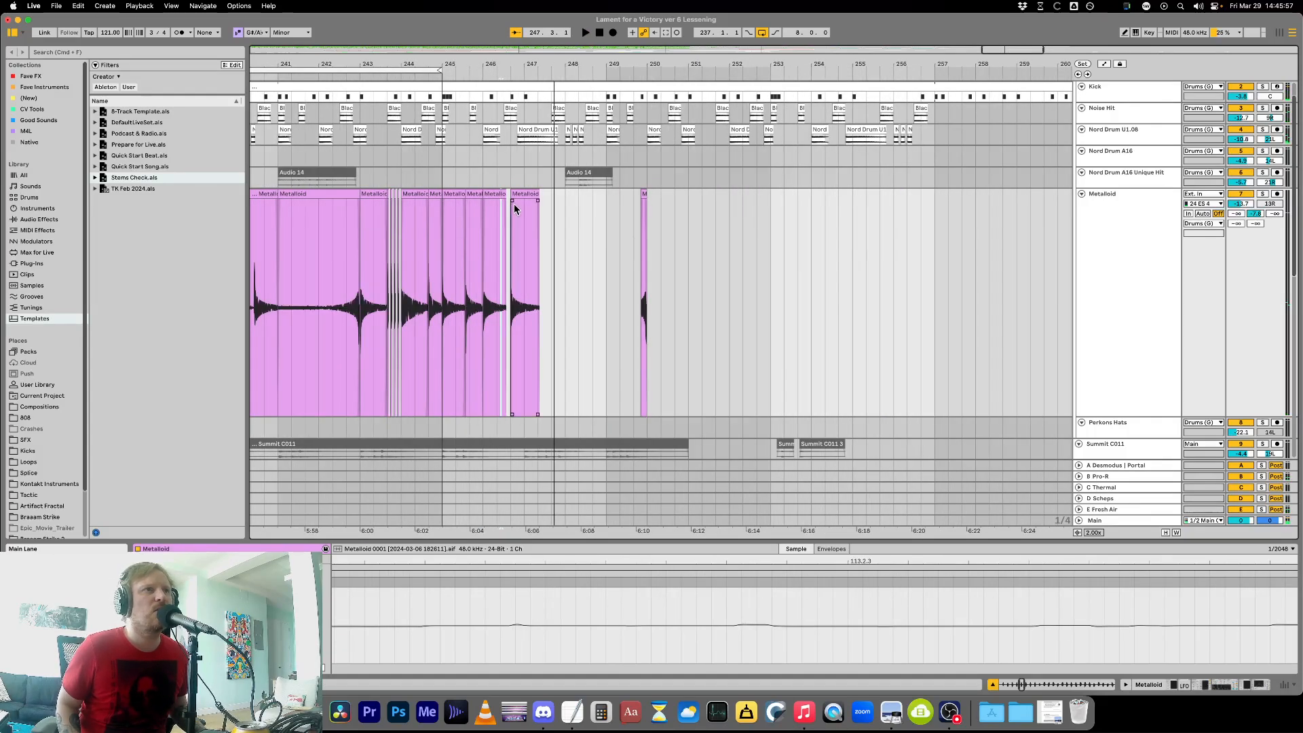
key(minus)
key(minus)
key(Home)
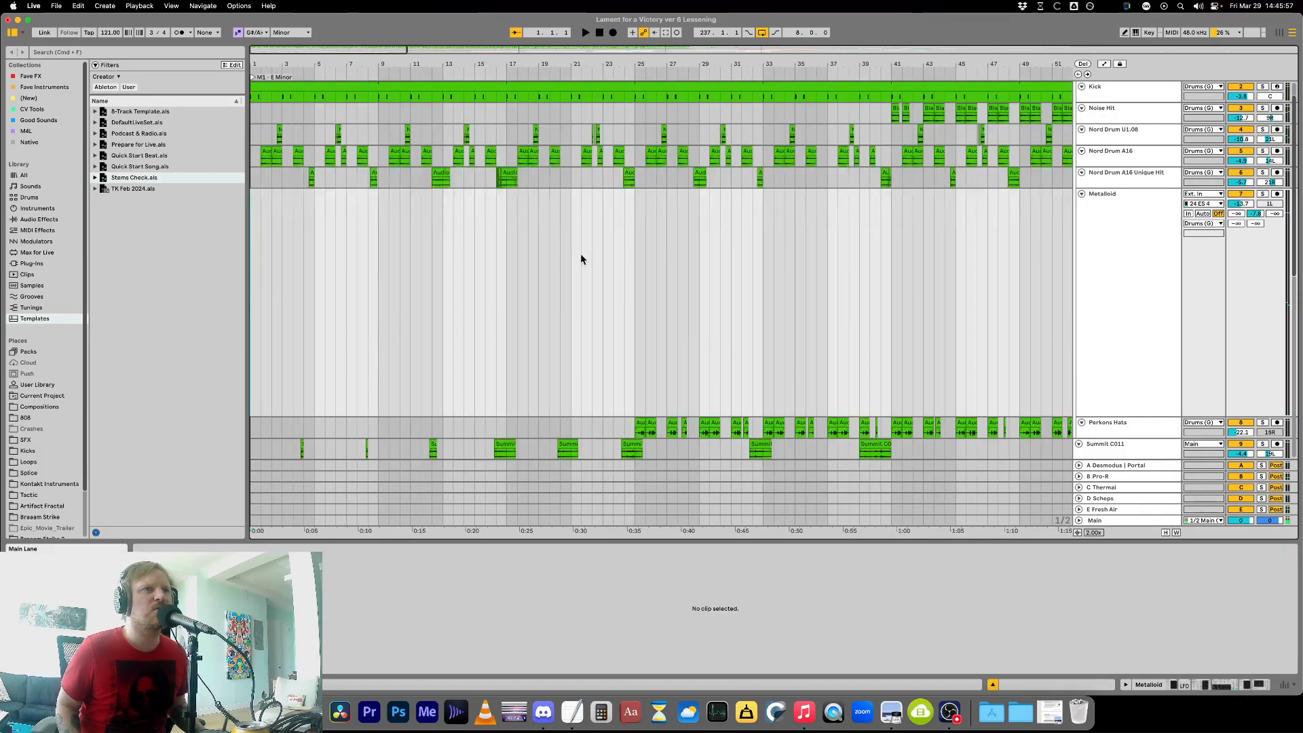
key(minus)
key(minus)
click(742, 280)
key(plus)
key(plus)
key(plus)
key(plus)
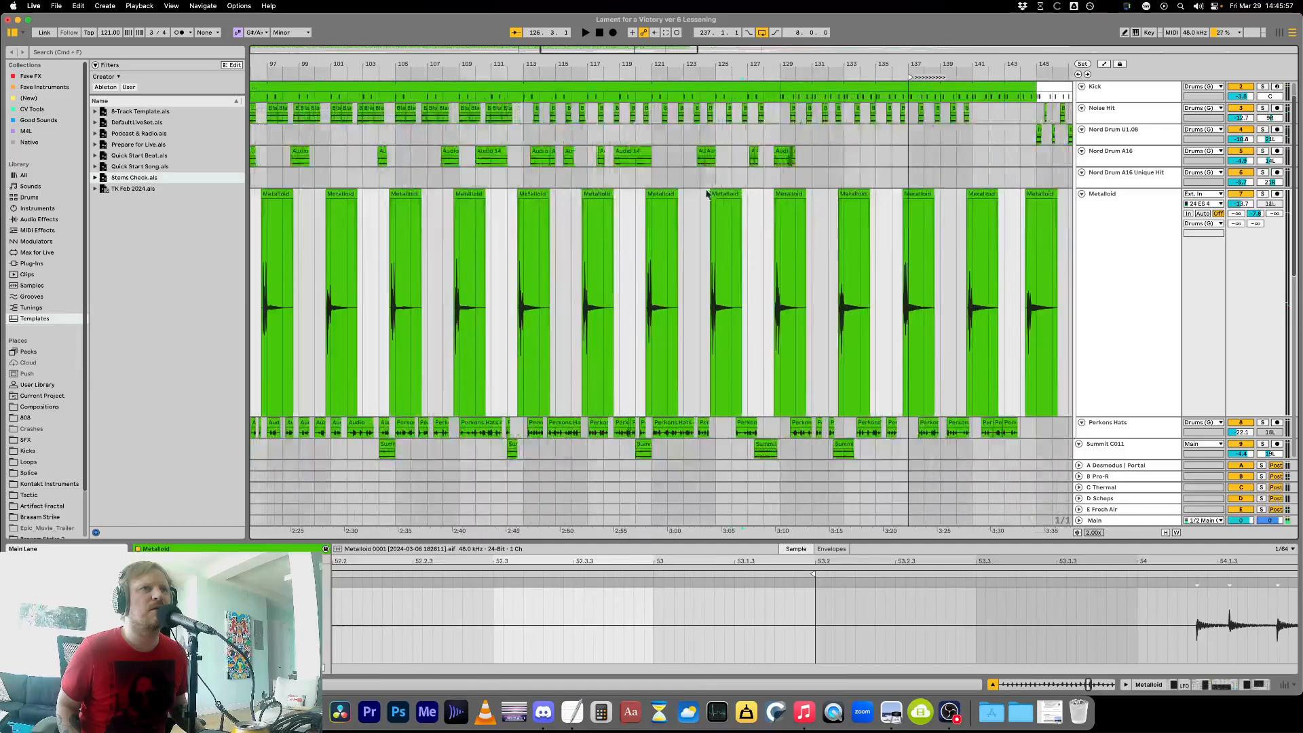
Copy the green Metalloid clip just before bar 97 and paste it at bar 301.
key(minus)
click(281, 202)
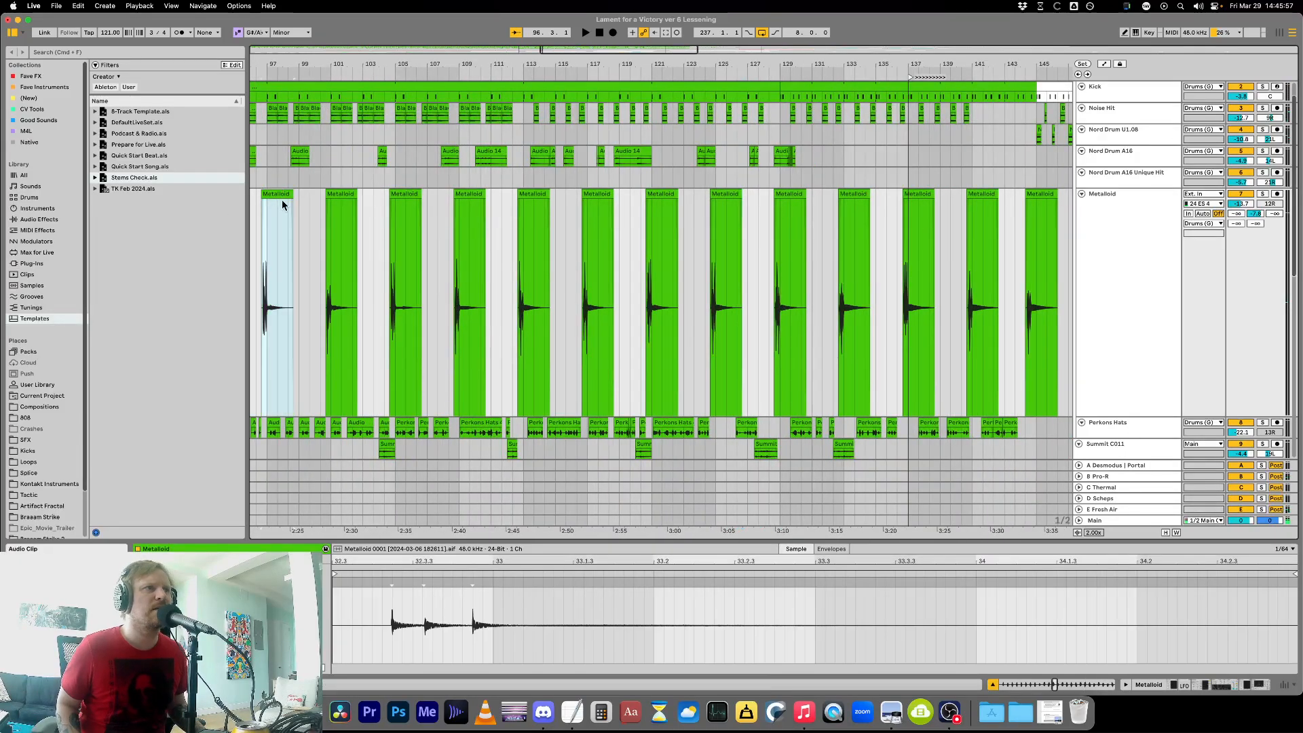
key(minus)
key(minus)
key(minus)
key(minus)
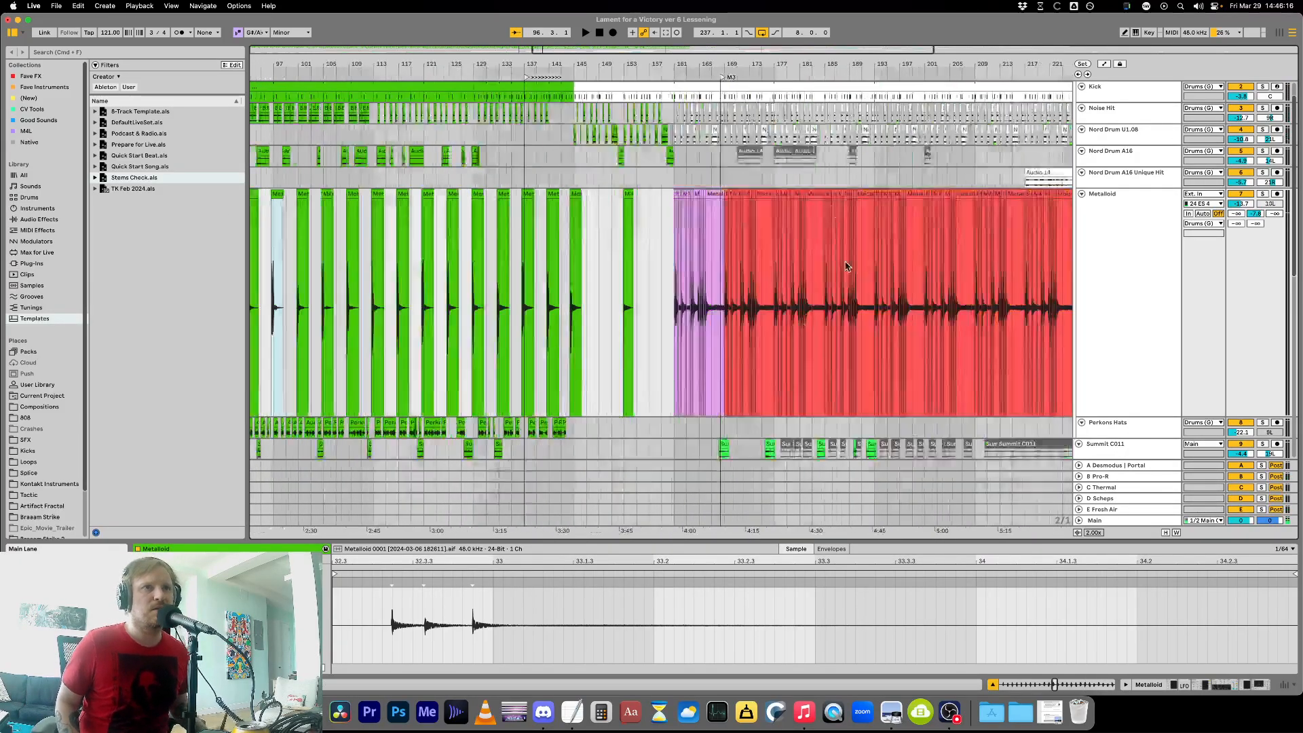
click(967, 303)
key(plus)
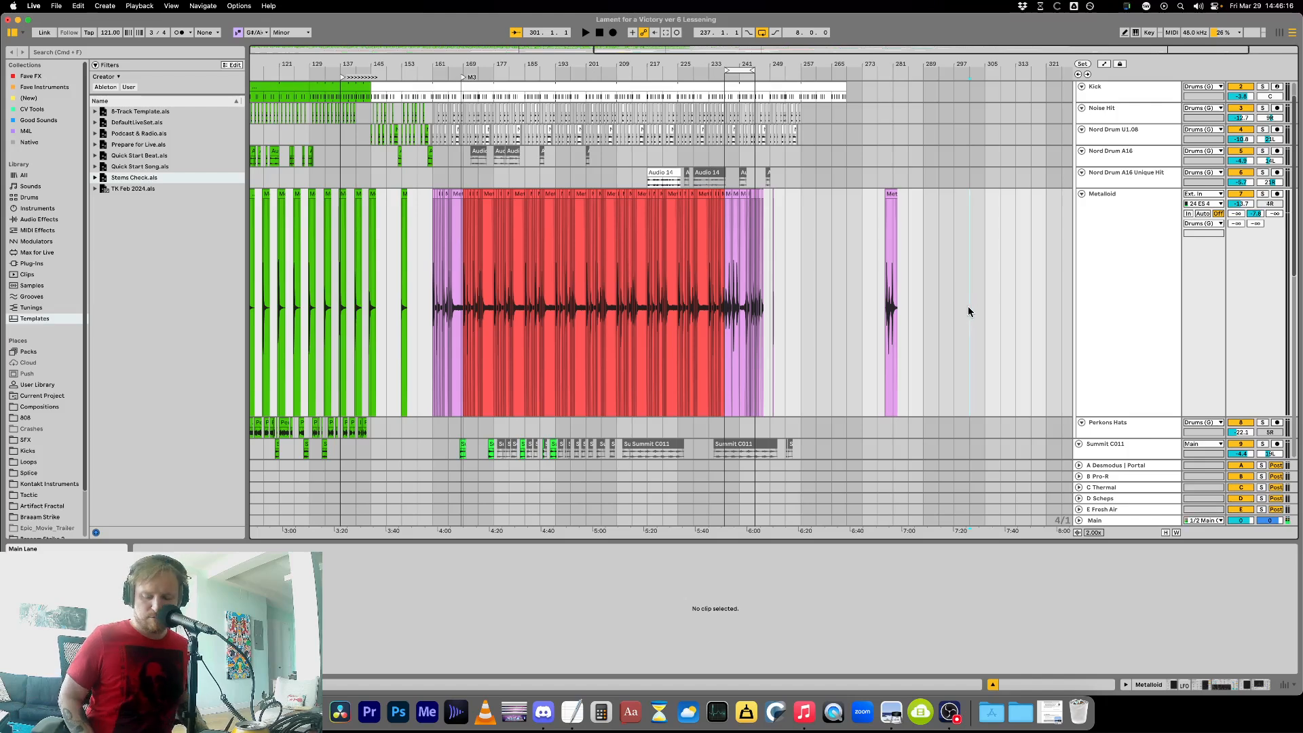
key(super+v)
Extend the pasted green Metalloid clip at both ends to expose the recording from its beginning, with the clip starting at bar 301.
key(plus)
key(plus)
key(plus)
key(plus)
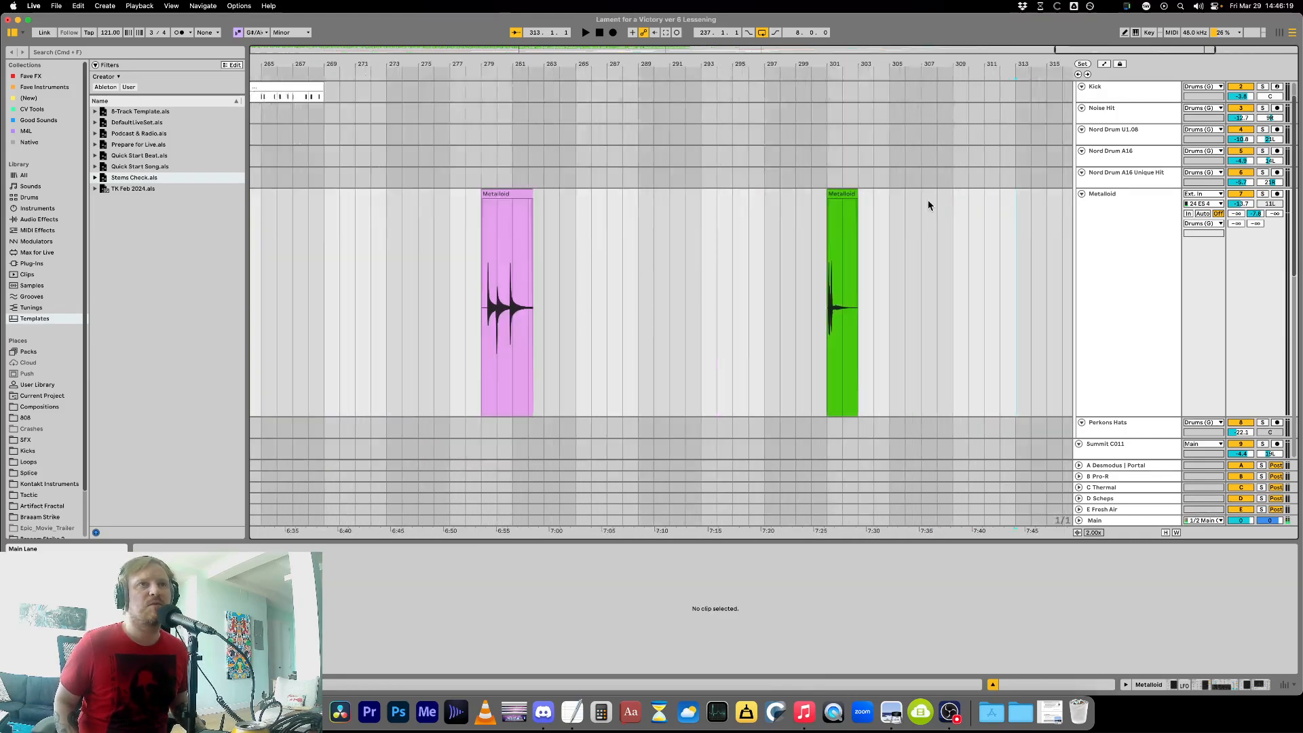
drag(761, 194, 1300, 210)
key(minus)
key(minus)
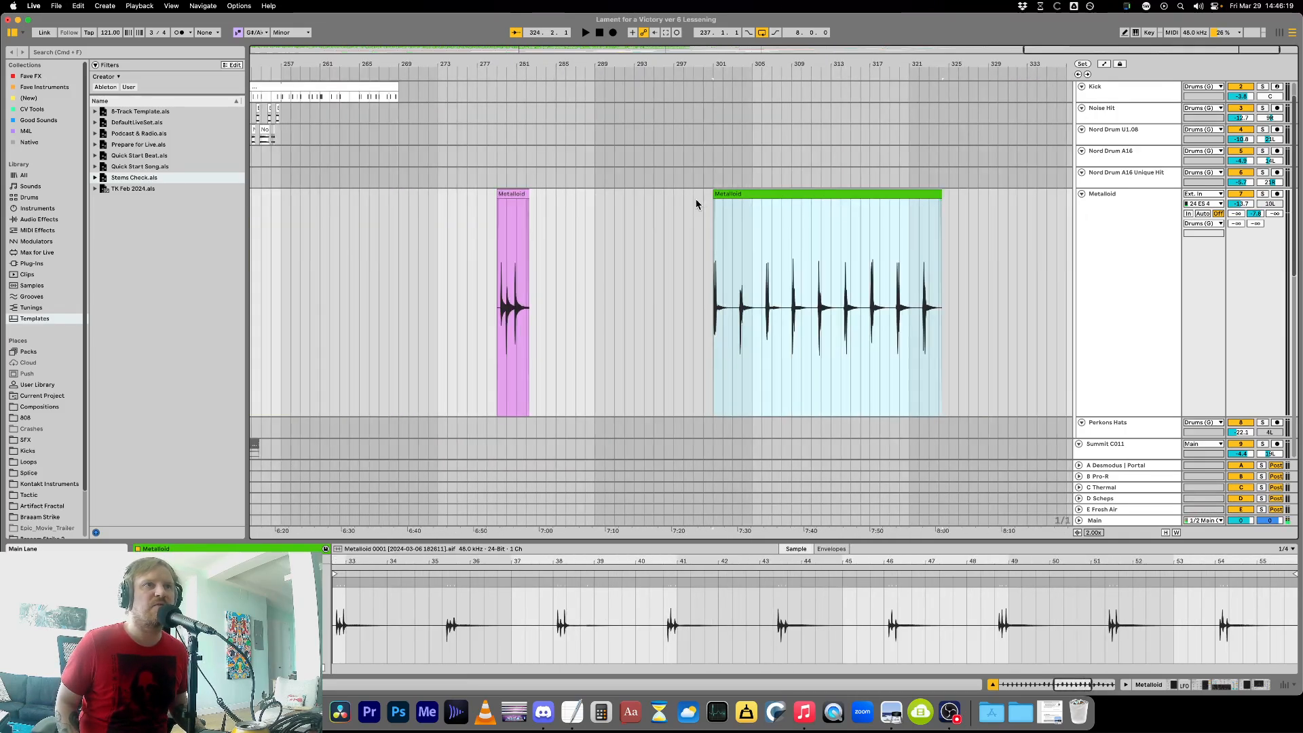
drag(713, 195, 573, 210)
key(minus)
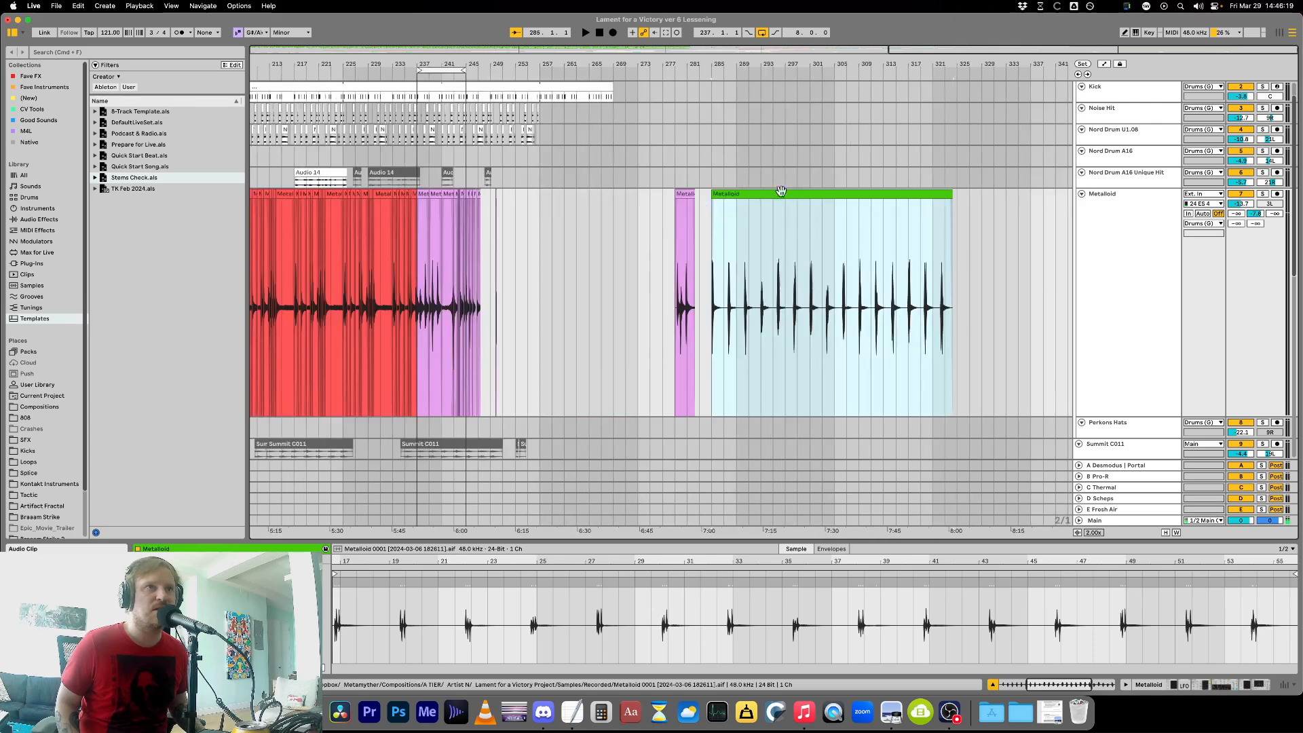
drag(949, 195, 1033, 196)
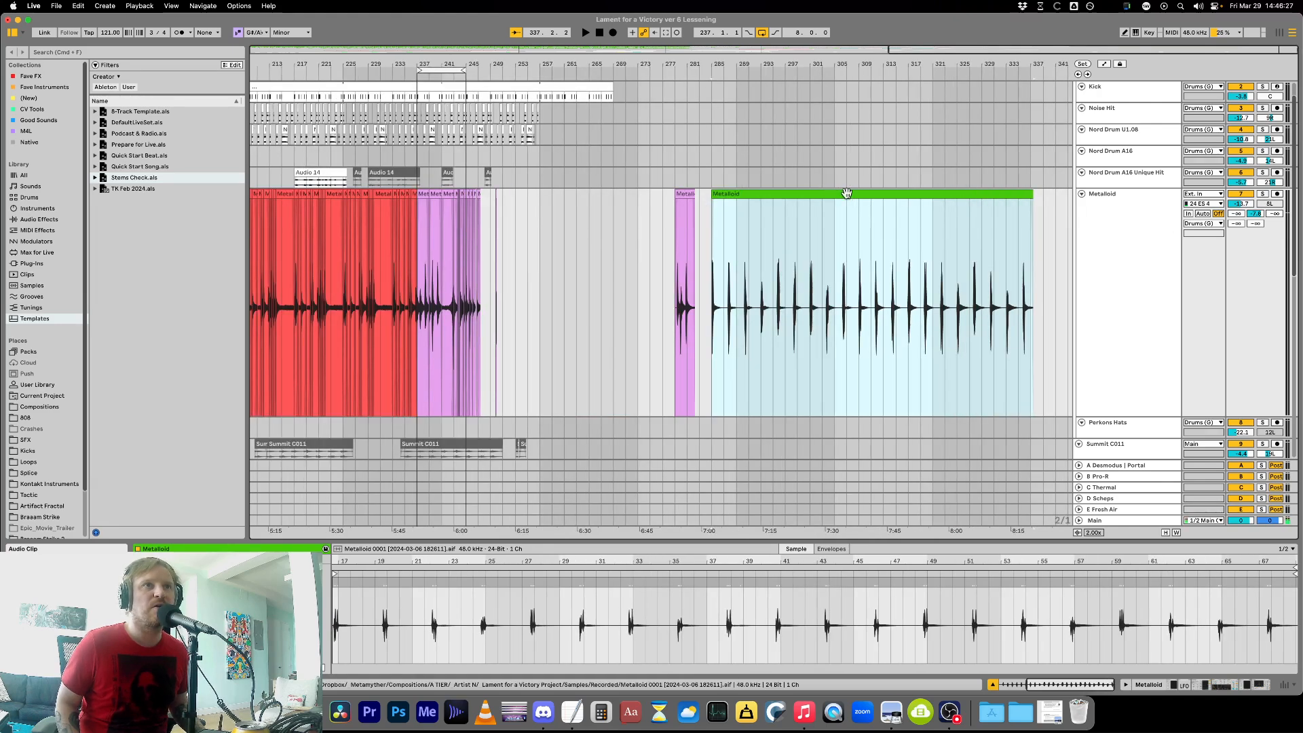
drag(847, 193, 813, 195)
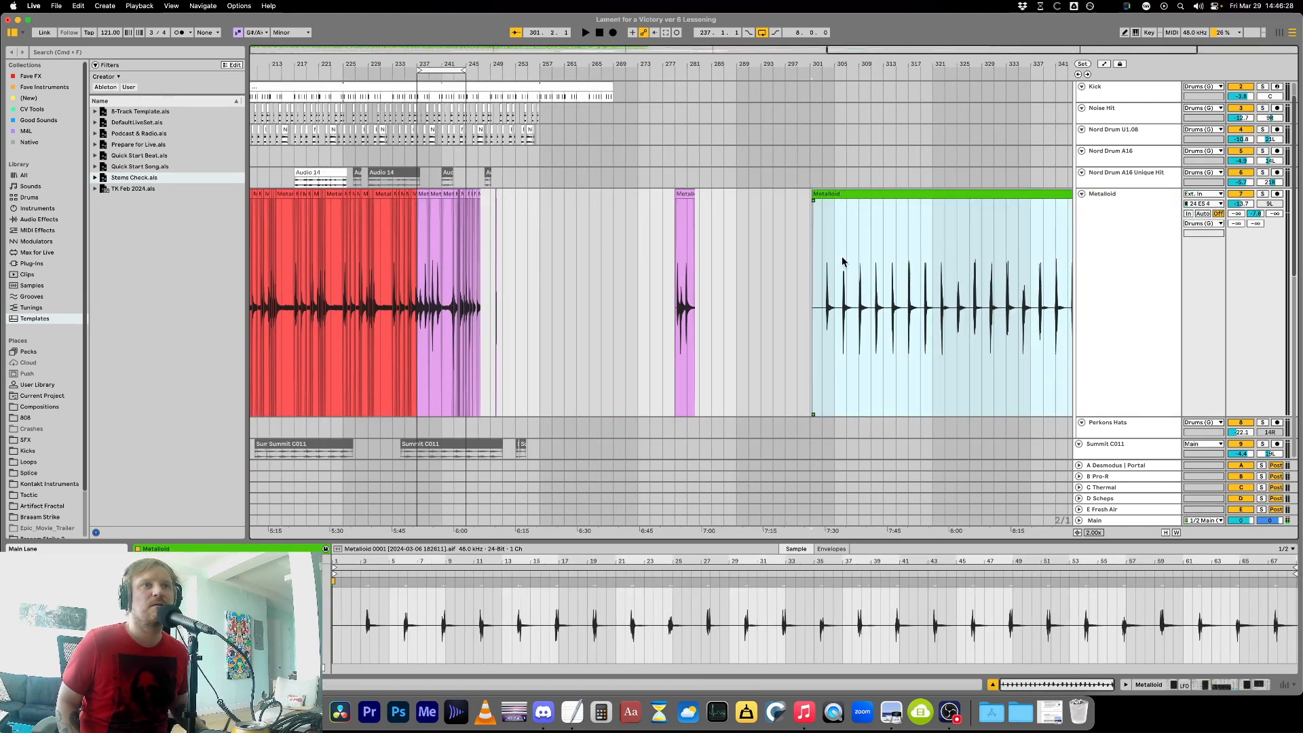
Audition the hits in the extended Metalloid recording around bars 311 to 316.
click(820, 281)
scroll(823, 298, up, 10)
click(844, 288)
scroll(831, 291, right, 5)
key(space)
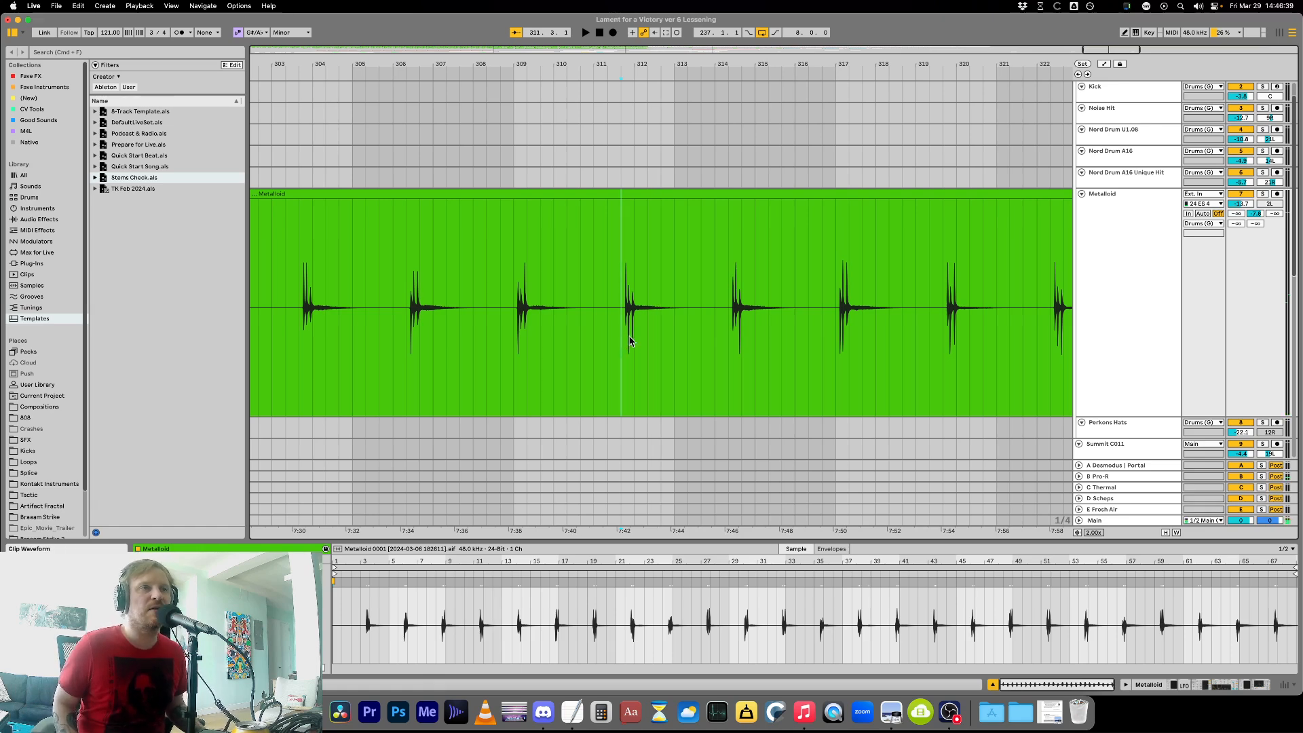
key(space)
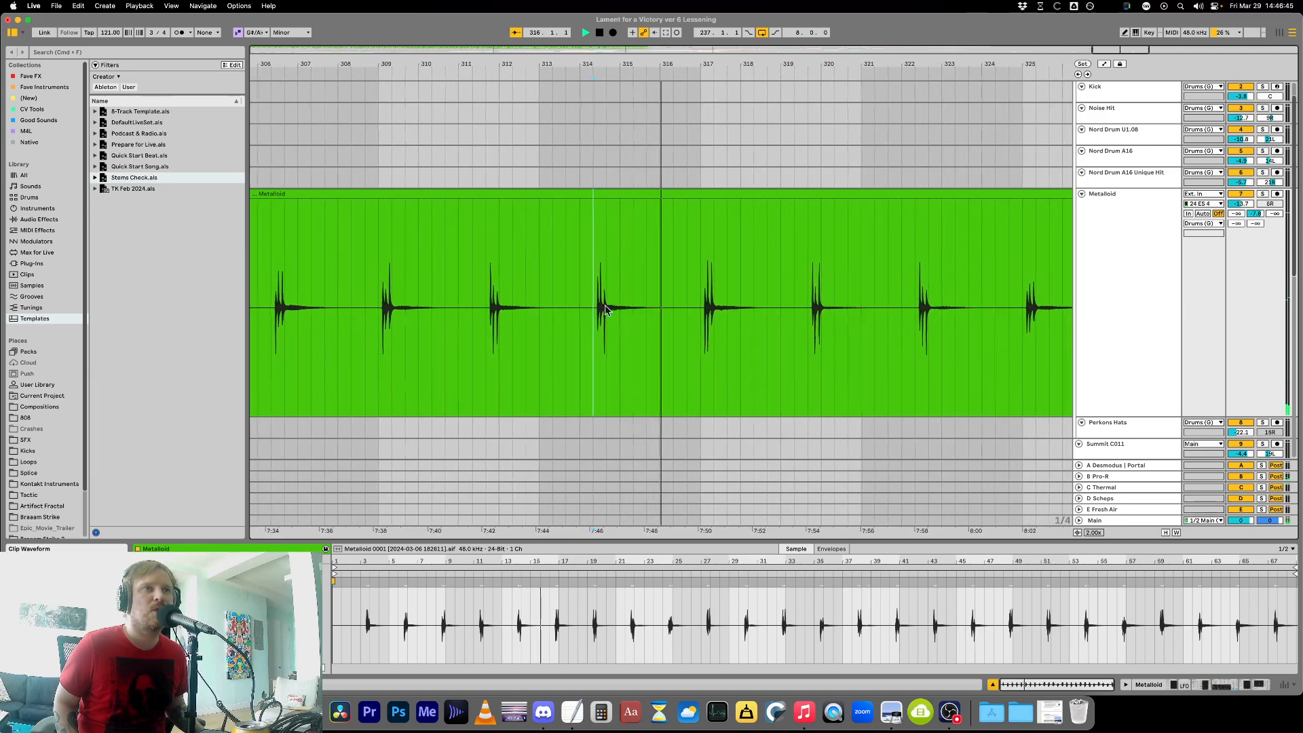
key(space)
Split out the Metalloid hit group from bar 314 to 316.3 and move the slice to bar 285.
shift+click(676, 328)
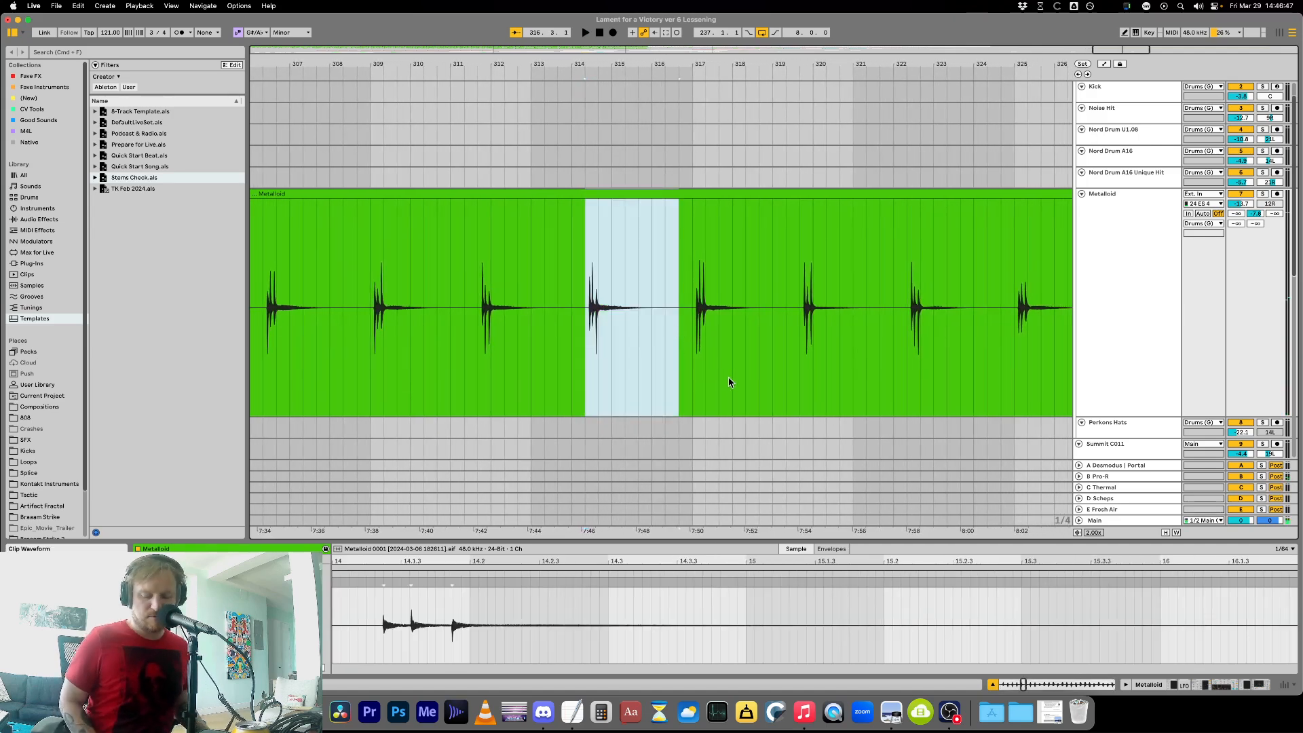
key(super+e)
scroll(662, 217, down, 5)
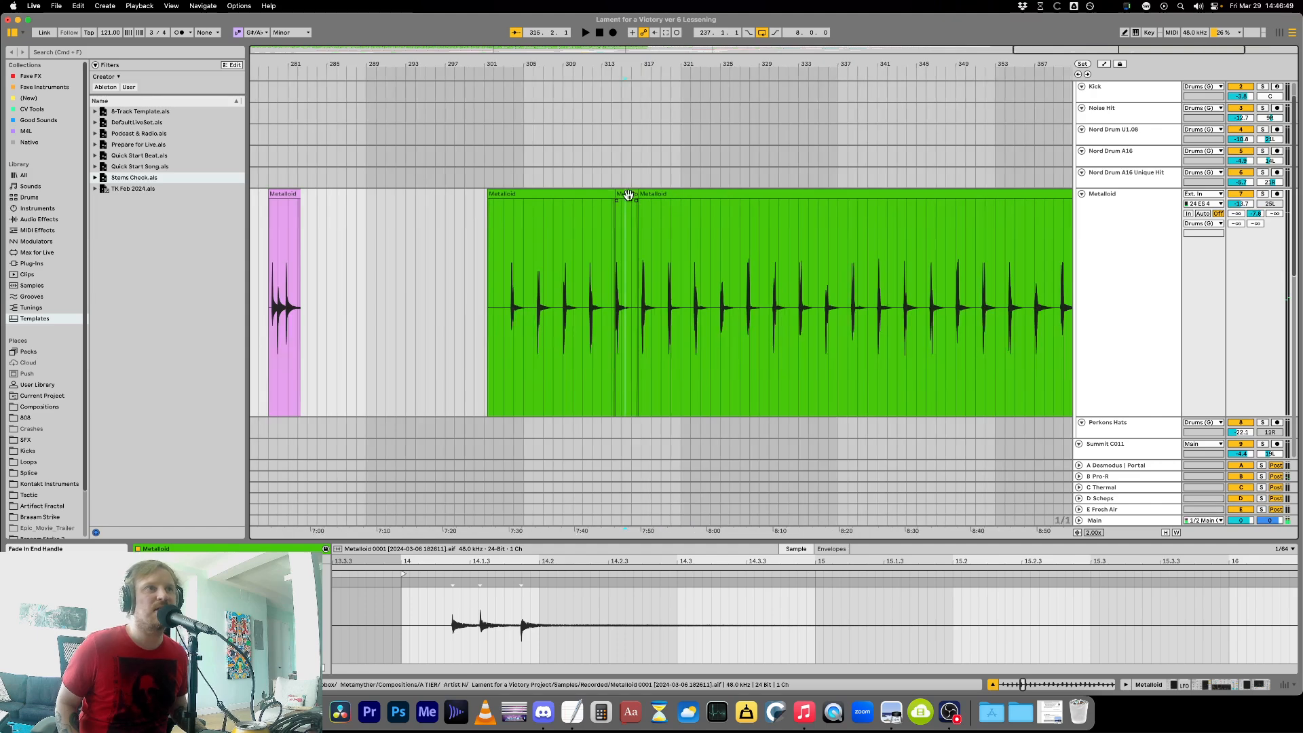
drag(628, 196, 339, 224)
scroll(285, 247, up, 4)
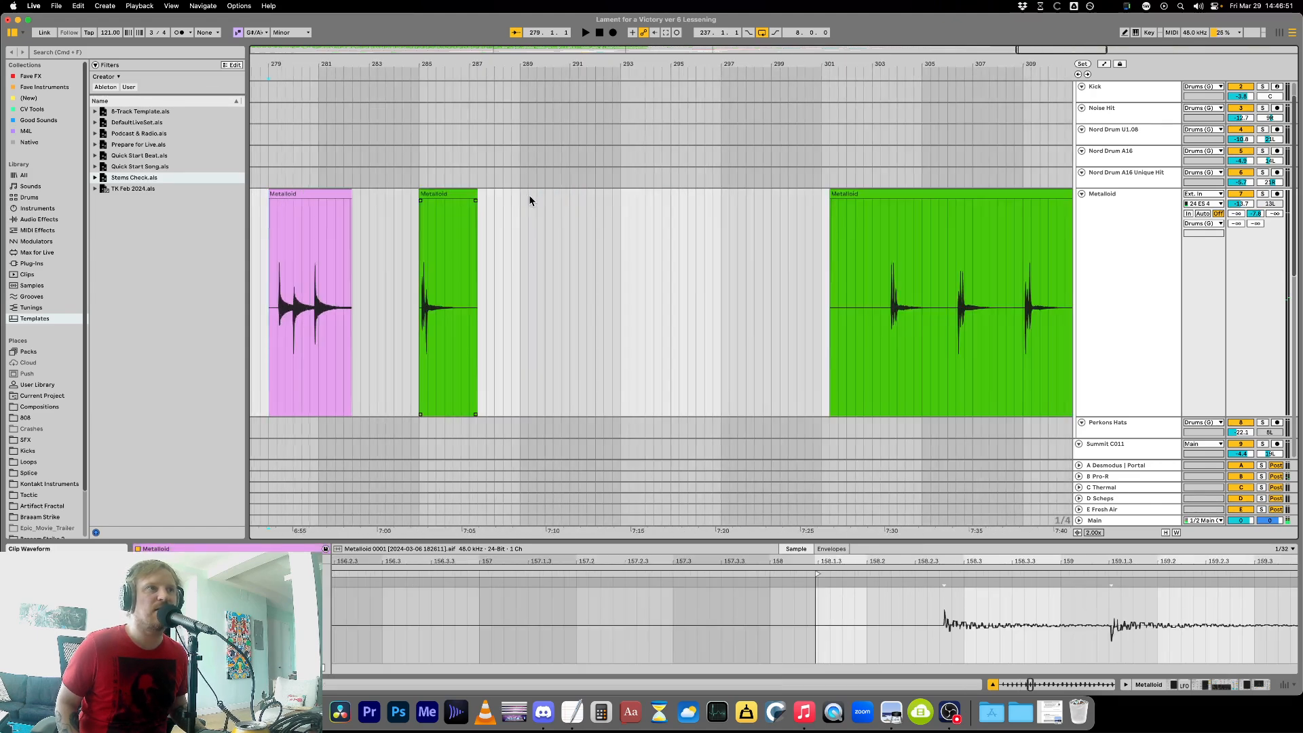
Play the Metalloid clips from bar 279 to hear the spare hits.
key(minus)
key(minus)
key(space)
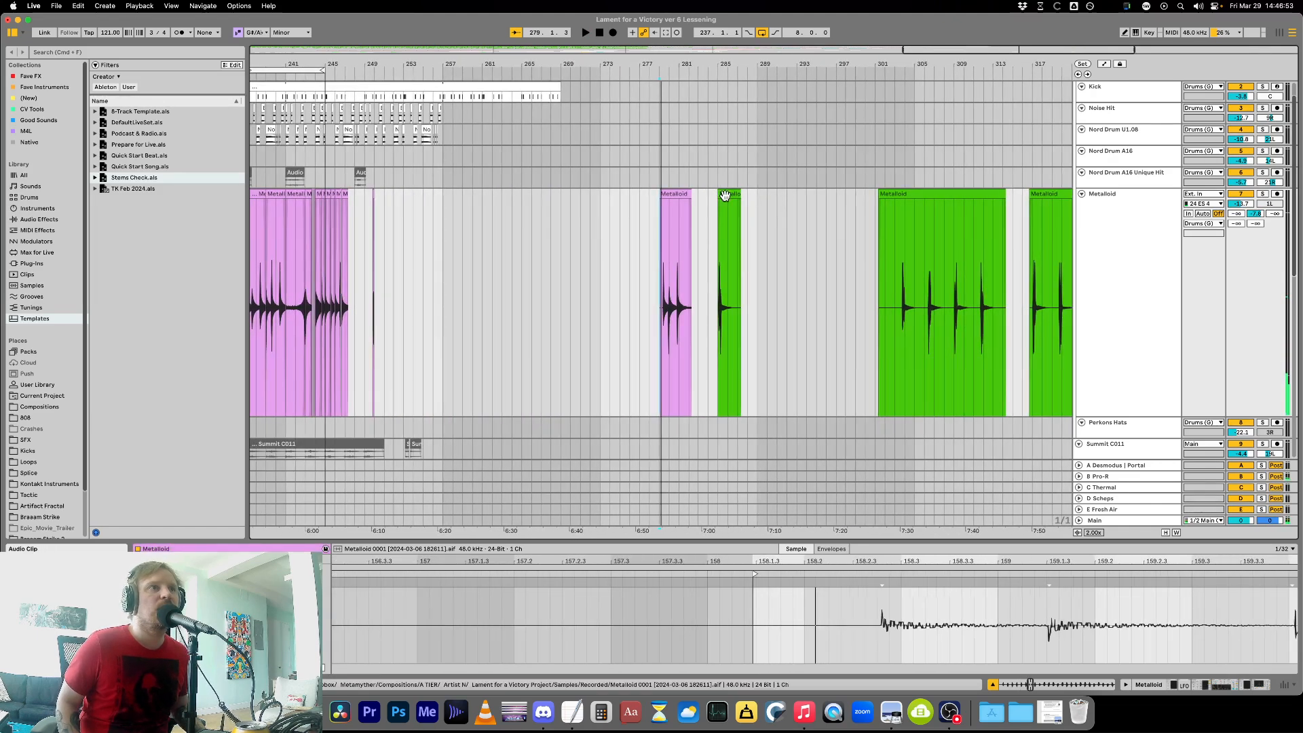
Move the green Metalloid slice from bar 285 to directly behind the last pink hit at about bar 247.2 and play the join.
mouse_move(725, 196)
mouse_down()
mouse_move(407, 245)
mouse_move(388, 202)
mouse_move(408, 202)
mouse_up()
key(plus)
click(355, 197)
key(plus)
key(plus)
drag(498, 189, 331, 221)
key(plus)
key(plus)
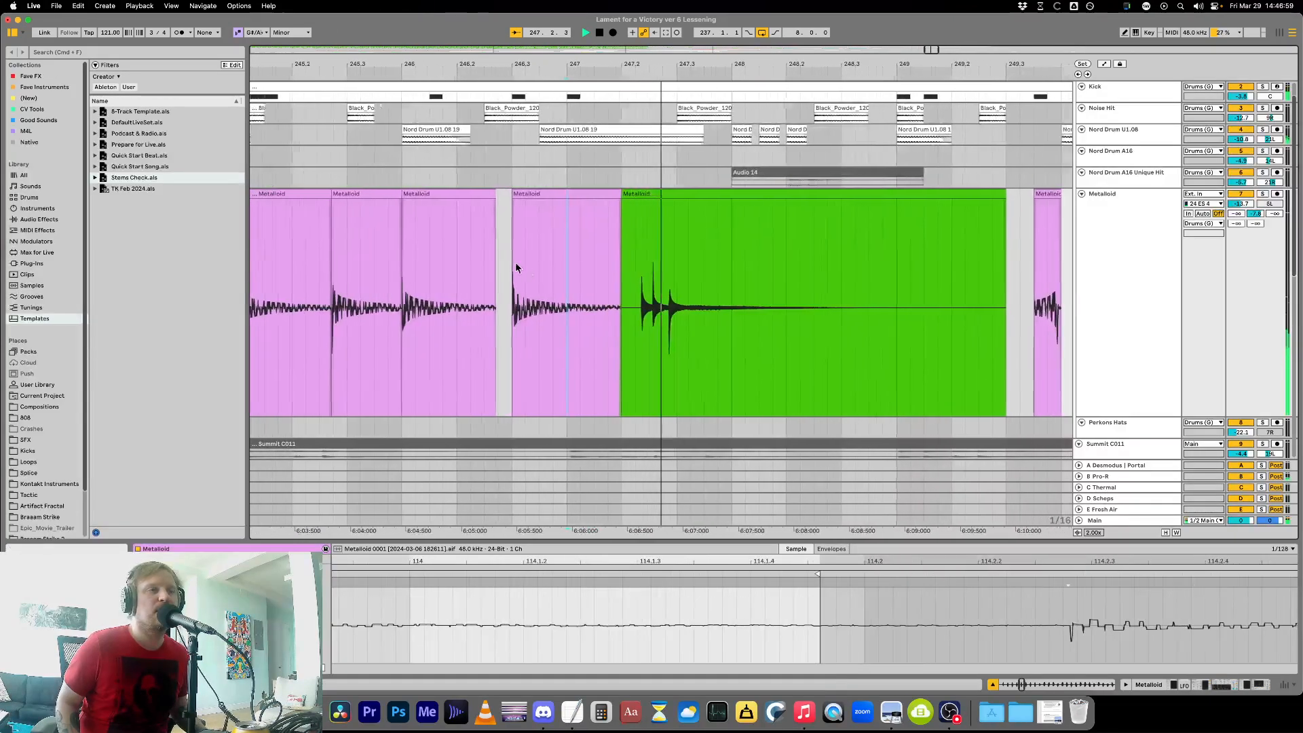
key(space)
Move the short pink Metalloid clip near bar 249.3 to about bar 254 and stretch the green clip to end at about bar 252.3.
click(635, 197)
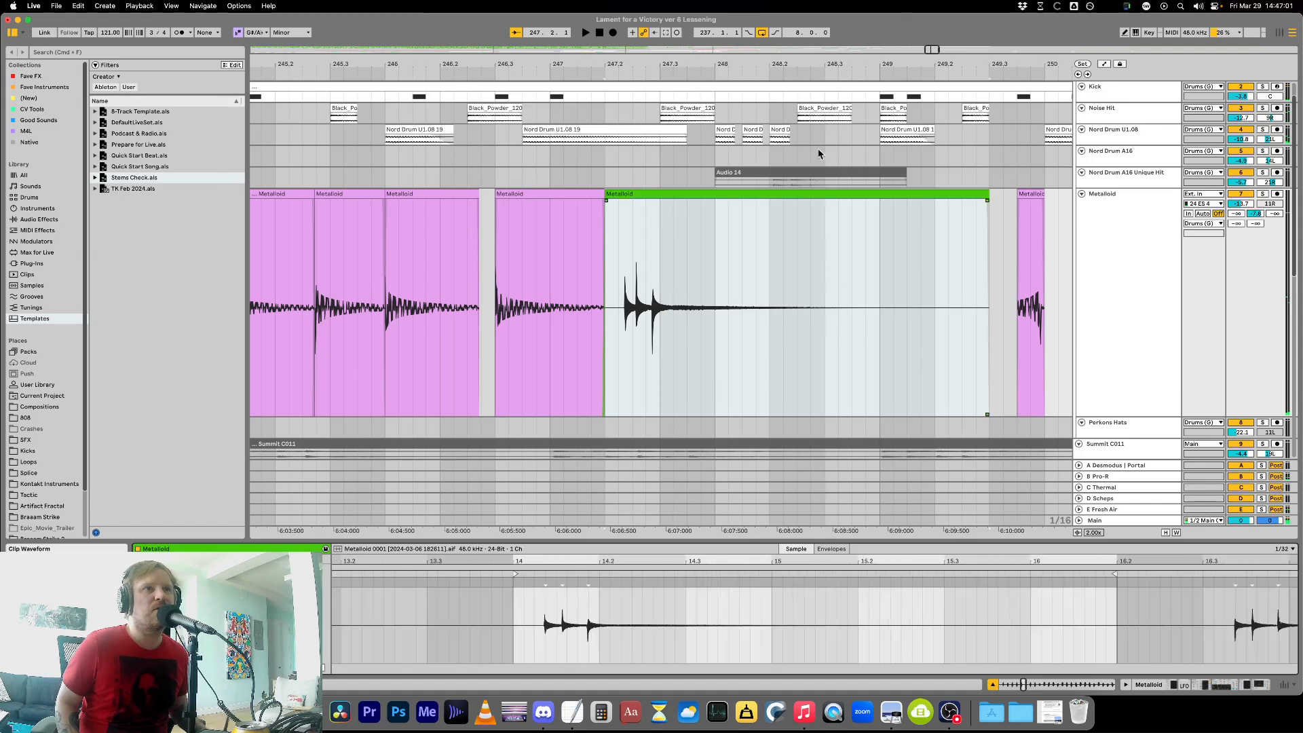
key(minus)
key(minus)
click(853, 196)
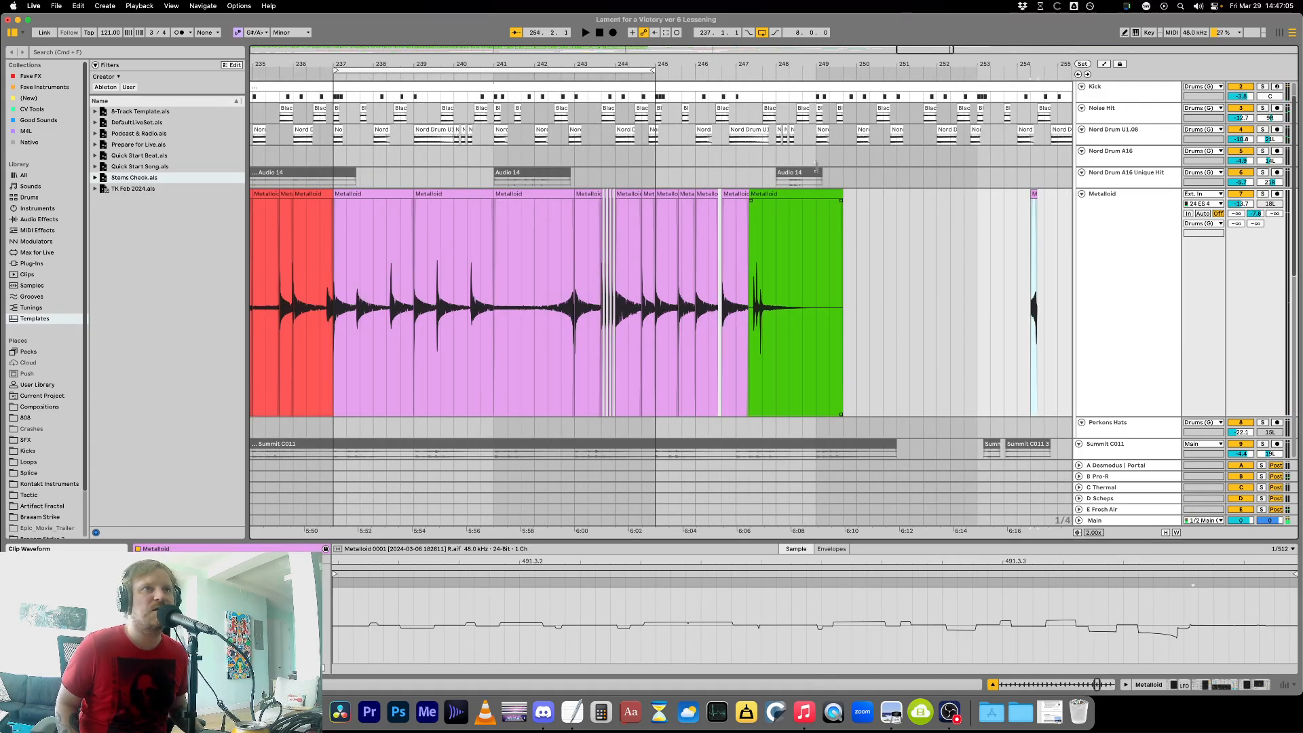
drag(834, 196, 1003, 200)
Delete the silent lead-in of the stretched green Metalloid clip, from its start up to just before the first hit.
click(780, 231)
key(plus)
key(plus)
key(plus)
key(plus)
key(plus)
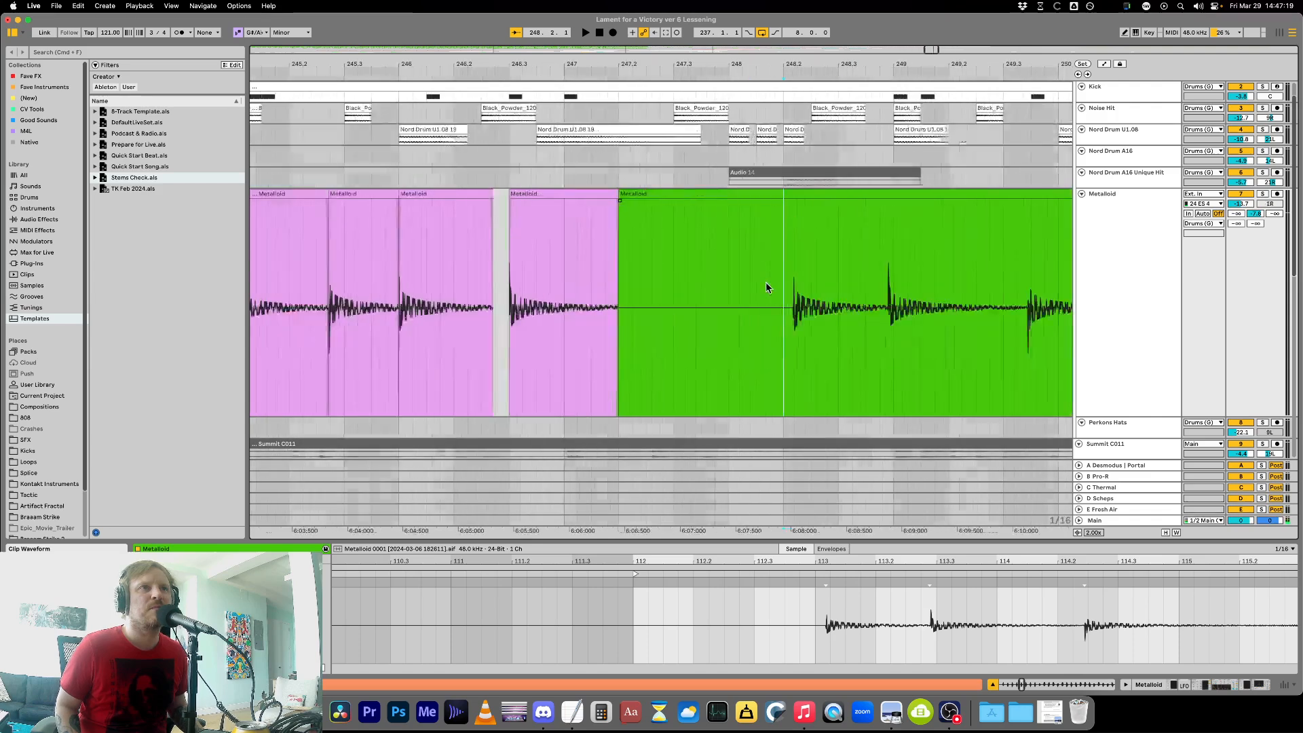
click(801, 331)
drag(802, 328, 366, 288)
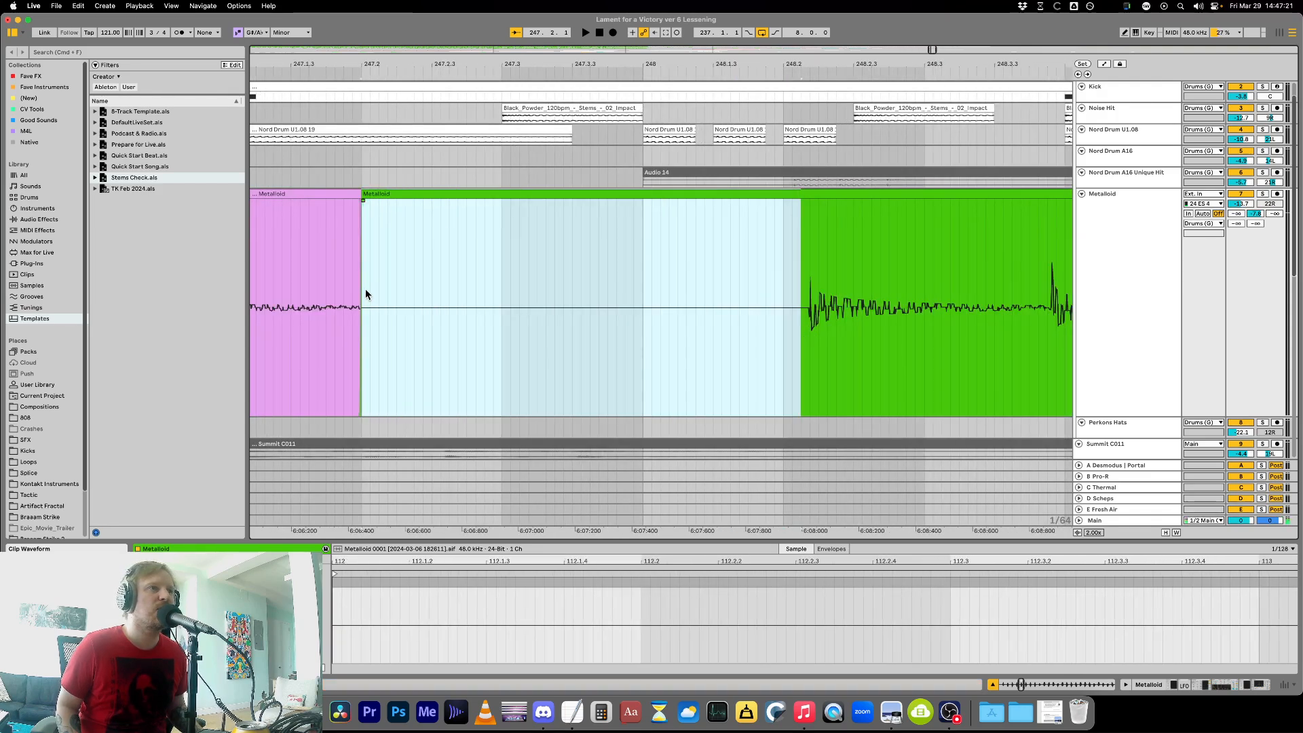
key(Delete)
Play the trimmed green Metalloid clip from about bar 248 against the other drum tracks.
click(763, 279)
key(minus)
key(minus)
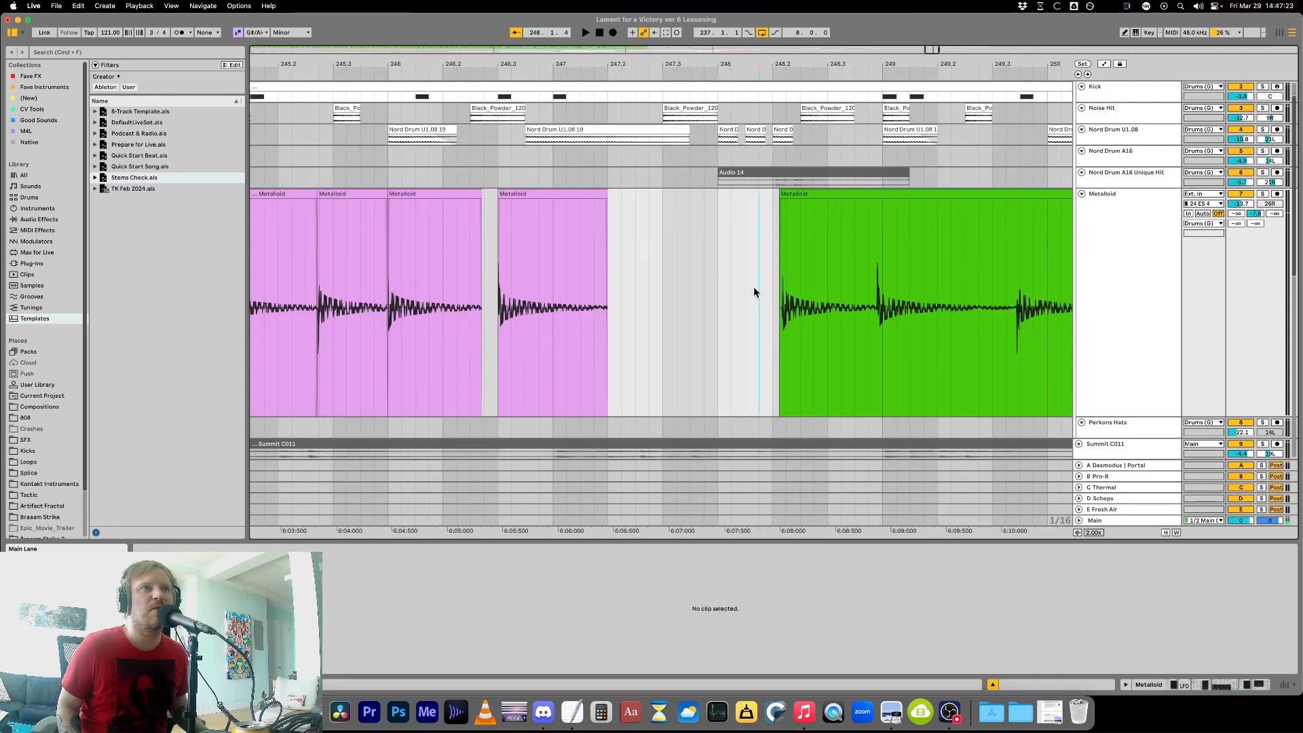
key(space)
key(minus)
key(minus)
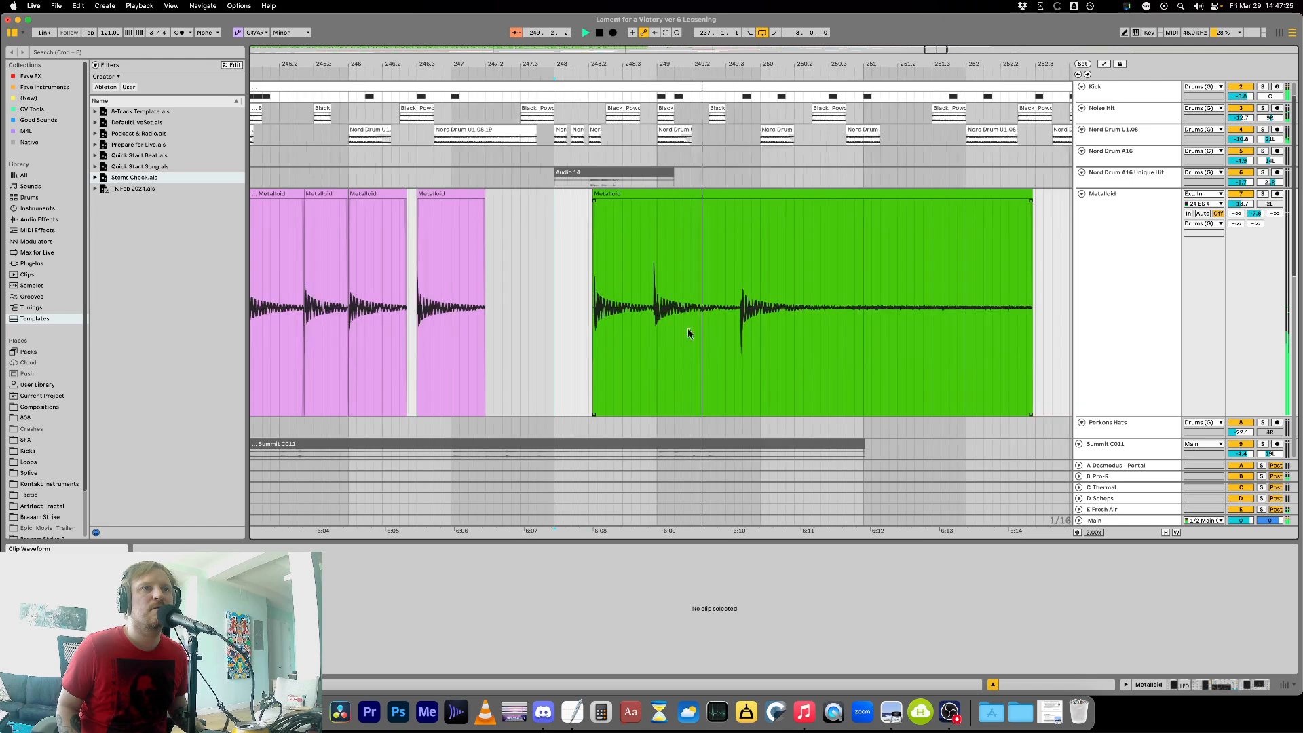
Adjust the warp mode of the stretched green Metalloid clip, using the last pink clip for comparison.
click(682, 198)
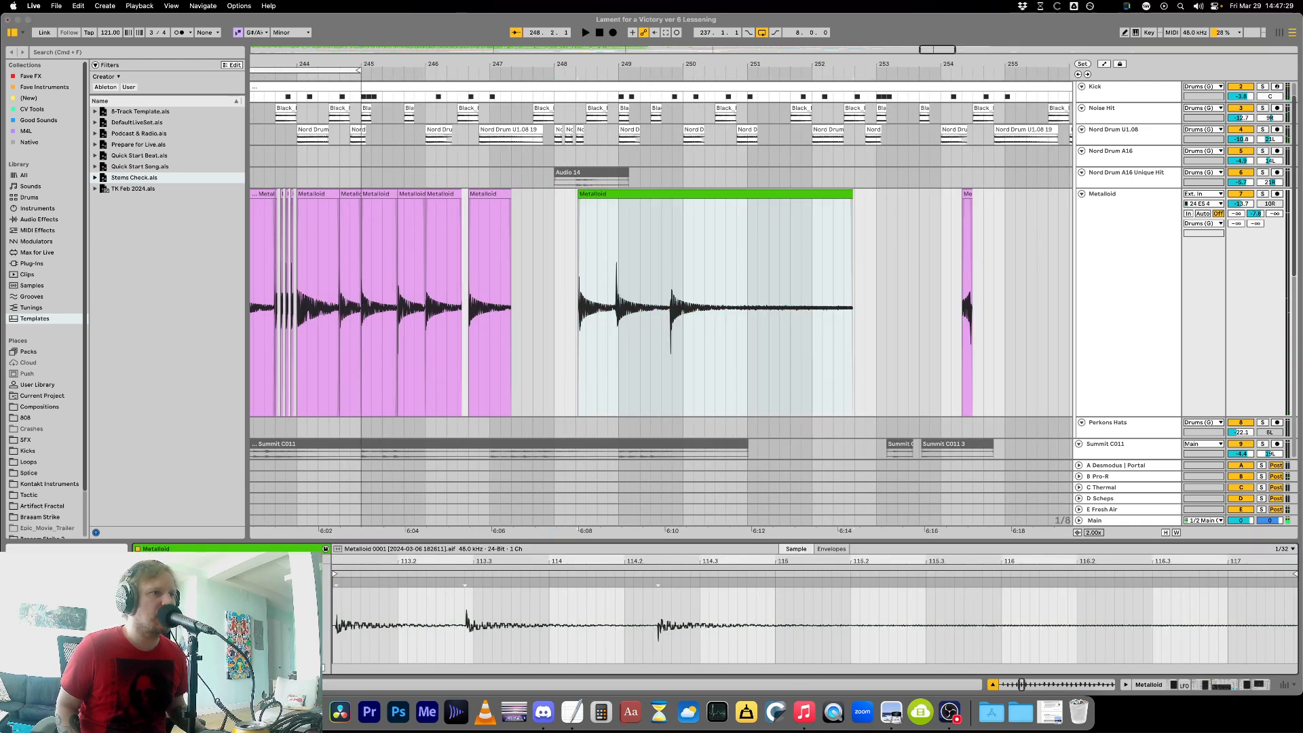
click(485, 194)
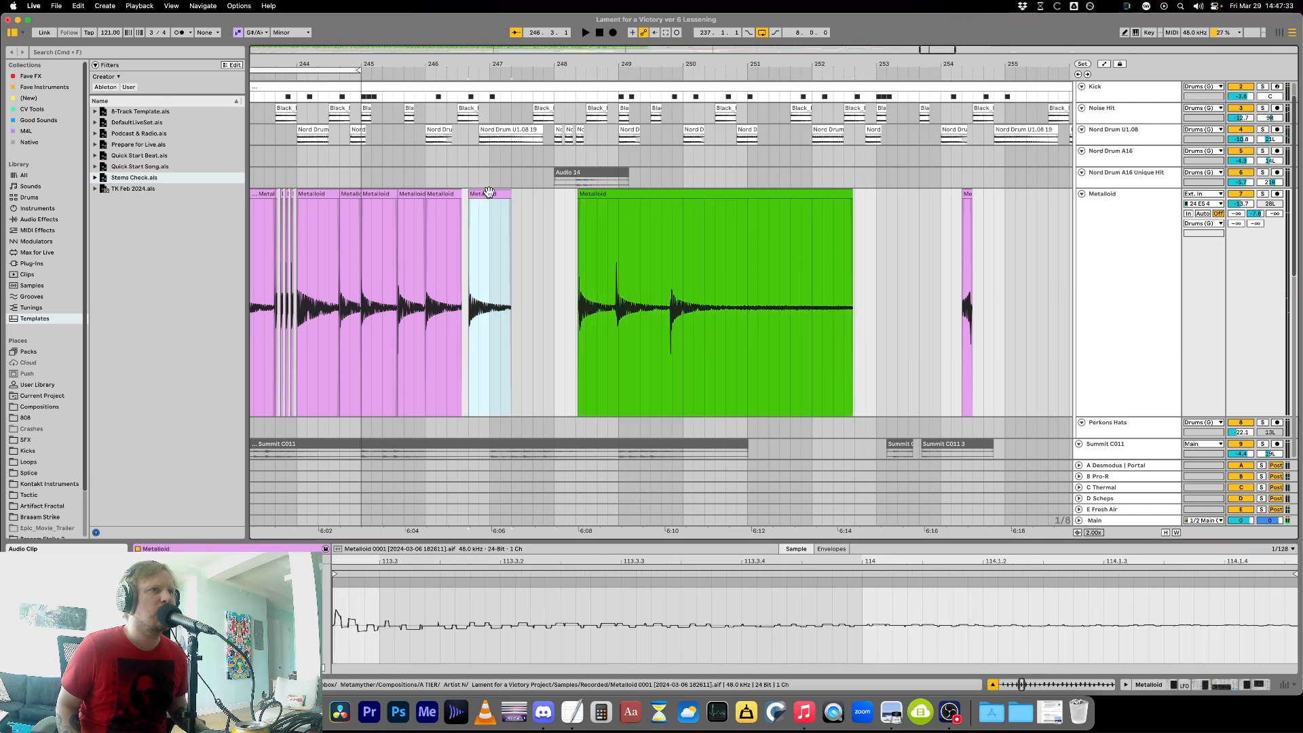
click(635, 196)
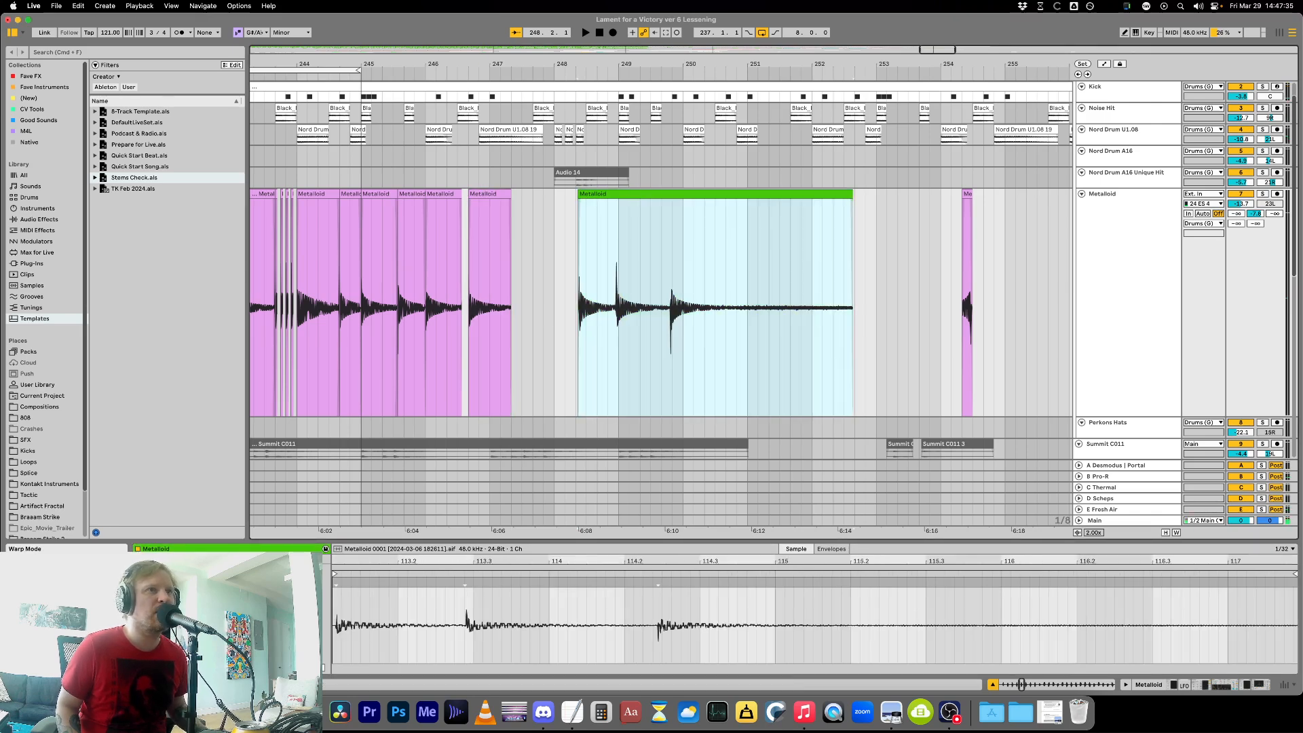
click(261, 587)
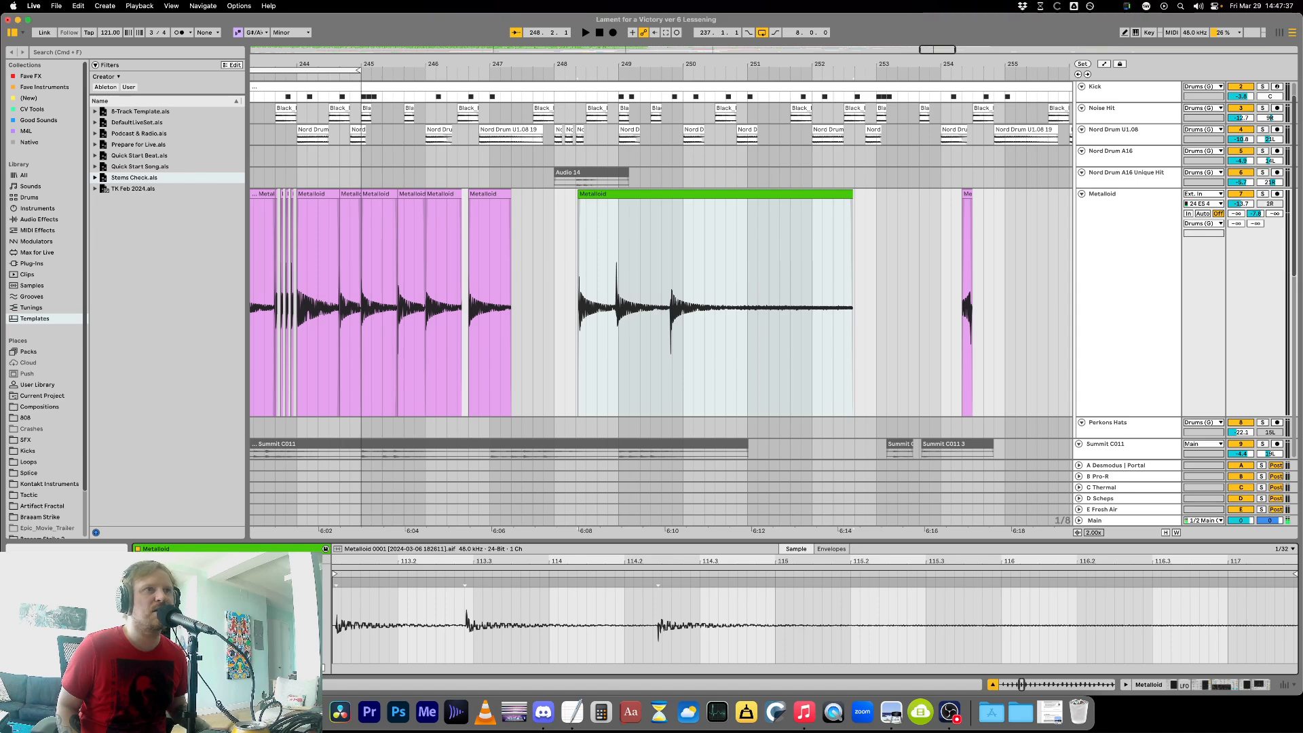
Move the green Metalloid clip directly behind the last pink clip at about bar 247.2 and play the passage.
drag(616, 194, 552, 203)
key(space)
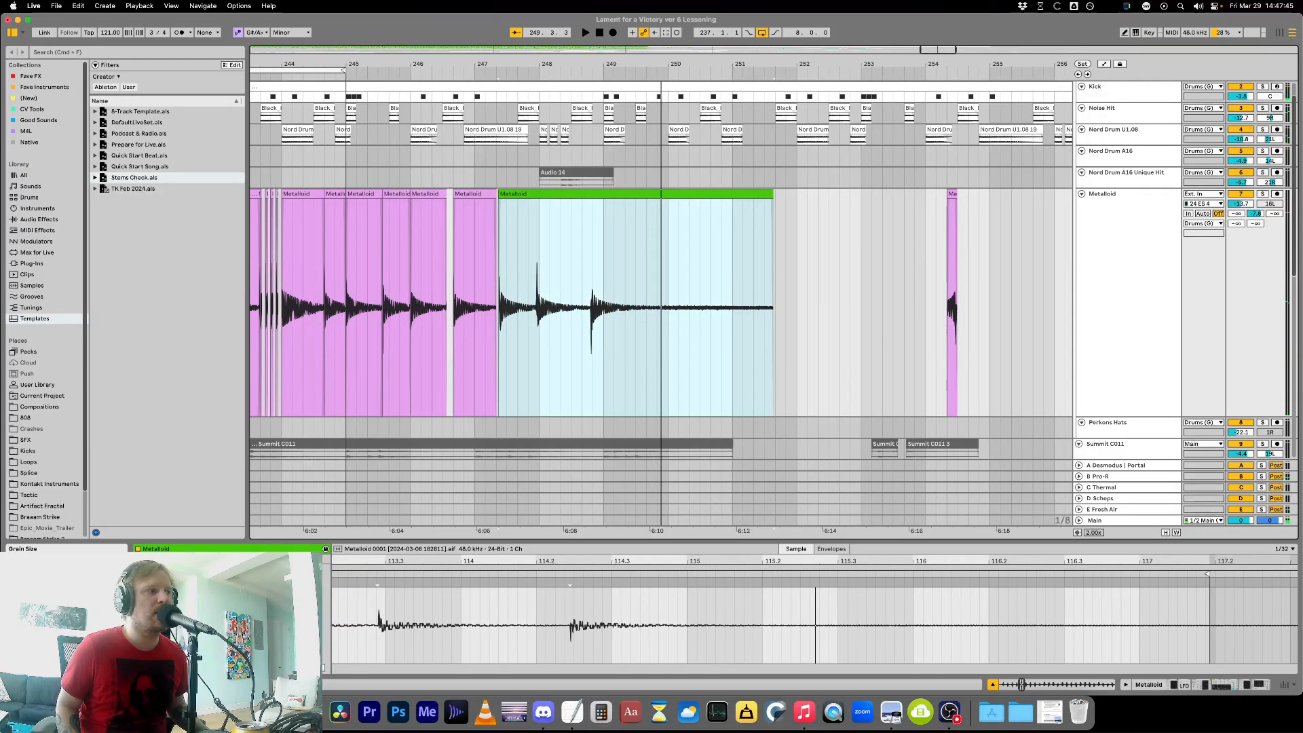
key(space)
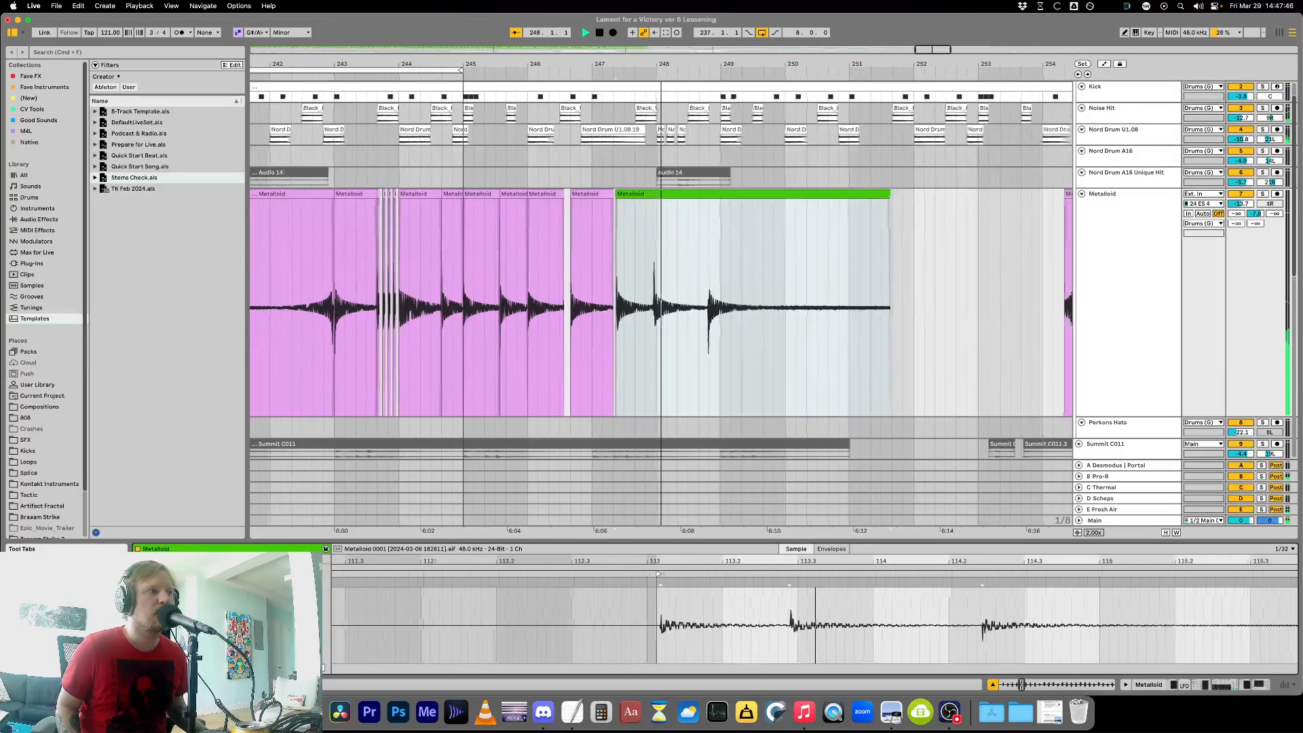
key(super+Tab)
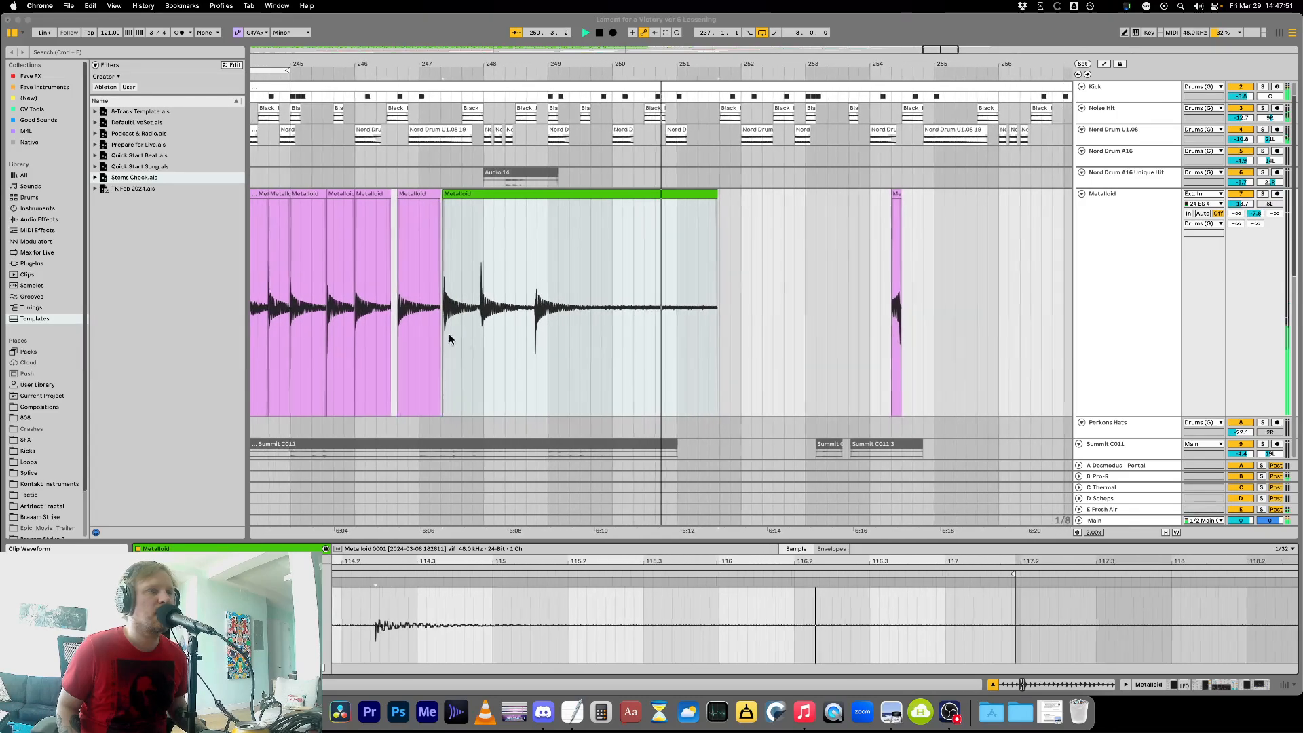
click(357, 360)
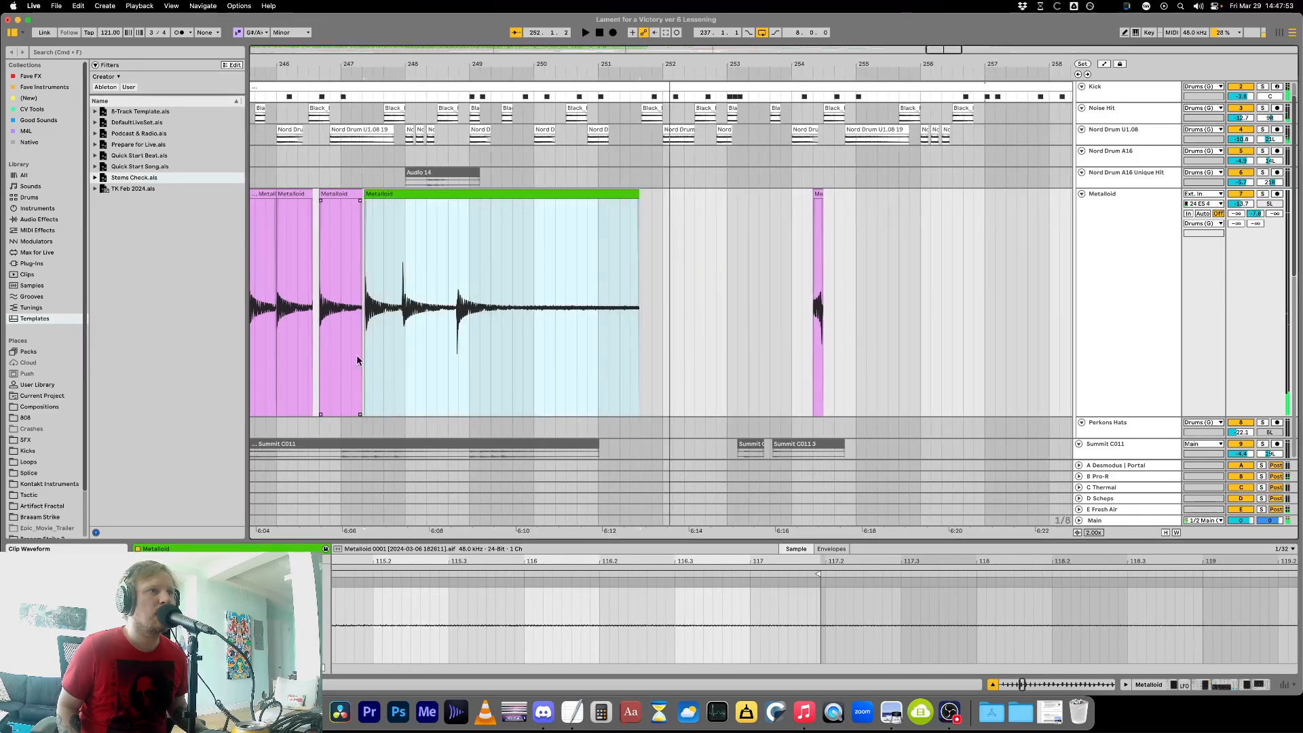
Replay the transition from the pink hits into the green Metalloid clip around bars 247 to 250.
key(space)
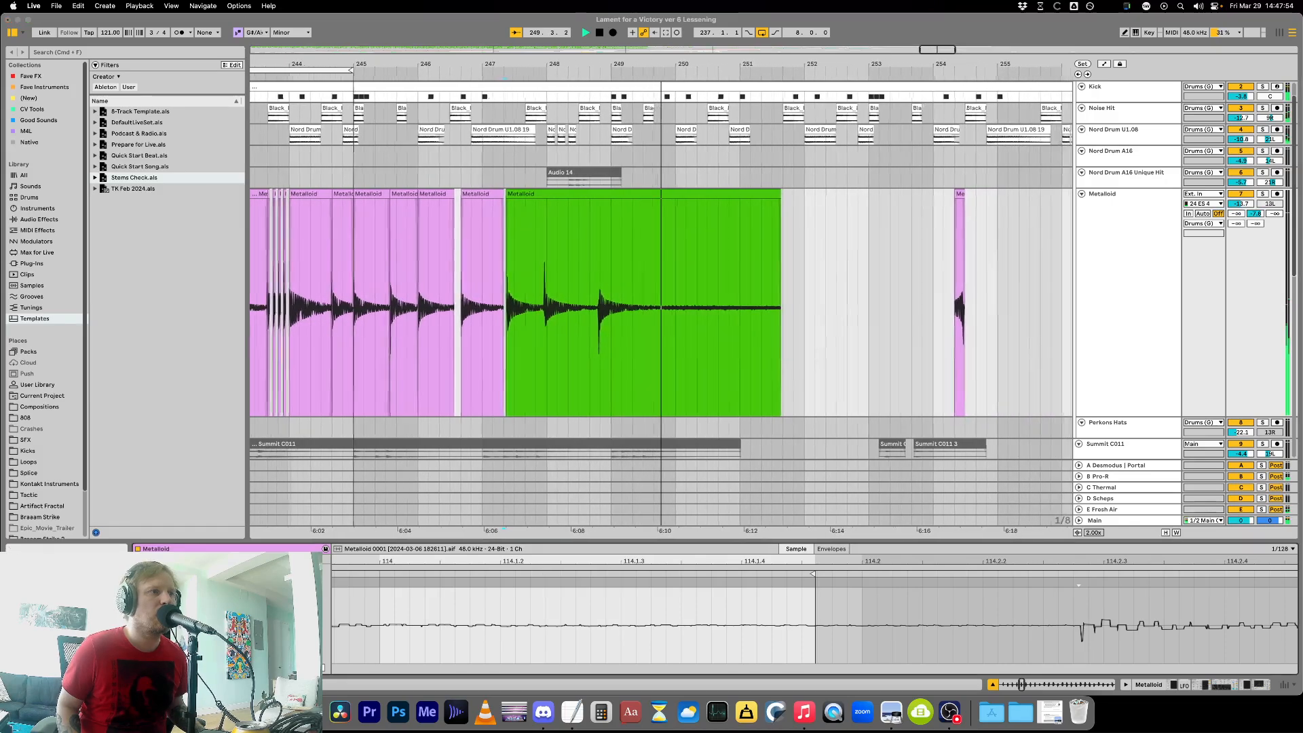
key(space)
key(space)
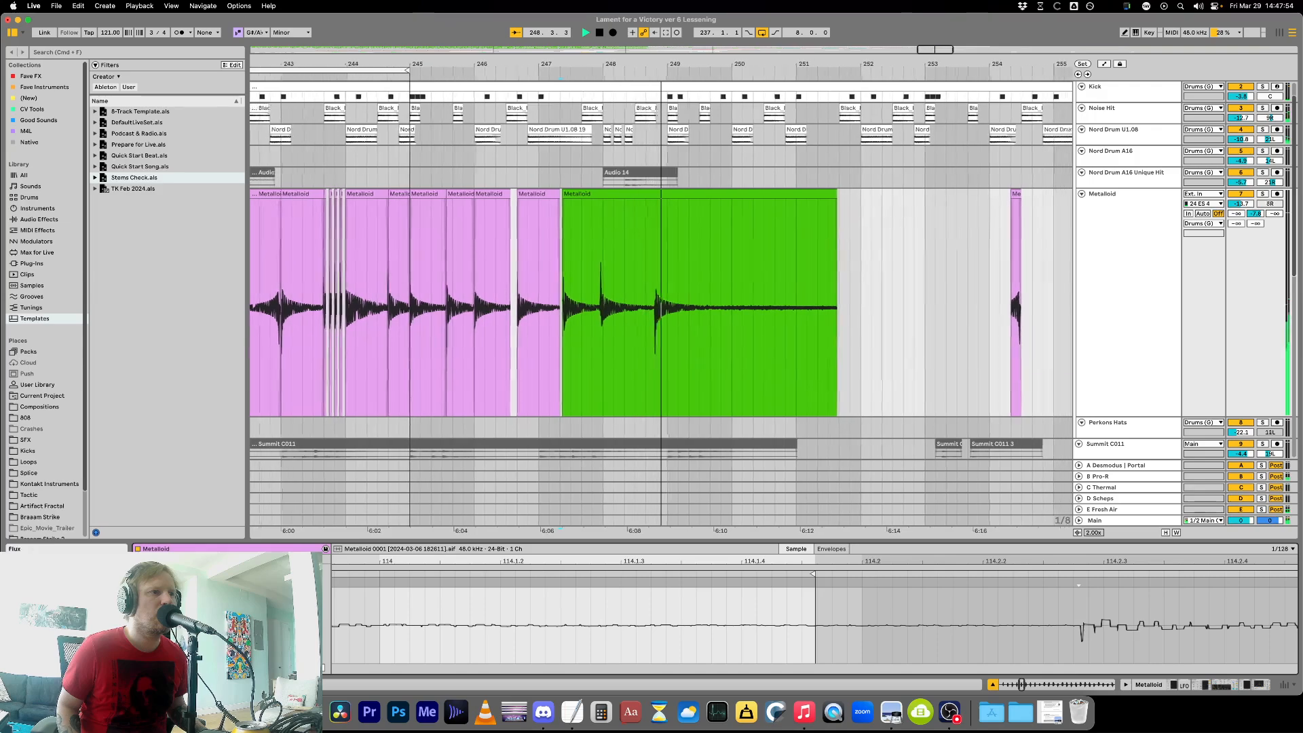
key(space)
key(space)
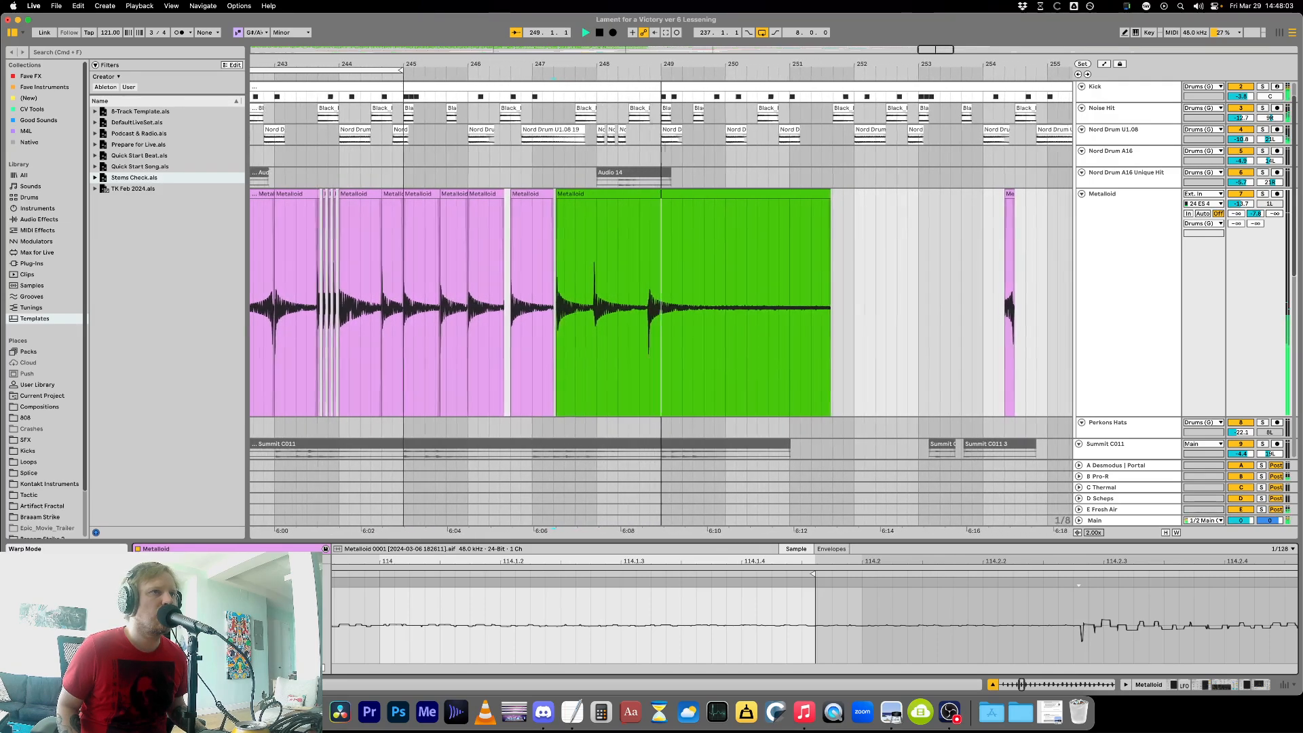
key(space)
key(space)
Shift the green Metalloid clip one bar later, to start at about bar 248.2.
click(751, 268)
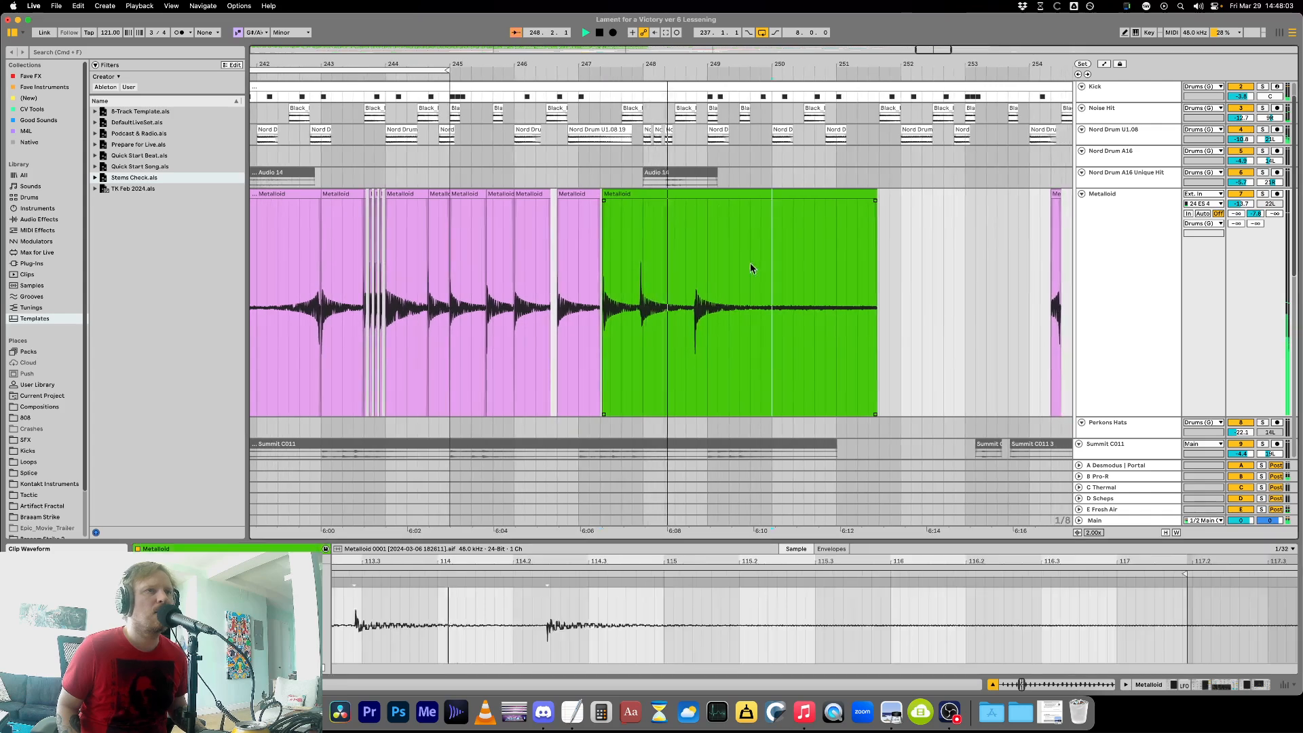
click(703, 196)
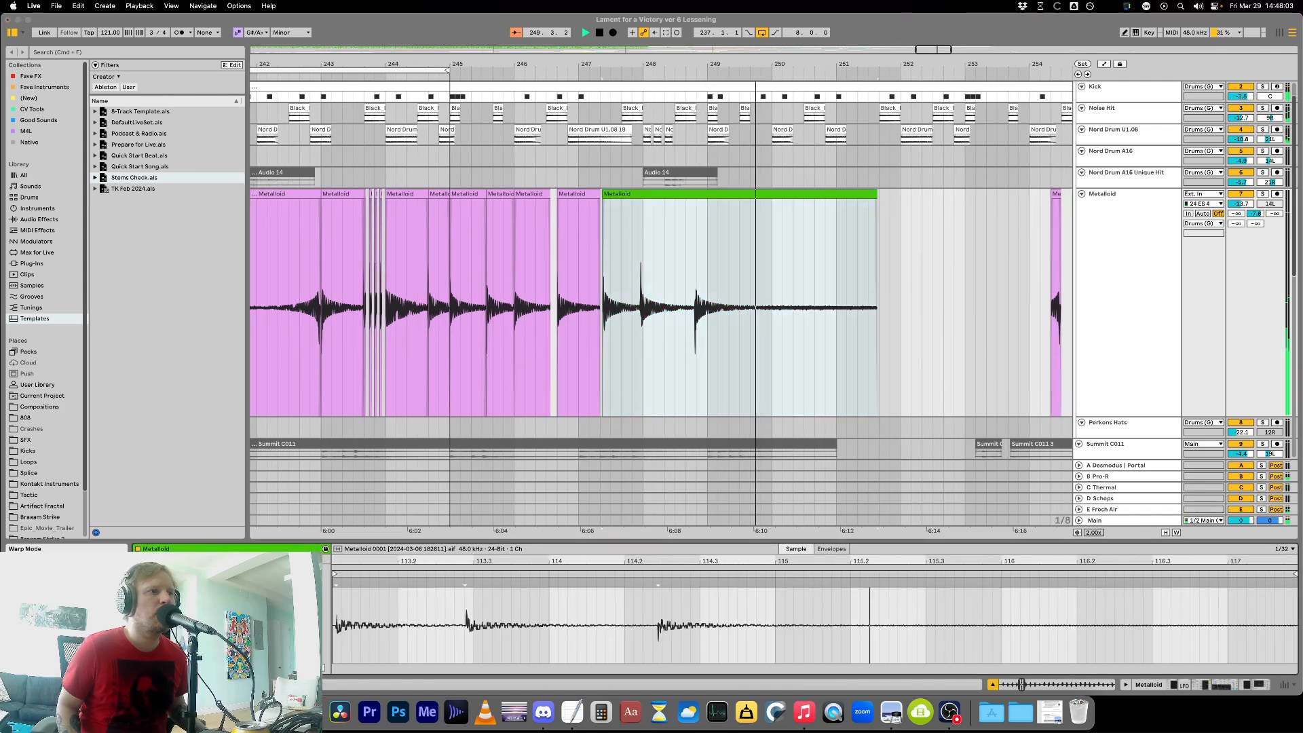
click(659, 339)
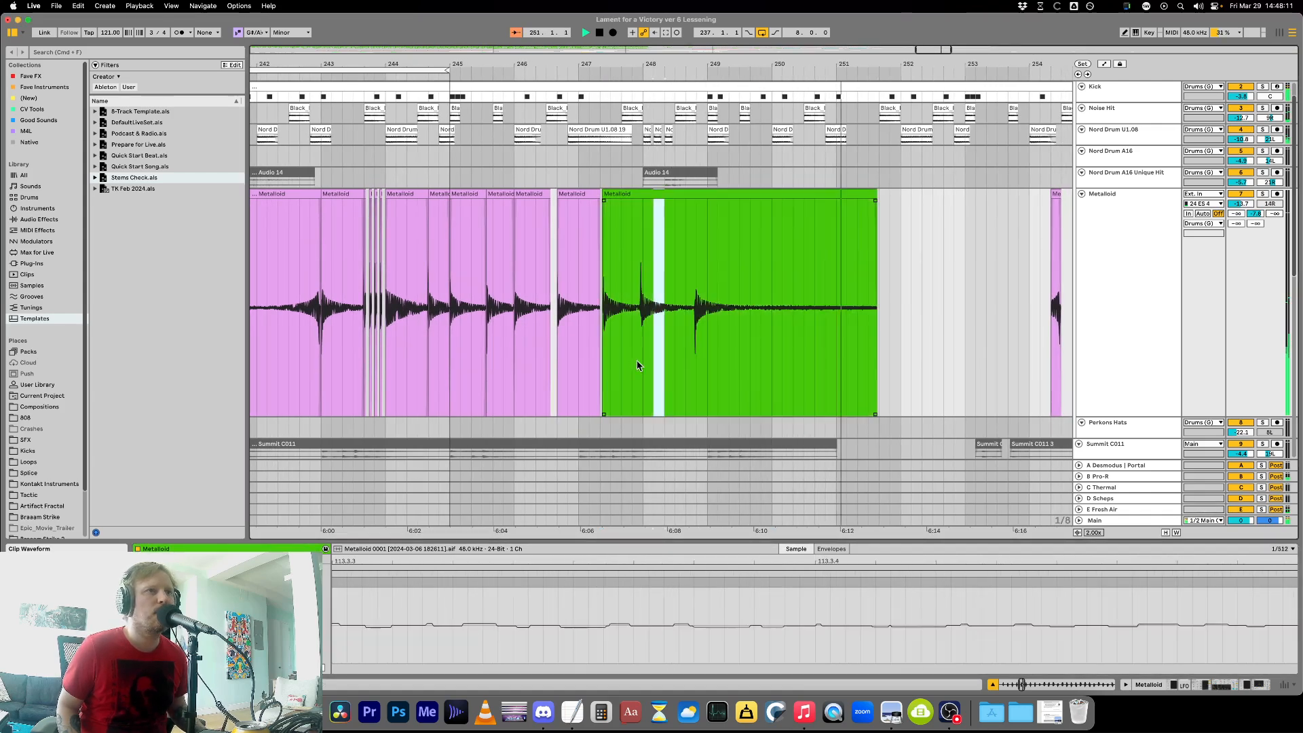
double_click(653, 345)
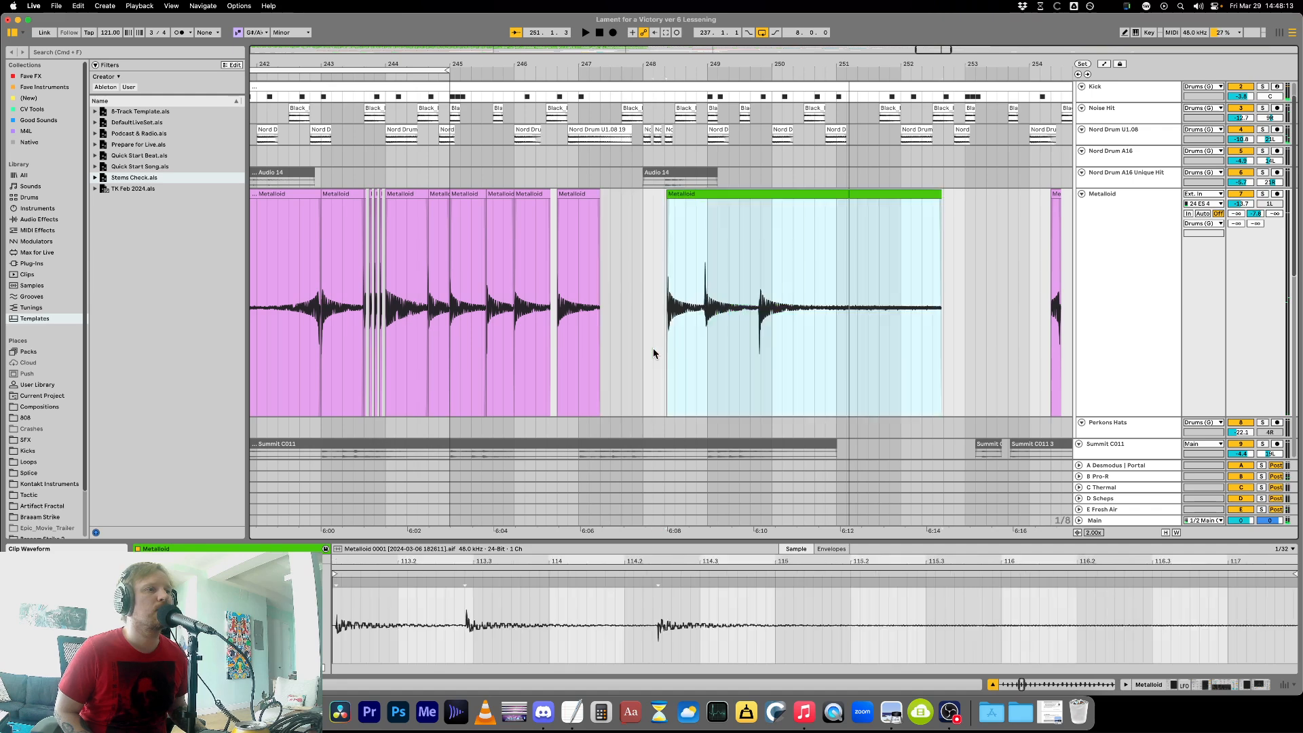
key(Right)
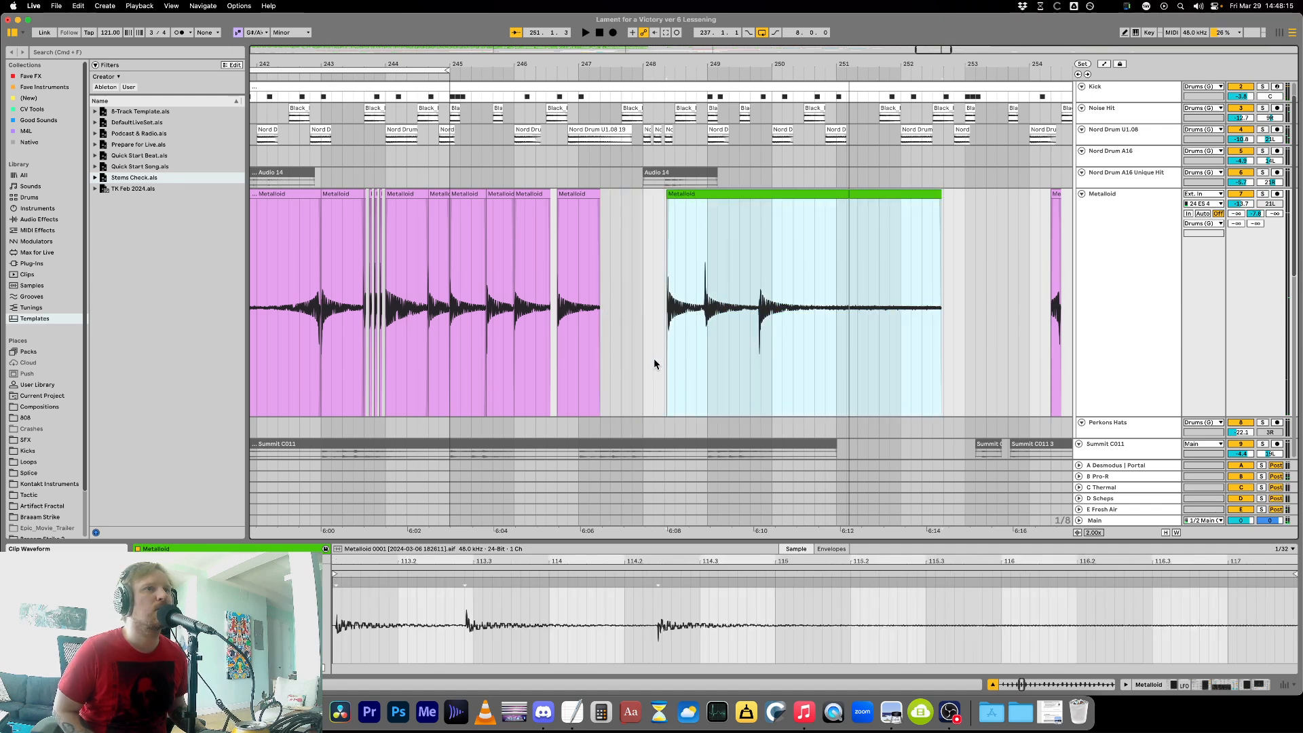
Audition the shifted green Metalloid clip with the drums up to about bar 251.
key(space)
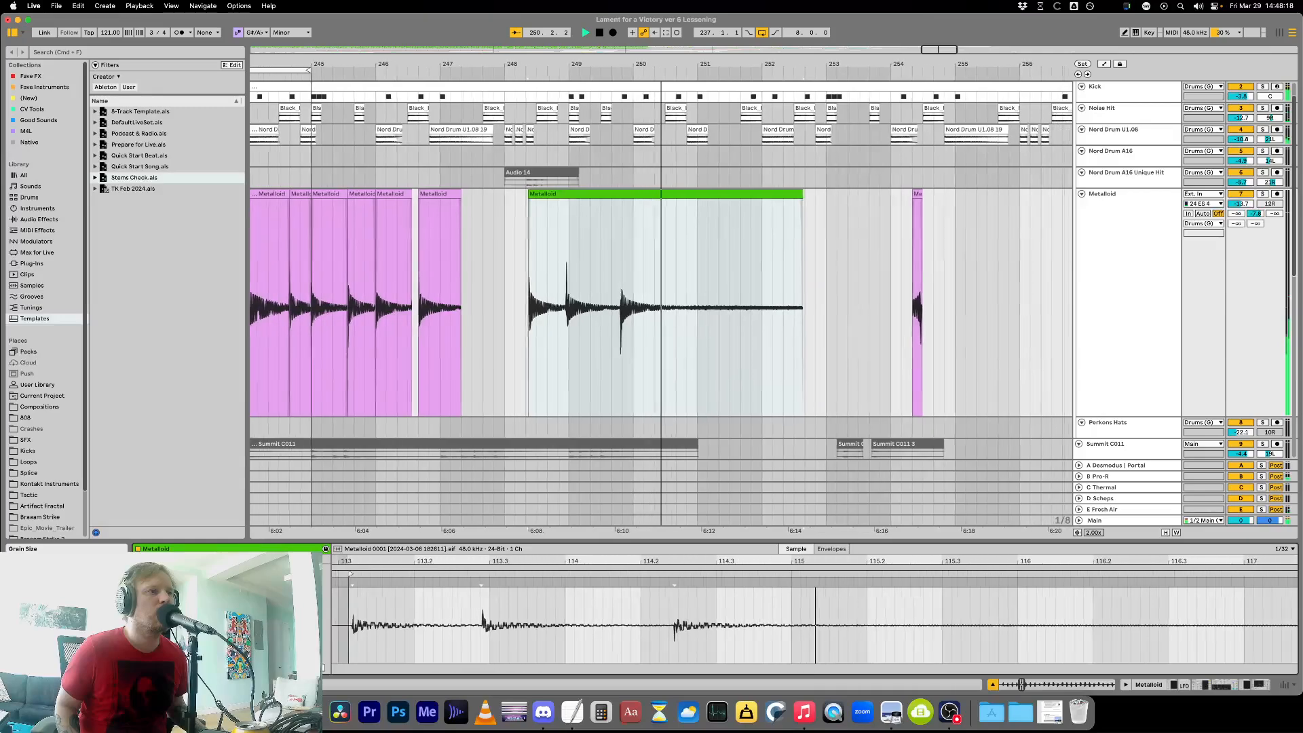
key(space)
click(591, 193)
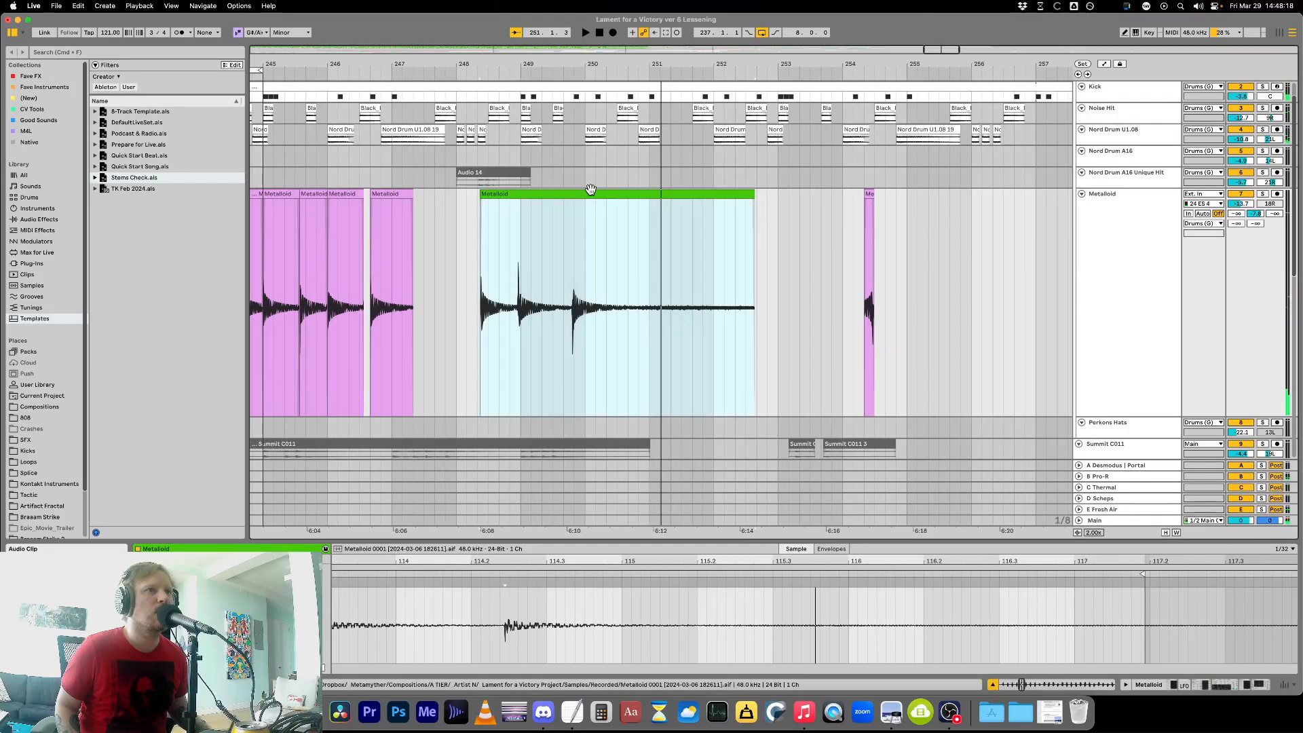
key(space)
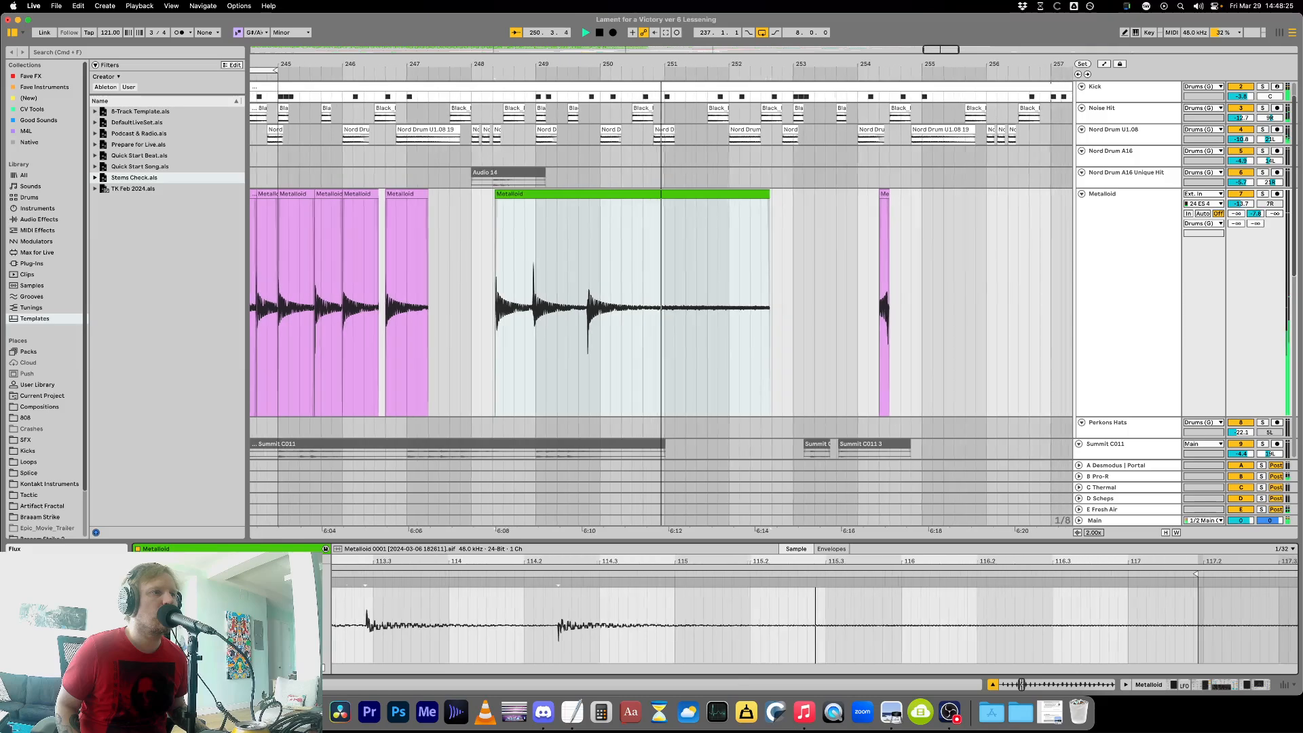
key(space)
key(space)
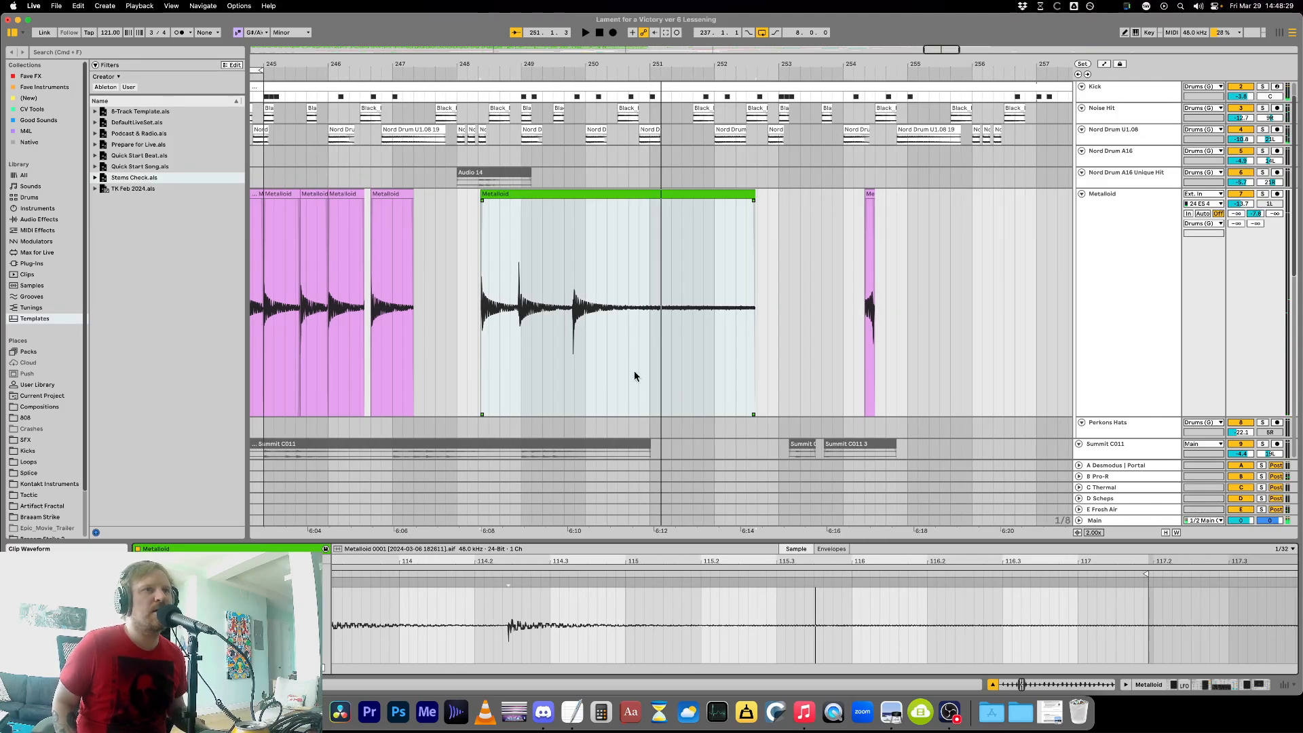
Nudge the green Metalloid clip earlier by three 1/8 grid steps so it starts at bar 248.
click(540, 213)
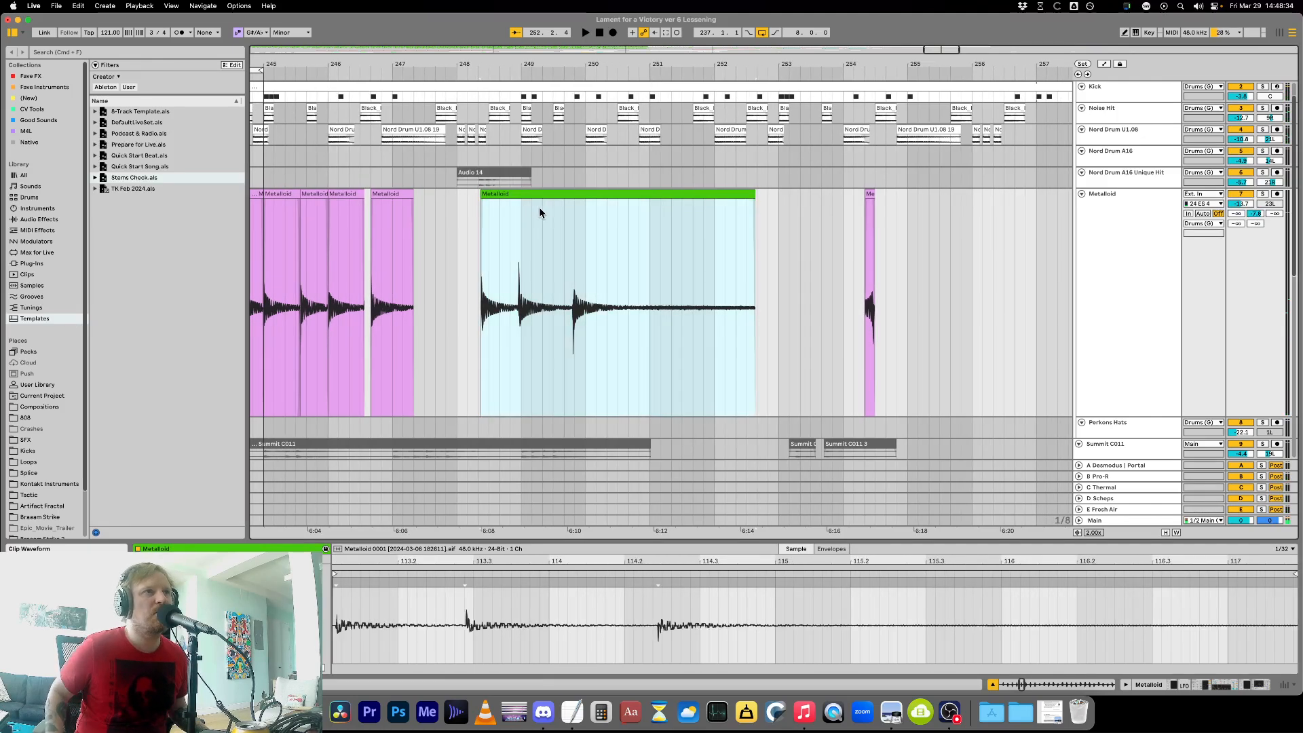
key(Left)
key(Left)
key(Left)
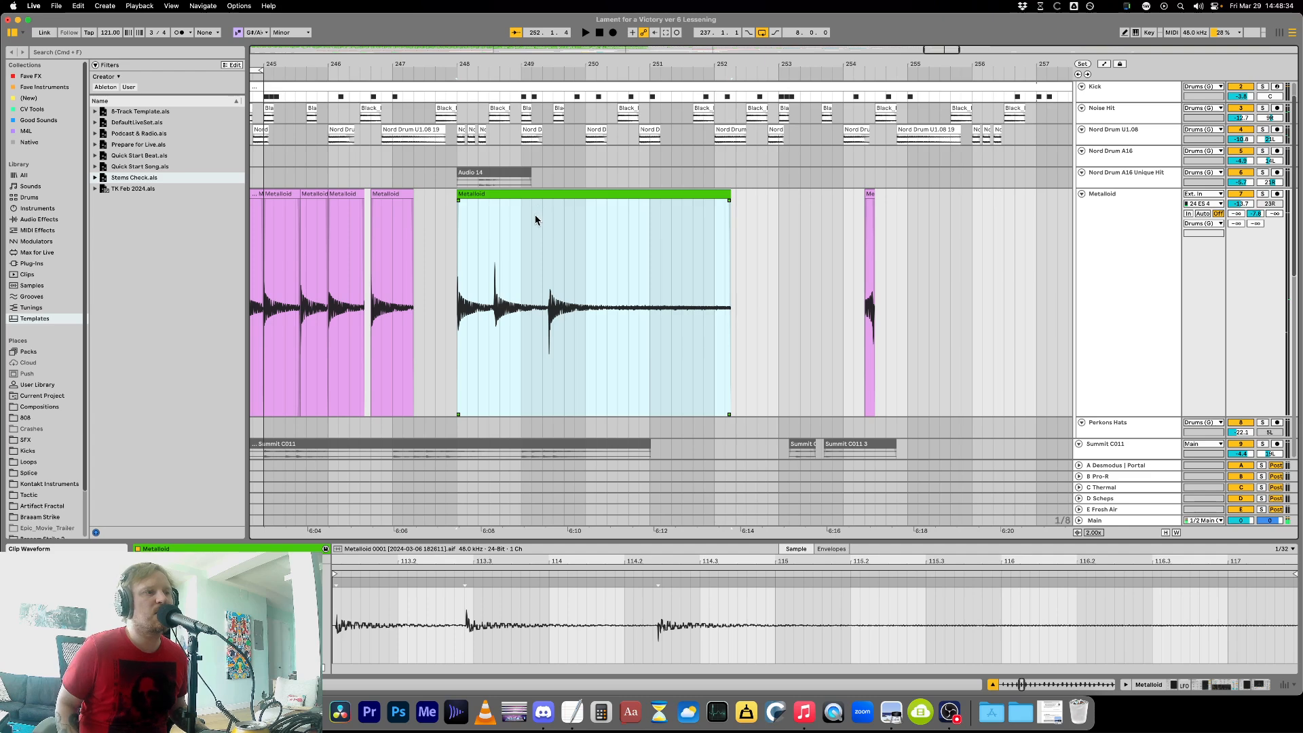
Split the green Metalloid clip just before its second hit, at about 248.2.4.
click(481, 311)
key(plus)
key(plus)
key(plus)
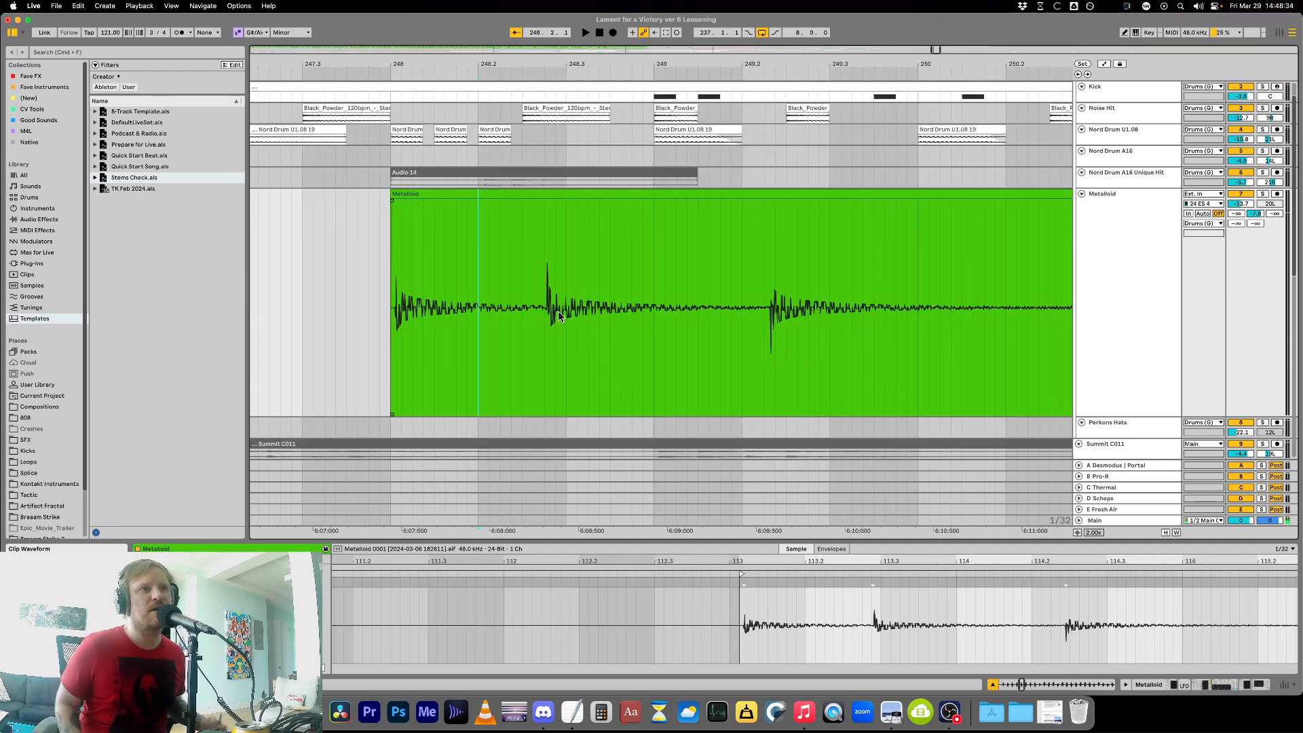
drag(535, 338, 546, 339)
key(plus)
key(plus)
key(plus)
key(plus)
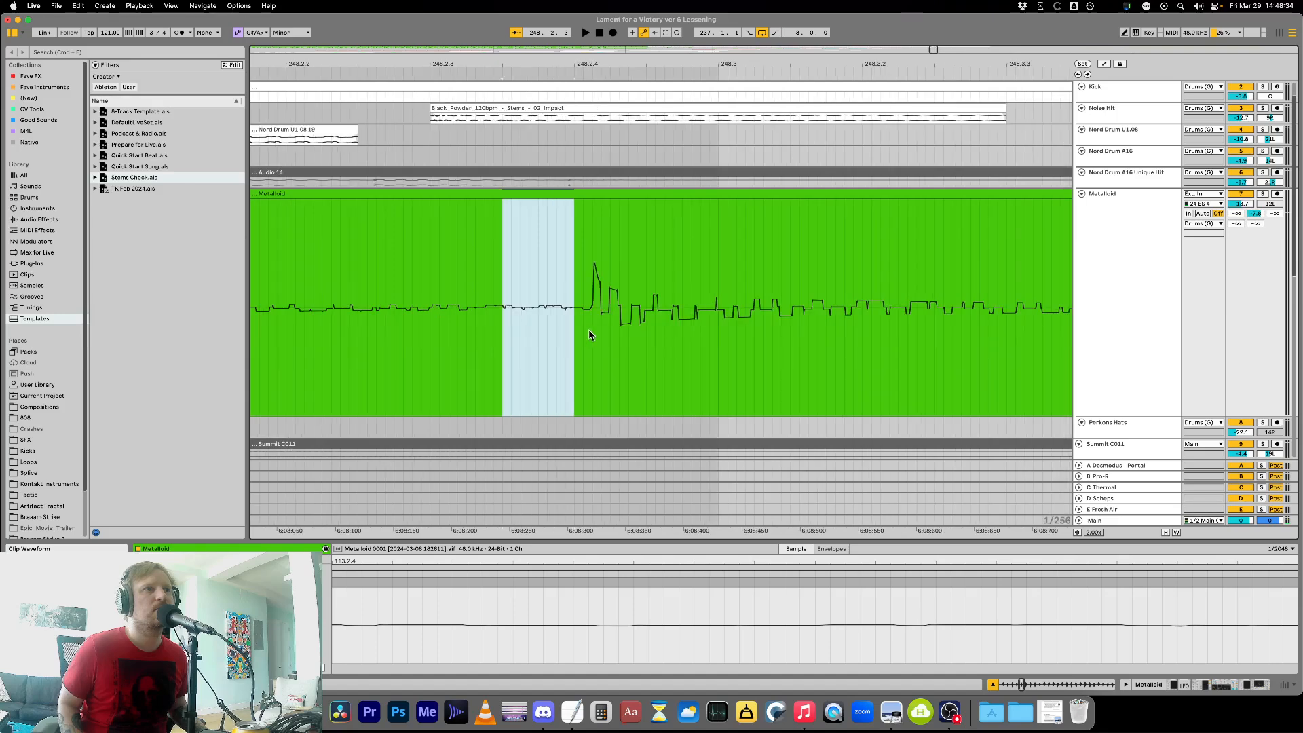
click(588, 337)
key(plus)
key(plus)
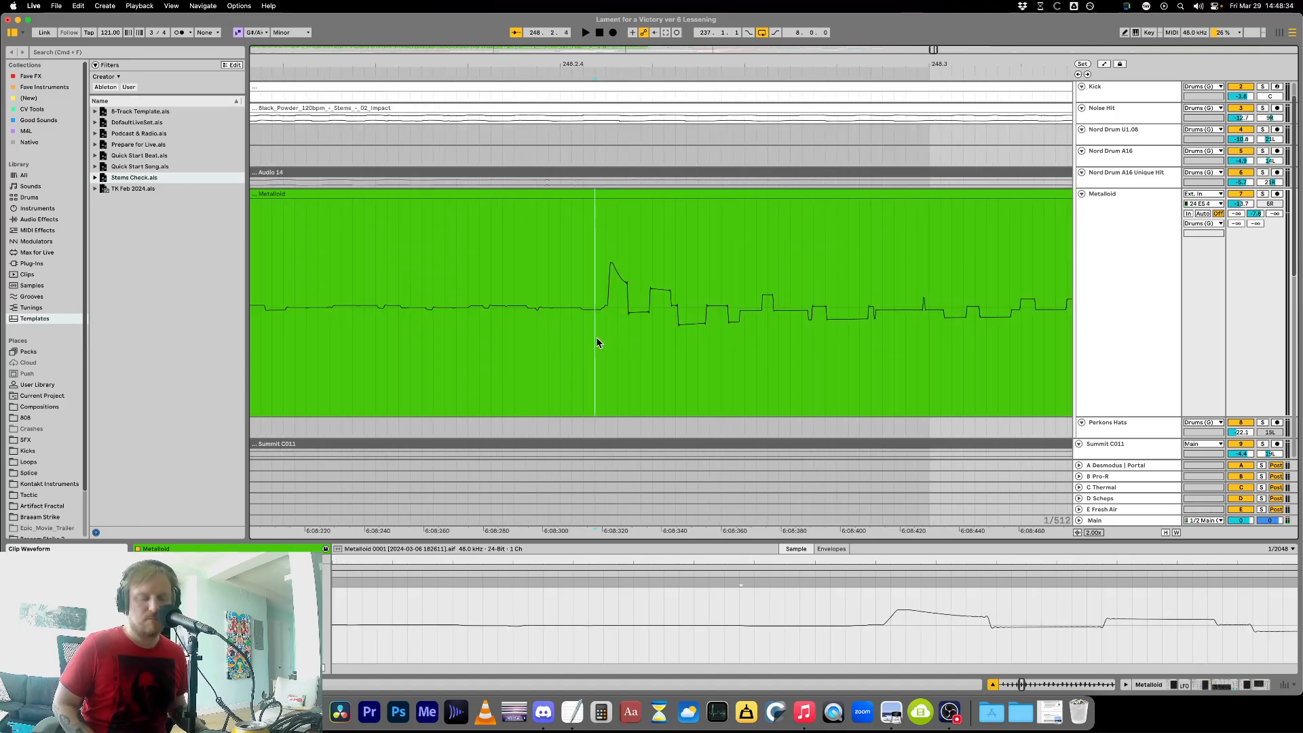
key(super+e)
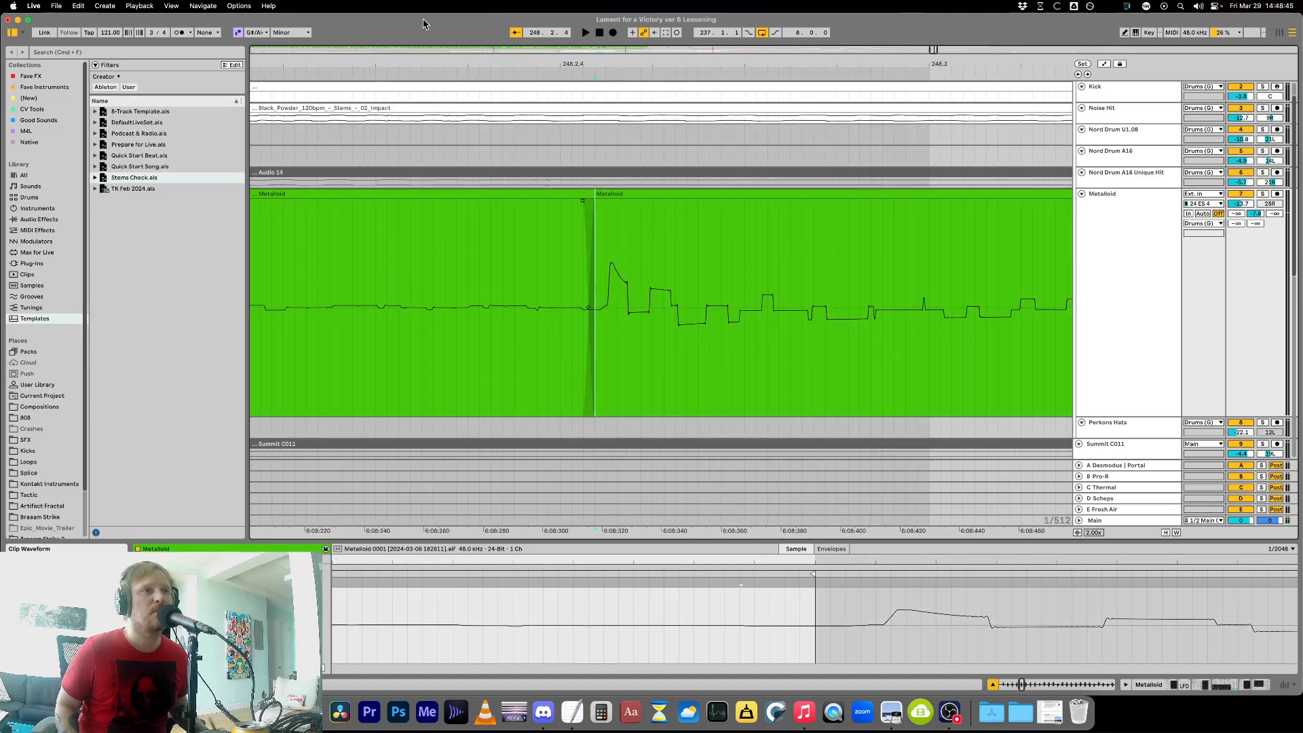
Move the slice holding the second and third hits about a 1/32 note later, leaving a small gap after the first hit.
key(minus)
key(minus)
key(minus)
key(minus)
key(minus)
key(minus)
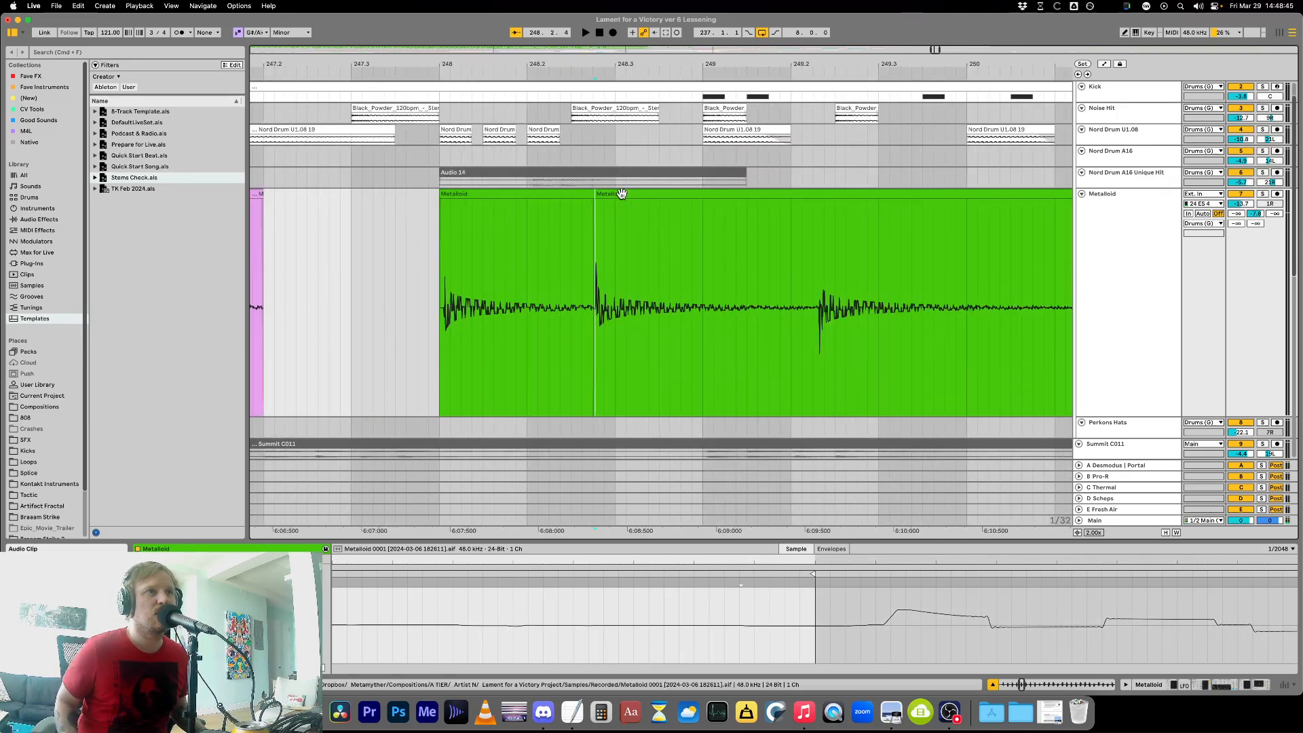
drag(621, 195, 633, 208)
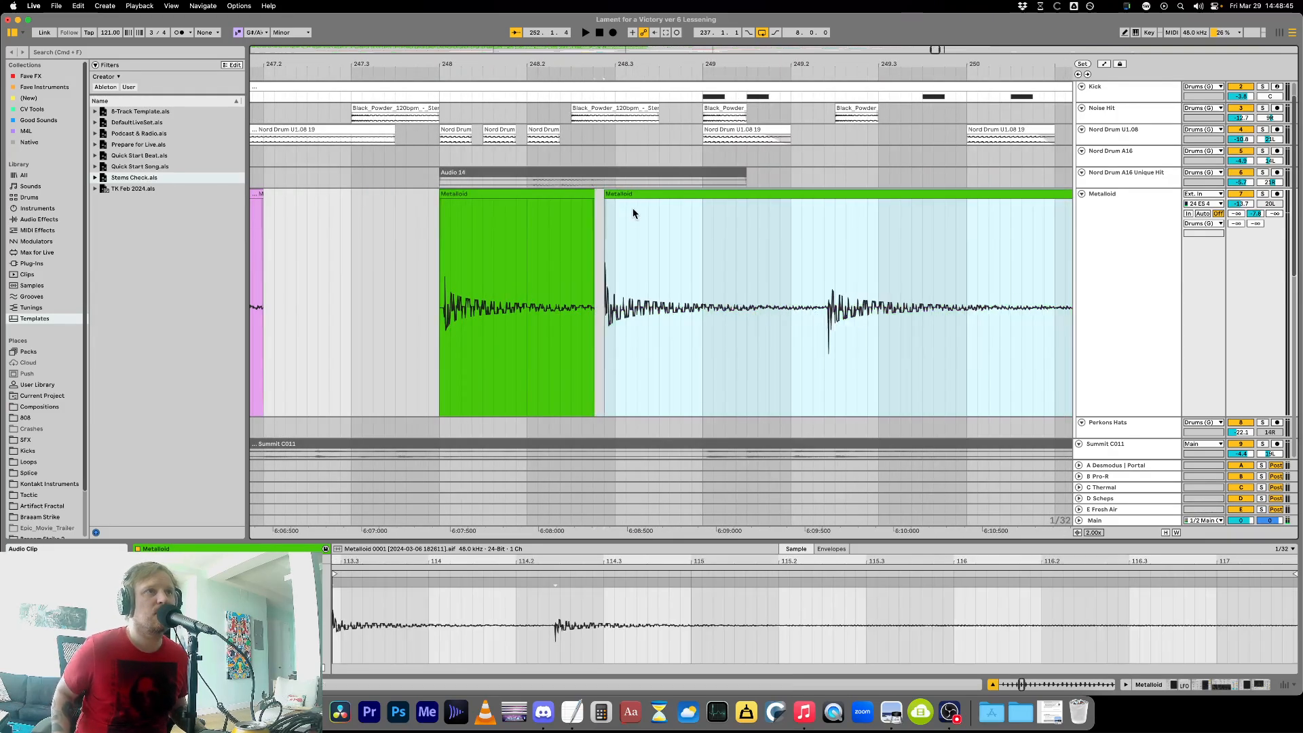
Nudge the slice holding the second and third Metalloid hits earlier so it starts at 248.2.
key(Left)
key(Left)
key(Left)
key(Left)
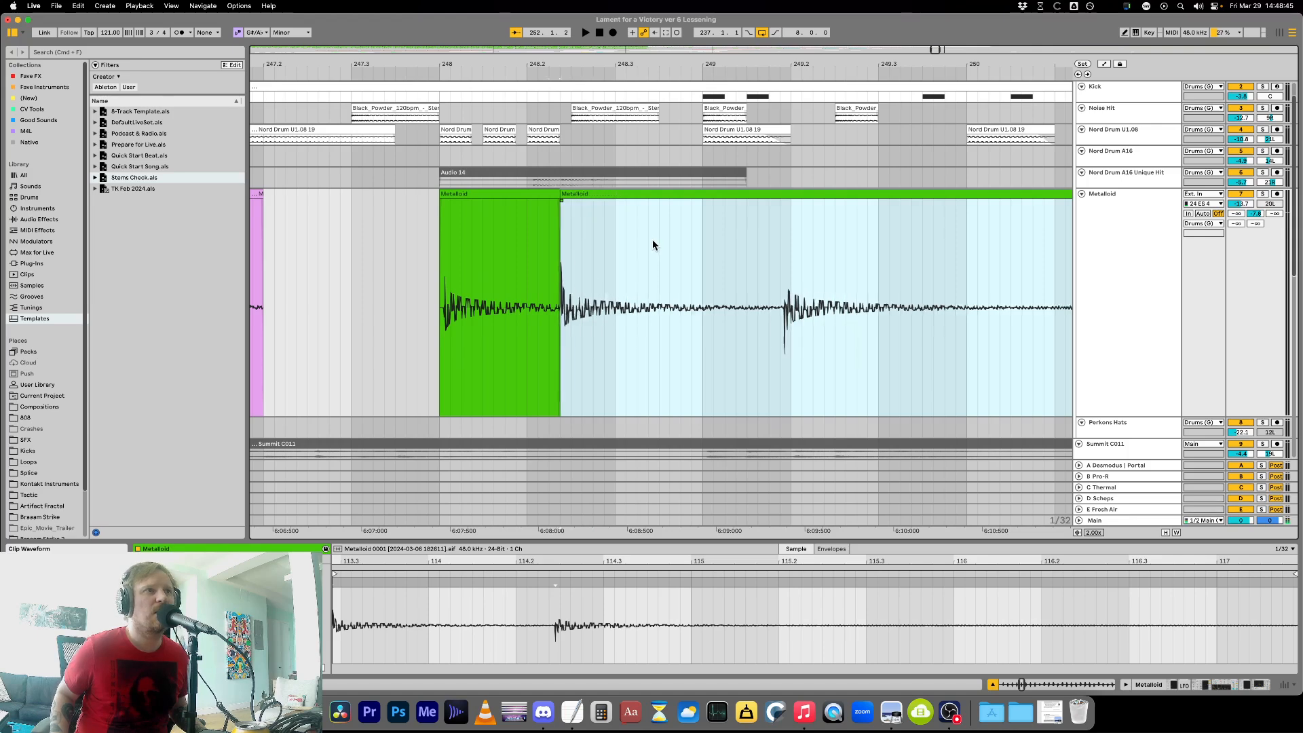
key(Left)
key(Left)
key(Left)
Split the green Metalloid clip just before its third hit, slightly after 249.1.3.
click(744, 351)
key(plus)
key(plus)
key(plus)
key(plus)
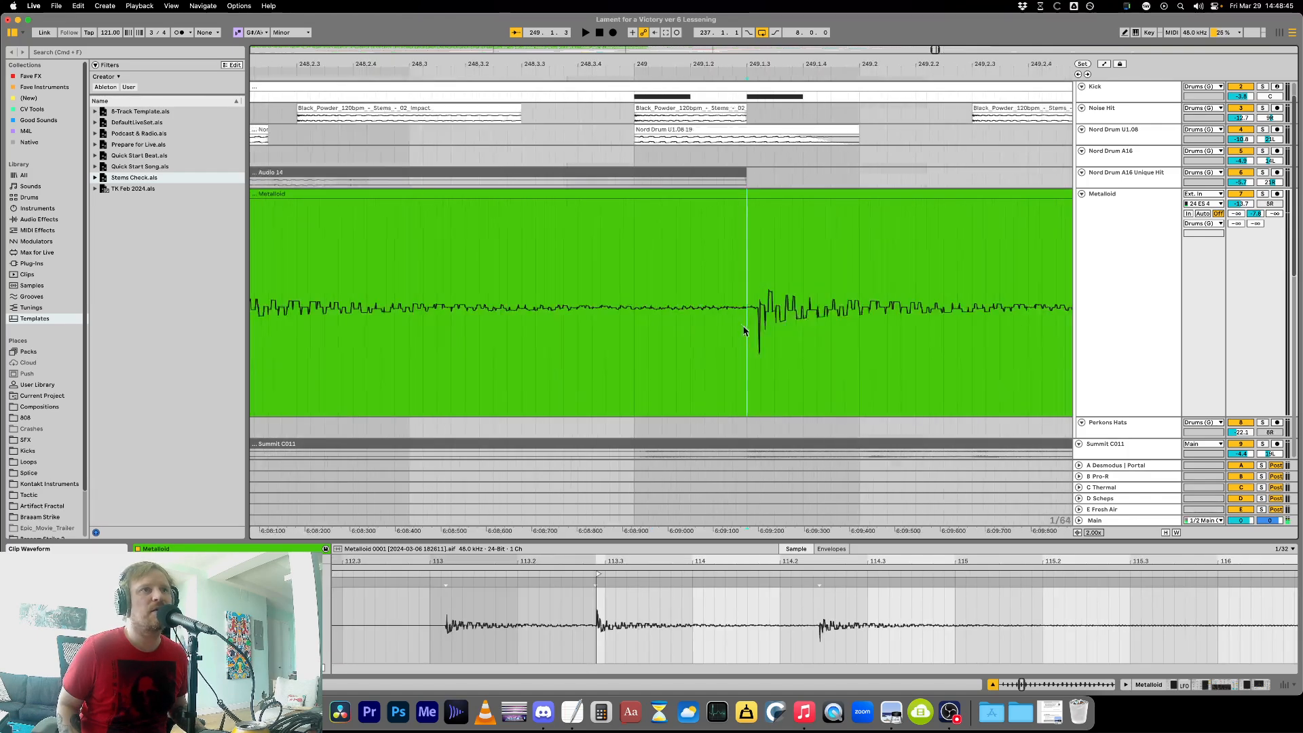
click(771, 359)
key(super+e)
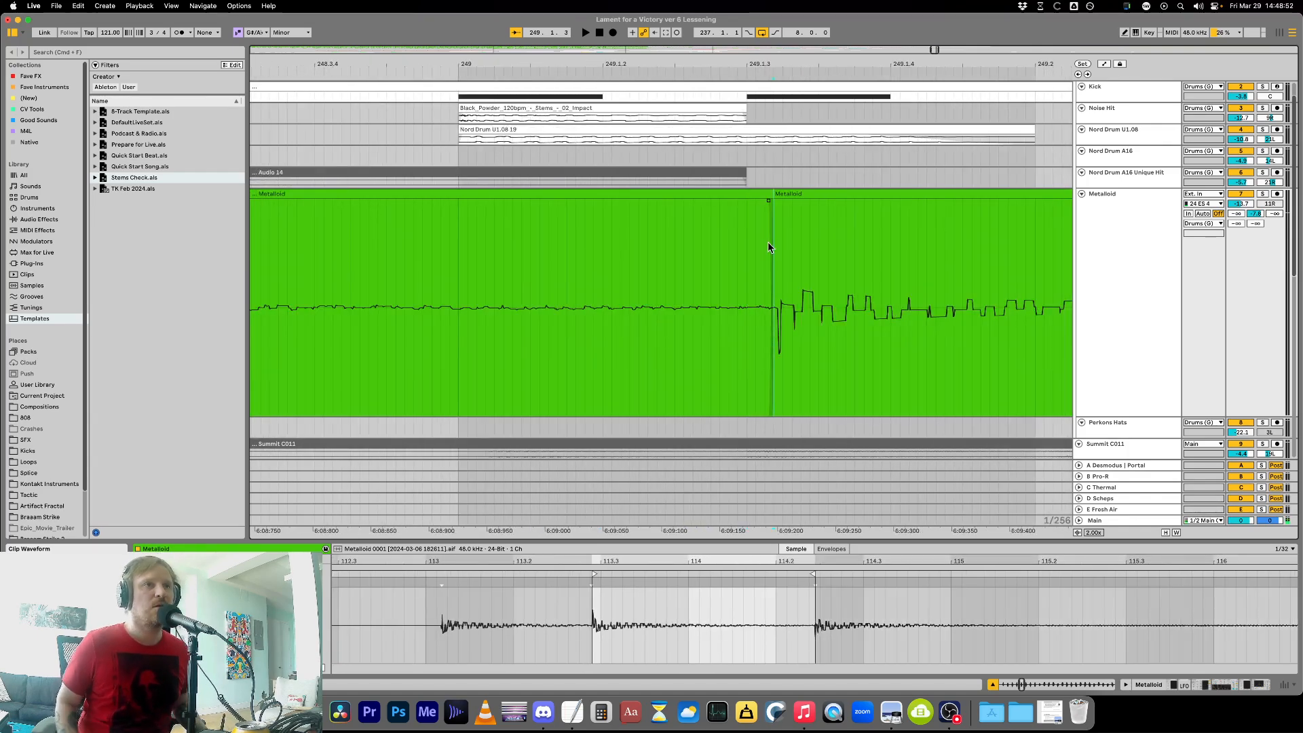
Move the slice with the third Metalloid hit earlier so it starts at bar 249.
key(minus)
key(minus)
key(minus)
key(minus)
mouse_move(810, 195)
mouse_down()
mouse_move(772, 201)
mouse_move(779, 211)
mouse_up()
click(450, 267)
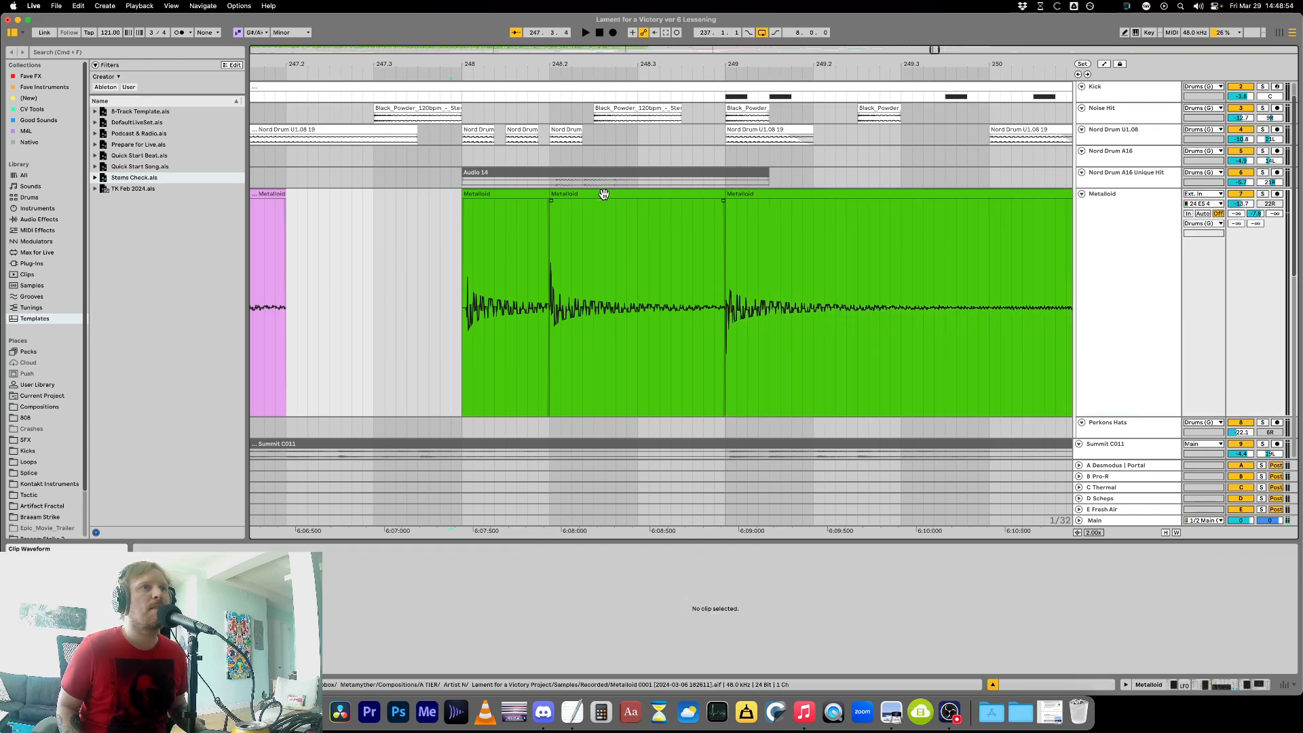
Audition the three realigned Metalloid hits with the drums from just before bar 248, checking the second slice.
click(604, 195)
click(258, 628)
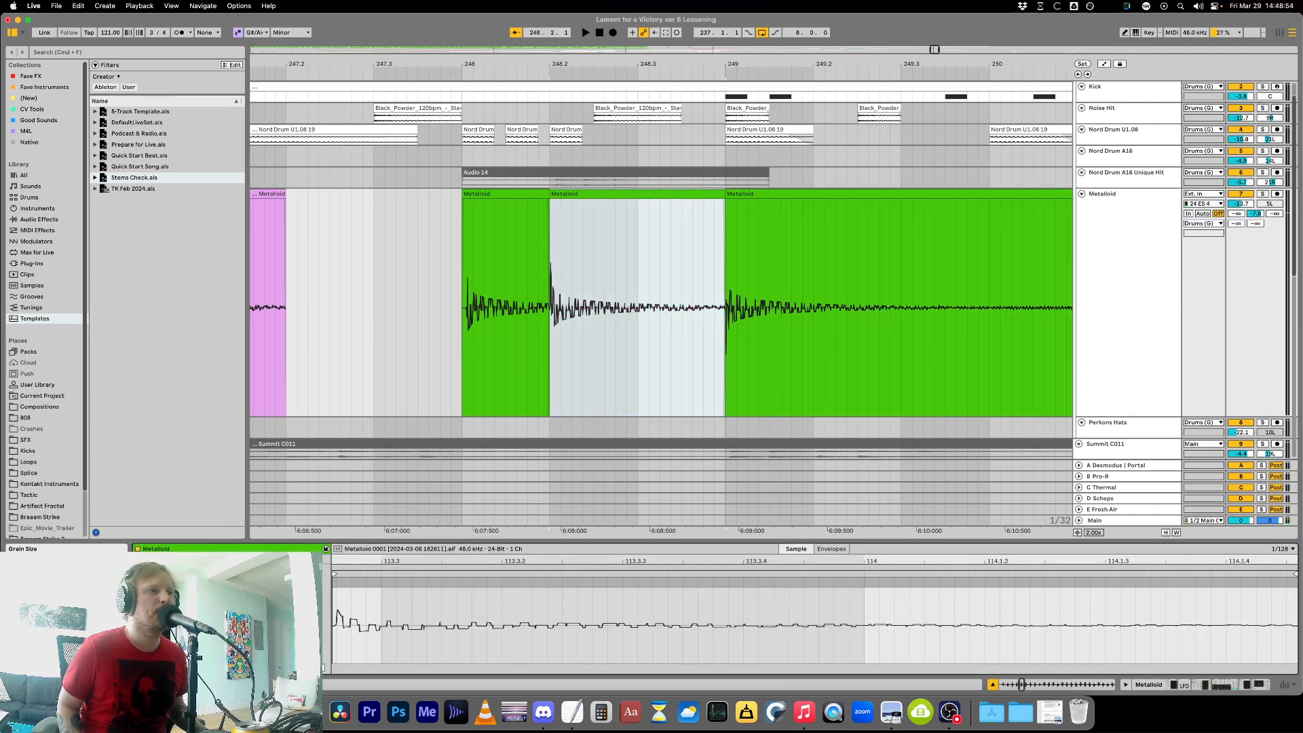
click(423, 345)
key(space)
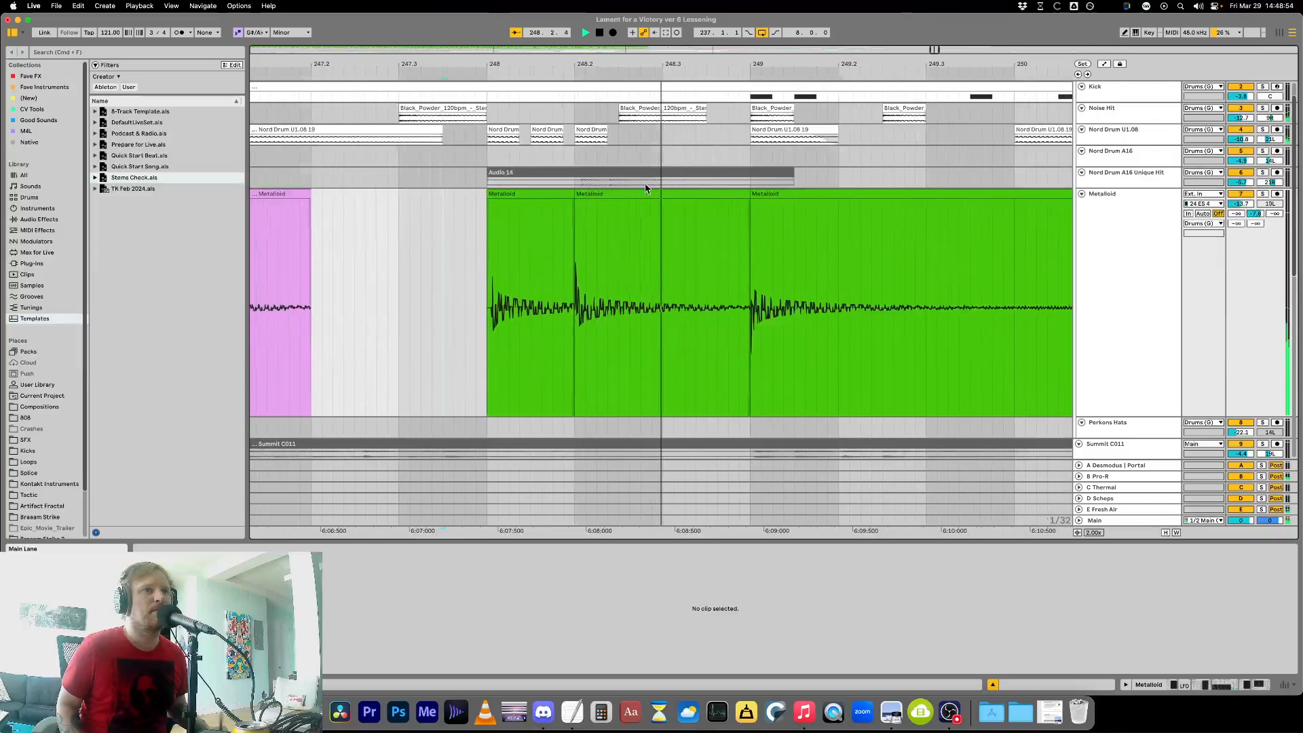
key(space)
click(621, 194)
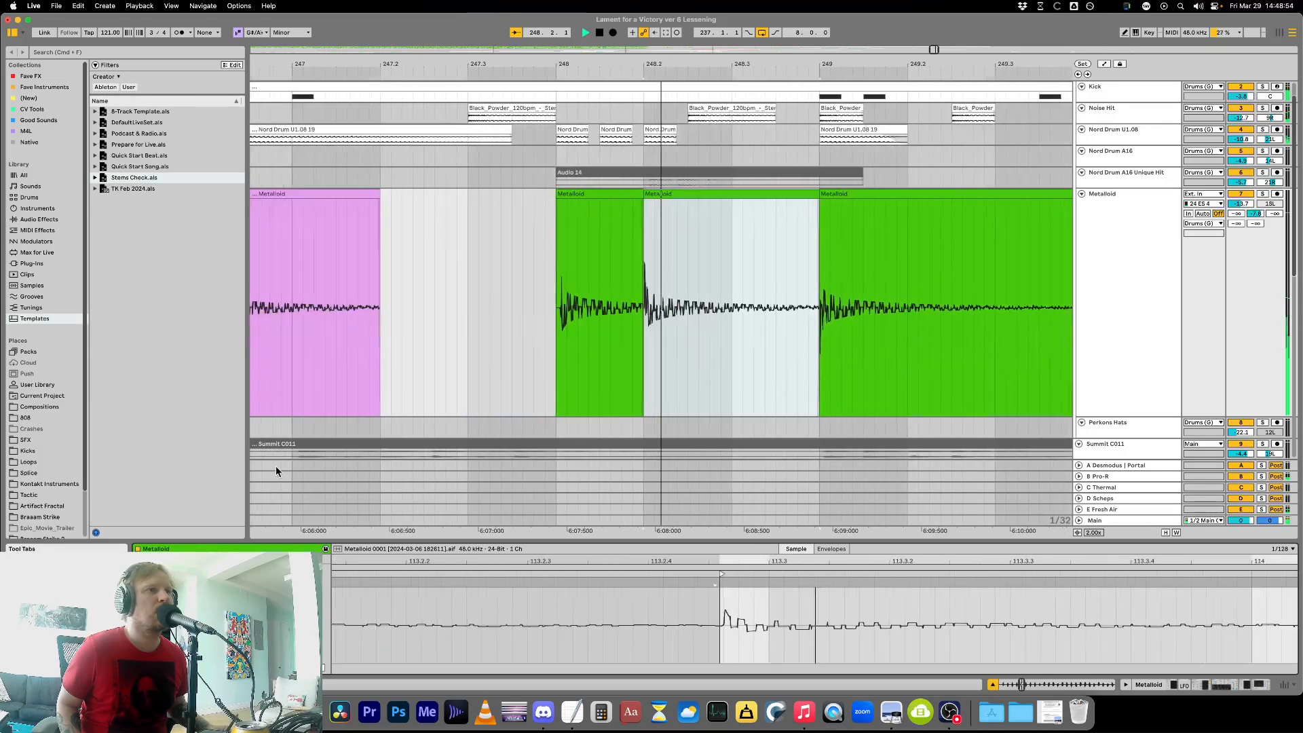
click(396, 313)
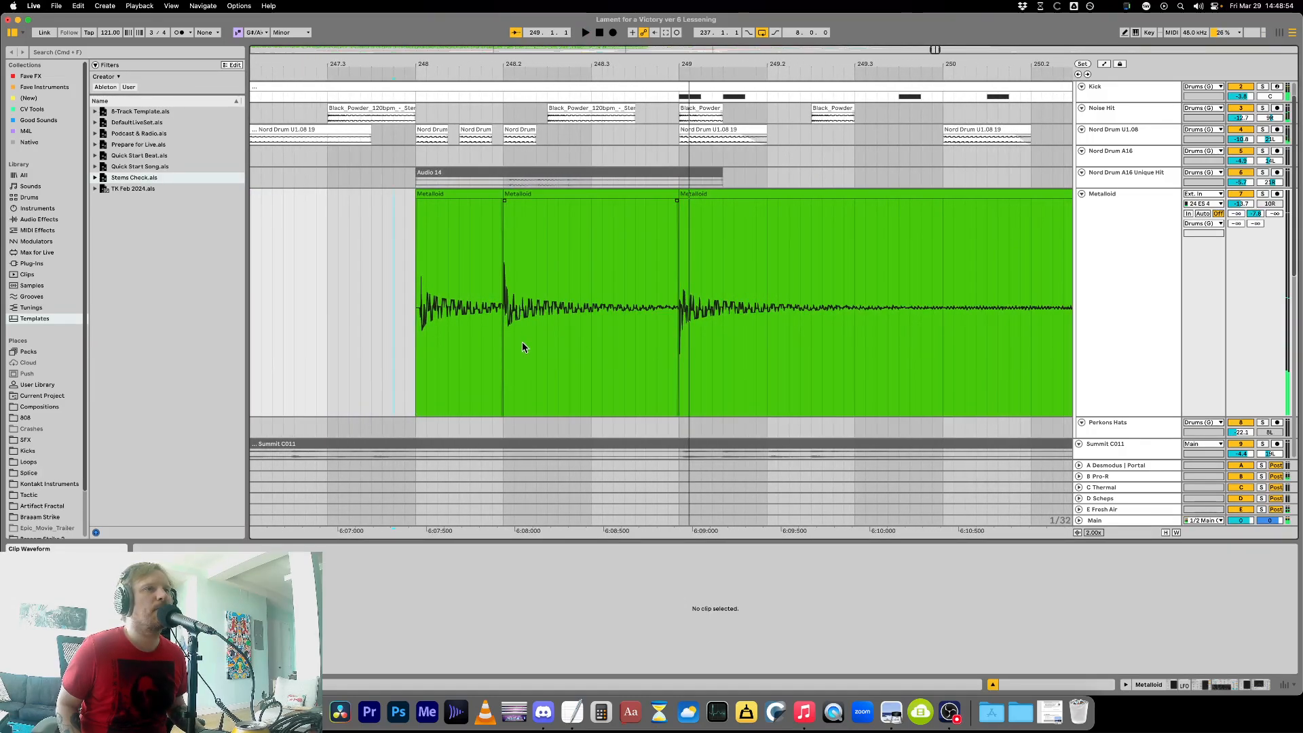
click(570, 182)
click(575, 197)
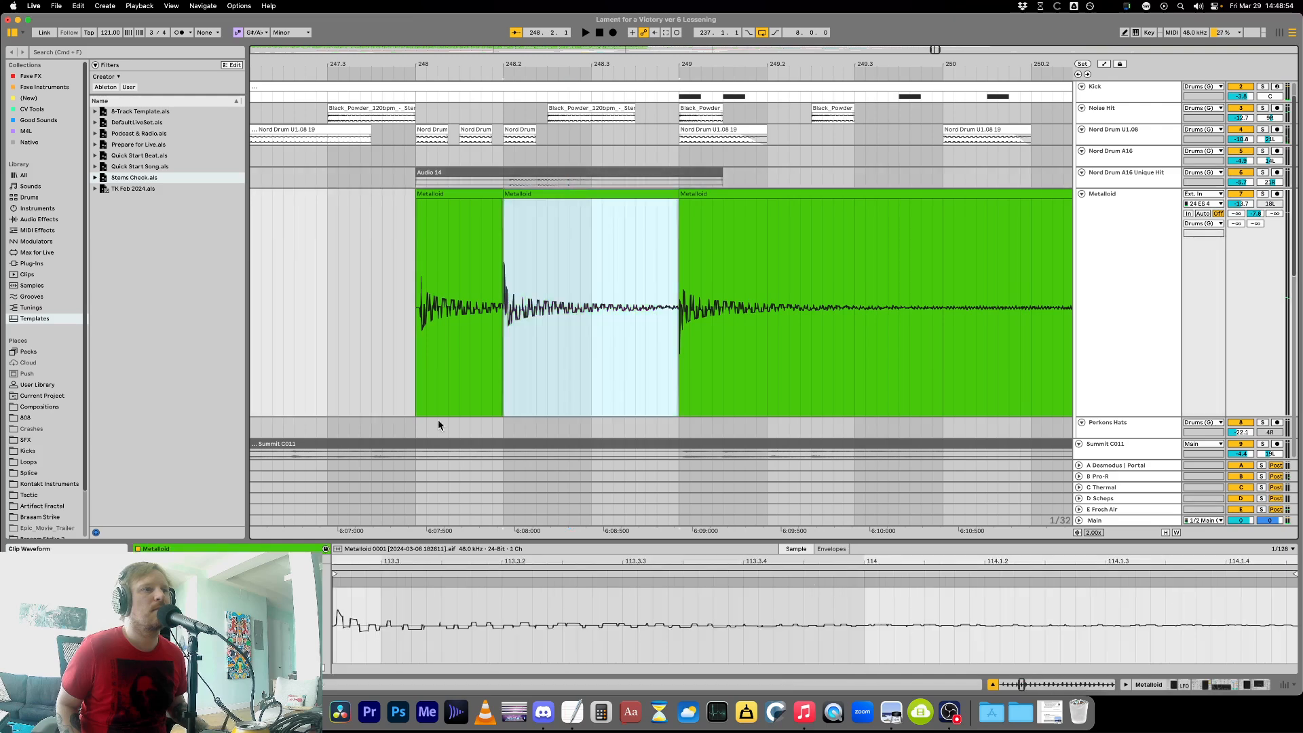
click(271, 611)
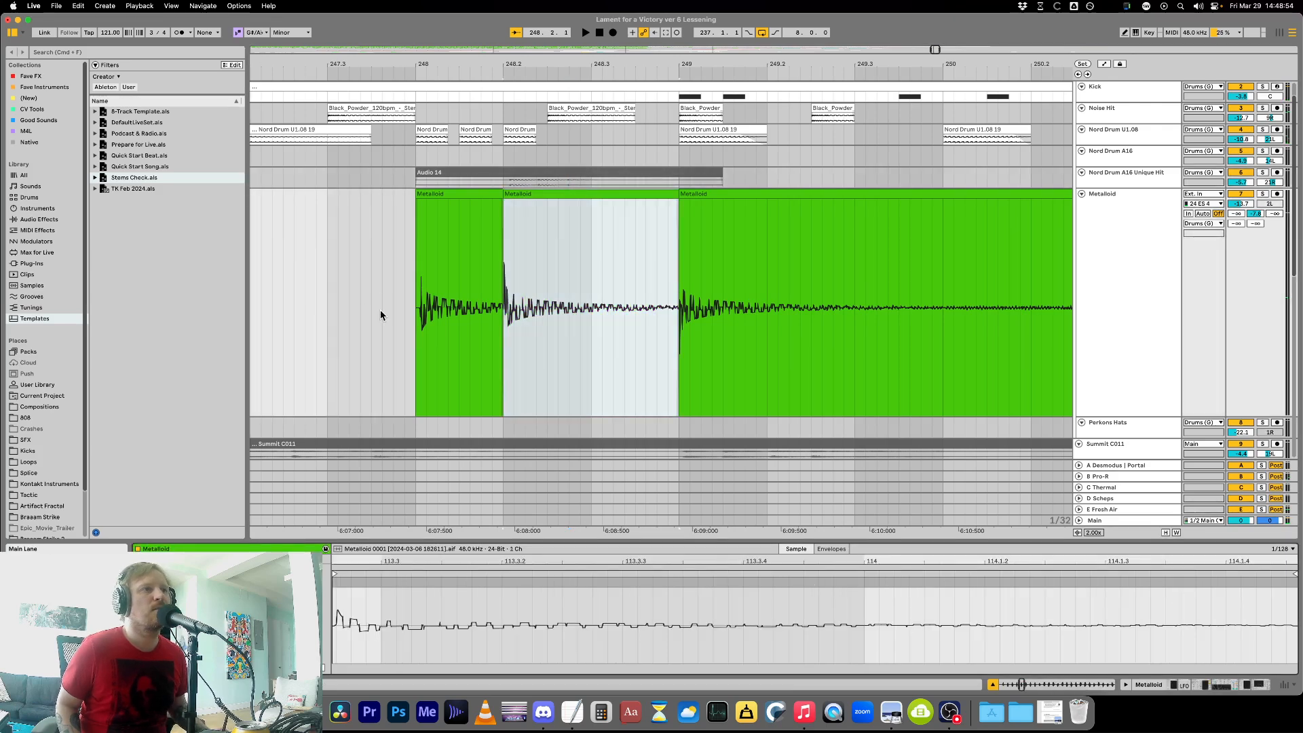
click(380, 315)
key(space)
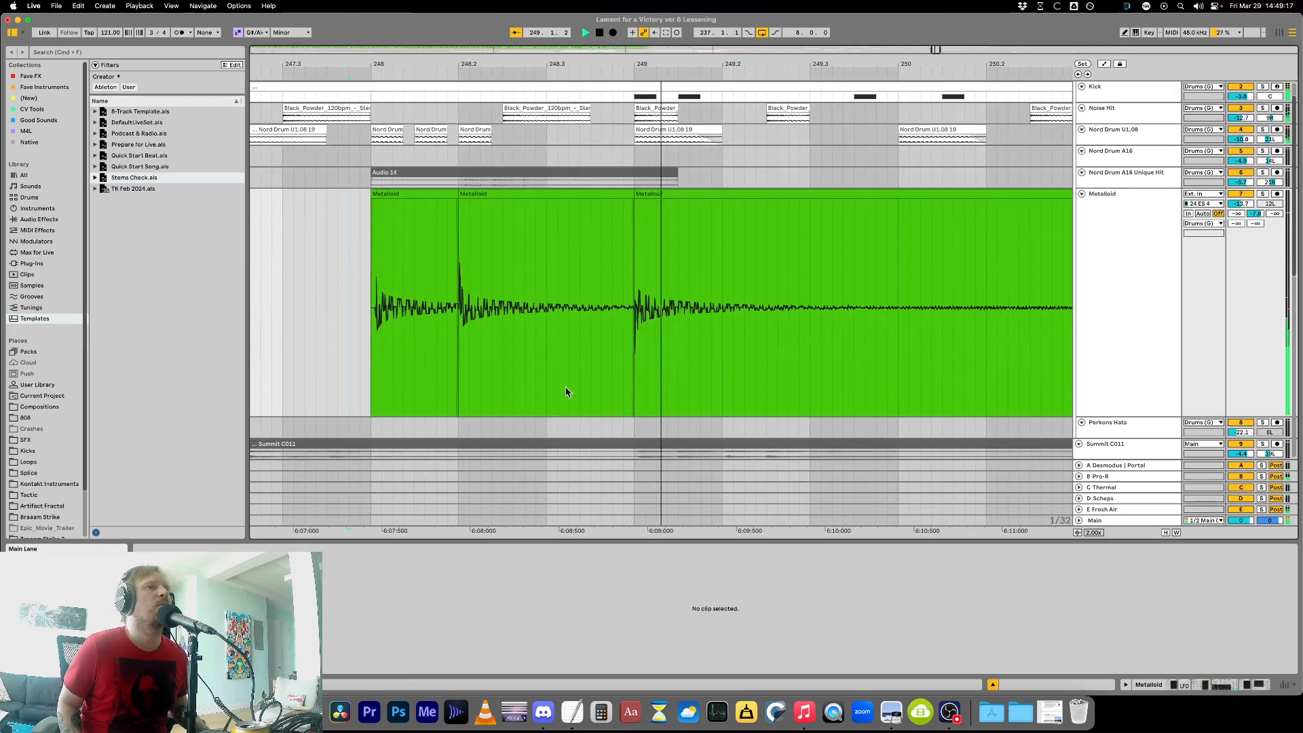
Show the third Metalloid slice's Transposition envelope in an enlarged clip view.
key(minus)
click(565, 193)
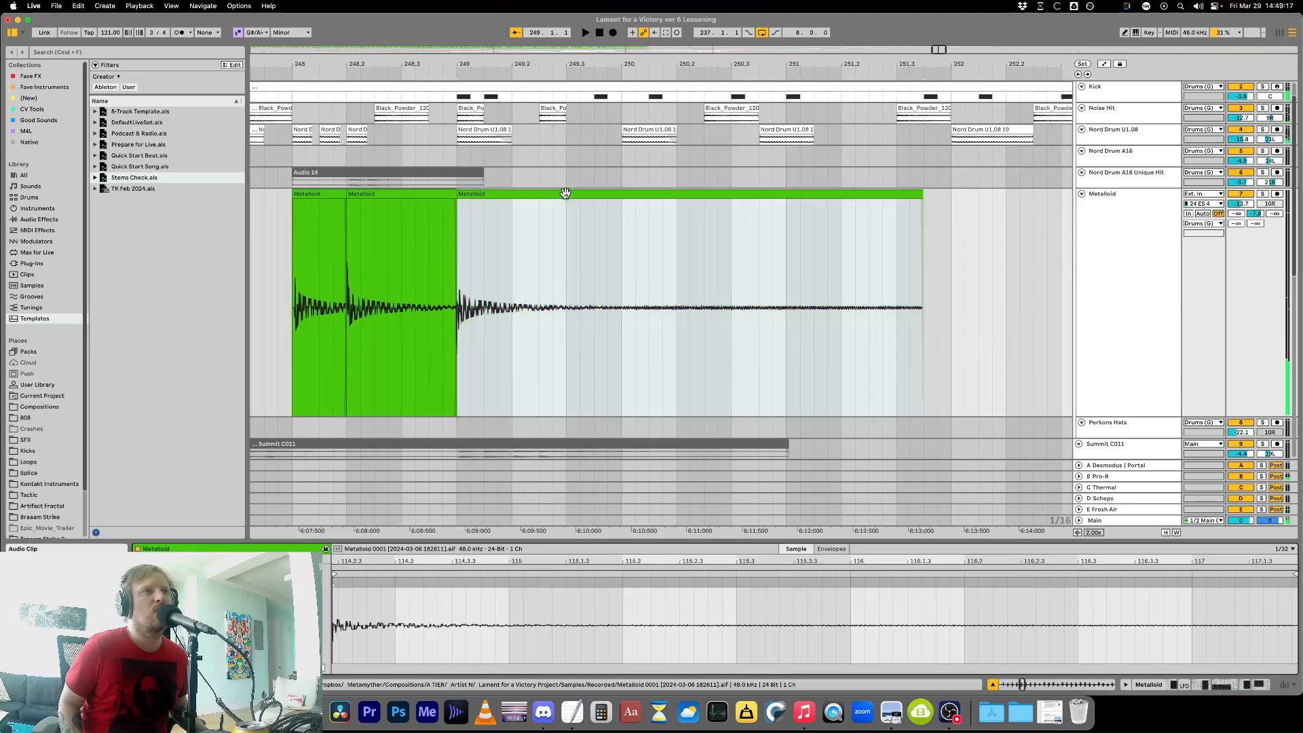
click(837, 550)
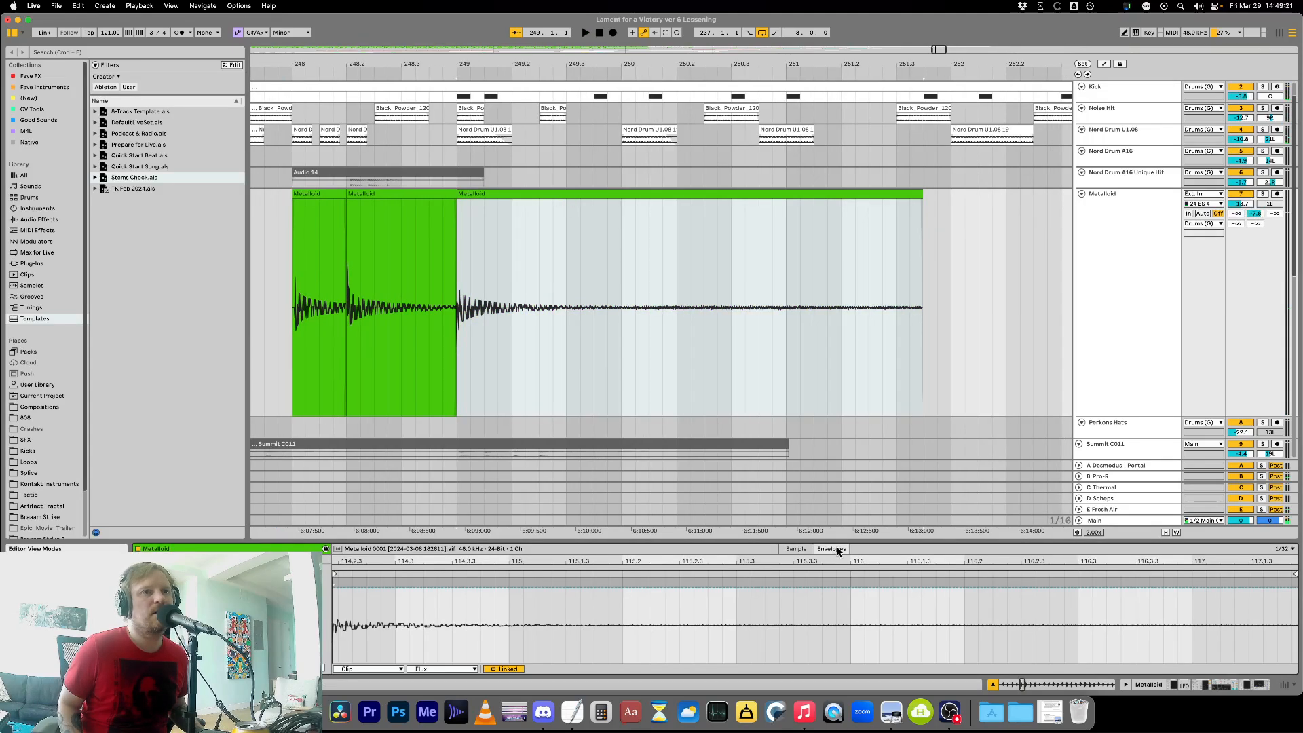
drag(831, 541, 831, 378)
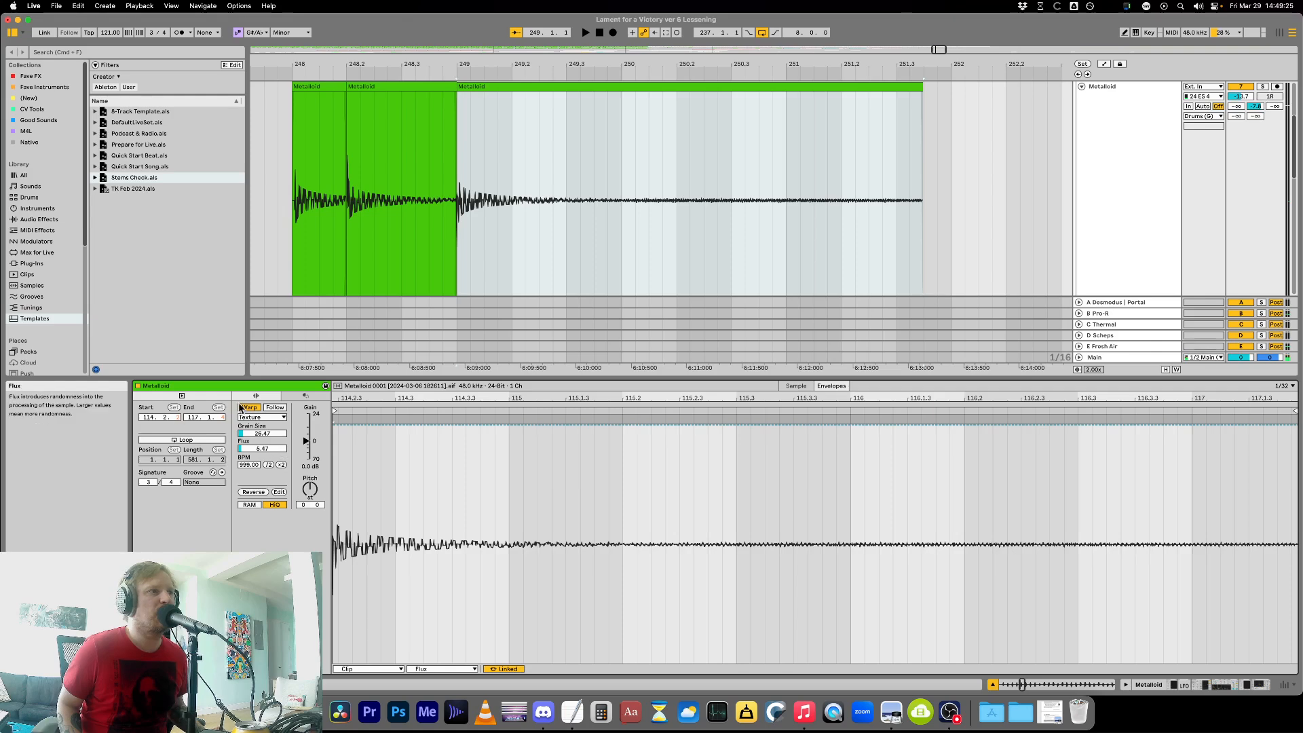
click(436, 669)
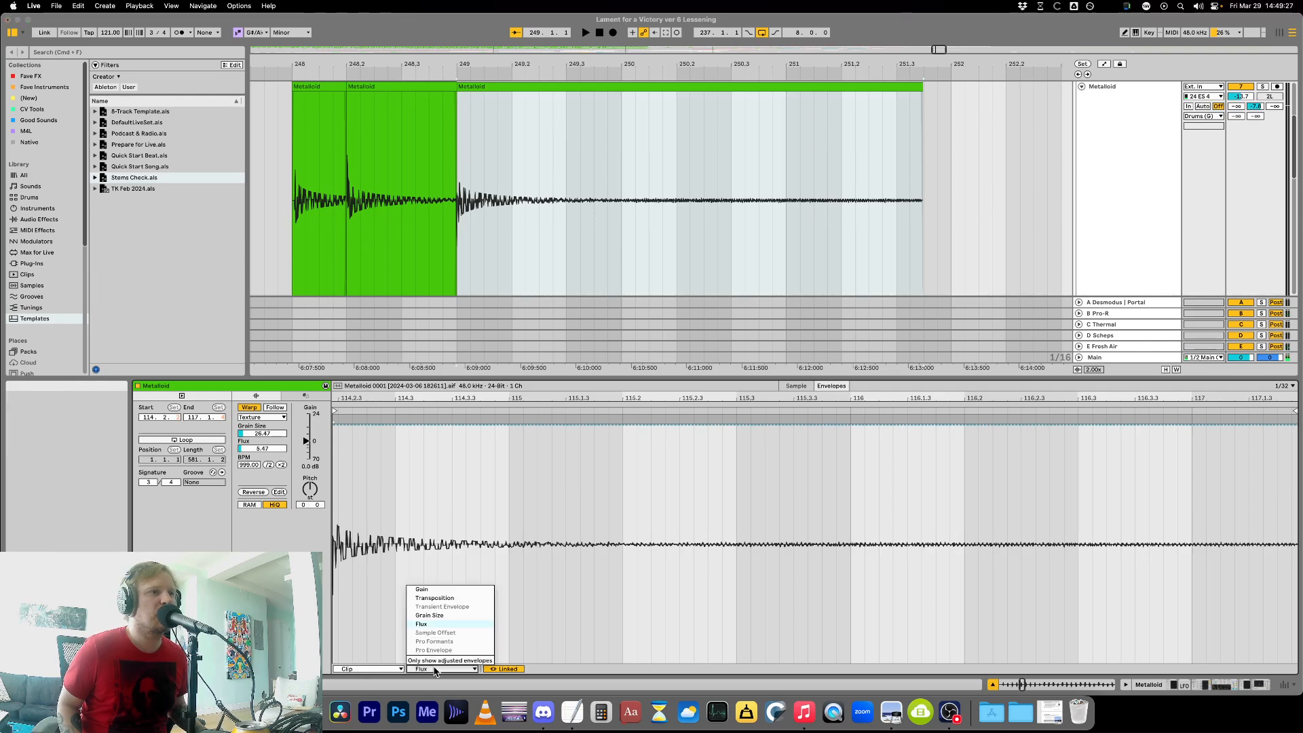
click(434, 598)
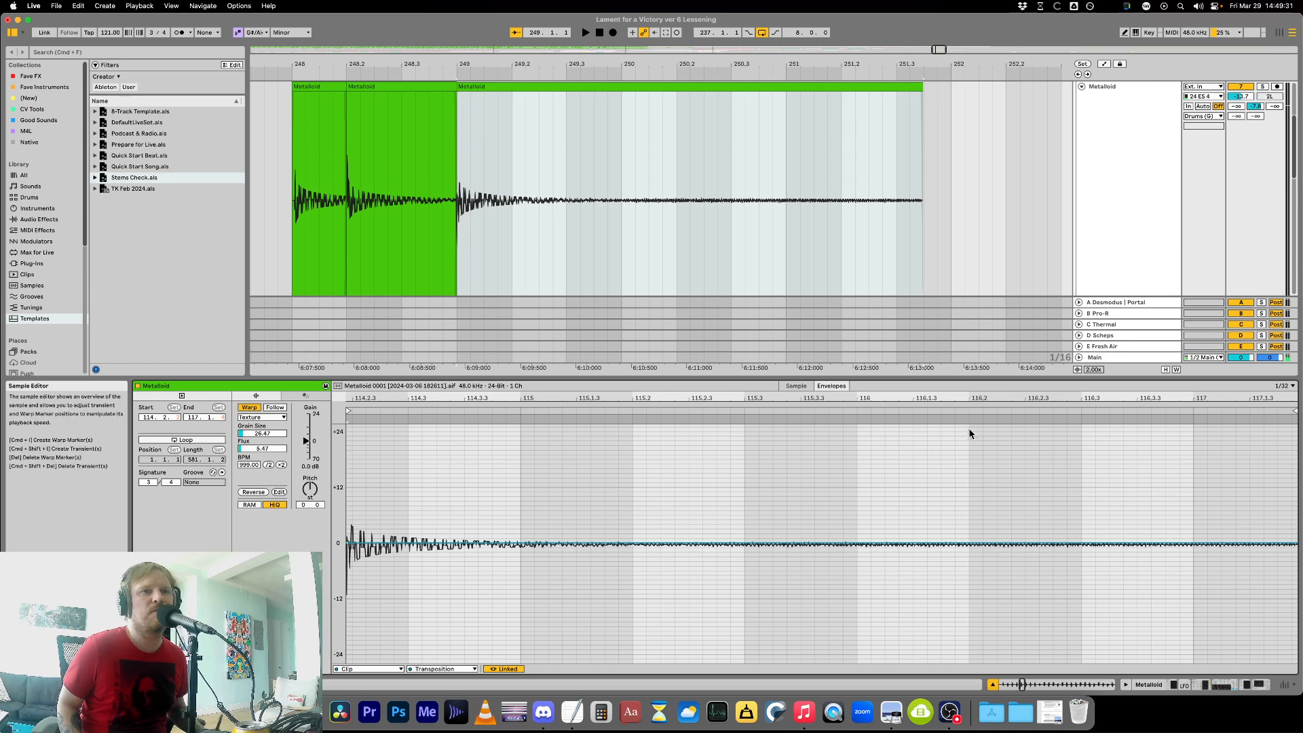
Ramp the third slice's transposition envelope down to -12 st at about 116.2 and audition the phrase from bar 248.
drag(967, 543, 961, 596)
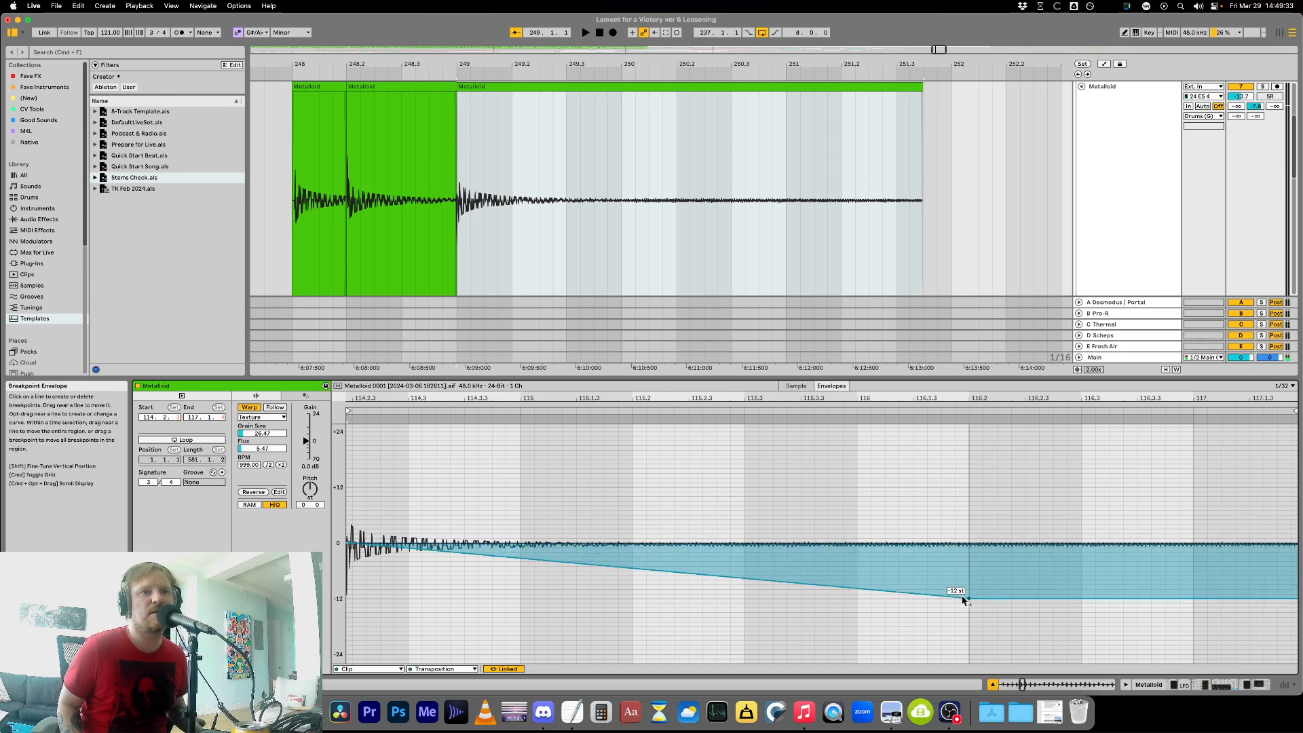
click(288, 185)
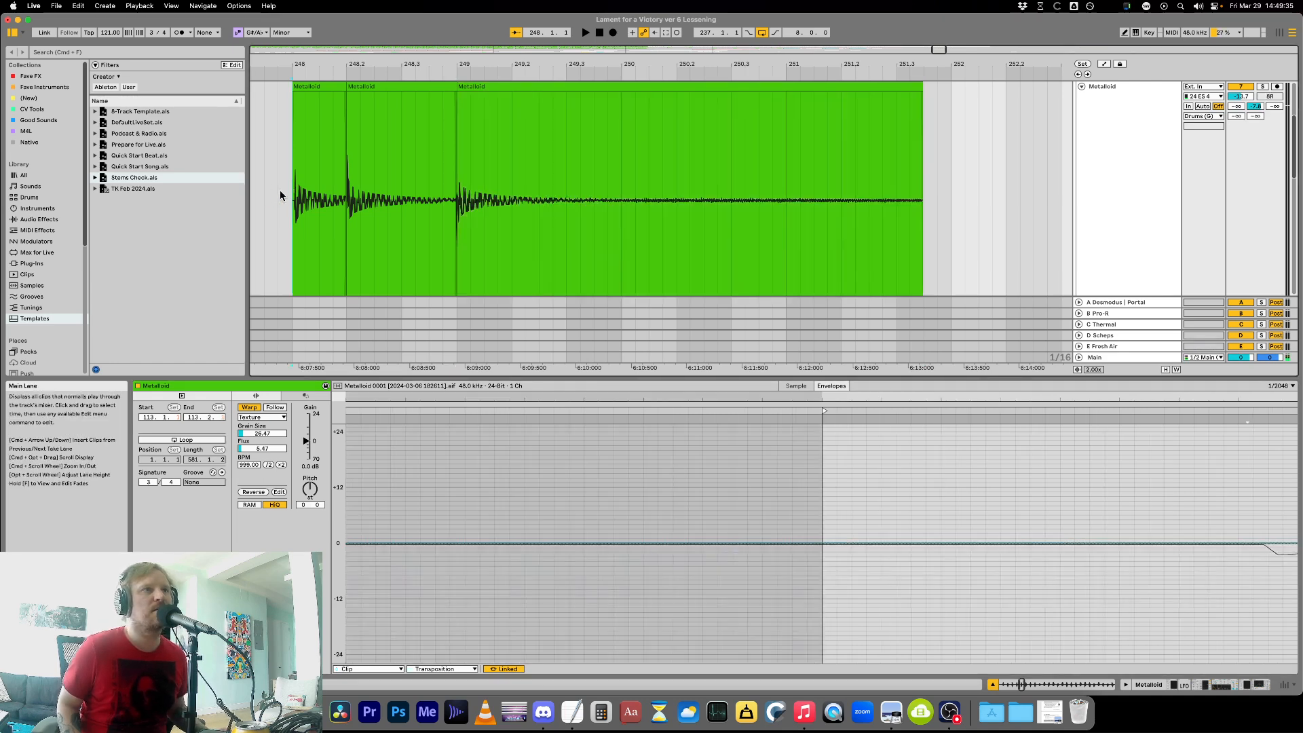
key(space)
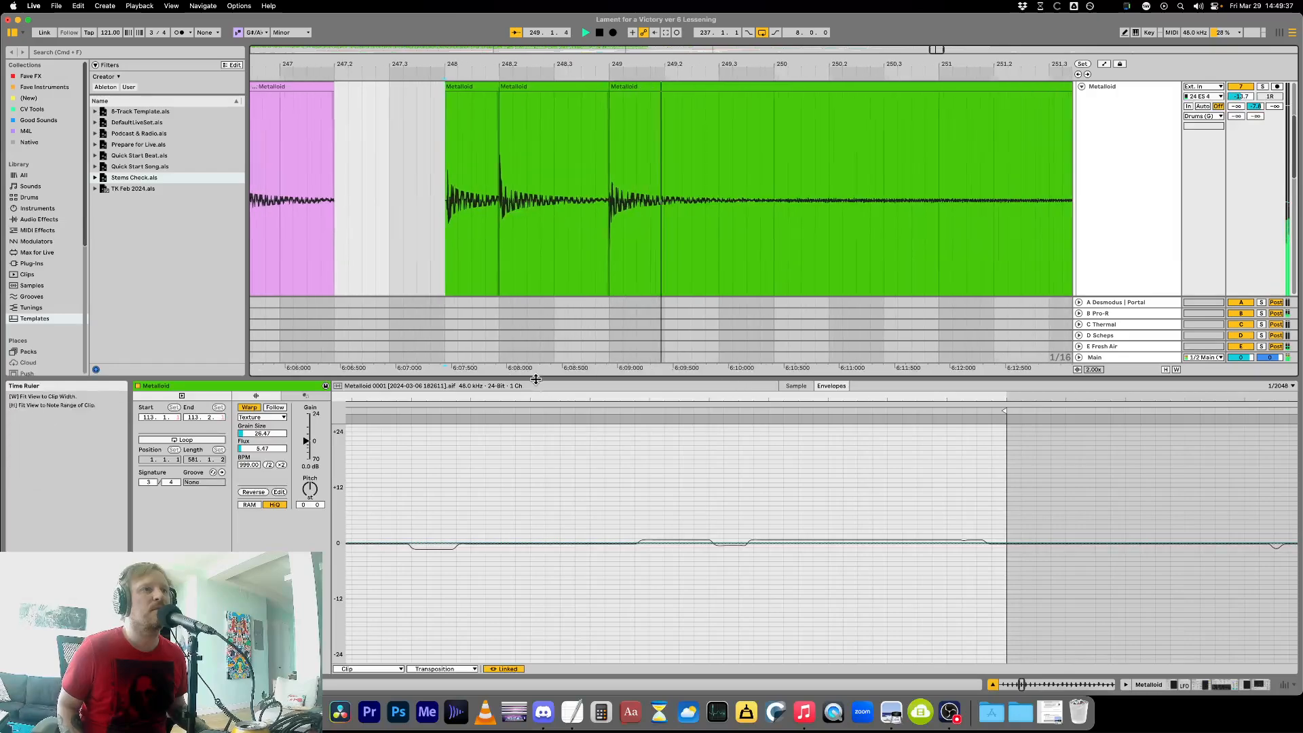
mouse_move(578, 385)
mouse_down()
mouse_move(579, 285)
mouse_move(563, 377)
mouse_up()
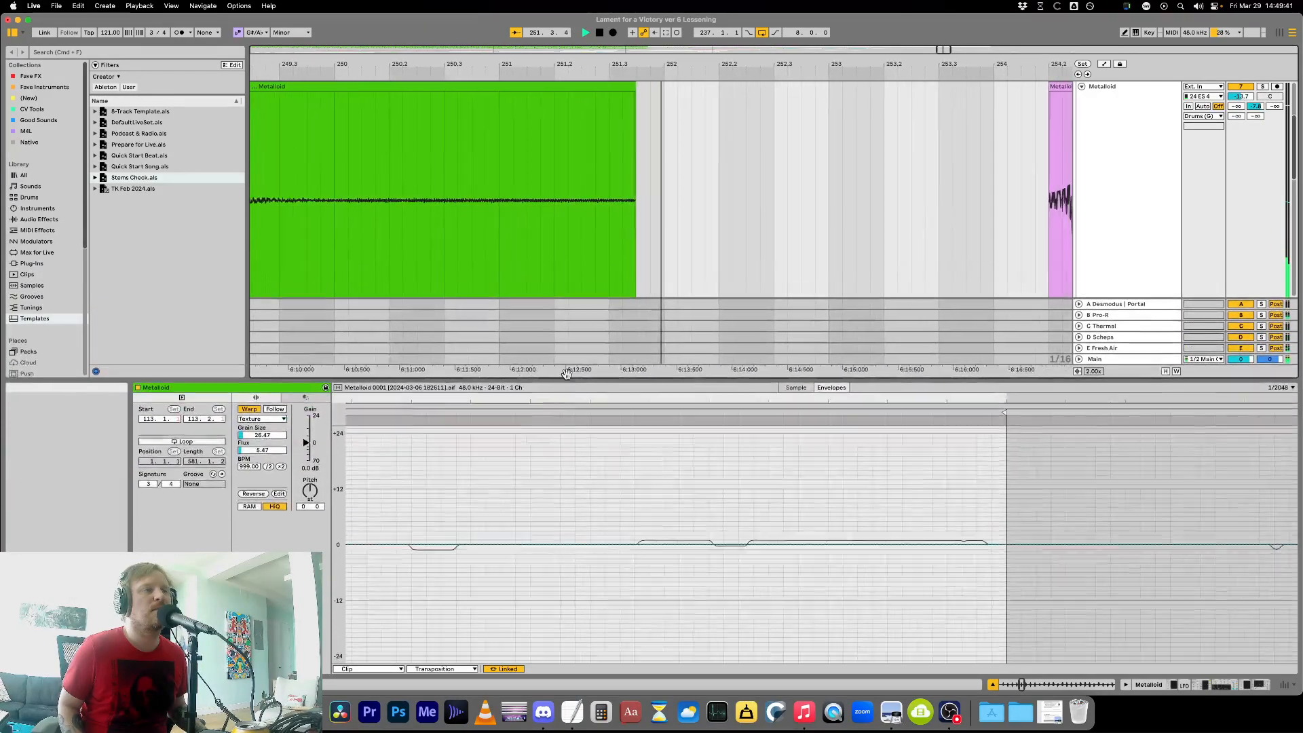
Raise the end of the third slice's transposition ramp to about -5 st.
click(459, 87)
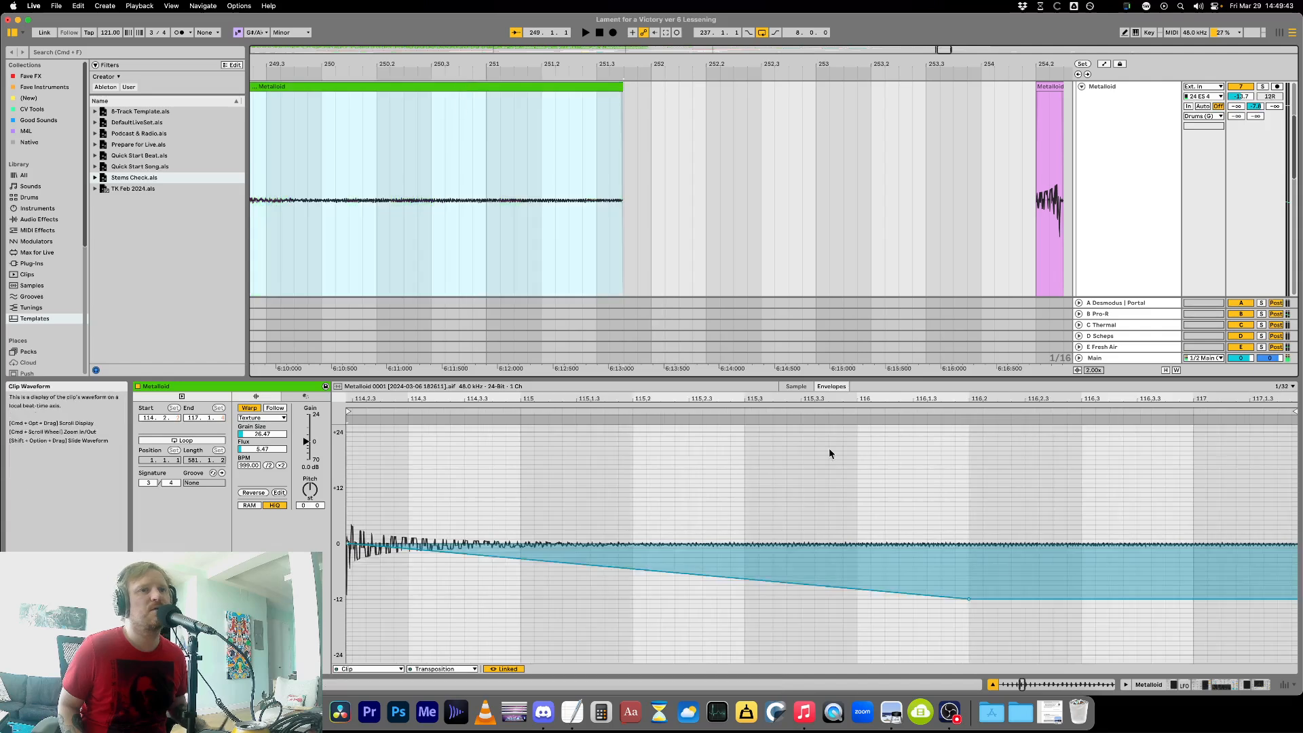
drag(968, 597, 967, 565)
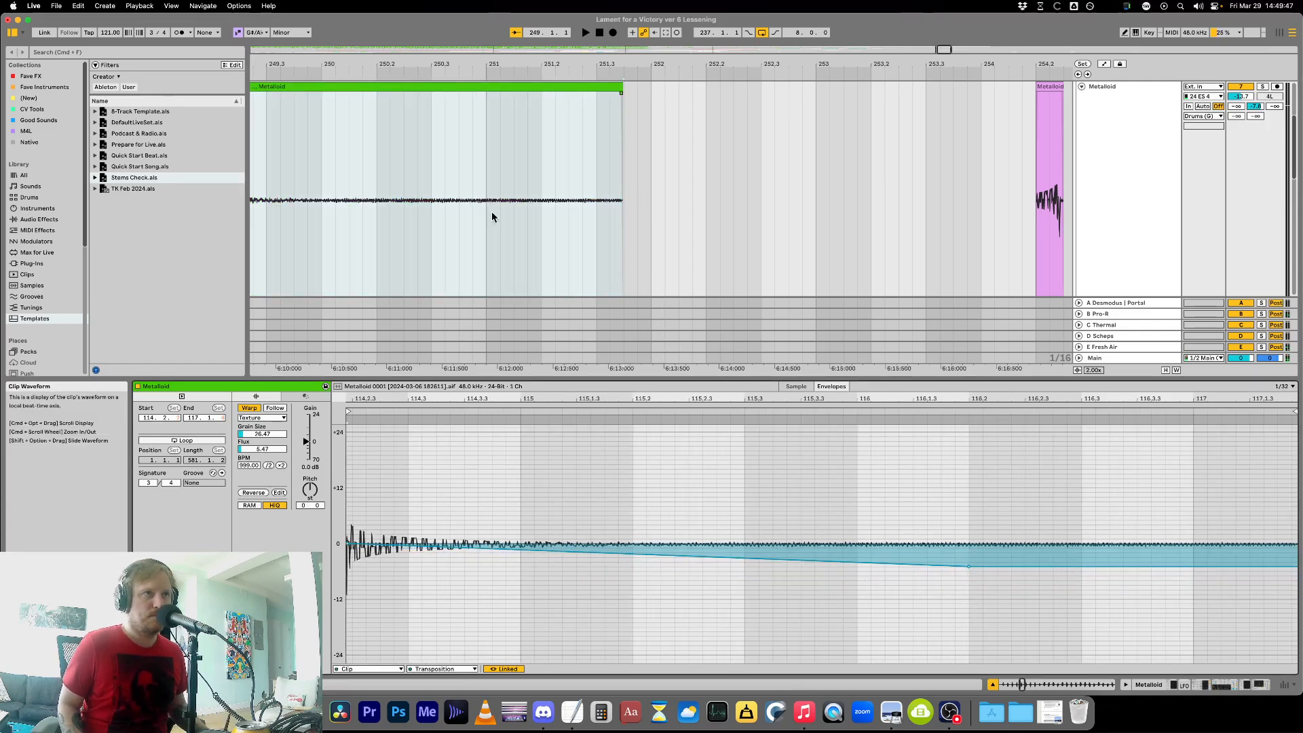
Recolour the three green Metalloid clips between bars 248 and 252 white.
scroll(492, 211, down, 5)
drag(593, 168, 366, 172)
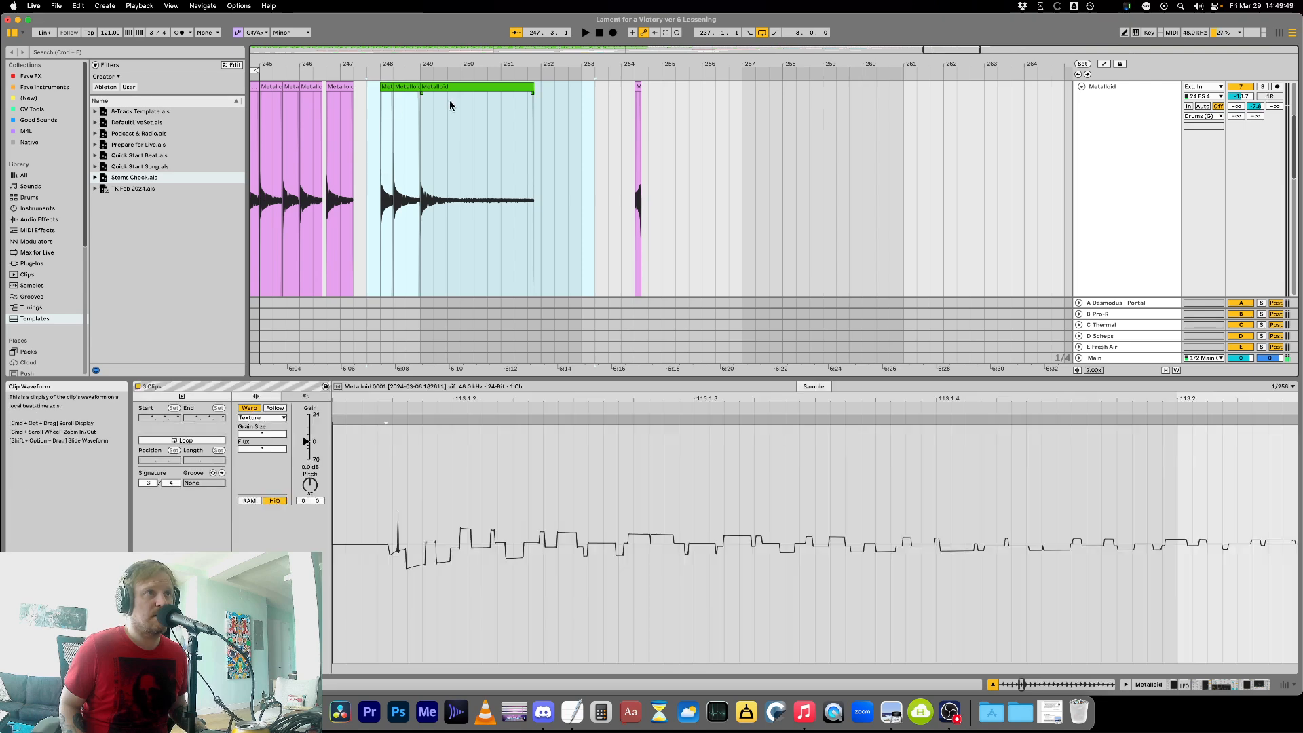
right_click(444, 87)
click(581, 283)
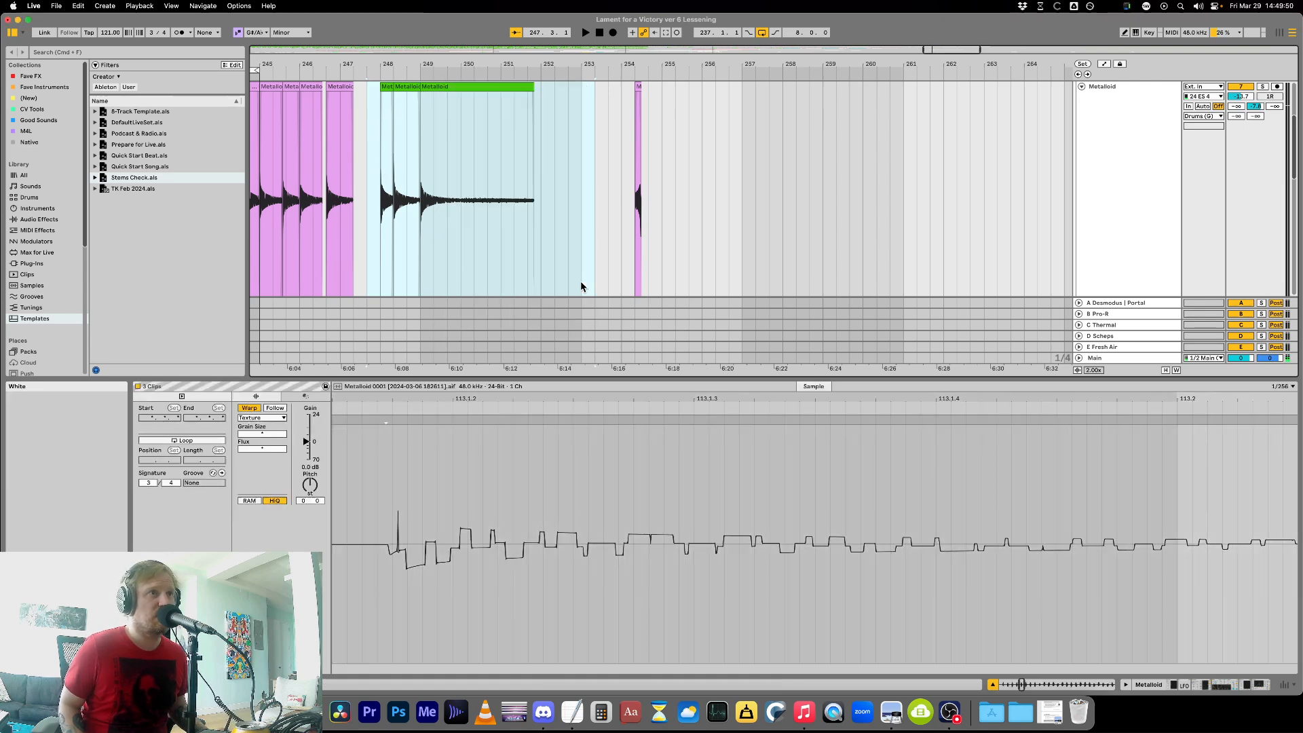
Audition the white Metalloid phrase and trim the tail of its last clip so it ends at bar 251.
click(397, 69)
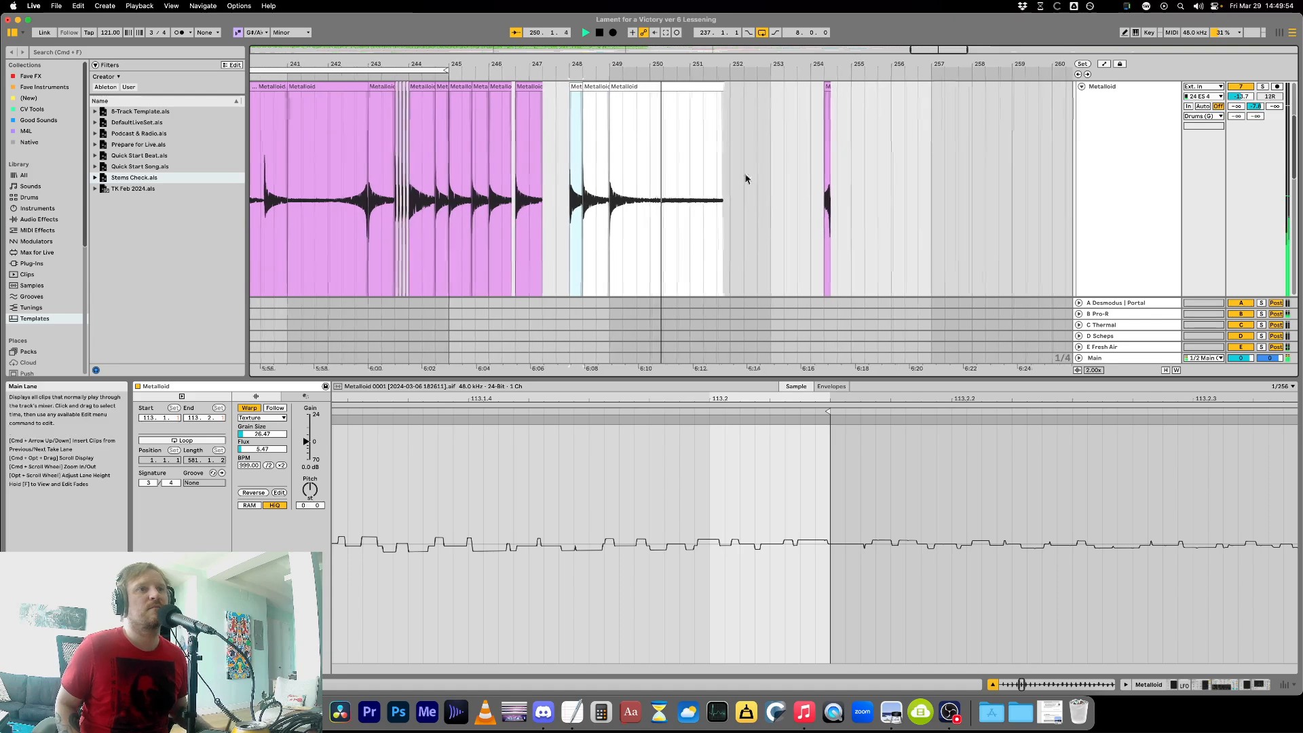
click(634, 221)
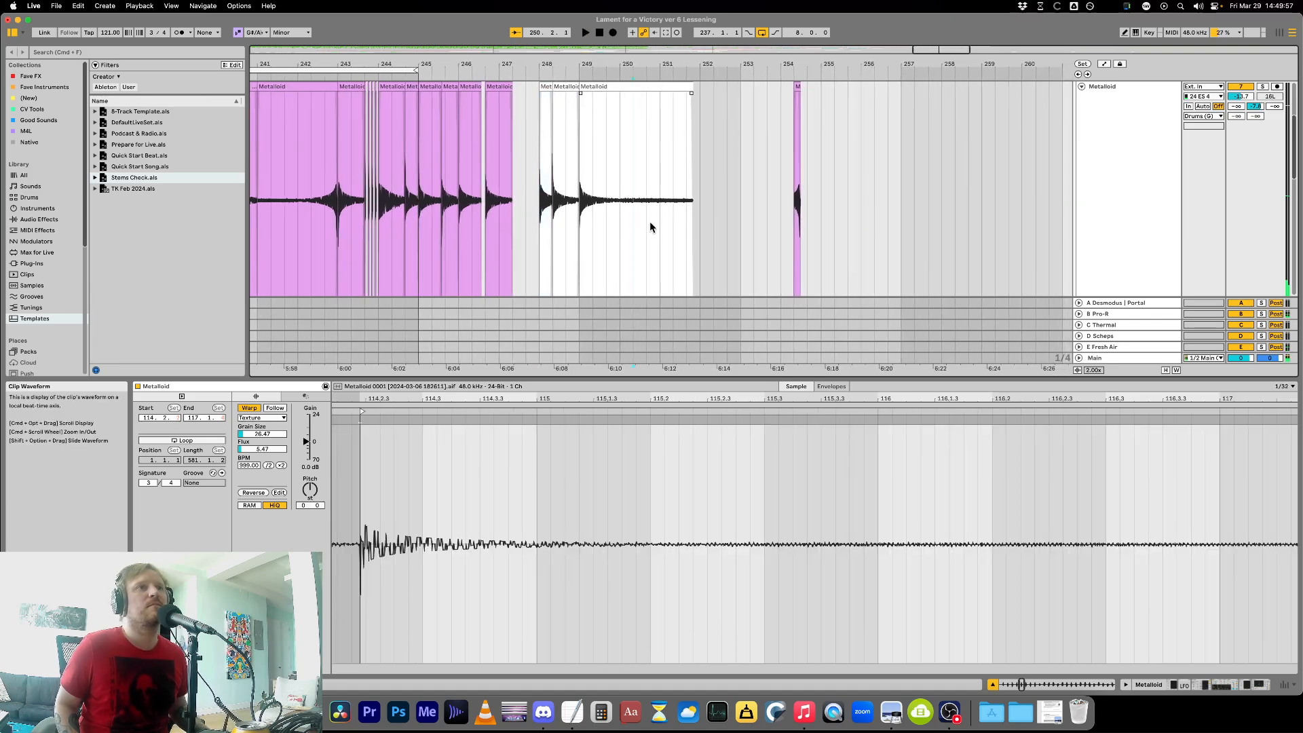
drag(660, 222, 727, 216)
key(Delete)
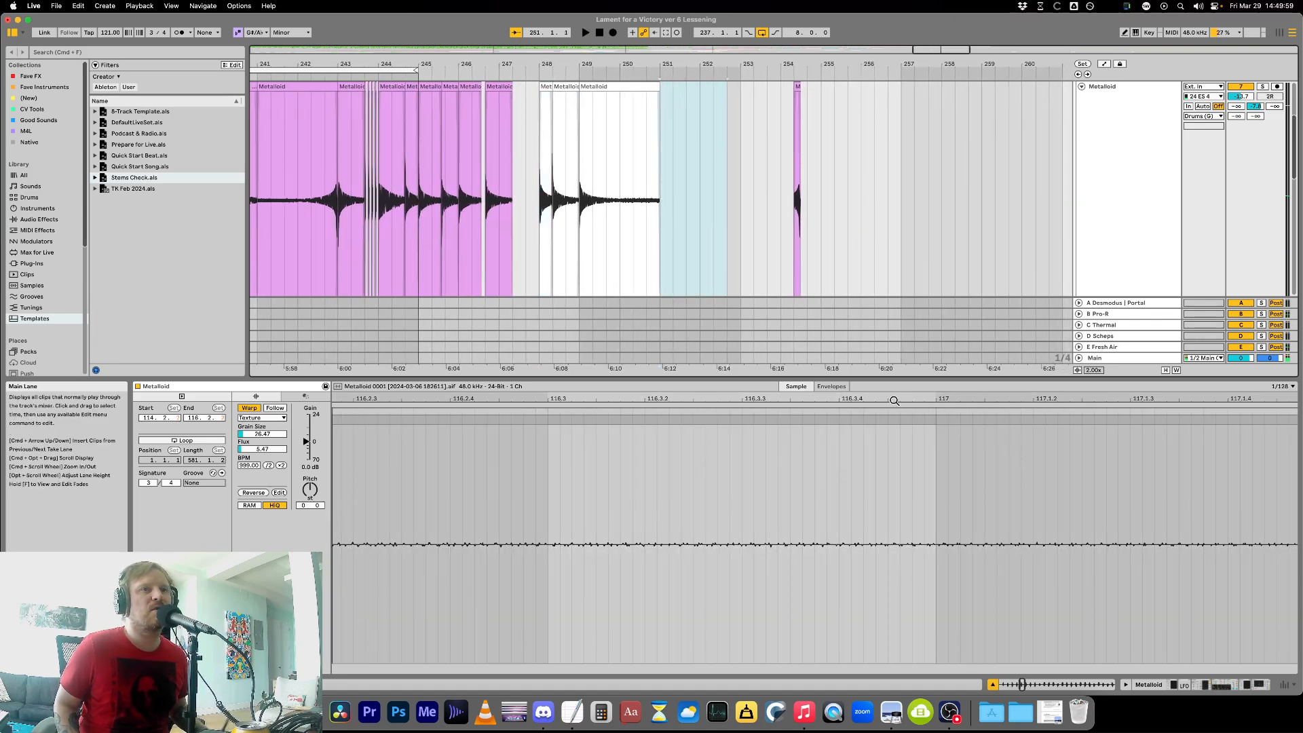
Hide the clip detail view and fit all the tracks to the window height.
double_click(876, 379)
click(936, 198)
key(minus)
key(minus)
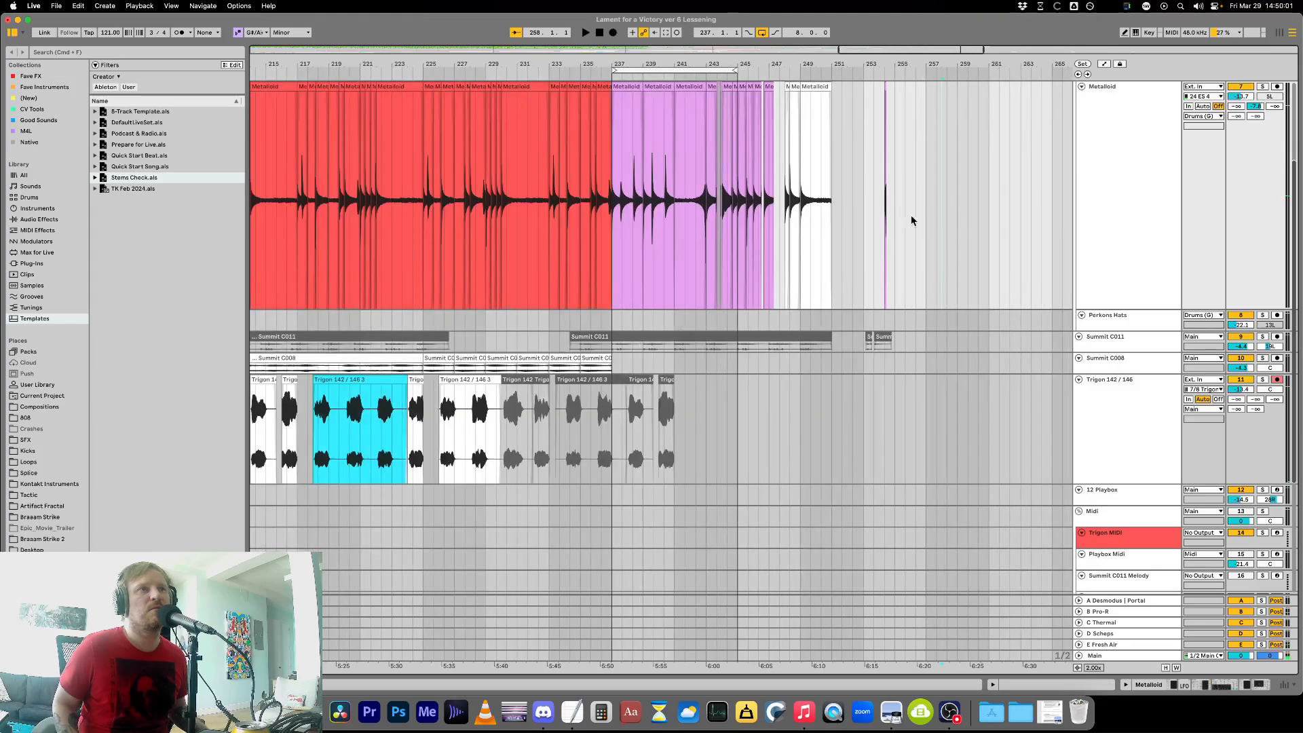
key(h)
Split out and copy the green source Metalloid hit between 322.2 and about 323.2.3.
key(minus)
key(minus)
key(minus)
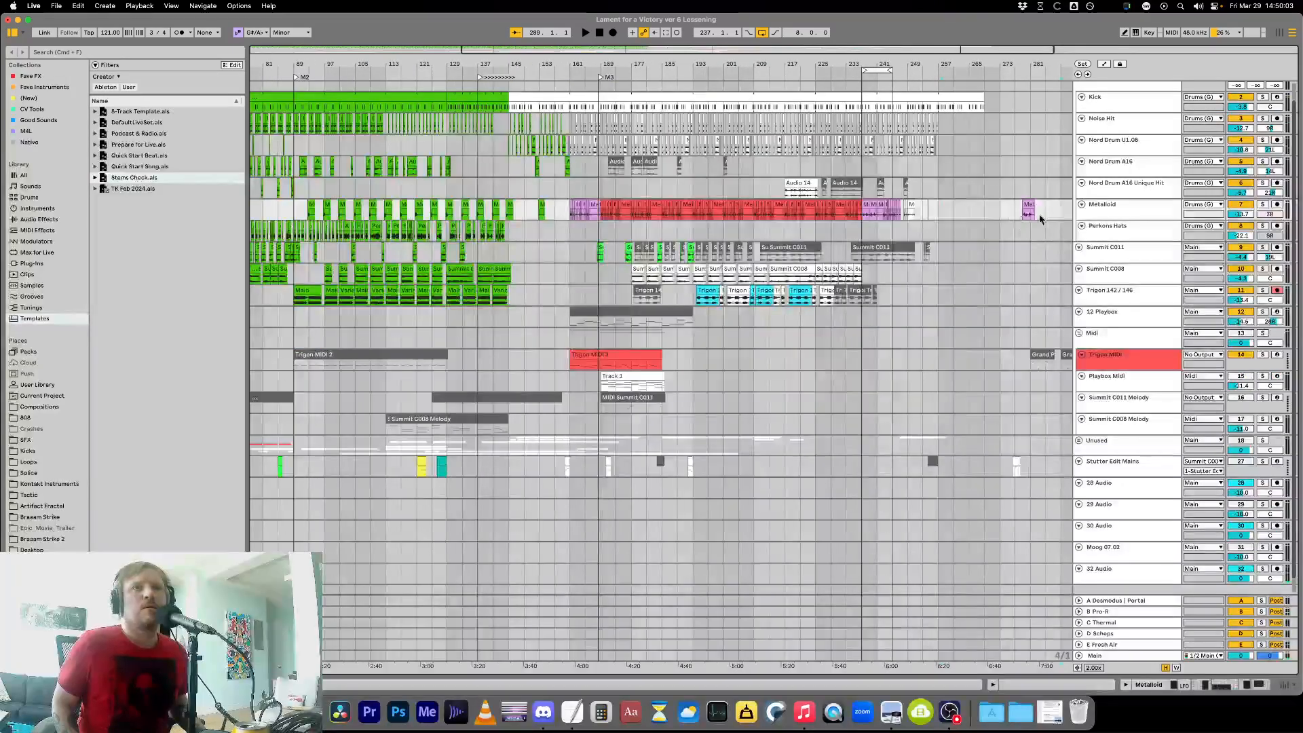
key(minus)
click(961, 205)
key(plus)
key(plus)
key(plus)
key(plus)
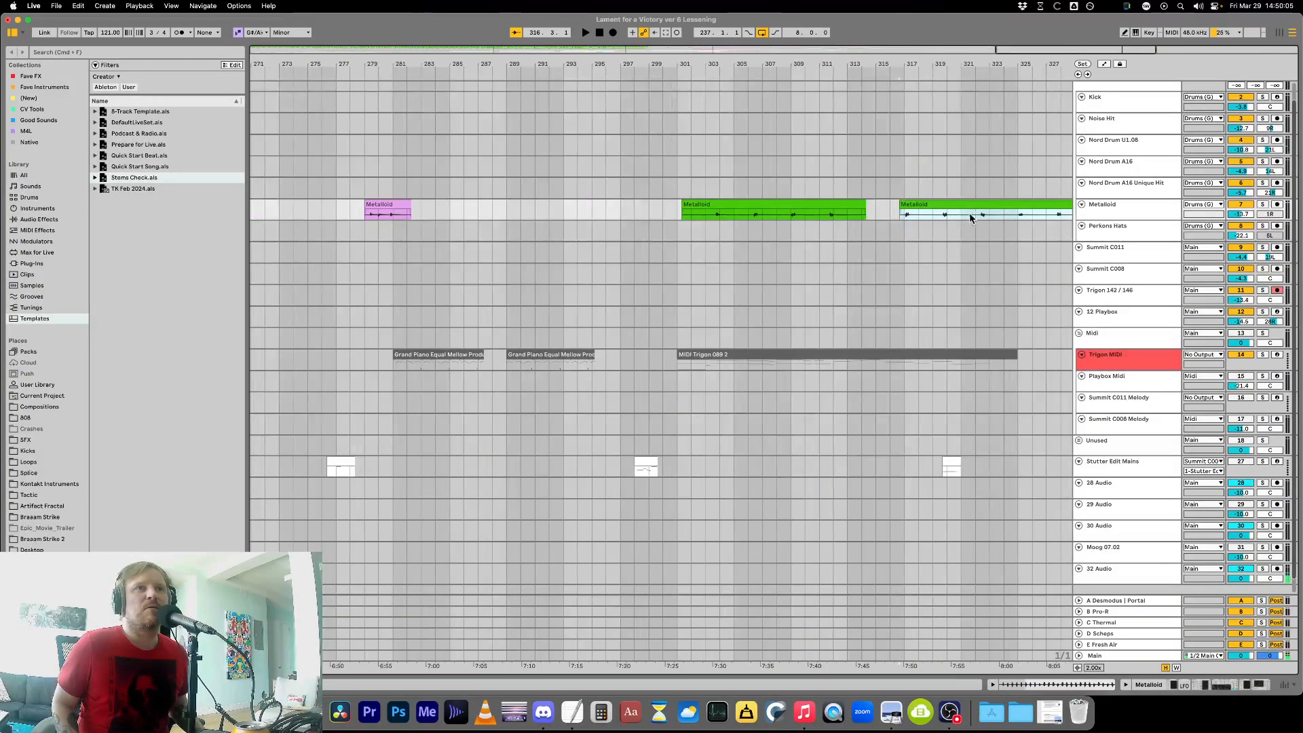
click(978, 215)
key(plus)
key(plus)
key(plus)
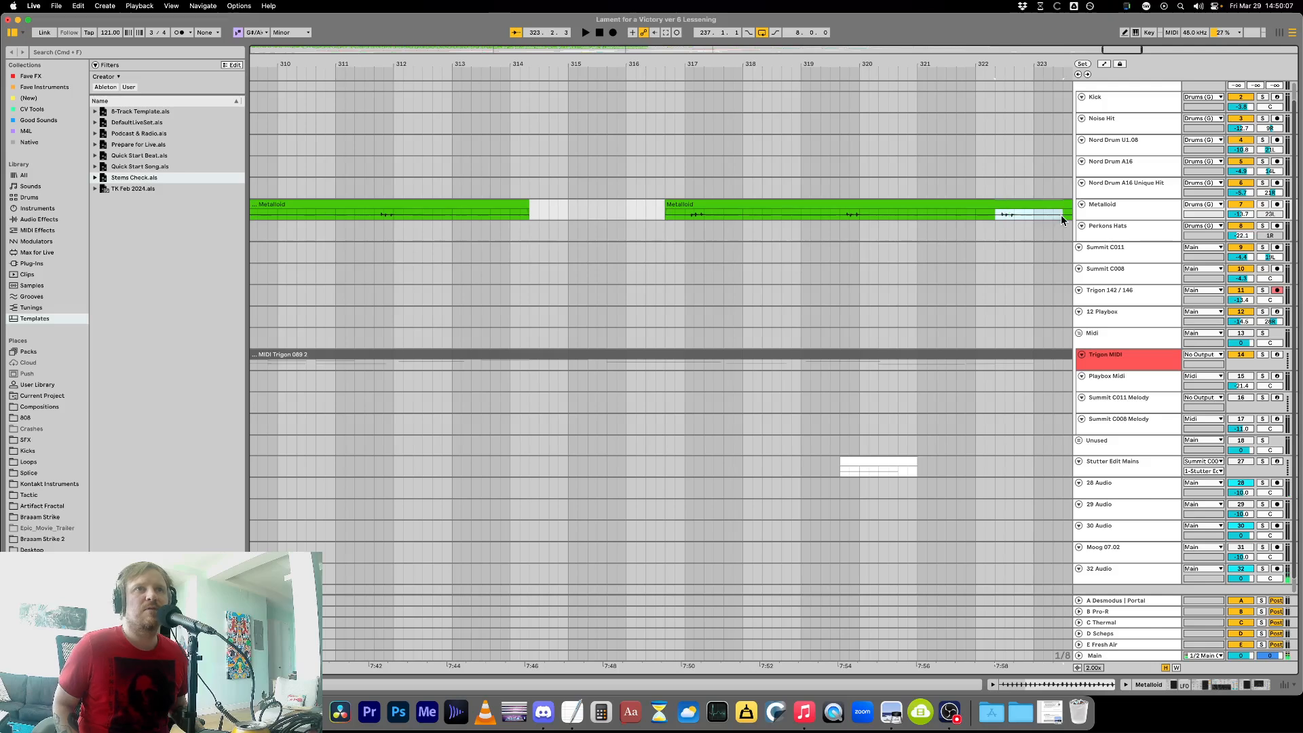
drag(1062, 216, 1062, 217)
key(Delete)
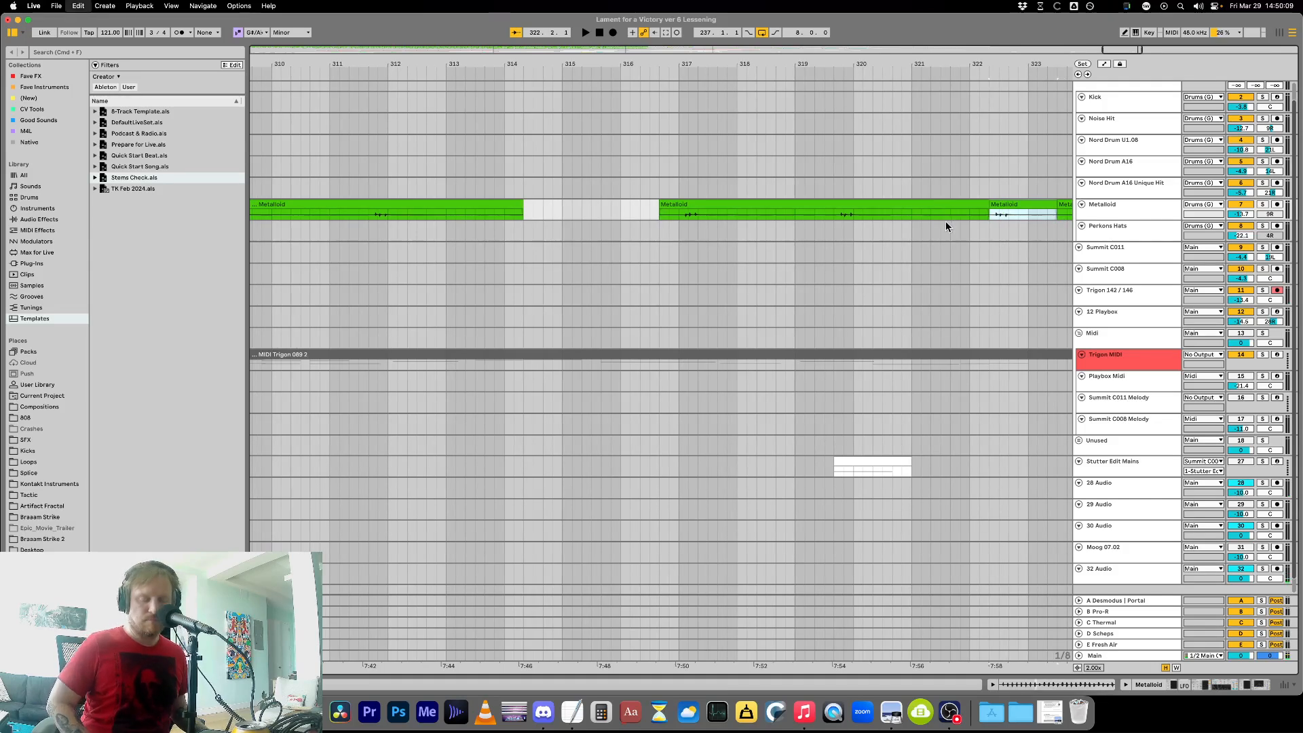
Paste the copied green hit on the Metalloid track at about 251.1.3, shortly after the last white clip.
key(minus)
key(minus)
key(minus)
key(minus)
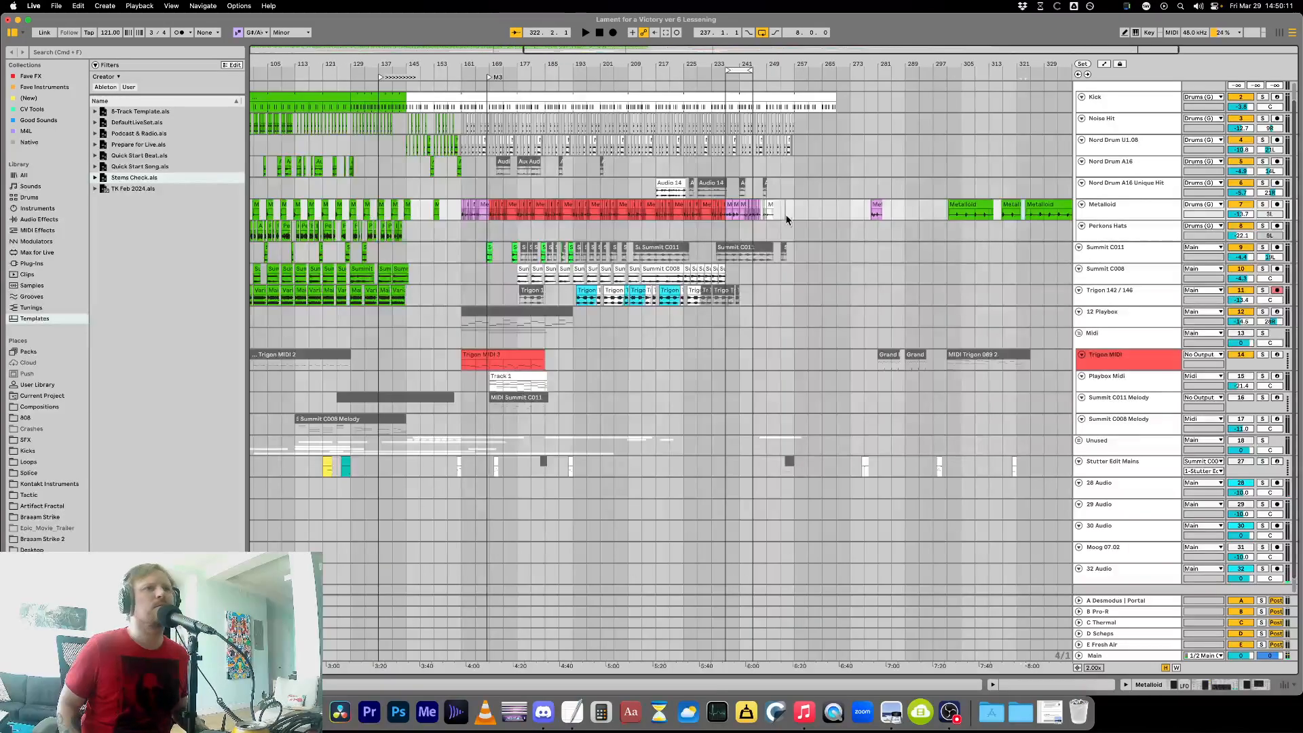
click(786, 215)
key(plus)
key(plus)
key(plus)
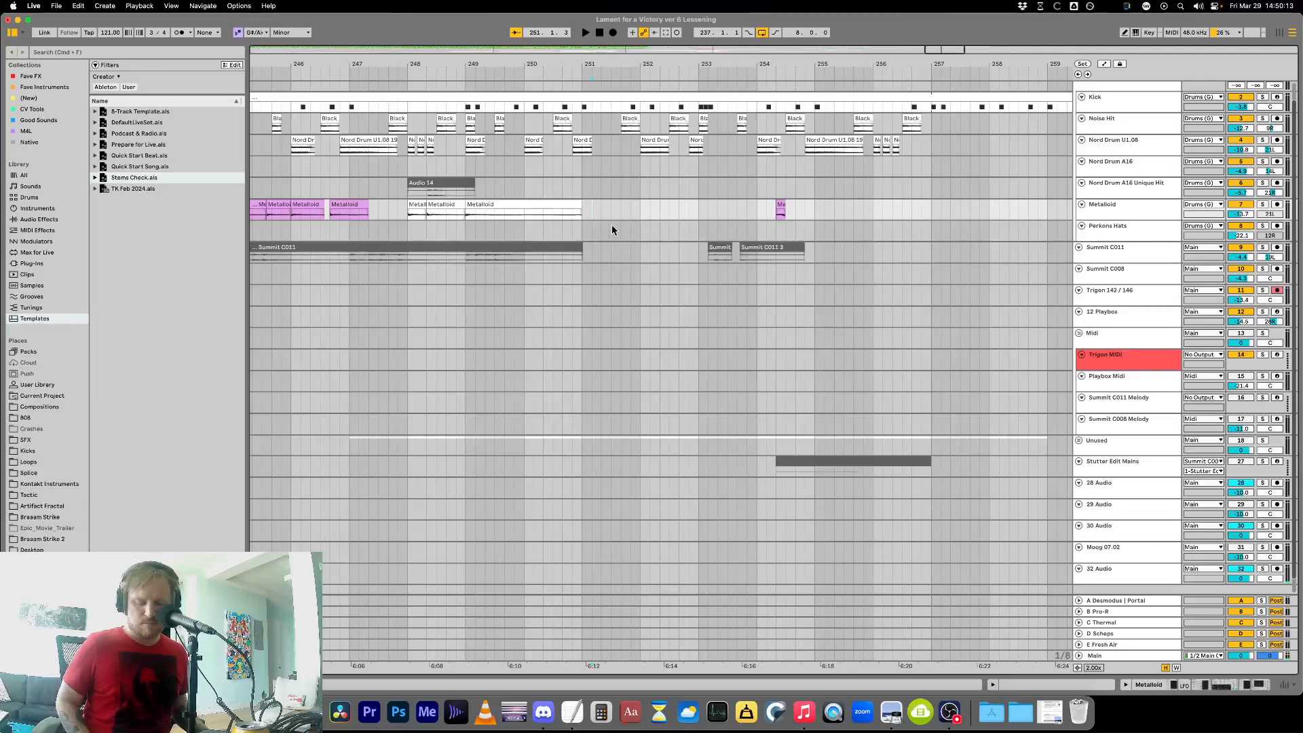
key(plus)
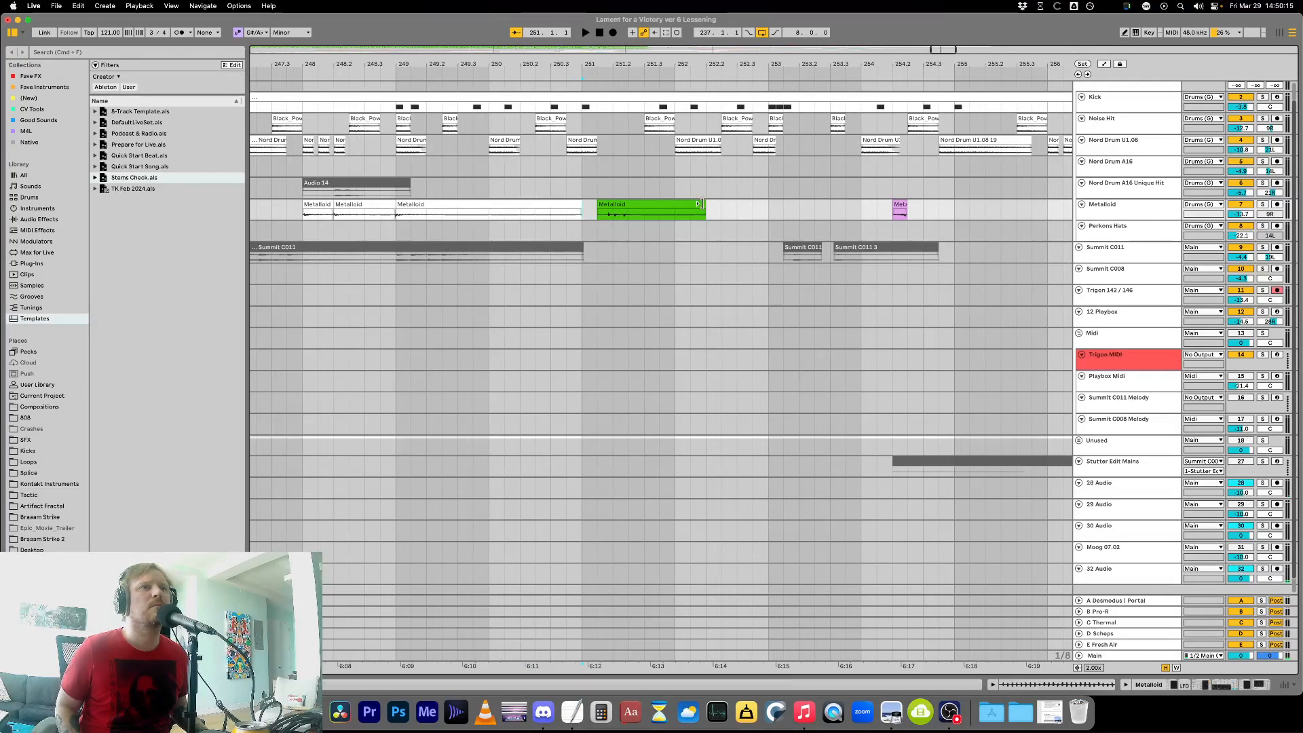
Time-stretch the pasted green Metalloid hit so it ends at 254.1.3, and enlarge the Metalloid track's height.
drag(704, 206, 876, 208)
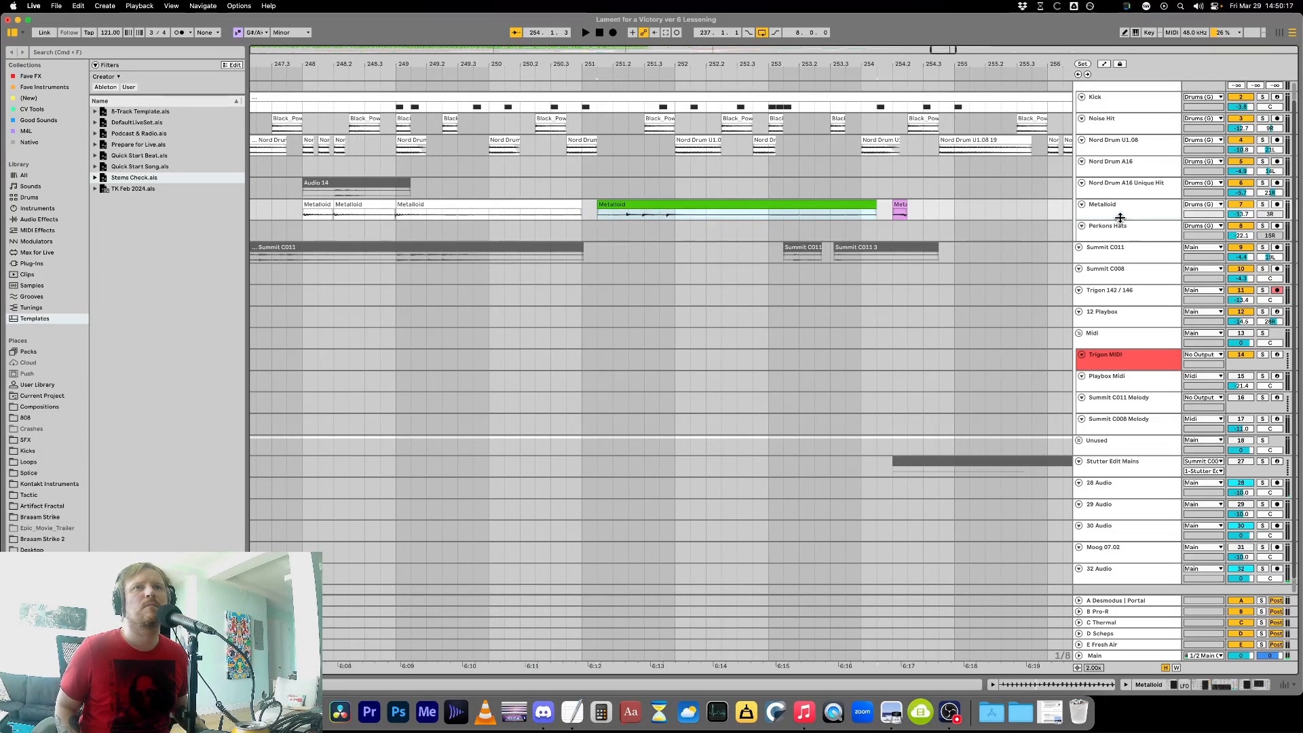
drag(1119, 218, 1108, 309)
Fold the Midi group and minimise the surrounding tracks' heights, keeping the Drums group expanded.
click(1078, 425)
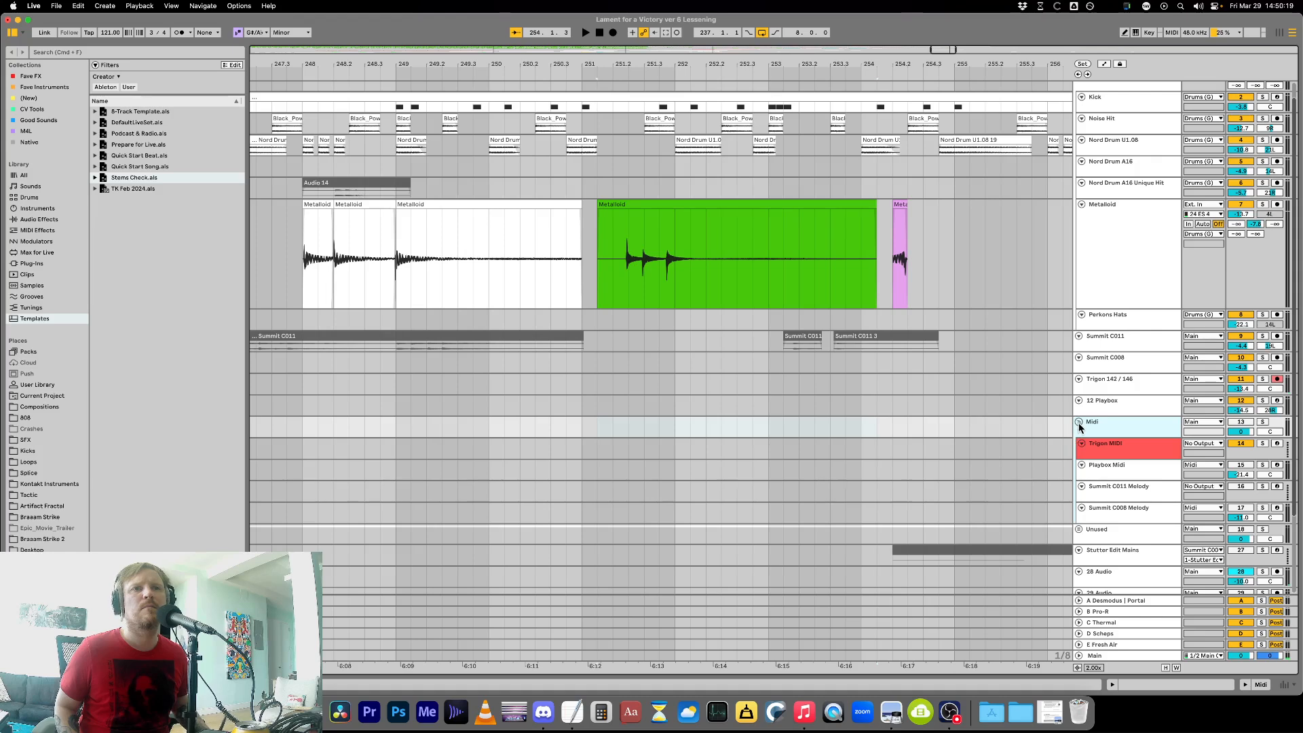
click(1079, 423)
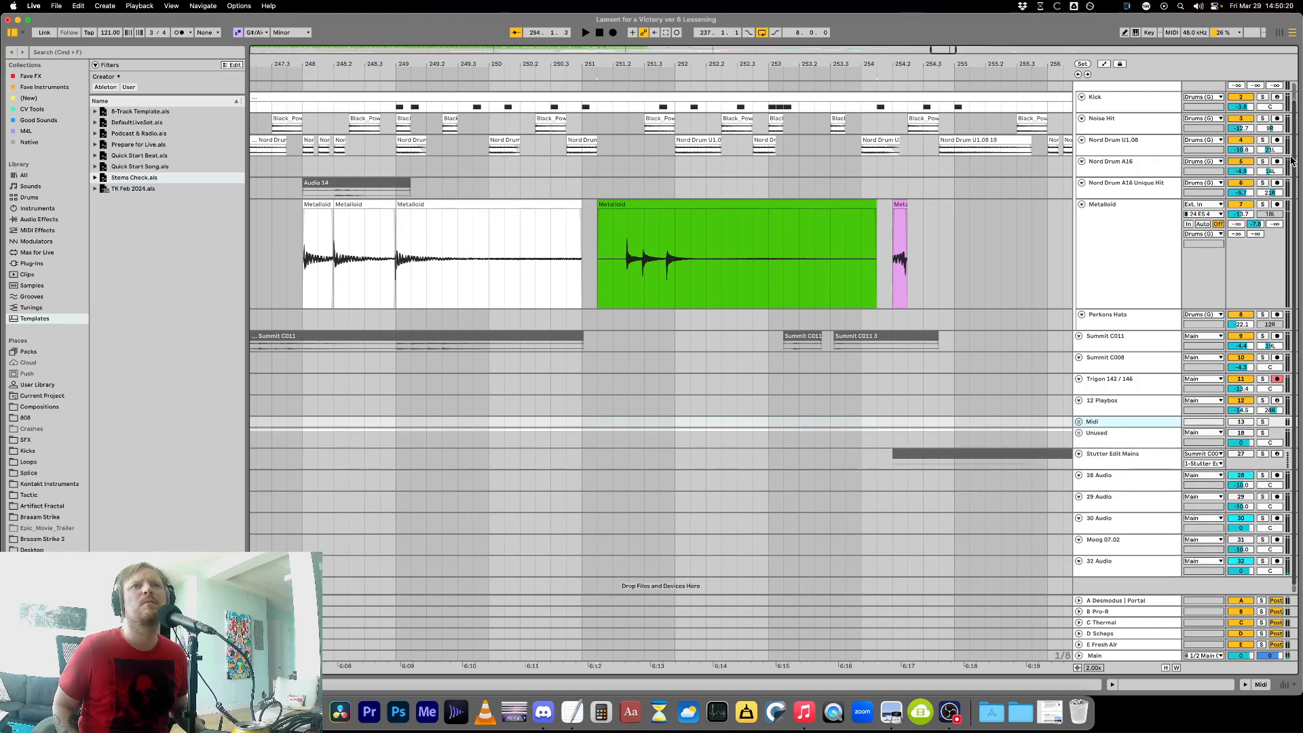
scroll(1293, 161, up, 1)
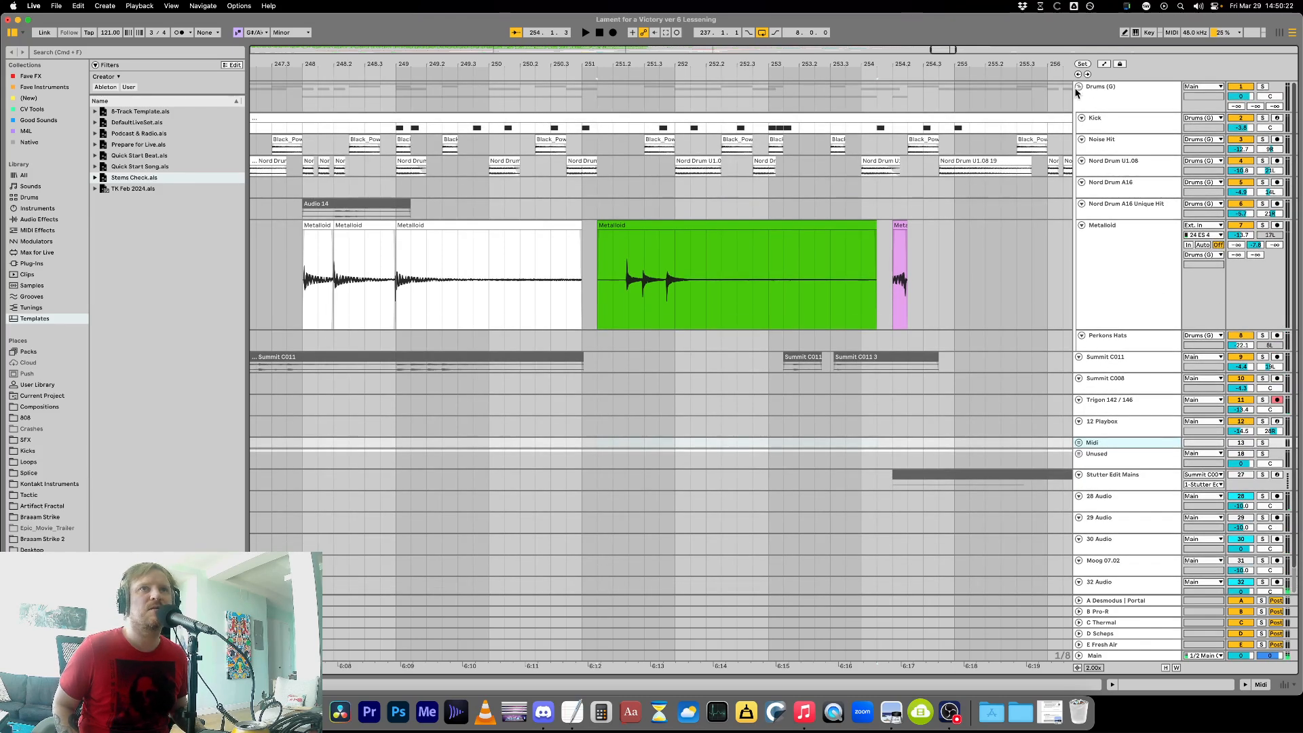
click(1079, 86)
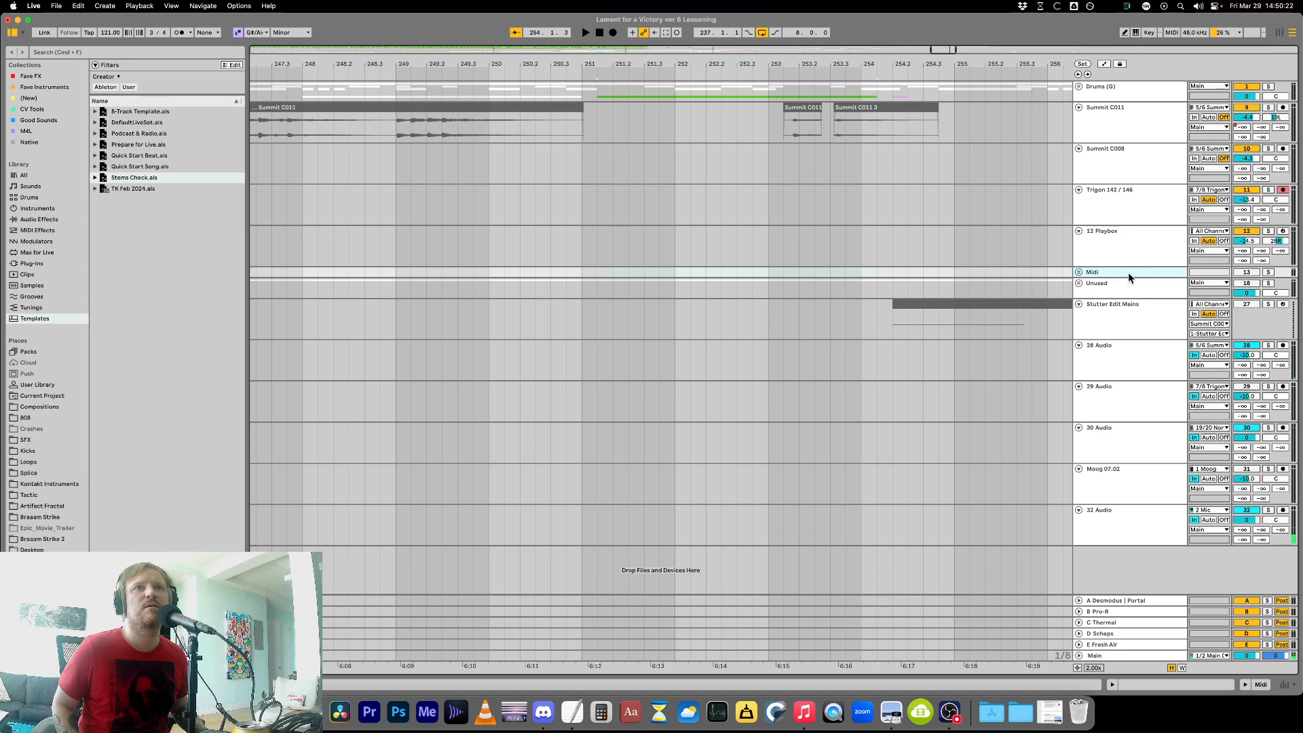
key(h)
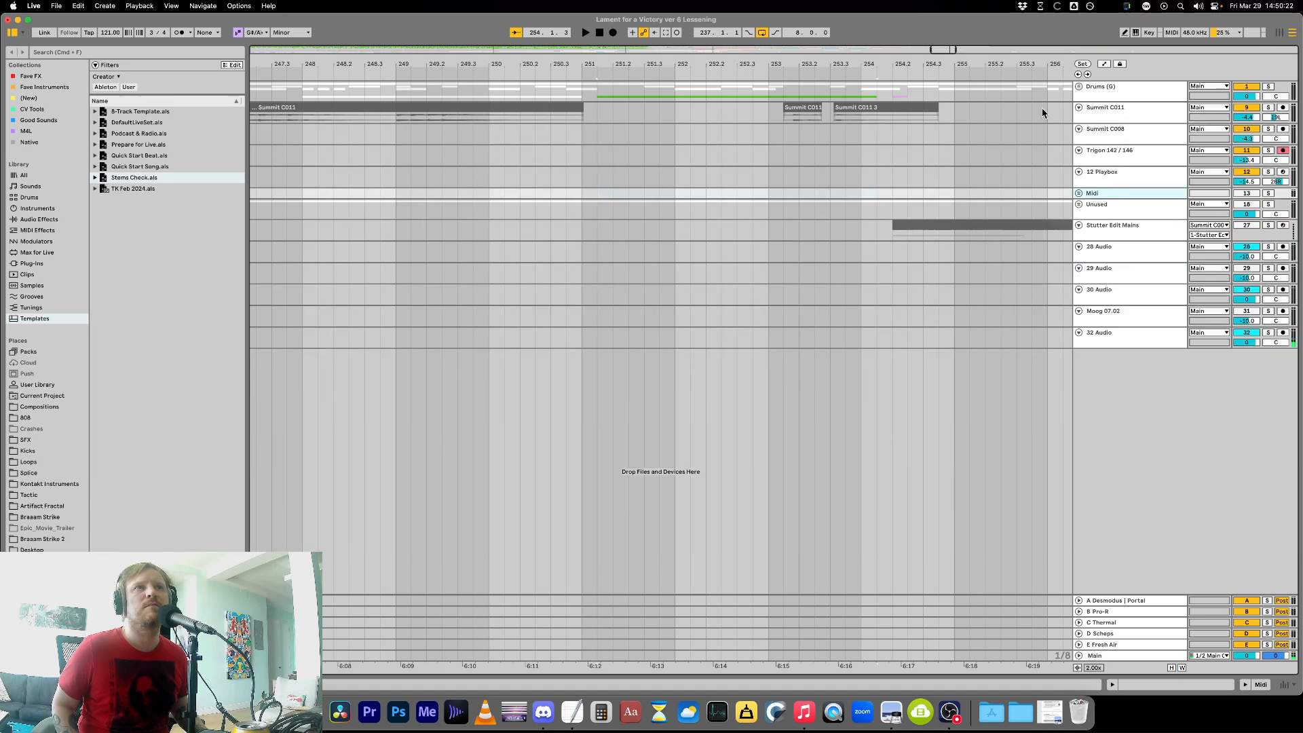
click(1079, 87)
Move the short purple Metalloid clip to about 258.2, and stretch and trim the green clip to span about 252.1.3 to 256.2.
click(1057, 268)
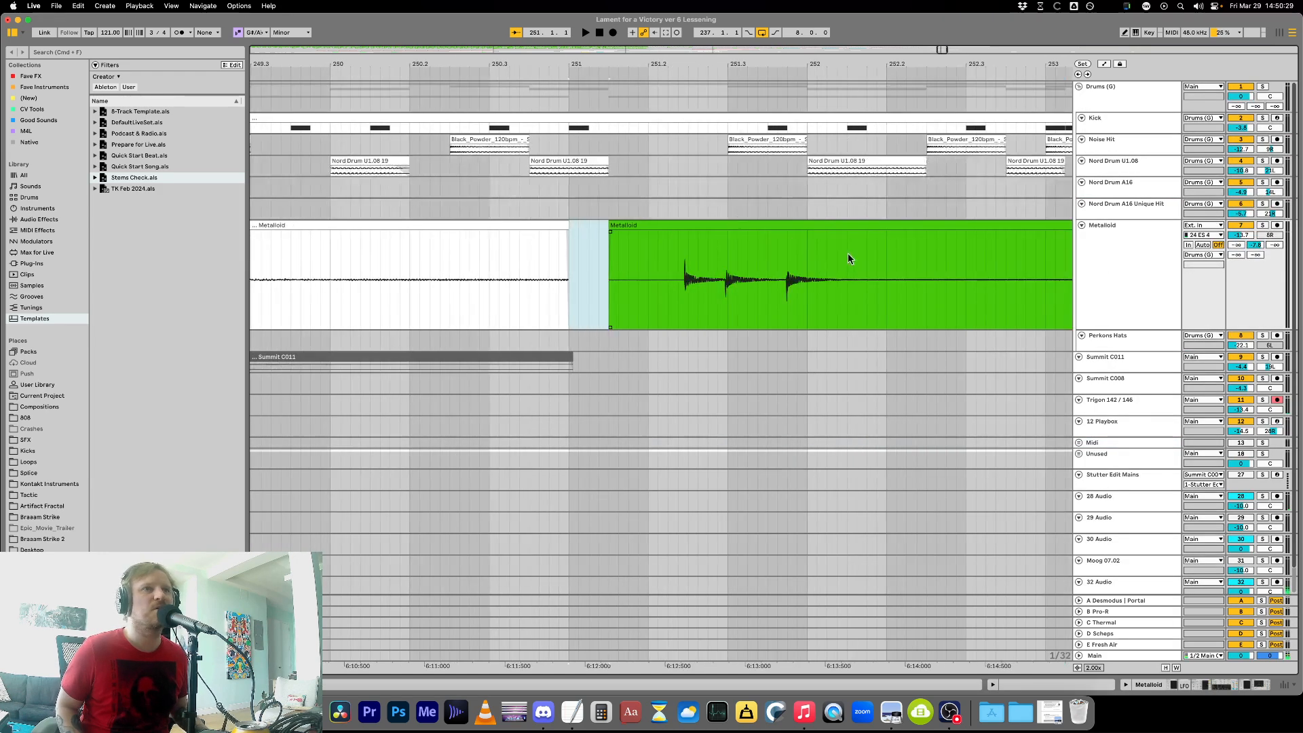
key(minus)
key(minus)
key(minus)
drag(782, 225, 1016, 224)
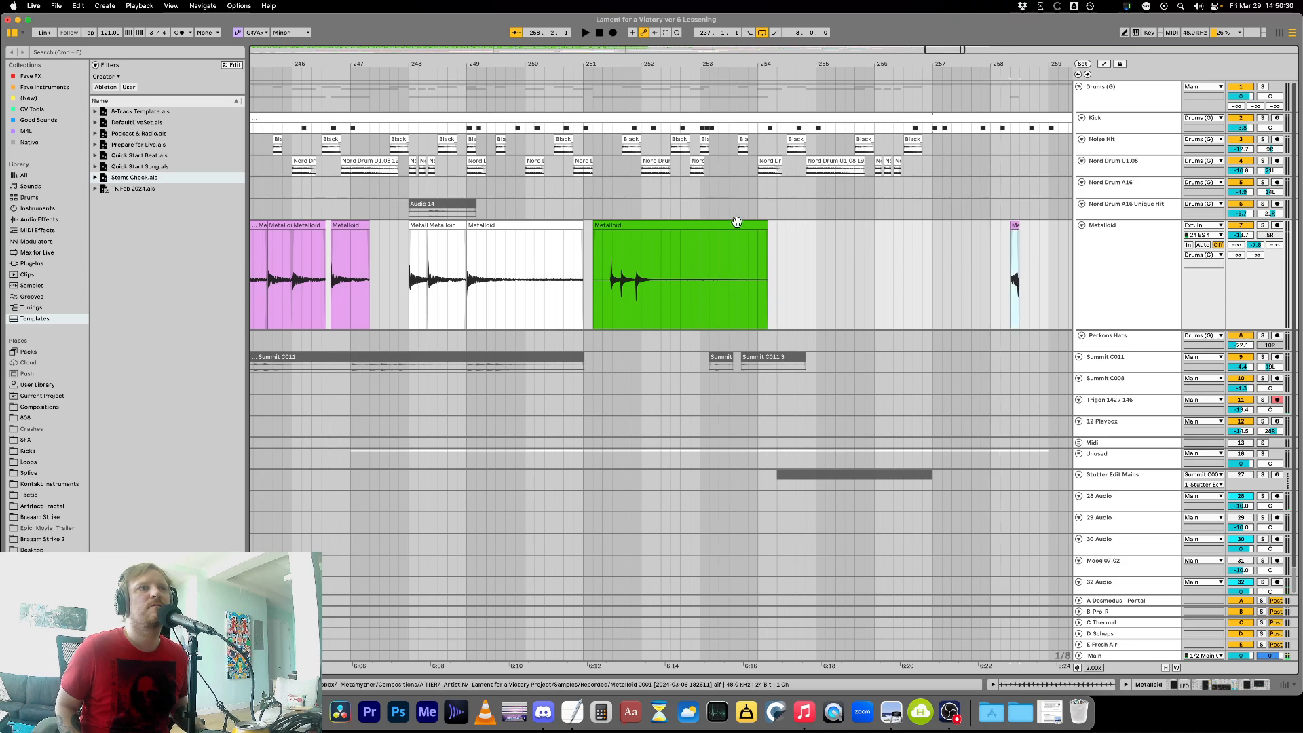
drag(765, 226, 958, 238)
click(654, 283)
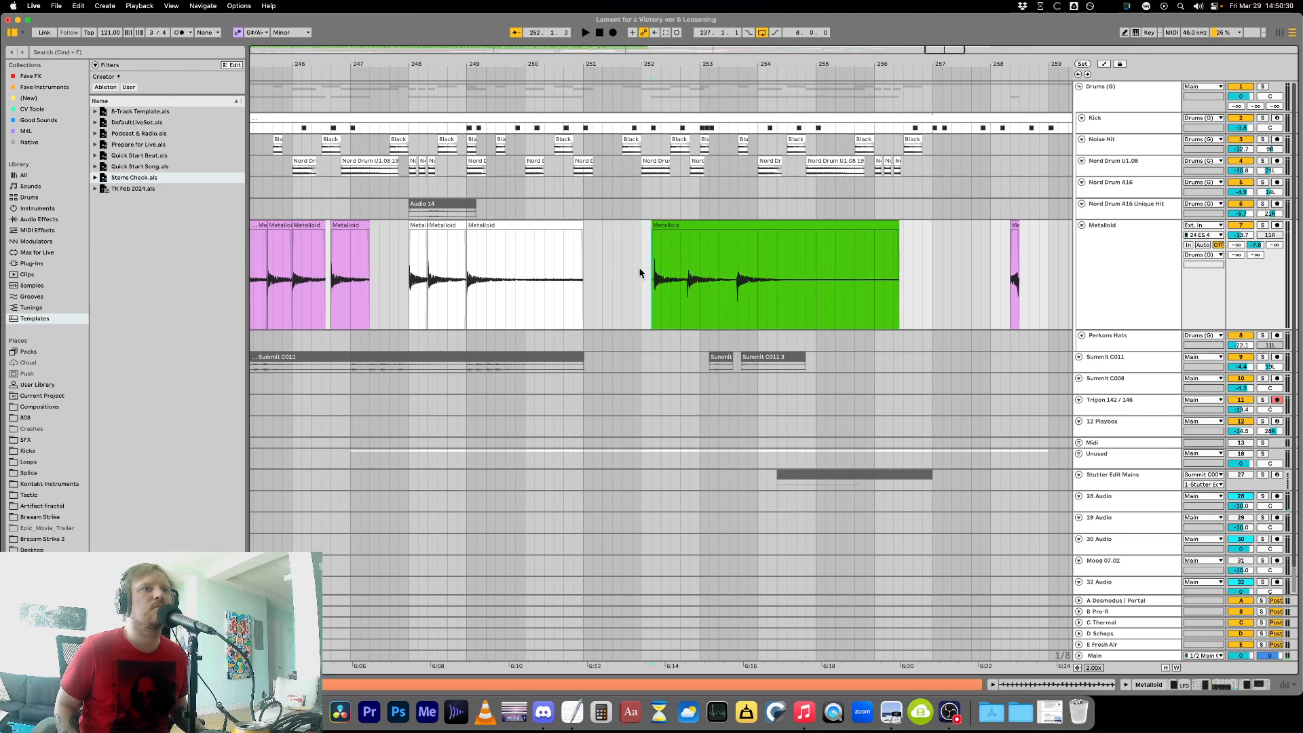
Audition the green clip with Re-Pitch warping, and settle on Texture mode with a grain size of about 214.
scroll(638, 265, right, 2)
double_click(638, 240)
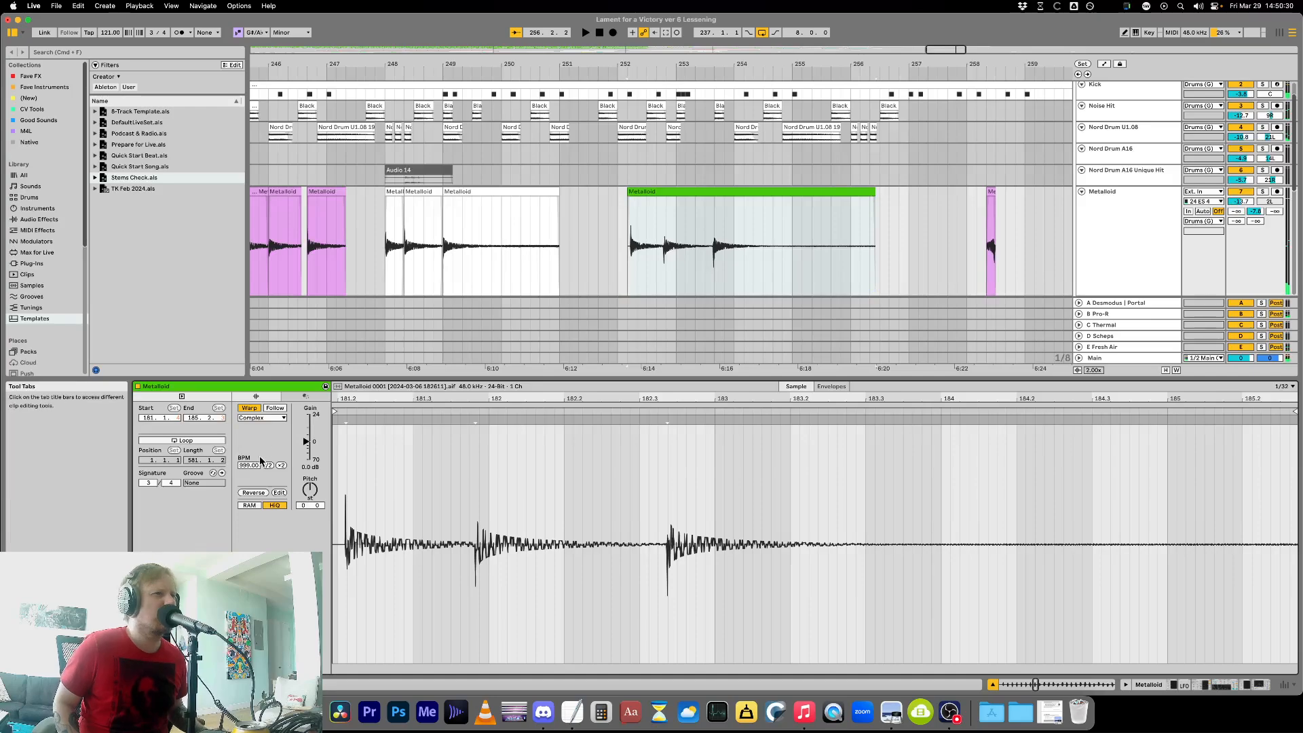
click(258, 418)
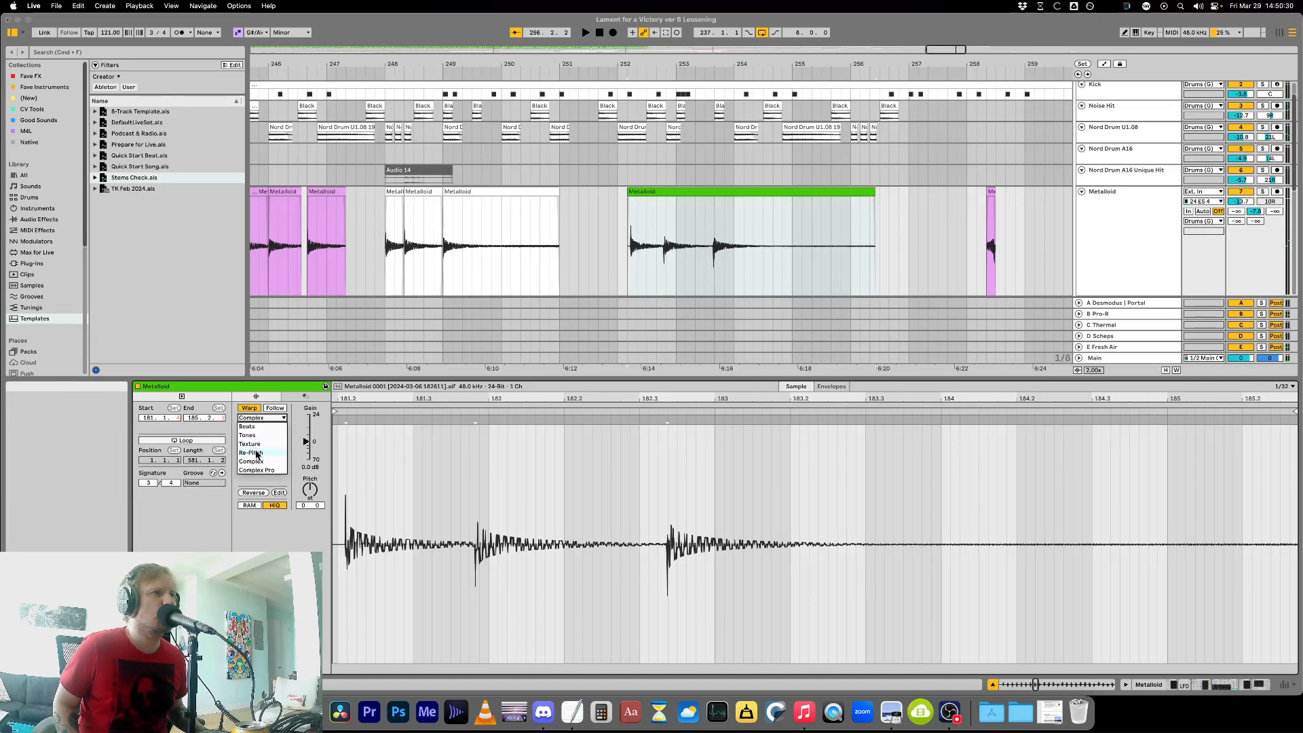
click(256, 452)
key(space)
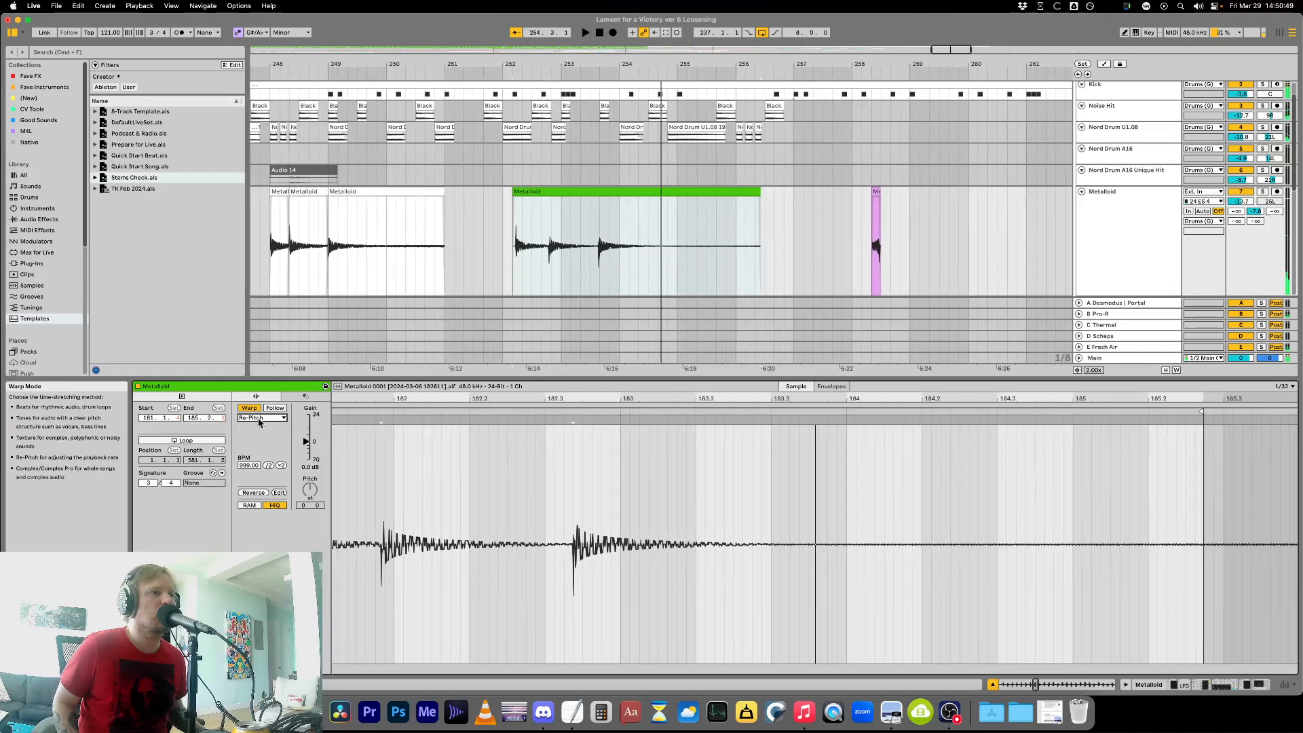
click(258, 443)
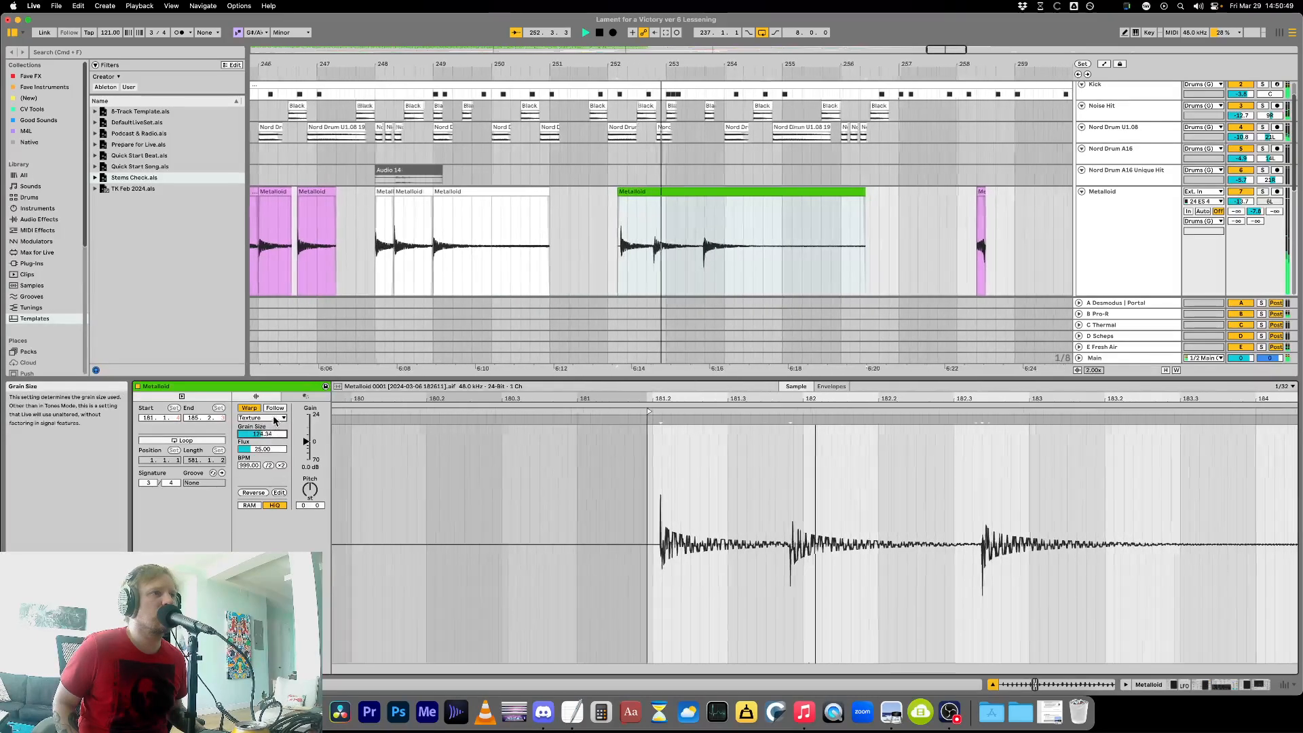
drag(278, 400, 284, 394)
key(space)
key(space)
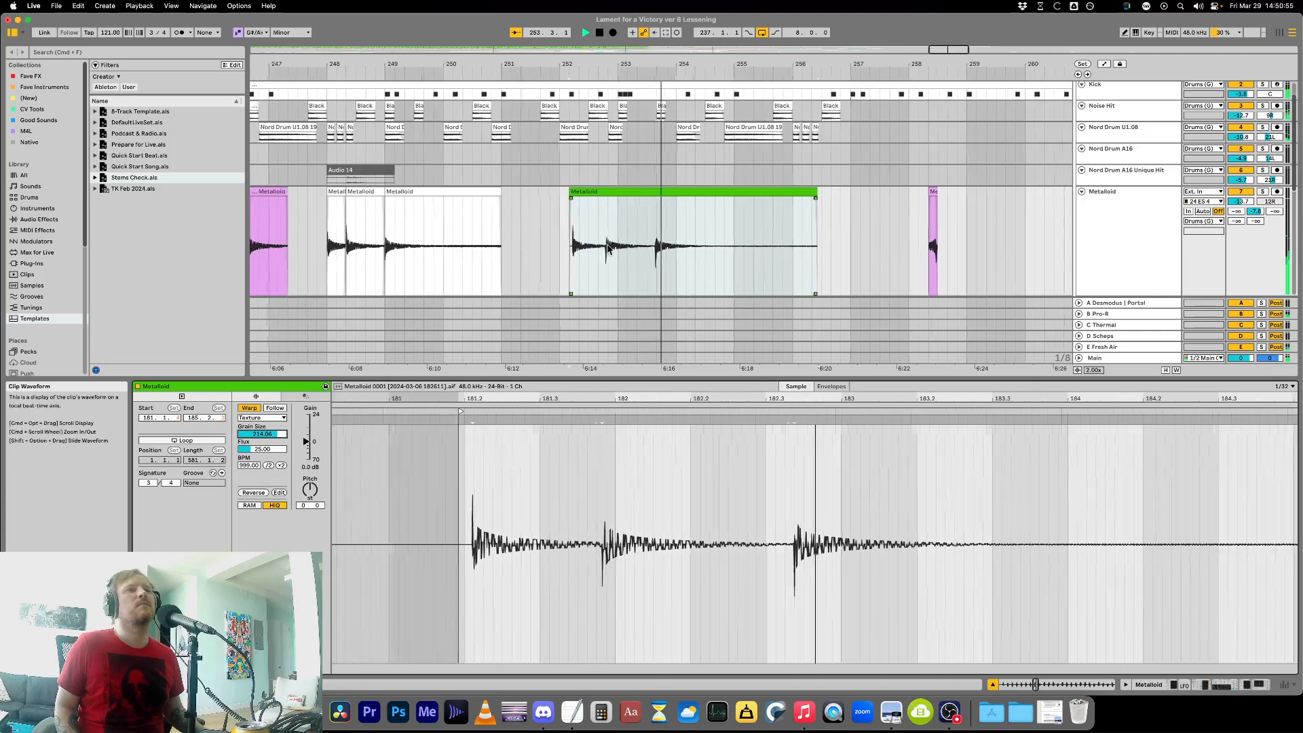
Delete the green clip's first hit so the clip starts just before its second hit, at about 252.3.2.
click(607, 281)
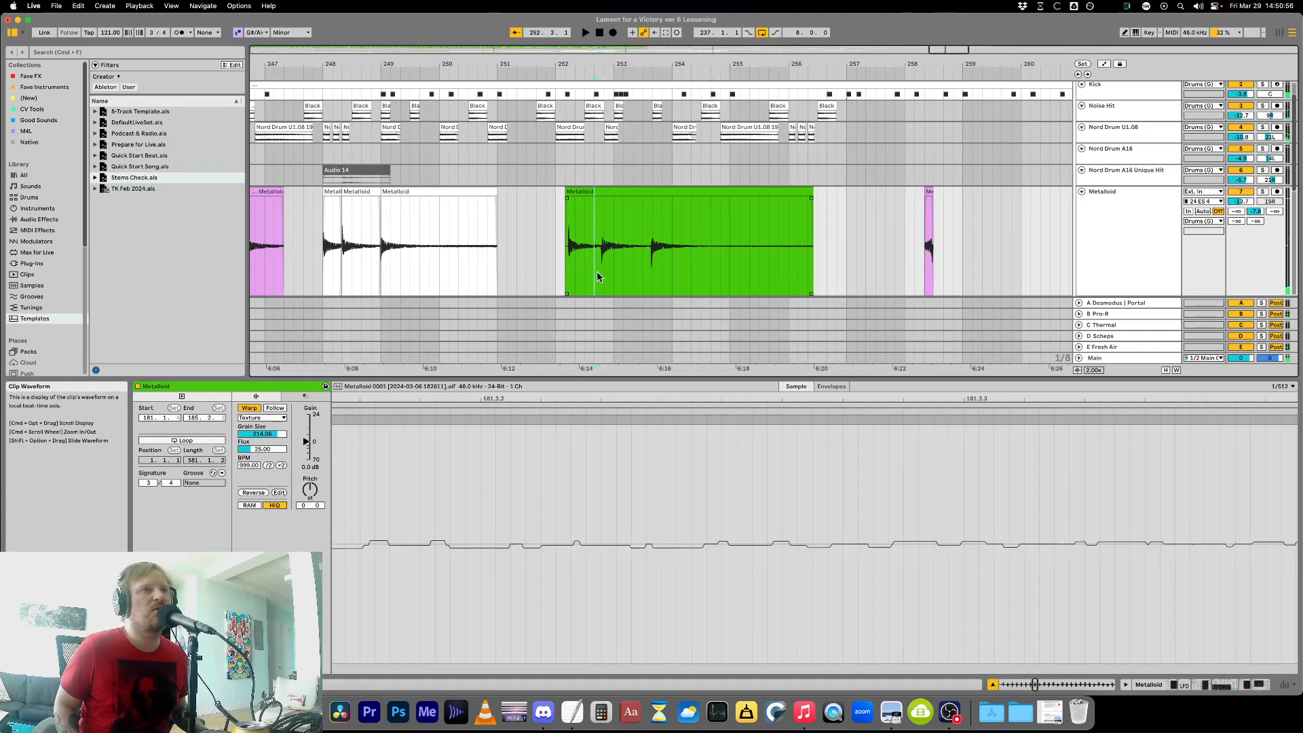
scroll(601, 265, up, 8)
drag(642, 265, 389, 256)
key(Delete)
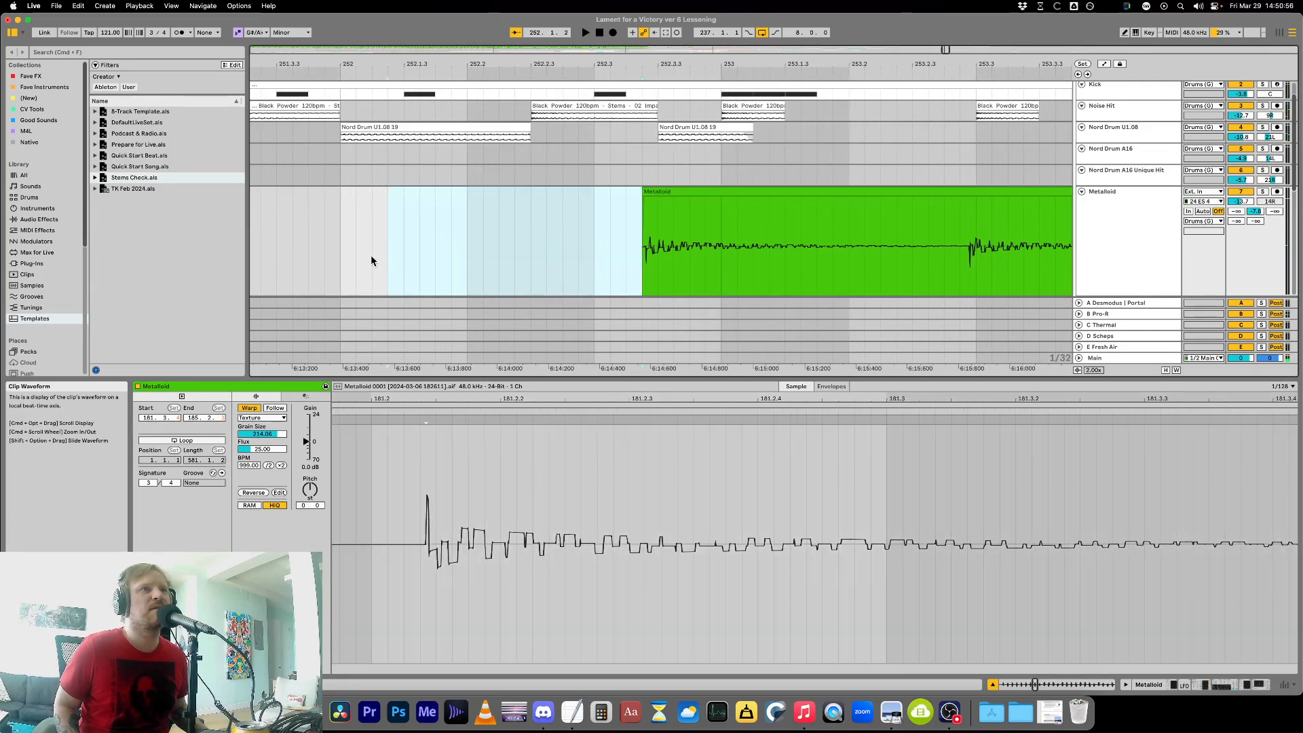
Recolour the trimmed green clip white and move it to bar 251, directly after the last white clip.
key(minus)
key(minus)
key(minus)
key(minus)
right_click(577, 191)
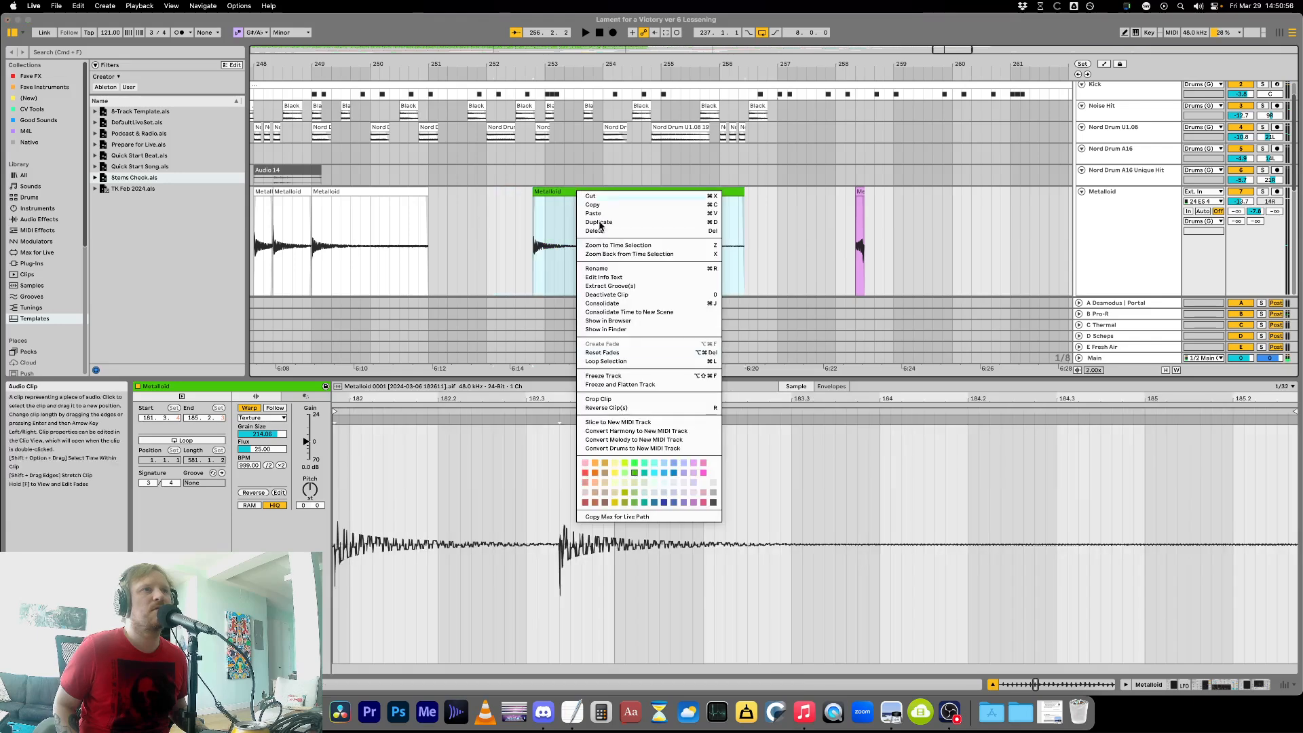
click(712, 465)
click(496, 268)
key(minus)
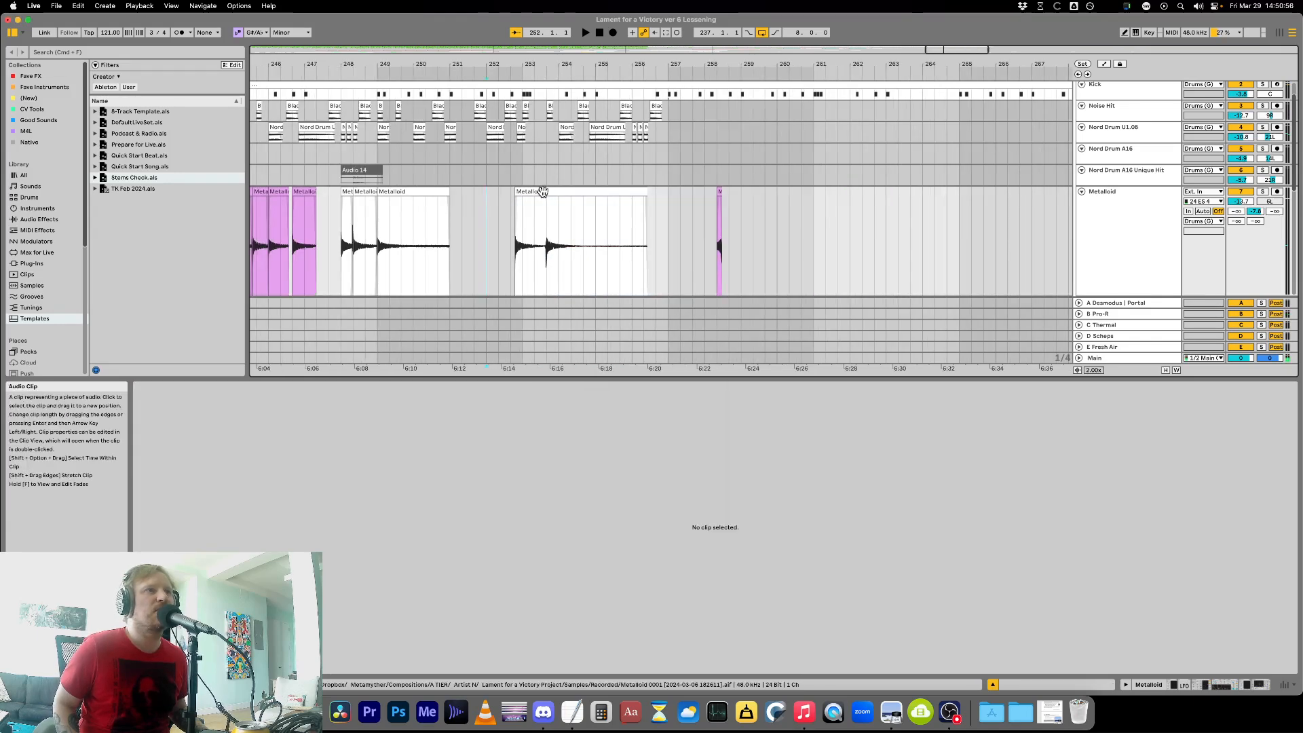
drag(543, 191, 488, 192)
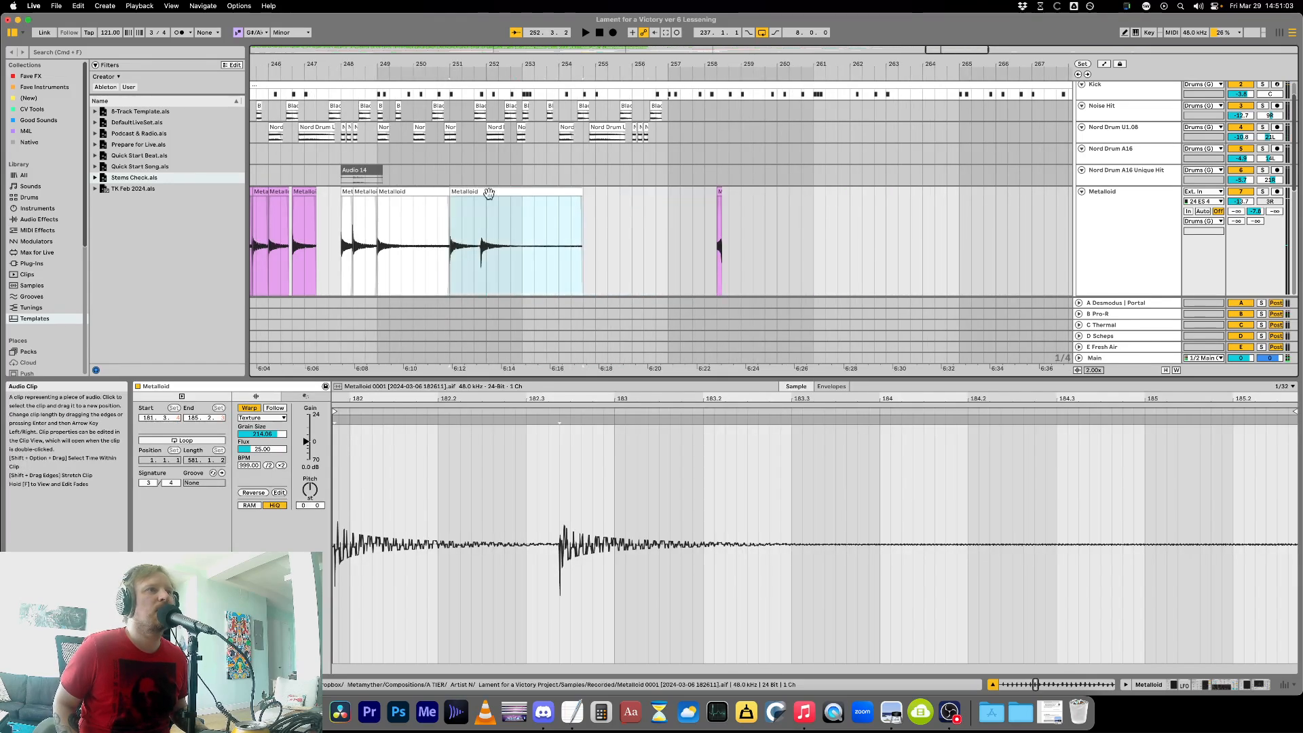
Audition the white Metalloid phrase from about bar 248.
click(339, 244)
key(minus)
key(space)
key(space)
Move the last hit of the purple phrase one beat earlier to 246.2, covering the tail of the clip before it.
key(plus)
key(plus)
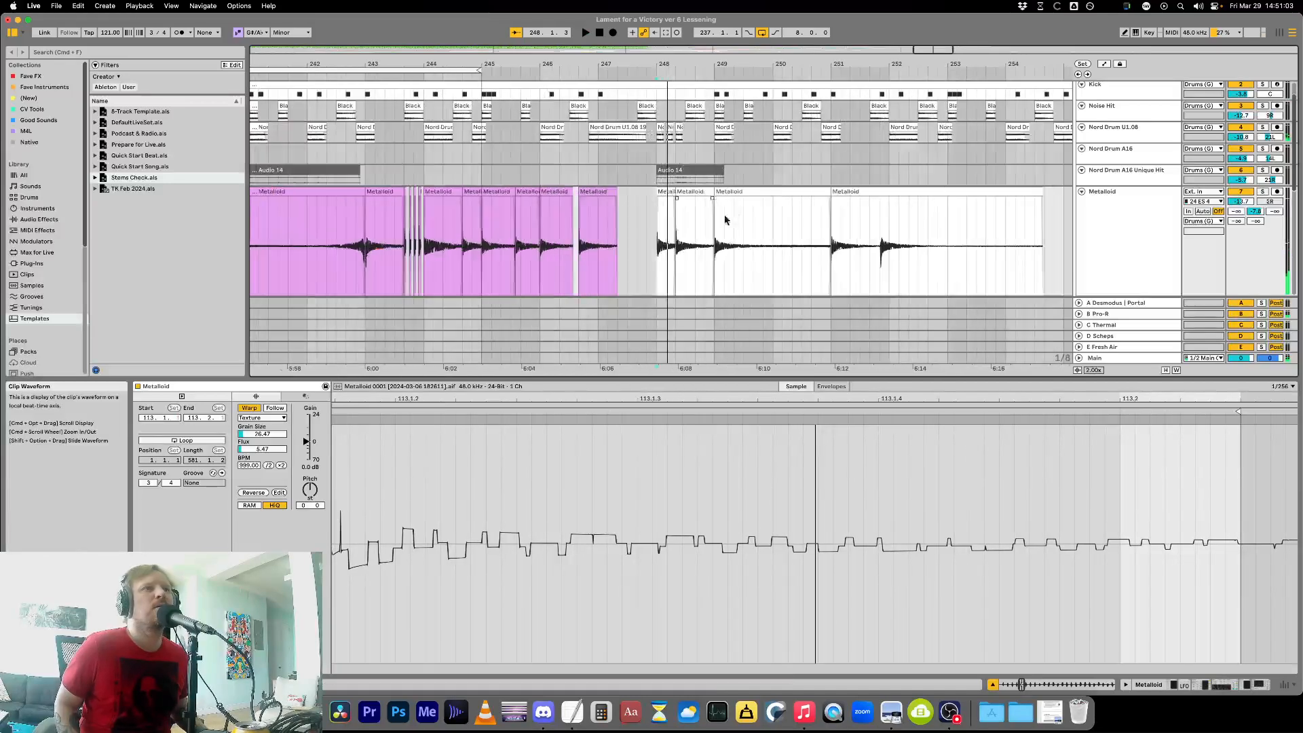
key(plus)
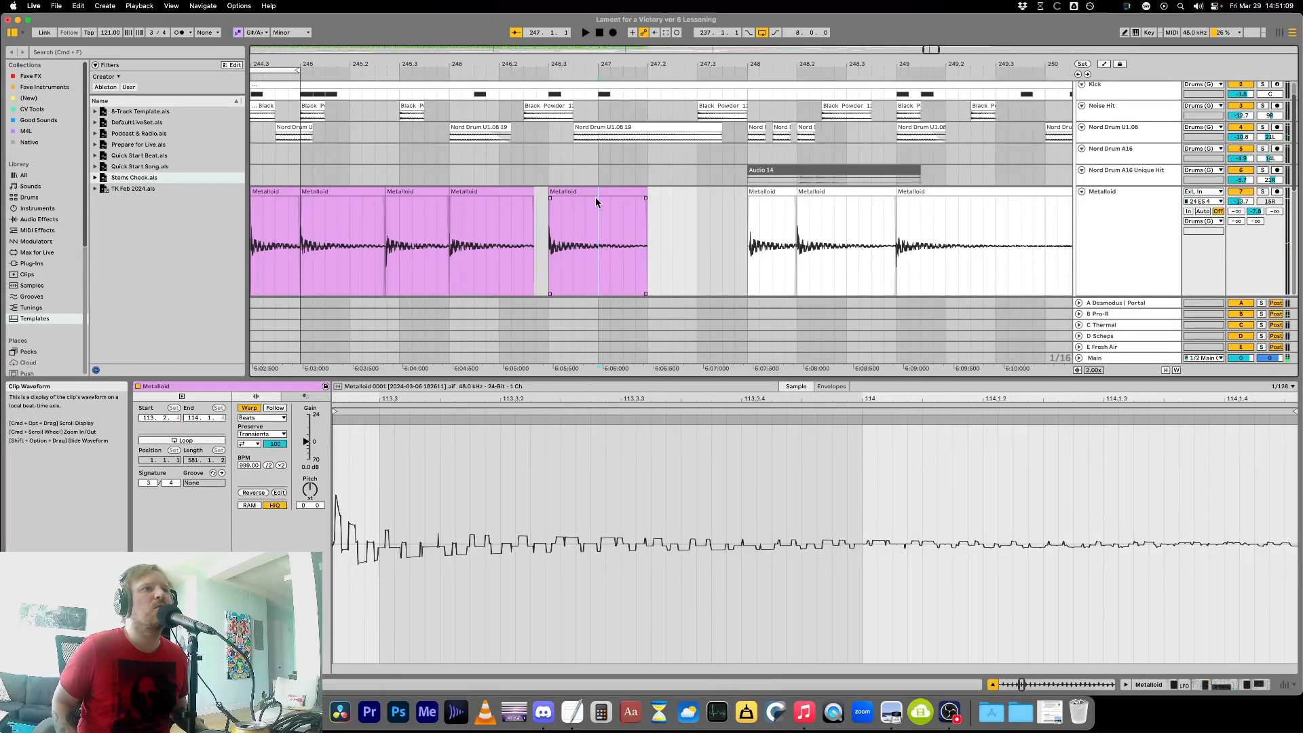
click(597, 197)
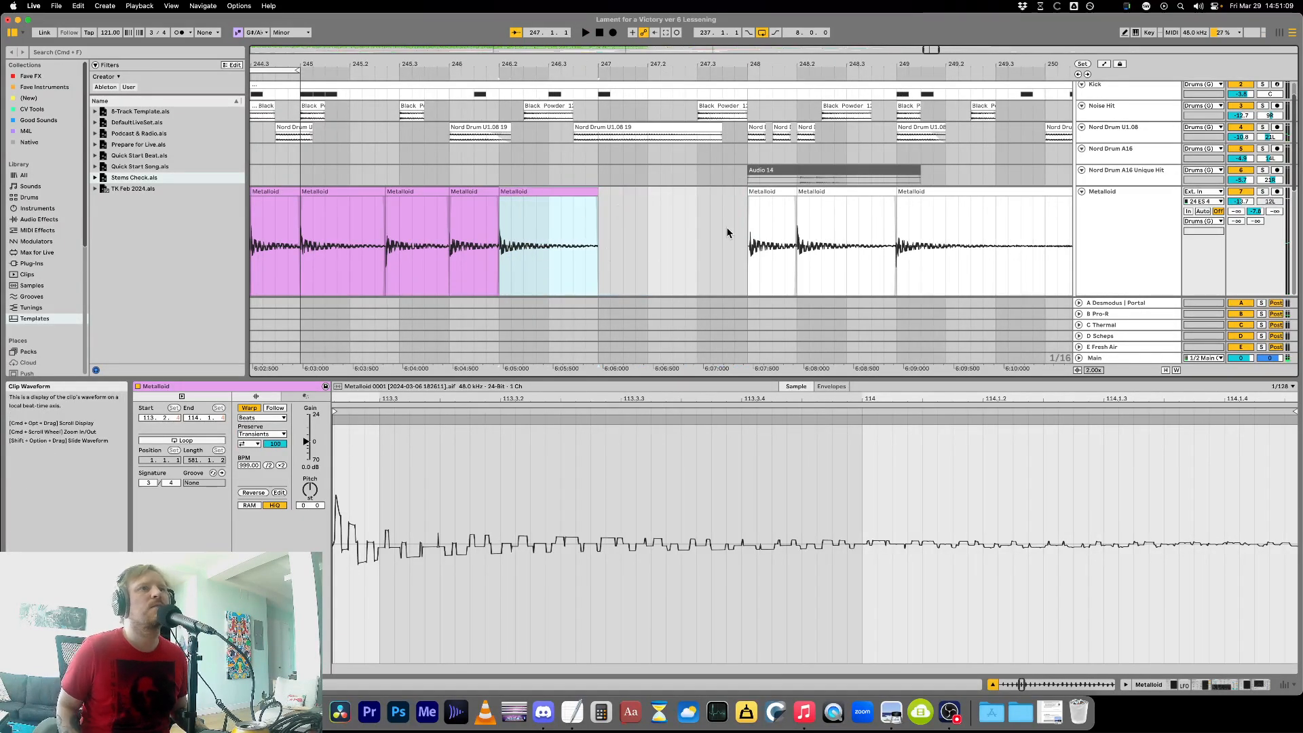
Move all four white Metalloid clips earlier so they start at bar 247, directly after the last purple hit.
key(minus)
click(635, 200)
shift+click(852, 193)
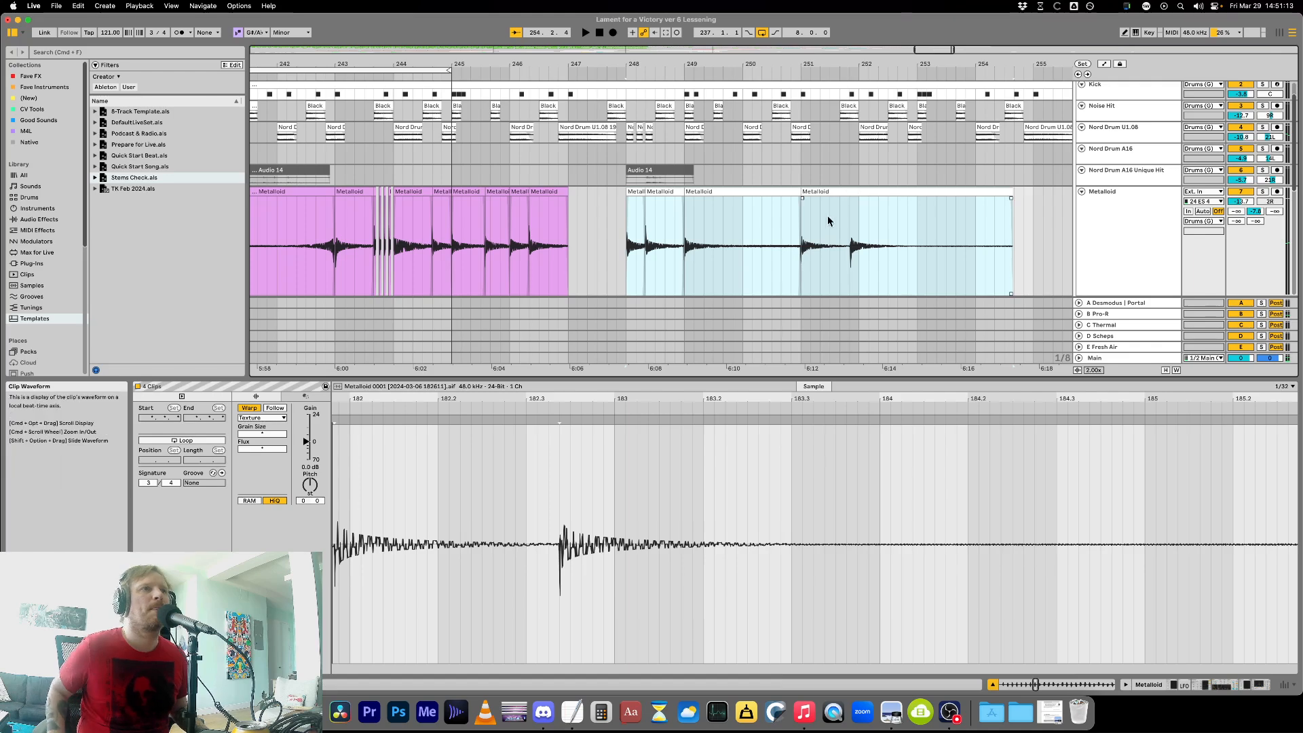
drag(828, 222, 805, 230)
Audition the Metalloid phrase from bar 237 and again from bar 245.
click(442, 246)
key(space)
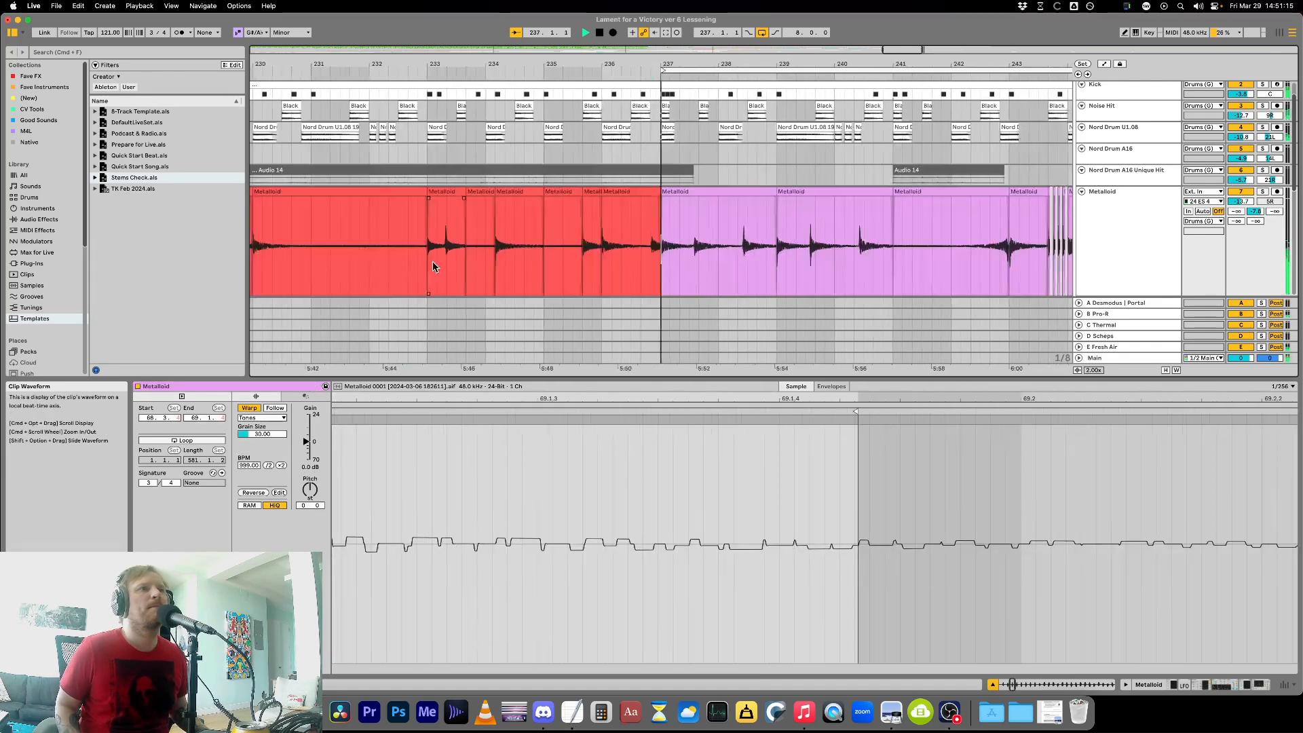
key(minus)
key(minus)
click(828, 265)
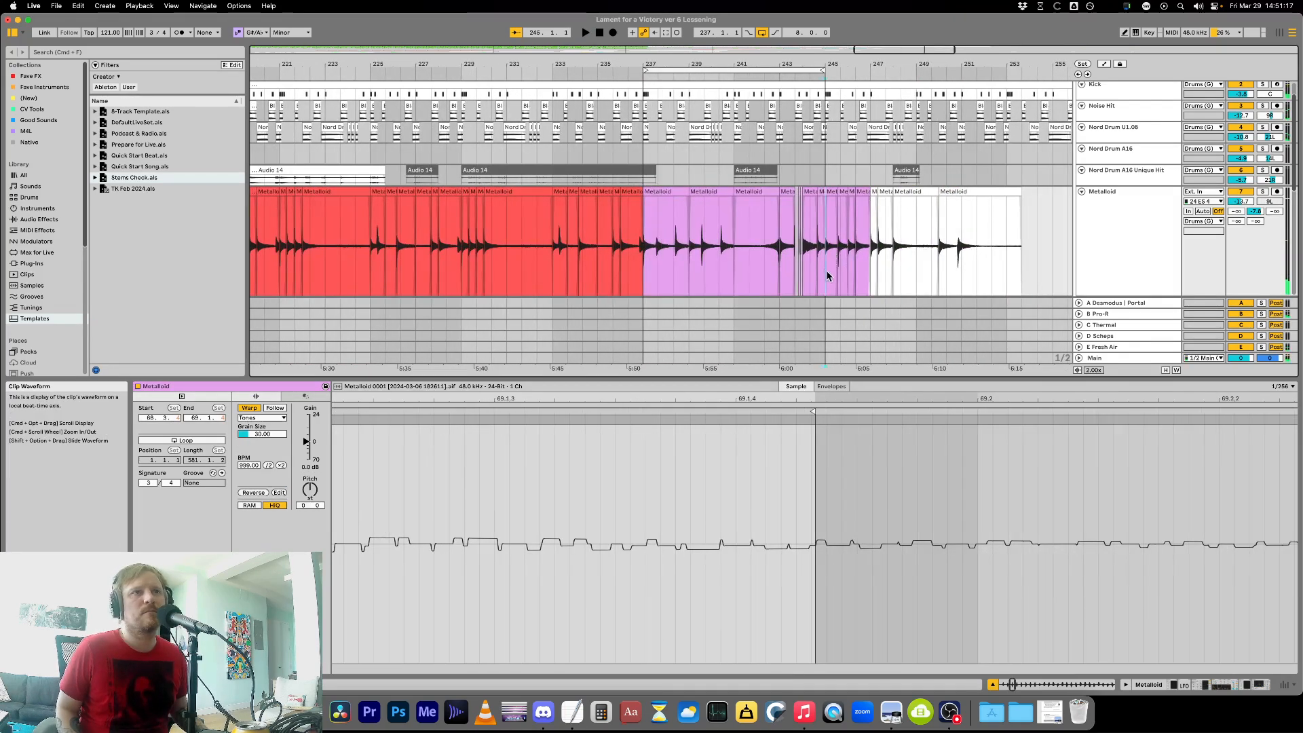
key(space)
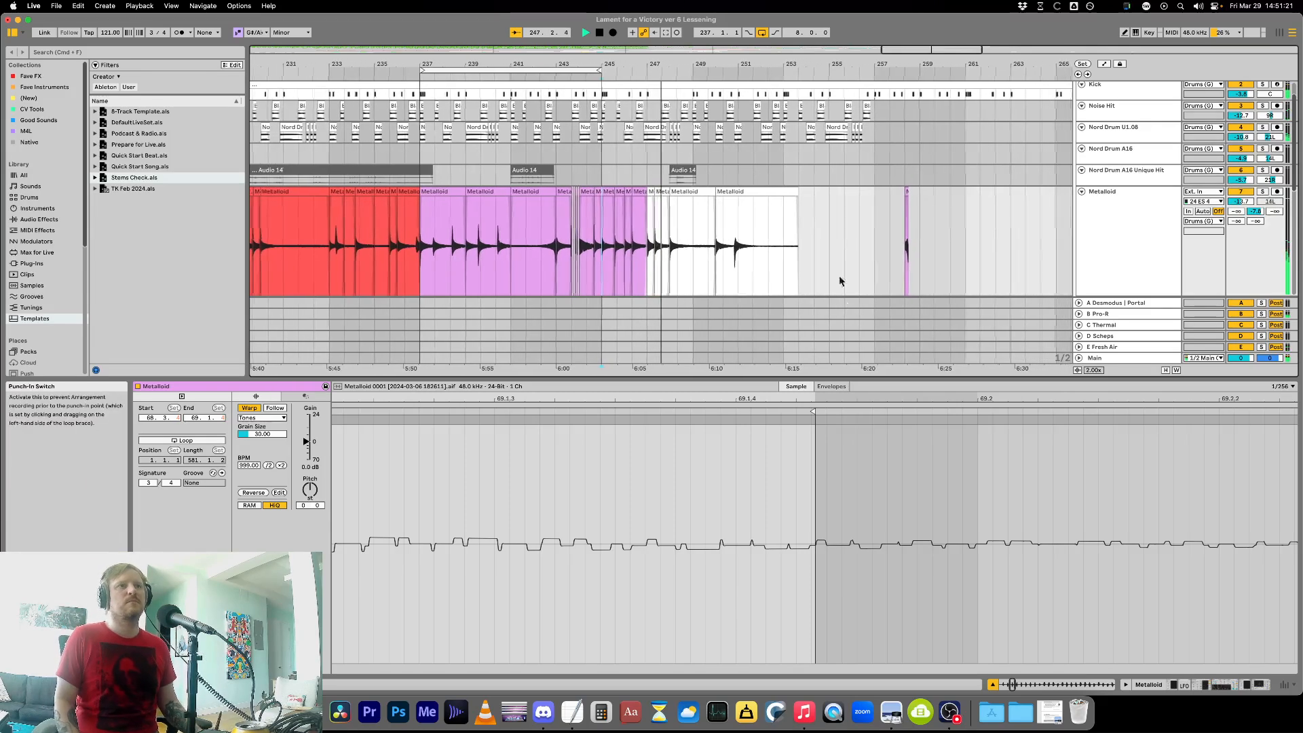
Move the last white clip one bar earlier to bar 249, and replay the white phrase from bar 247.
click(665, 271)
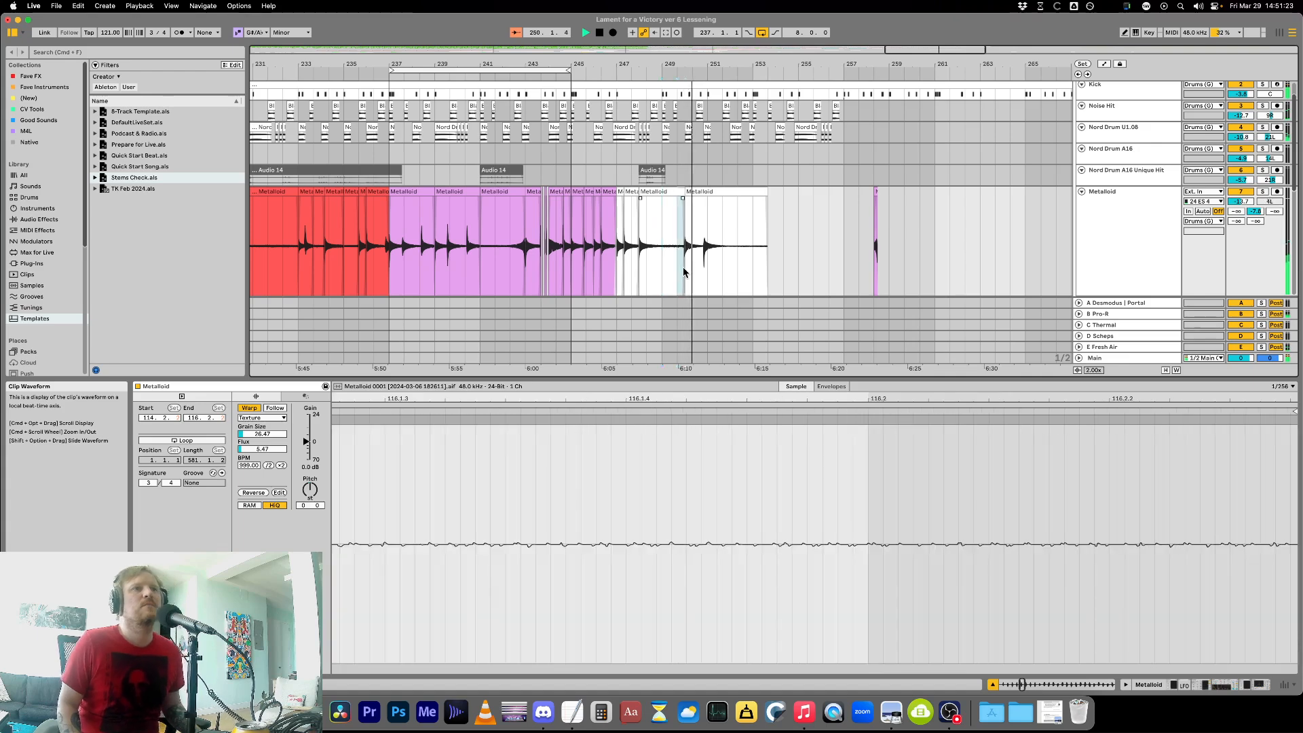
click(683, 267)
key(Left)
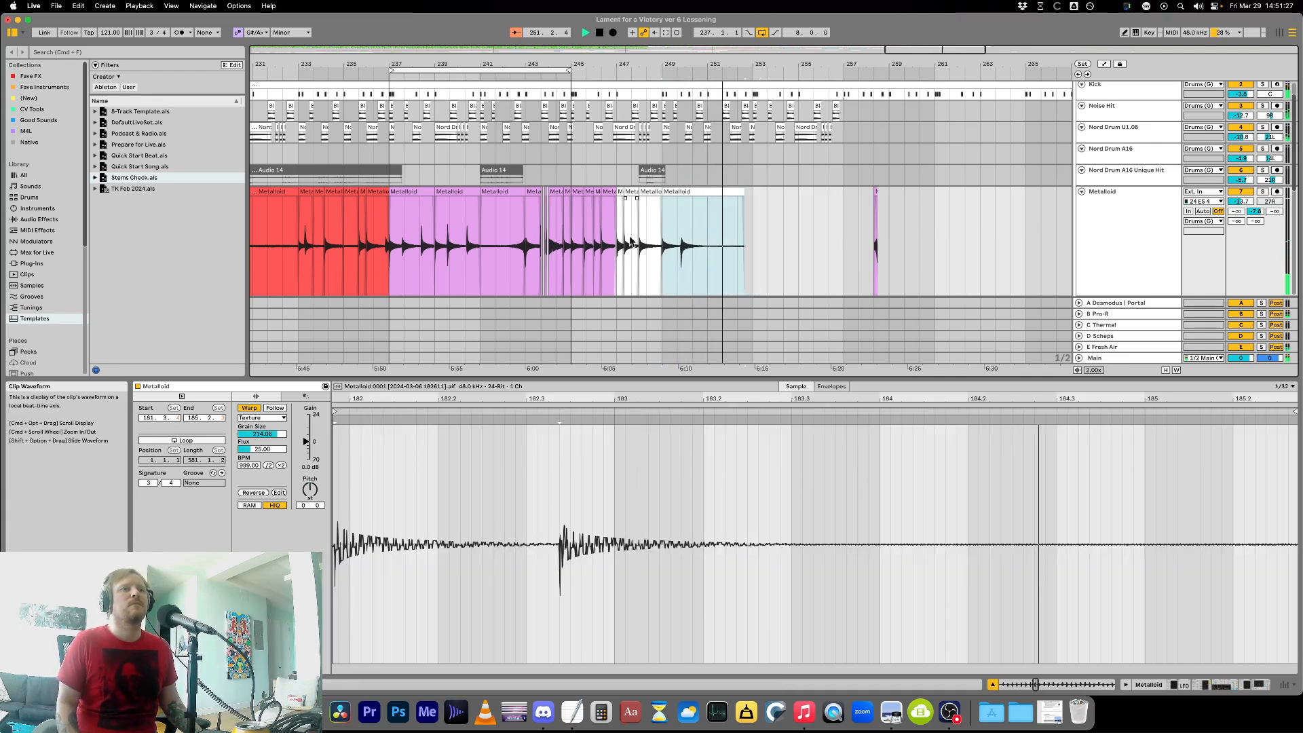
click(617, 262)
key(space)
key(space)
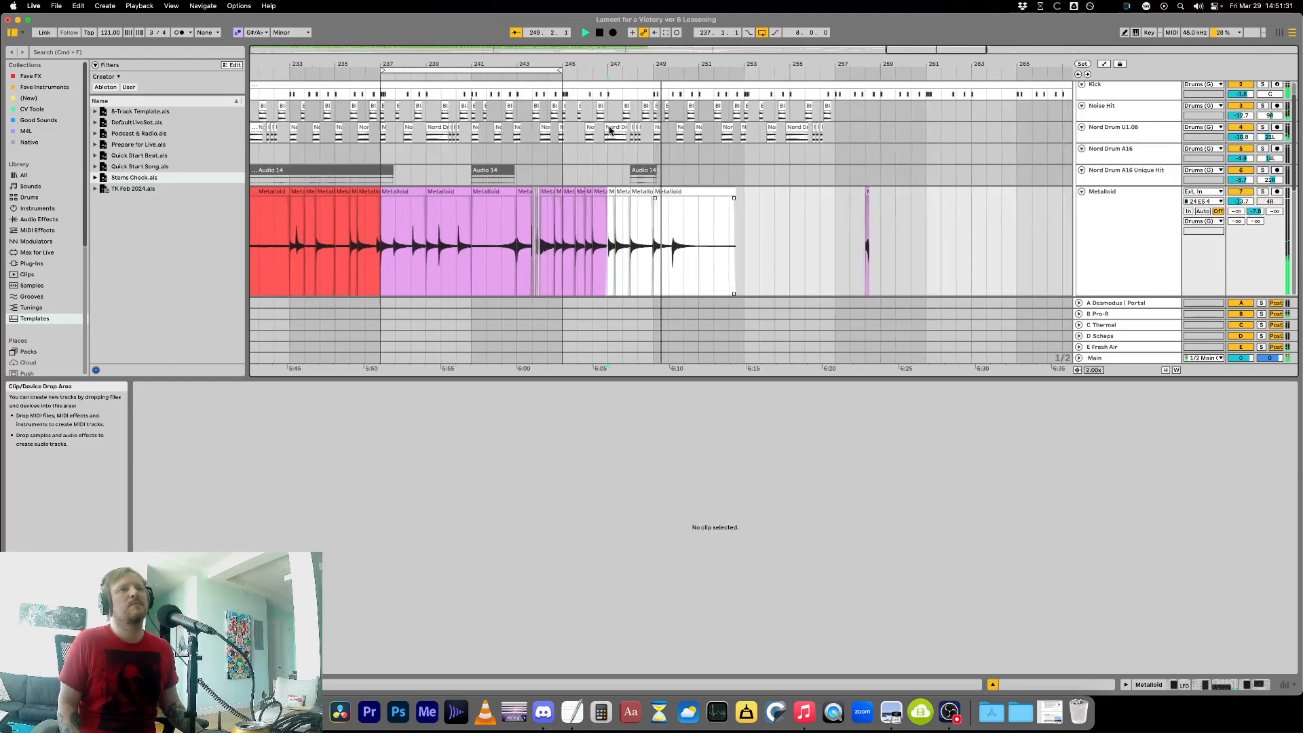
Extend the last white clip to bar 253, and cover bars 251 to 253 with a copy of the reversed purple clip from bar 241.
click(655, 271)
drag(652, 270, 699, 268)
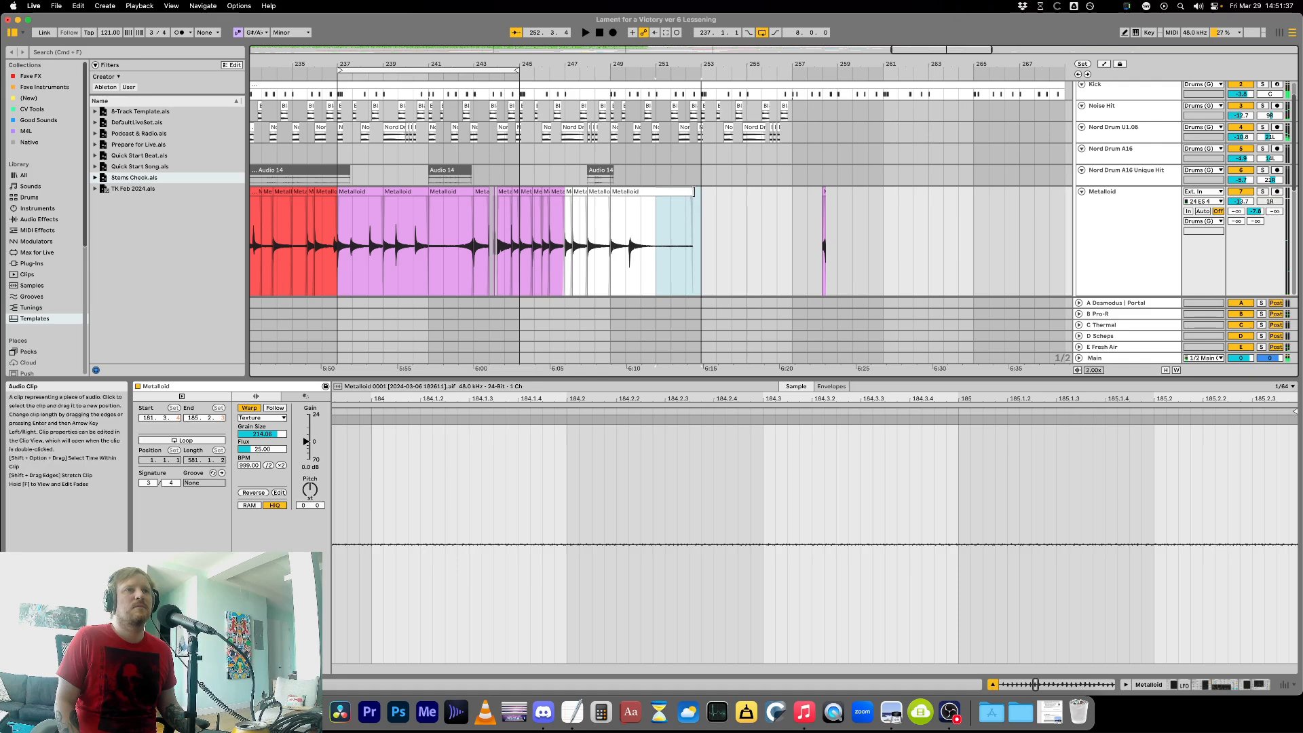
drag(692, 195, 701, 194)
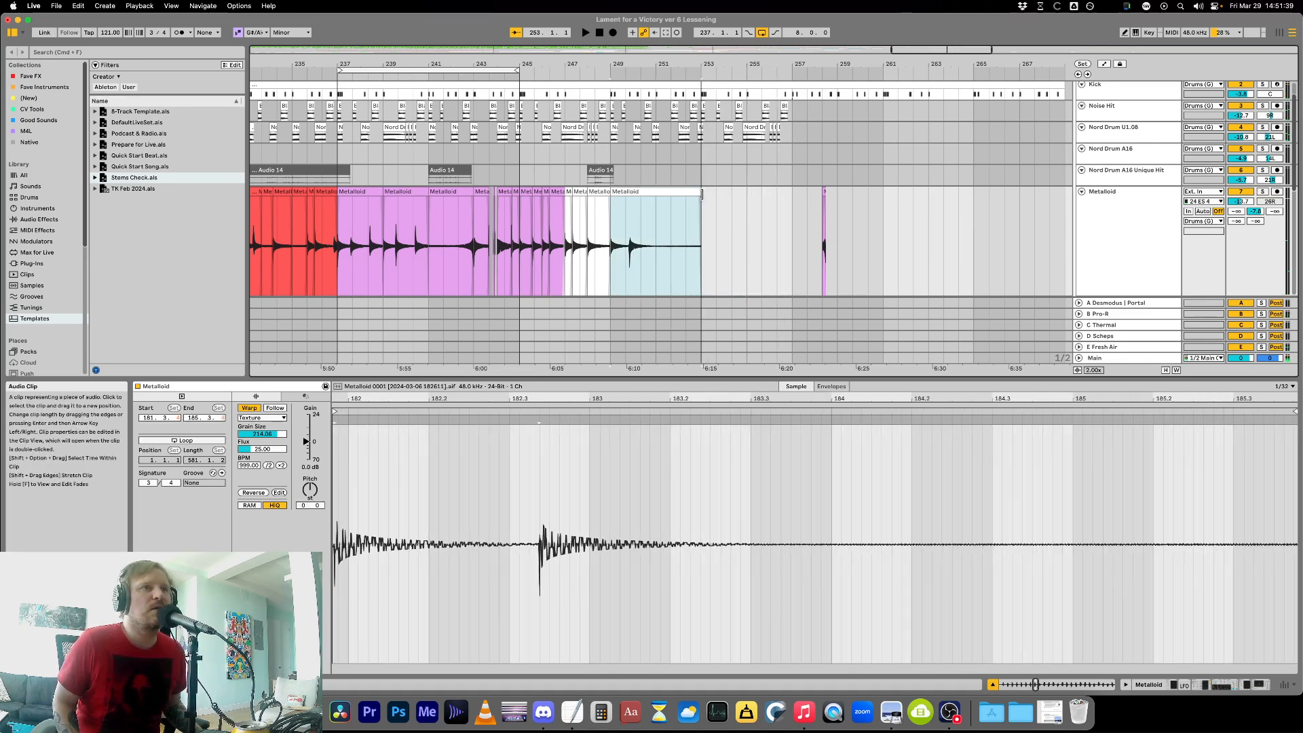
click(439, 242)
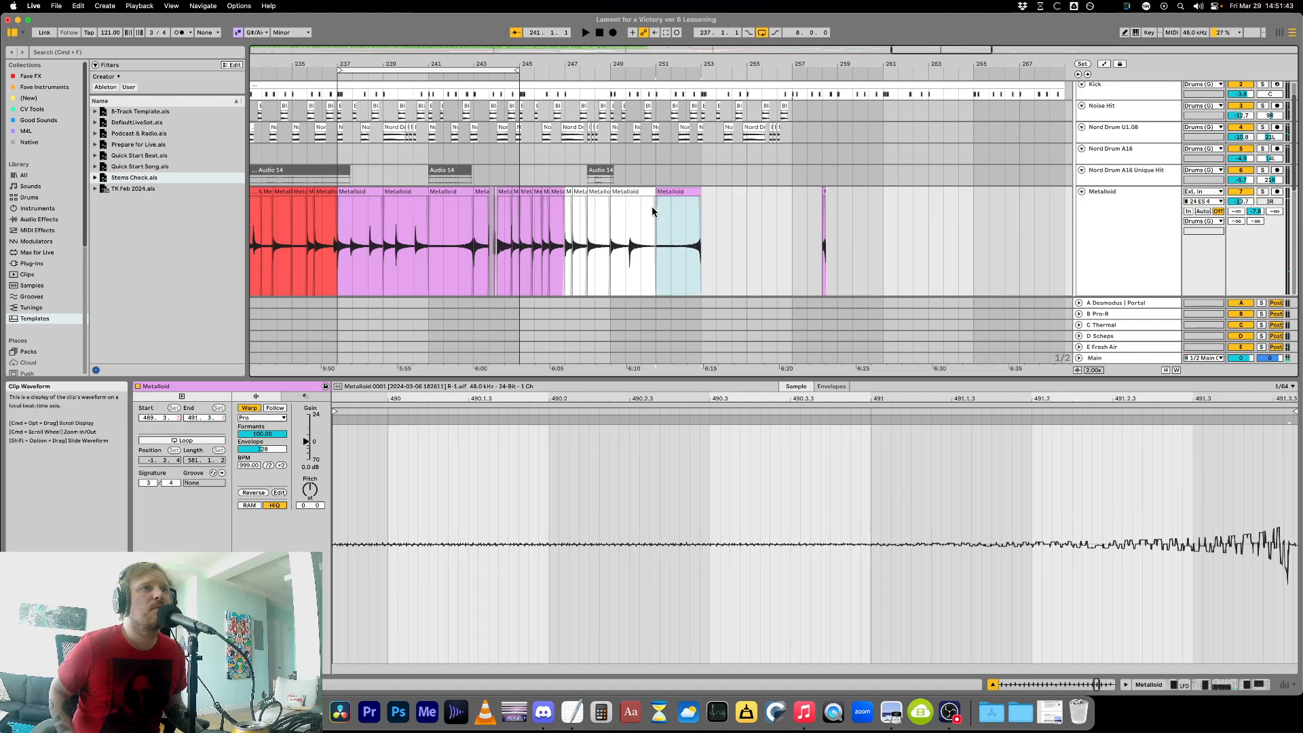
Audition the transition from bar 250 into the pasted reversed purple clip, and select that clip.
click(629, 248)
key(space)
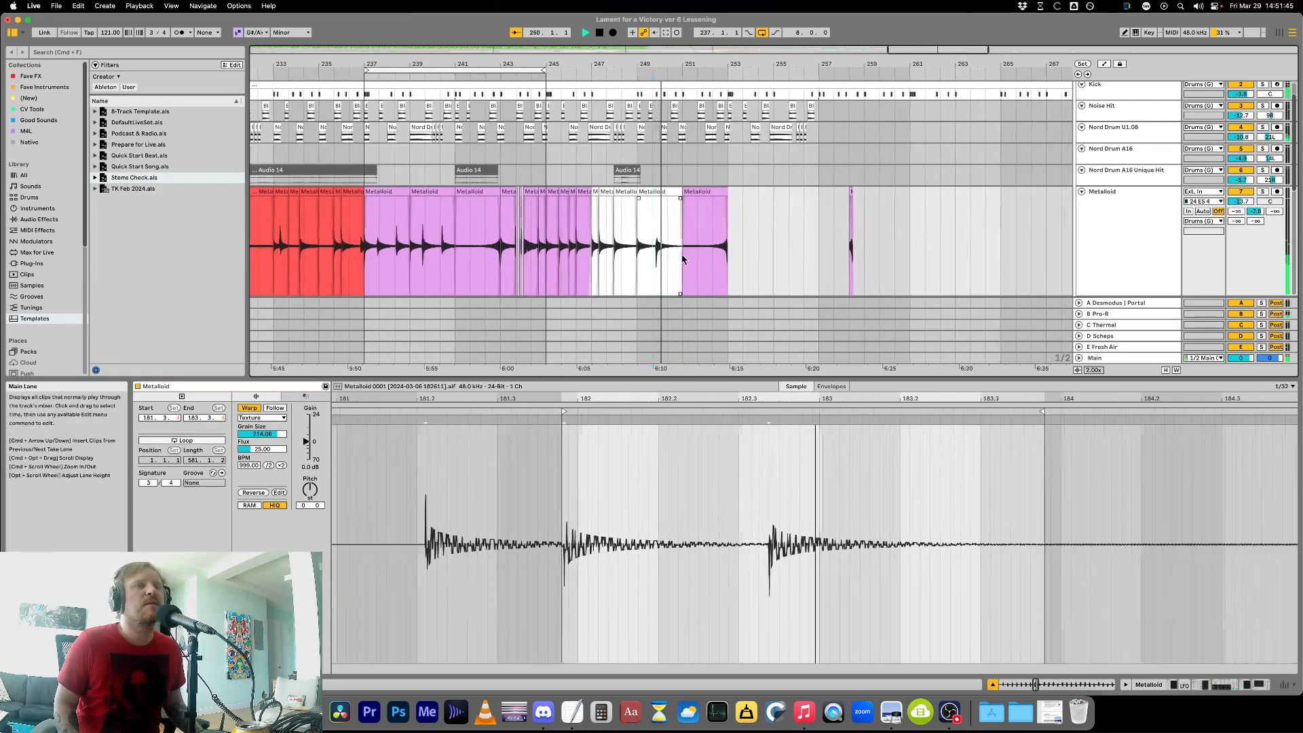
key(plus)
key(plus)
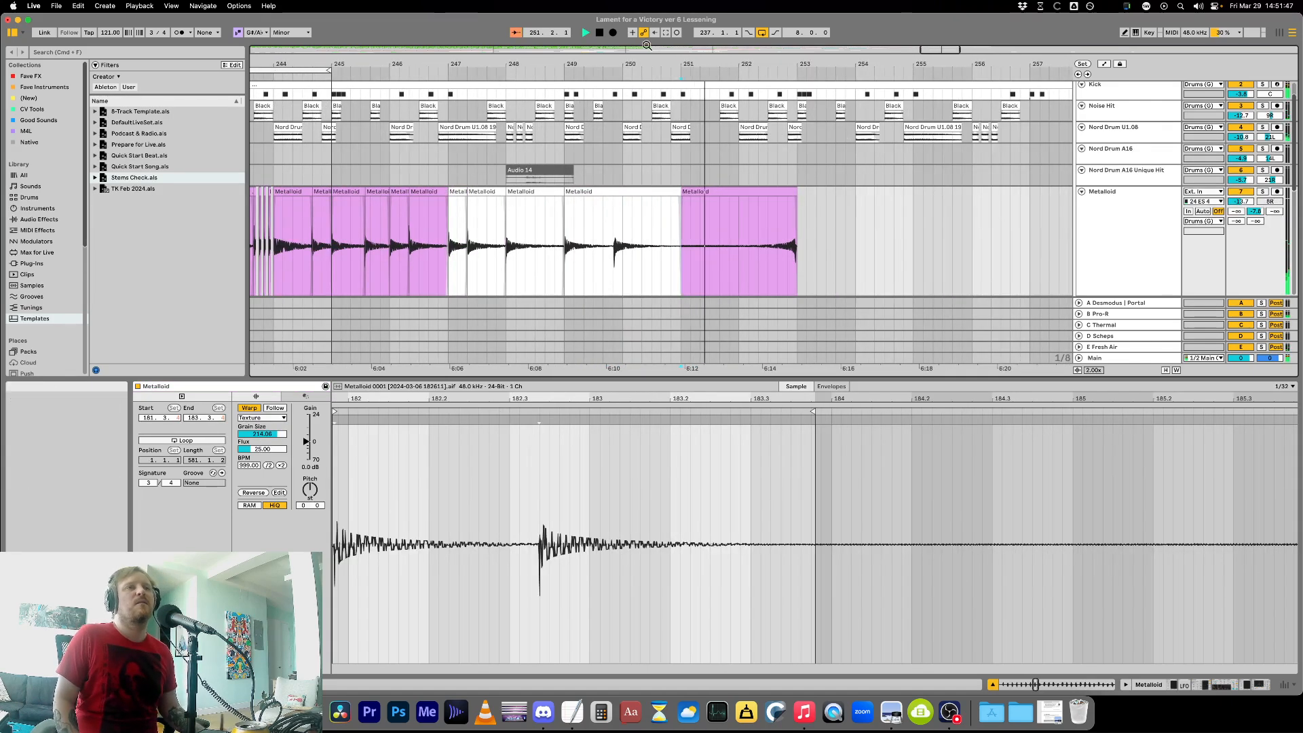
click(689, 221)
key(space)
click(724, 192)
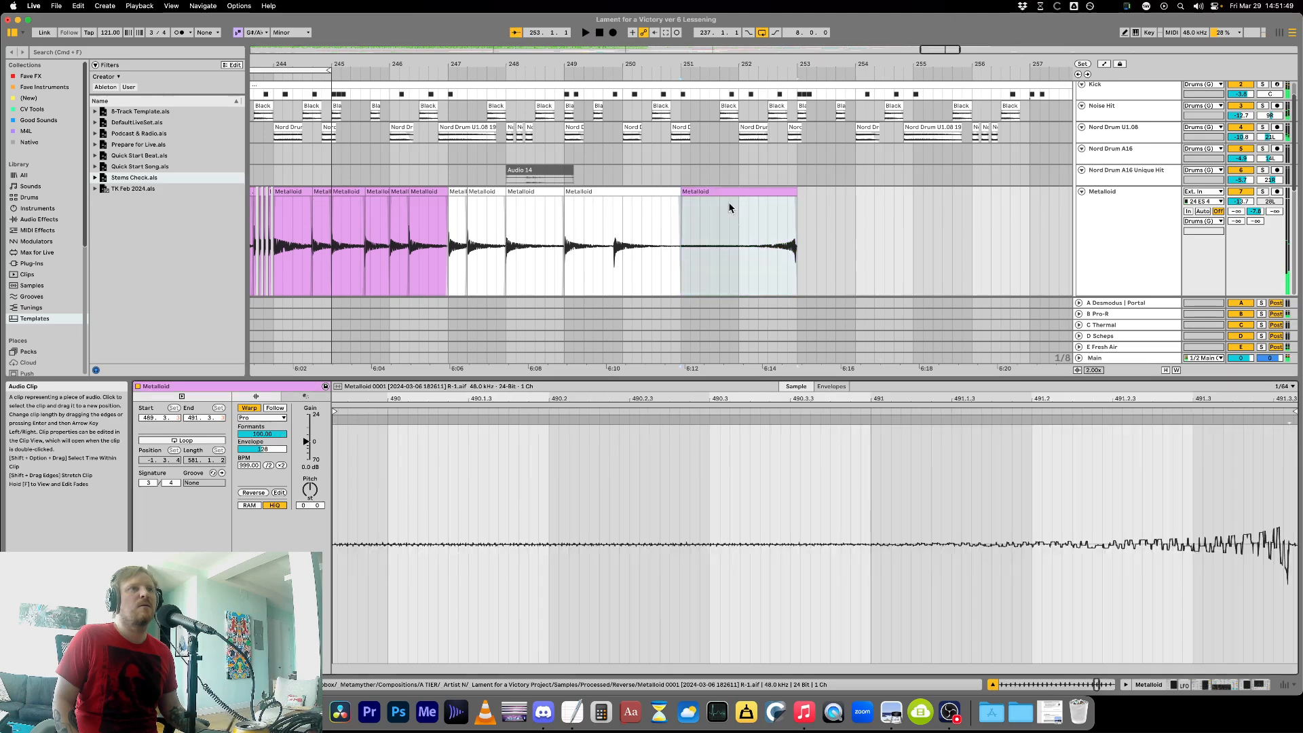
Switch the reversed purple clip at bar 251 to Texture warp mode and set its grain size to 240.57 while auditioning it.
click(633, 191)
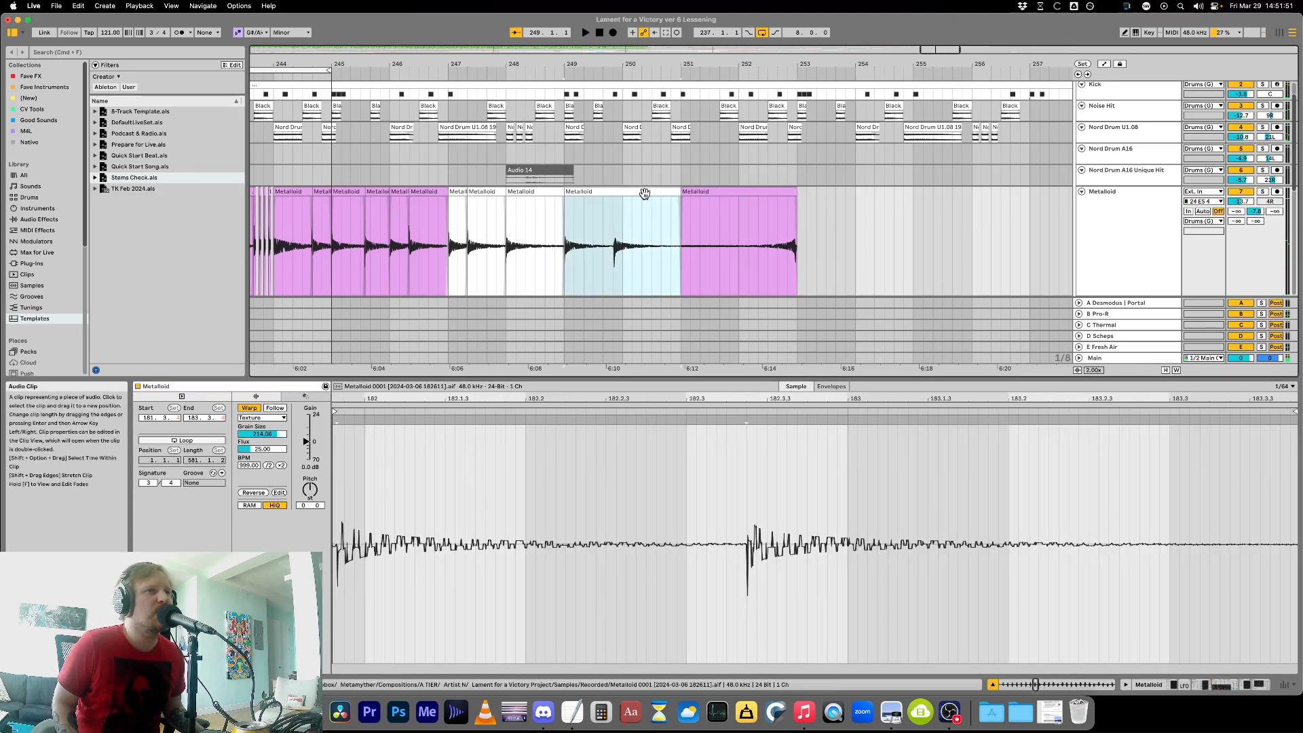
click(701, 192)
click(269, 417)
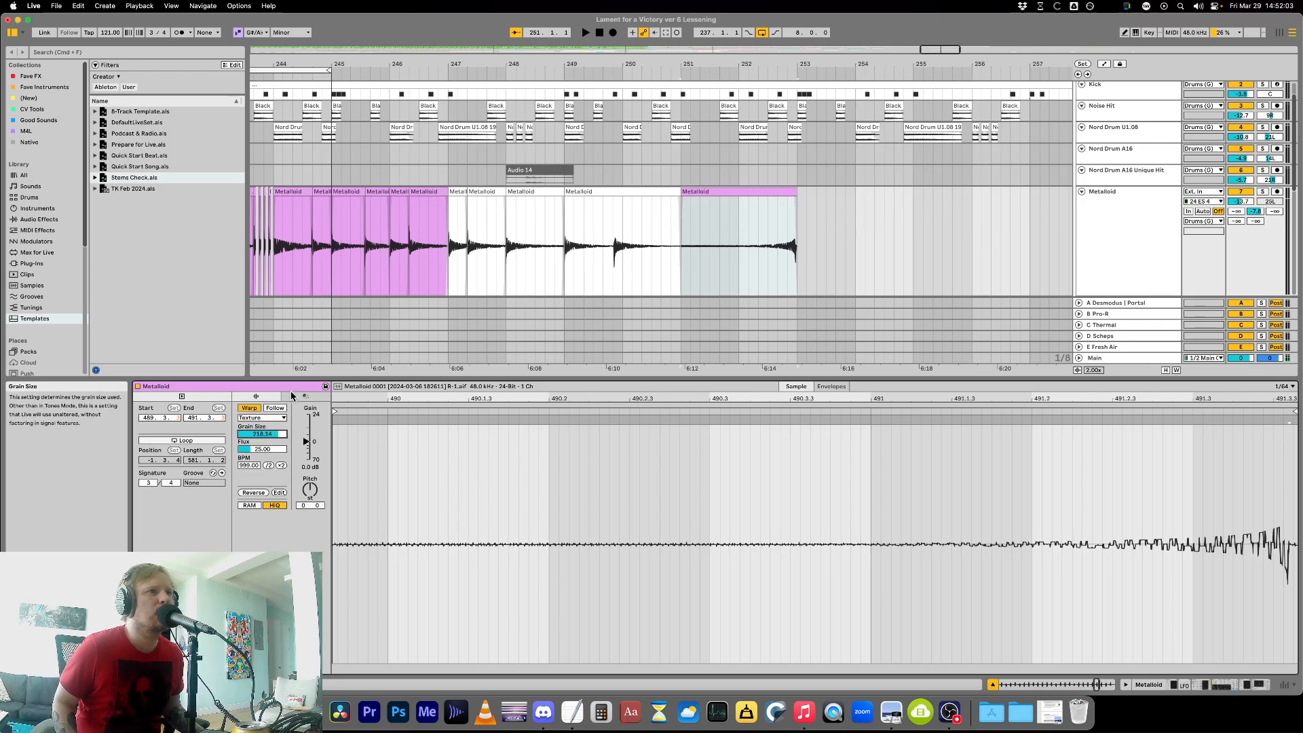
key(space)
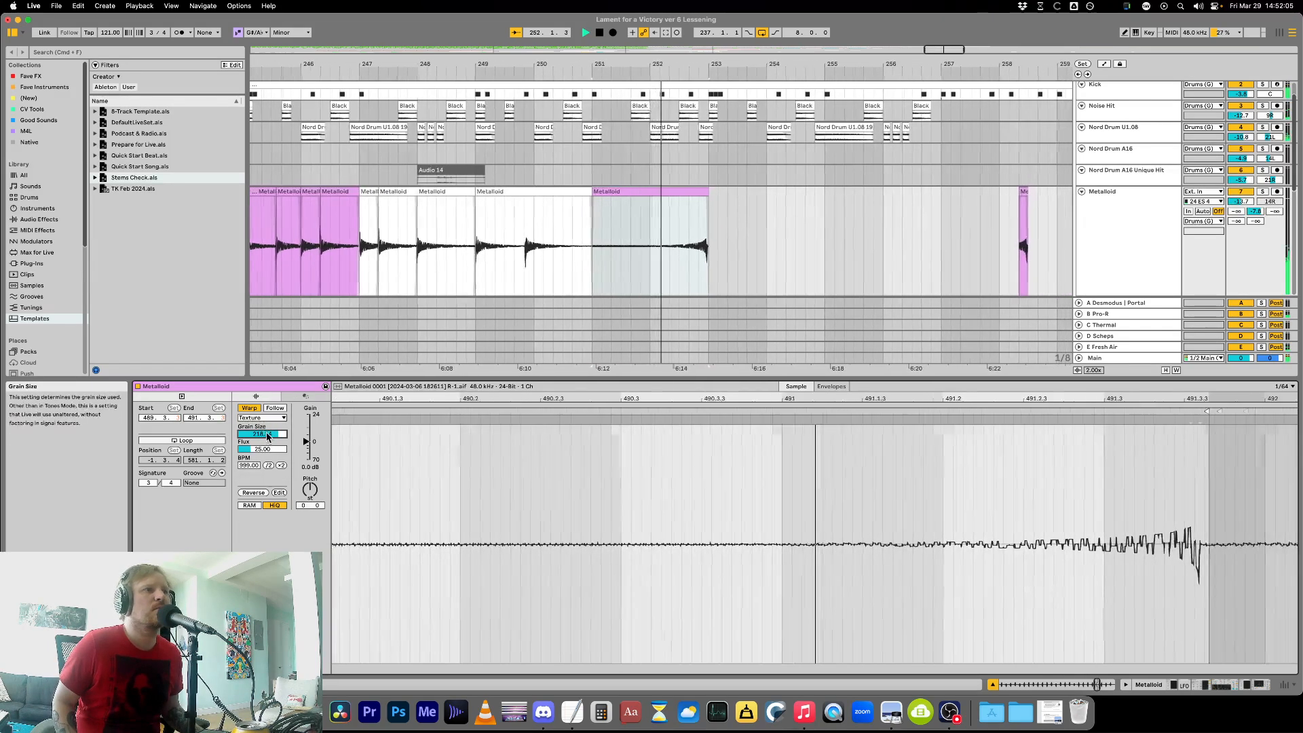
drag(267, 436, 267, 431)
key(space)
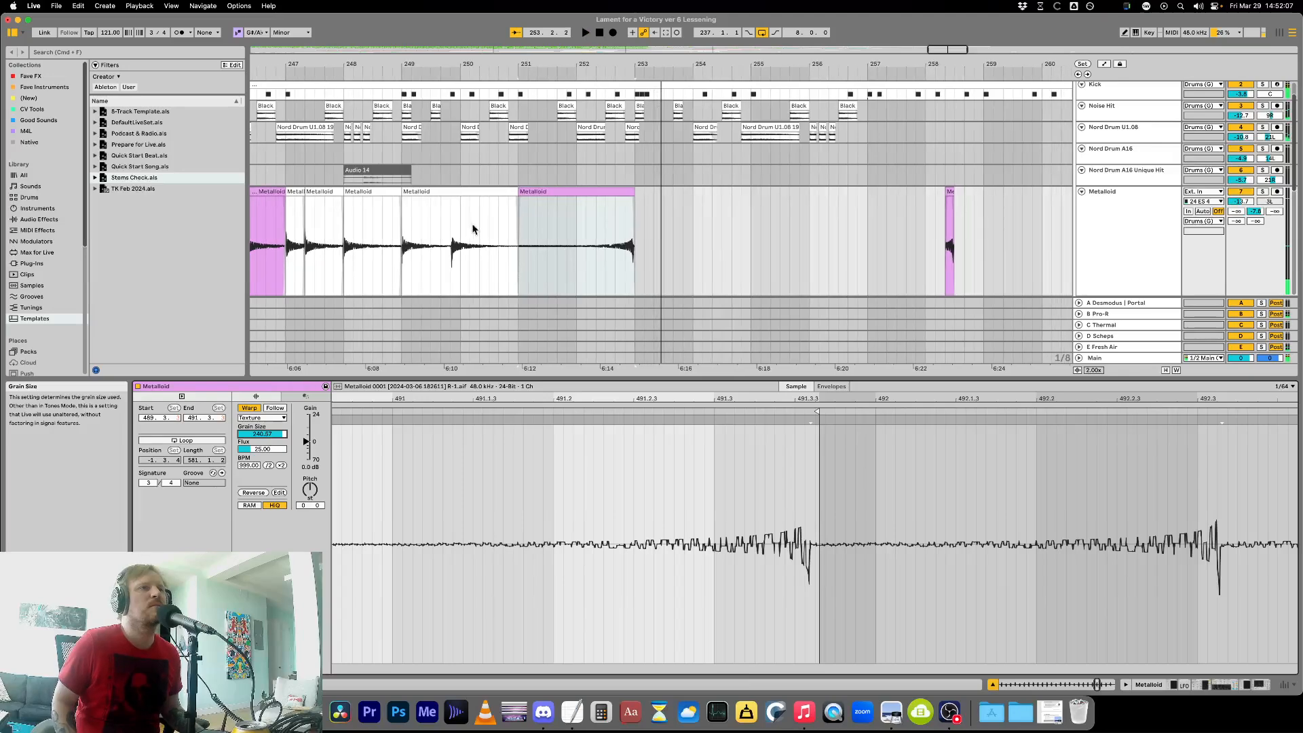
Audition the phrase from bar 247, and reverse the purple clip at bar 251.
click(284, 252)
key(space)
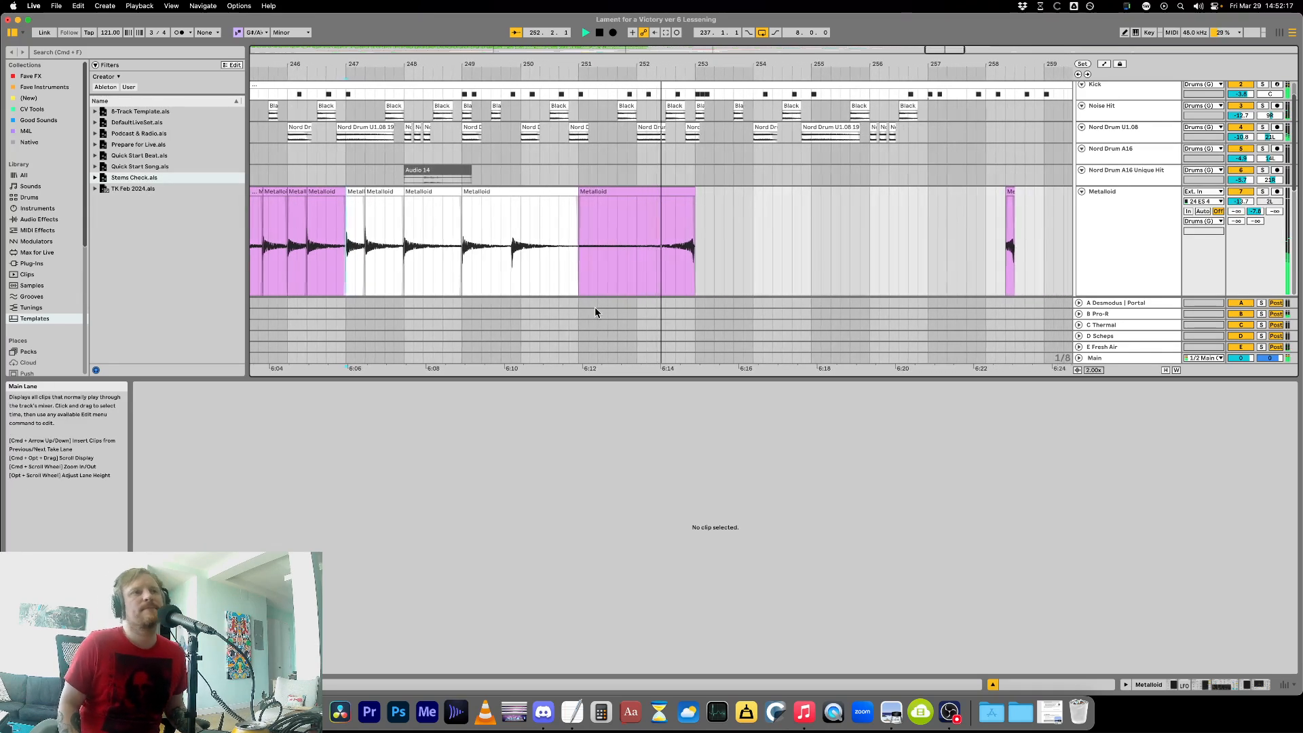
click(609, 212)
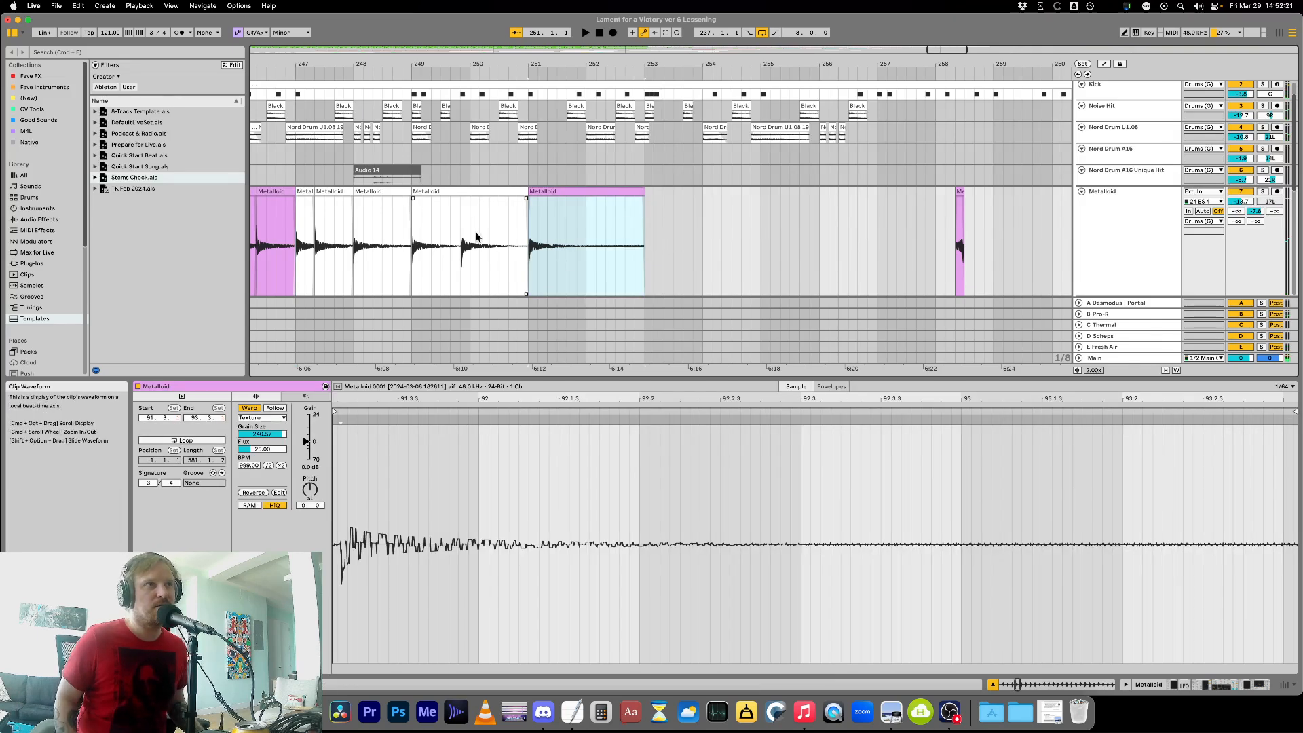
Try transposing the last white clip down 14 semitones while auditioning from just before bar 250, and undo the pitch change.
click(457, 262)
key(space)
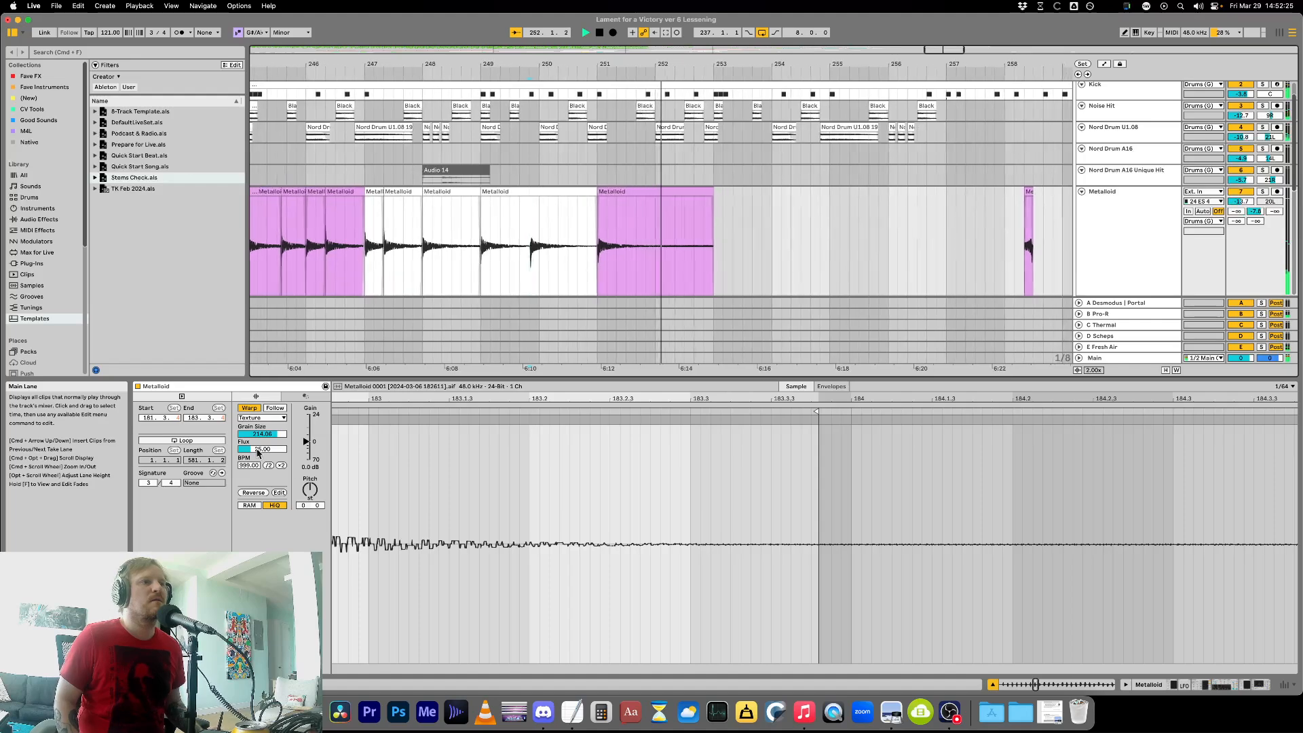
key(space)
key(space)
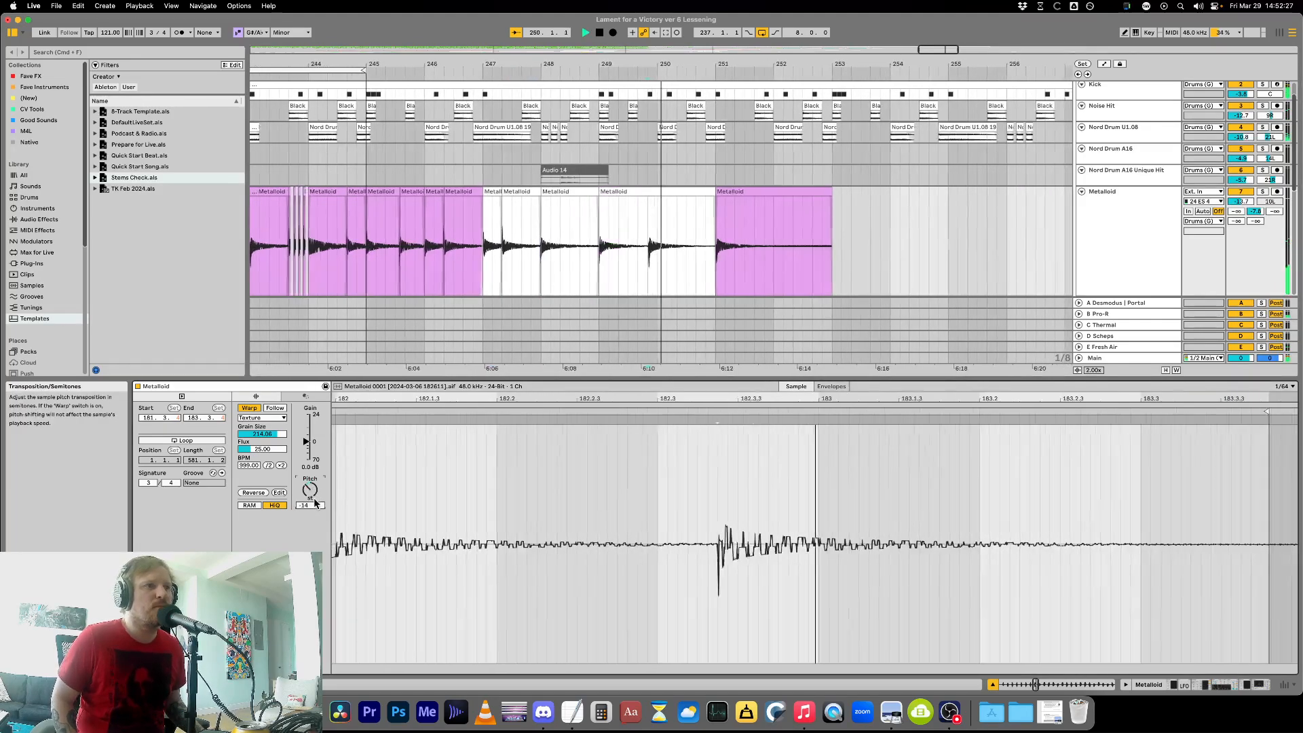
drag(315, 493, 324, 530)
key(super+z)
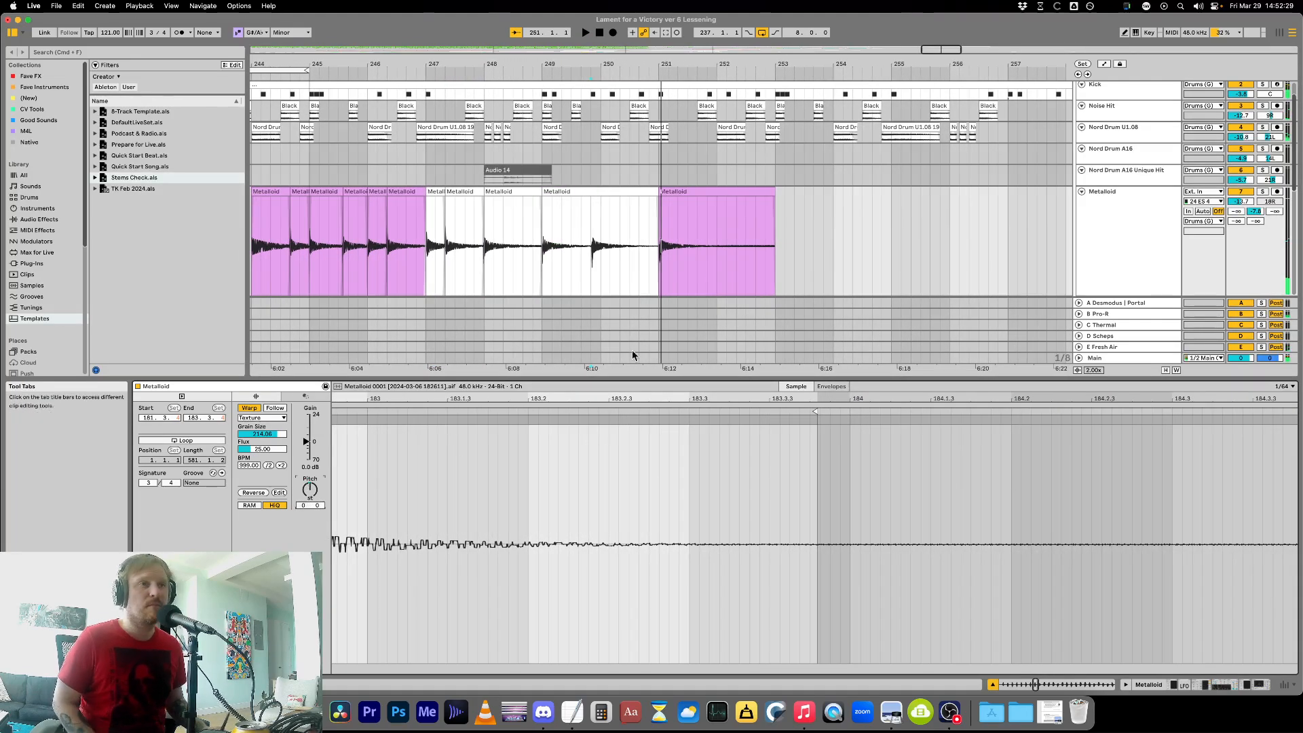
shift+click(682, 193)
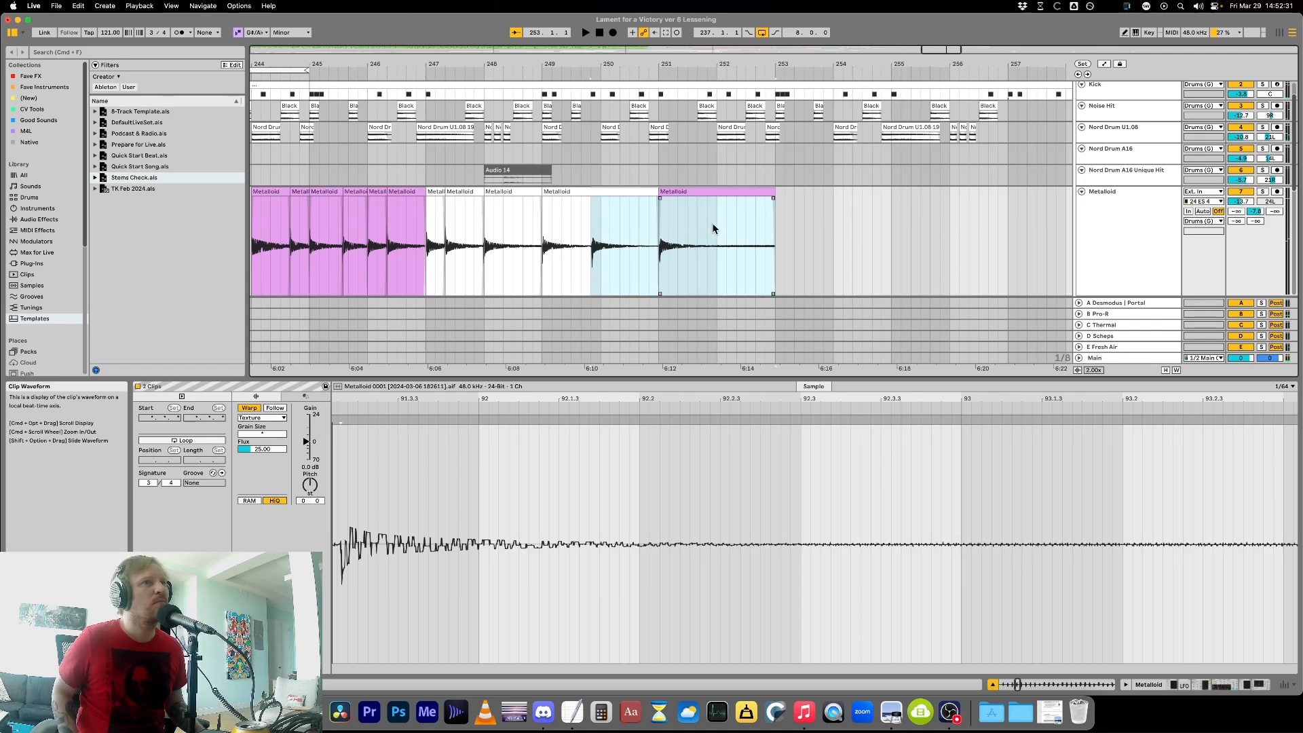
key(Left)
shift+click(710, 193)
key(Left)
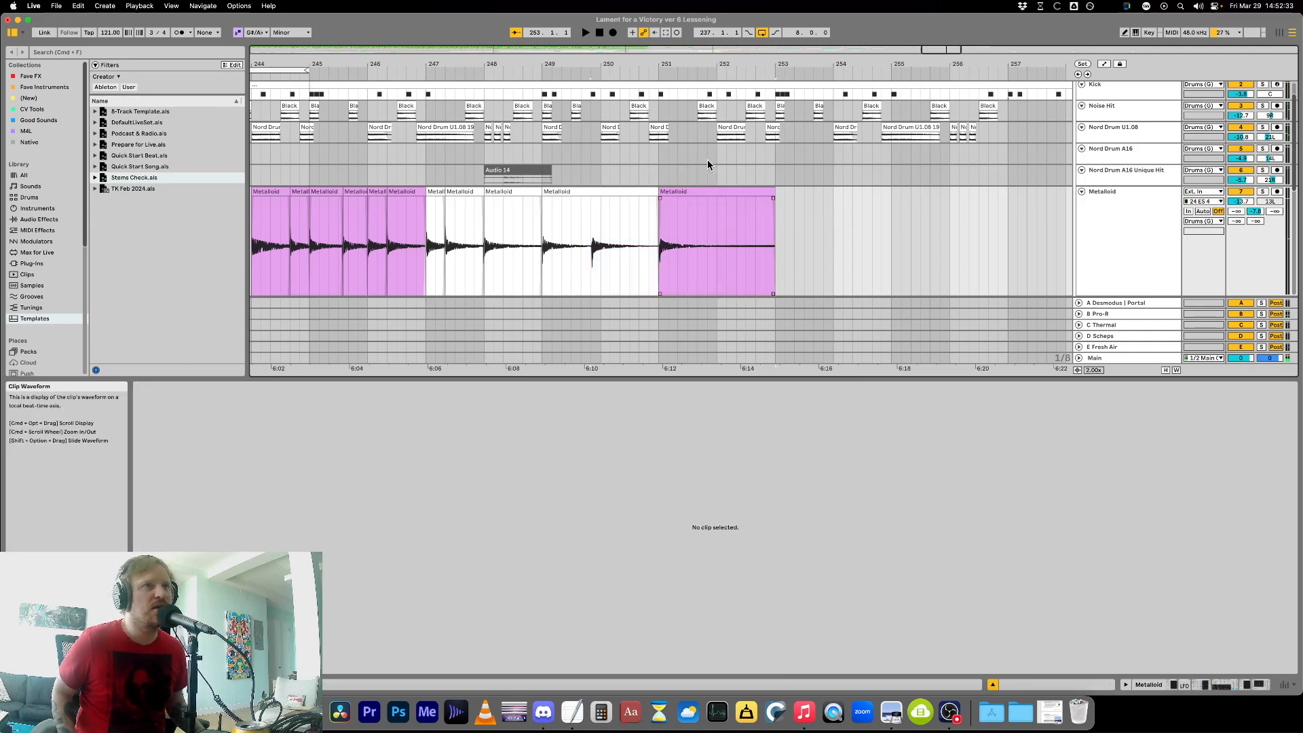
shift+click(713, 193)
key(Left)
shift+click(713, 193)
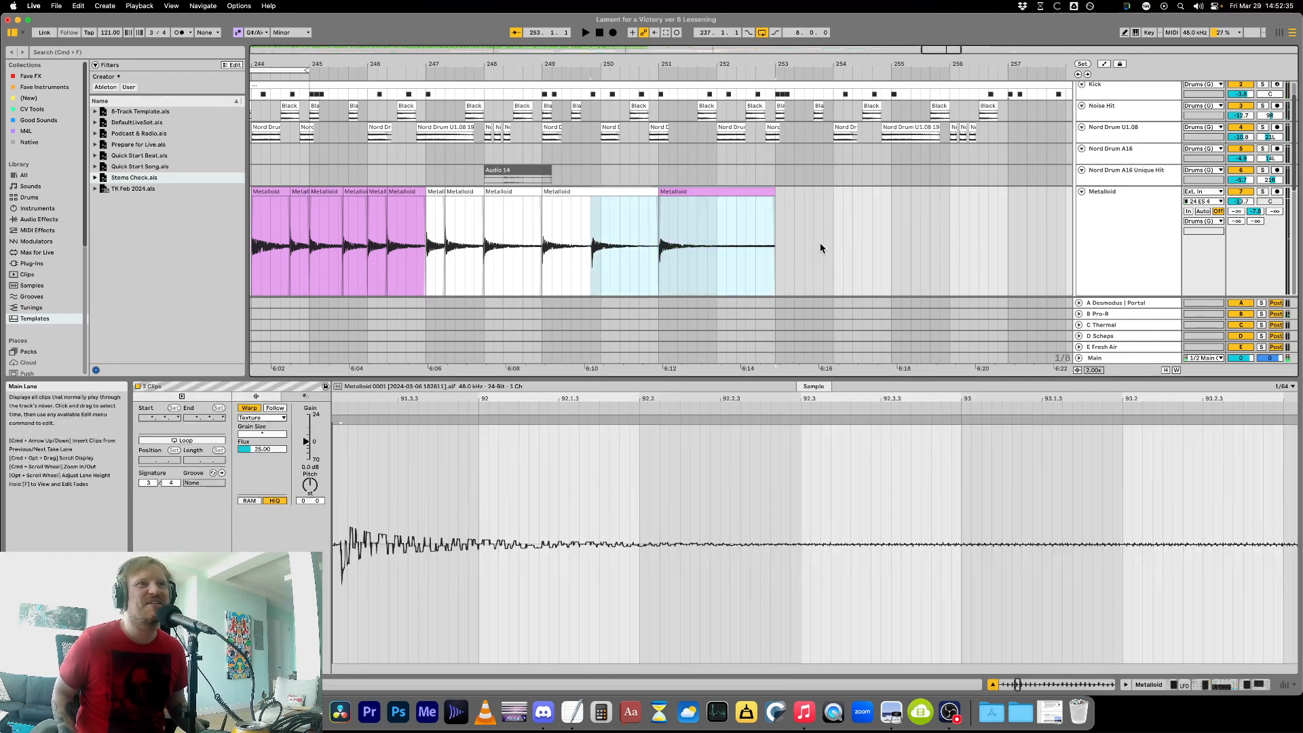
Transpose the purple clip at bar 251 up 7 semitones while auditioning it.
click(851, 241)
shift+click(714, 226)
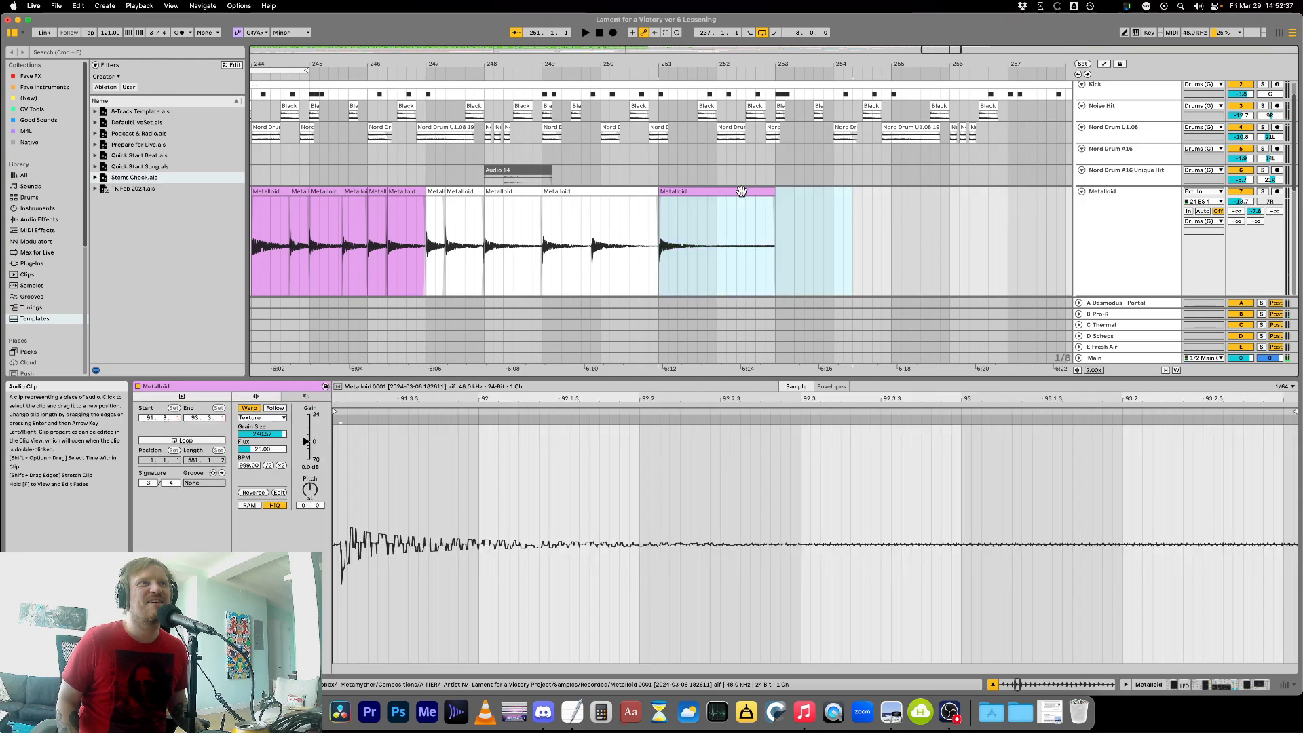
mouse_move(311, 491)
mouse_down()
mouse_move(318, 501)
mouse_move(324, 487)
mouse_up()
key(space)
key(space)
key(space)
key(space)
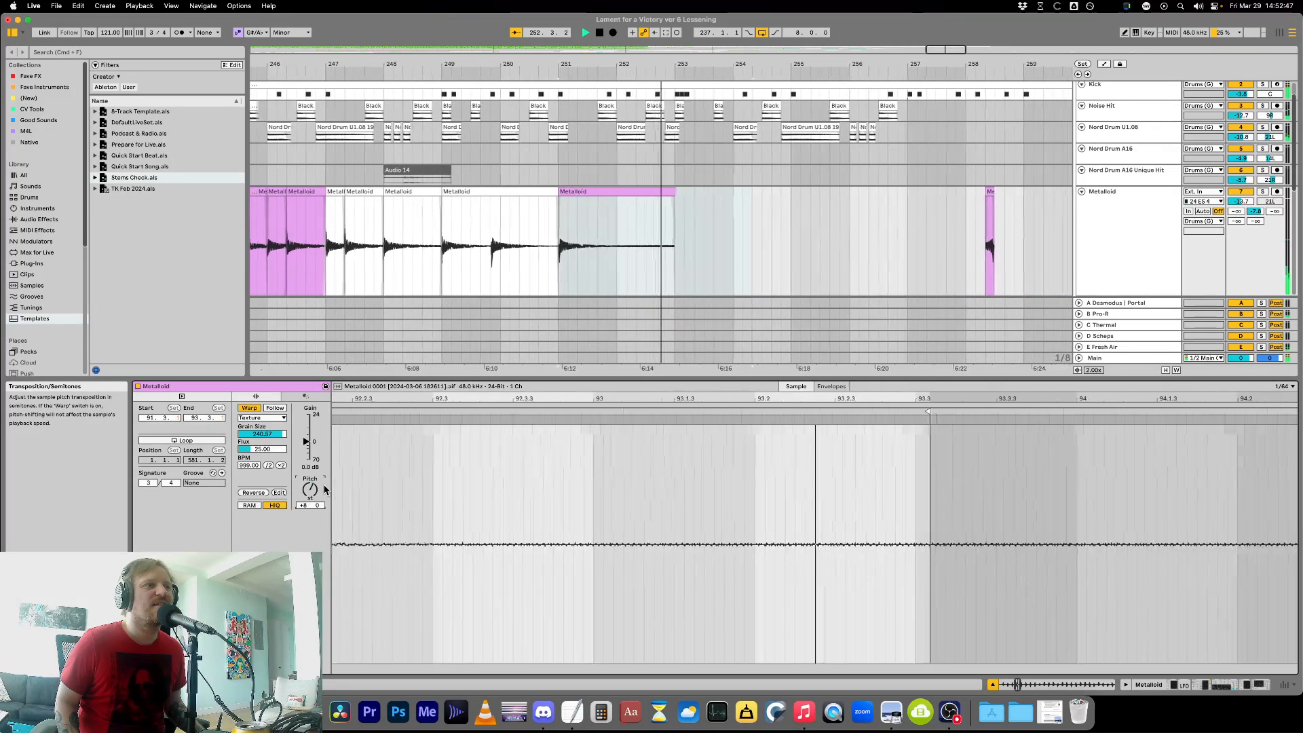
key(space)
Enlarge the arrangement area and delete the leftover short purple Metalloid clip near bar 258.
click(633, 268)
click(625, 262)
key(minus)
key(minus)
key(minus)
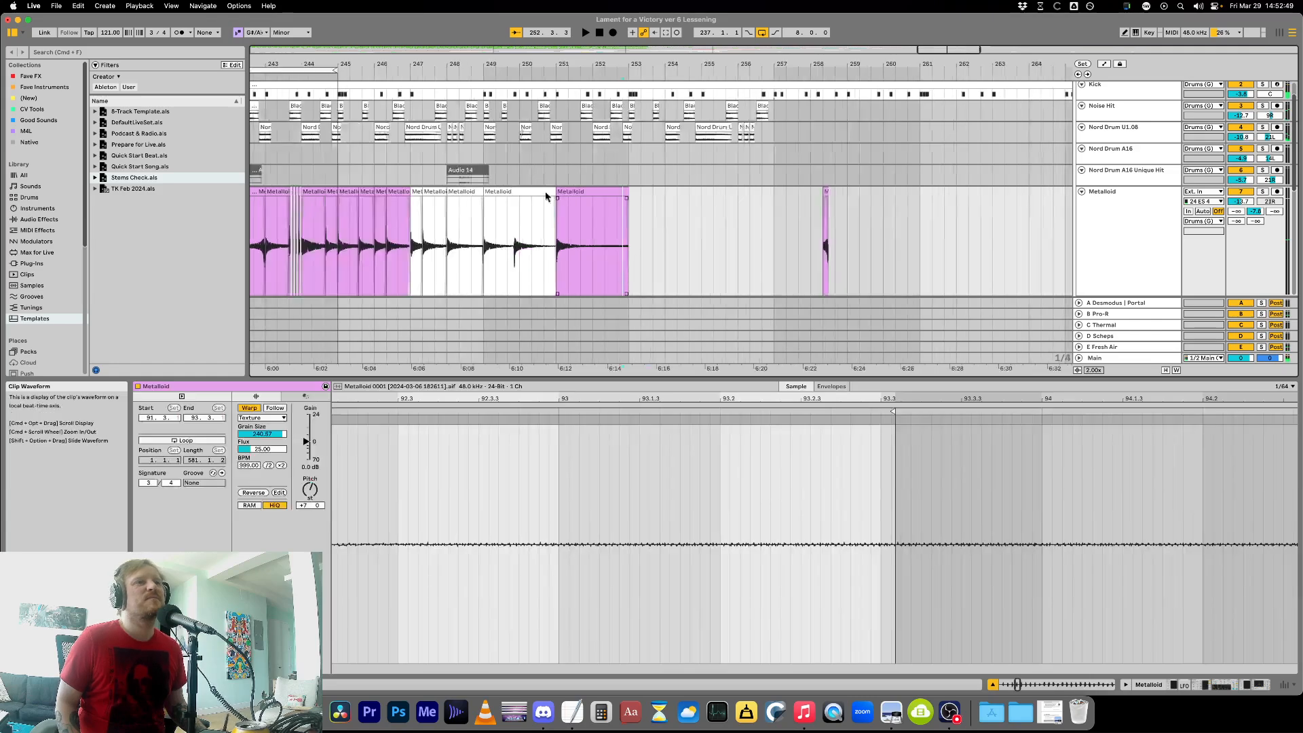
drag(585, 376, 588, 541)
drag(668, 230, 756, 264)
key(Delete)
click(643, 238)
Survey the Metalloid track, comparing the new phrase from bar 237 with the section that starts at bar 161.
key(minus)
key(minus)
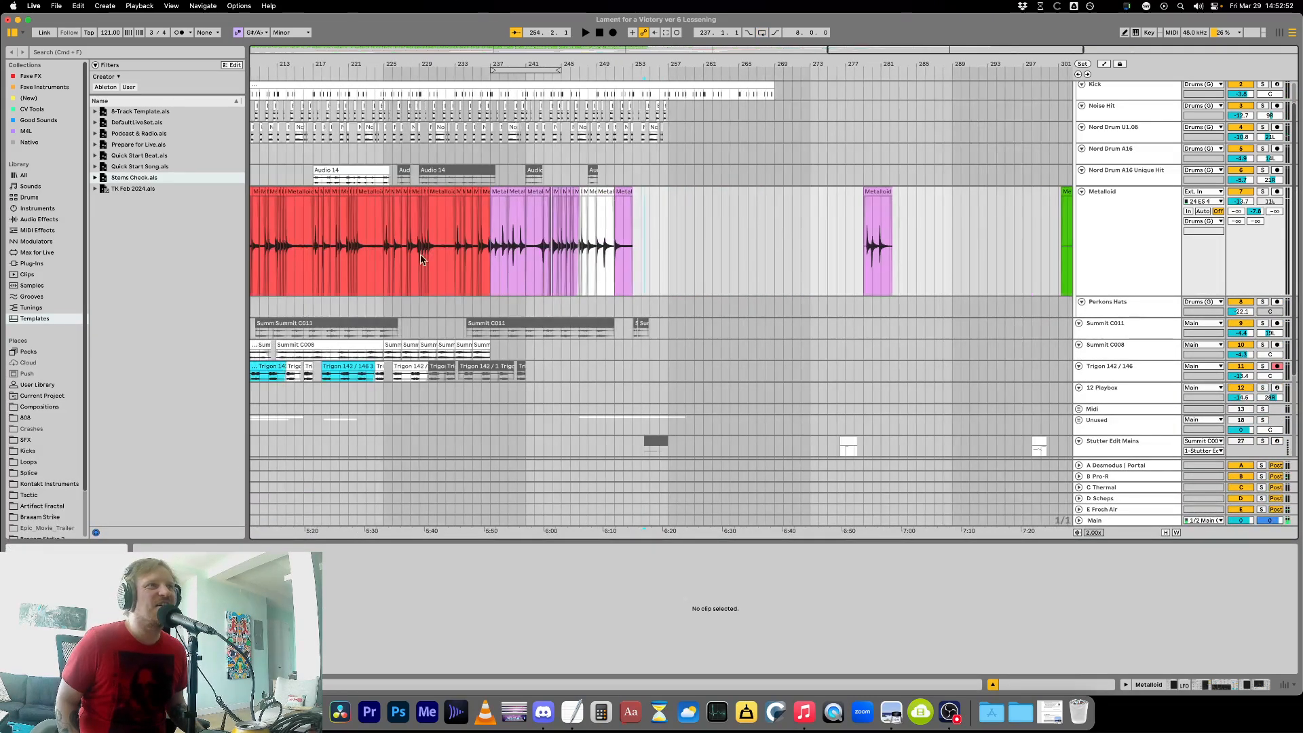
click(541, 263)
key(plus)
key(plus)
key(plus)
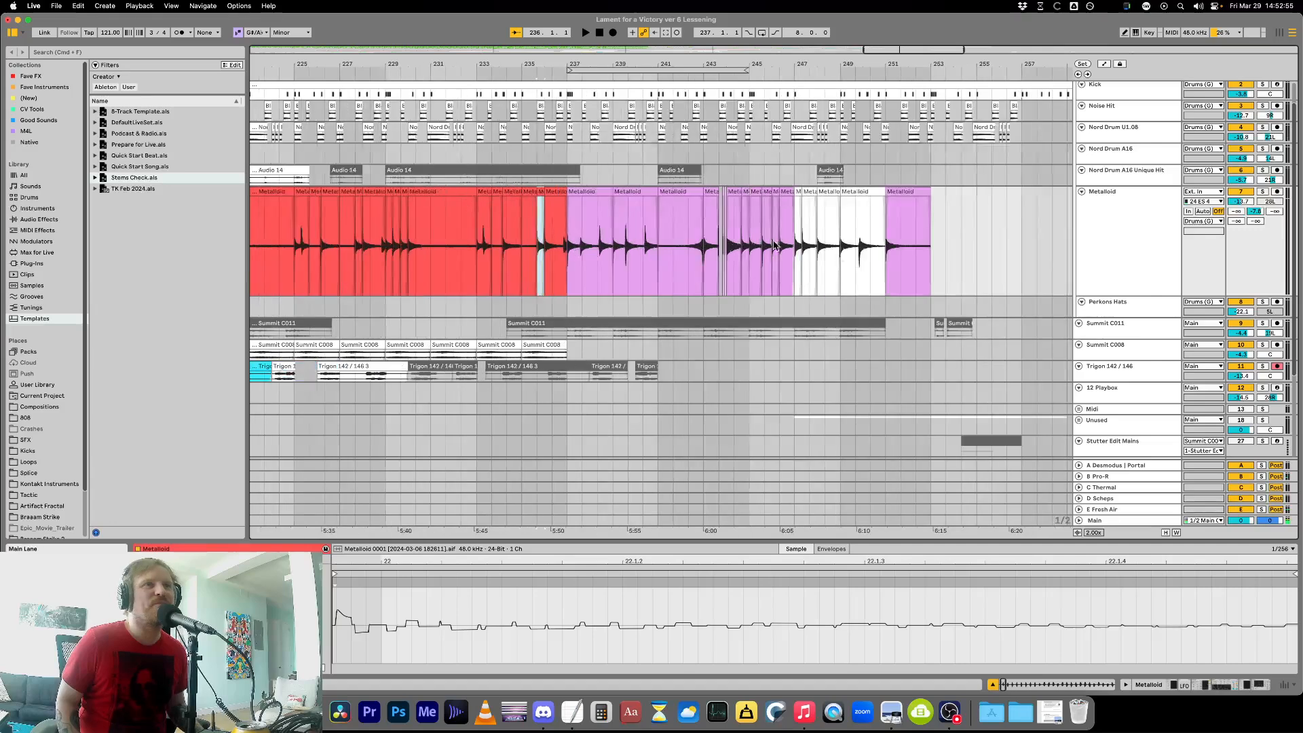
key(minus)
key(minus)
key(minus)
key(minus)
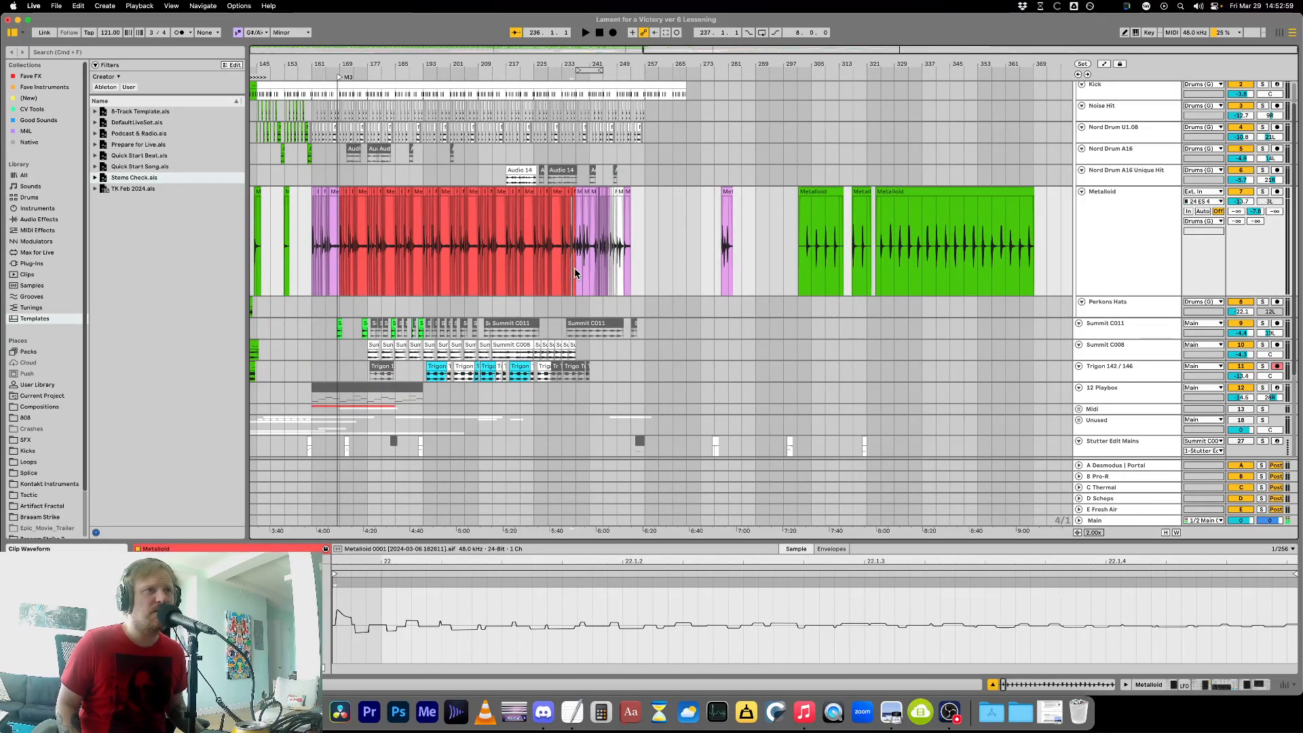
click(313, 271)
key(plus)
key(plus)
key(plus)
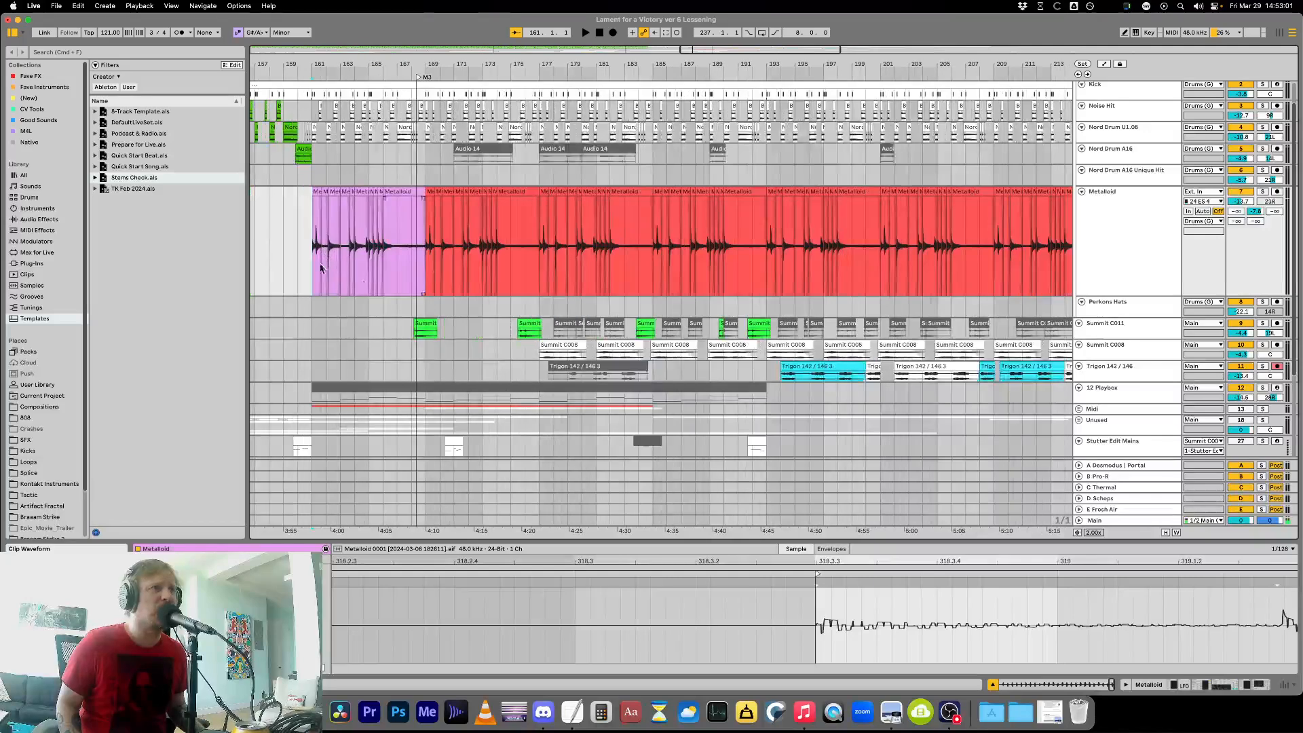
key(minus)
key(minus)
key(minus)
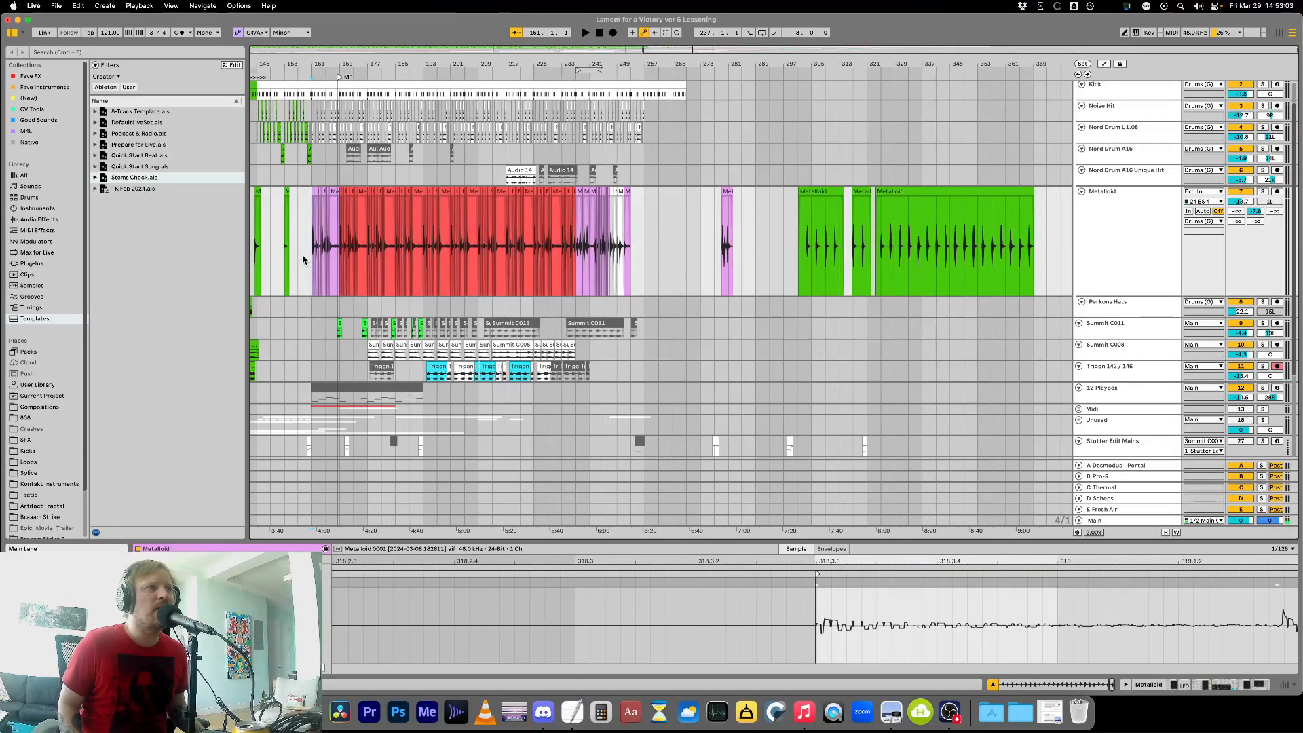
Select the whole Metalloid phrase from bar 237 to 253 and cut it.
click(585, 278)
key(plus)
key(plus)
key(plus)
key(plus)
click(940, 284)
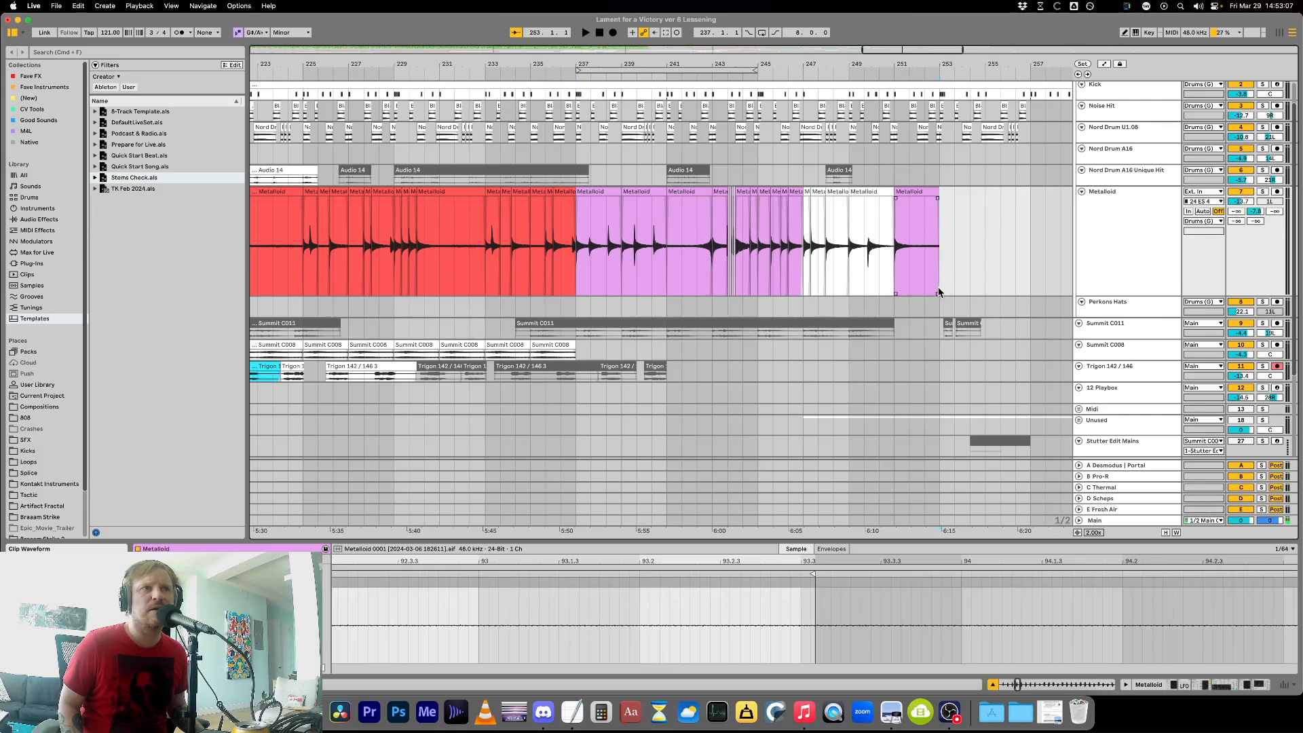
shift+click(572, 288)
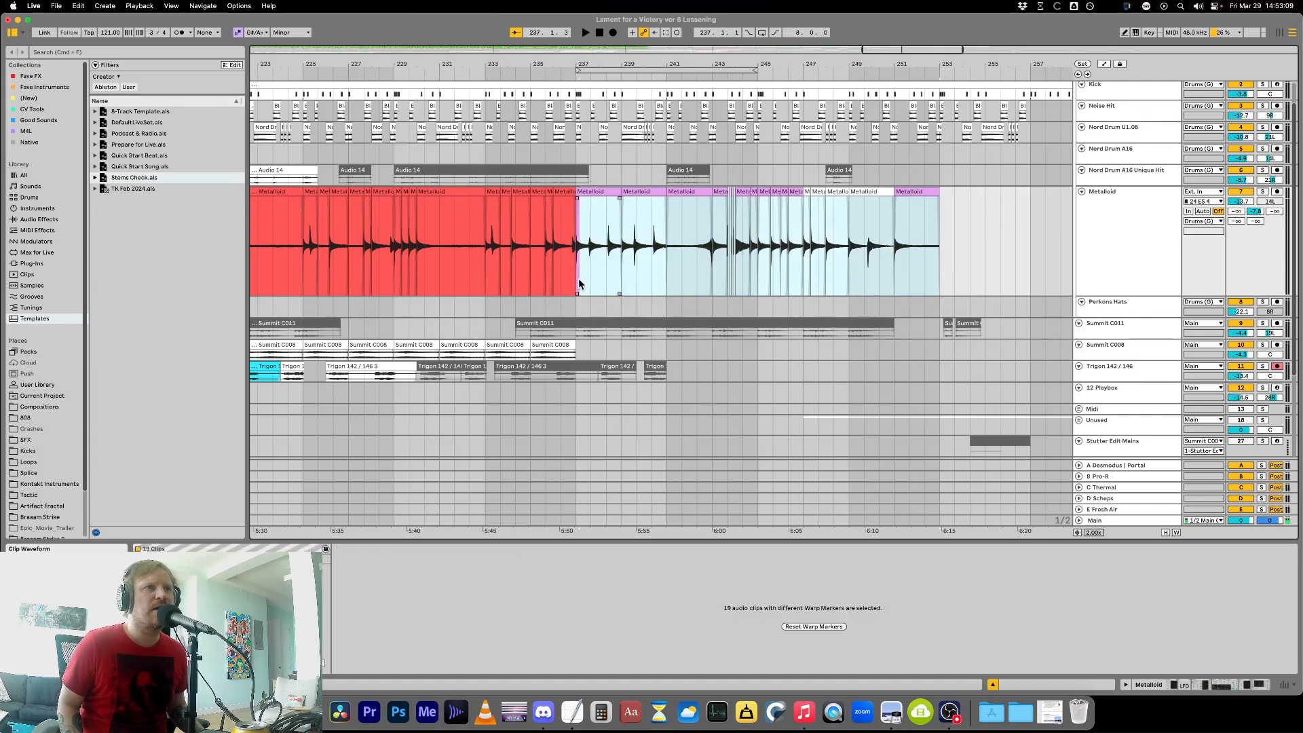
key(Delete)
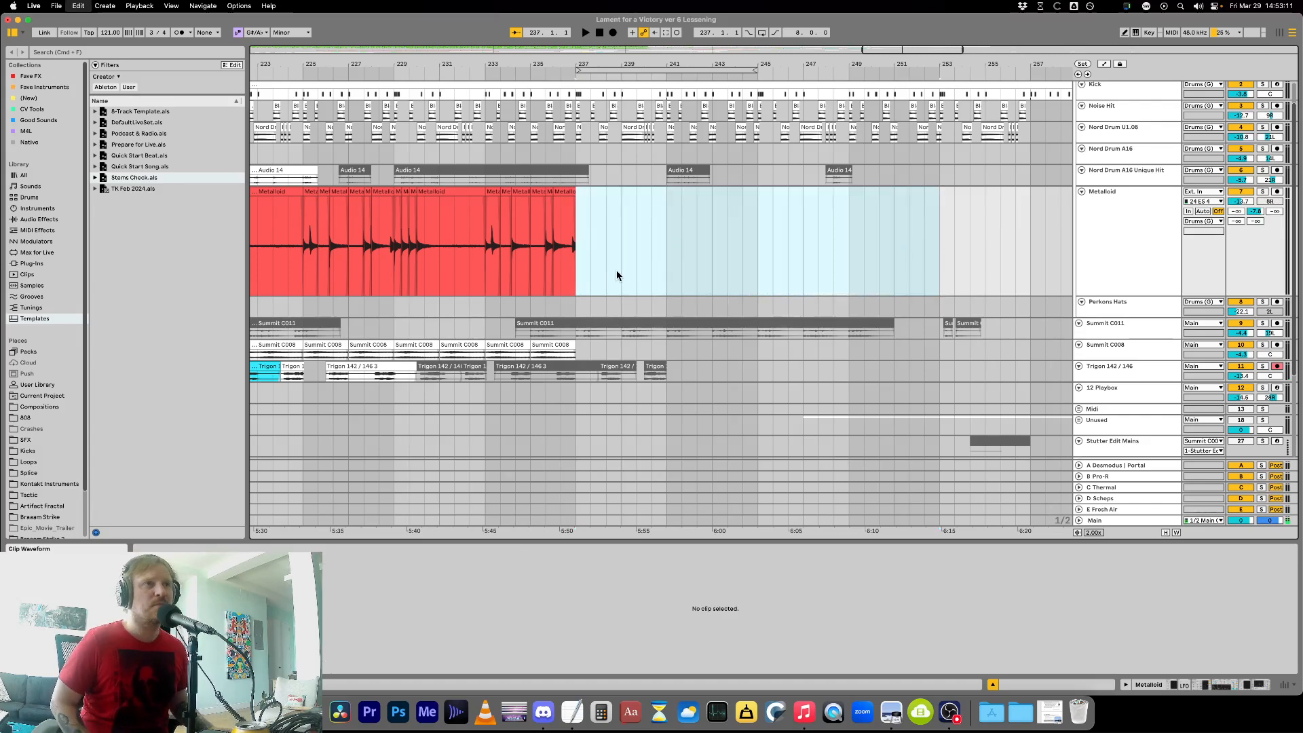
Try pasting the cut phrase over the red Metalloid clips at bar 169, and undo the paste.
key(minus)
key(minus)
key(minus)
key(minus)
click(454, 276)
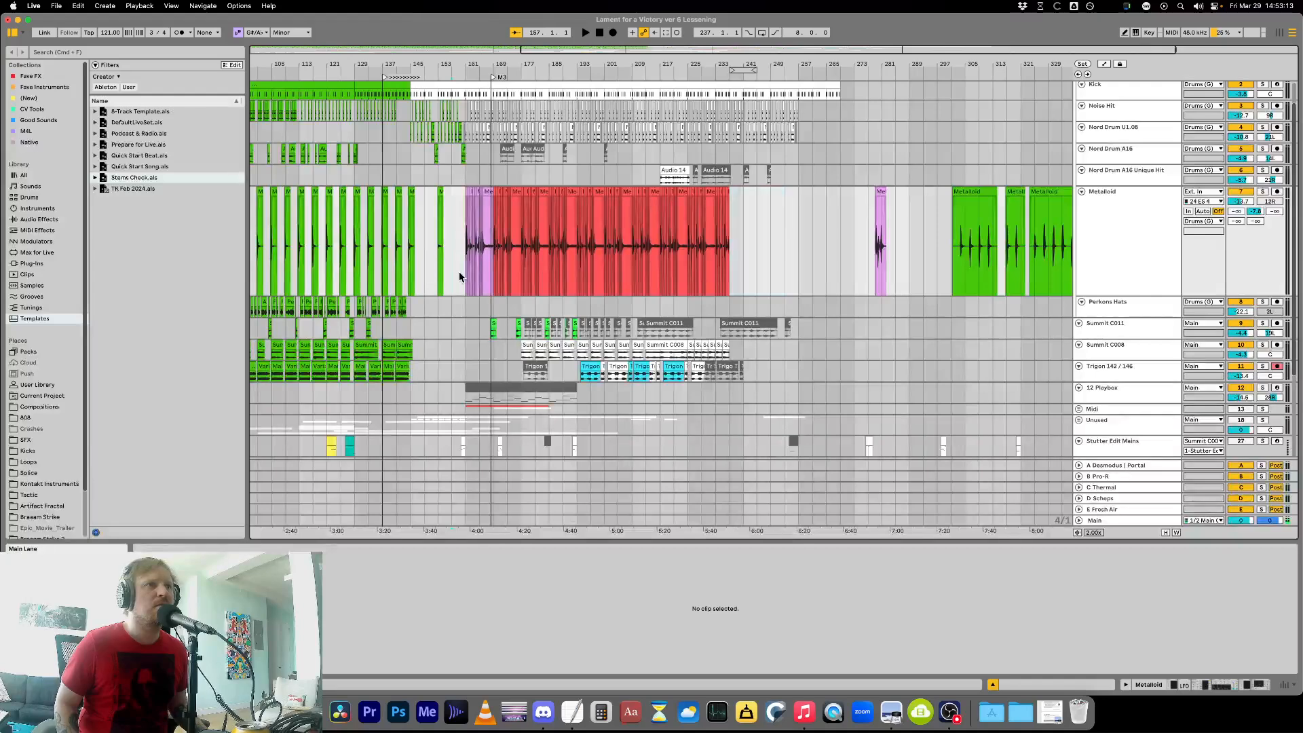
click(469, 280)
key(plus)
key(plus)
key(plus)
key(plus)
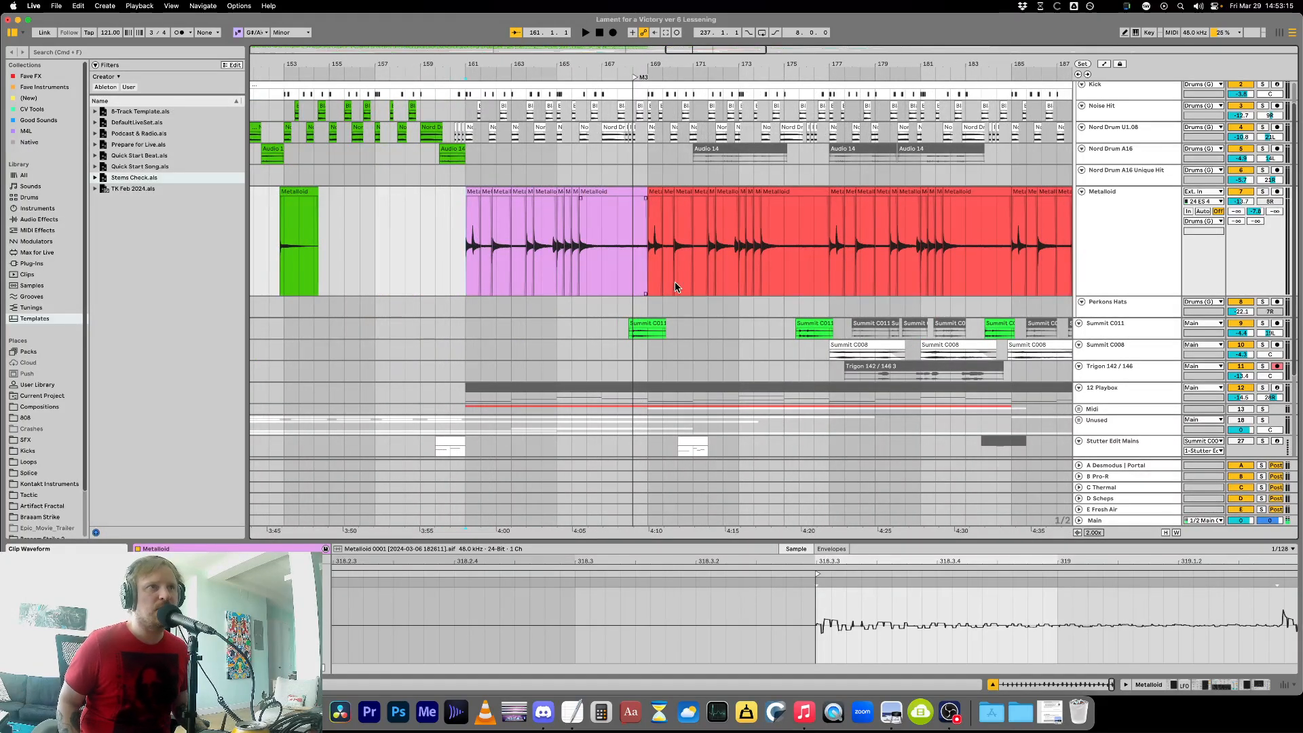
click(647, 278)
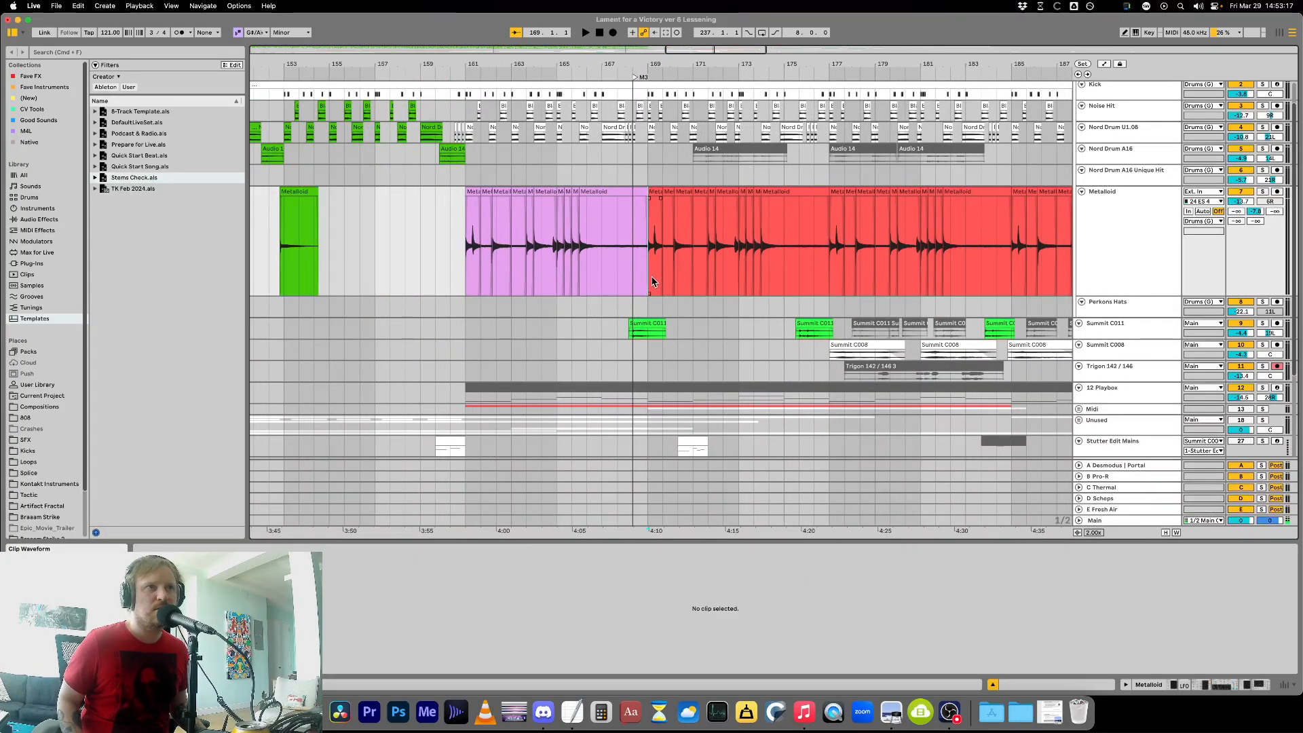
key(super+v)
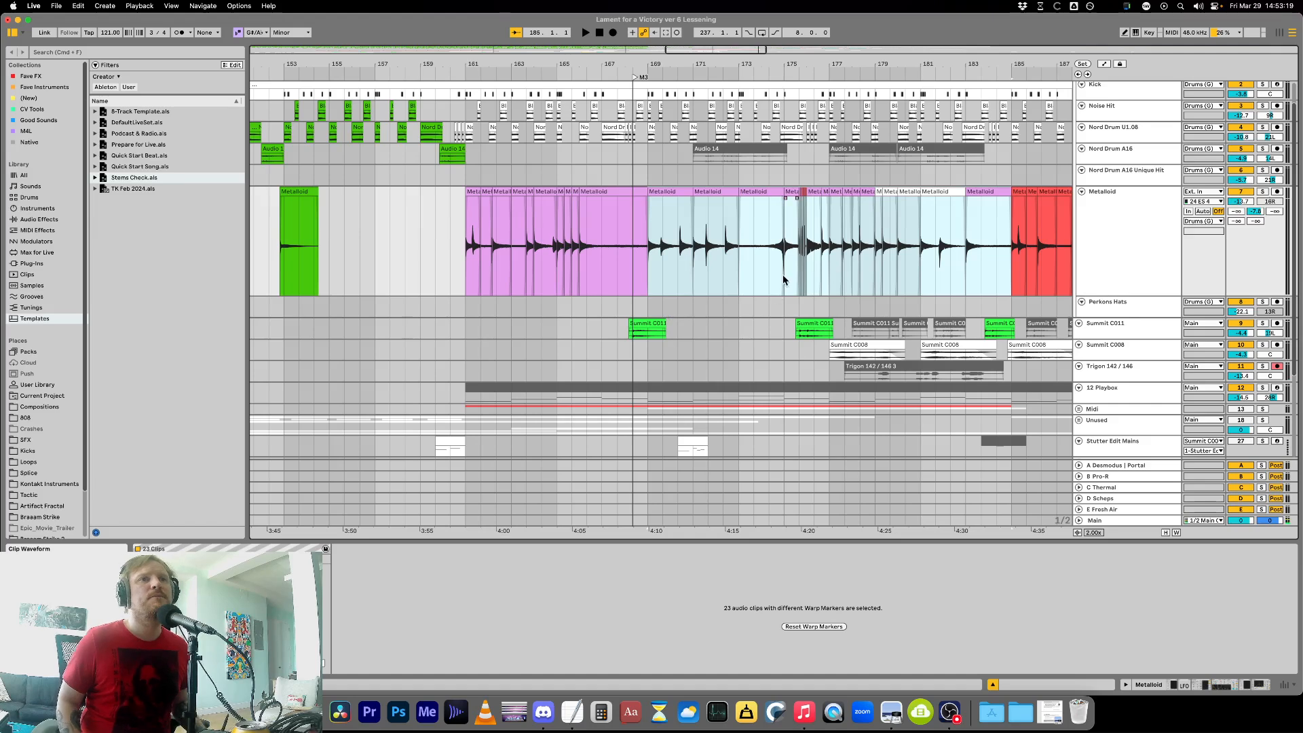
key(super+z)
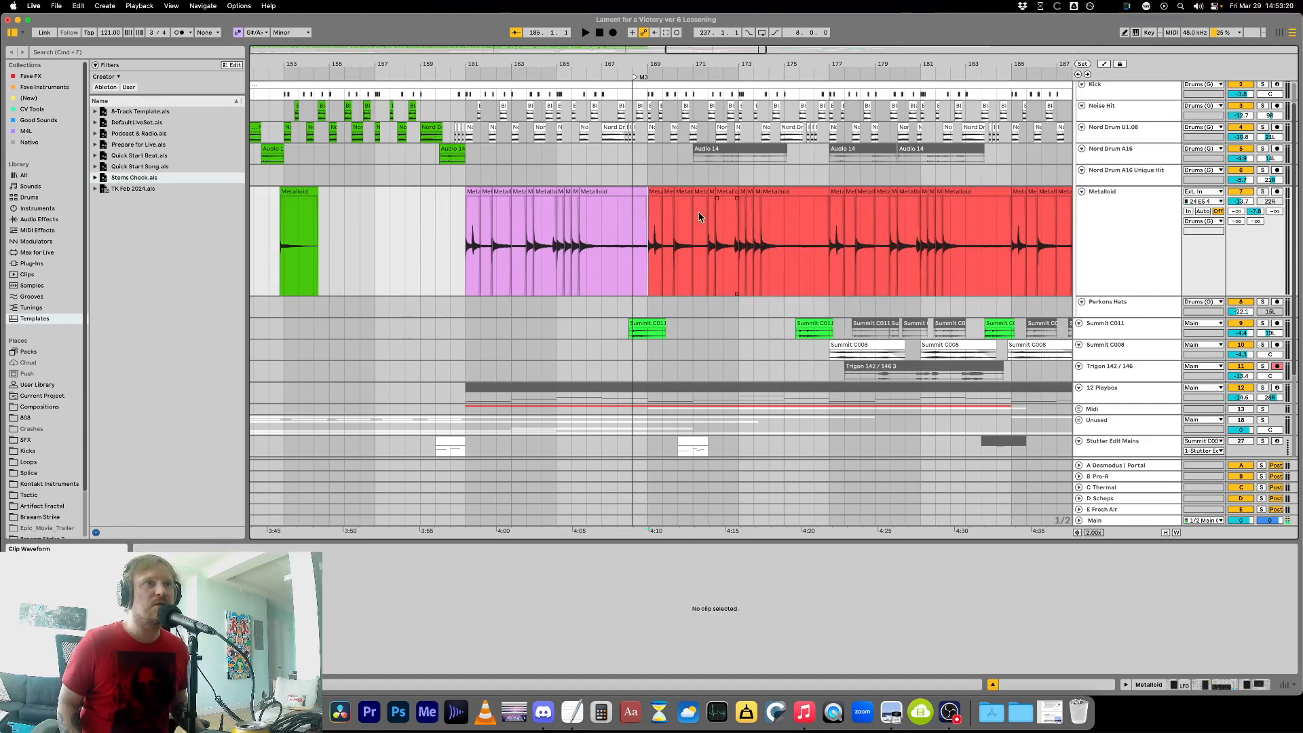
Delete the red Metalloid clips from bar 169 to 185 and paste the cut phrase at bar 169.
click(655, 192)
shift+click(965, 192)
key(Delete)
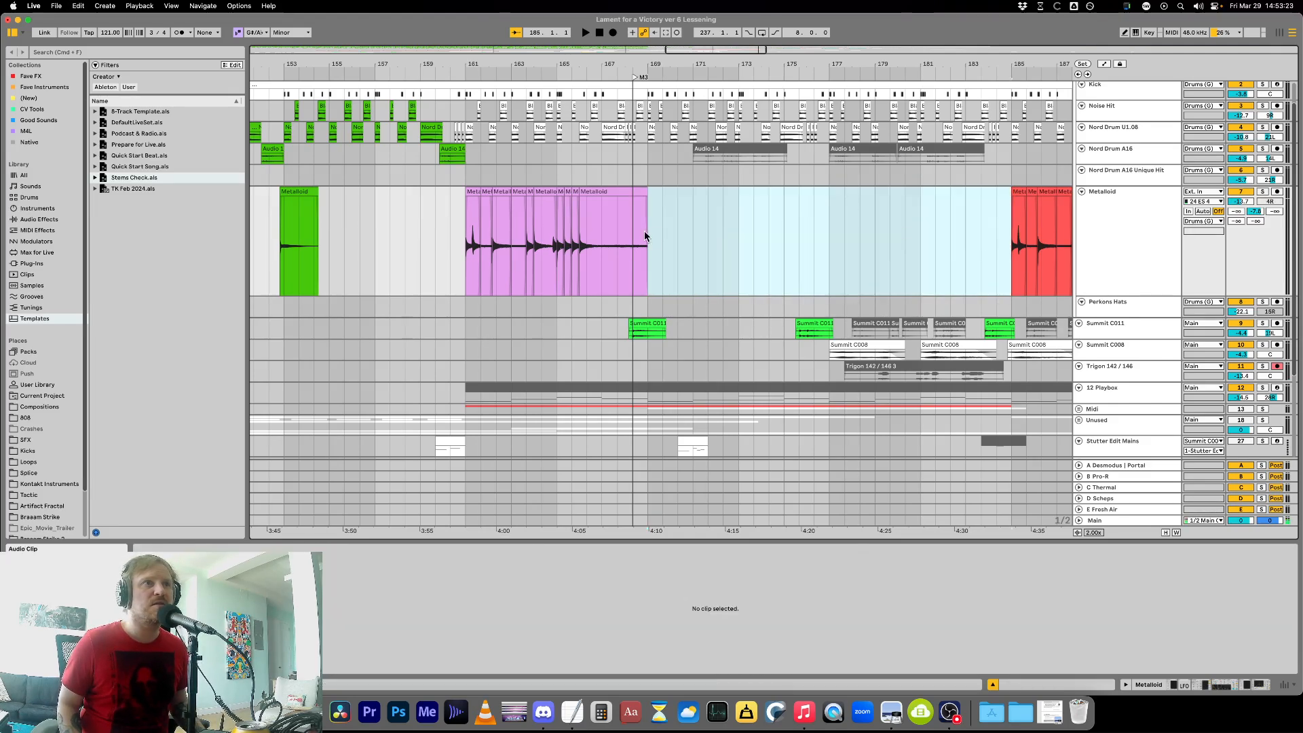
click(648, 237)
key(super+v)
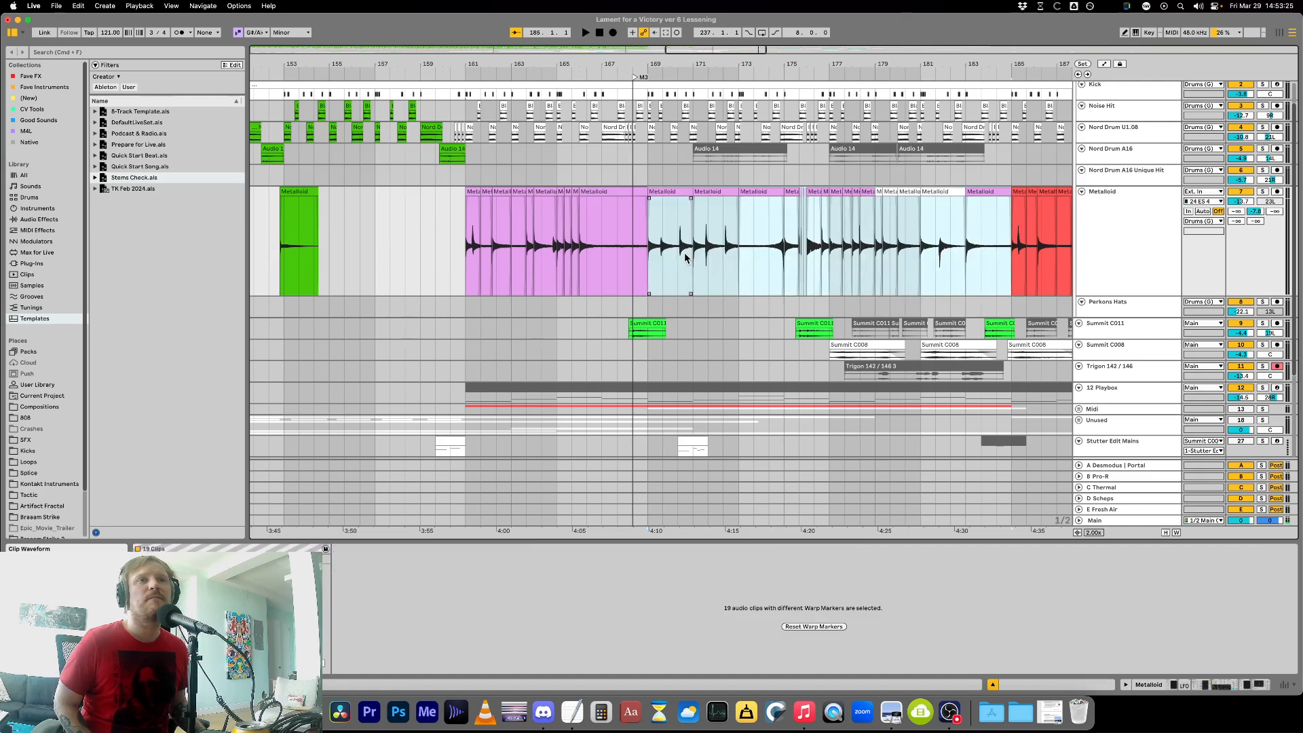
Play the section from bar 161, and move the M3 locator back to bar 145.
click(464, 260)
key(space)
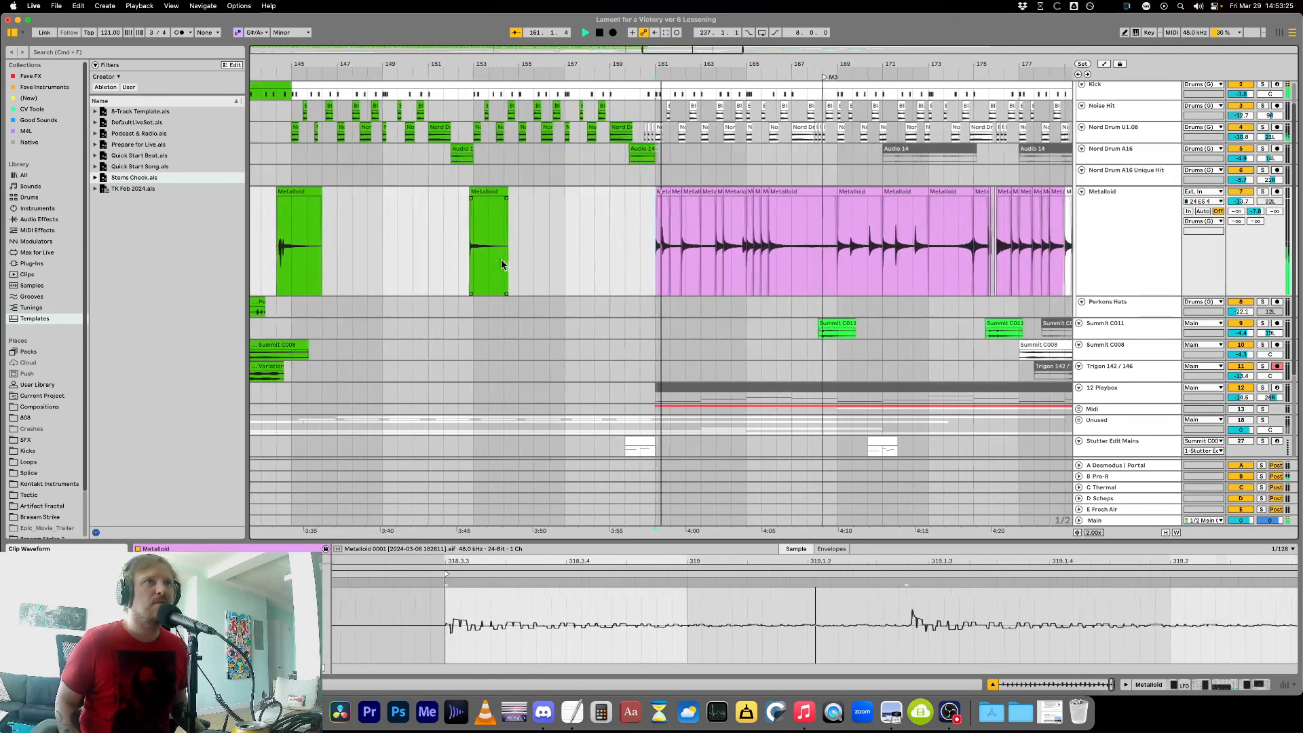
key(minus)
key(minus)
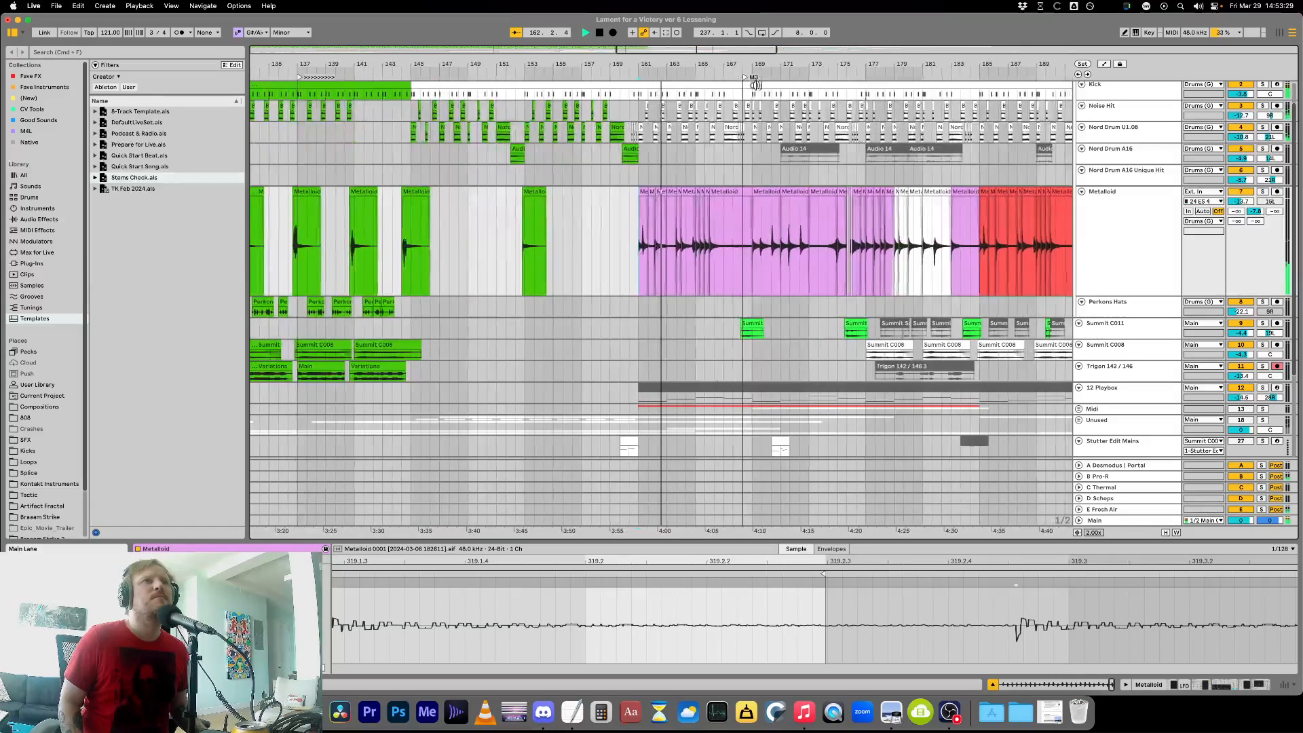
drag(710, 77, 496, 93)
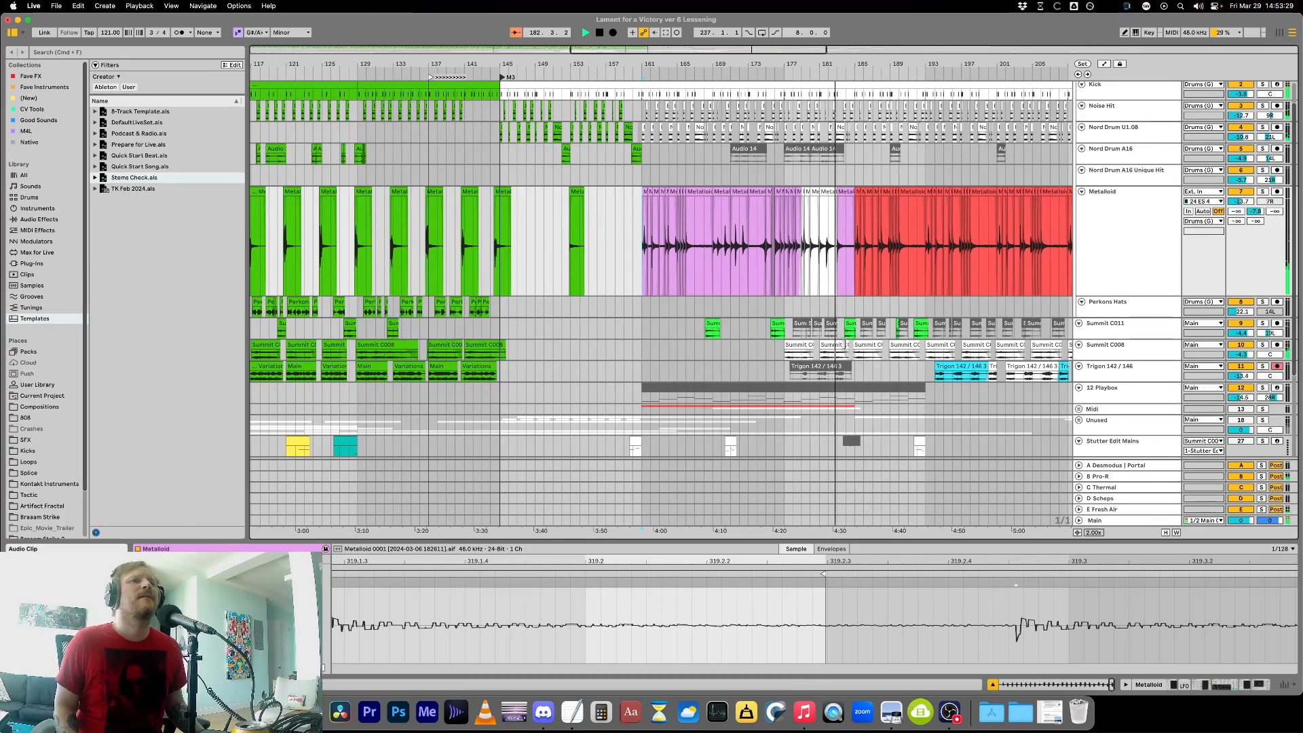
Delete the remaining red Metalloid clips from bar 185 to 237.
click(862, 291)
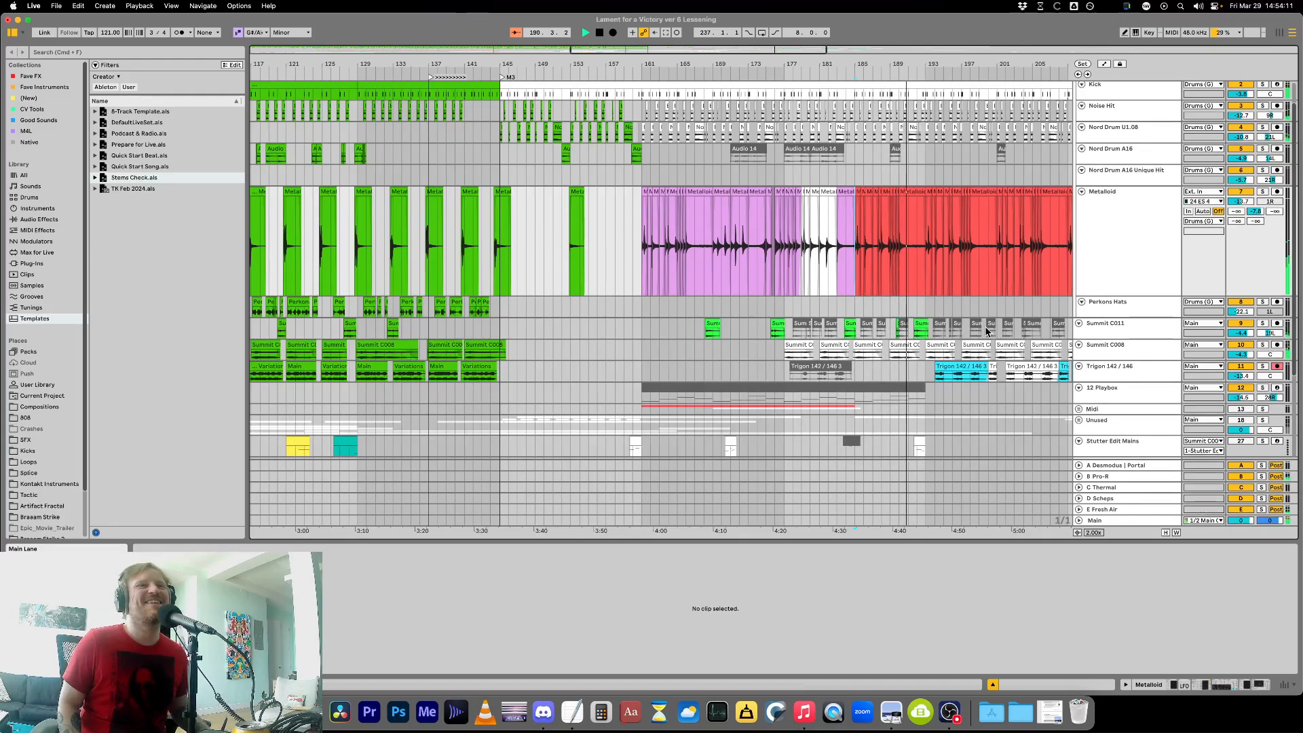
key(minus)
key(minus)
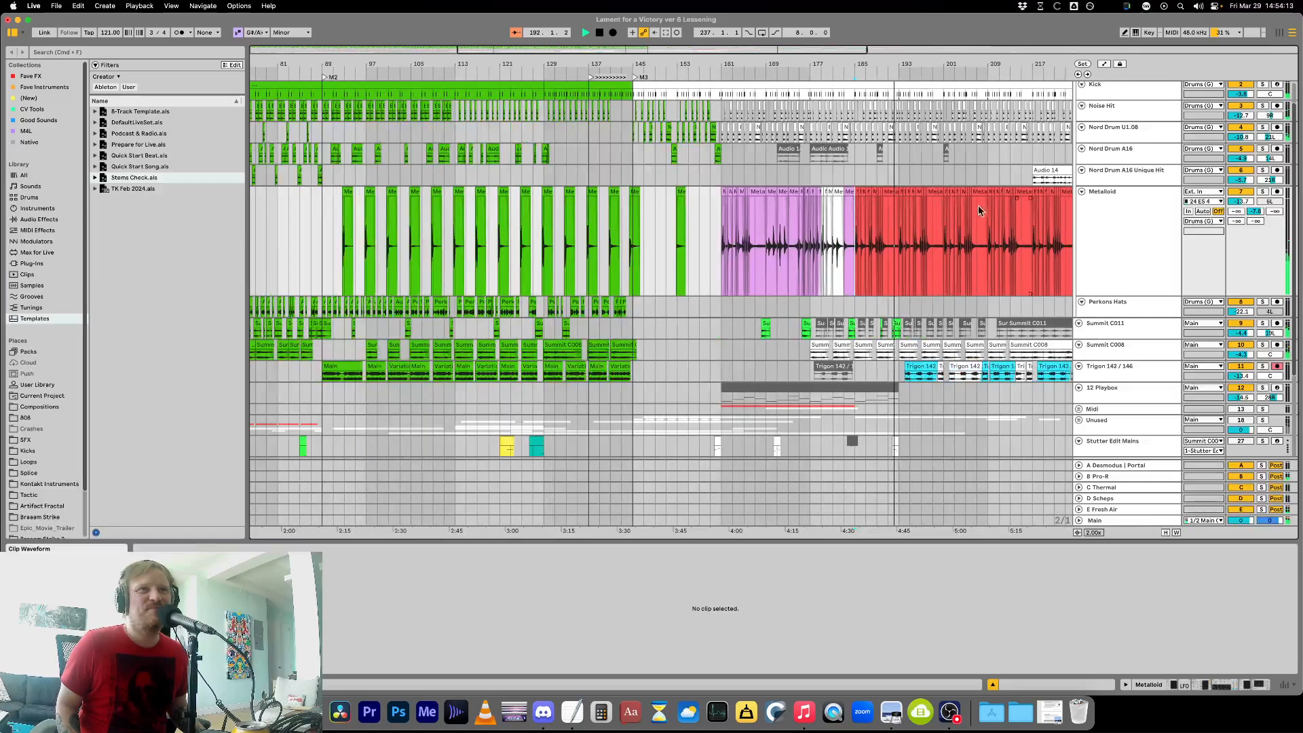
click(1047, 249)
key(plus)
key(plus)
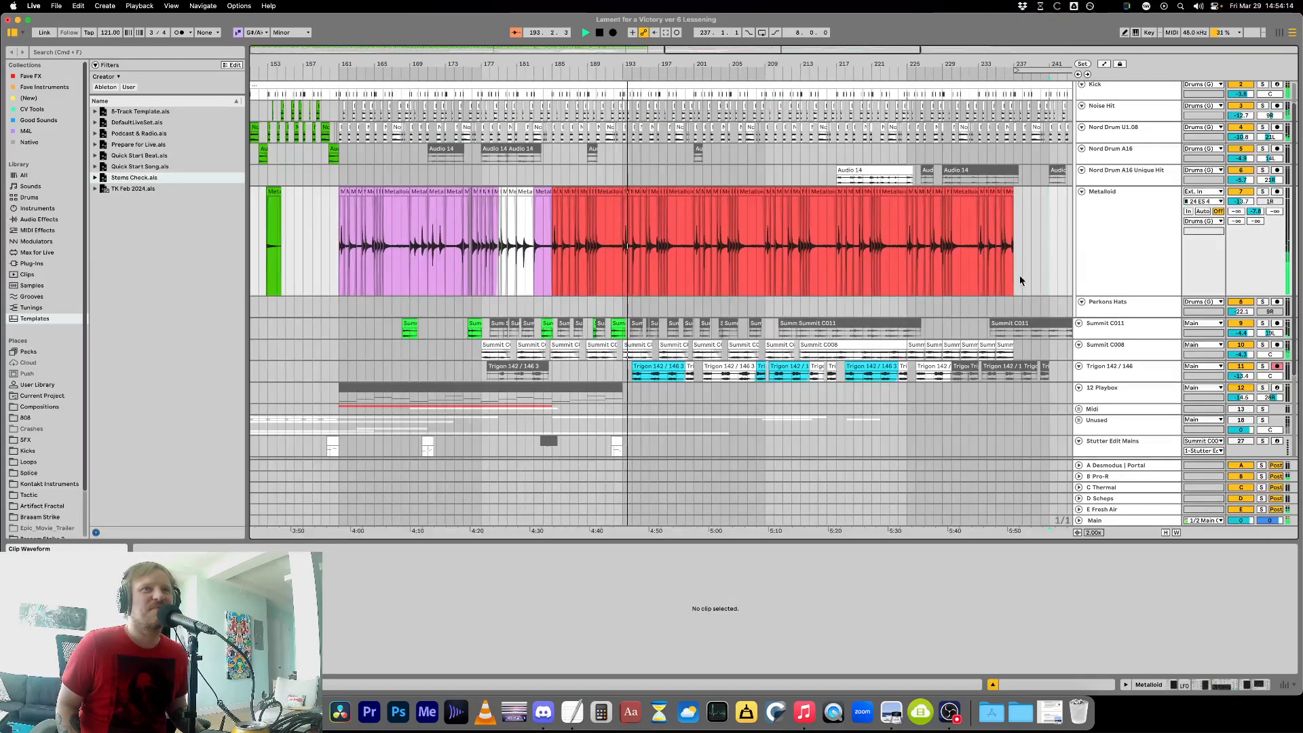
drag(1014, 275, 549, 267)
key(Delete)
Select the Metalloid phrase from bar 161 to 185 and duplicate it twice, directly after itself.
drag(337, 268, 551, 270)
key(super+d)
key(super+d)
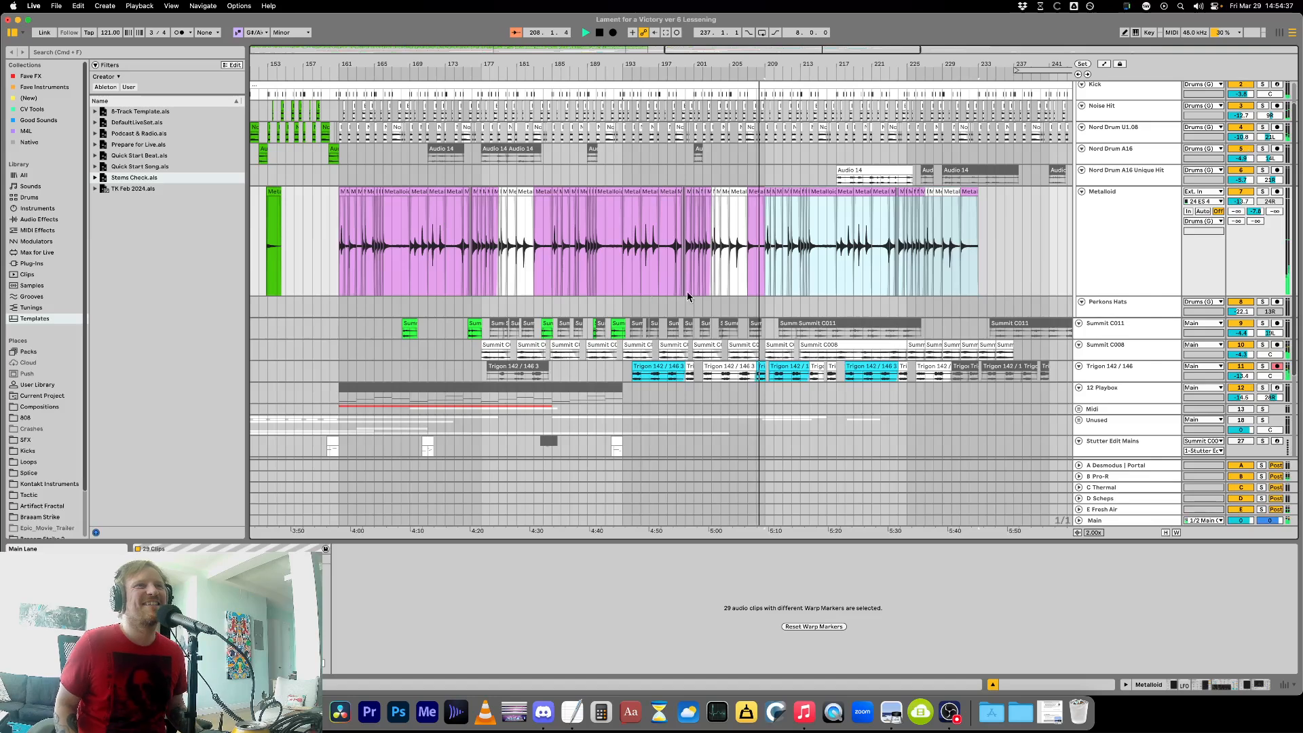
click(752, 280)
key(plus)
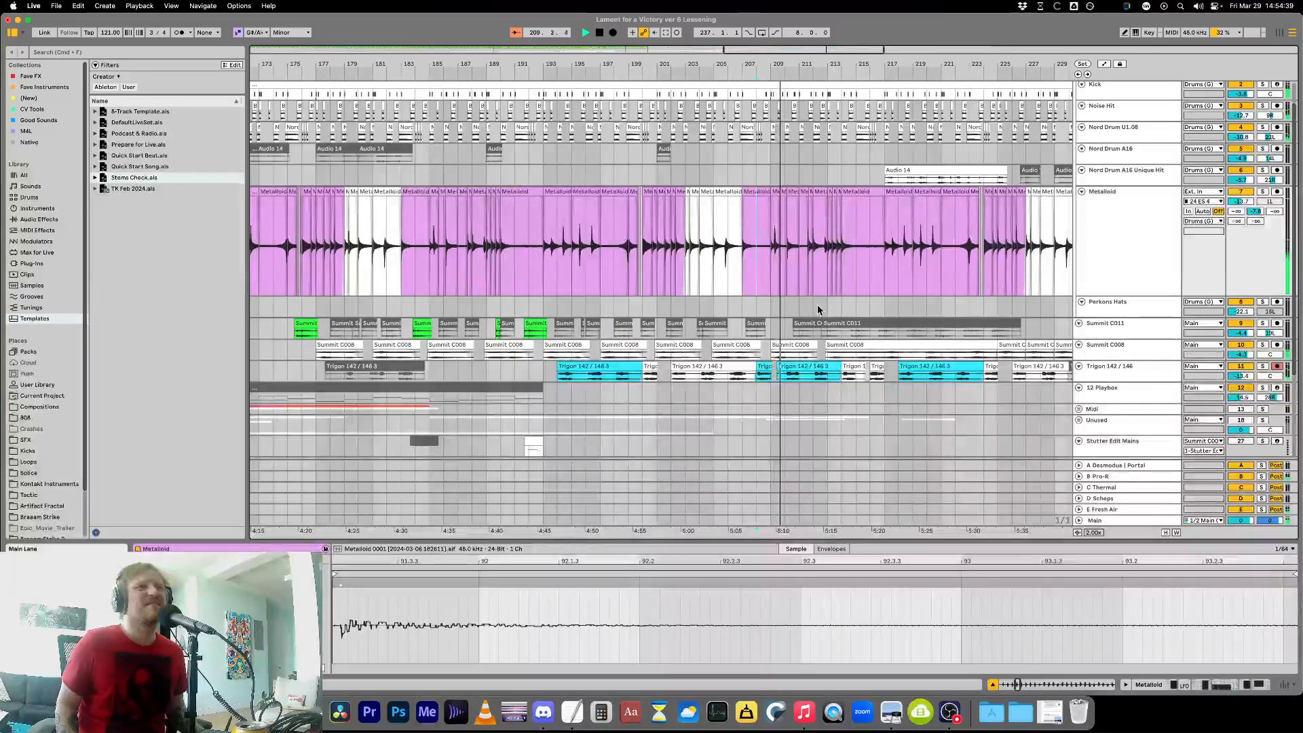
key(minus)
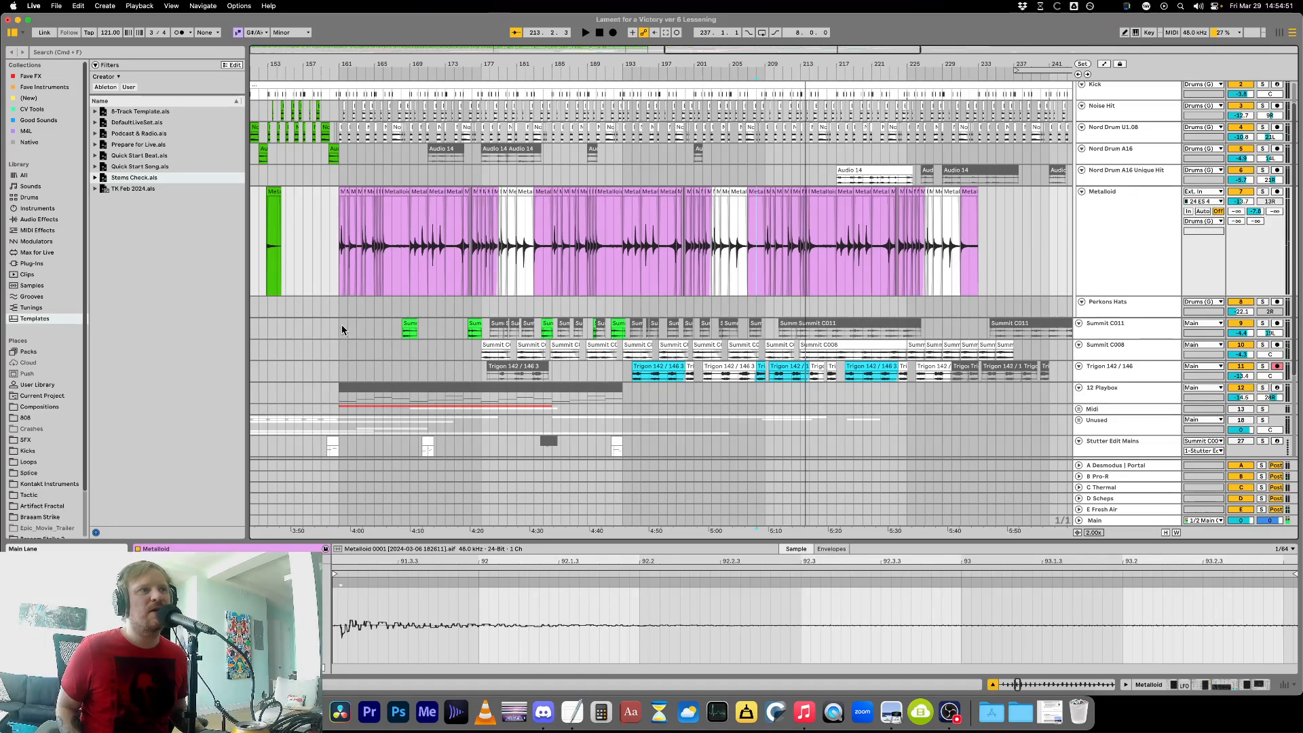
Select the Summit C011 clips from bar 161 to about bar 199 and deactivate them.
drag(341, 331, 735, 325)
click(514, 329)
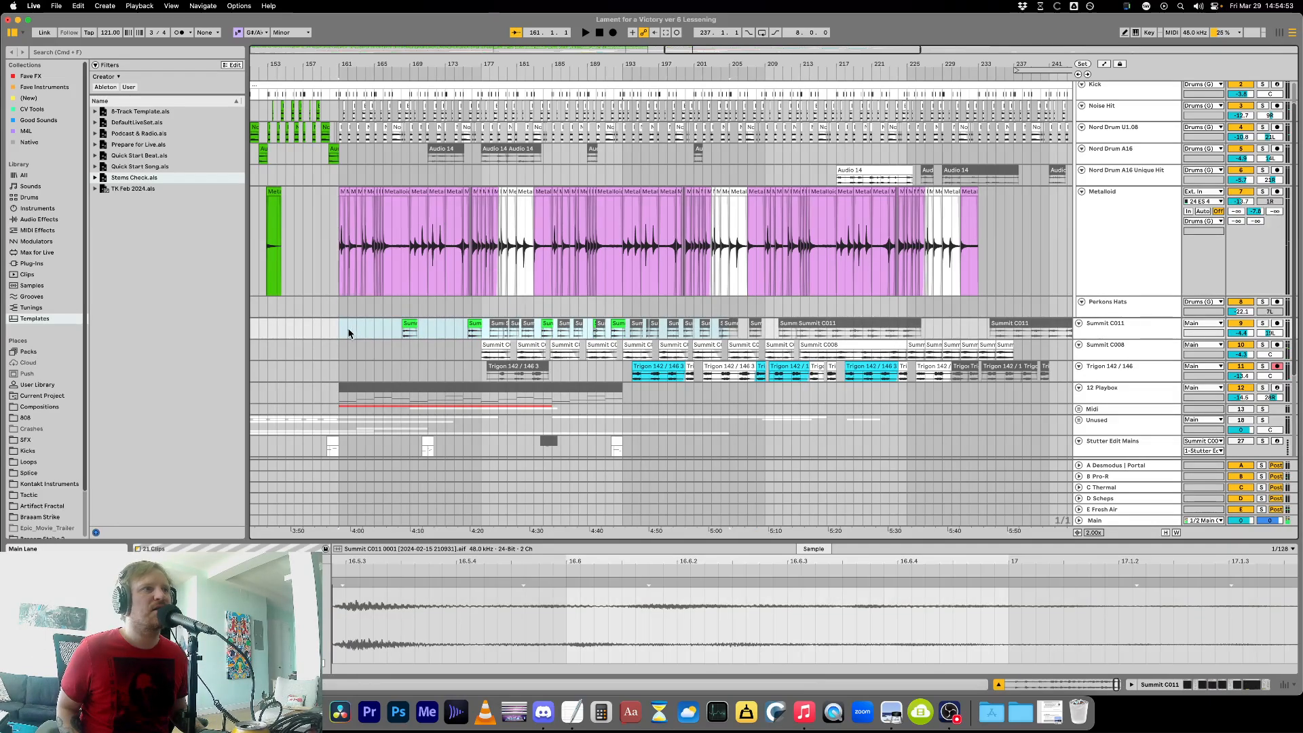
click(348, 329)
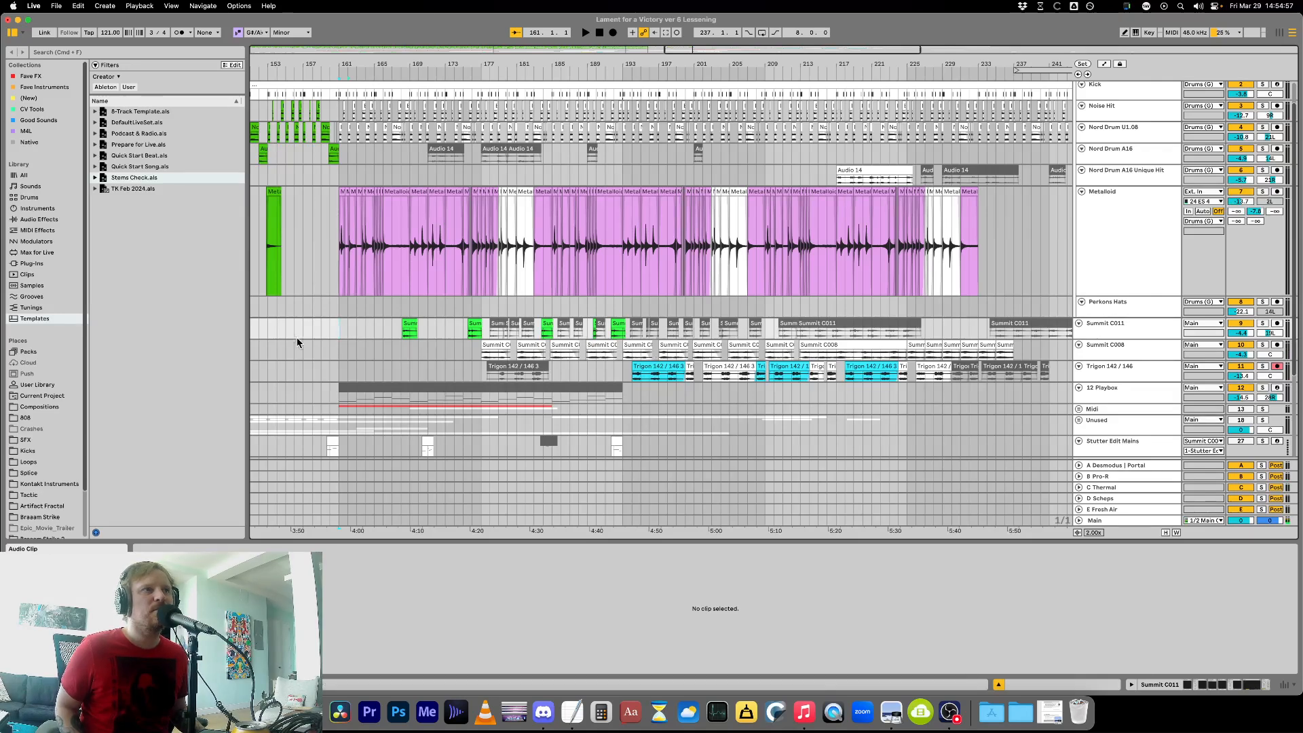
drag(338, 334, 679, 328)
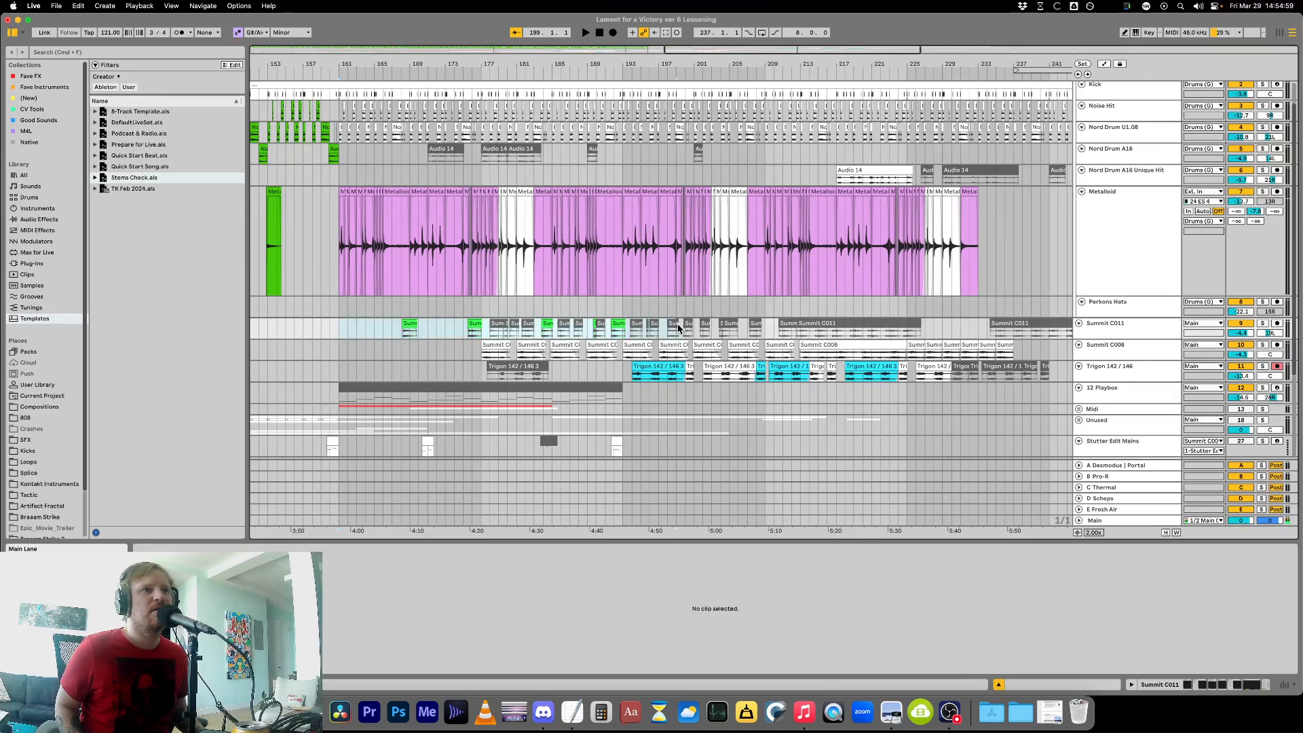
key(0)
key(minus)
key(minus)
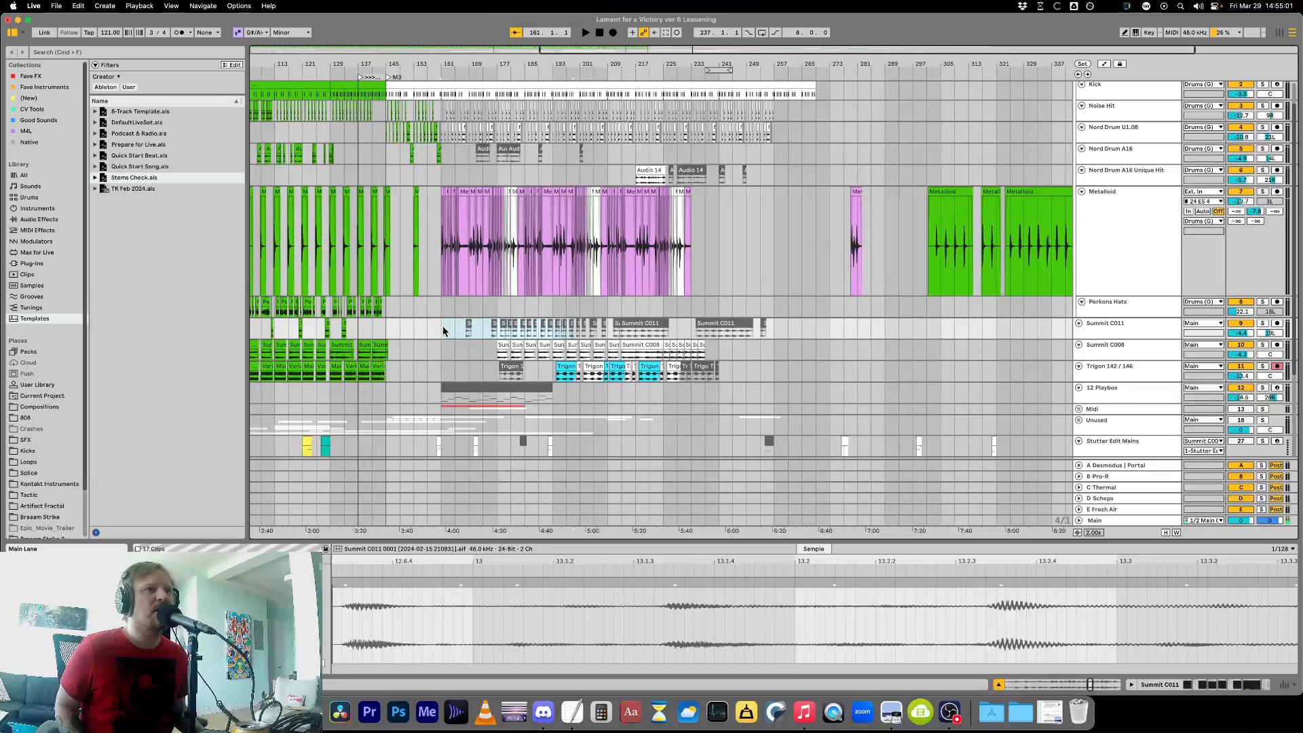
Play the arrangement from the locator at bar 137 into the Metalloid section.
click(441, 336)
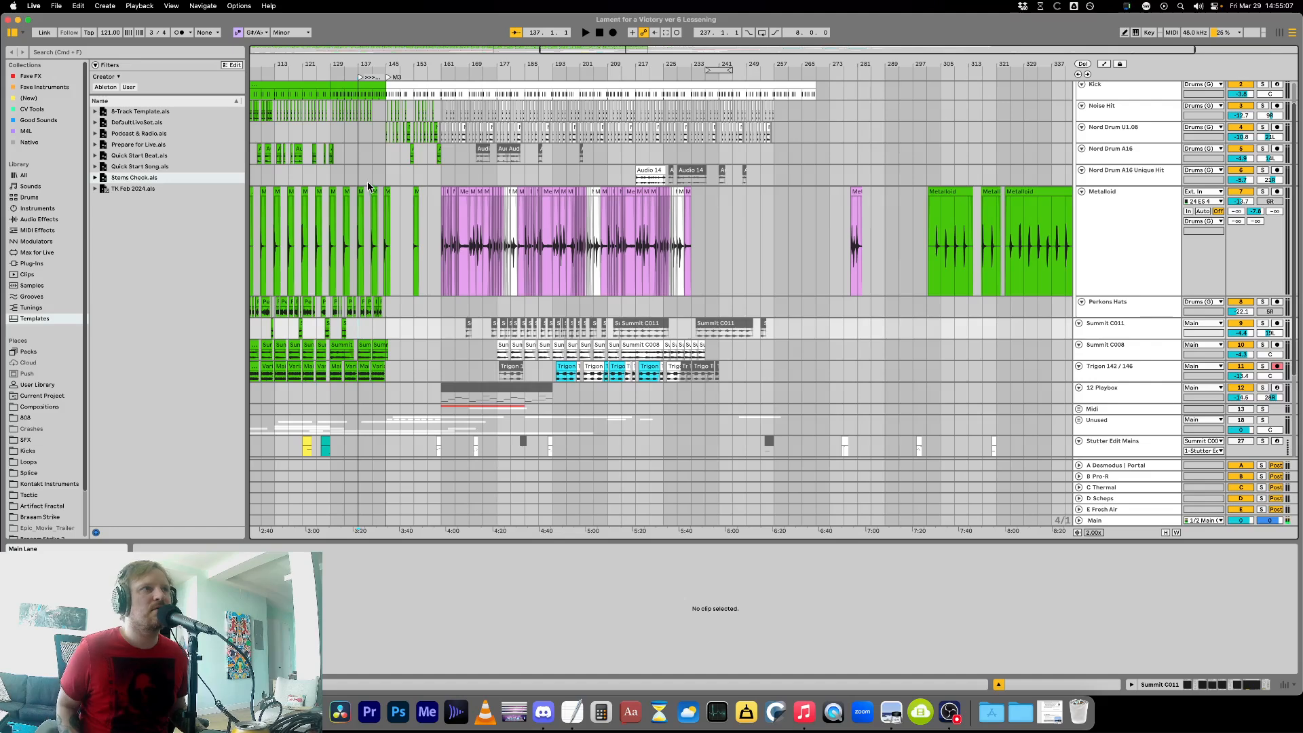
key(space)
scroll(383, 191, left, 10)
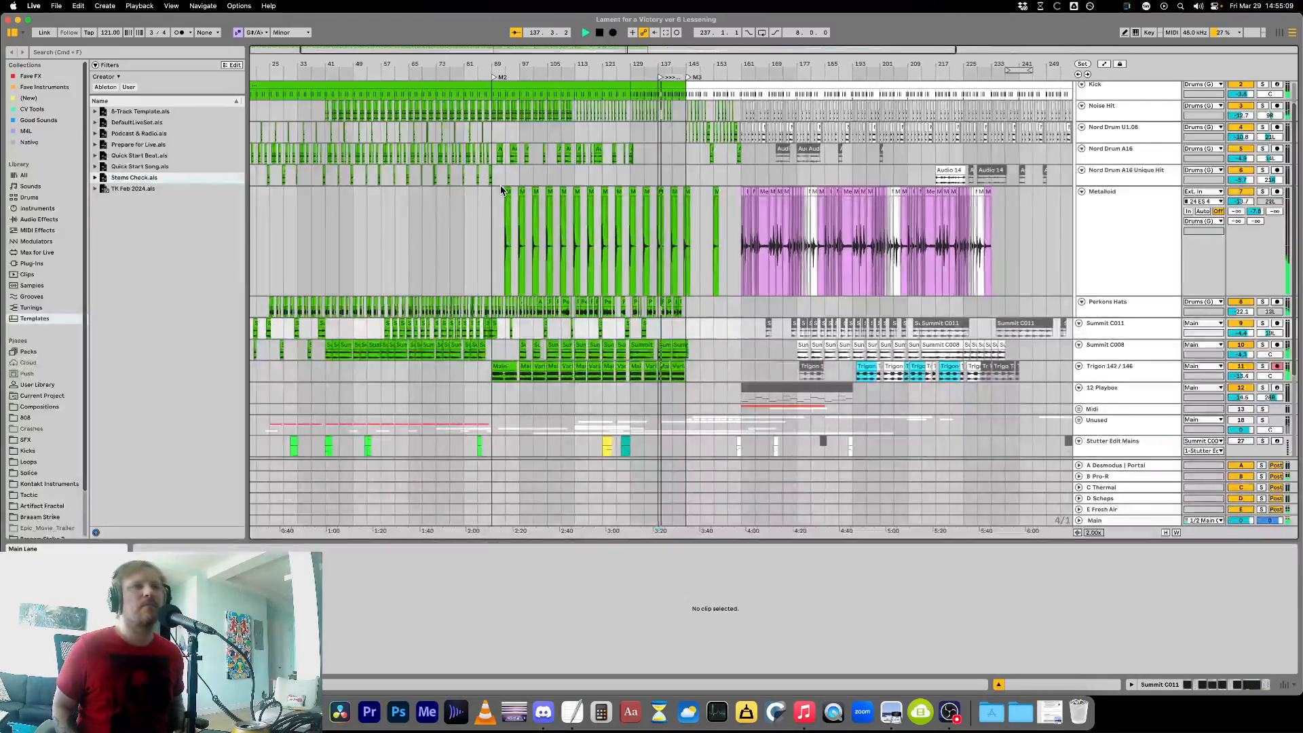
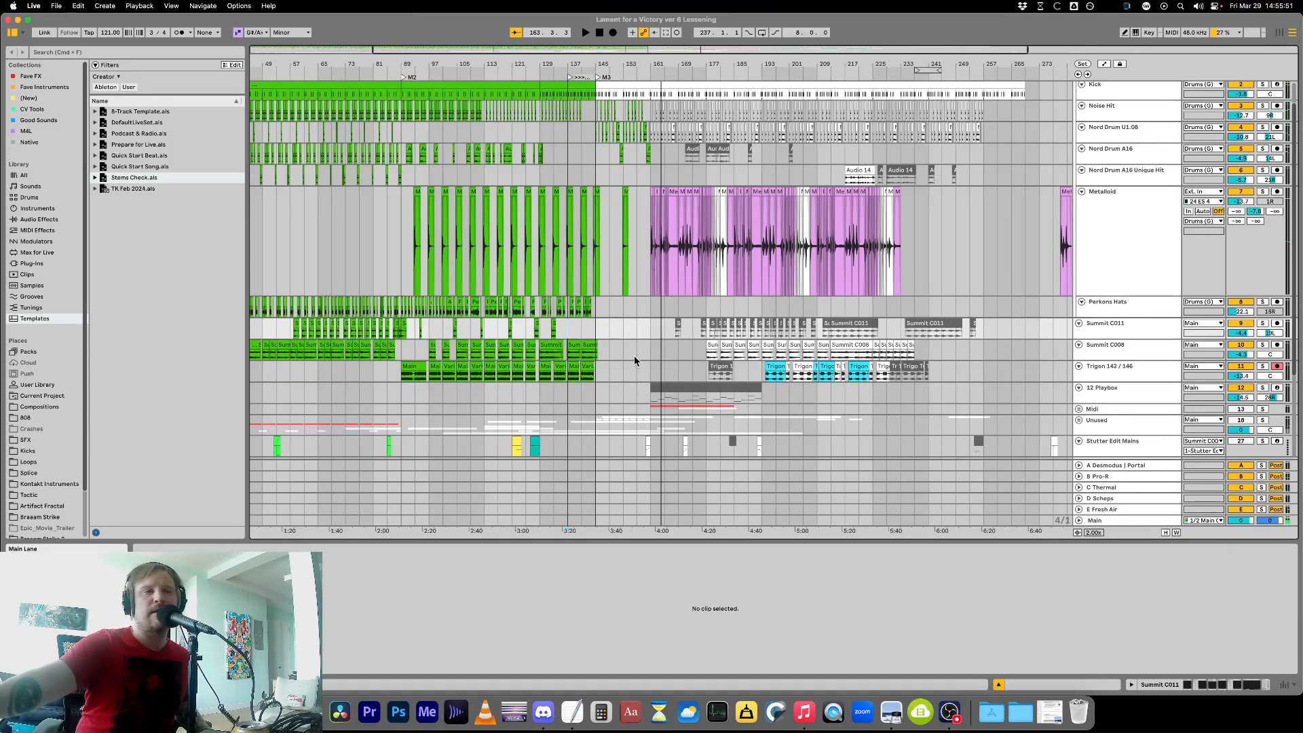
Examine the Summit C008, Trigon 142 / 146 and Summit C011 parts before and after the M3 locator.
click(612, 353)
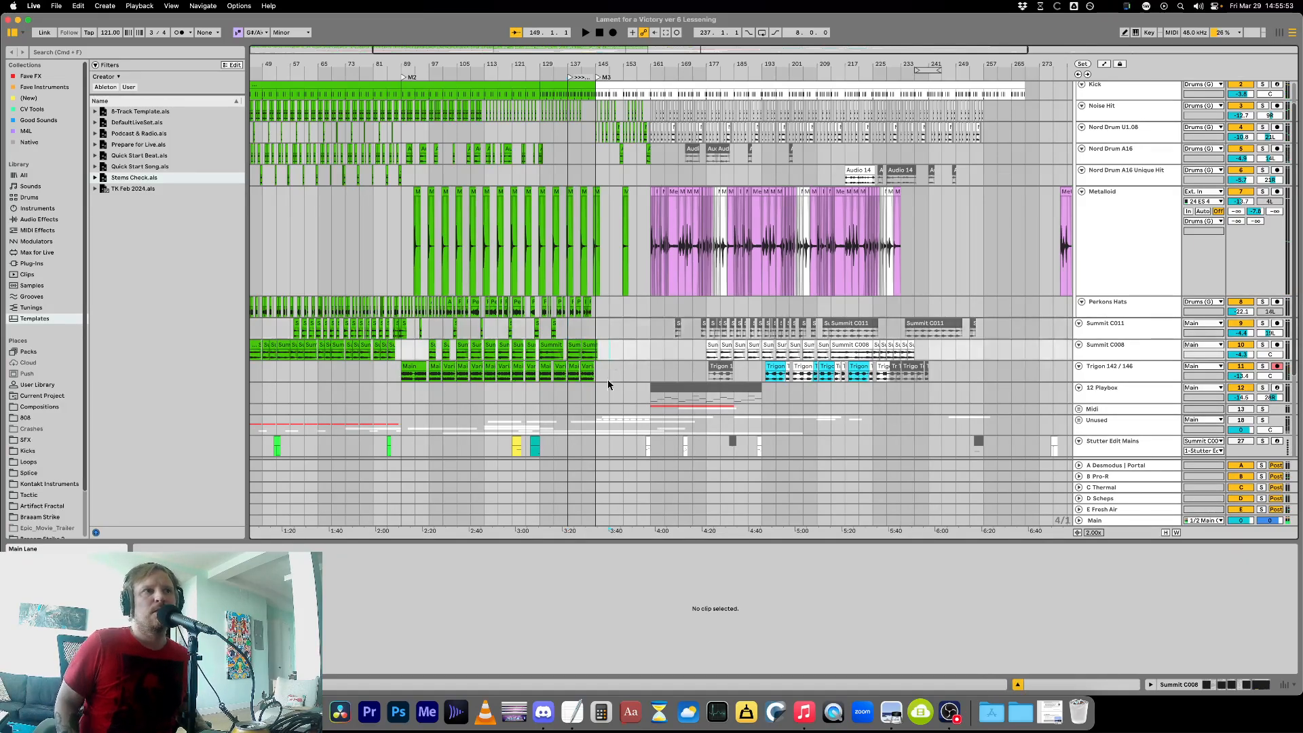
key(plus)
key(plus)
key(plus)
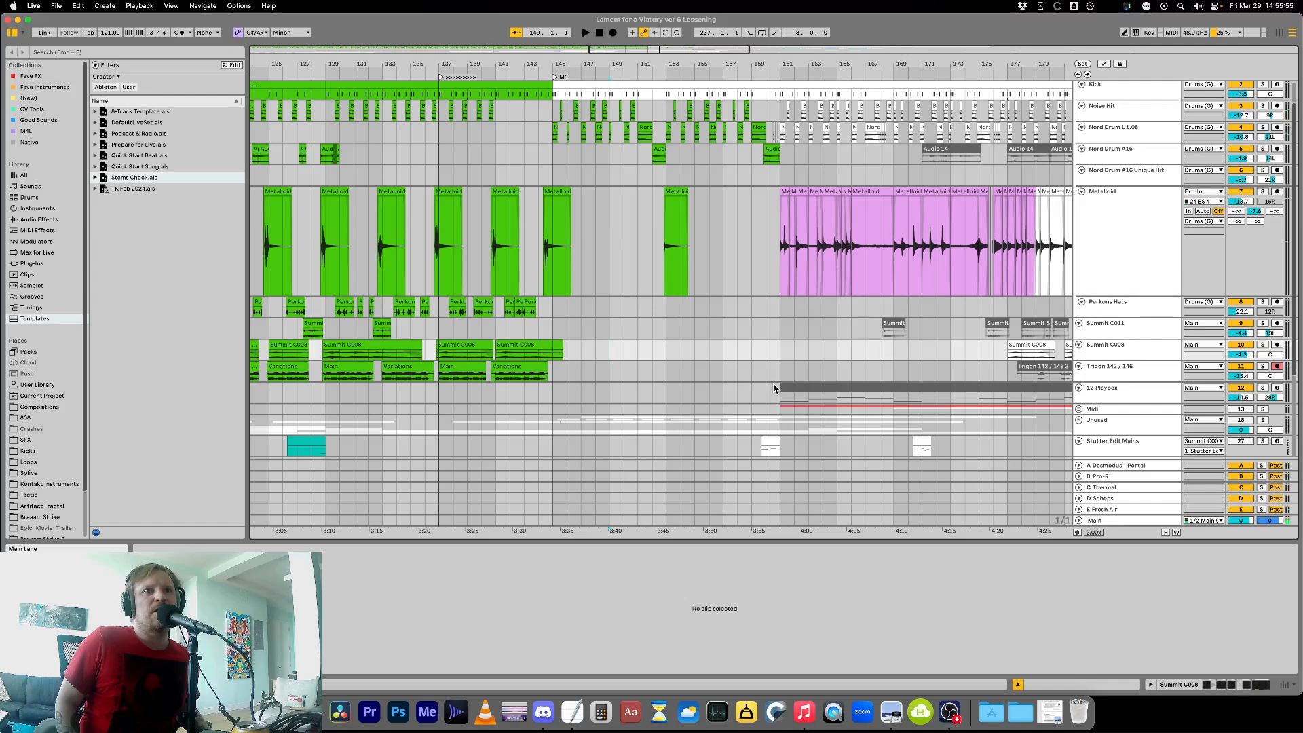
key(minus)
key(minus)
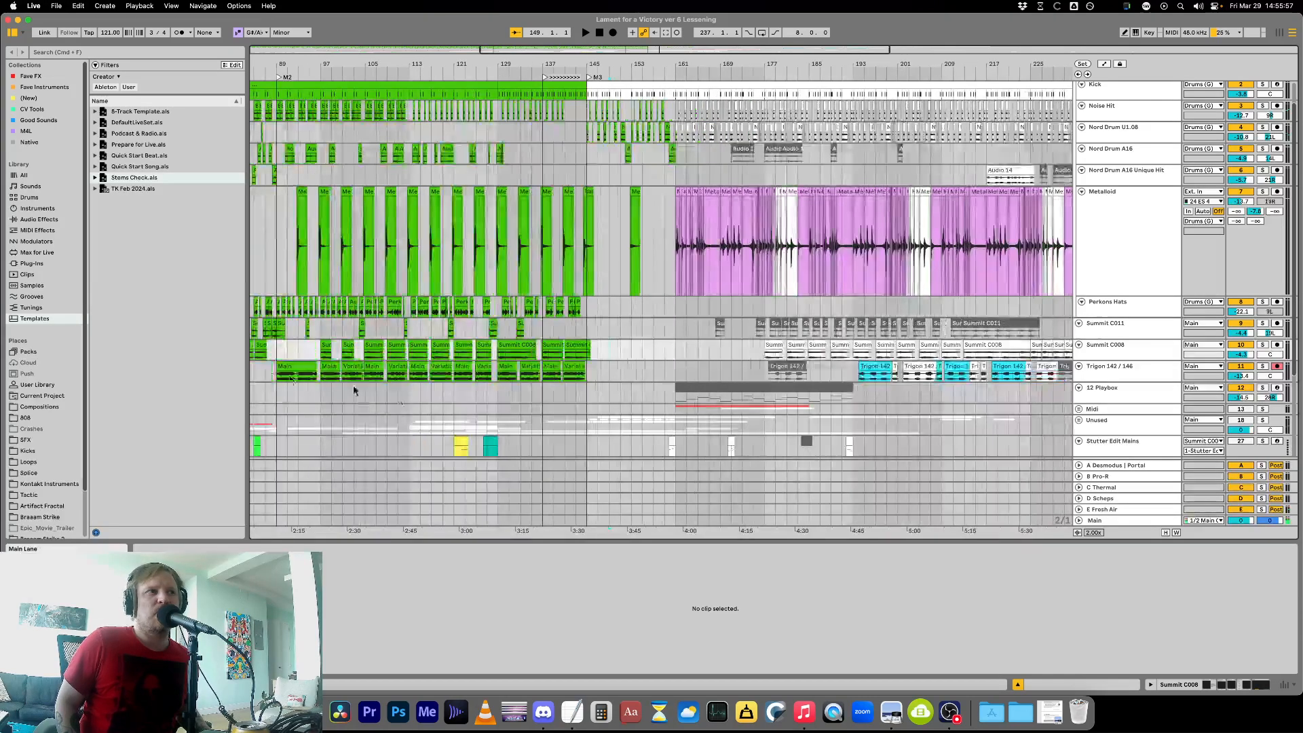
drag(267, 380, 629, 376)
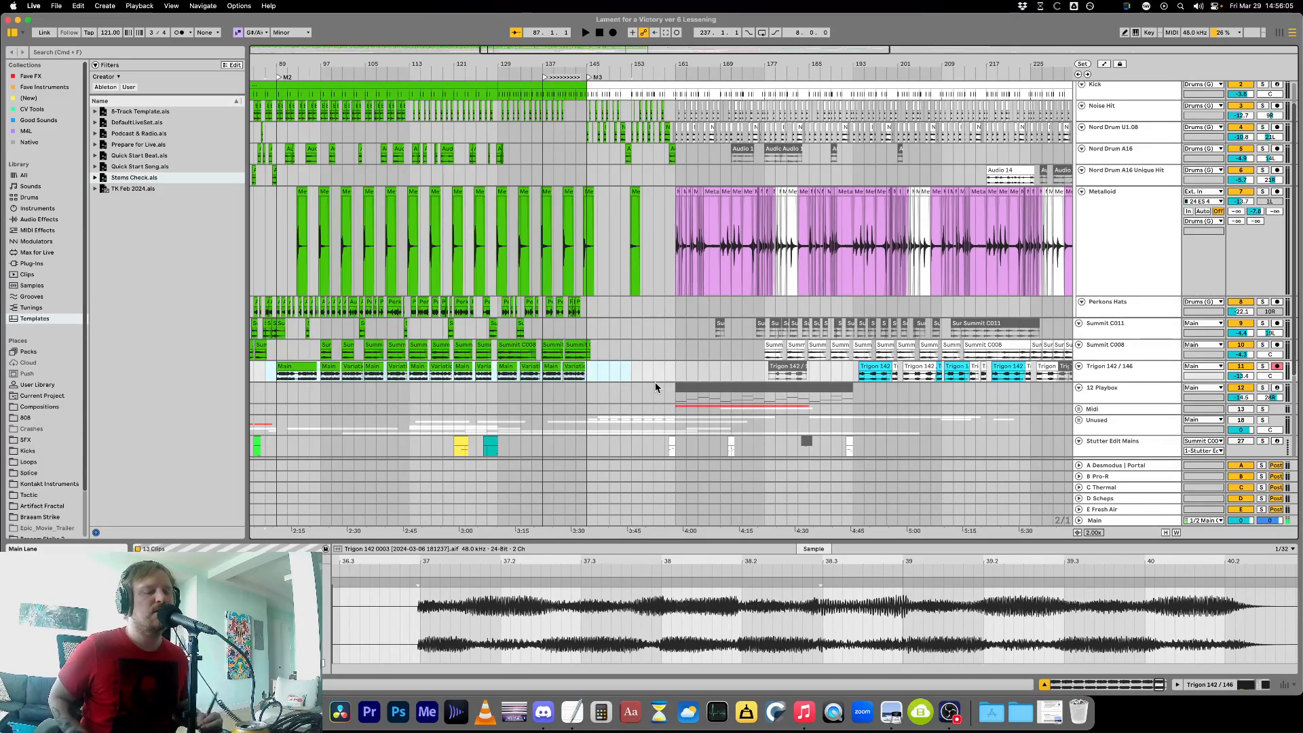
click(679, 329)
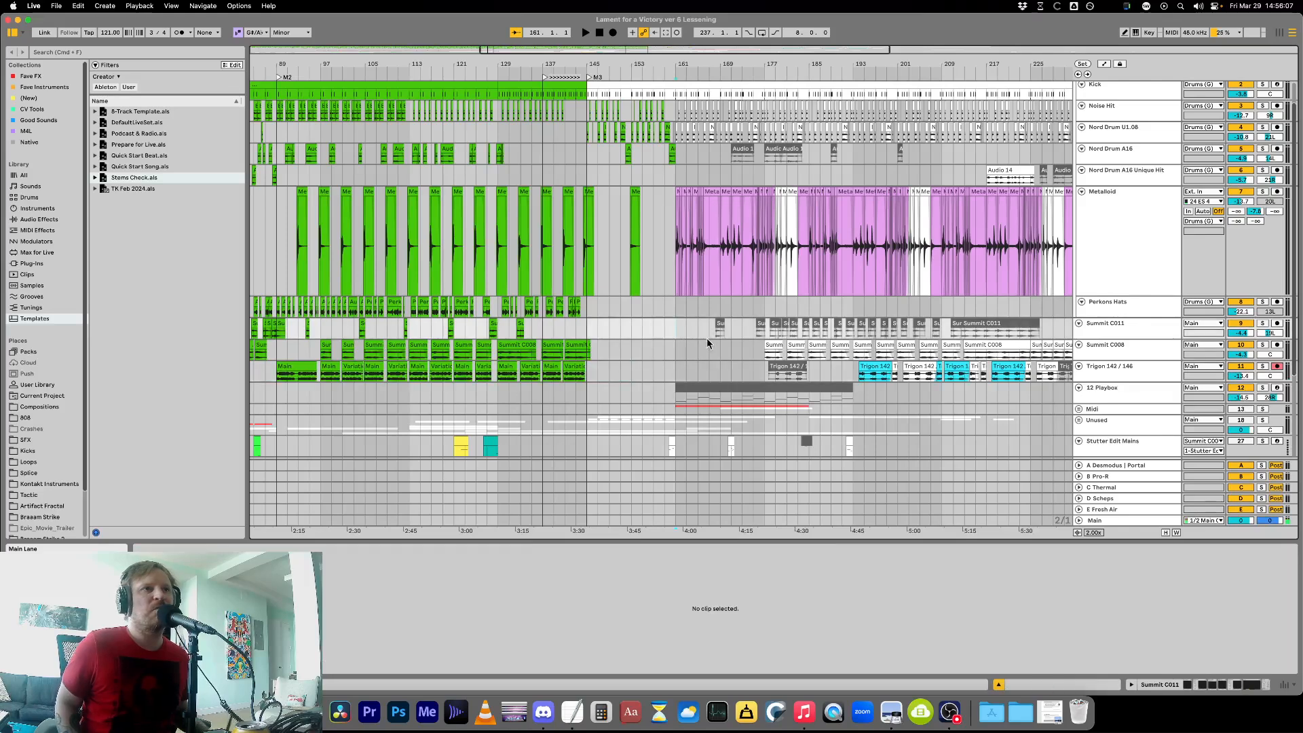
drag(691, 337, 854, 339)
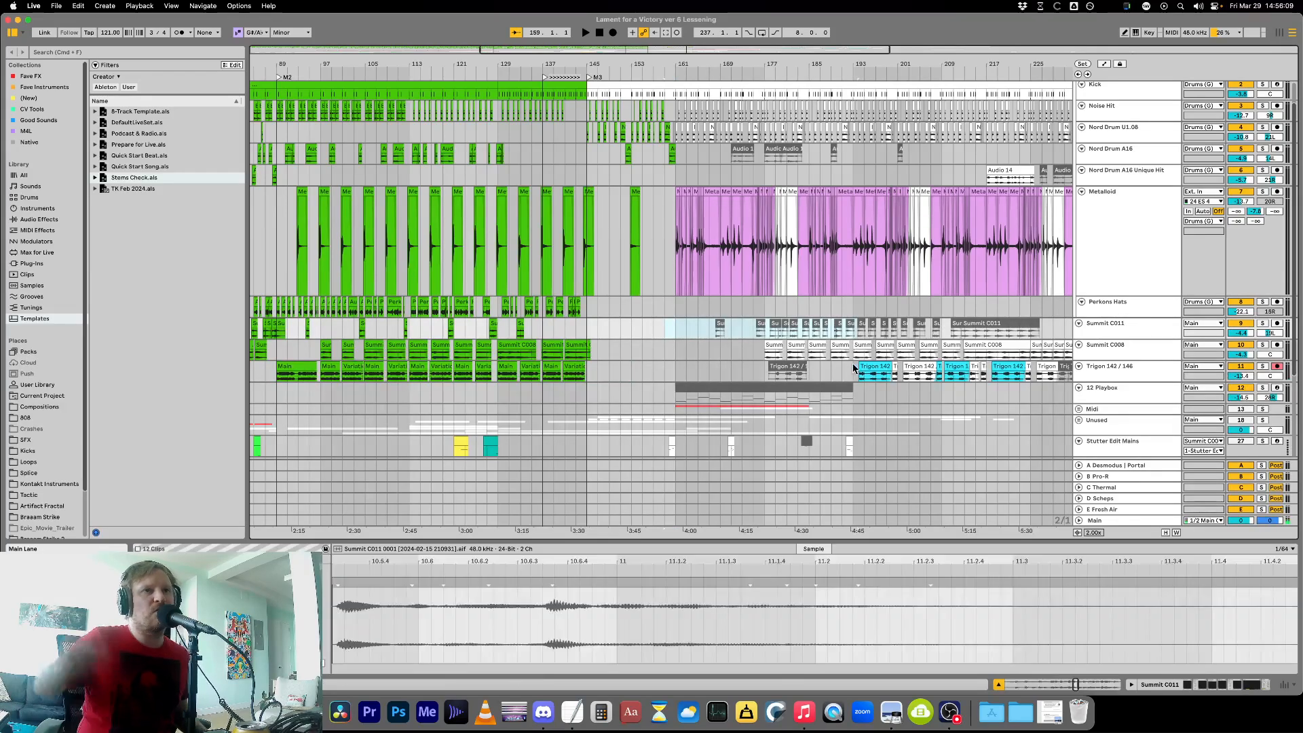
Record a new take on the Trigon 142 / 146 track from bar 147 to about bar 177.
click(606, 381)
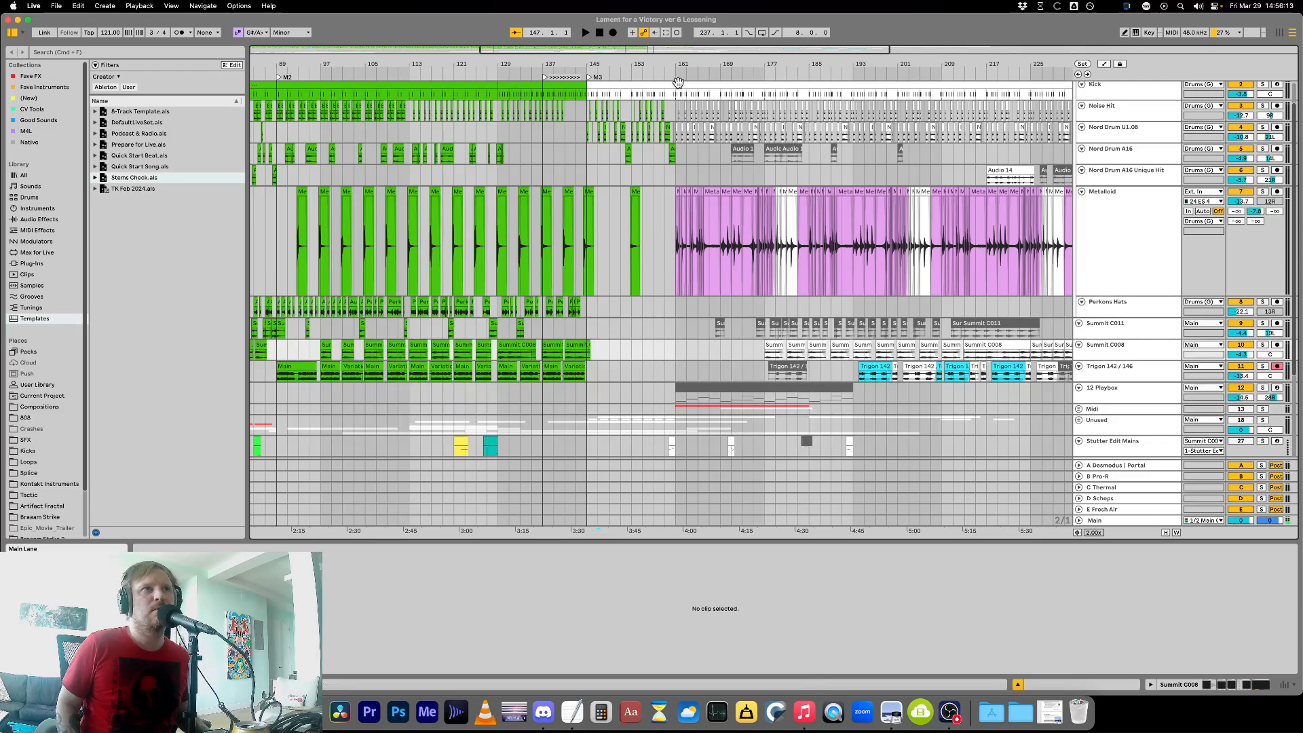
key(space)
click(614, 33)
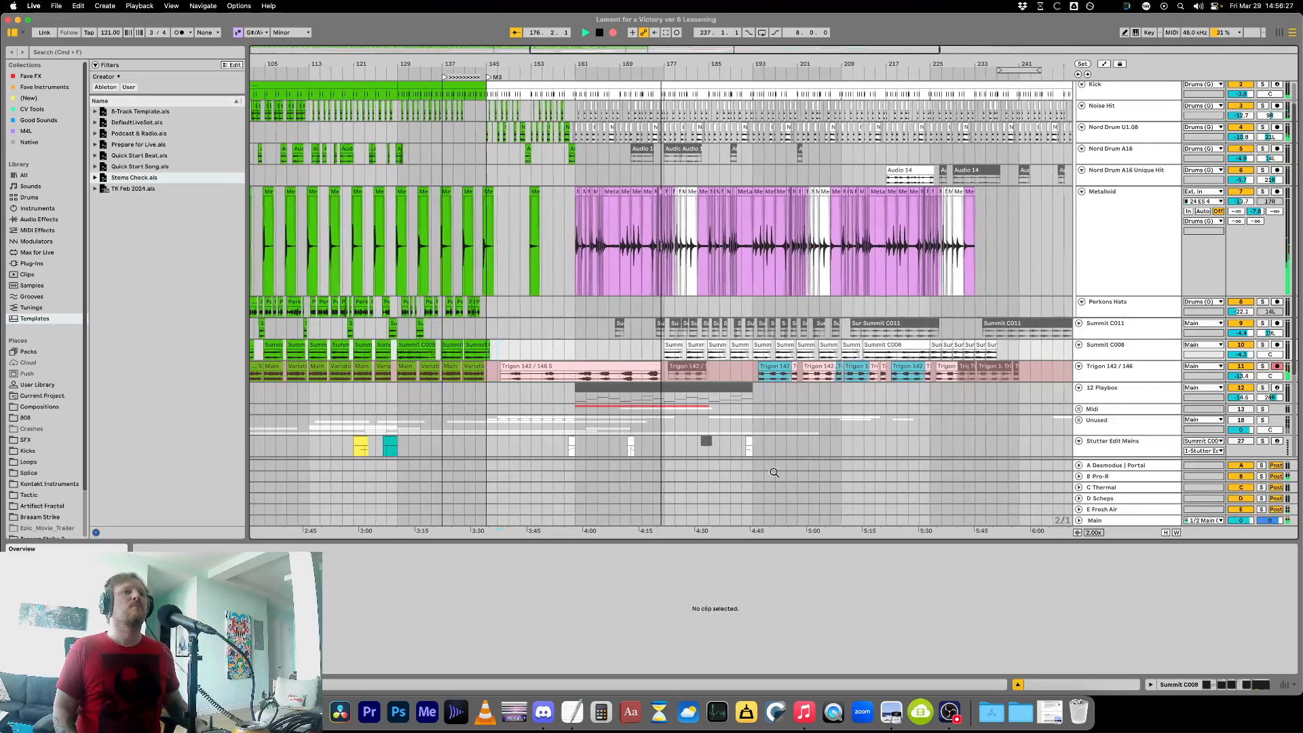
Increase the height of the Trigon 142 / 146 track and select the newly recorded take.
click(1112, 379)
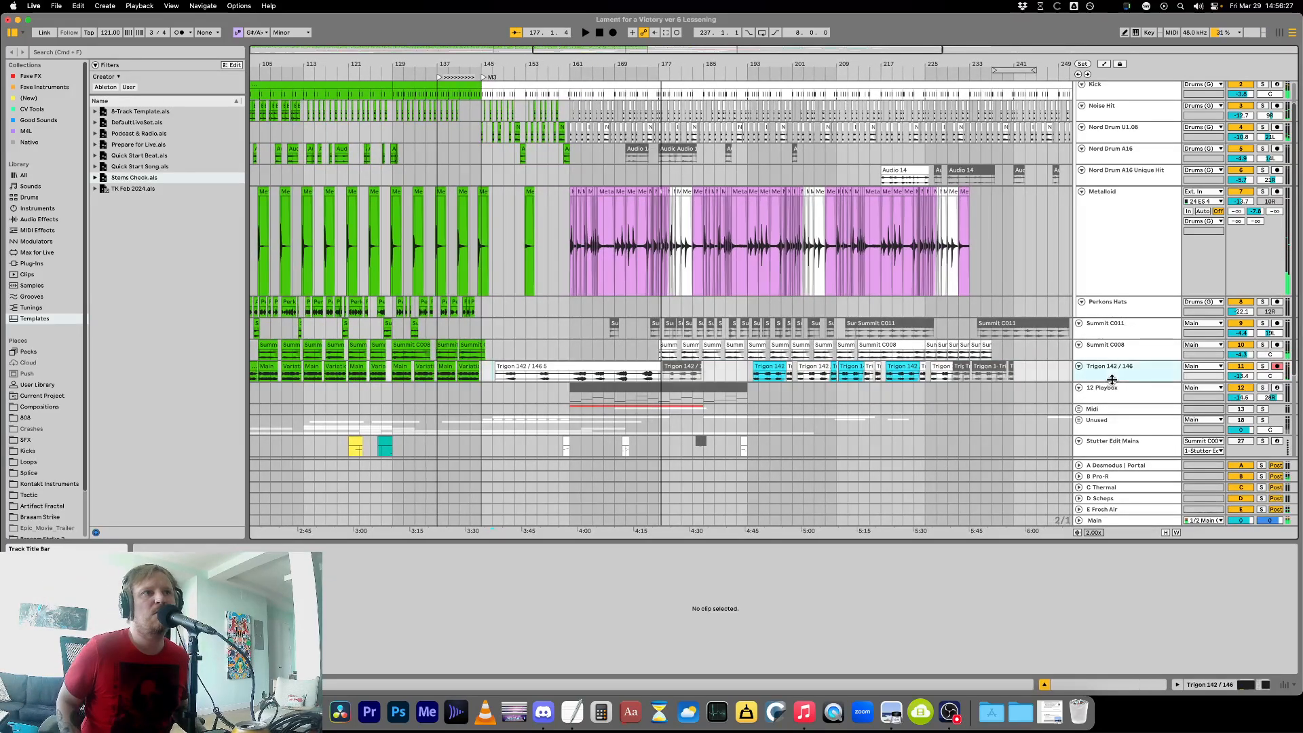
drag(1112, 380, 1093, 449)
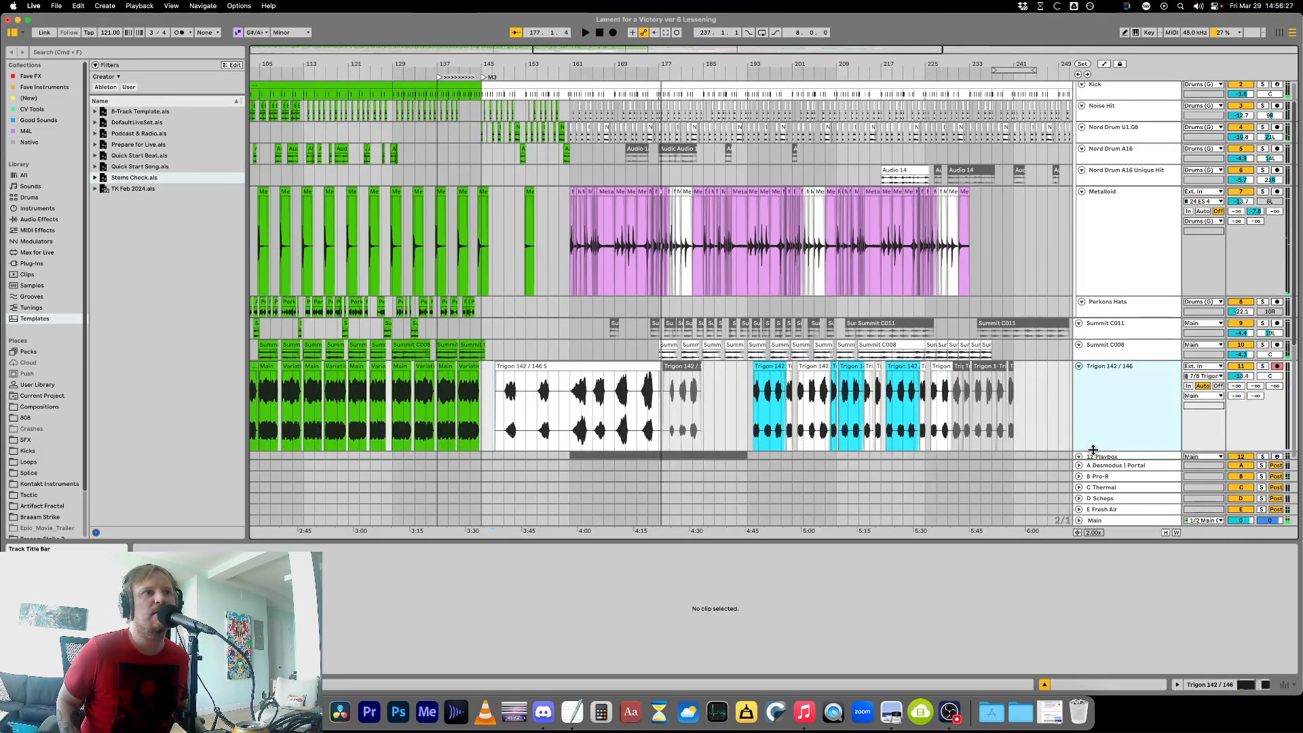
click(651, 405)
key(plus)
key(plus)
key(plus)
key(plus)
click(664, 366)
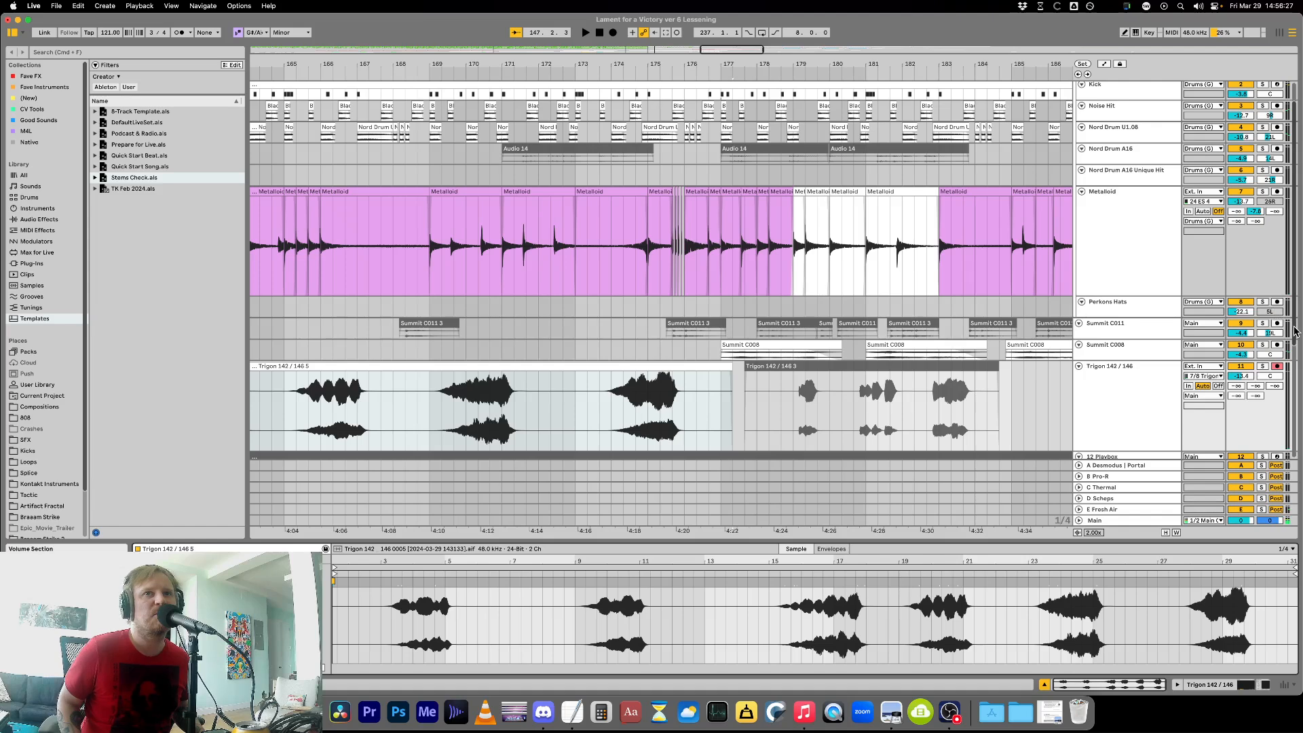
Look over the swells of the new Trigon take from its end near bar 177 back to its start.
scroll(1294, 385, down, 3)
click(610, 349)
key(minus)
key(minus)
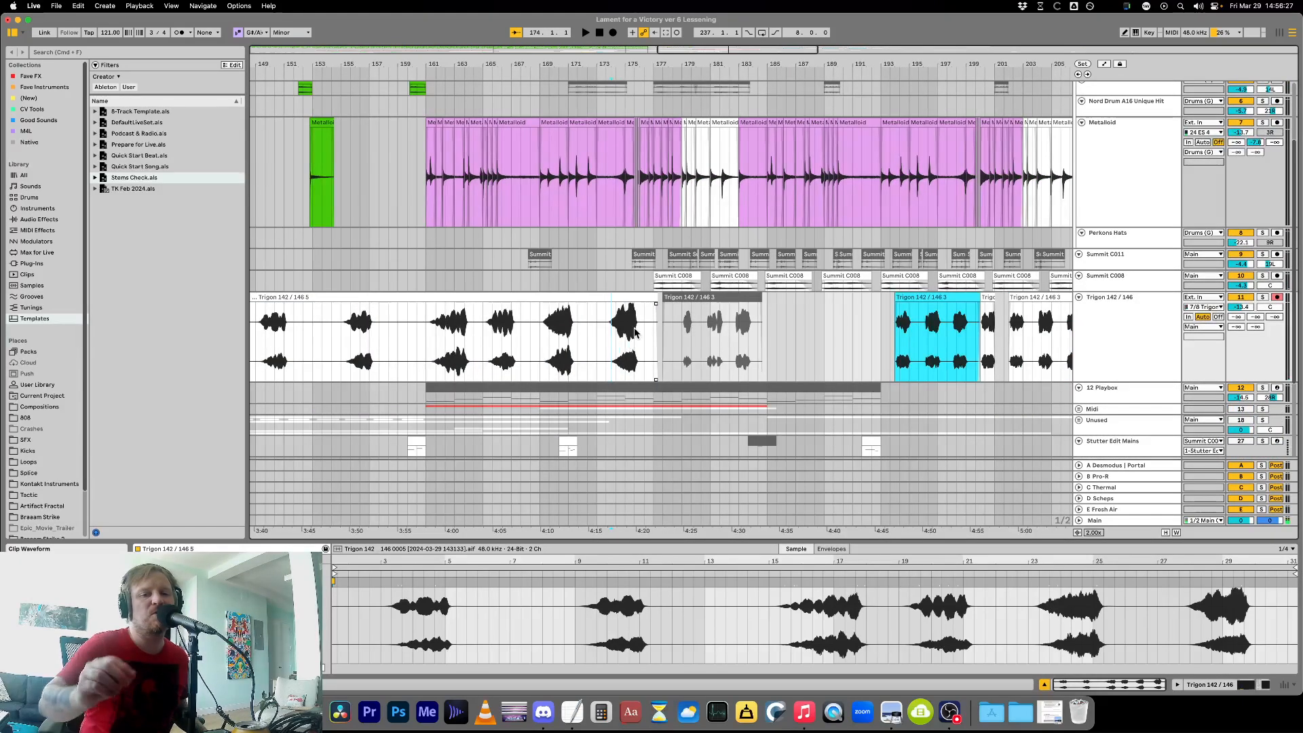
click(343, 365)
key(minus)
key(minus)
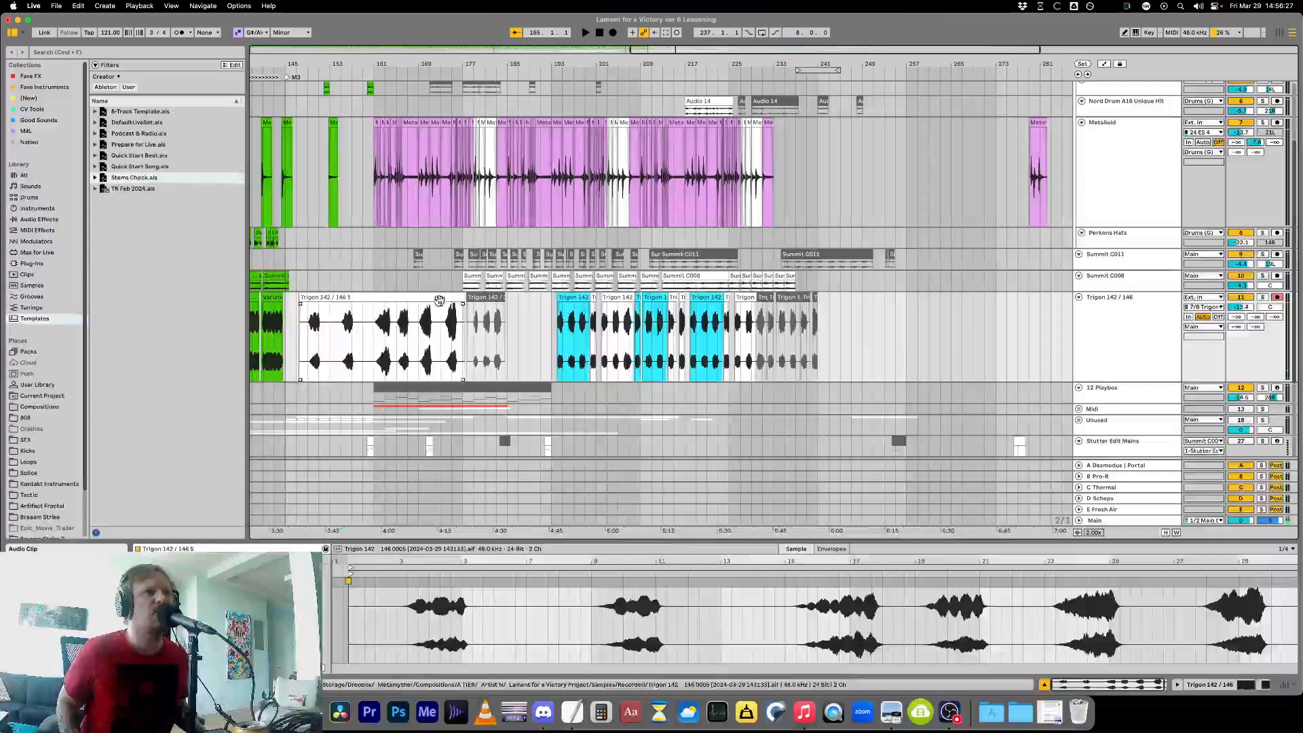
Delete the stretches of the new Trigon take before bar 161 and from bar 153 on, isolating the second swell as its own clip.
click(286, 337)
key(plus)
key(plus)
key(plus)
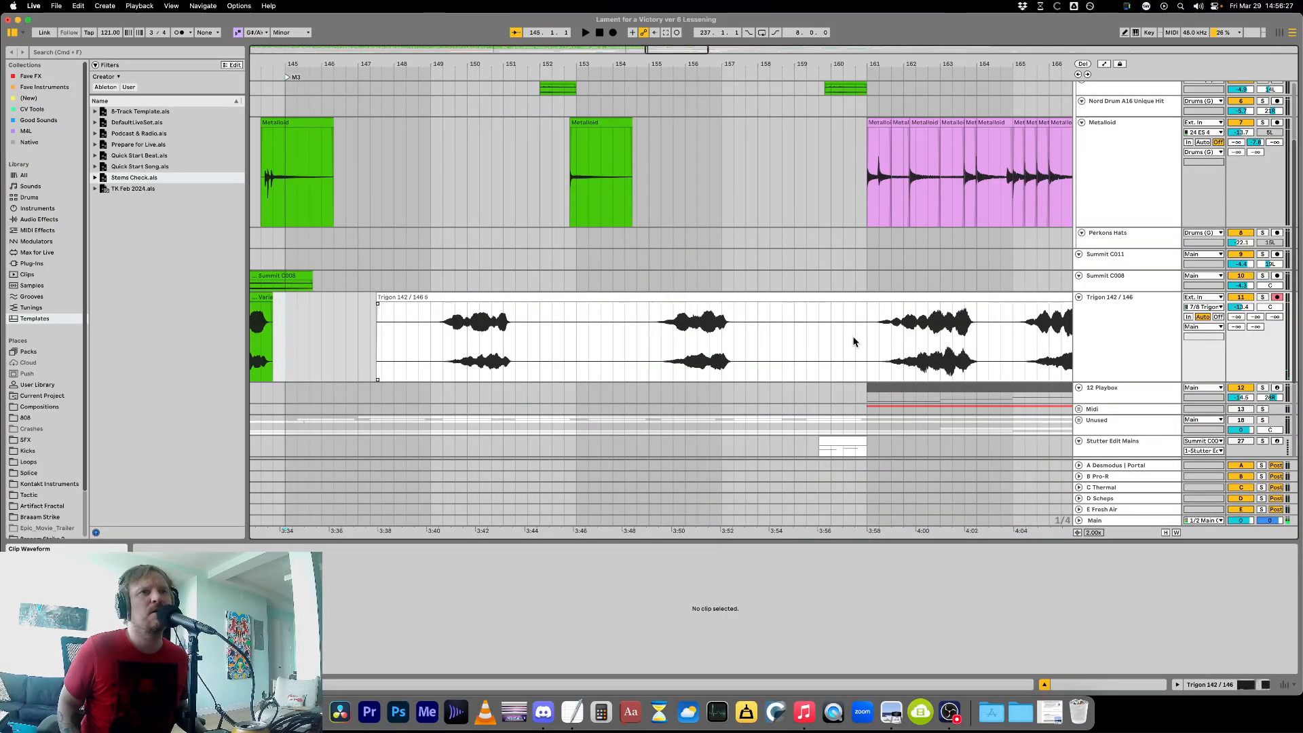
drag(854, 341, 733, 344)
key(Delete)
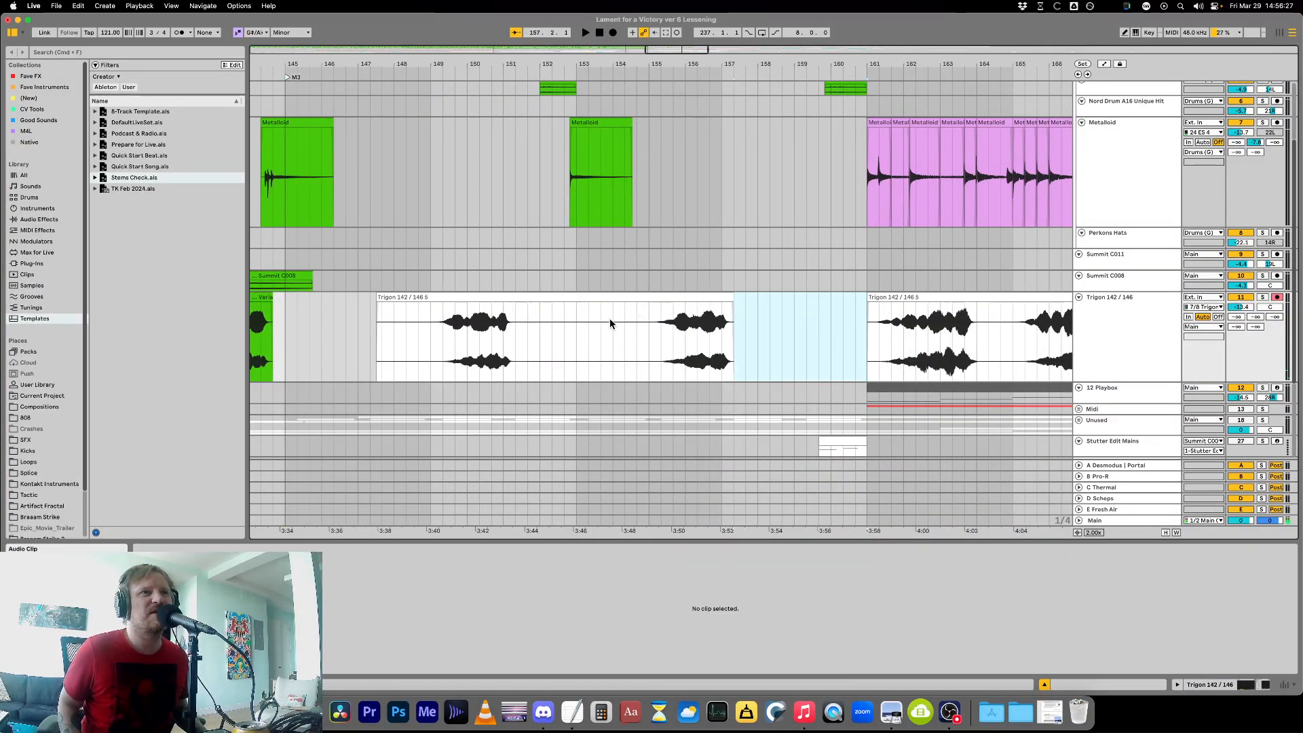
drag(637, 347, 577, 355)
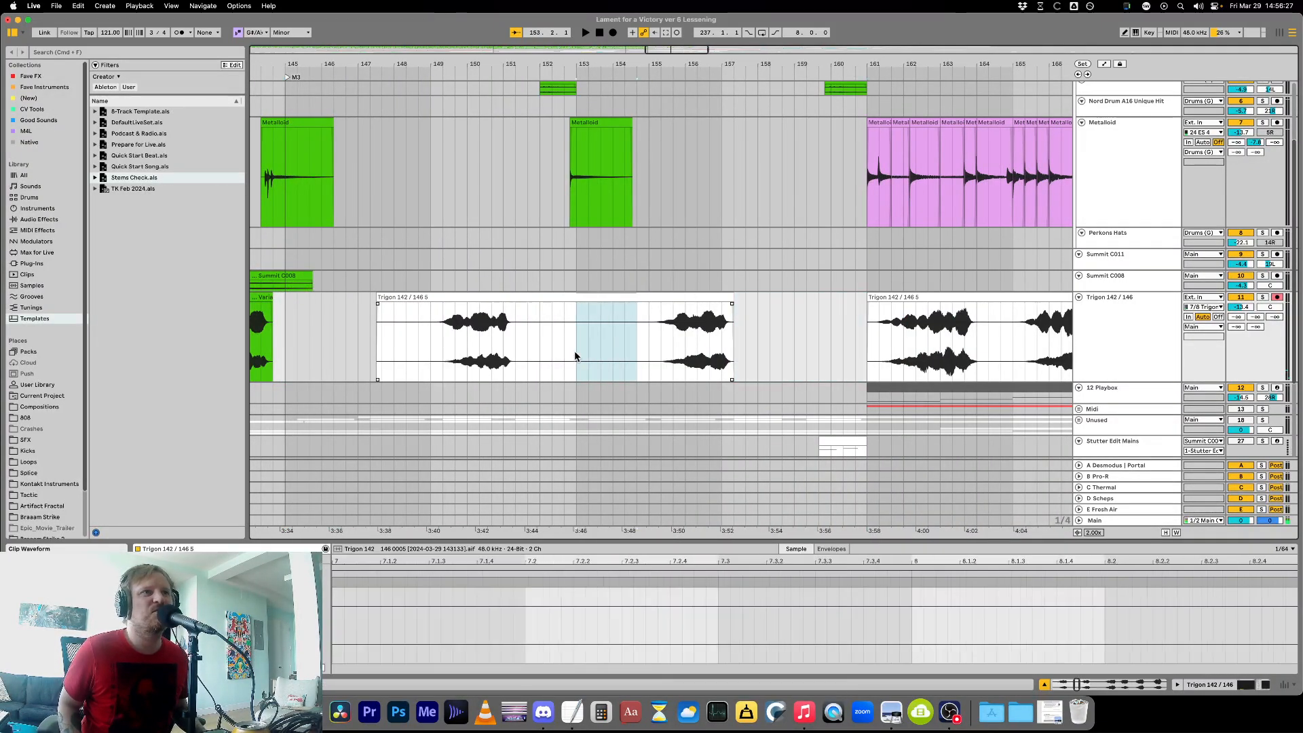
key(Delete)
Move the second Trigon swell clip so it ends at bar 161, and deactivate the take's clip starting at bar 161.
drag(666, 297, 804, 315)
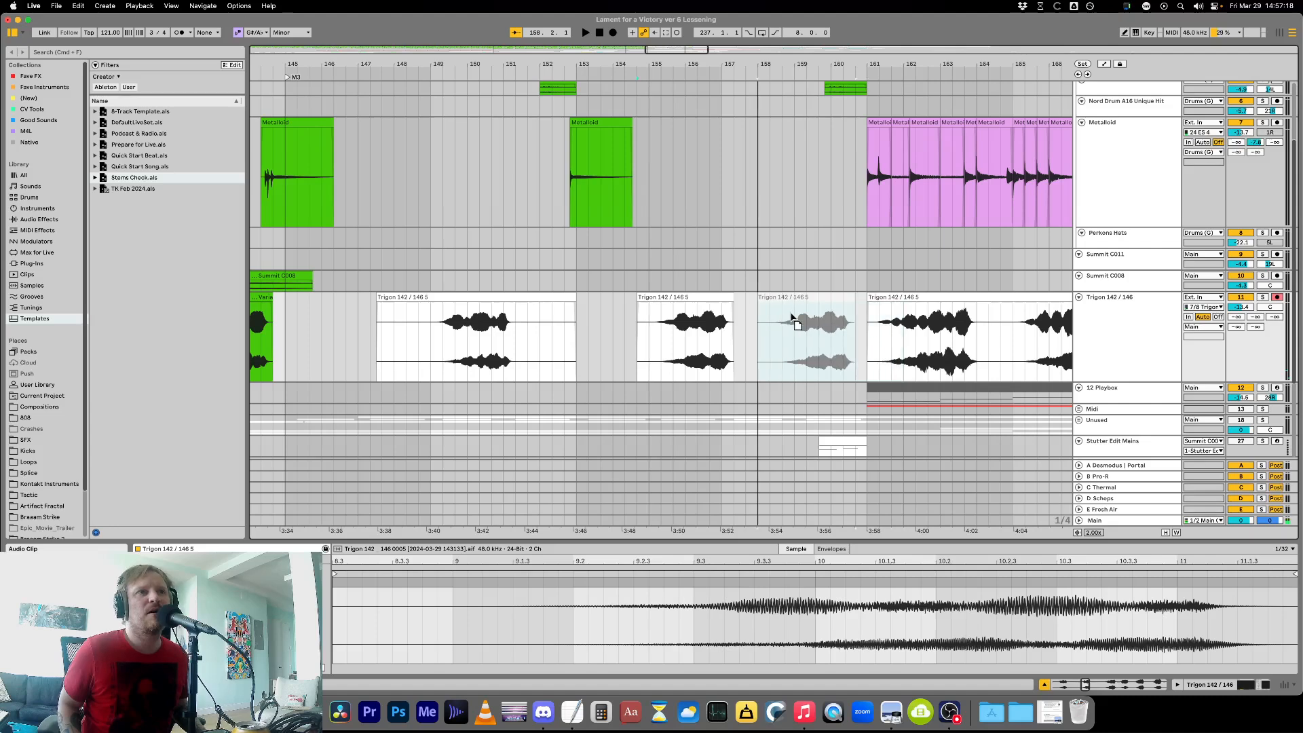
drag(876, 297, 763, 339)
key(super+z)
key(0)
scroll(870, 330, up, 10)
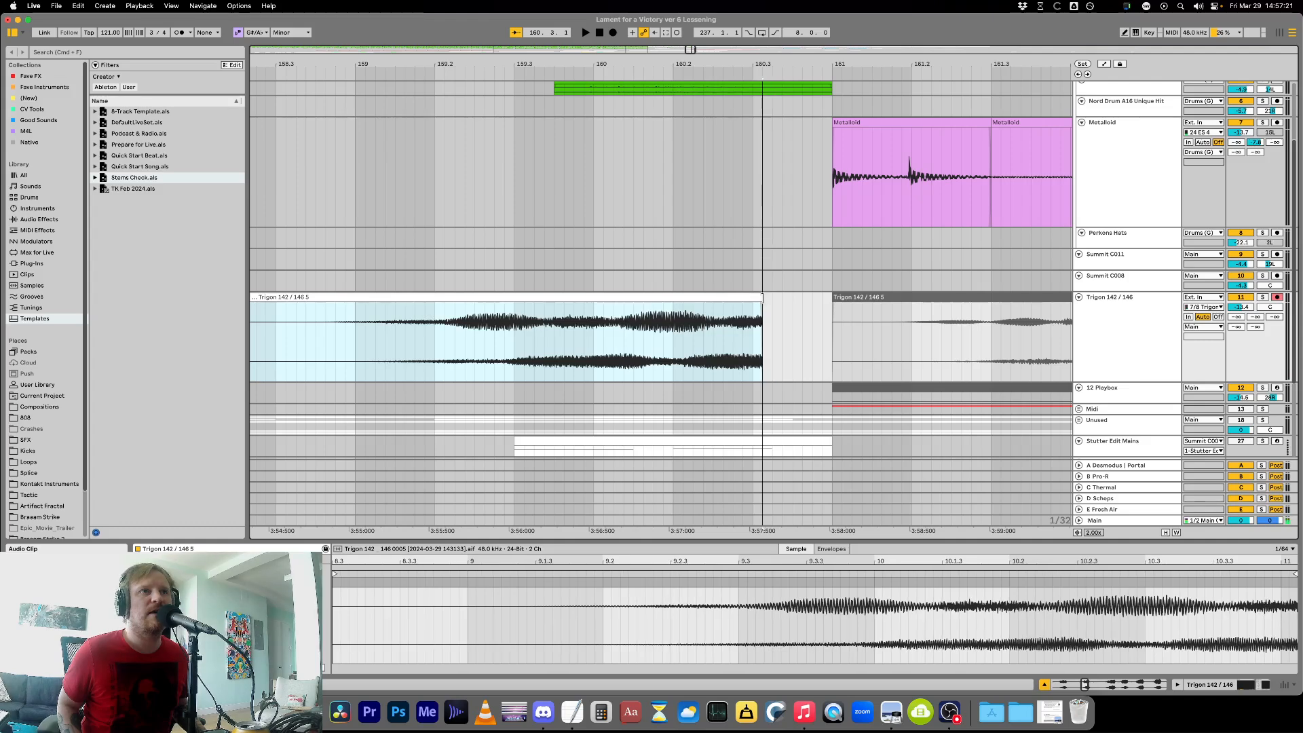
drag(706, 297, 774, 298)
key(minus)
key(minus)
key(minus)
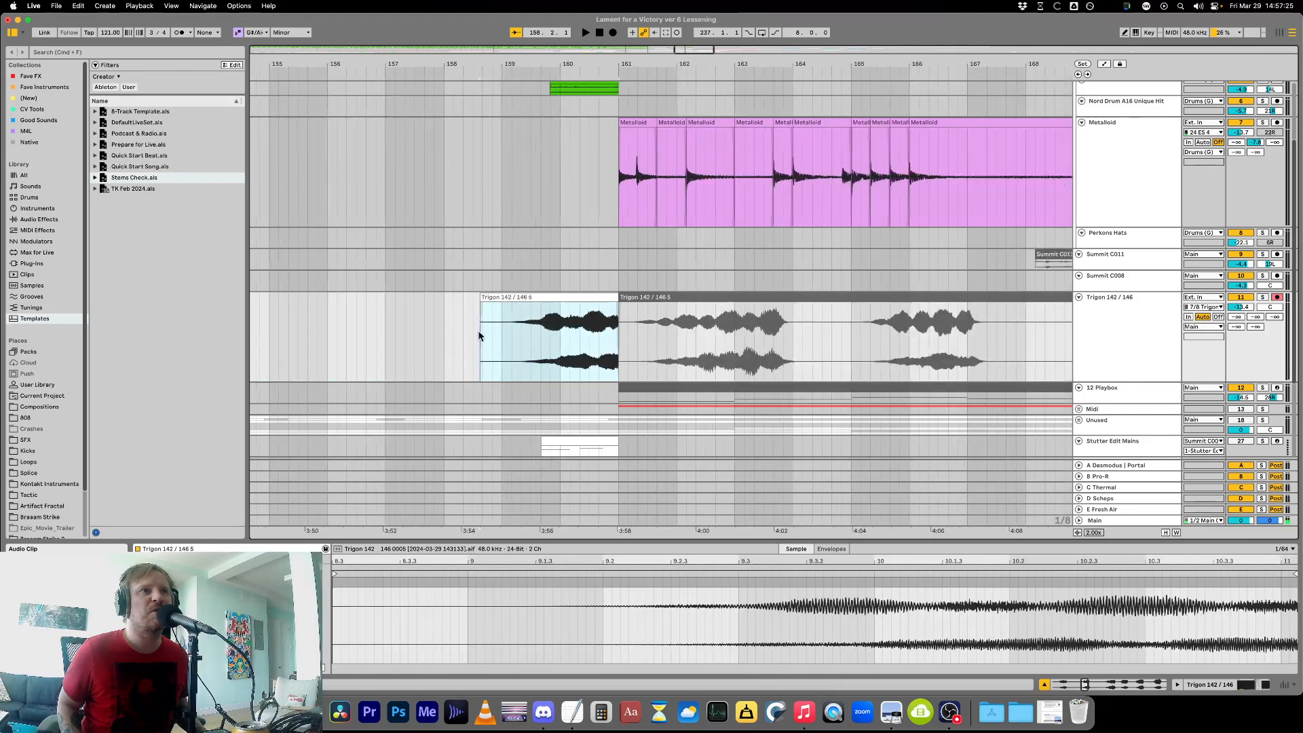
Delete the end of the first Trigon swell clip from about bar 151 onward, and fit all track heights to the view.
key(minus)
key(minus)
click(287, 335)
key(plus)
key(plus)
key(plus)
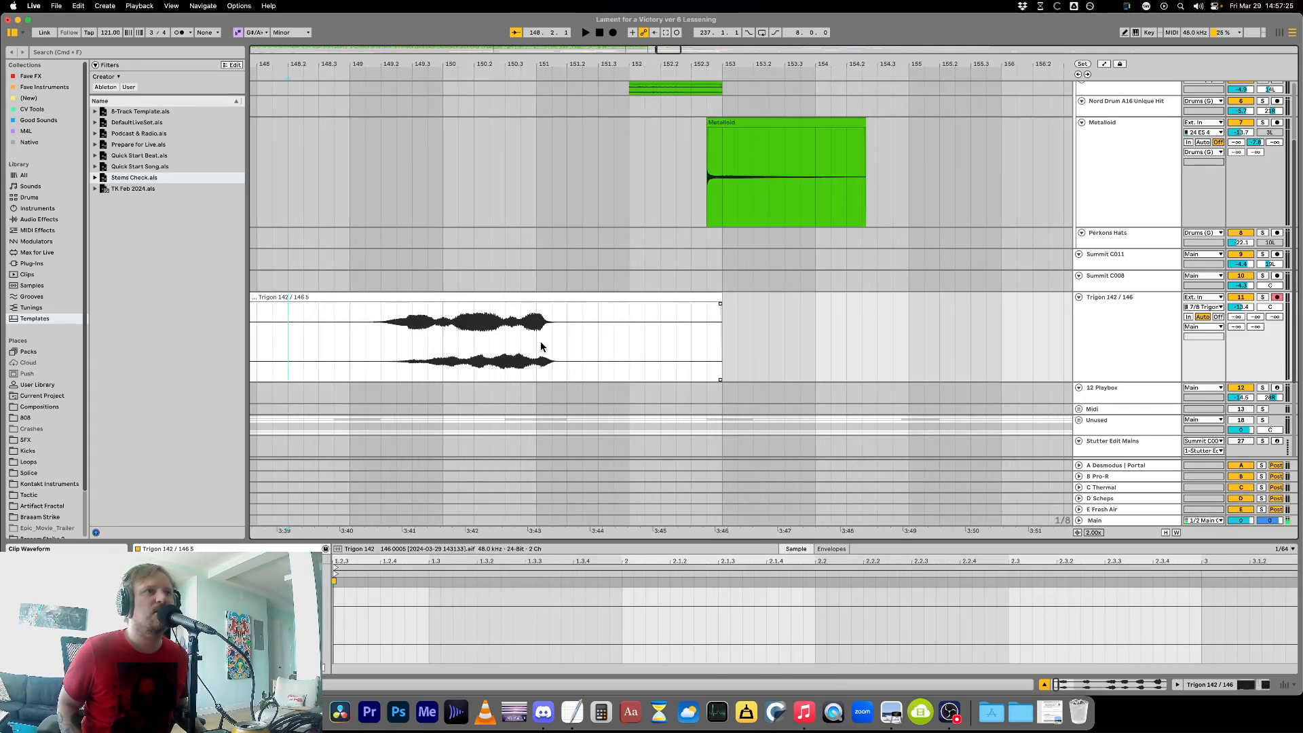
drag(540, 346, 765, 343)
key(BackSpace)
key(minus)
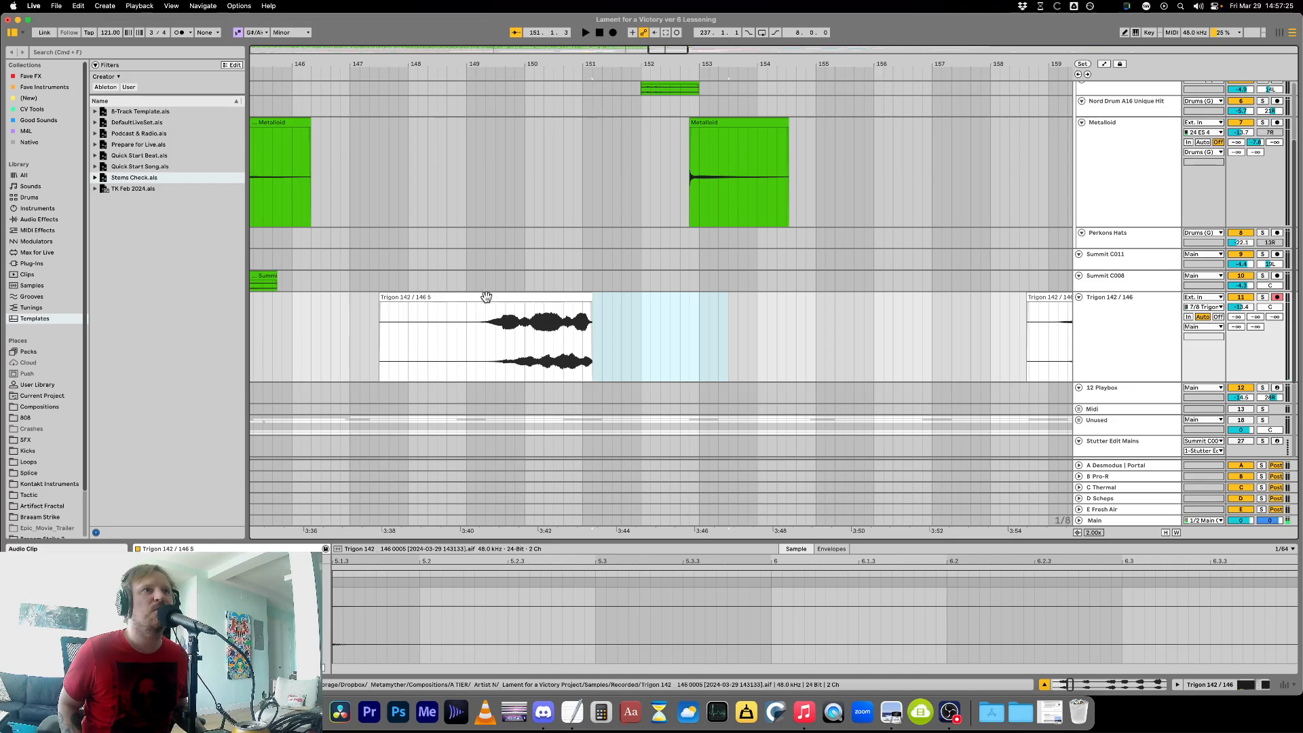
key(h)
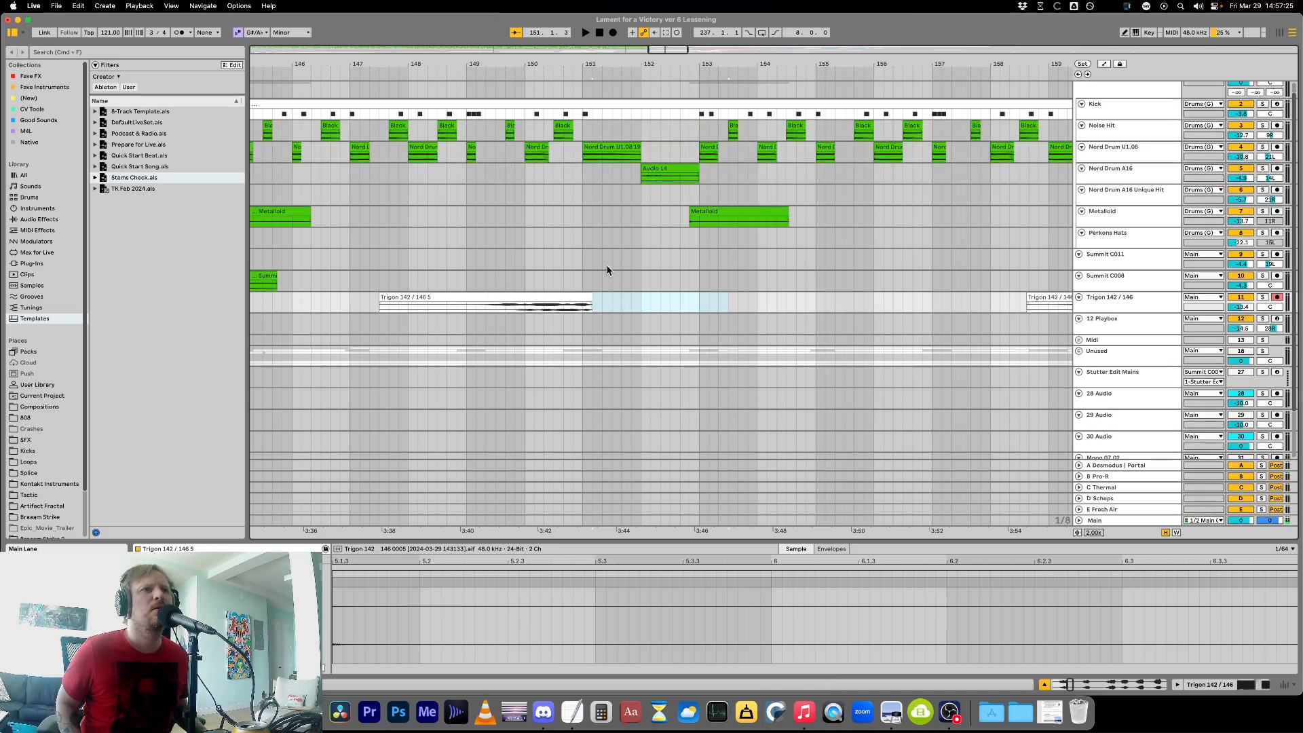
Move the first Trigon 142 / 146 swell clip so it ends at bar 153, and start playback before it.
drag(500, 299, 603, 299)
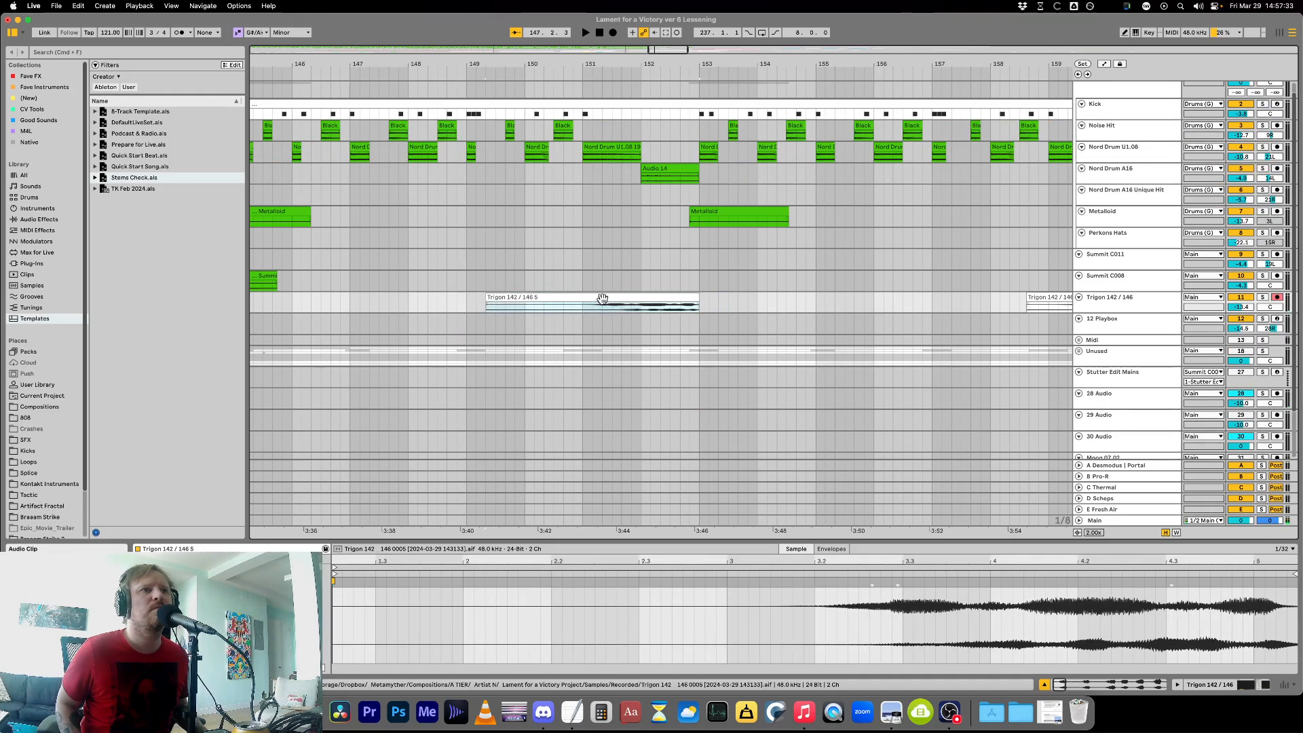
click(418, 306)
key(space)
key(minus)
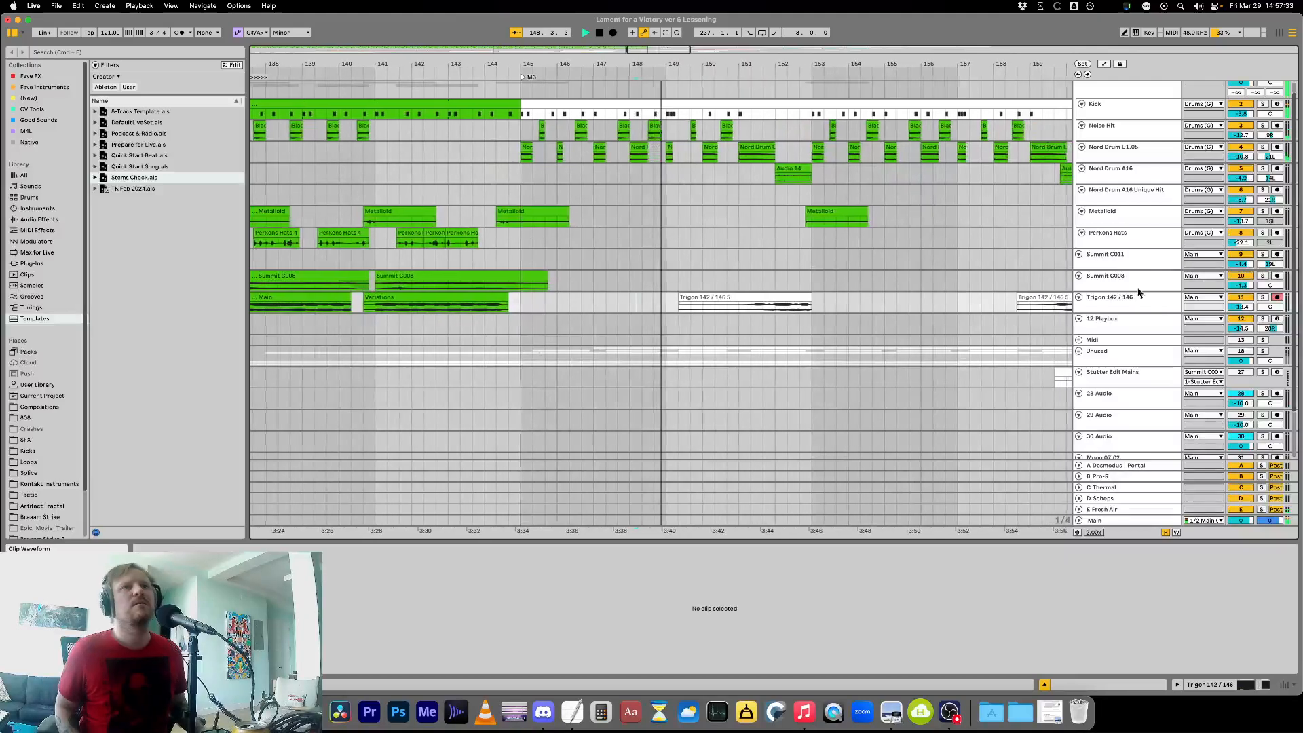
Expand the Trigon 142 / 146 track and delete the quiet start of the first swell clip up to bar 151.
click(1120, 307)
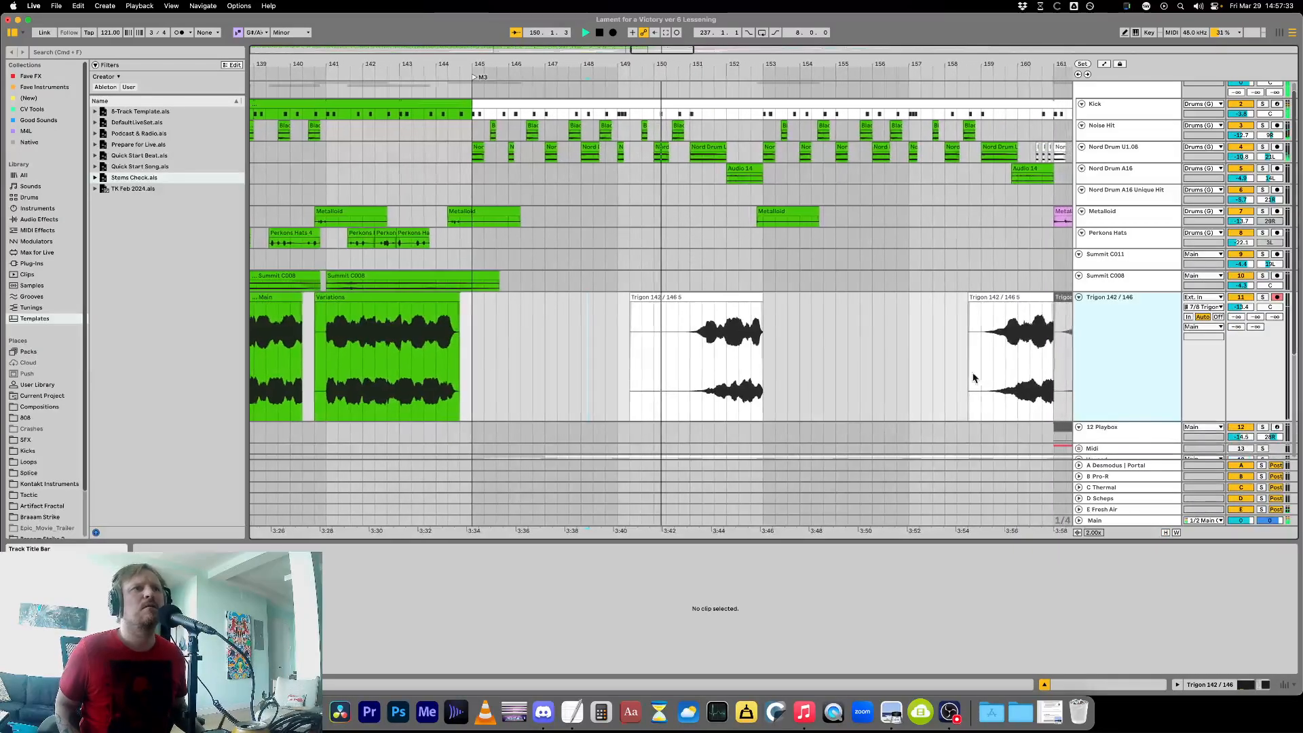
drag(573, 366, 680, 364)
key(Delete)
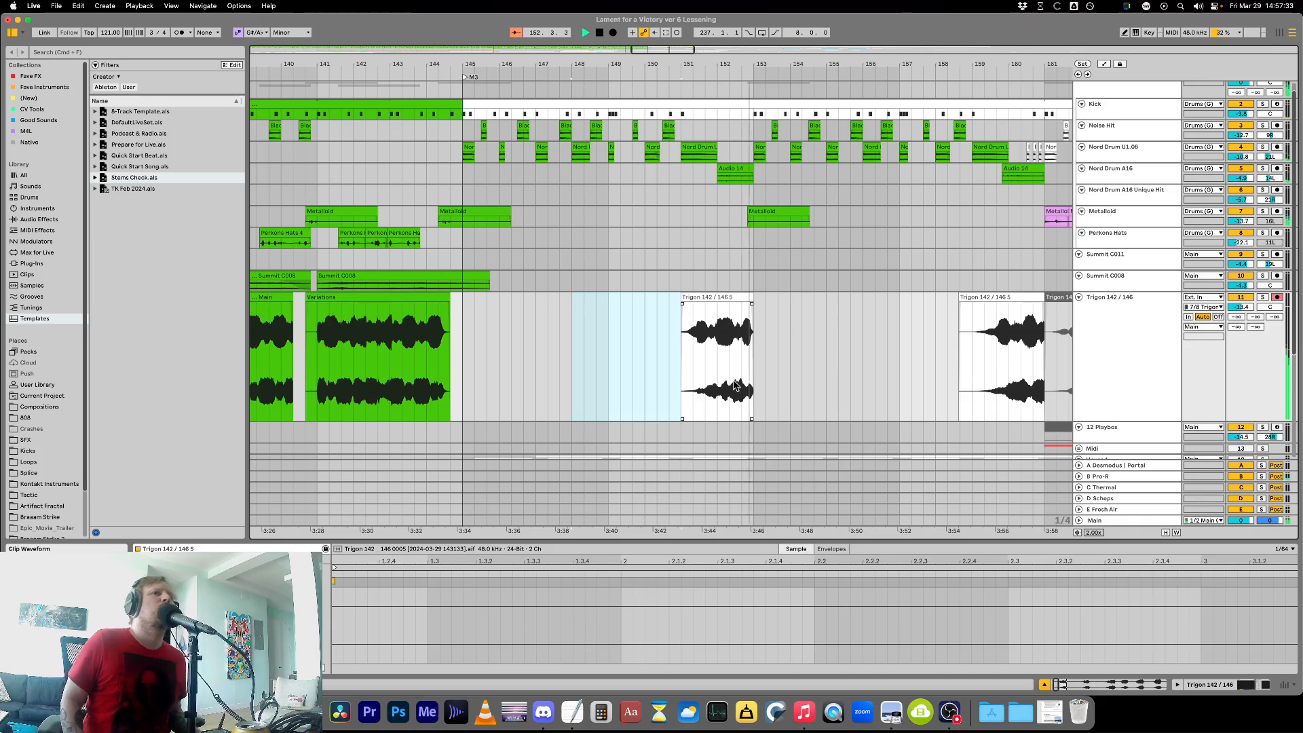
Nudge the first Trigon swell clip earlier so it ends where the Metalloid clip near bar 153 begins, and listen to it.
click(734, 358)
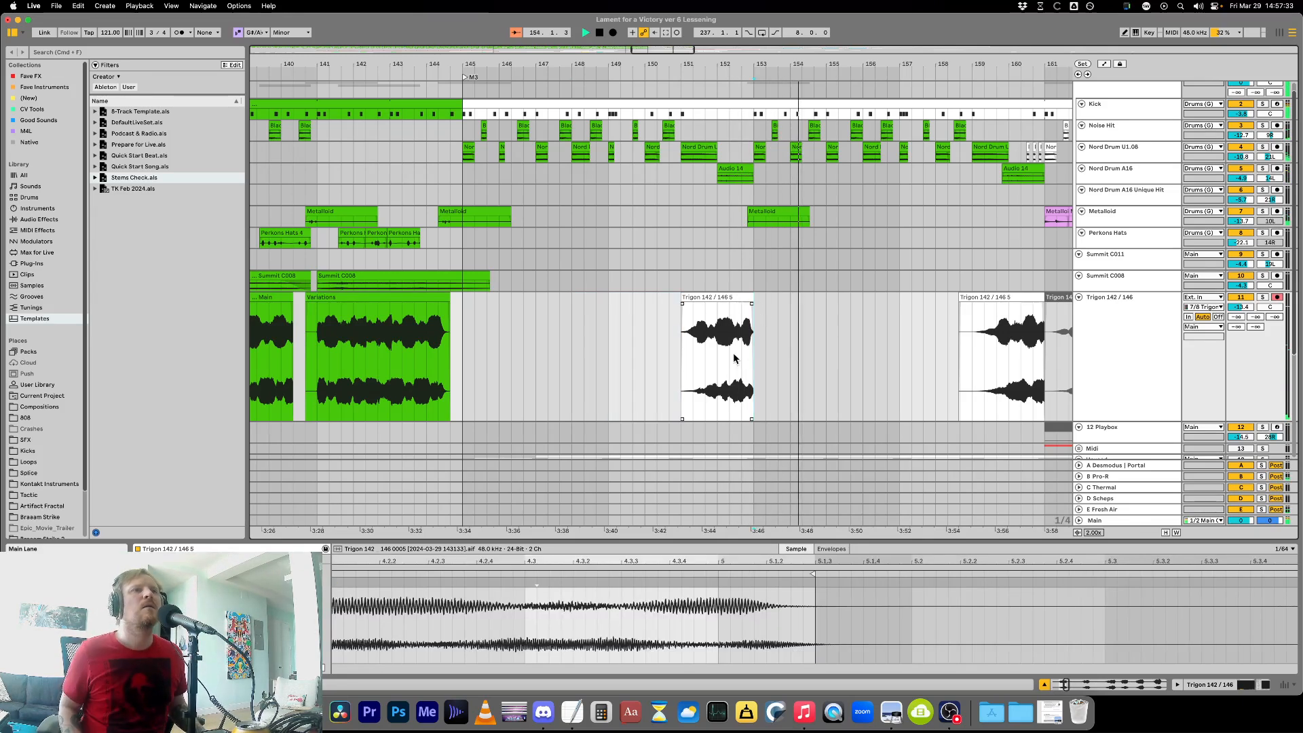
key(plus)
key(plus)
key(plus)
click(731, 297)
key(Left)
key(Left)
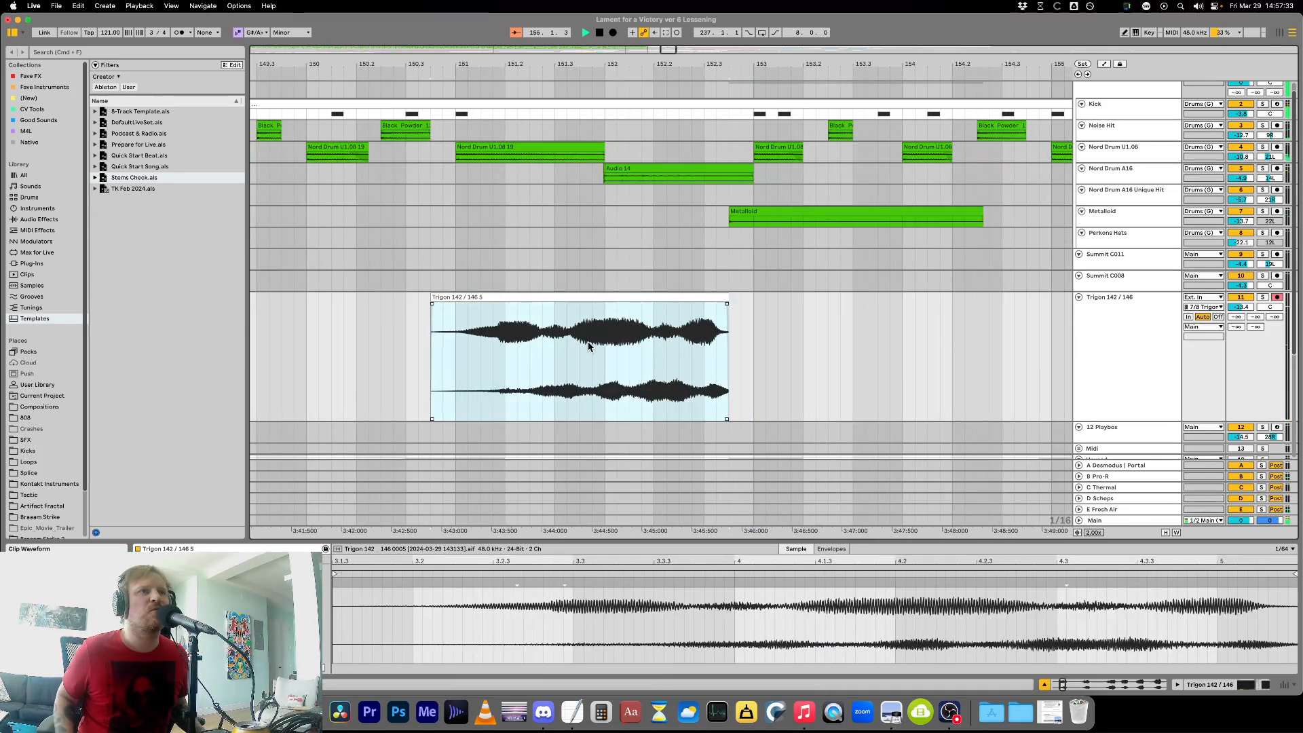
click(436, 362)
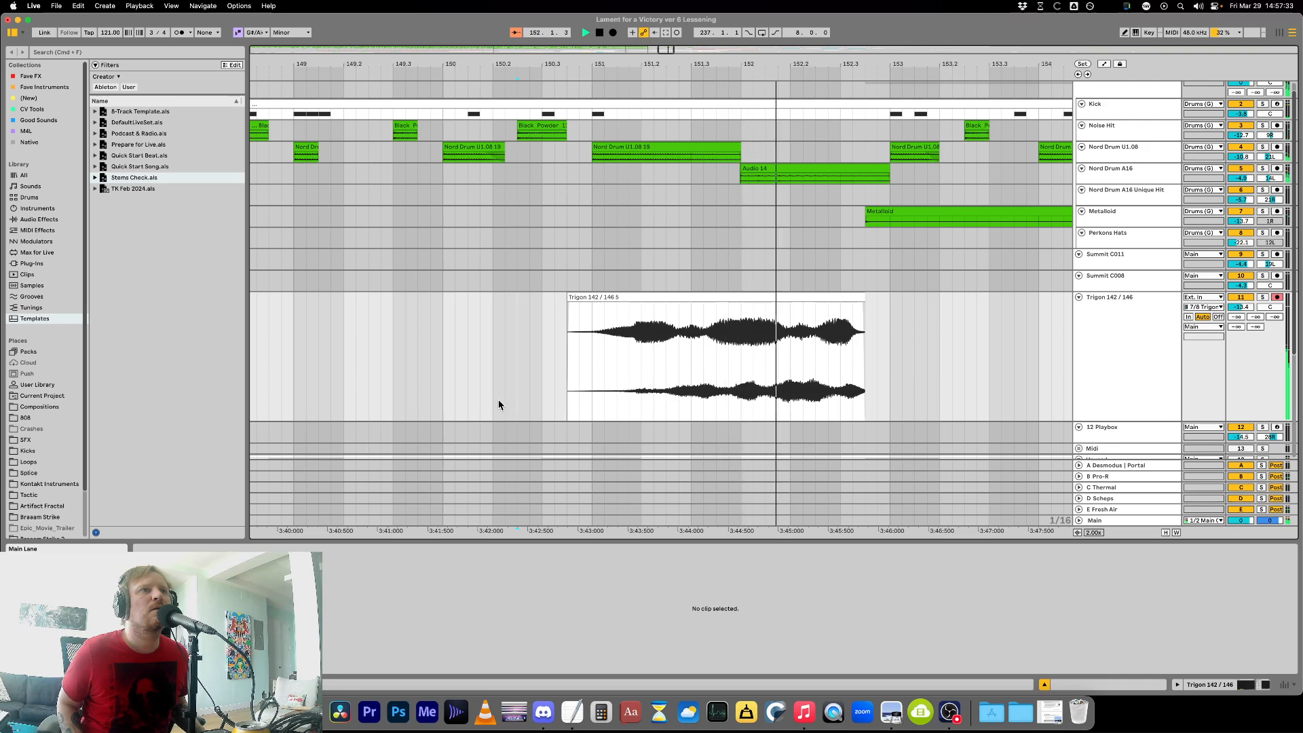
key(minus)
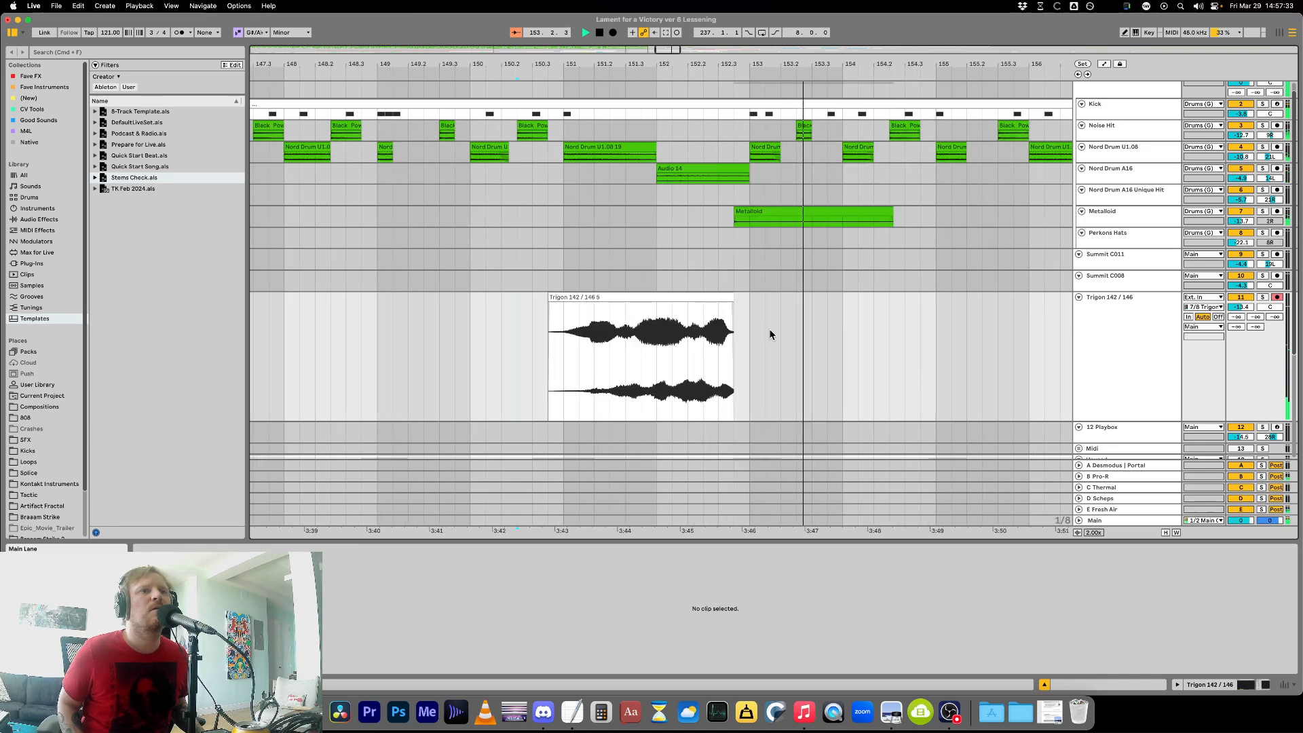
Nudge the first Trigon swell clip slightly later in fine steps so it ends just past the start of the Metalloid clip.
key(space)
click(739, 333)
key(plus)
key(plus)
click(647, 298)
key(Right)
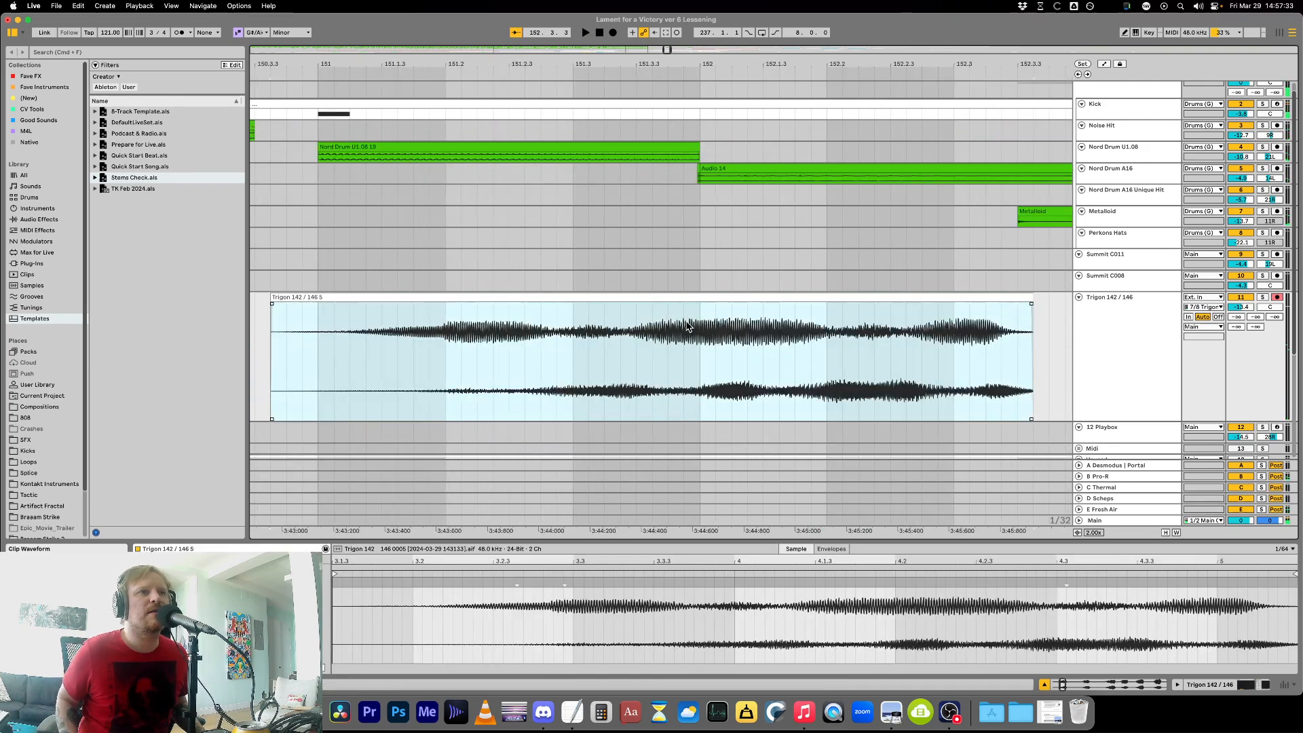
click(1047, 325)
key(space)
key(plus)
key(space)
click(490, 298)
key(Right)
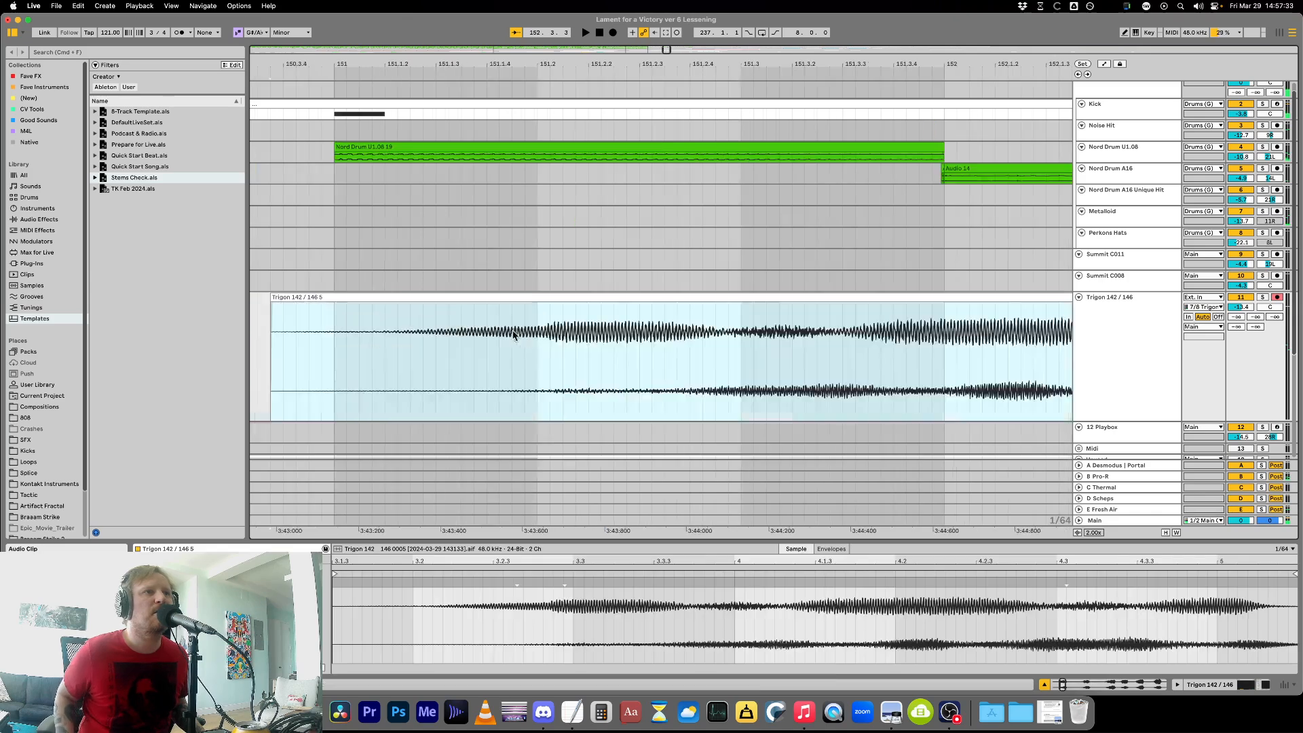
Delete the quiet tail of the first Trigon swell clip, add a short fade-out, and play the transition into bar 153.
key(minus)
key(minus)
click(925, 354)
key(plus)
key(plus)
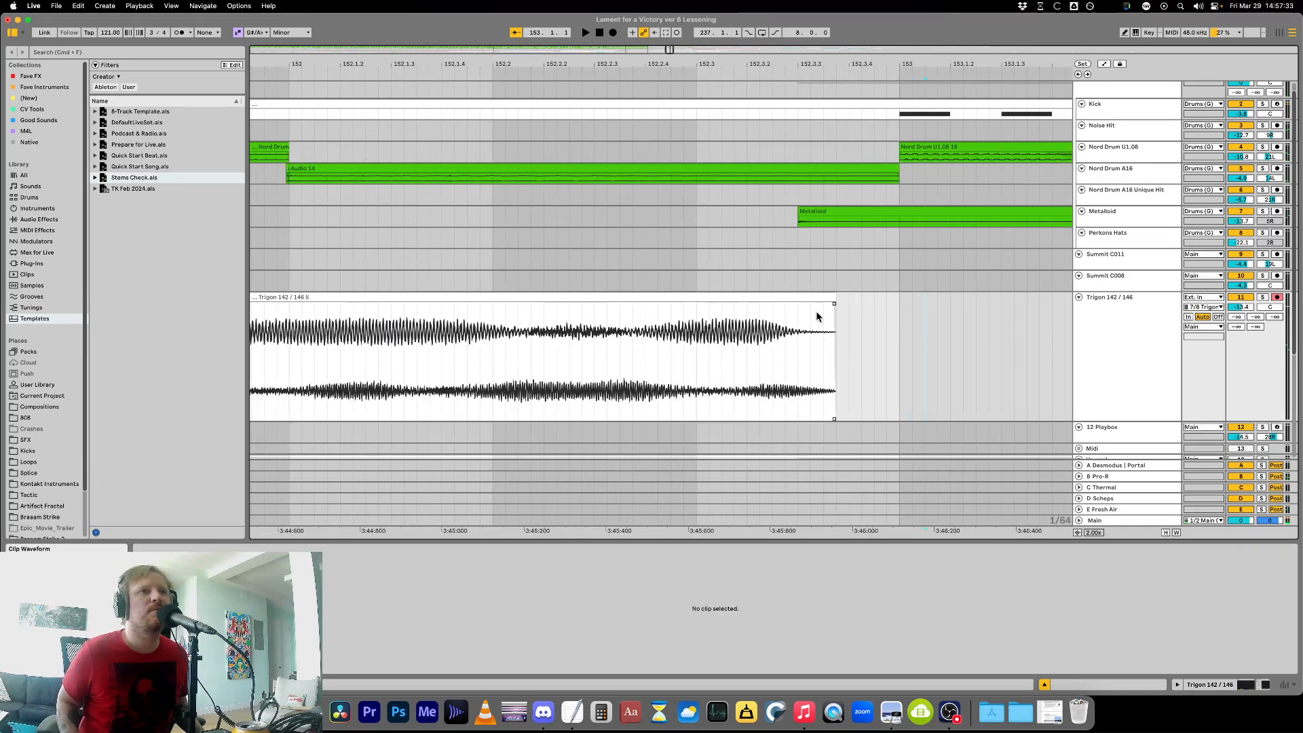
drag(790, 296, 914, 359)
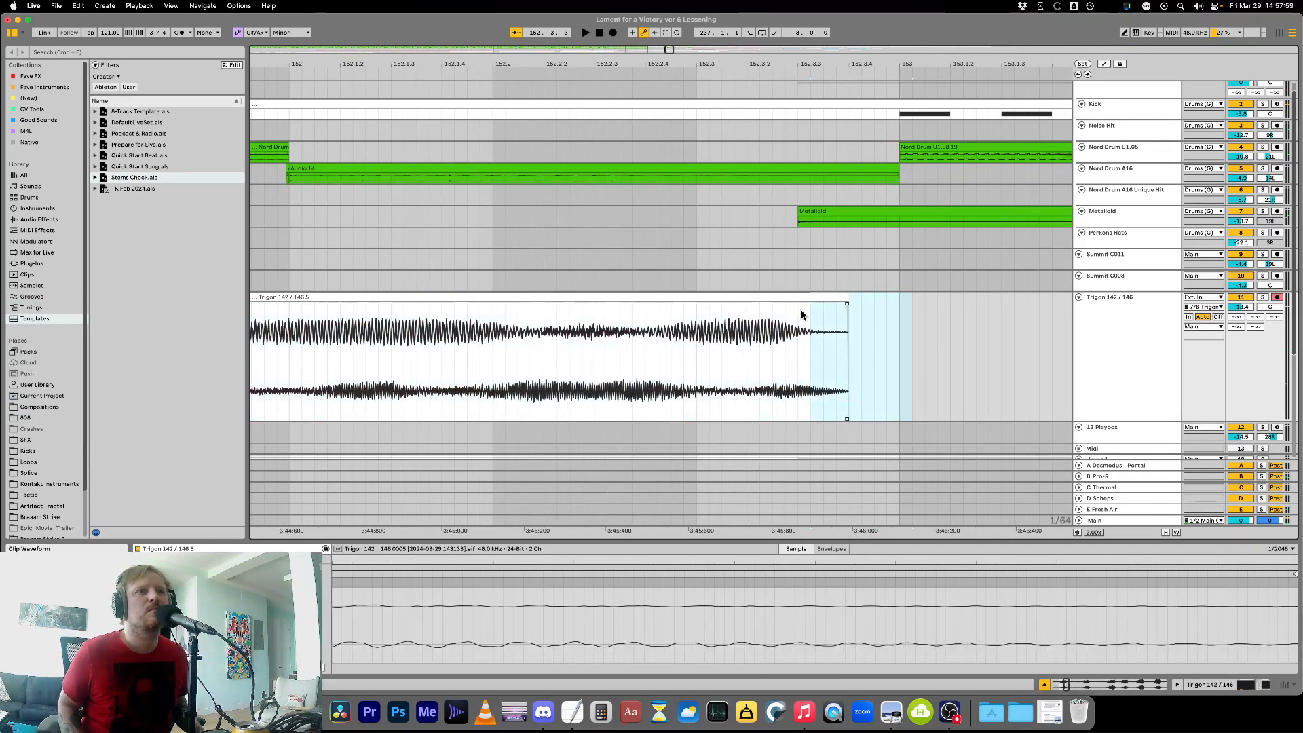
key(Delete)
drag(809, 304, 771, 306)
key(minus)
key(minus)
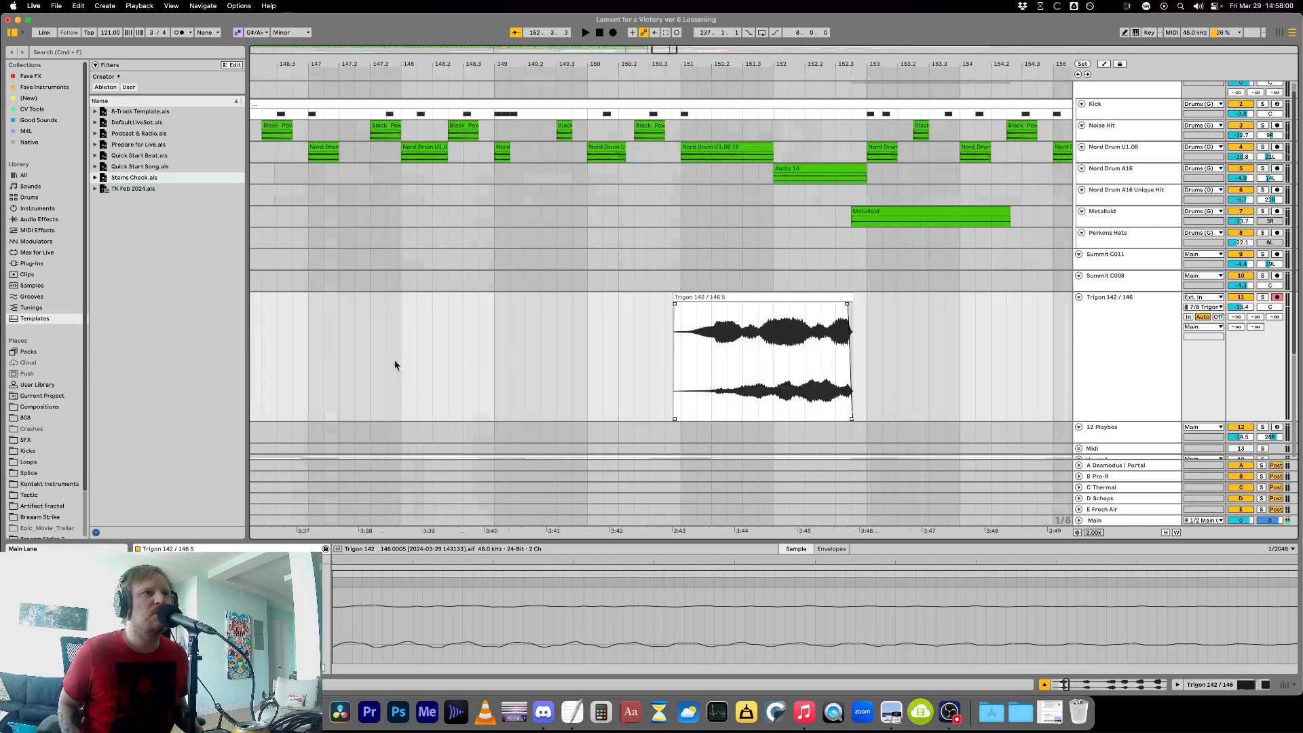
click(635, 353)
key(space)
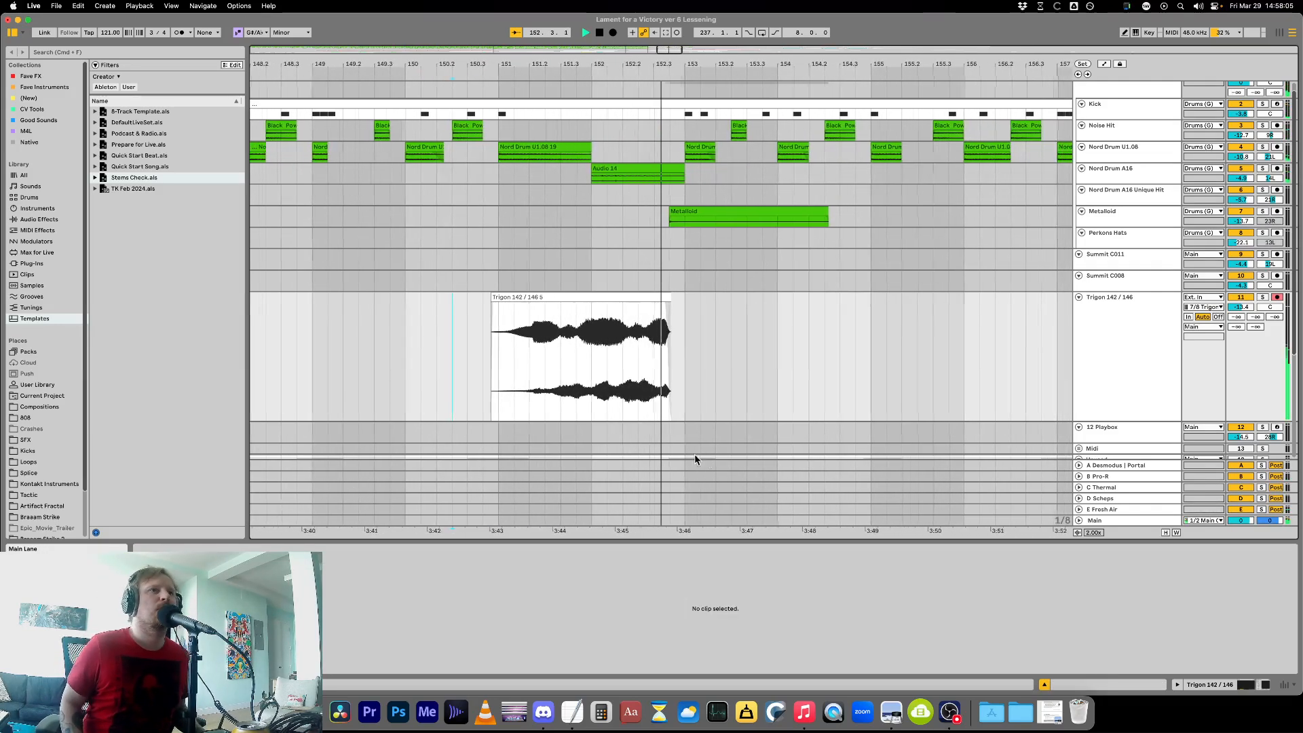
key(minus)
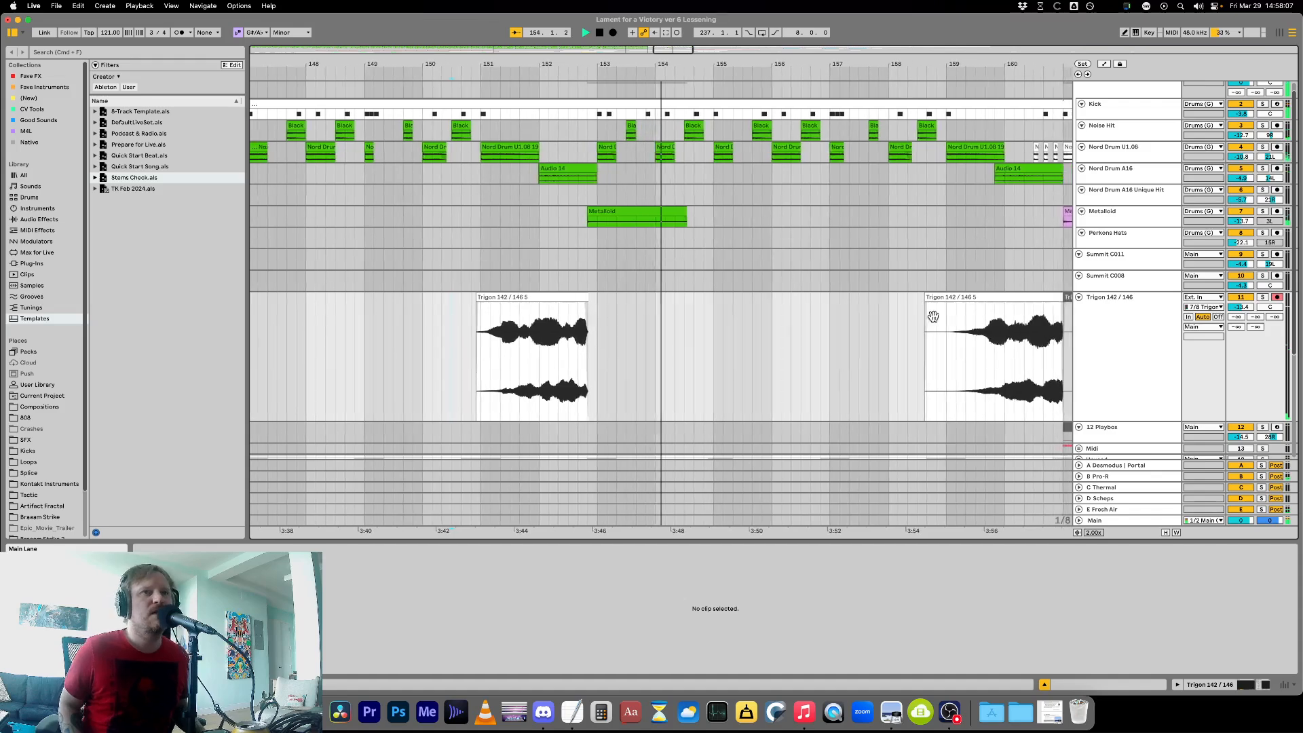
Examine the waveform of the second Trigon swell clip leading up to bar 161.
click(1007, 344)
drag(1059, 277, 1064, 277)
key(plus)
key(plus)
key(plus)
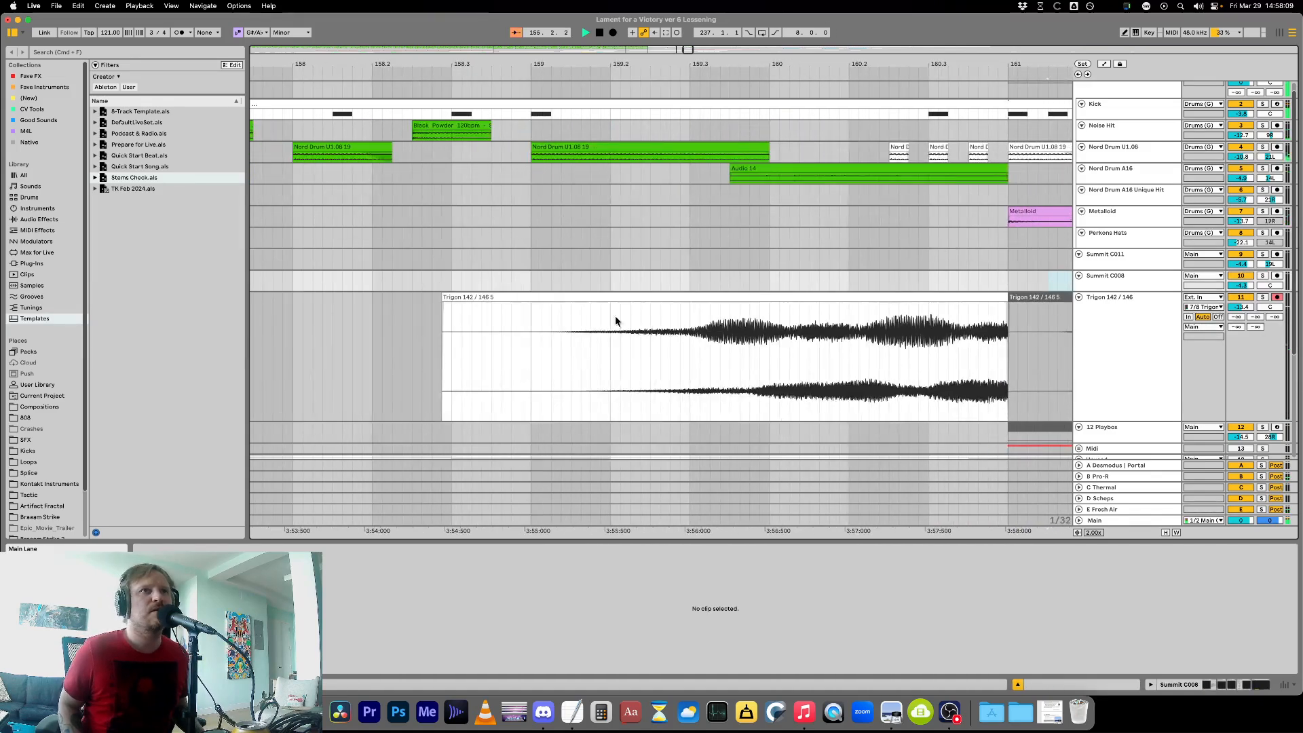
key(space)
key(space)
key(minus)
key(minus)
key(minus)
click(474, 329)
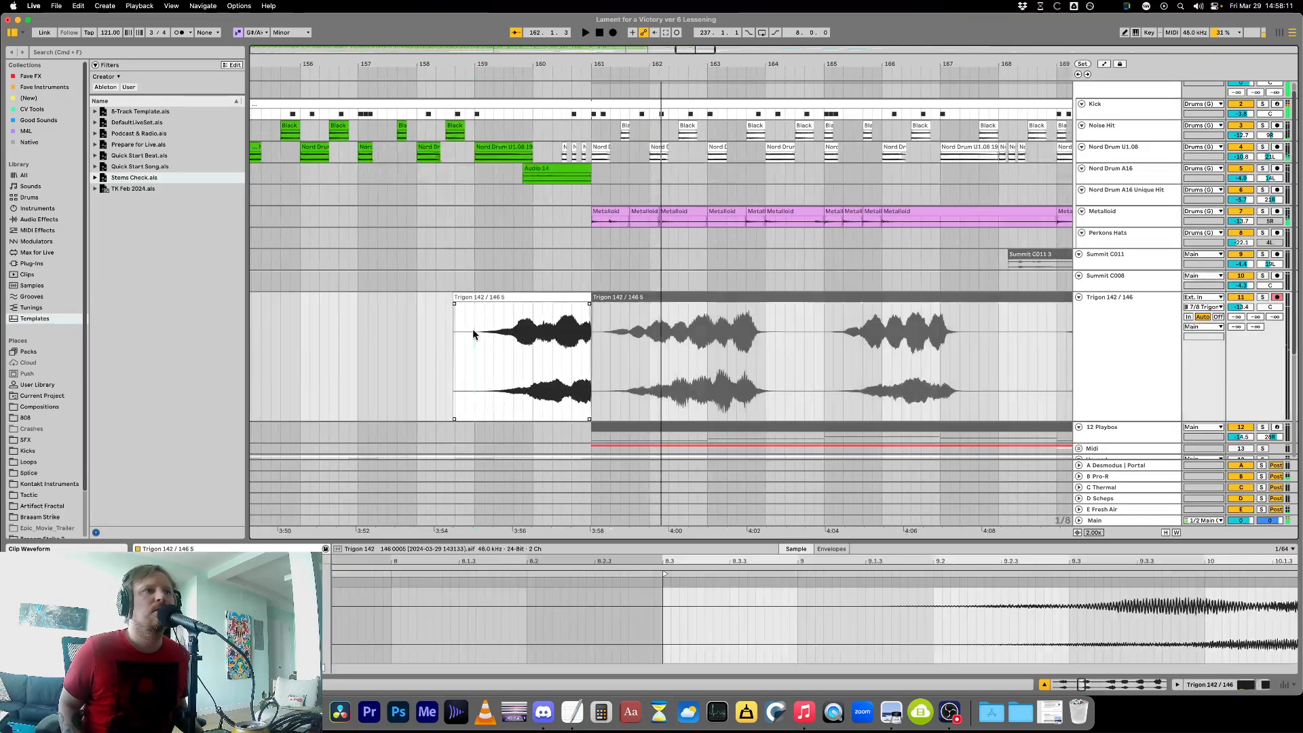
Delete the quiet start of the second Trigon swell clip before bar 159 and give the clip a short fade-in.
click(438, 370)
key(space)
key(space)
scroll(475, 378, right, 1)
drag(614, 367, 658, 361)
key(Delete)
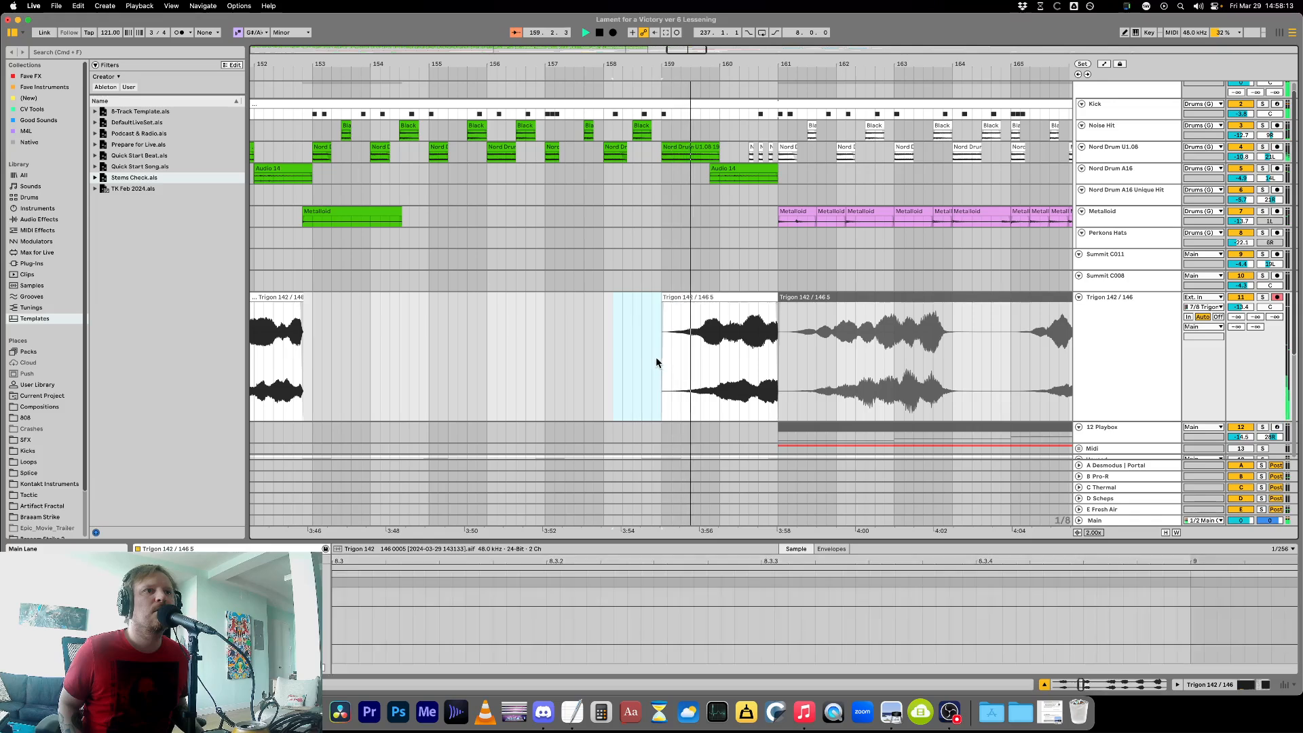
drag(663, 304, 672, 304)
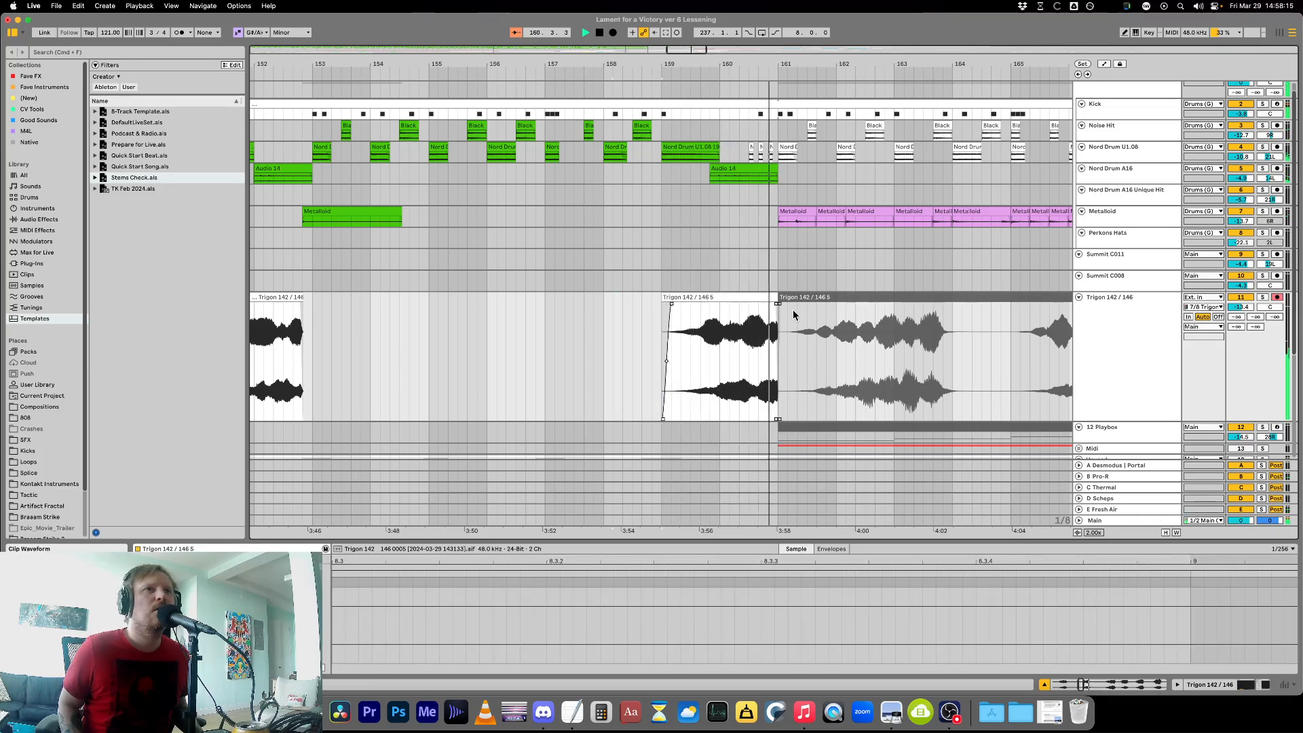
Play on past bar 161 and look over the following Trigon 142 / 146 and Summit C008 clips.
key(minus)
key(minus)
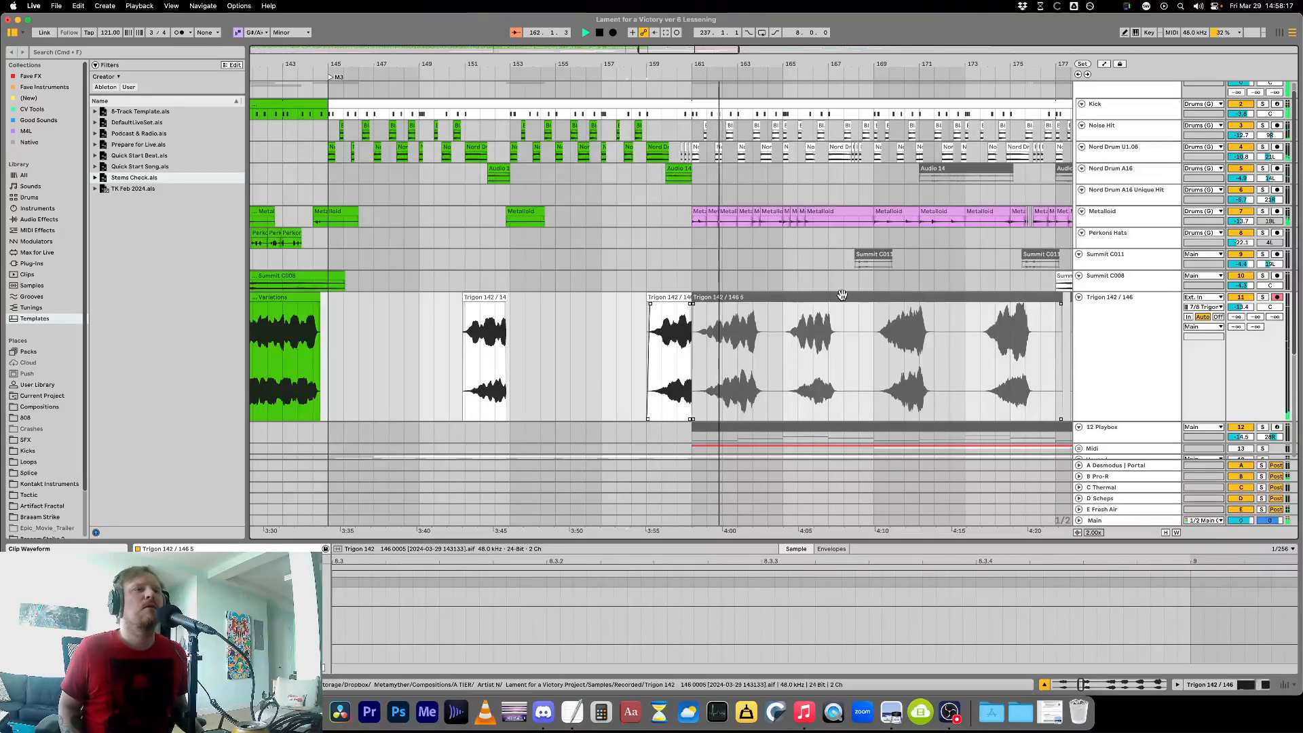
key(minus)
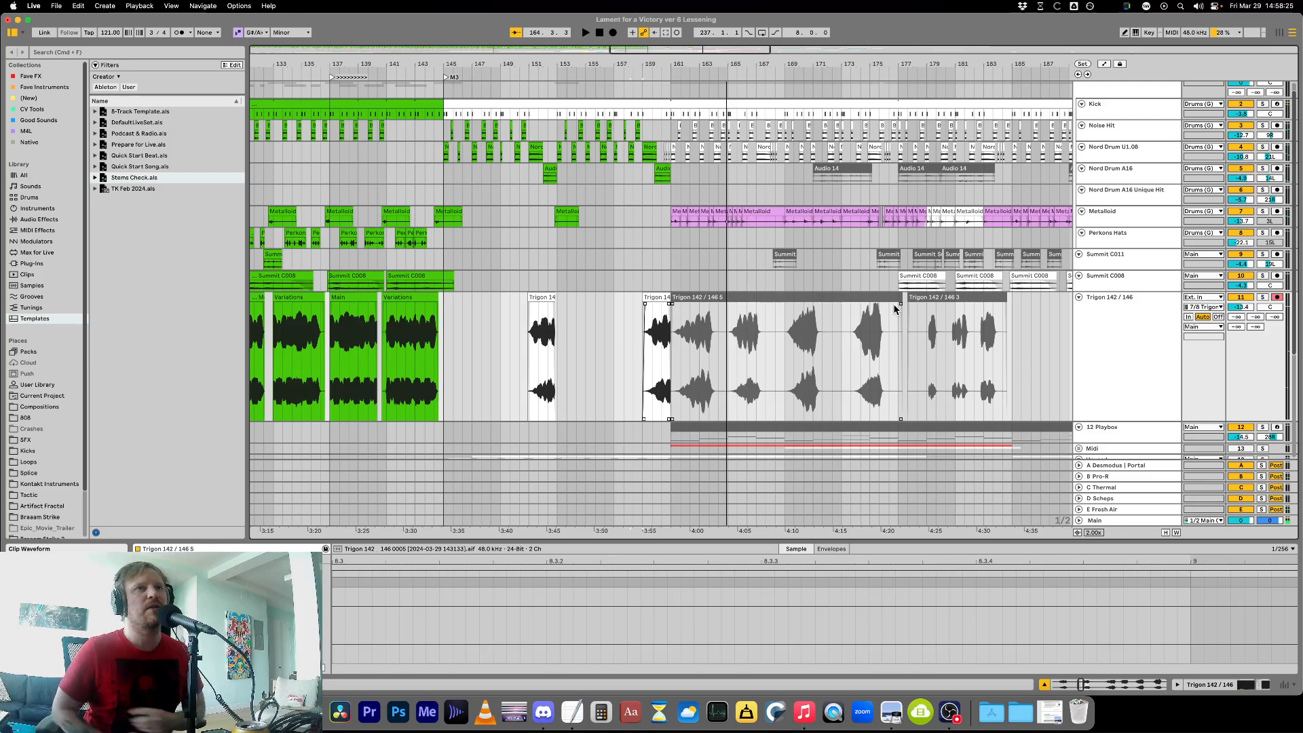
key(minus)
click(948, 364)
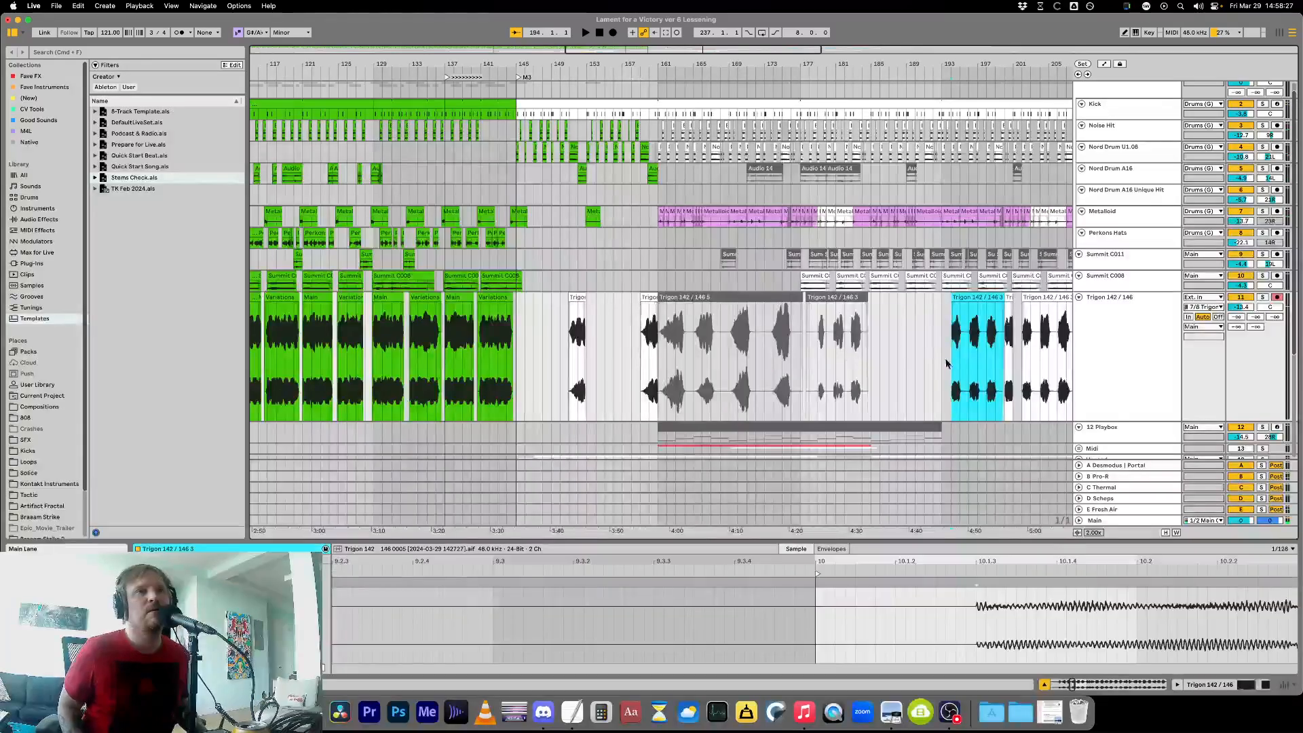
key(plus)
key(plus)
key(minus)
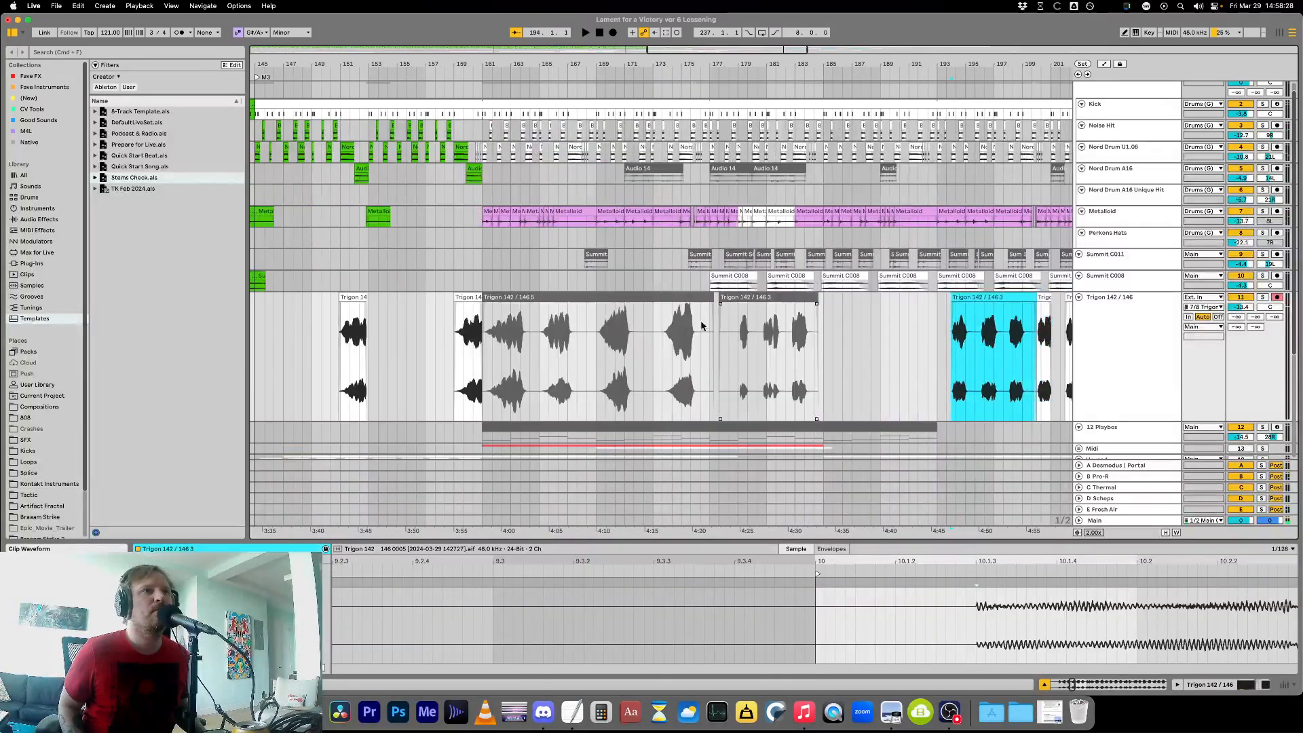
click(706, 286)
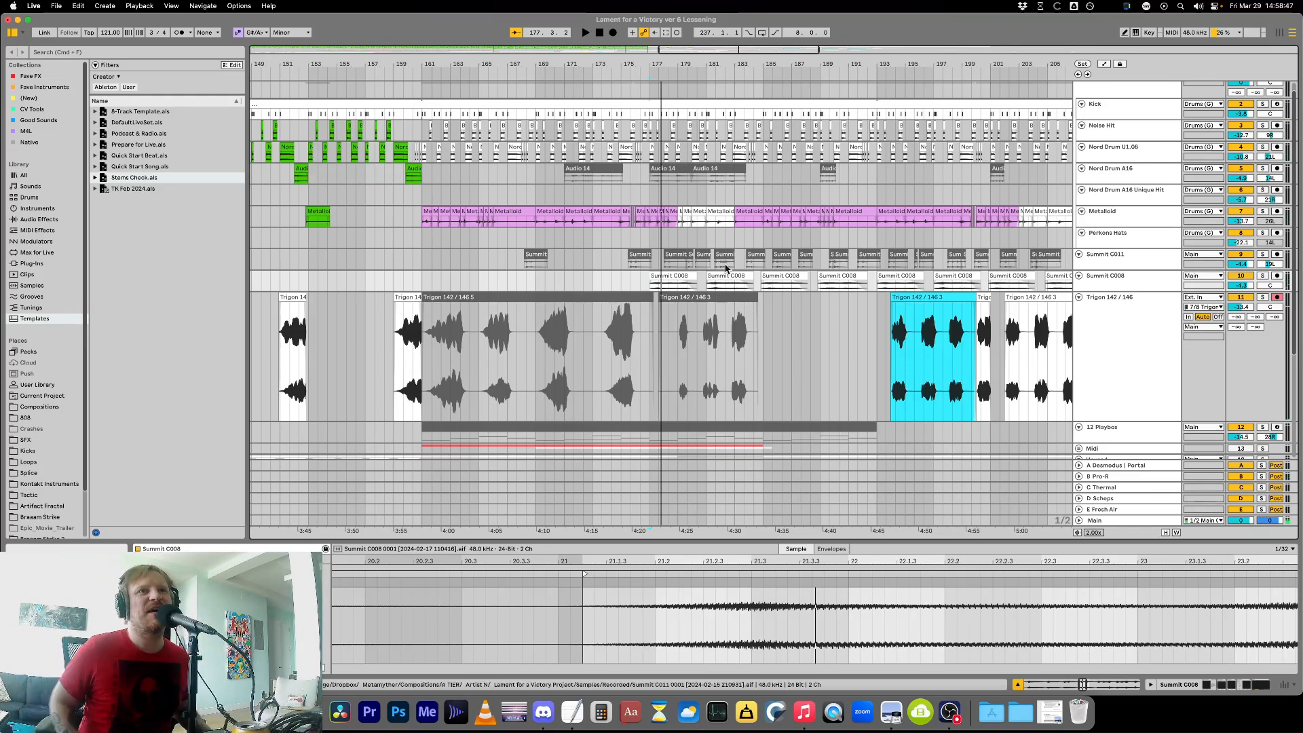
click(365, 275)
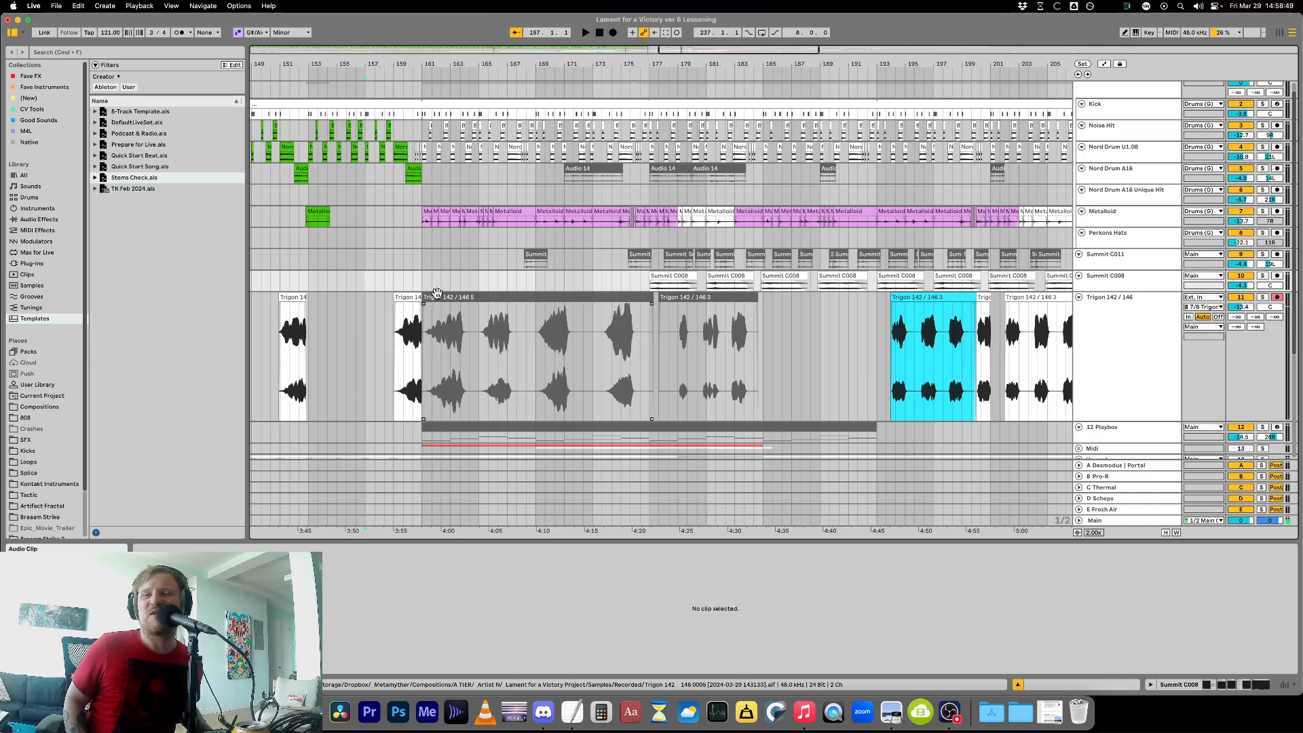
Expand the Summit C008 track and set its monitoring to In.
key(minus)
key(minus)
click(333, 286)
key(plus)
key(plus)
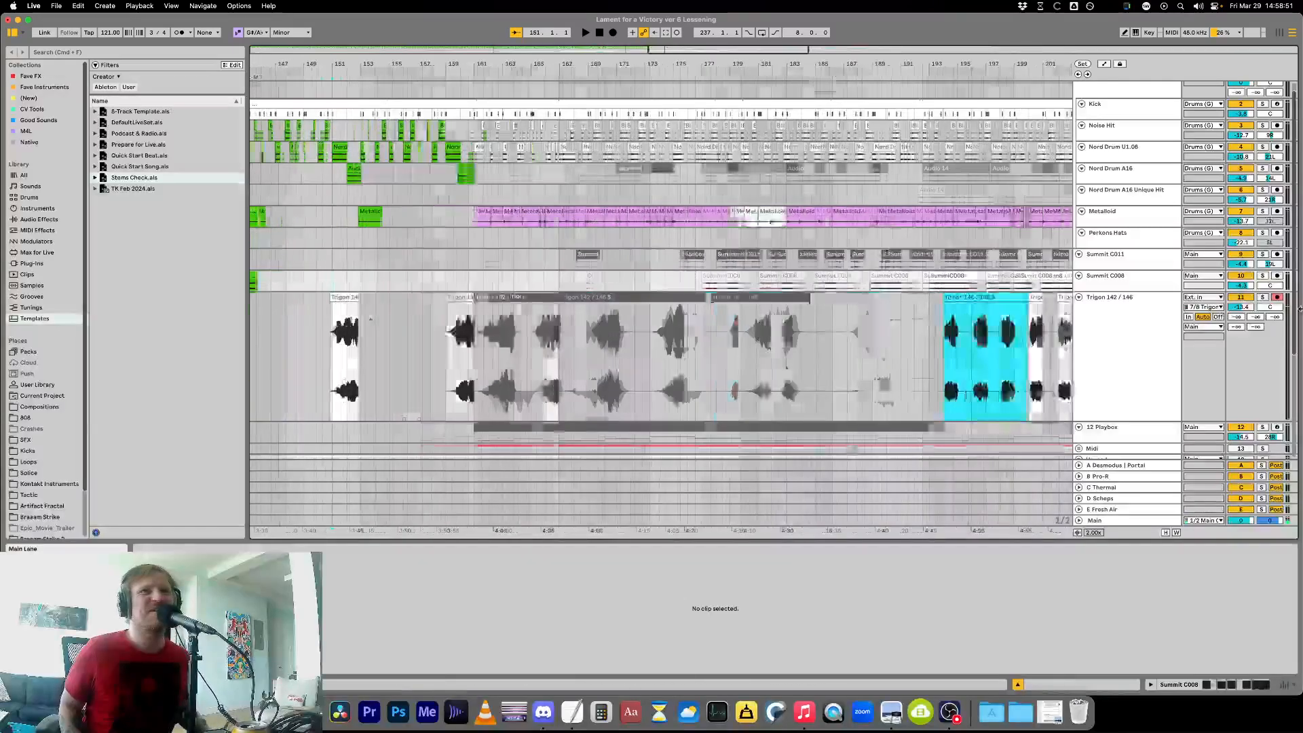
drag(1104, 290, 1147, 342)
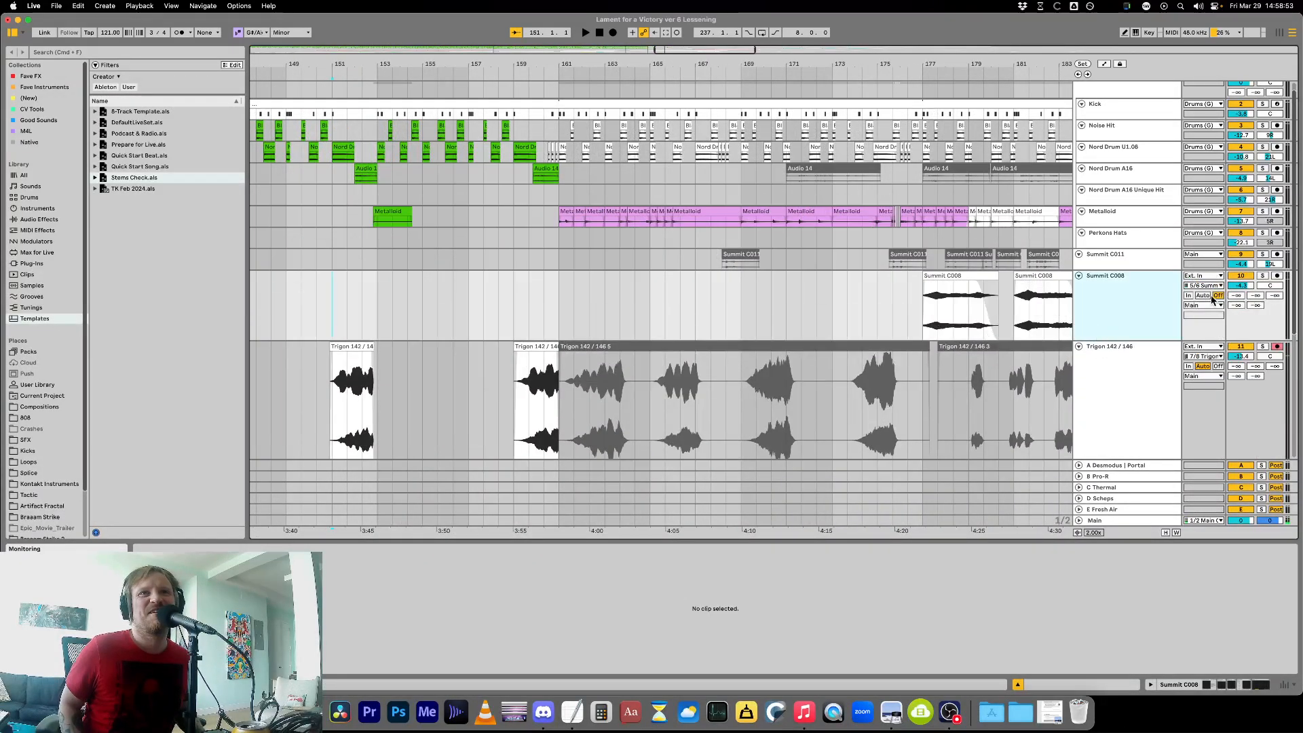
click(266, 299)
key(minus)
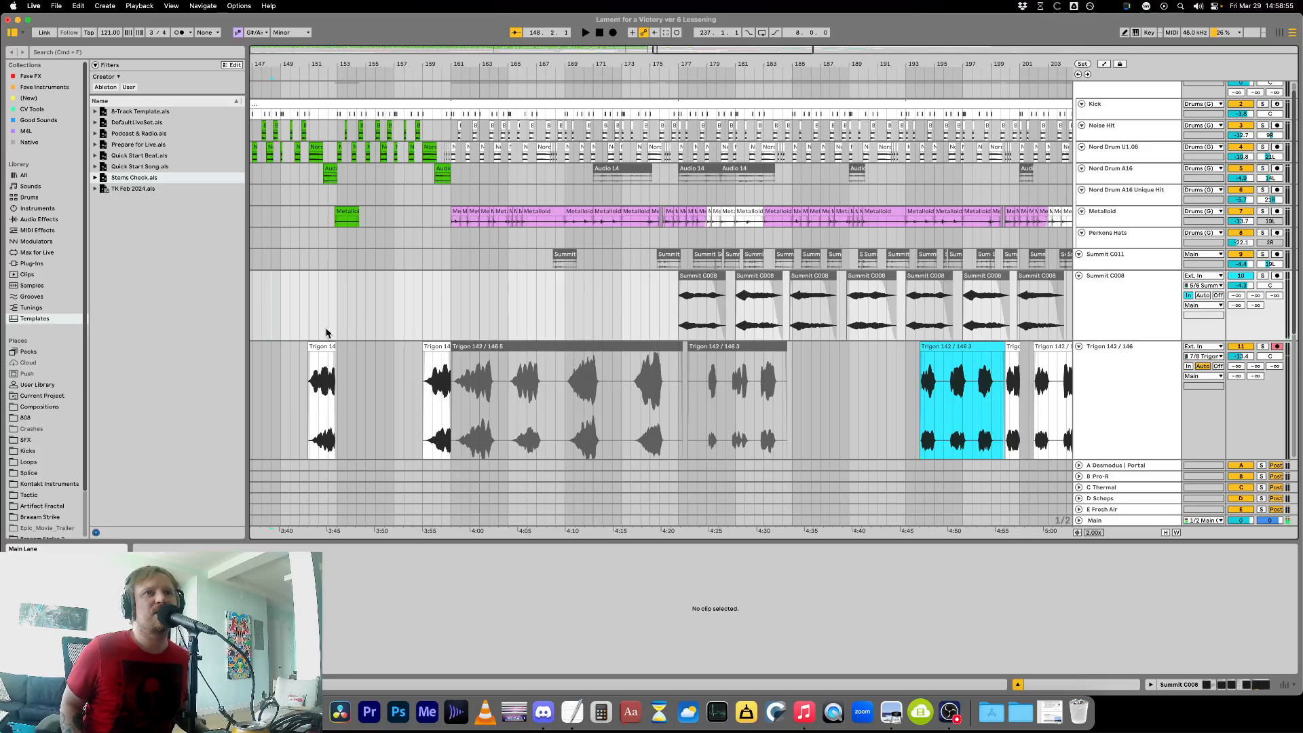
drag(603, 311, 934, 321)
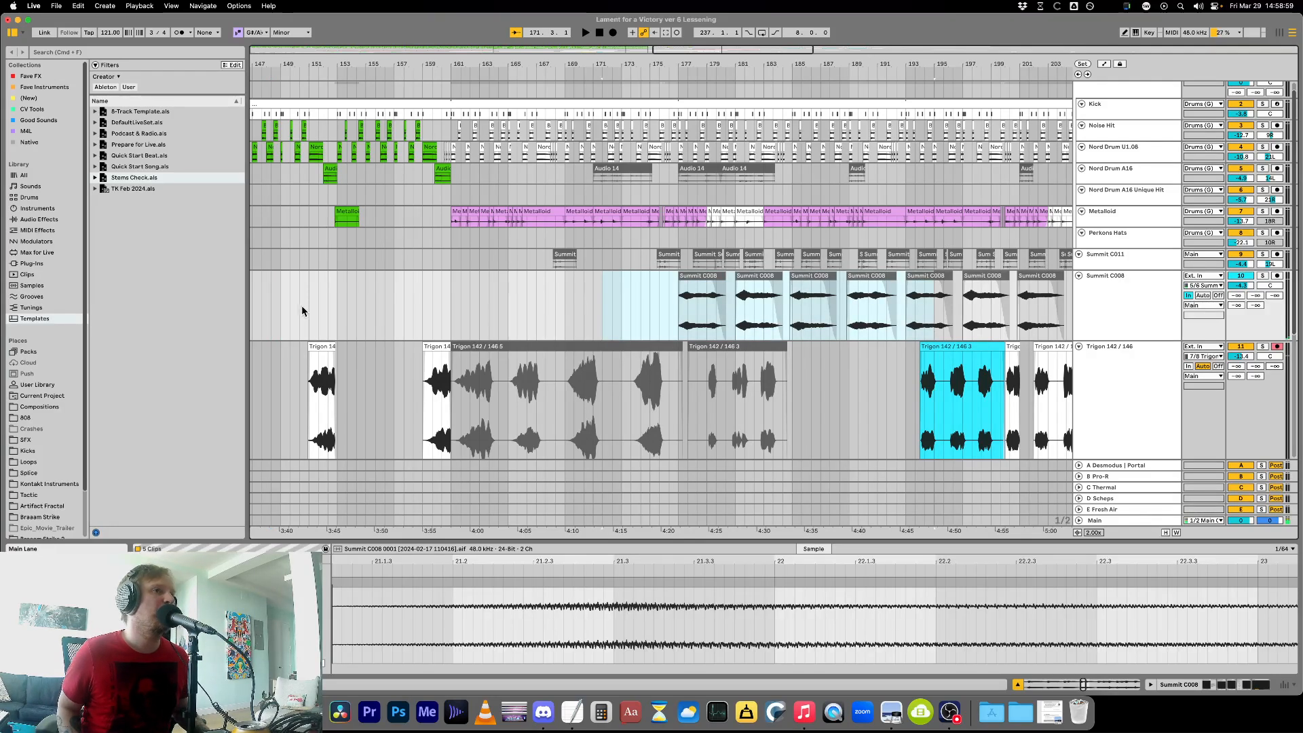
drag(286, 314, 490, 319)
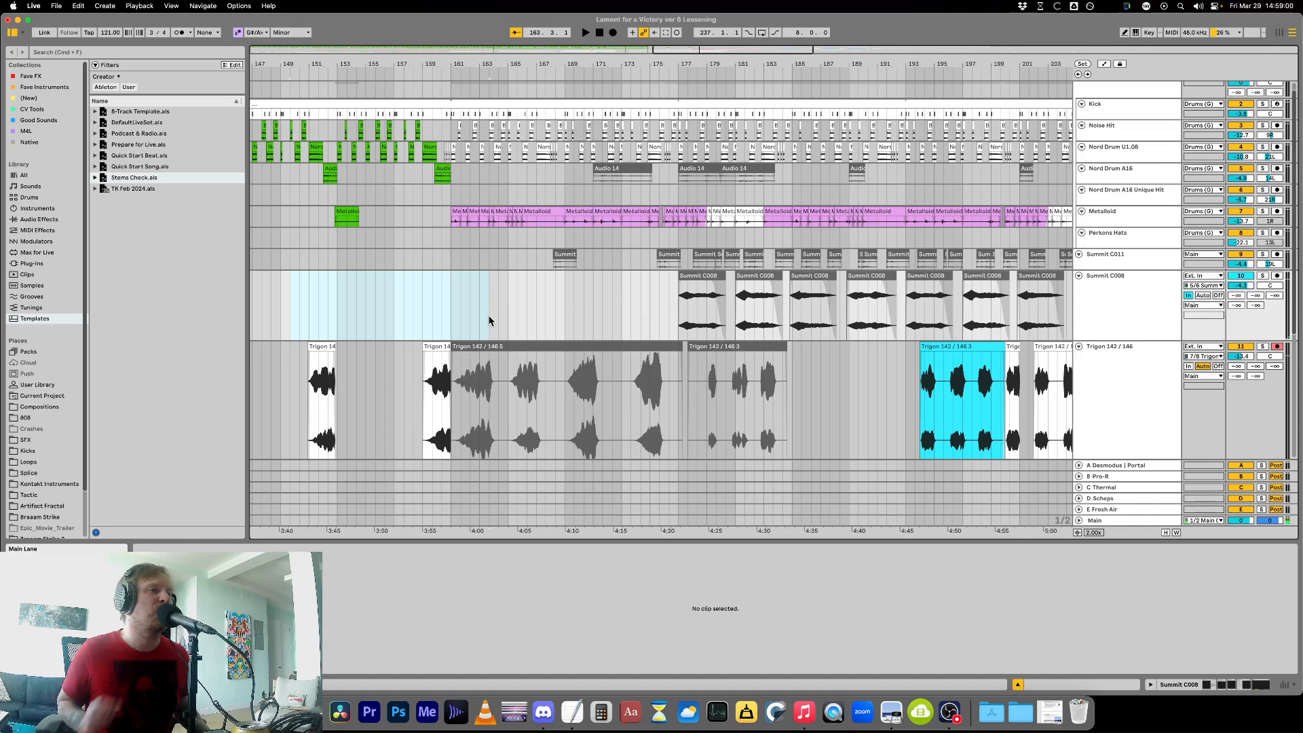
drag(282, 393, 498, 419)
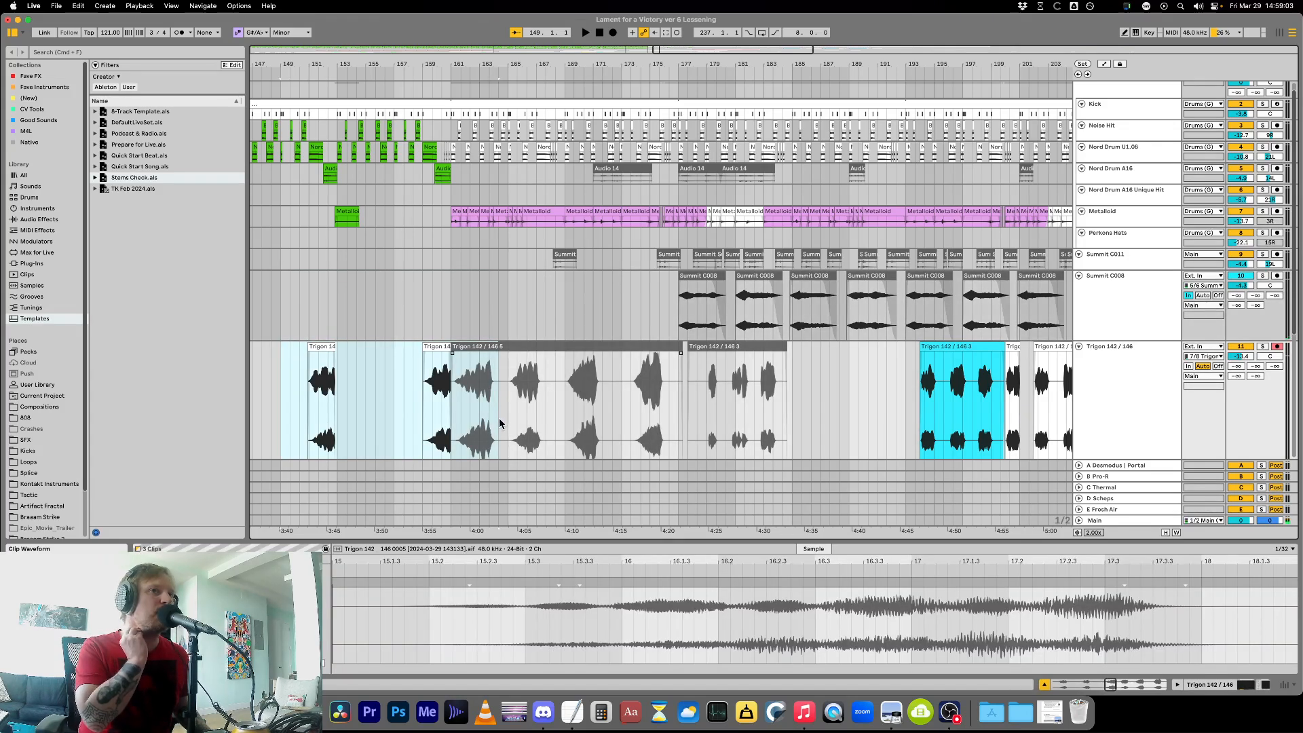
Arm the Summit C008 track and record a new pass from just after M3 to bar 169.
click(281, 303)
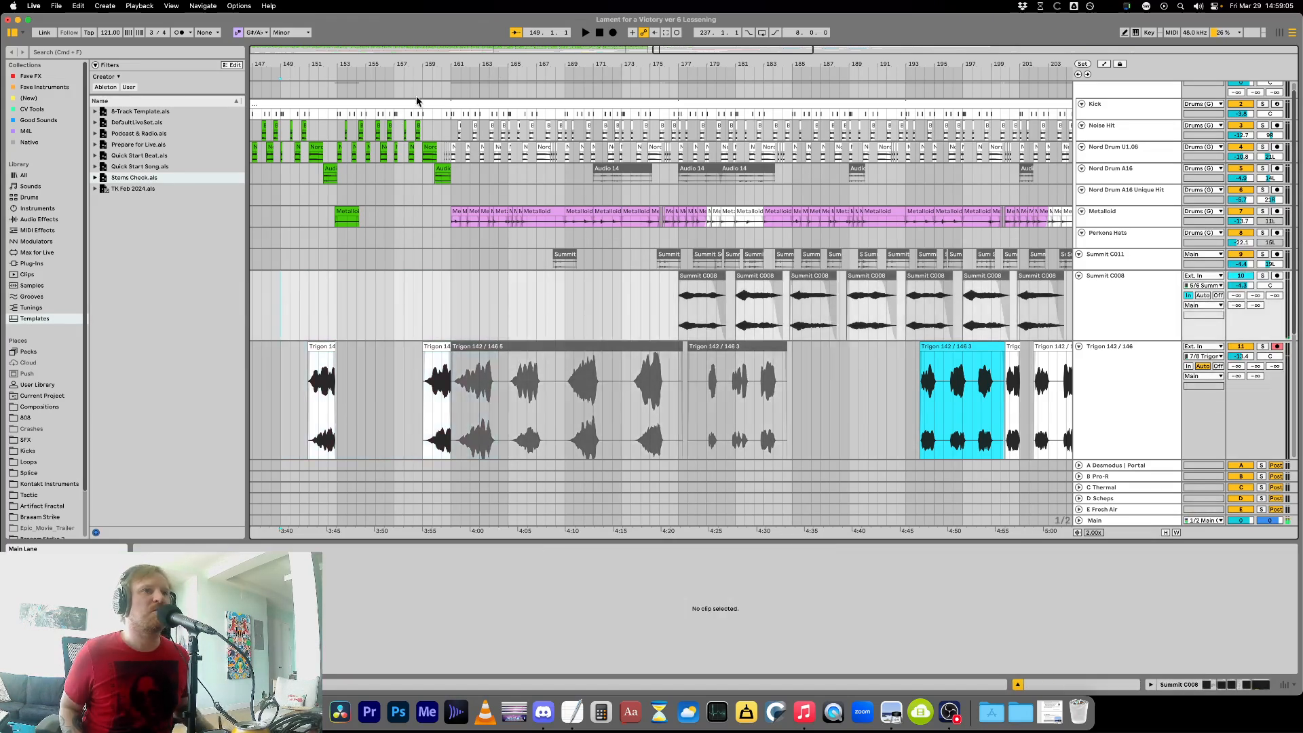
click(260, 334)
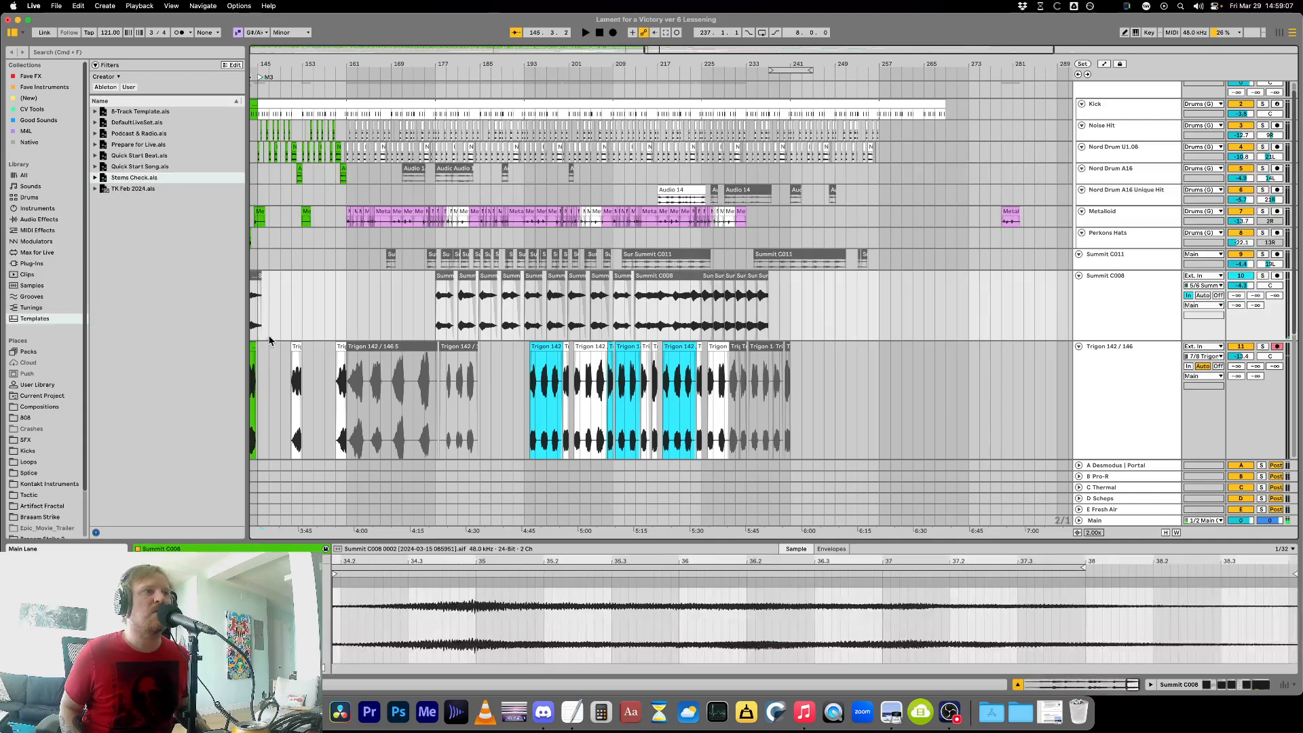
click(271, 336)
click(1277, 276)
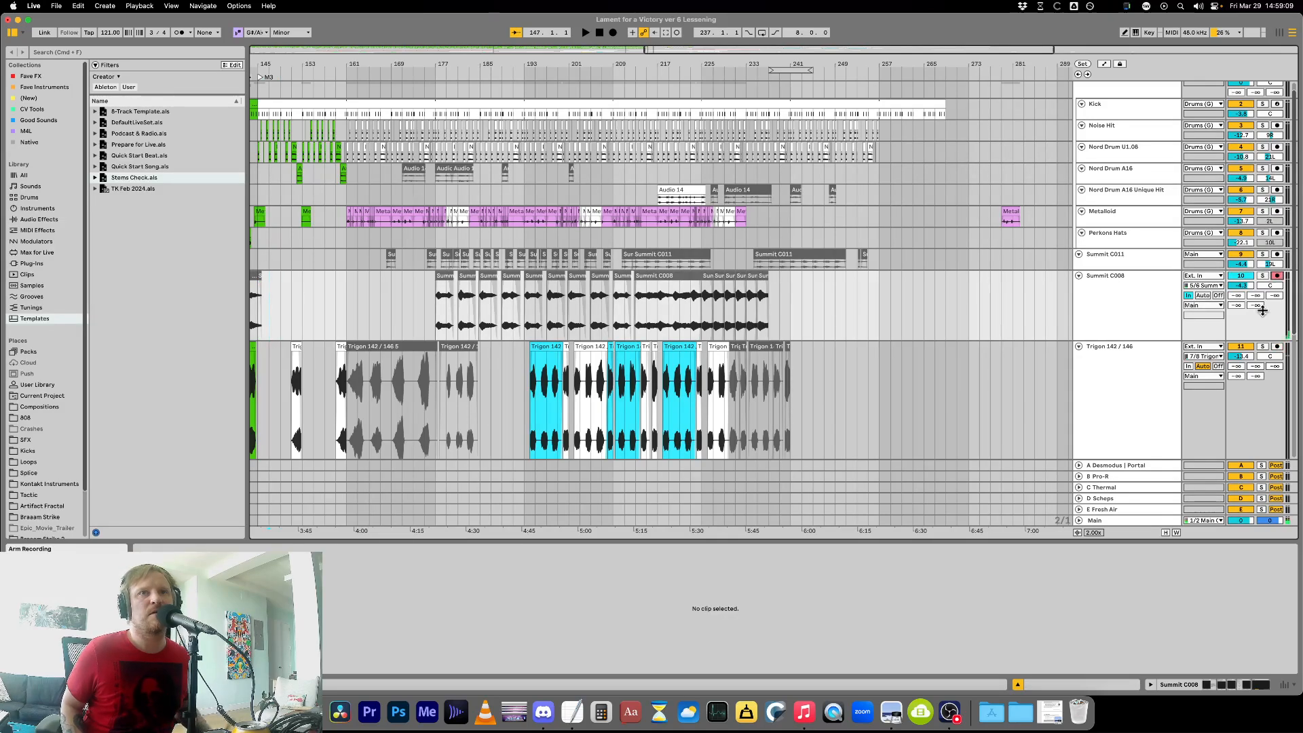
key(space)
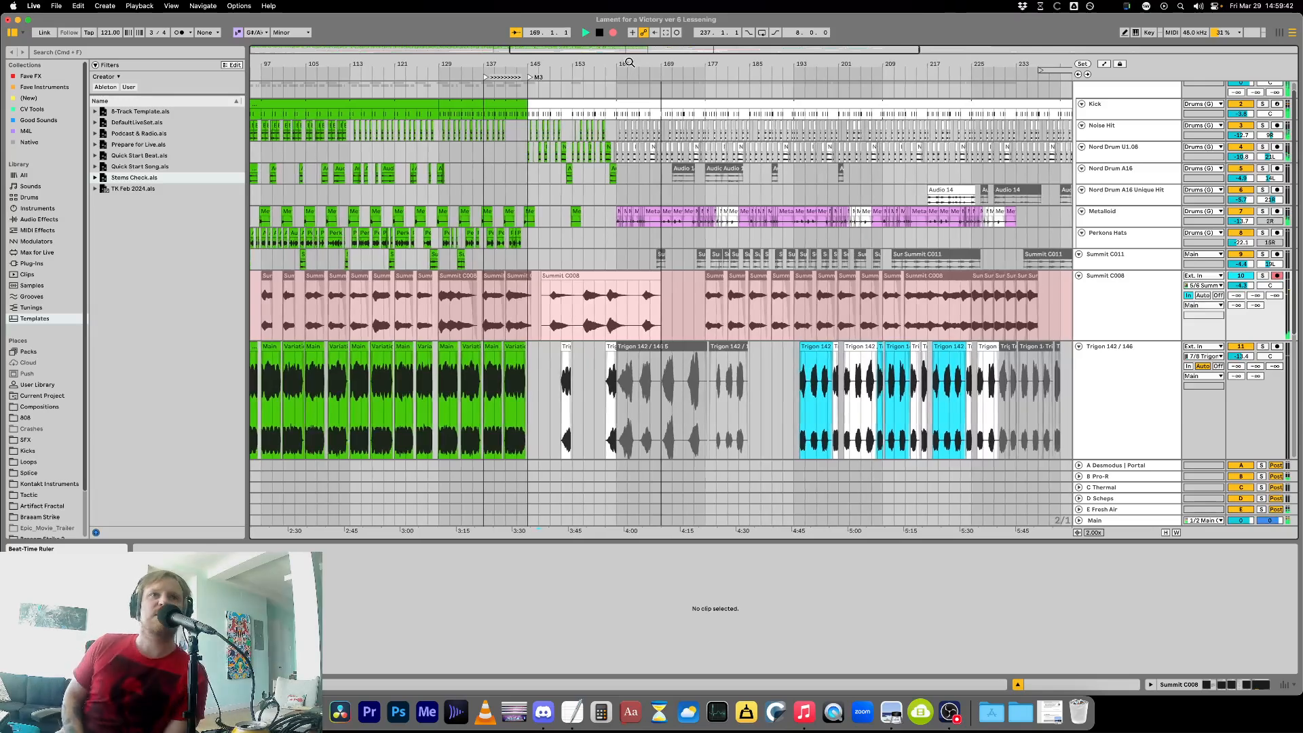
key(space)
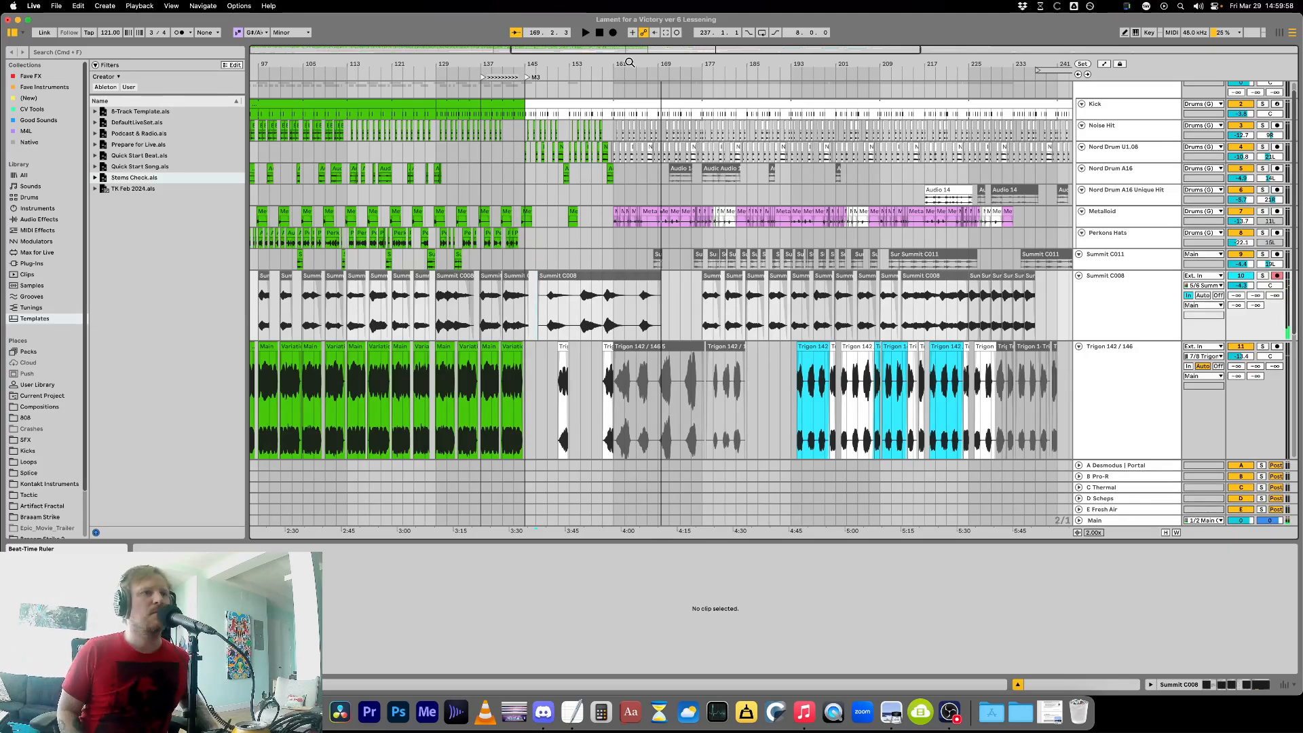
Show the Summit C008 device chain, switch off its Pro-R reverb, and display the track automation.
double_click(1128, 307)
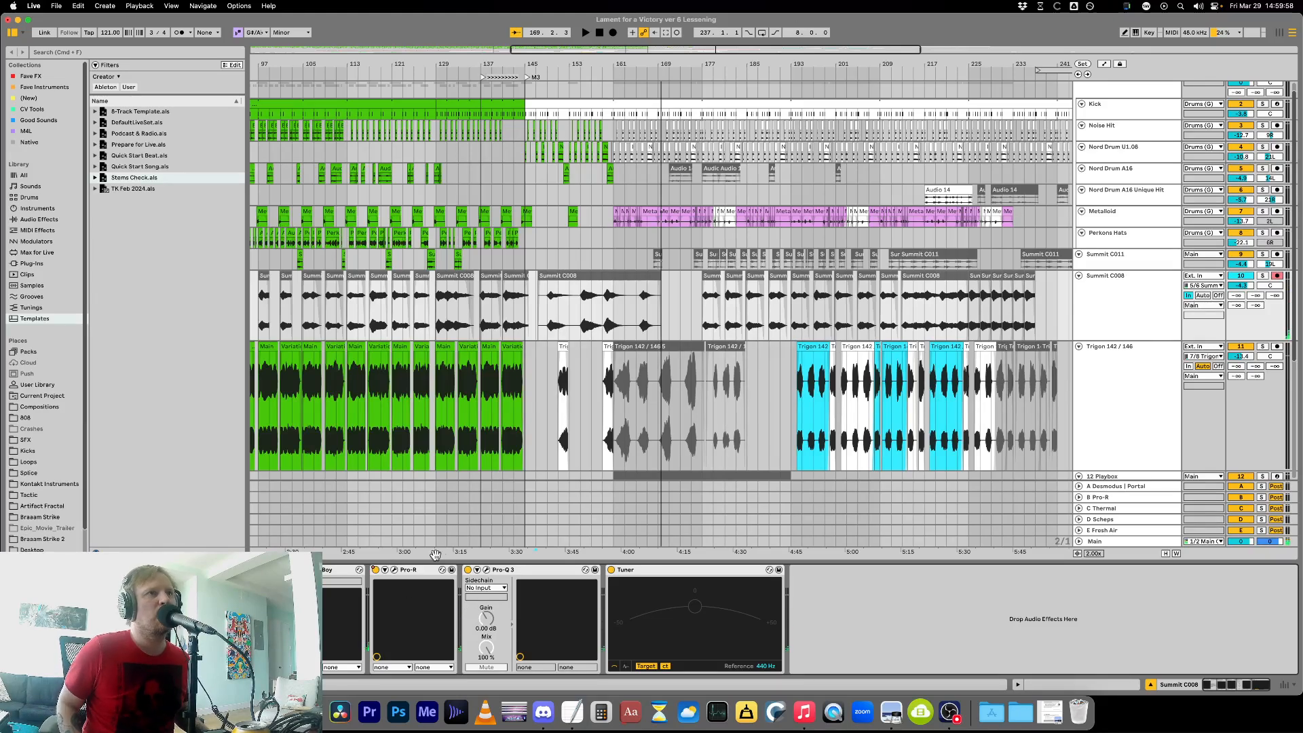
click(376, 570)
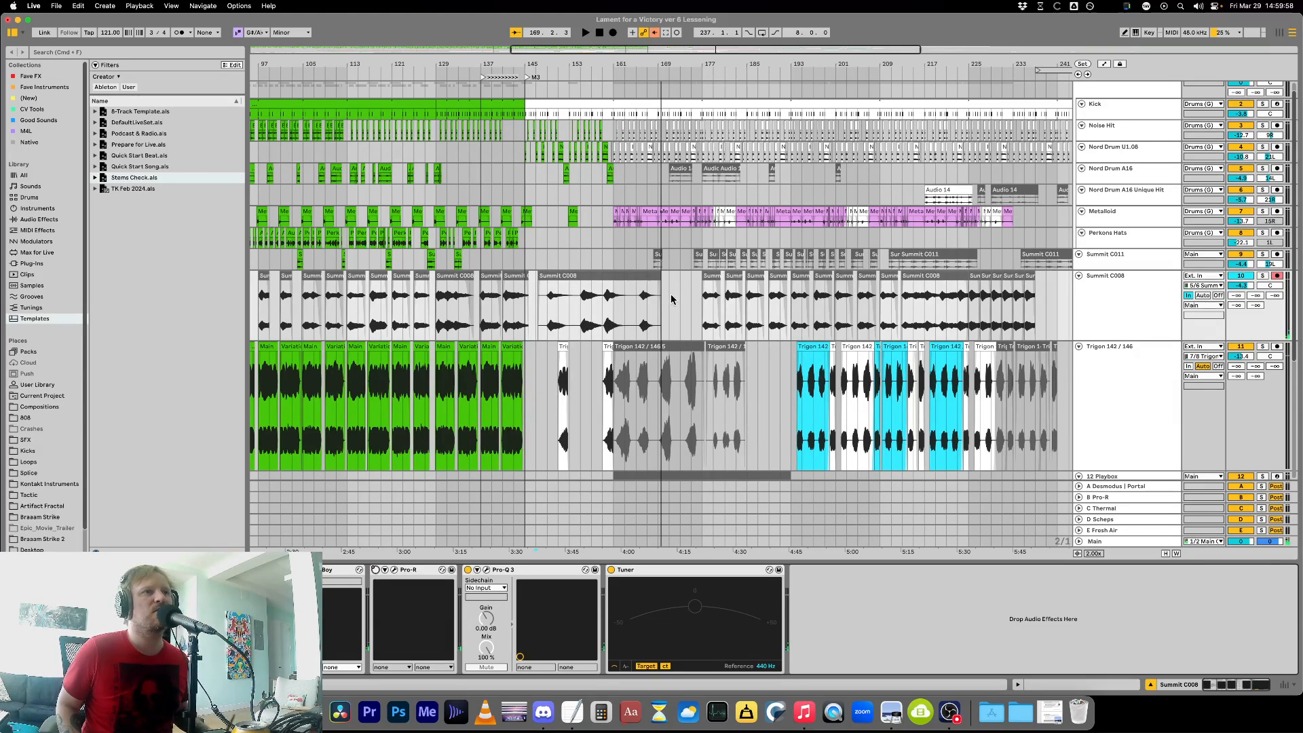
key(a)
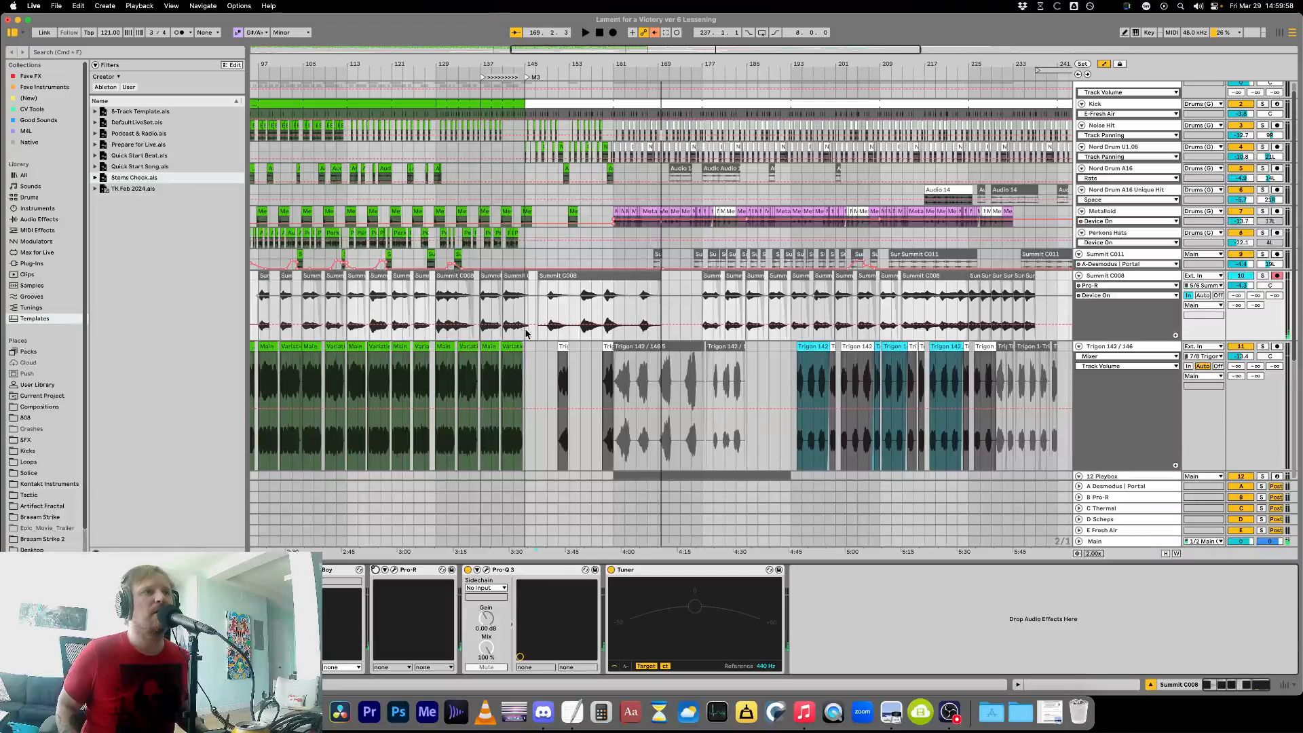
Open the automatable parameter list for Pro-R on Summit C008, and turn off Automation Arm.
double_click(531, 331)
key(plus)
key(plus)
key(plus)
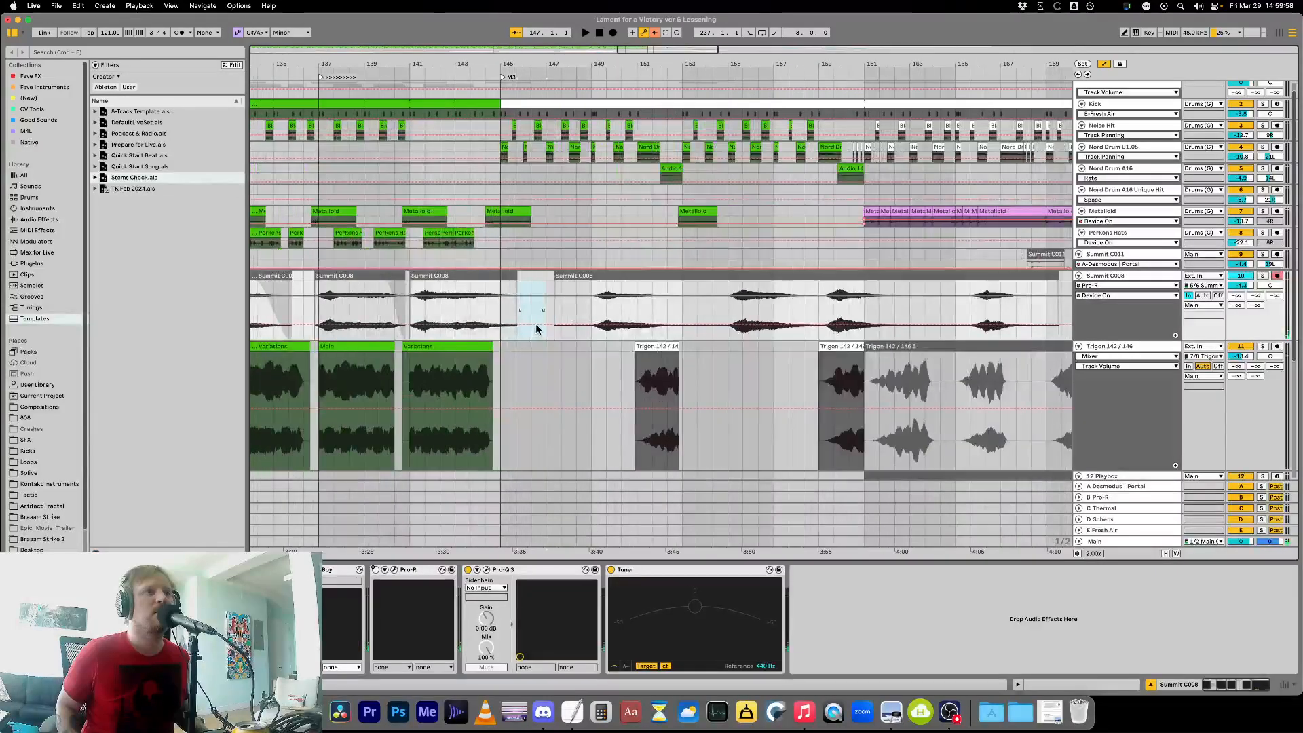
click(532, 326)
click(1126, 295)
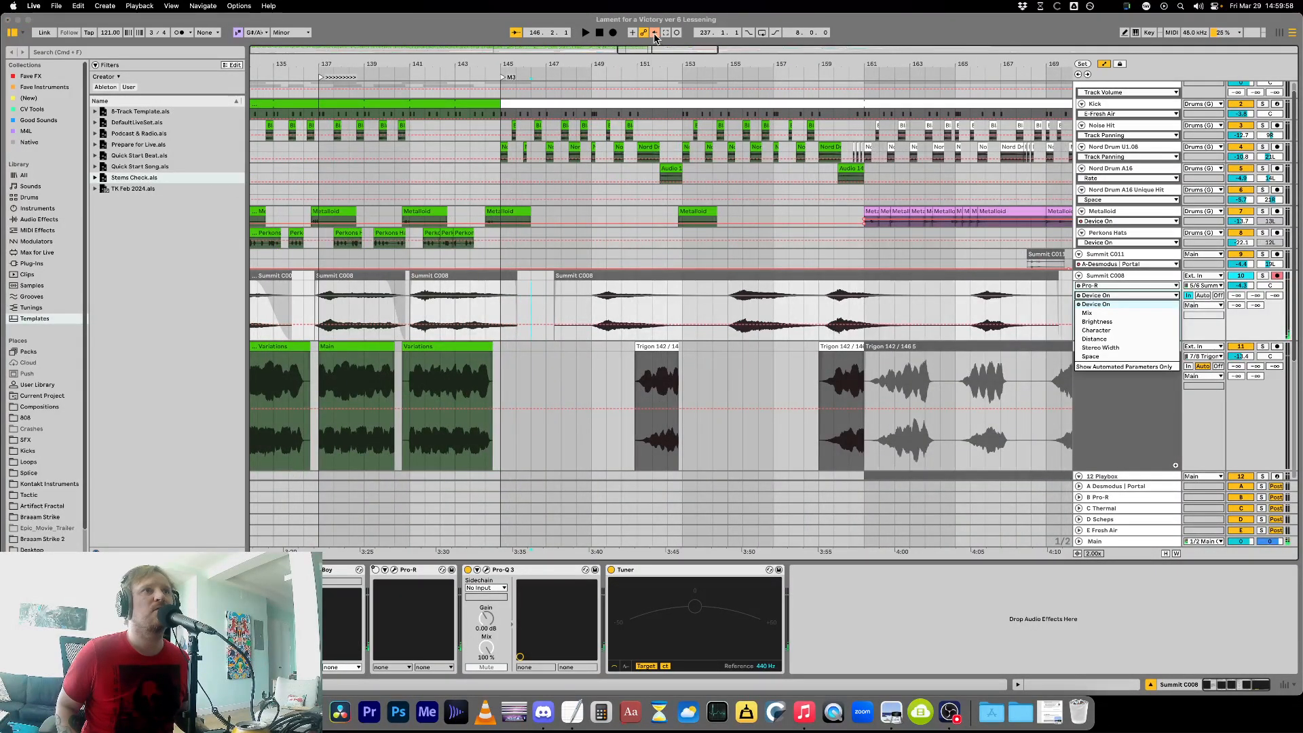
click(655, 33)
click(655, 34)
Set the Pro-R Device On automation on Summit C008 to off from bar 146 to about bar 177.
click(518, 331)
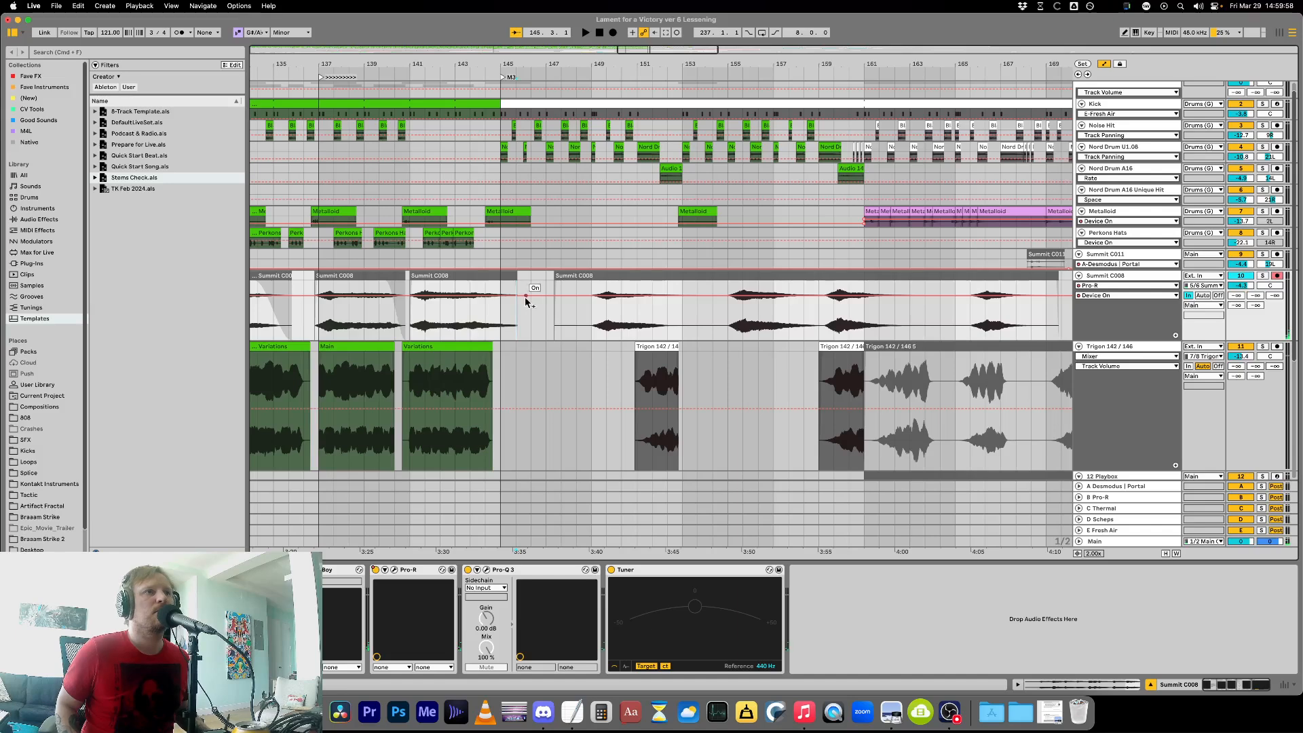
click(525, 298)
key(minus)
key(minus)
drag(792, 317, 521, 305)
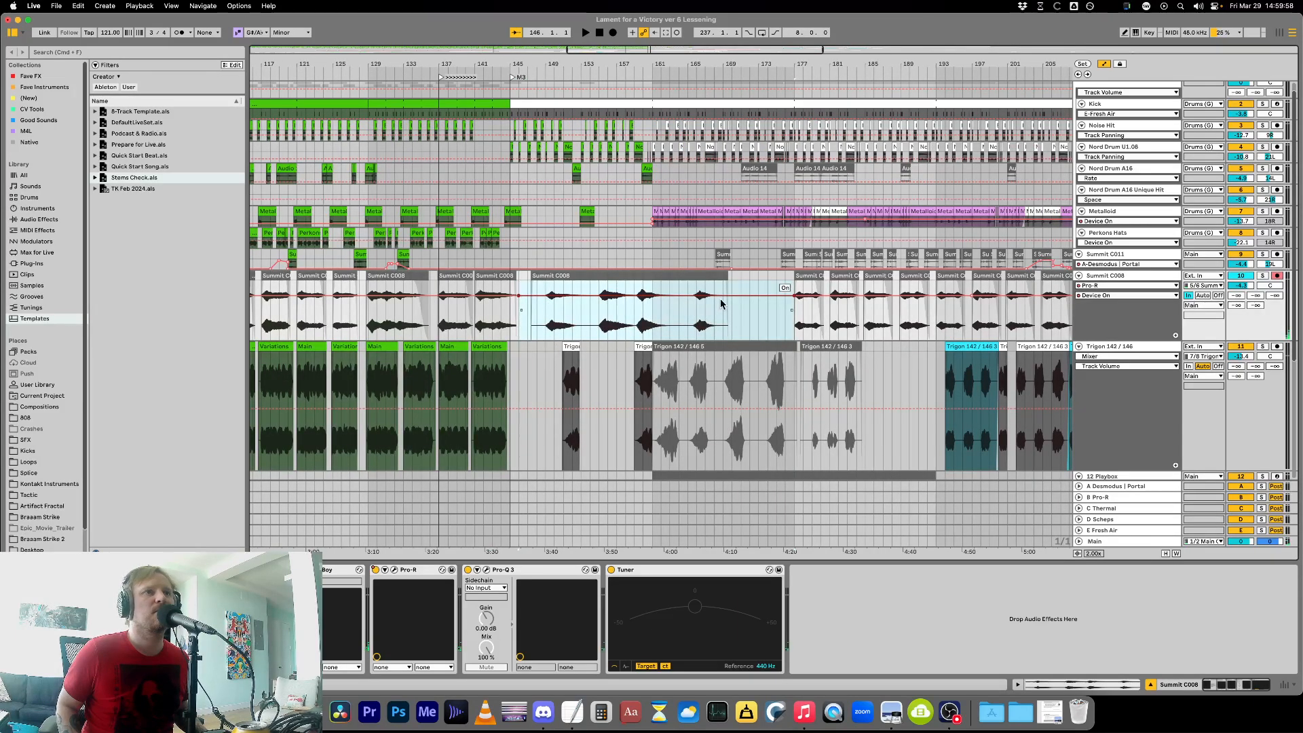
drag(577, 296, 578, 310)
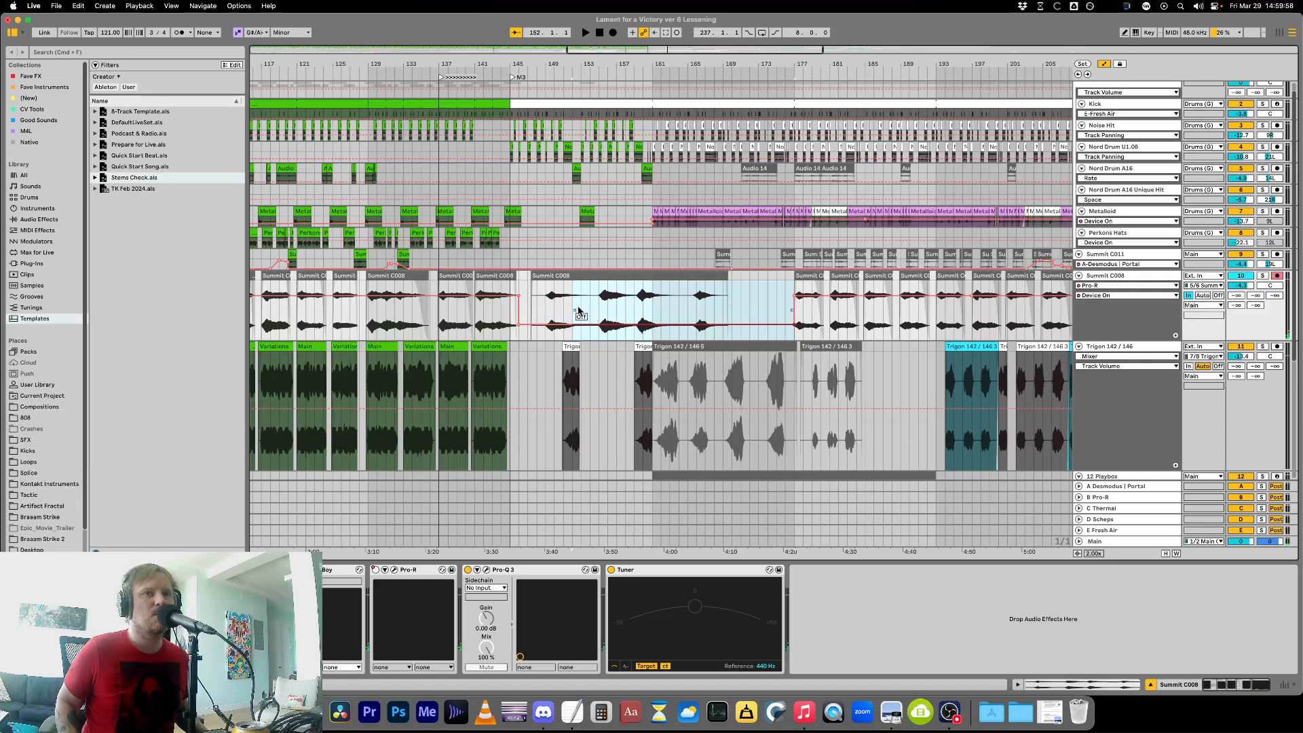
Set the Summit C008 track's monitoring to Off and play back the new recording after M3.
scroll(646, 303, left, 5)
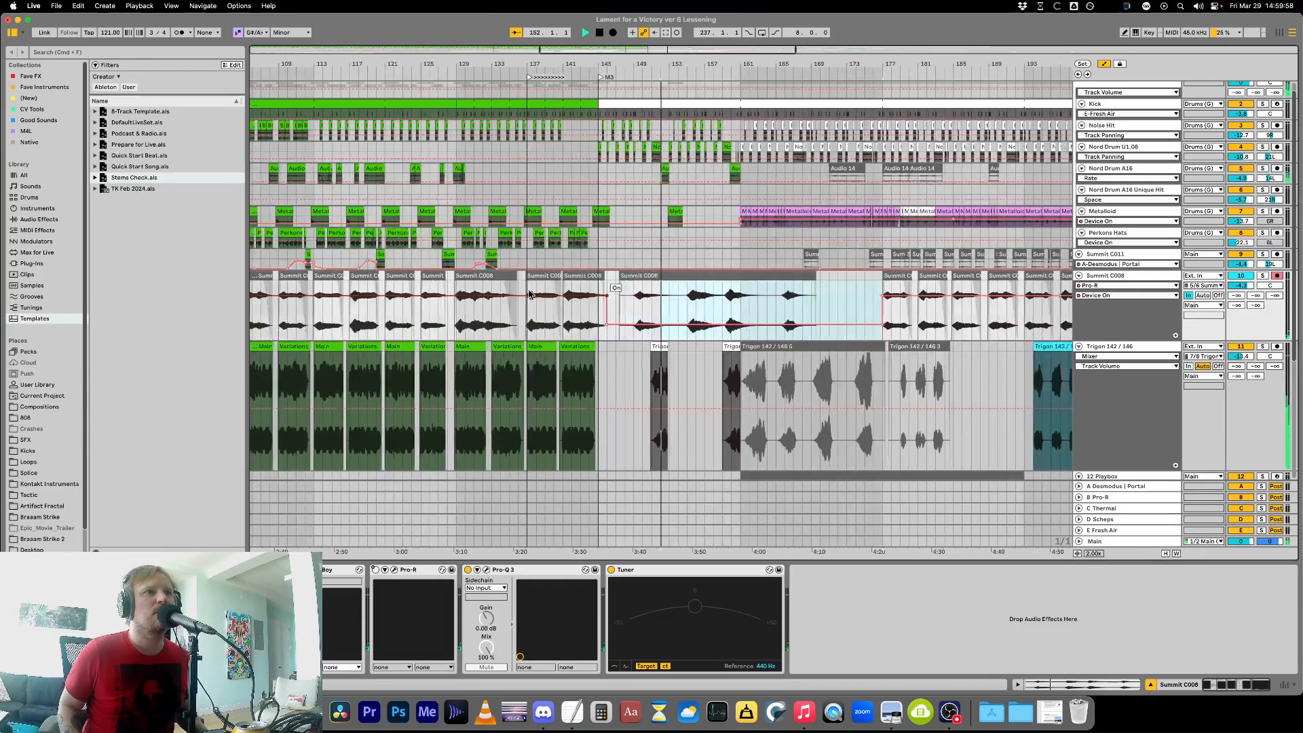
click(625, 305)
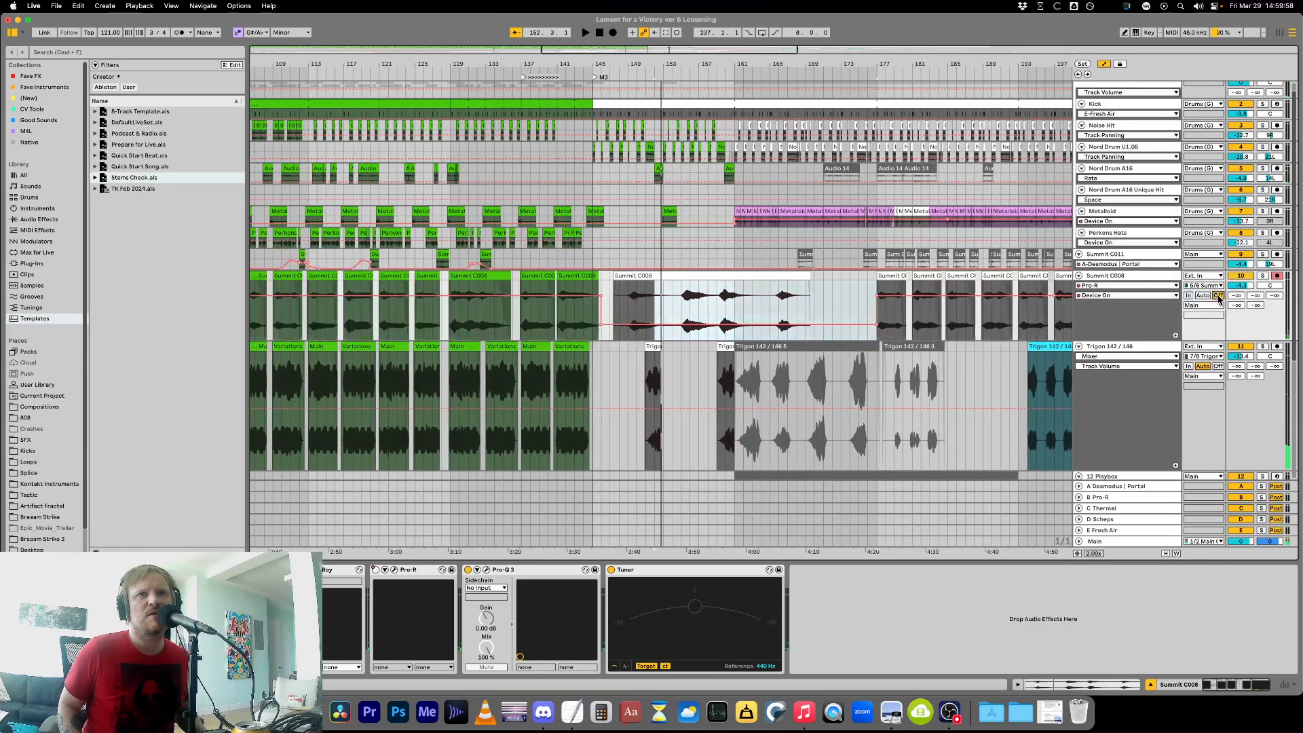
key(space)
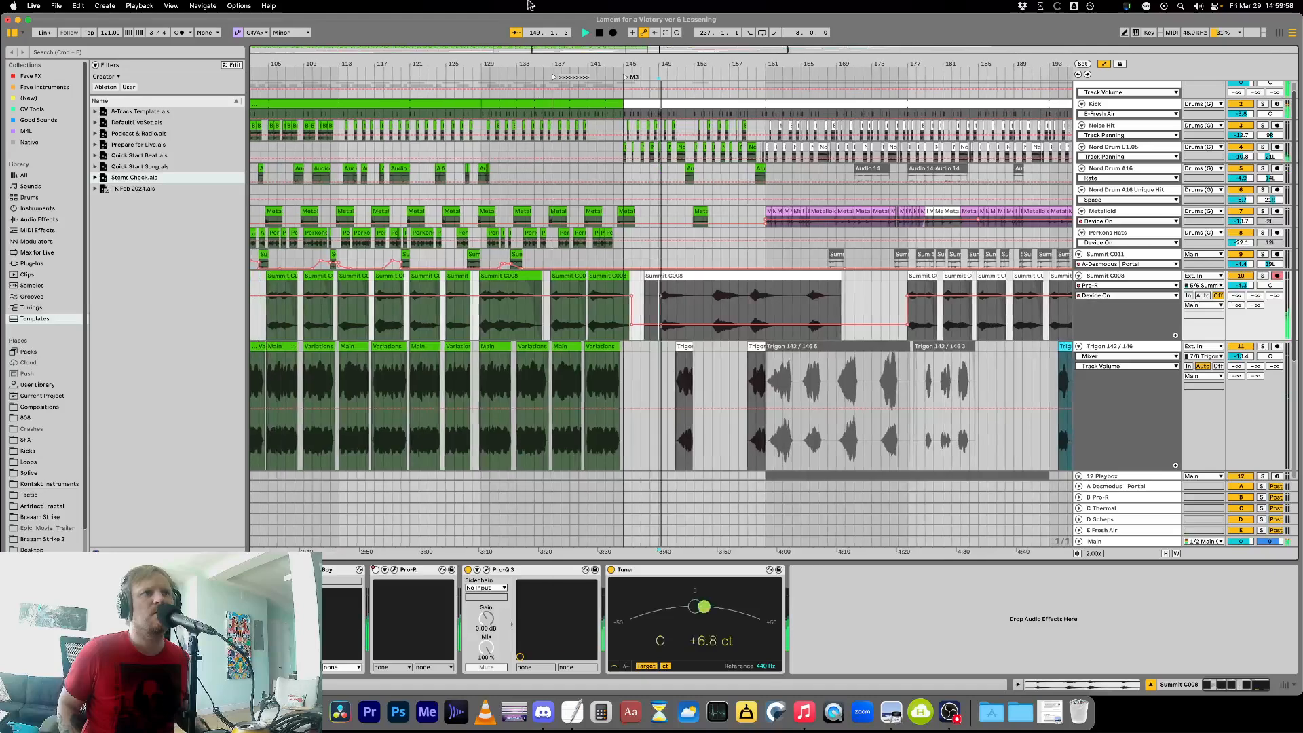
Delete the new Summit C008 recording from just before bar 151 to the middle of bar 154, and hide the automation.
key(plus)
key(plus)
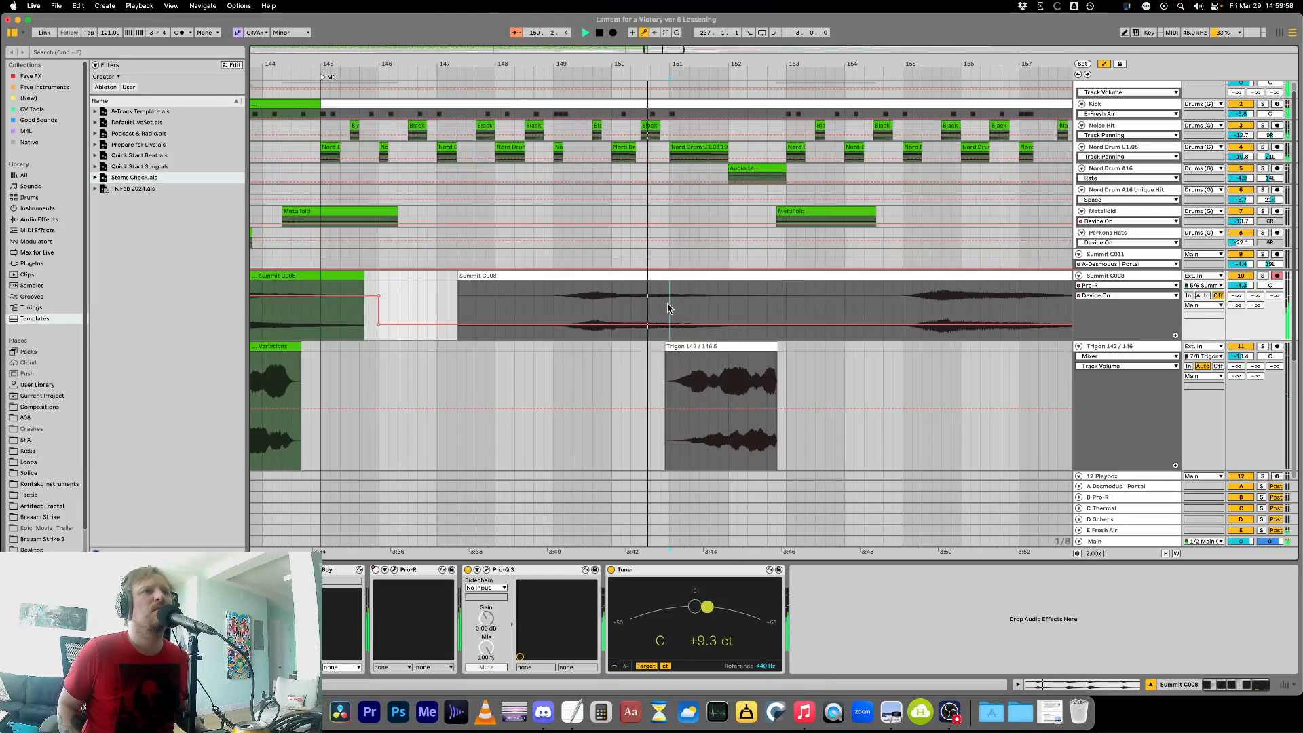
drag(663, 302, 882, 309)
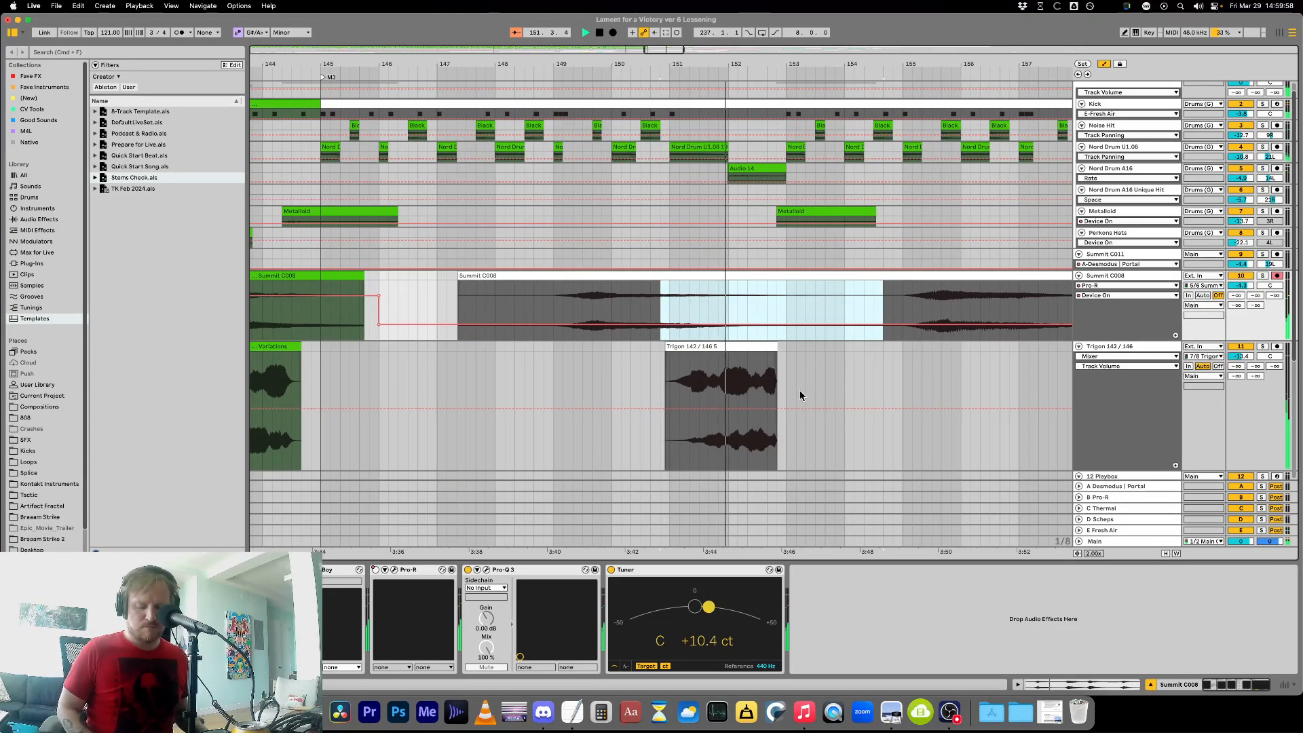
key(Delete)
key(minus)
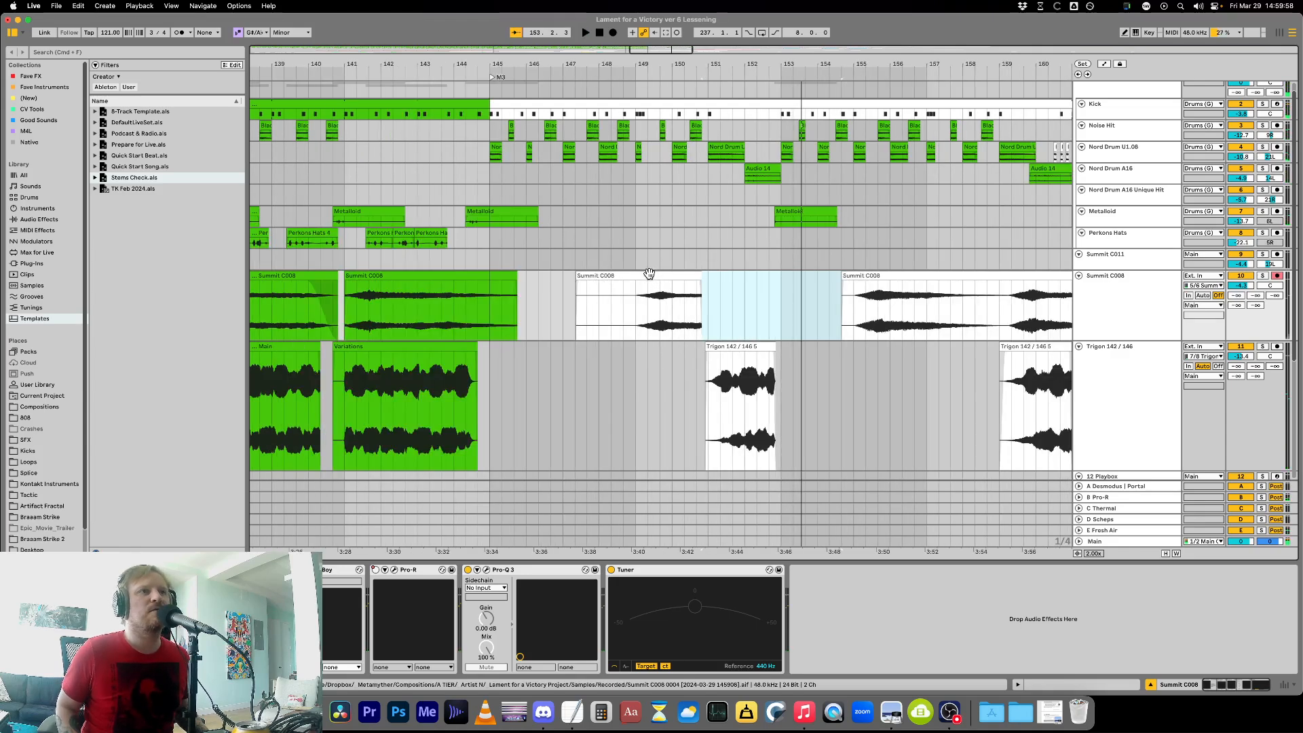
Move the first Summit C008 swell clip to end at bar 153 and delete its quiet start before bar 151.
drag(646, 274, 716, 281)
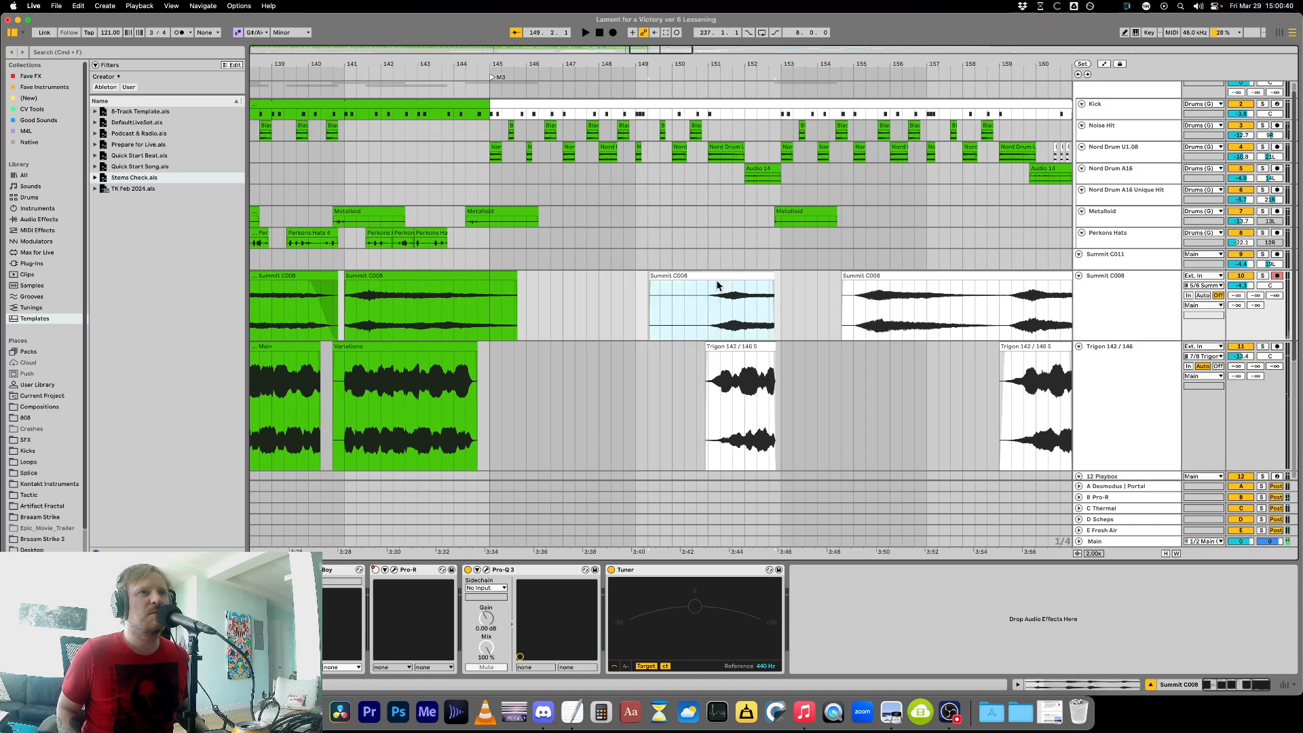
click(716, 328)
drag(703, 334, 626, 329)
key(Delete)
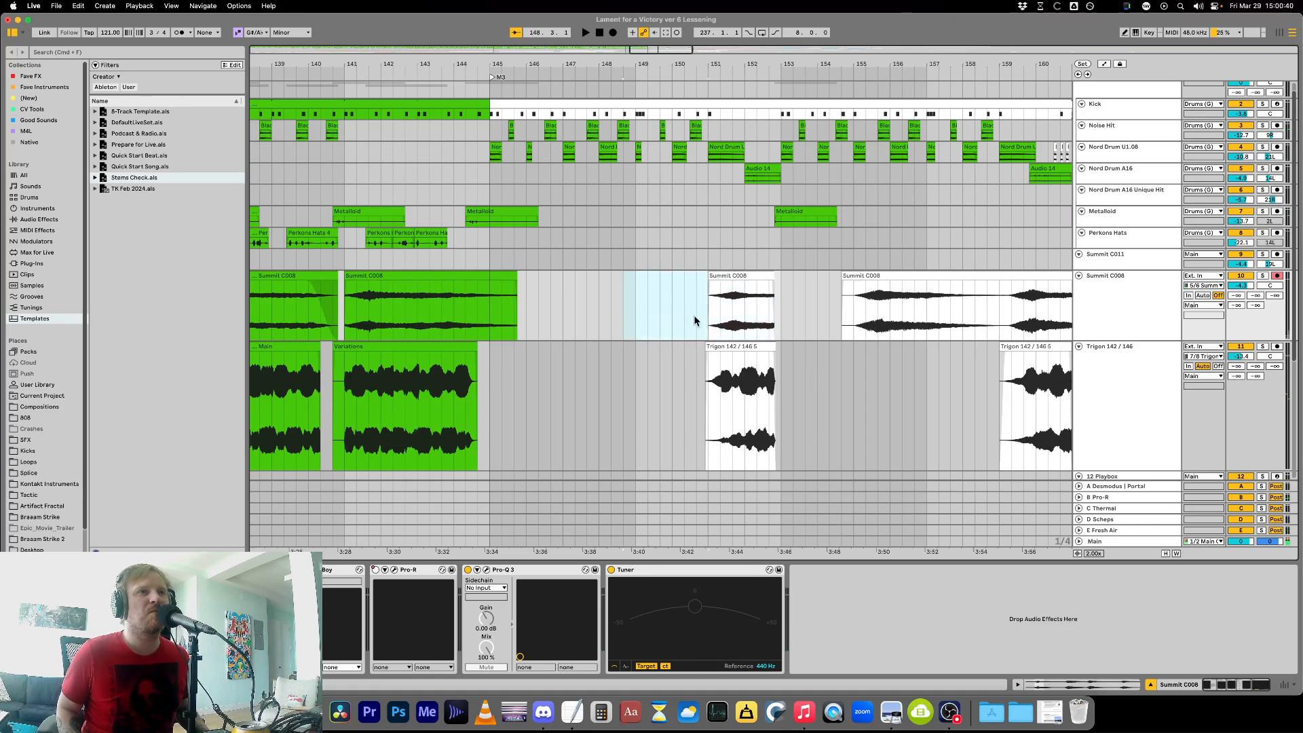
Play back the first Summit C008 swell and delete the tail of the next one between bars 157 and 159.
click(706, 320)
key(space)
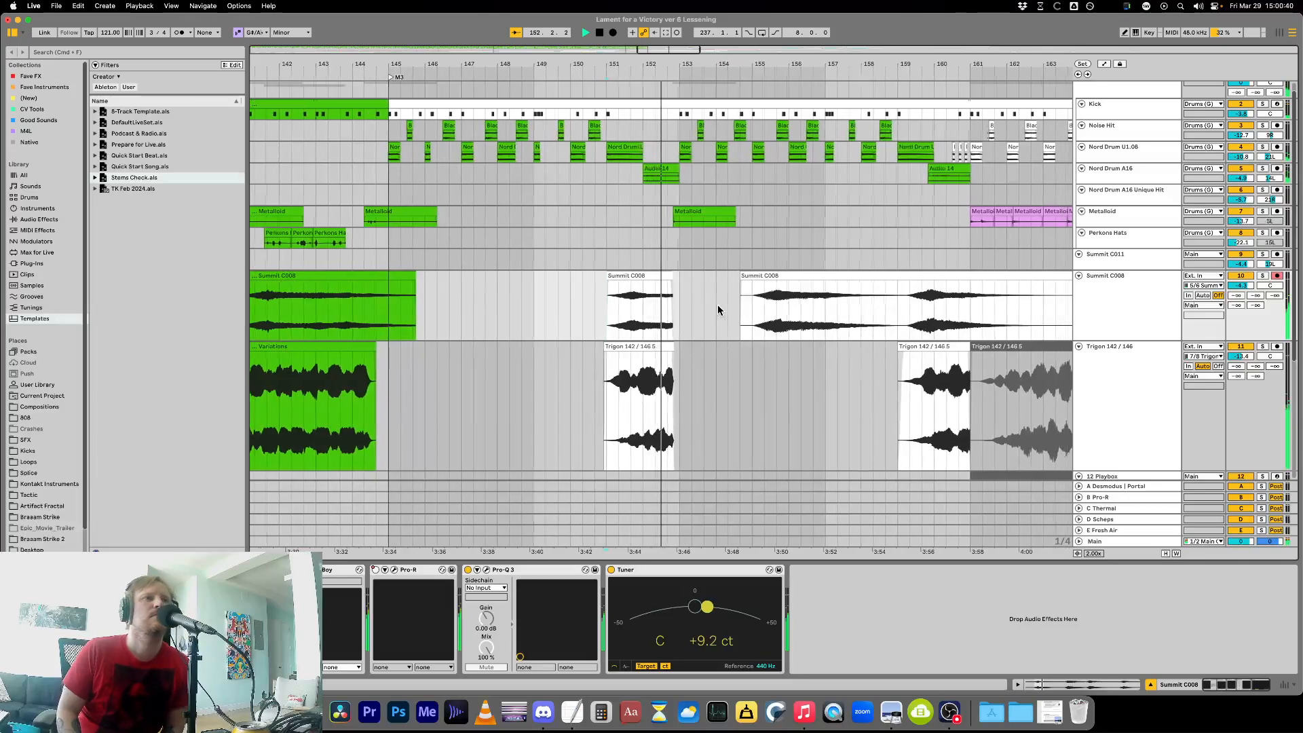
click(653, 317)
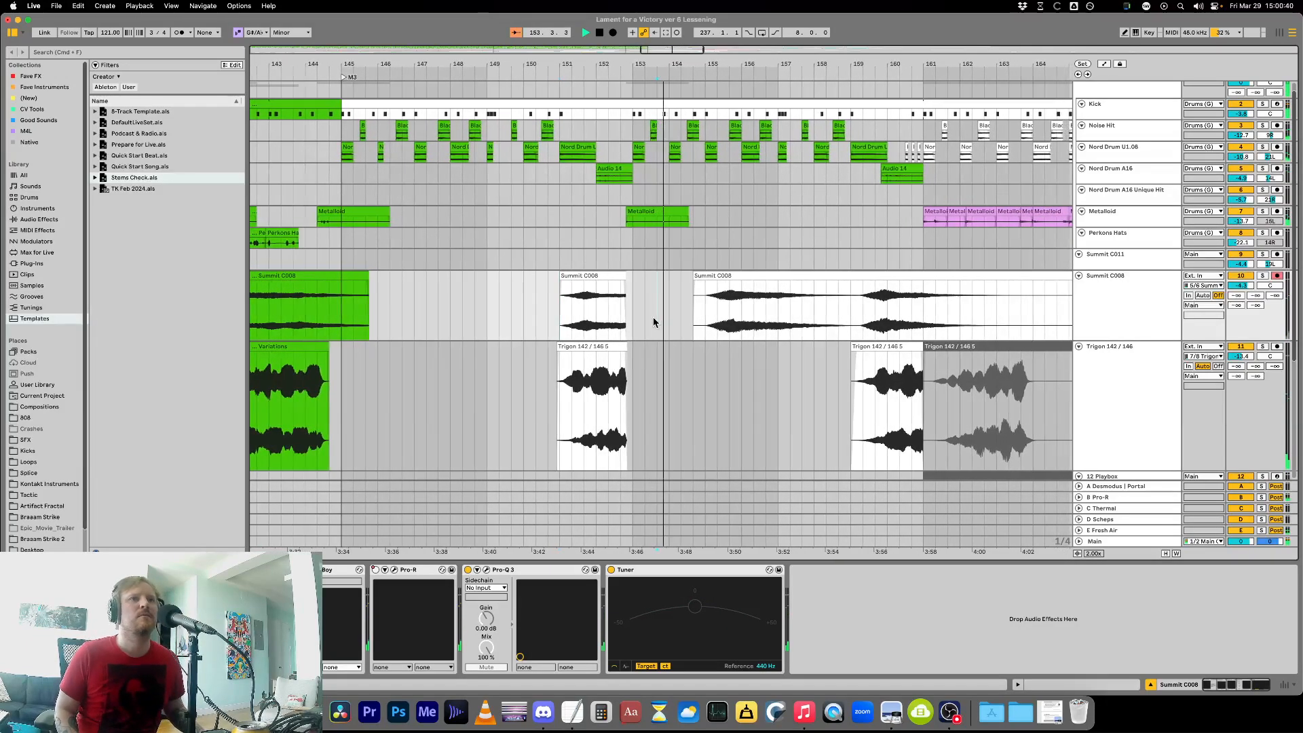
drag(851, 333, 657, 325)
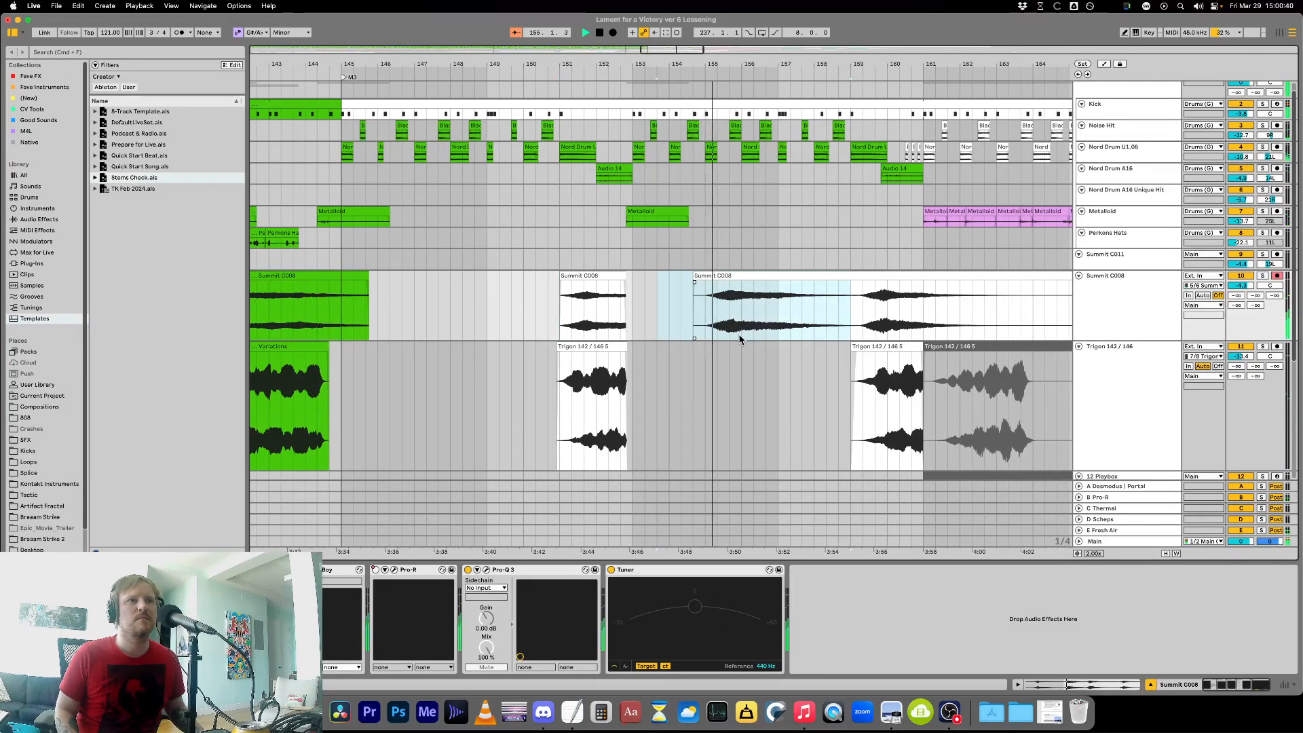
drag(738, 329, 865, 326)
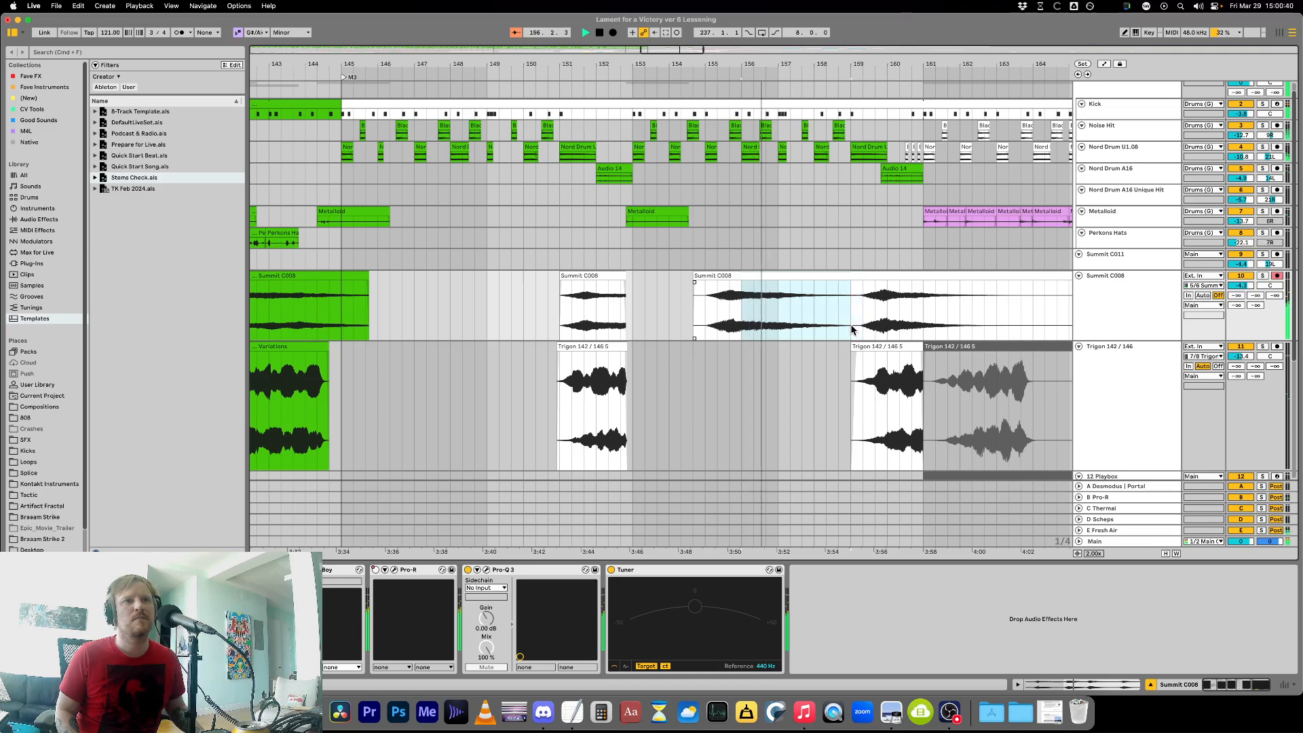
drag(779, 329, 851, 331)
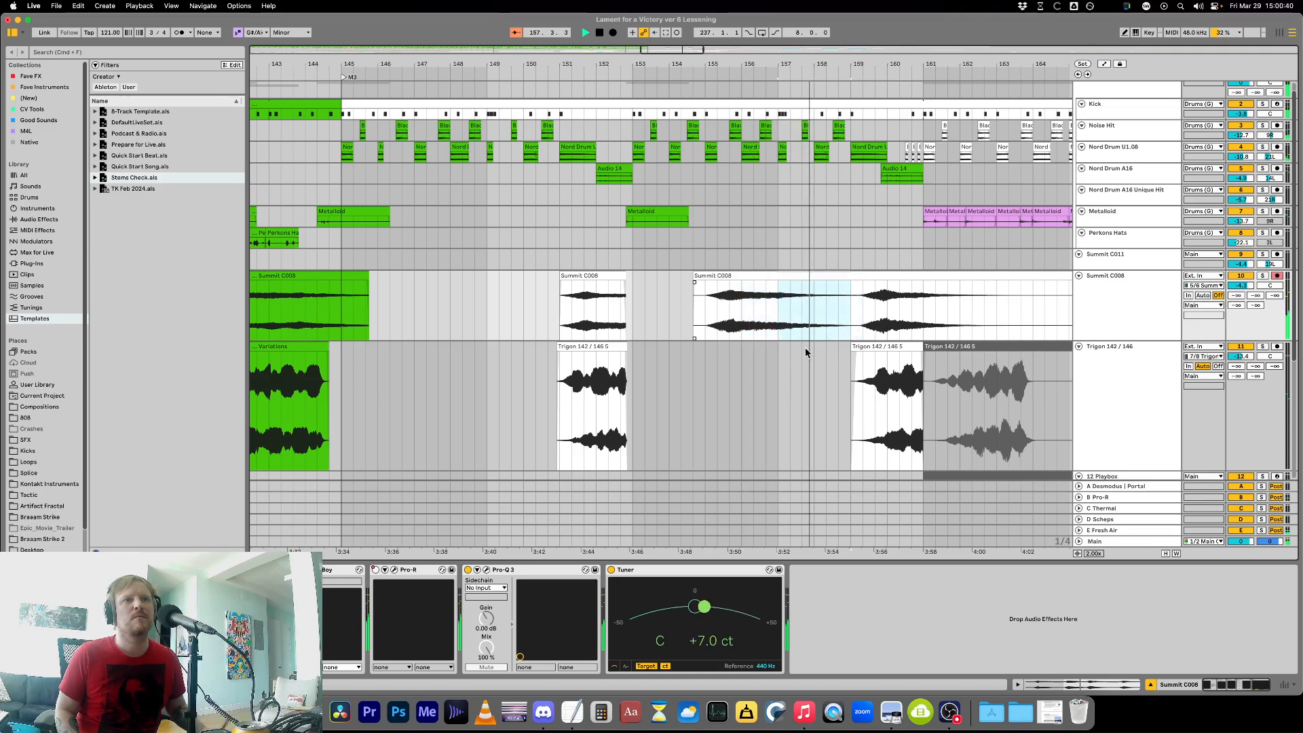
key(Delete)
key(space)
Move the last Summit C008 recording clip to start at bar 163 and the second swell clip to end at bar 161.
key(minus)
key(minus)
drag(846, 277, 903, 282)
drag(785, 277, 859, 296)
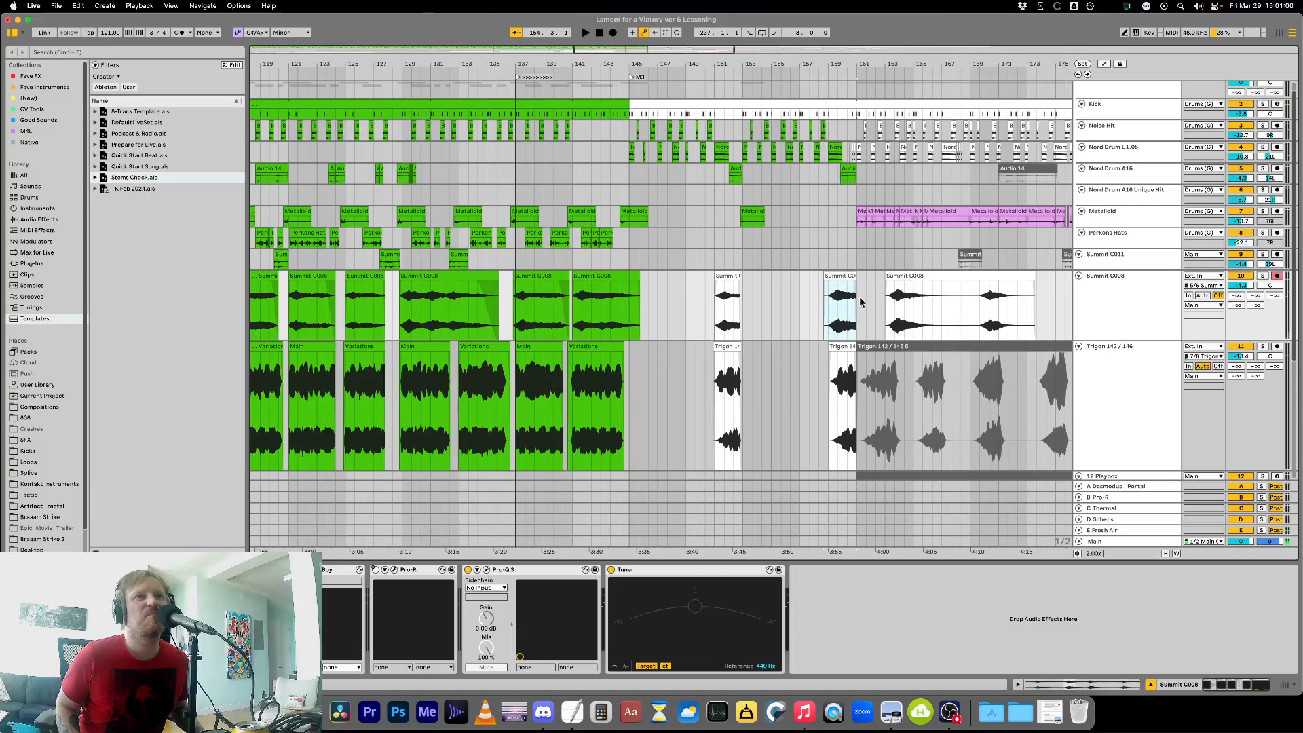
Trim the second Summit C008 swell clip to start at bar 159, give it a short fade-in, and play it back.
key(z)
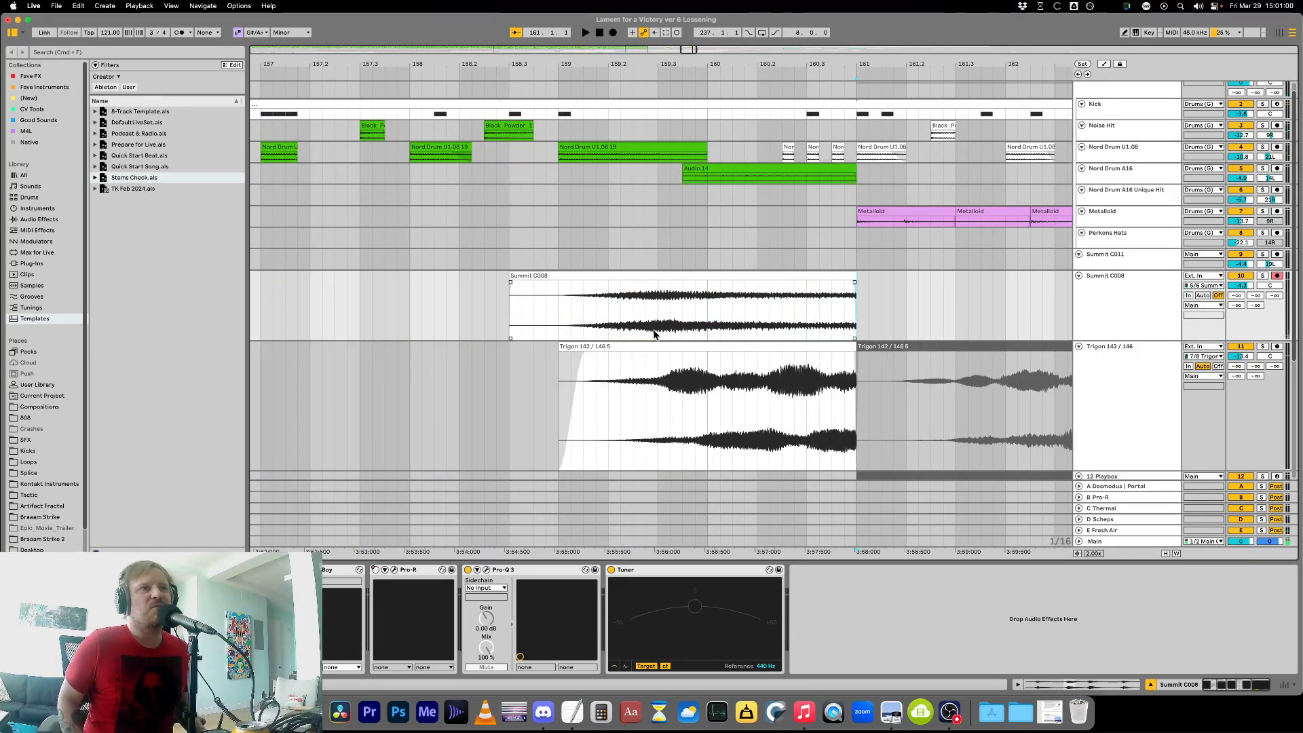
drag(509, 312, 552, 320)
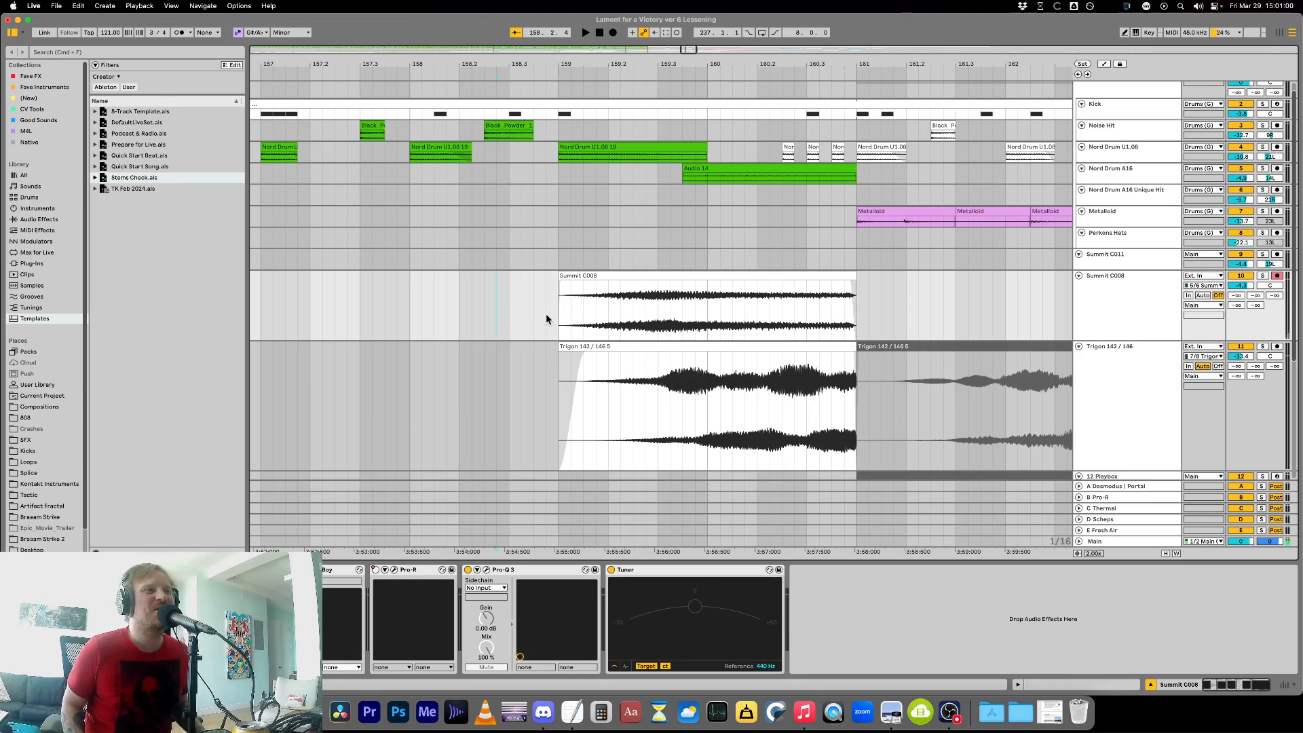
click(505, 318)
key(minus)
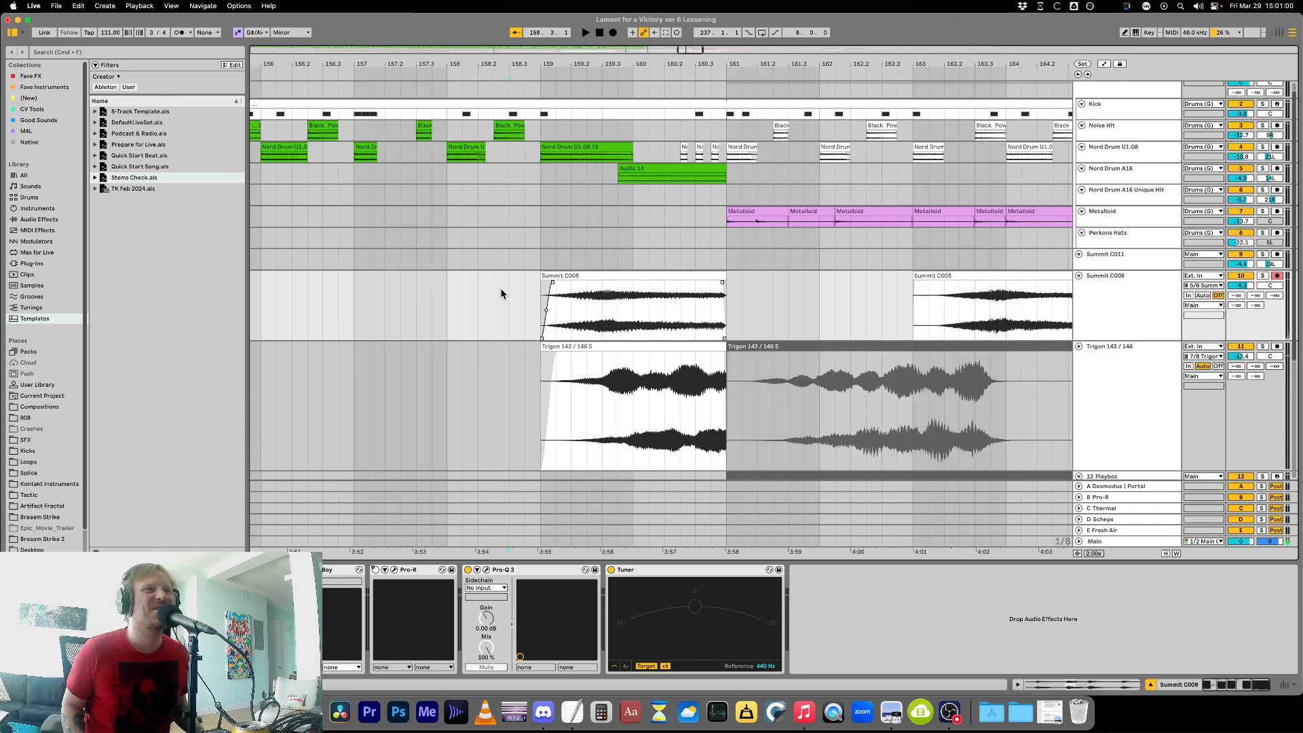
click(344, 330)
key(space)
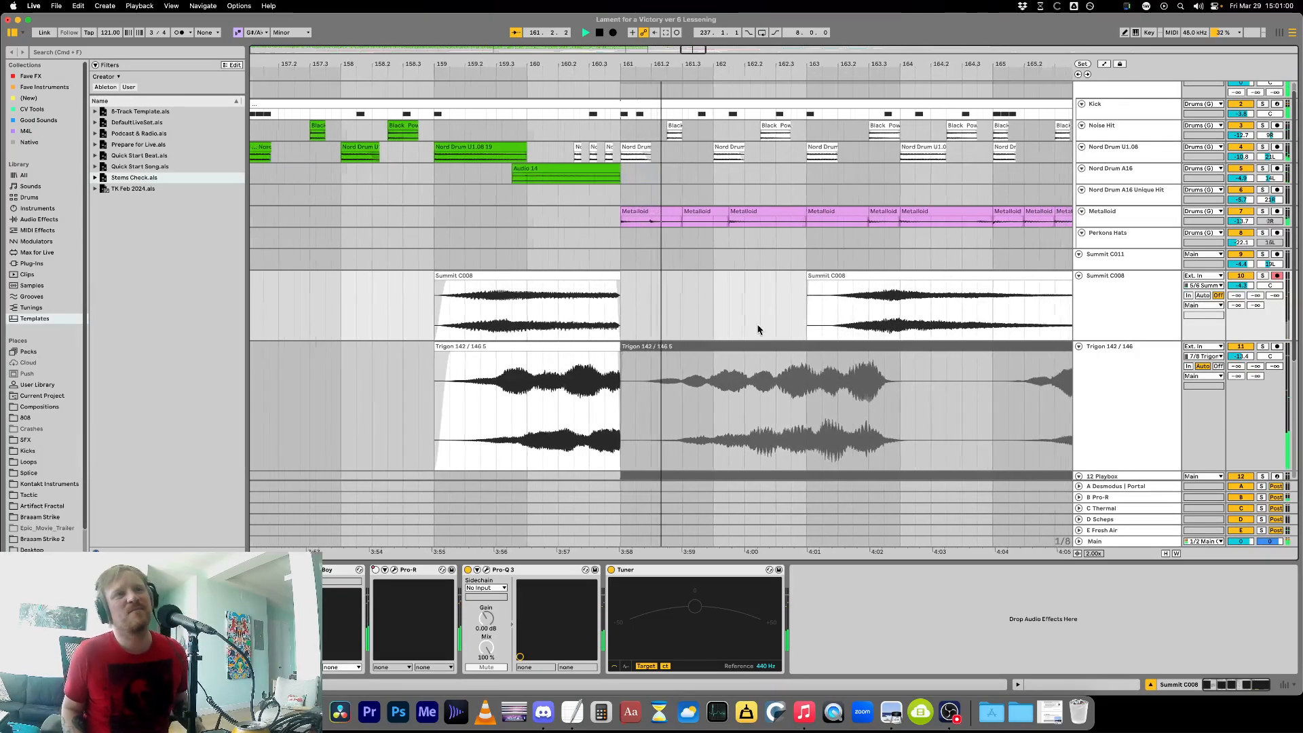
Delete the Summit C008 recording between bars 165 and 169, leaving a short swell clip at bars 163 to 165.
click(725, 311)
key(minus)
key(minus)
key(minus)
drag(829, 312, 877, 312)
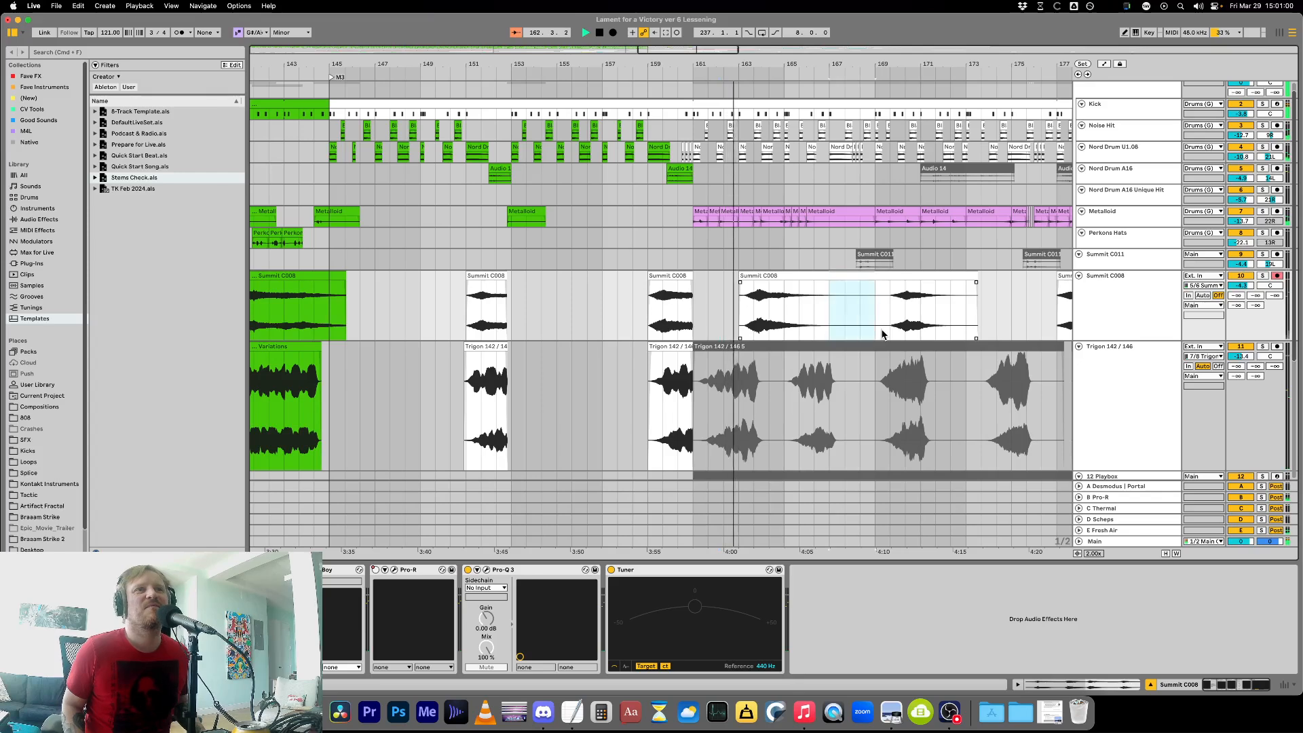
key(Delete)
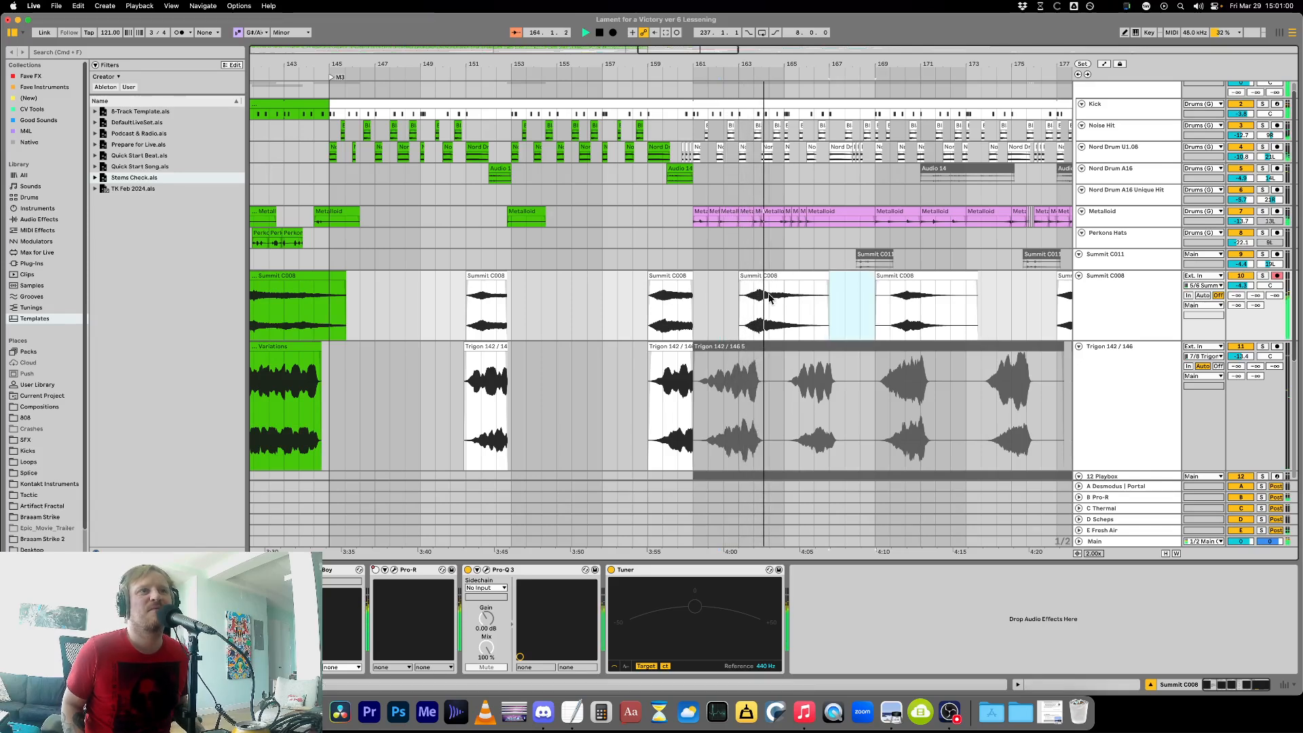
drag(782, 311, 854, 317)
key(Delete)
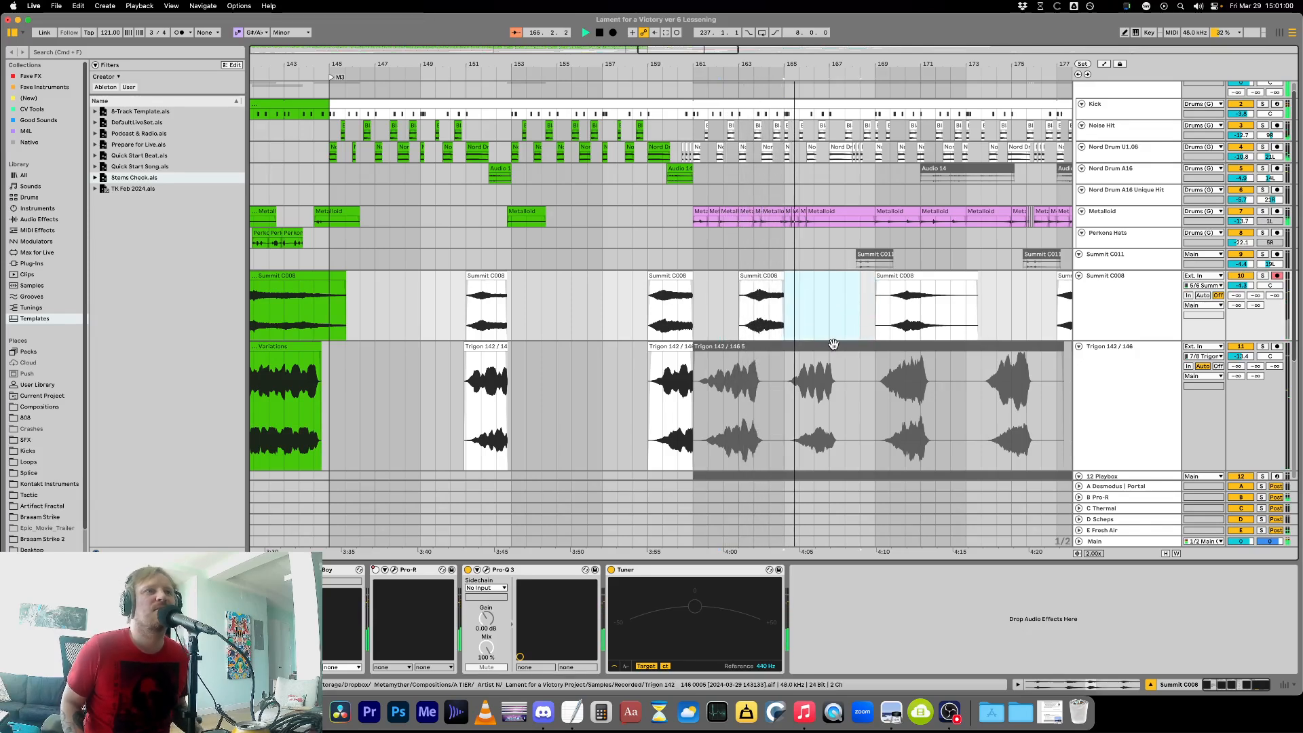
key(minus)
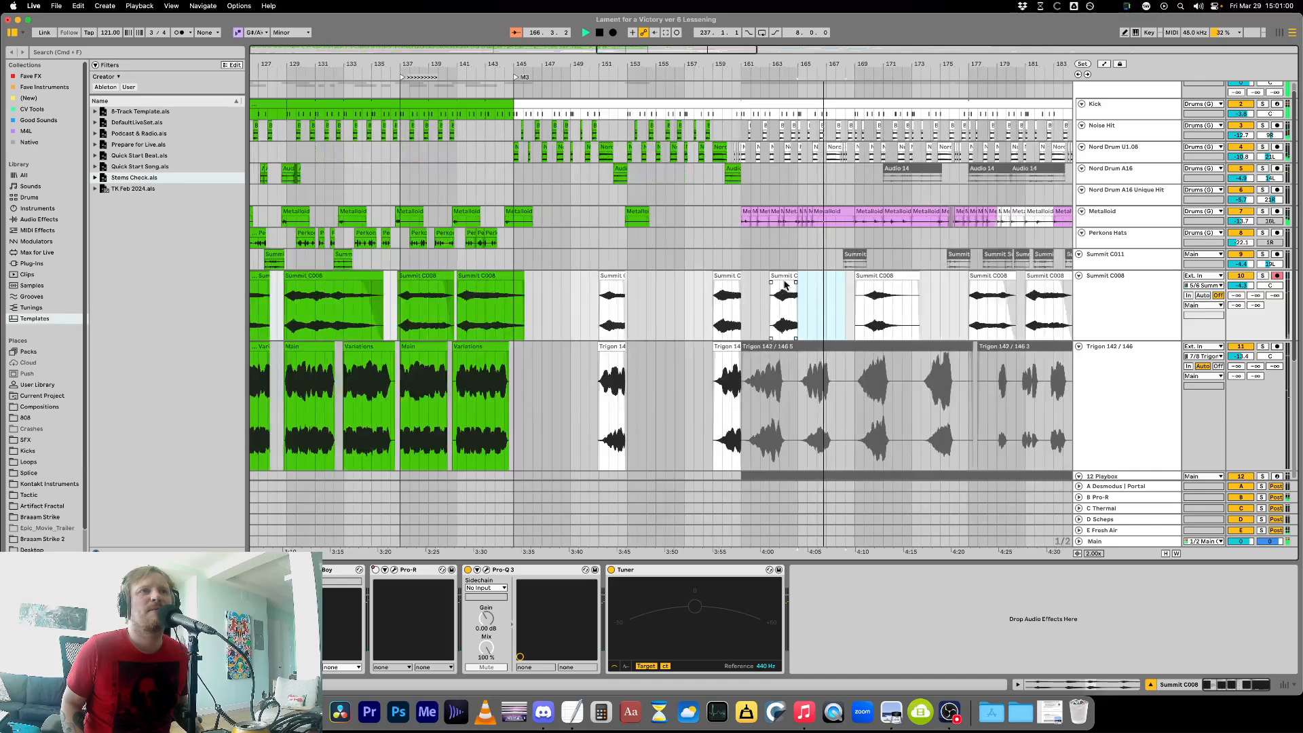
Move the last Summit C008 recording clip to start around bar 171 and the short swell clip to bars 167 to 169.
click(885, 274)
drag(885, 274, 923, 275)
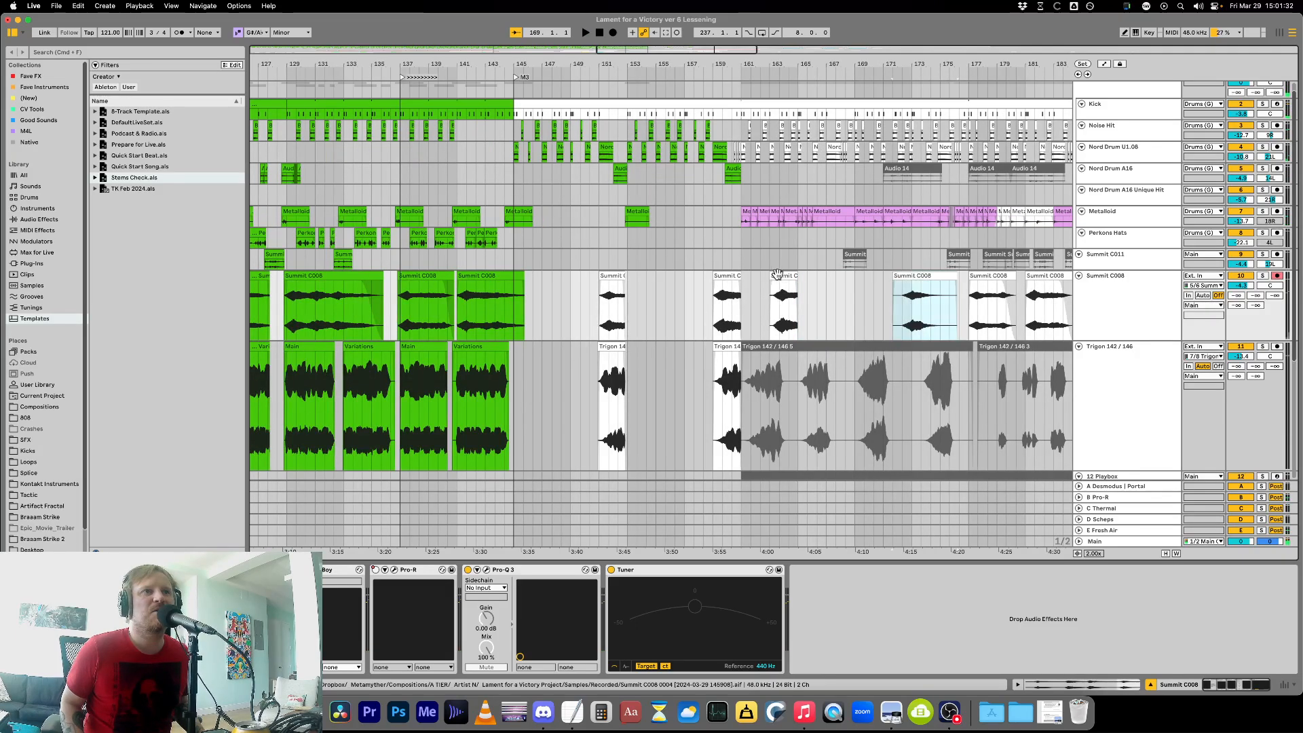
drag(781, 275, 845, 295)
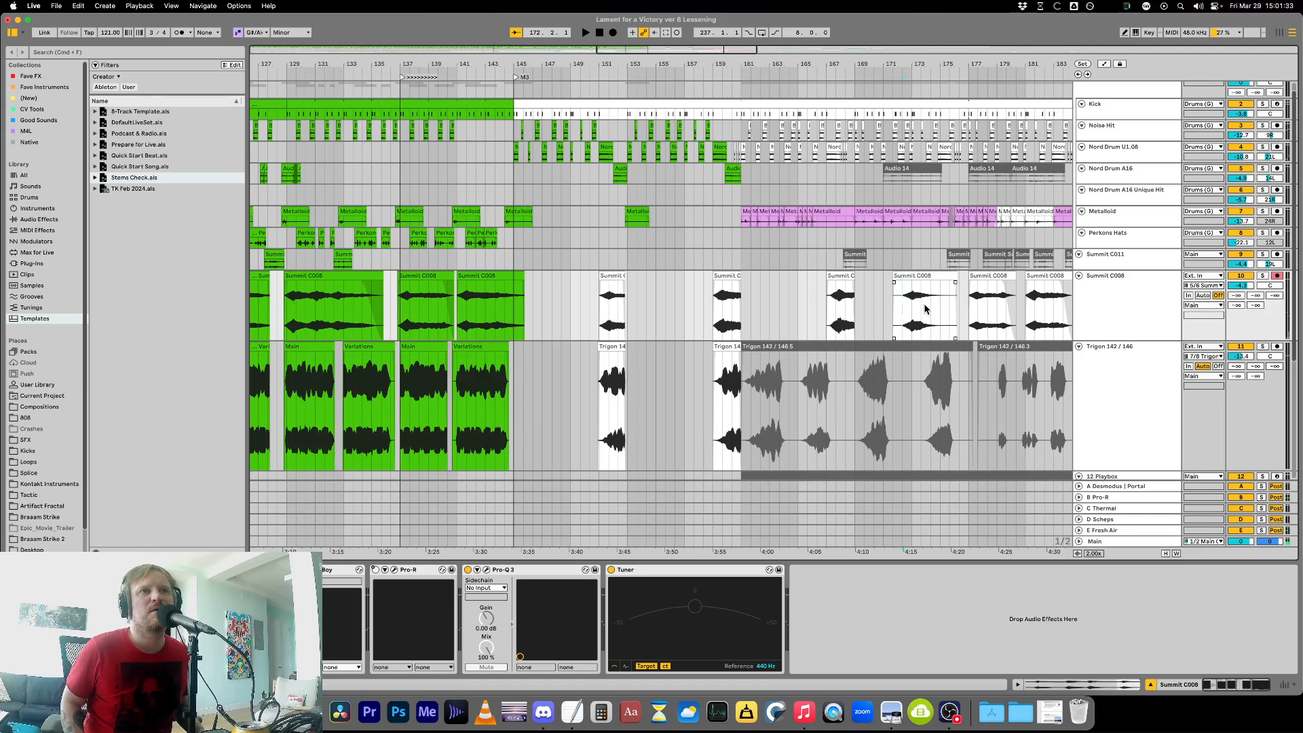
Delete the tail of the last Summit C008 recording after about bar 173 and move the remaining swell clip to end just after bar 176.
drag(921, 312, 958, 313)
key(Delete)
drag(910, 277, 950, 289)
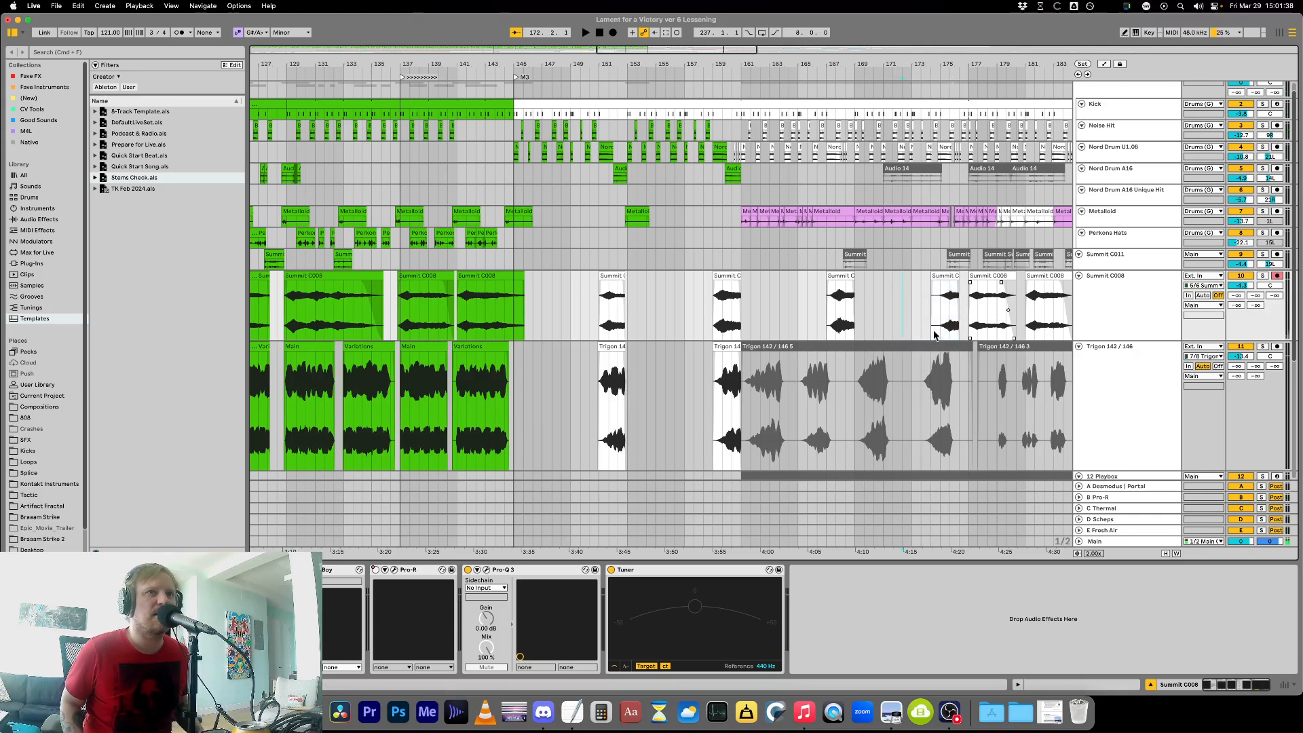
Move the last Summit C008 swell clip about half a bar later, ending just before bar 177, and play it back.
key(plus)
key(space)
key(plus)
key(plus)
drag(538, 298, 547, 300)
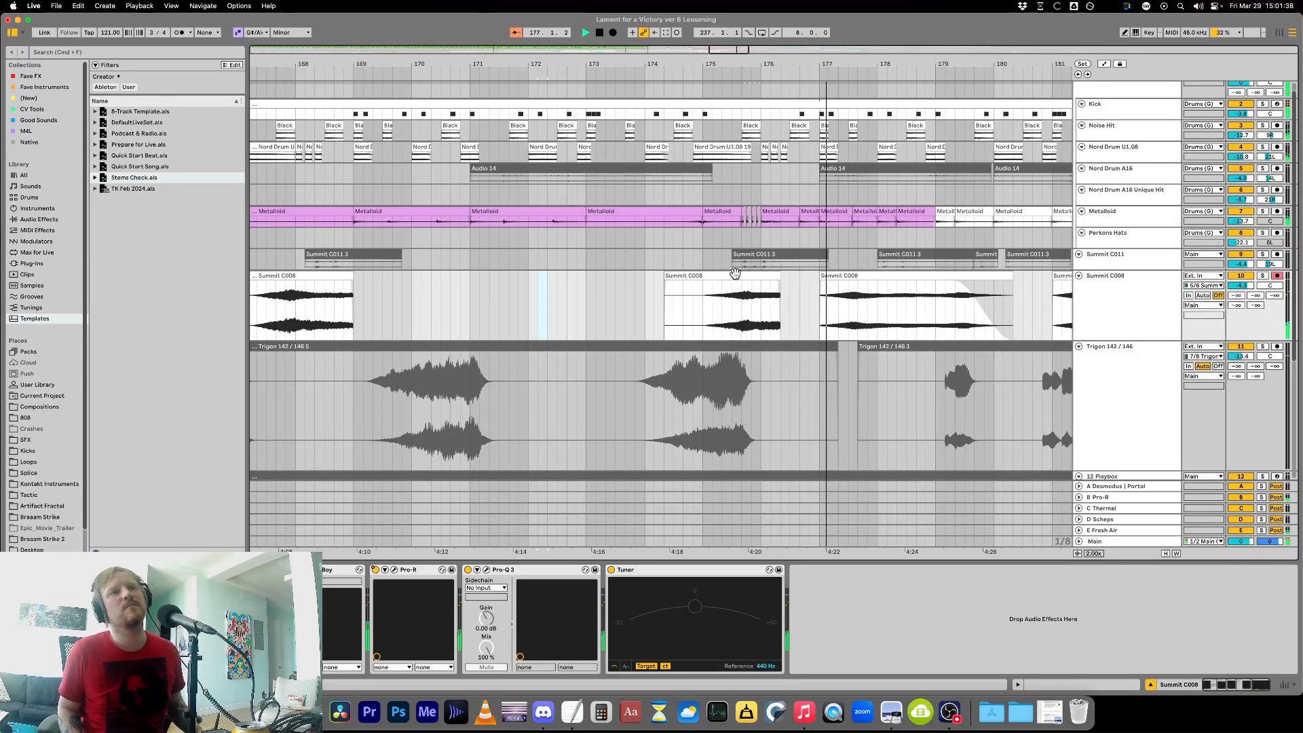
drag(749, 275, 779, 284)
click(656, 317)
key(space)
key(space)
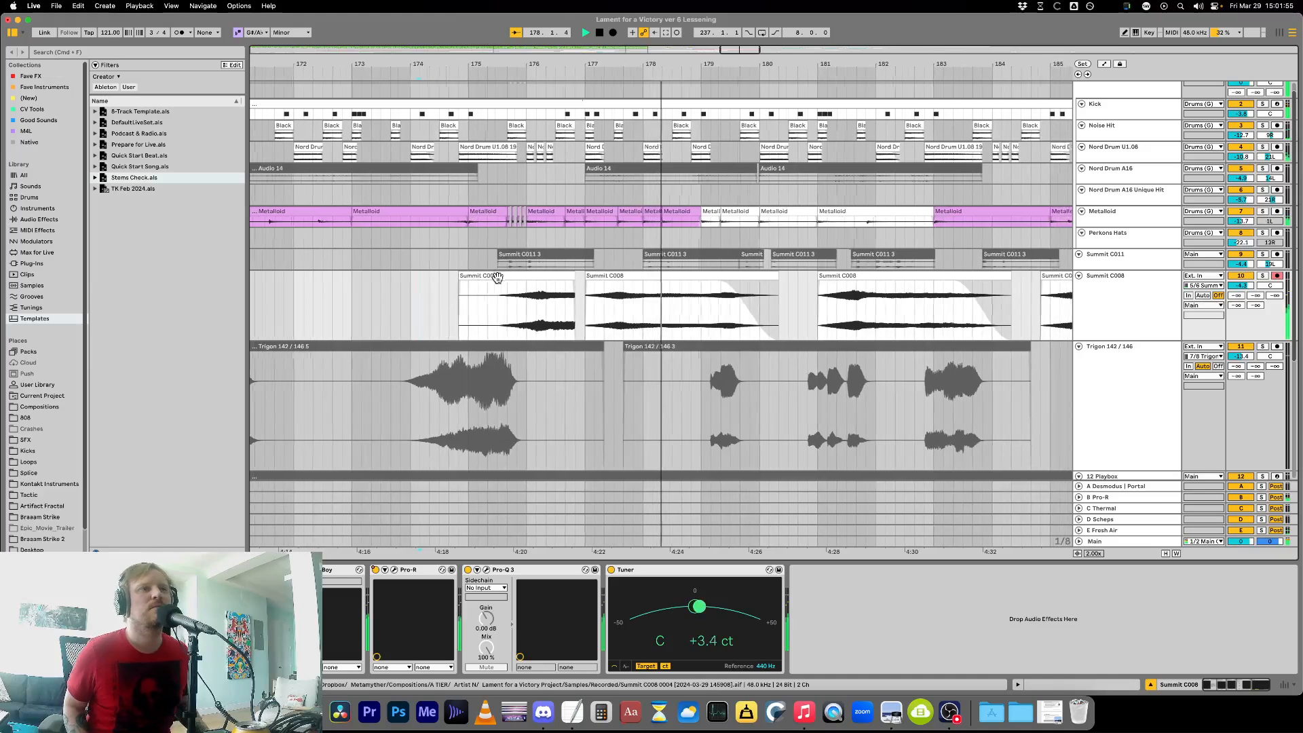
Deactivate the Summit C008 swell clip that ends just before bar 177.
key(minus)
key(minus)
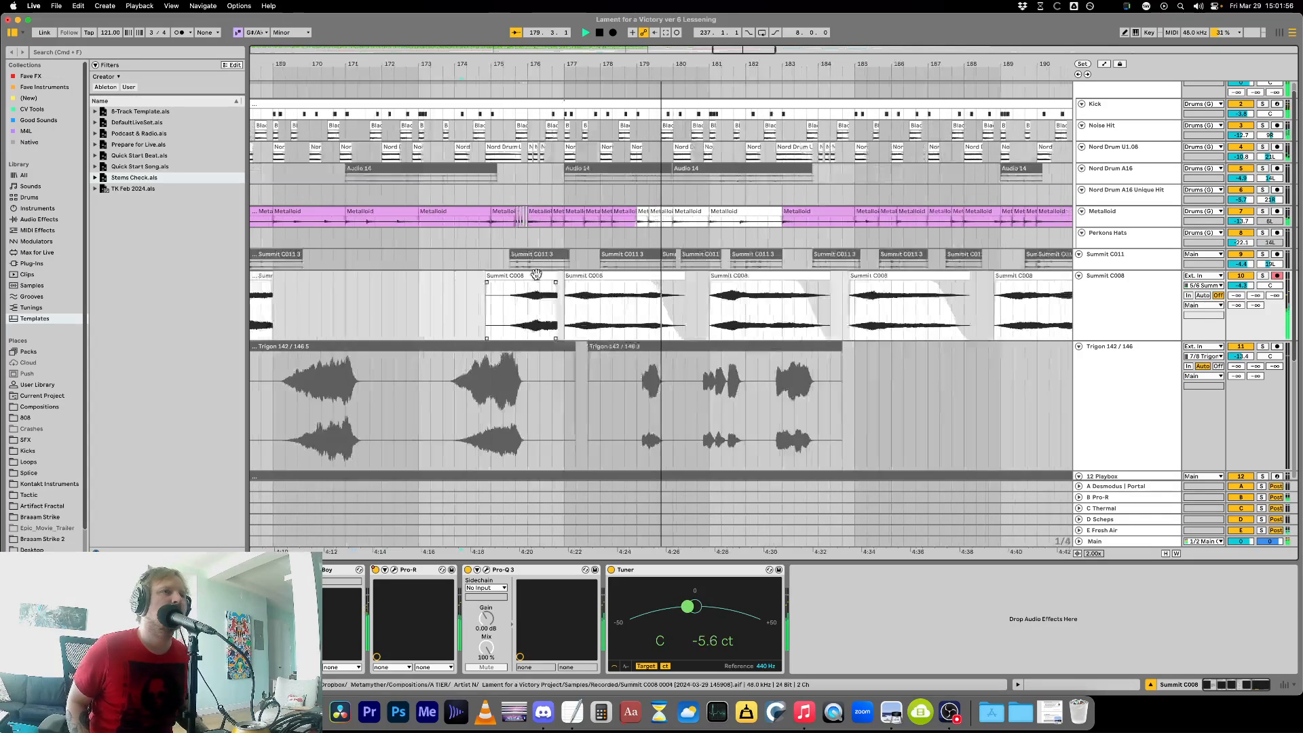
click(571, 292)
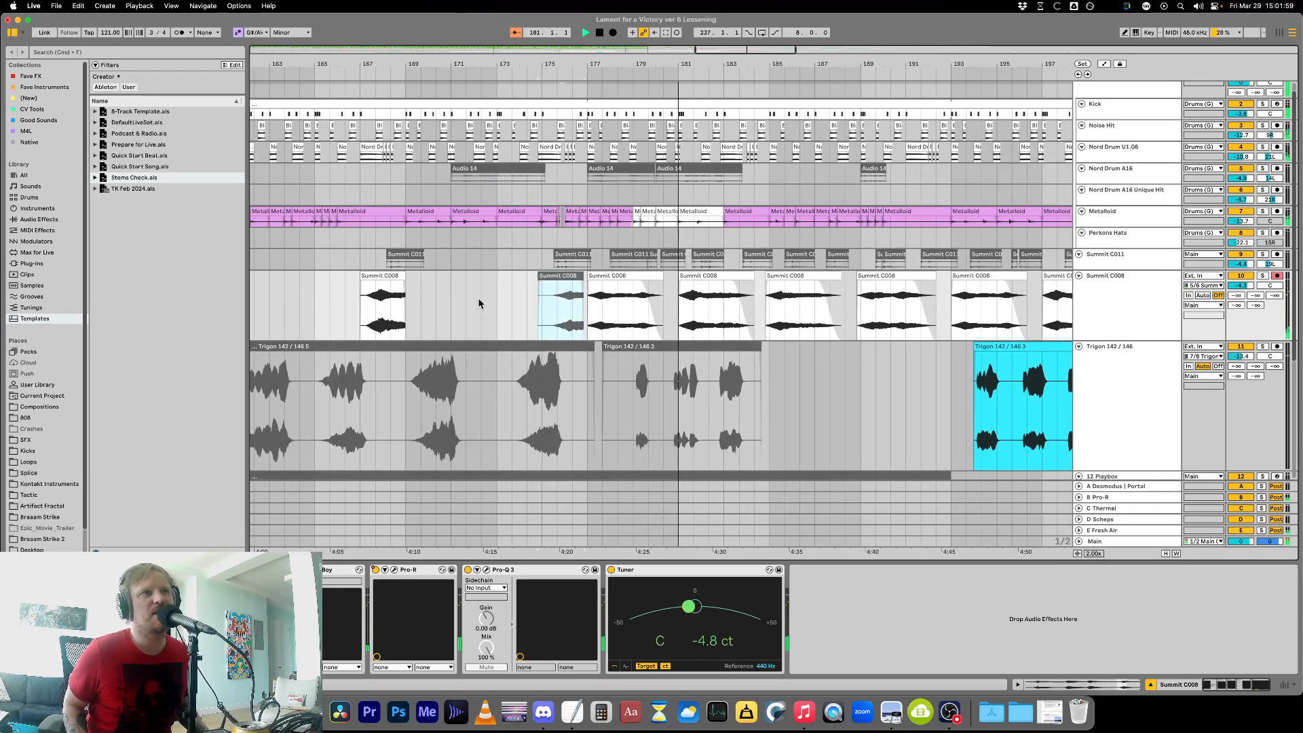
Fit all tracks to the height of the arrangement, stop playback, and save the set.
key(minus)
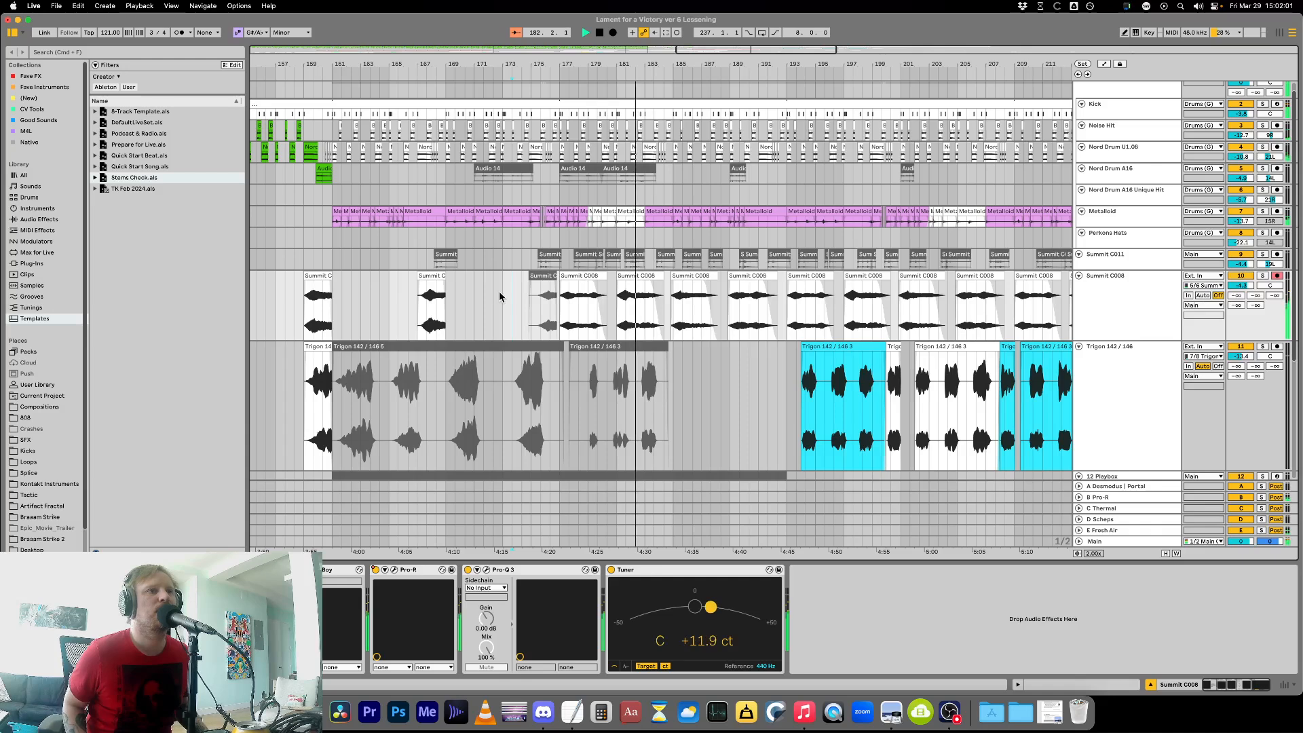
key(h)
key(minus)
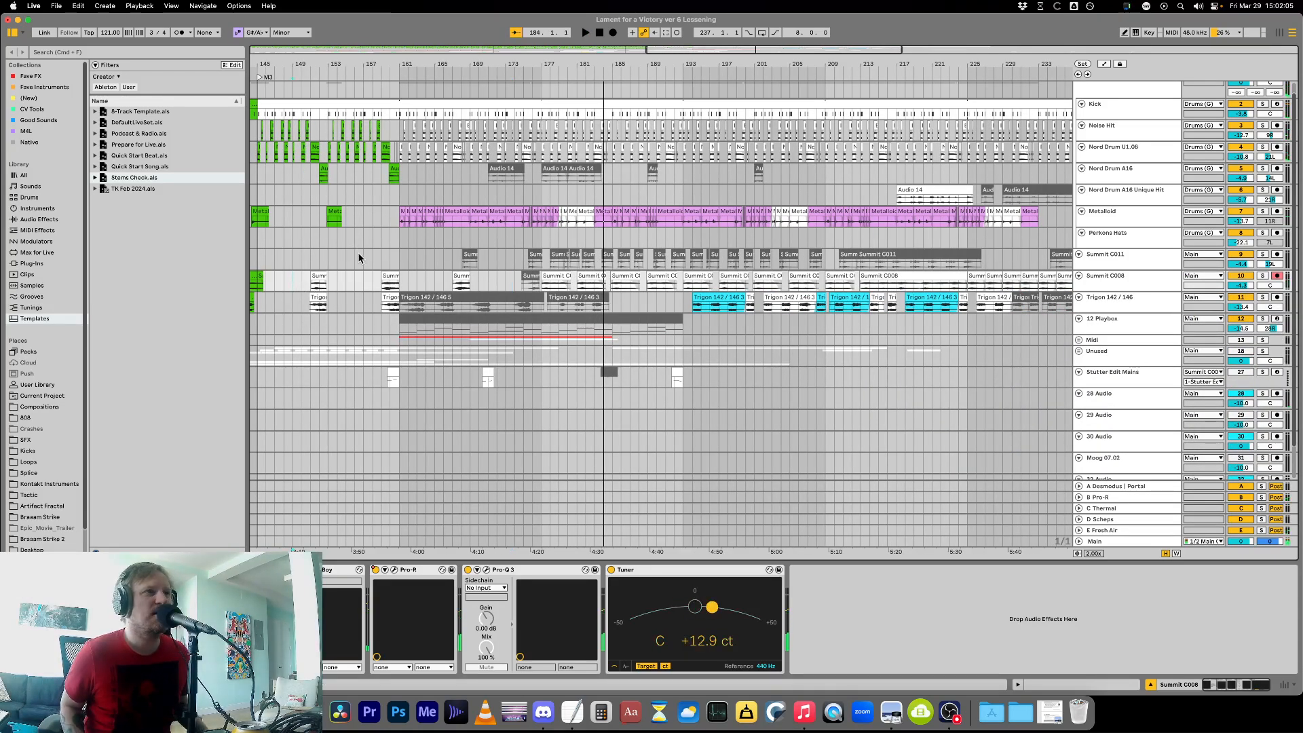
key(space)
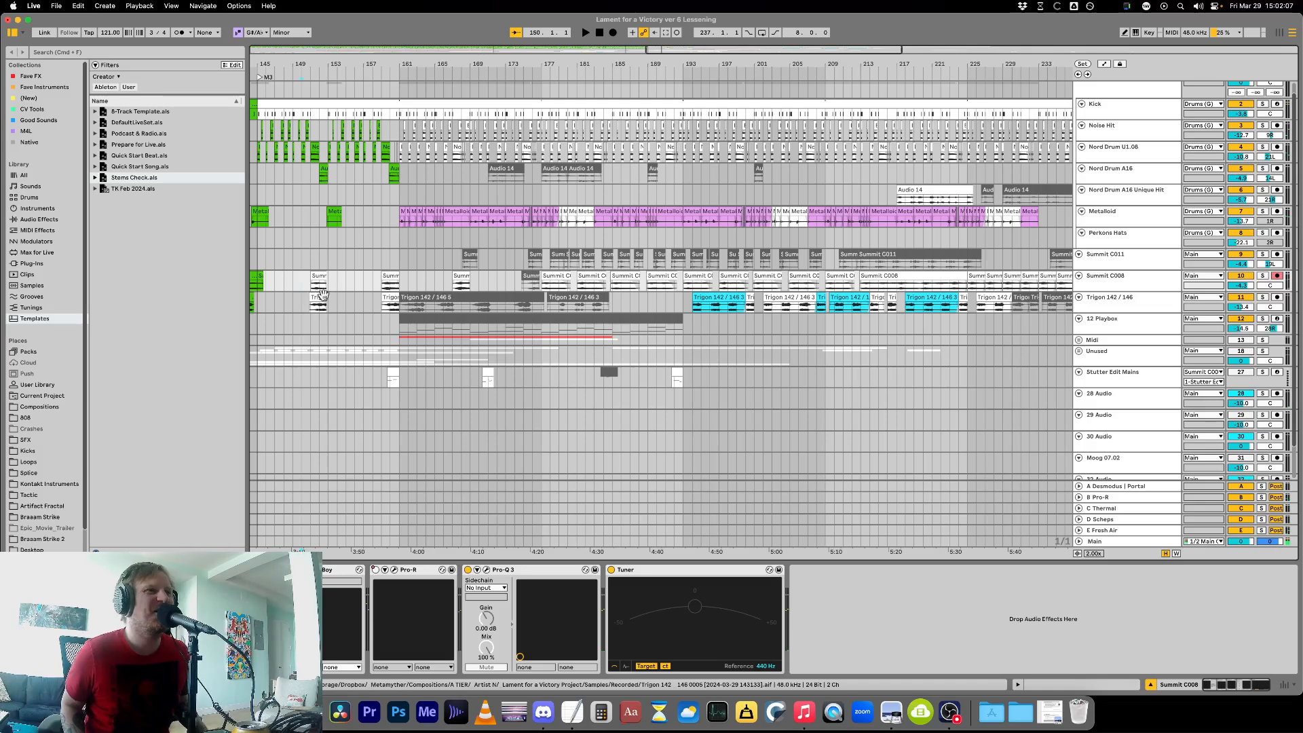
key(plus)
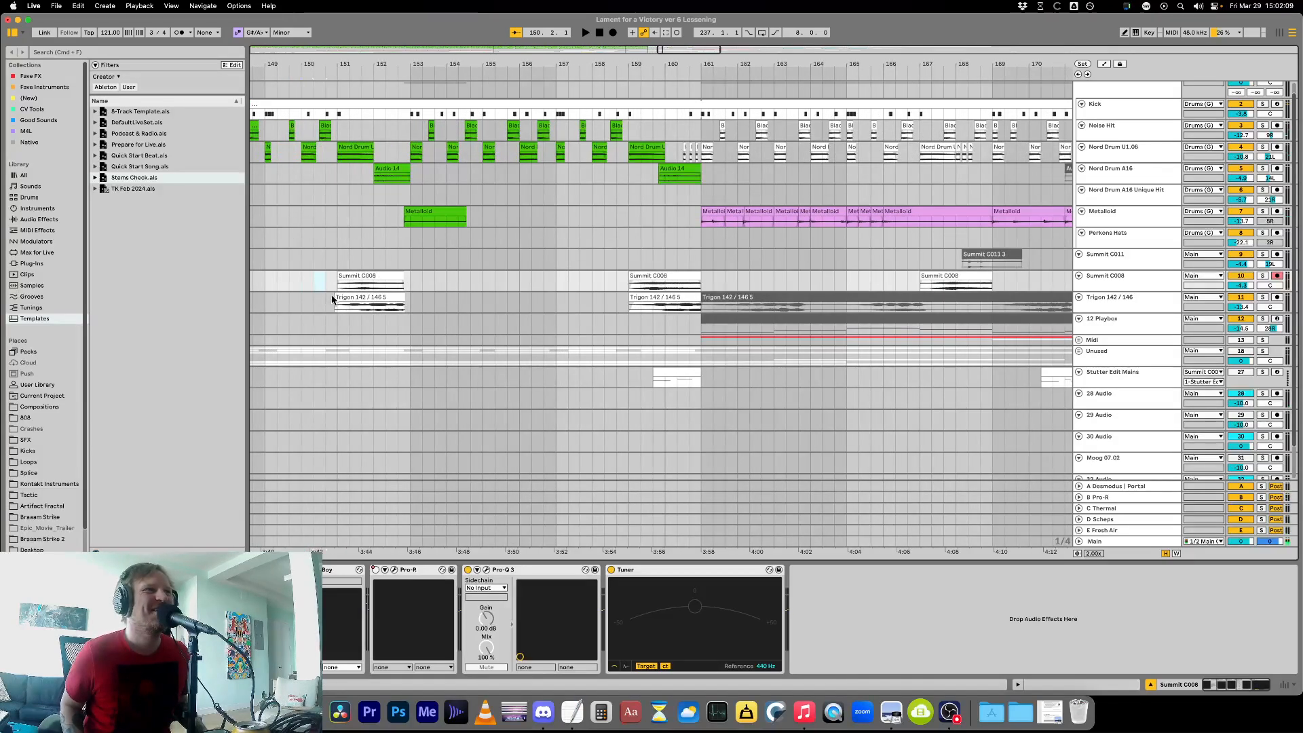
click(331, 291)
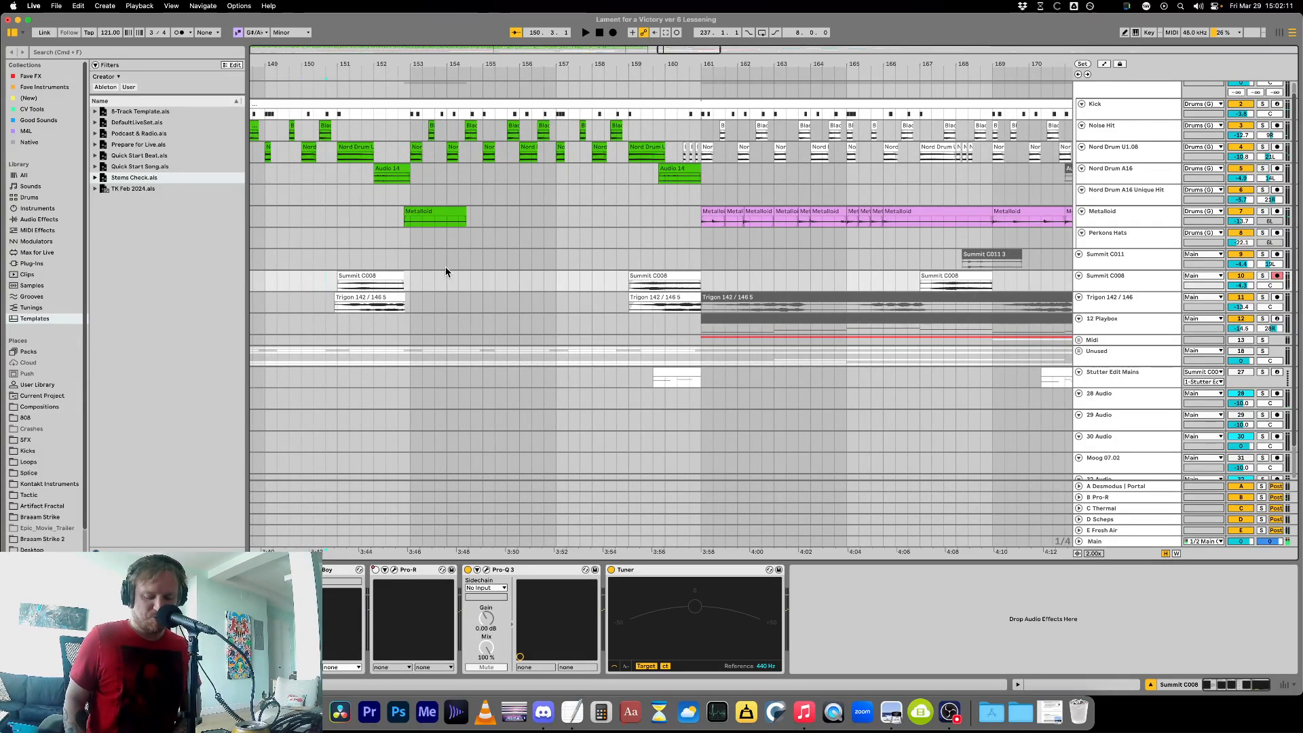
key(super+s)
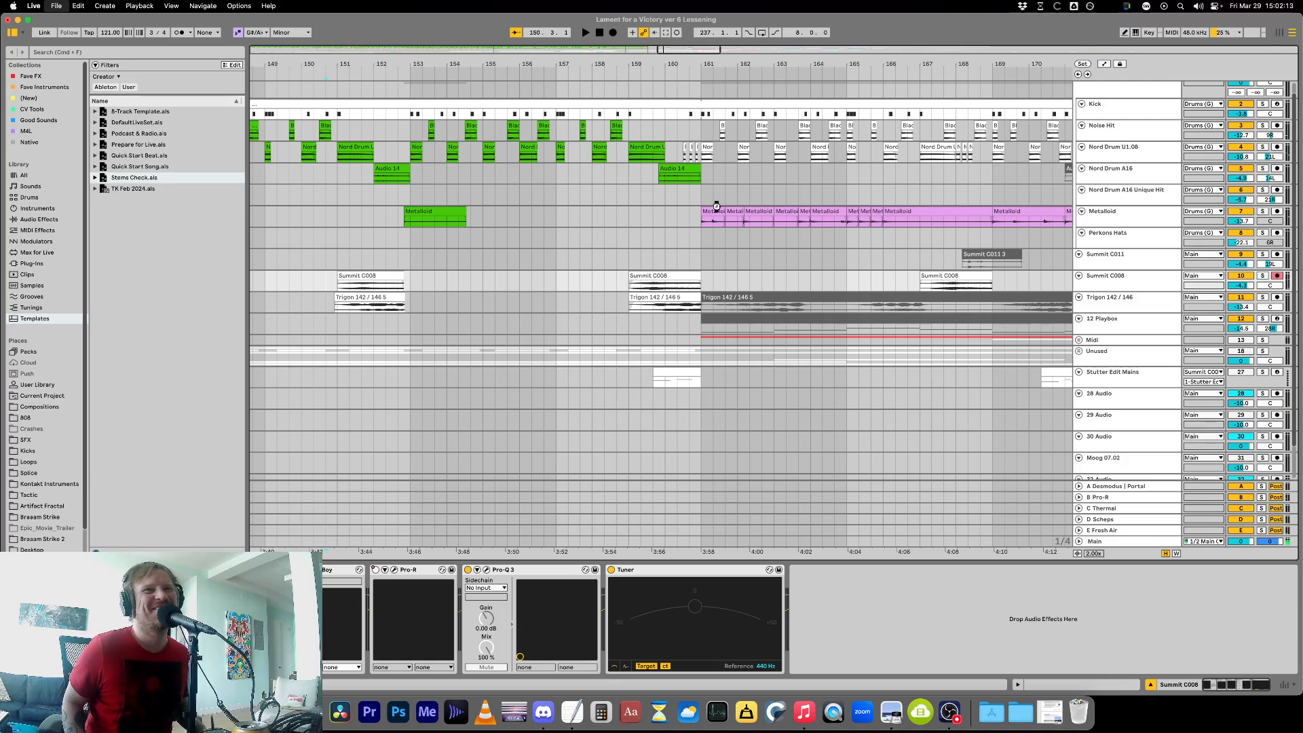
Play back the reworked section from the M3 marker at bar 145 to past bar 161.
key(minus)
key(minus)
click(268, 281)
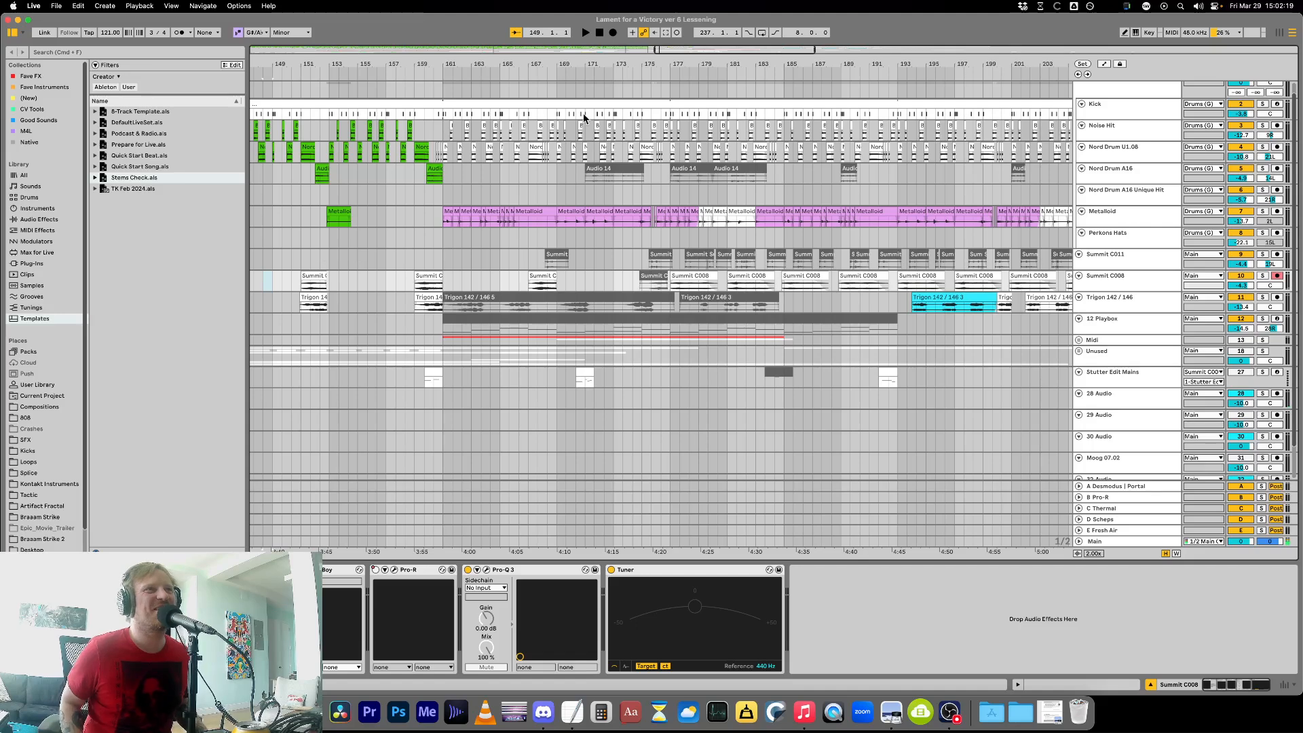
drag(562, 61, 829, 78)
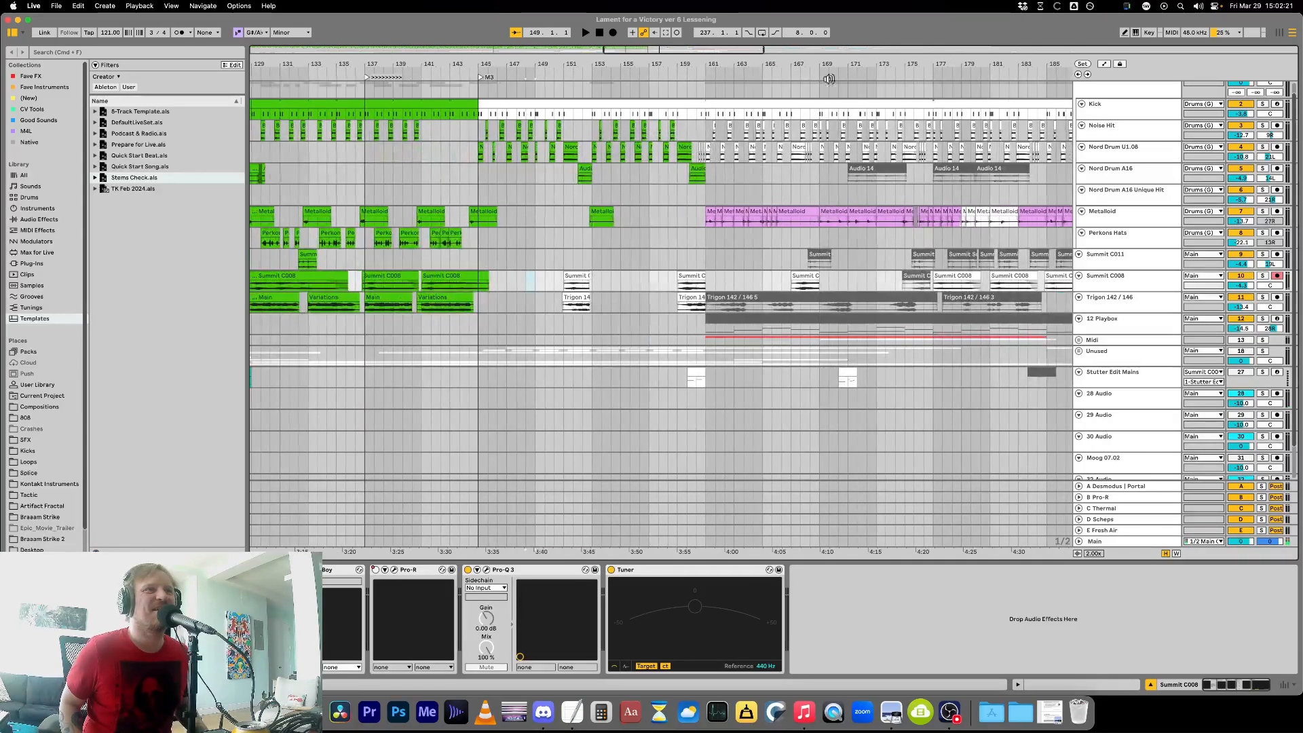
click(475, 263)
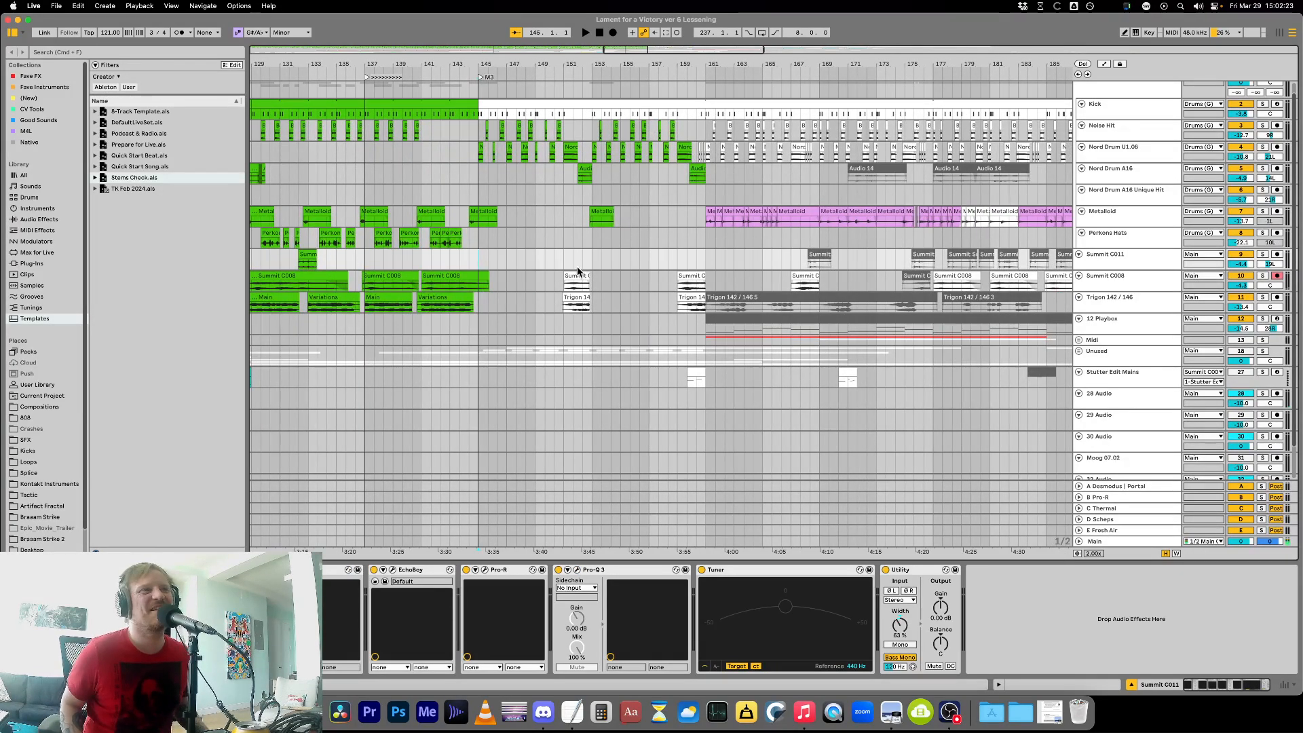
key(space)
scroll(658, 299, left, 5)
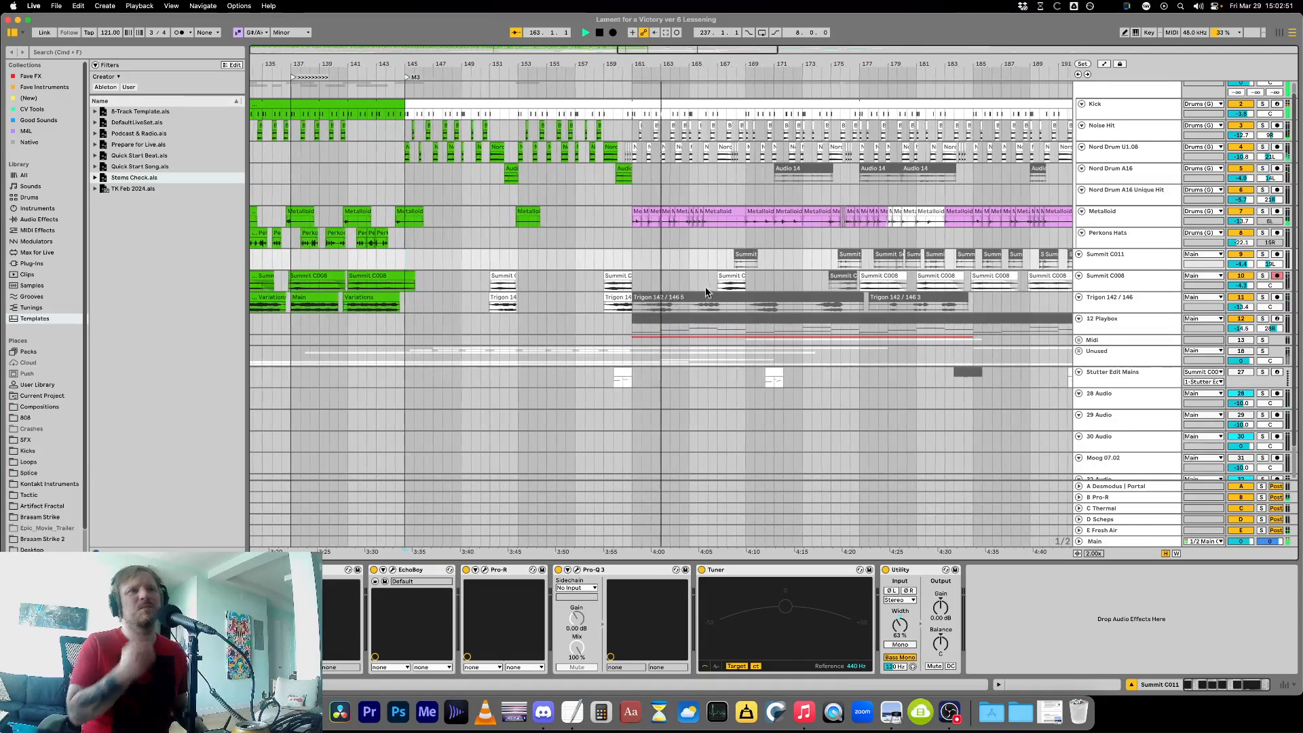
Activate the muted Trigon 142 / 146 swell between about bars 169 and 172 and move it earlier, to start around bar 166.
click(723, 299)
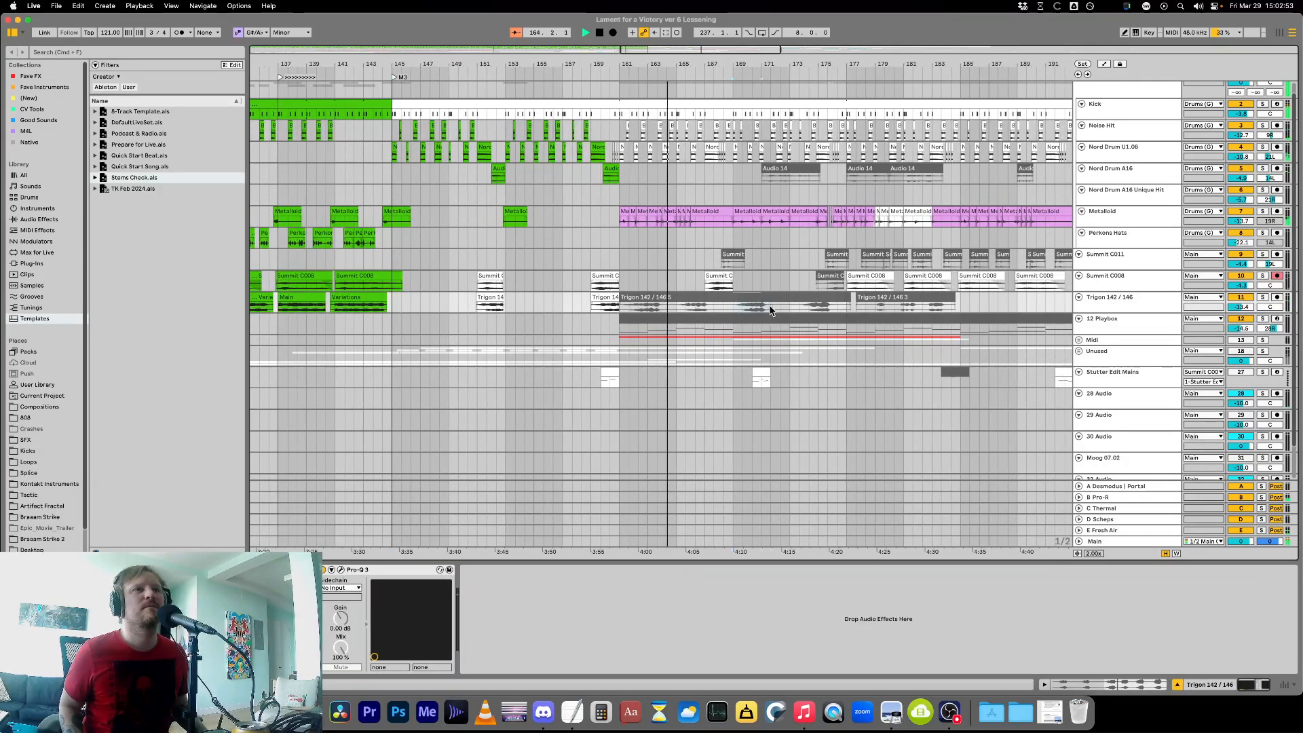
key(0)
drag(754, 298, 716, 304)
key(plus)
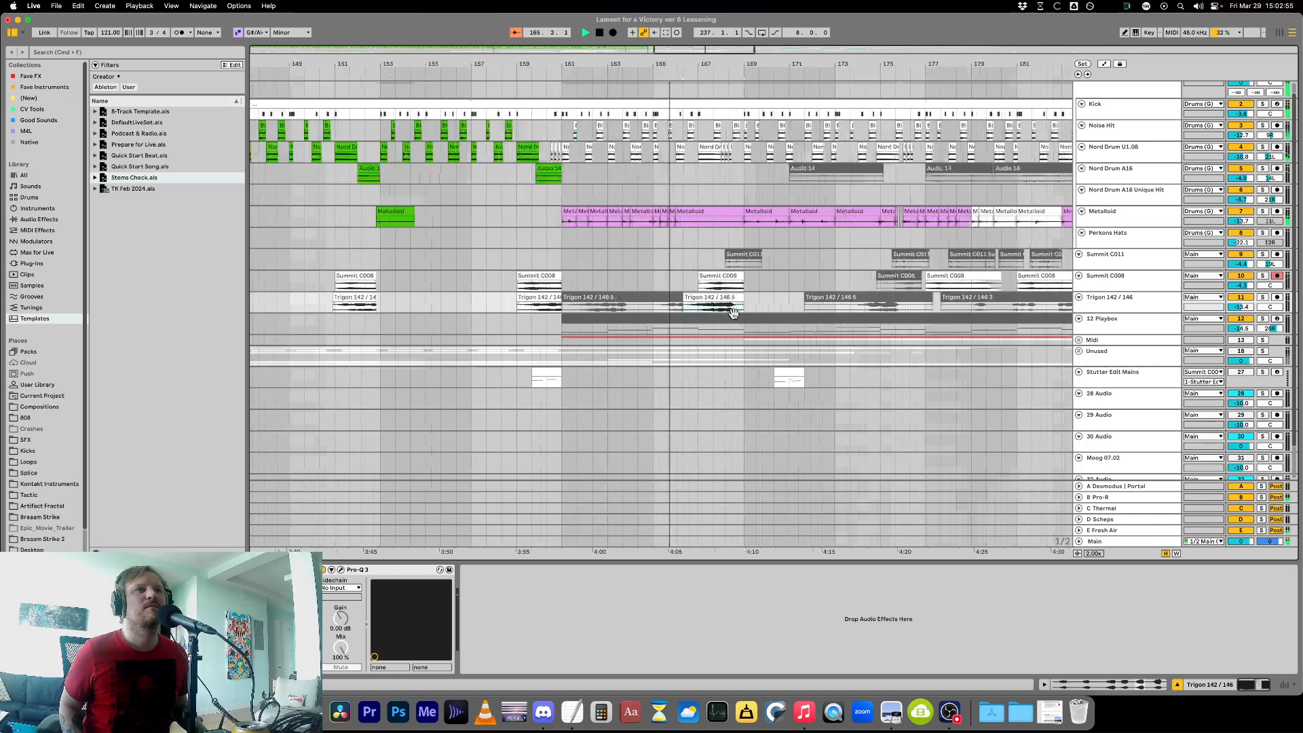
key(plus)
Nudge the activated Trigon 142 / 146 swell to start at bar 167 and delete its tail after bar 169.
key(Right)
key(Right)
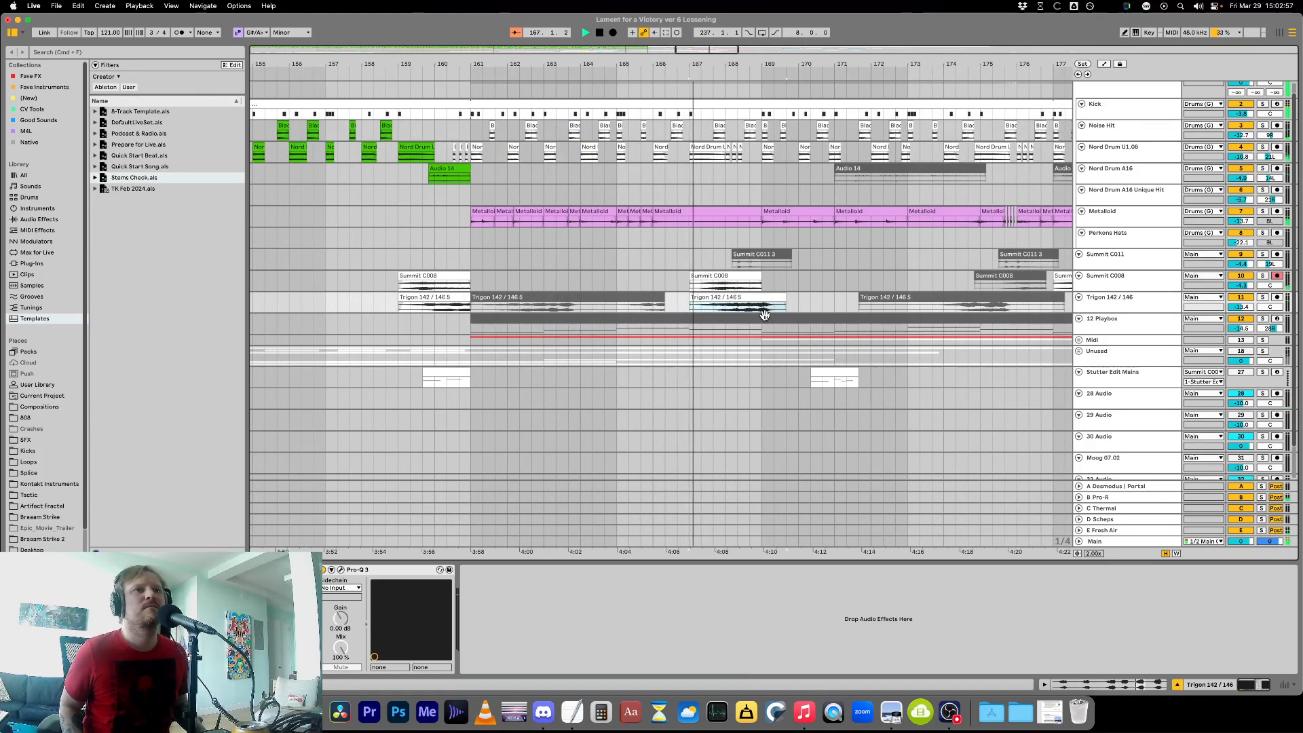
drag(763, 309, 810, 309)
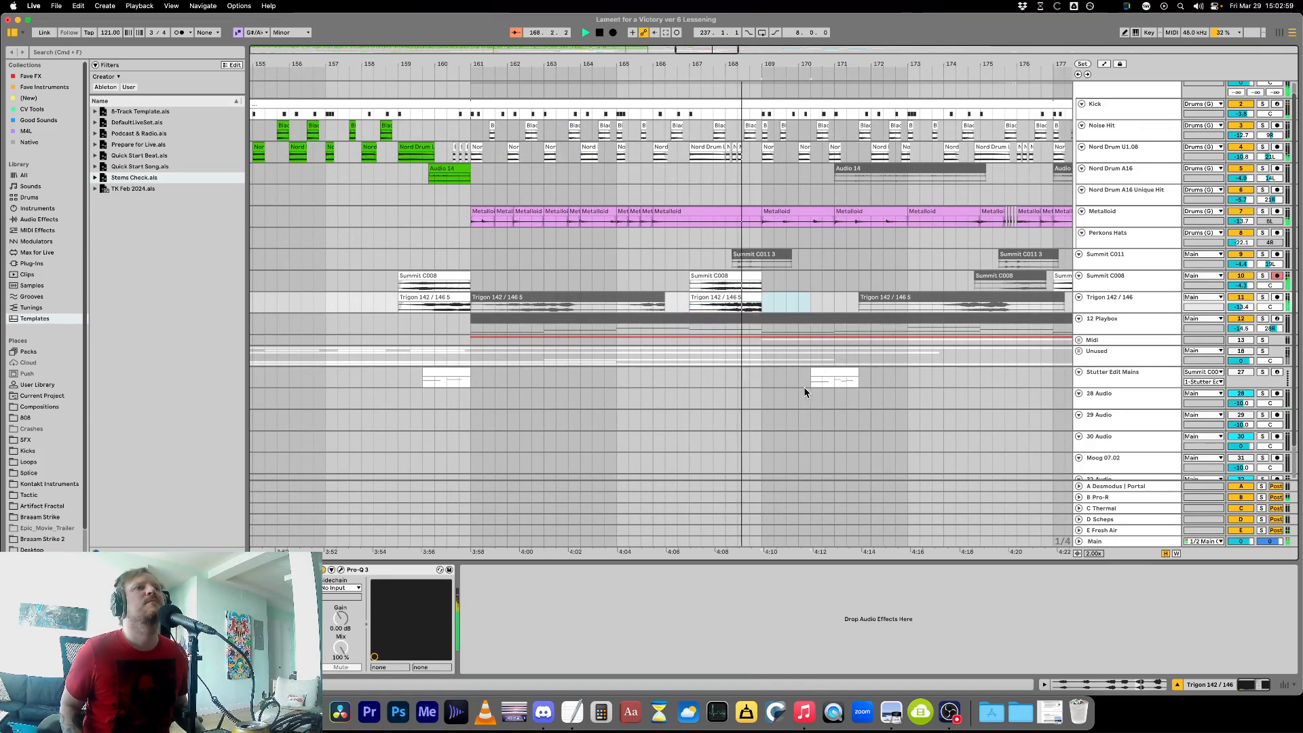
key(minus)
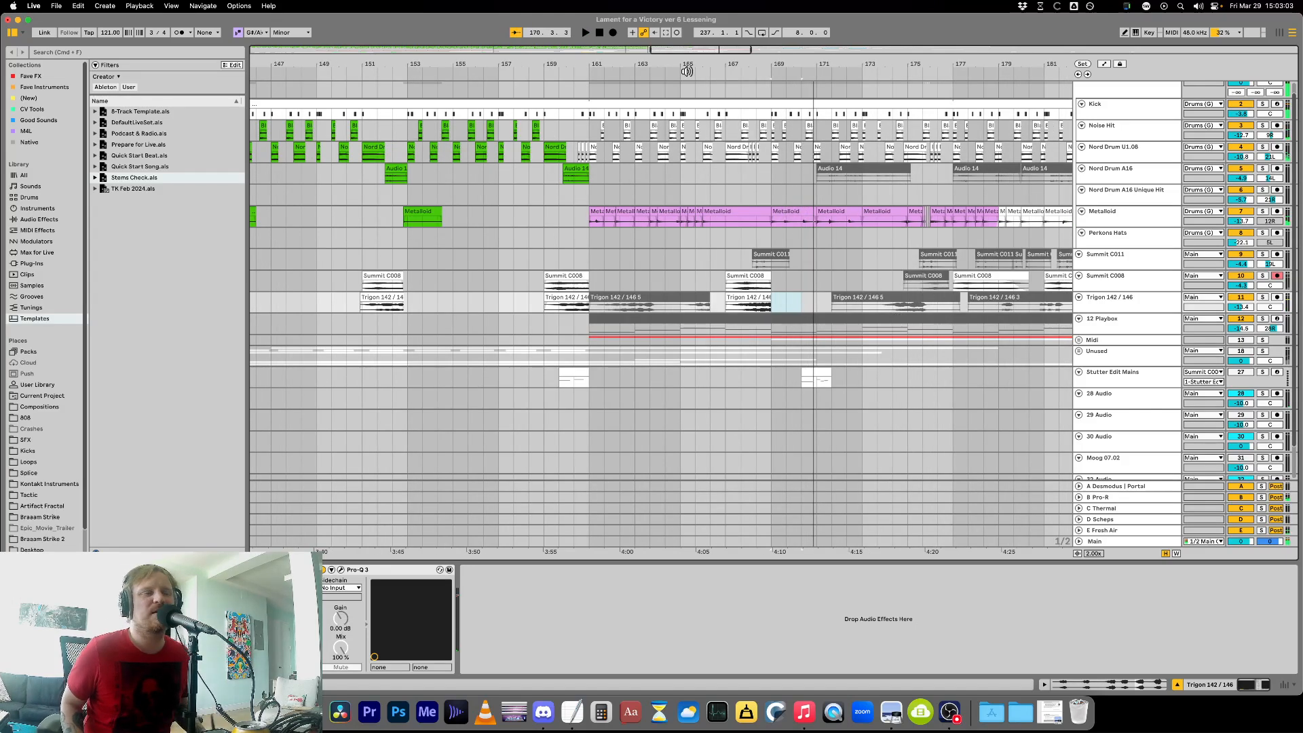
Survey the whole arrangement and compare the track activity before the M3 marker with the section from bar 145 onward.
click(896, 279)
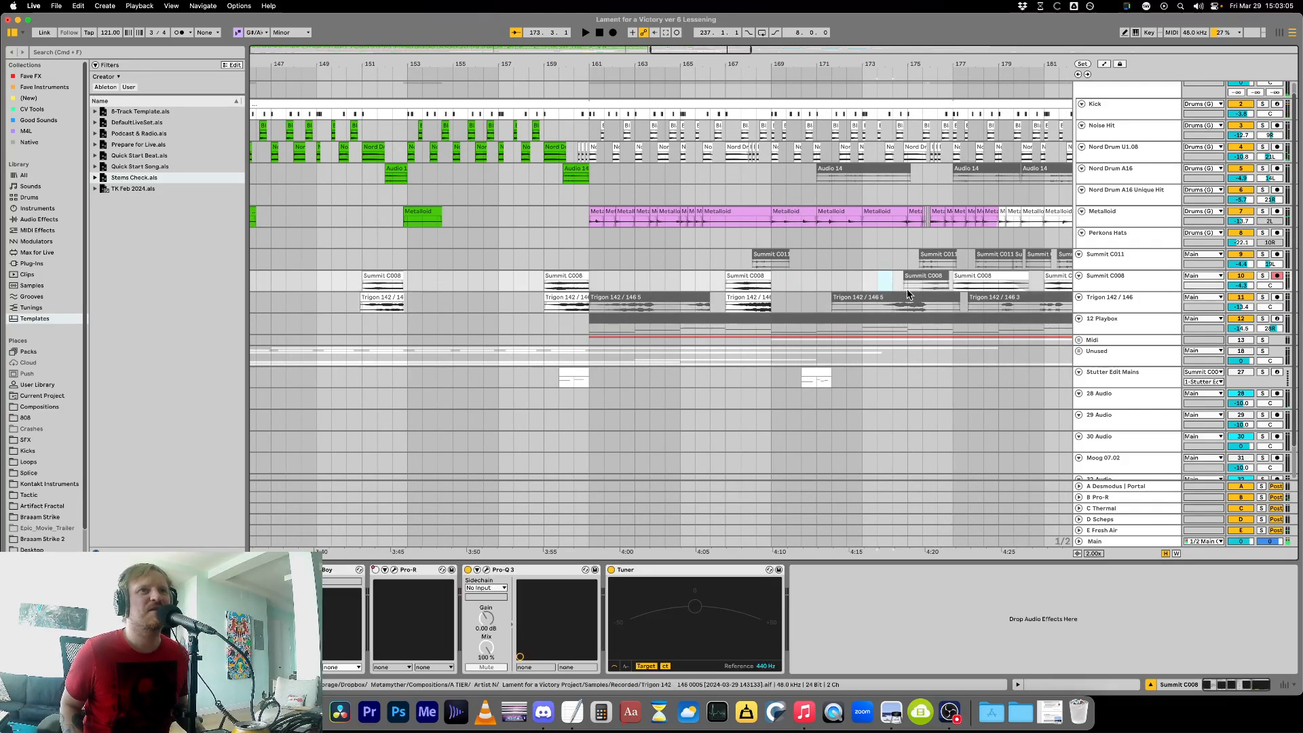
key(minus)
key(minus)
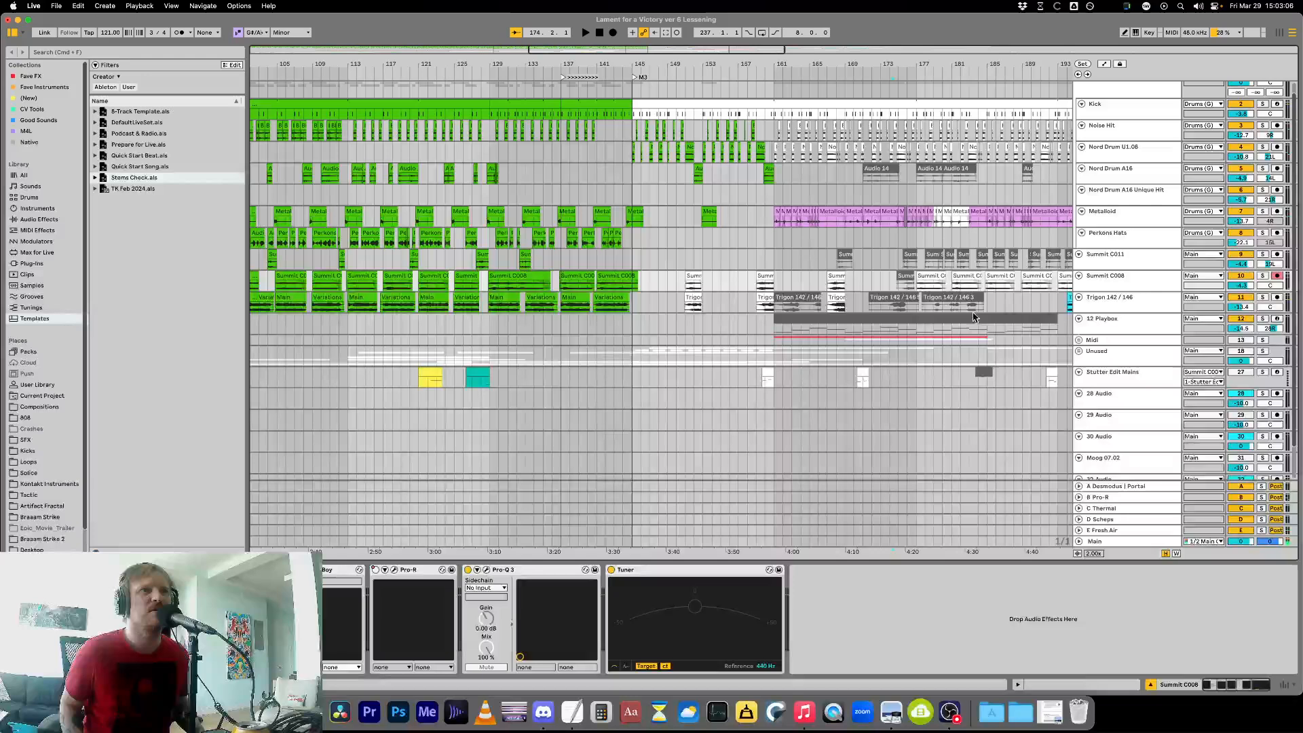
click(1025, 308)
key(plus)
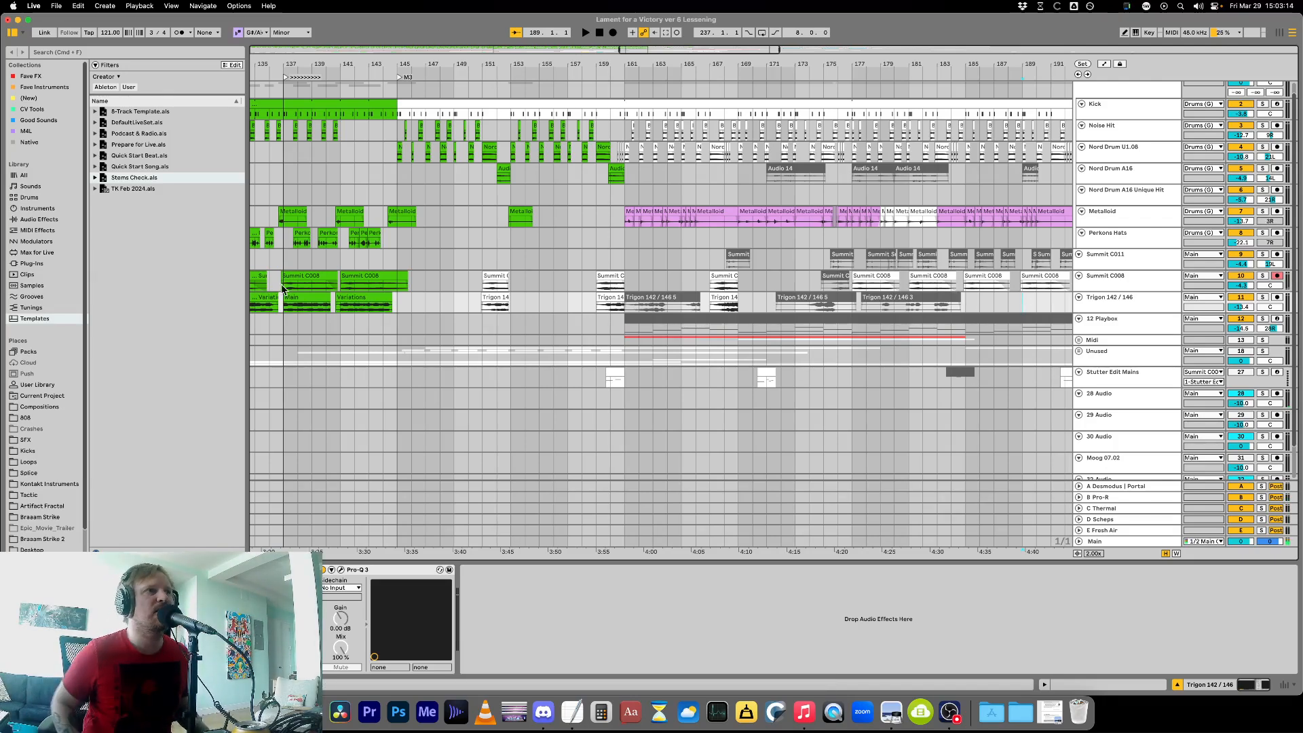
key(minus)
key(minus)
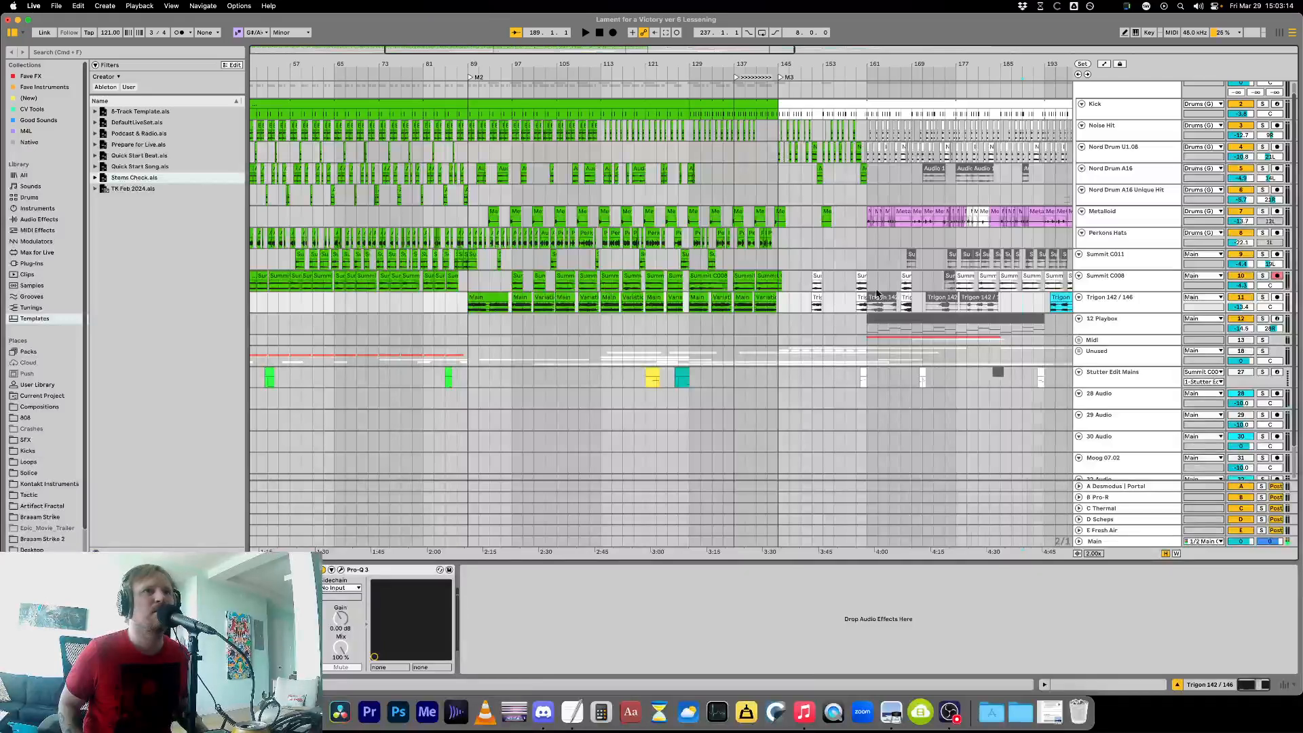
key(minus)
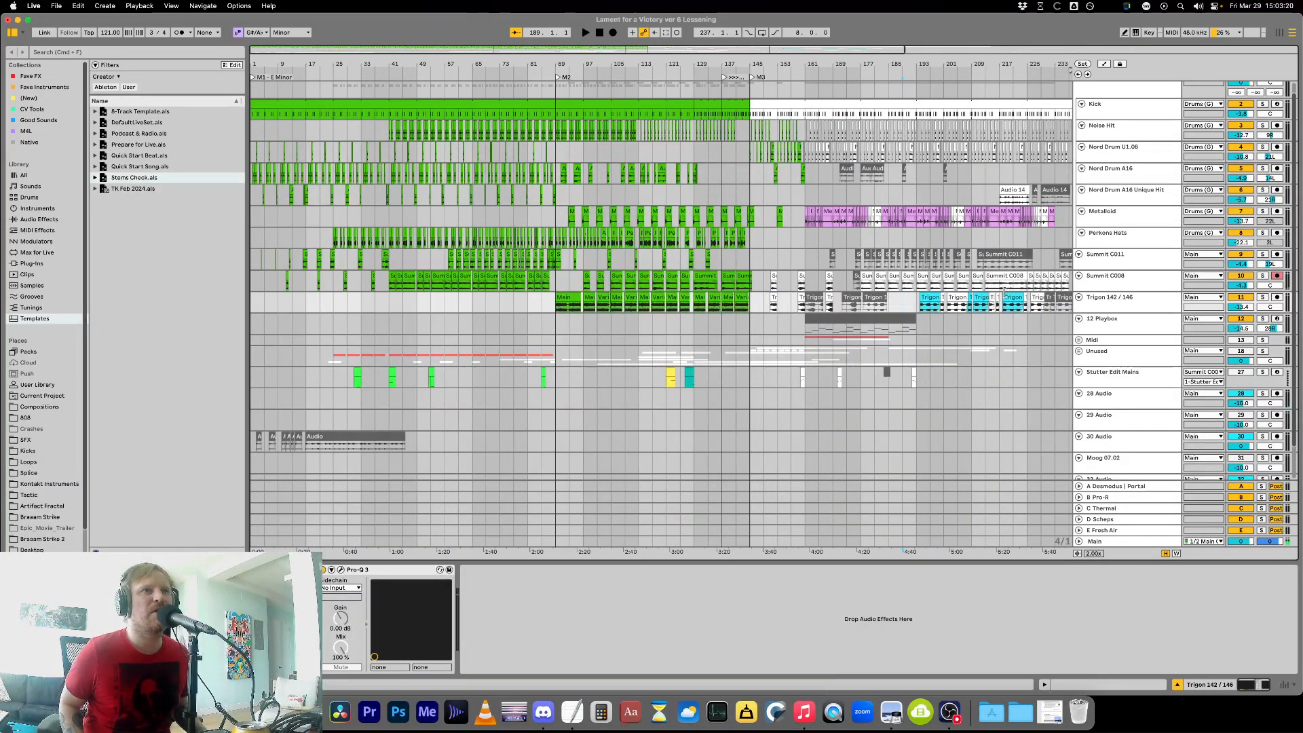
click(754, 198)
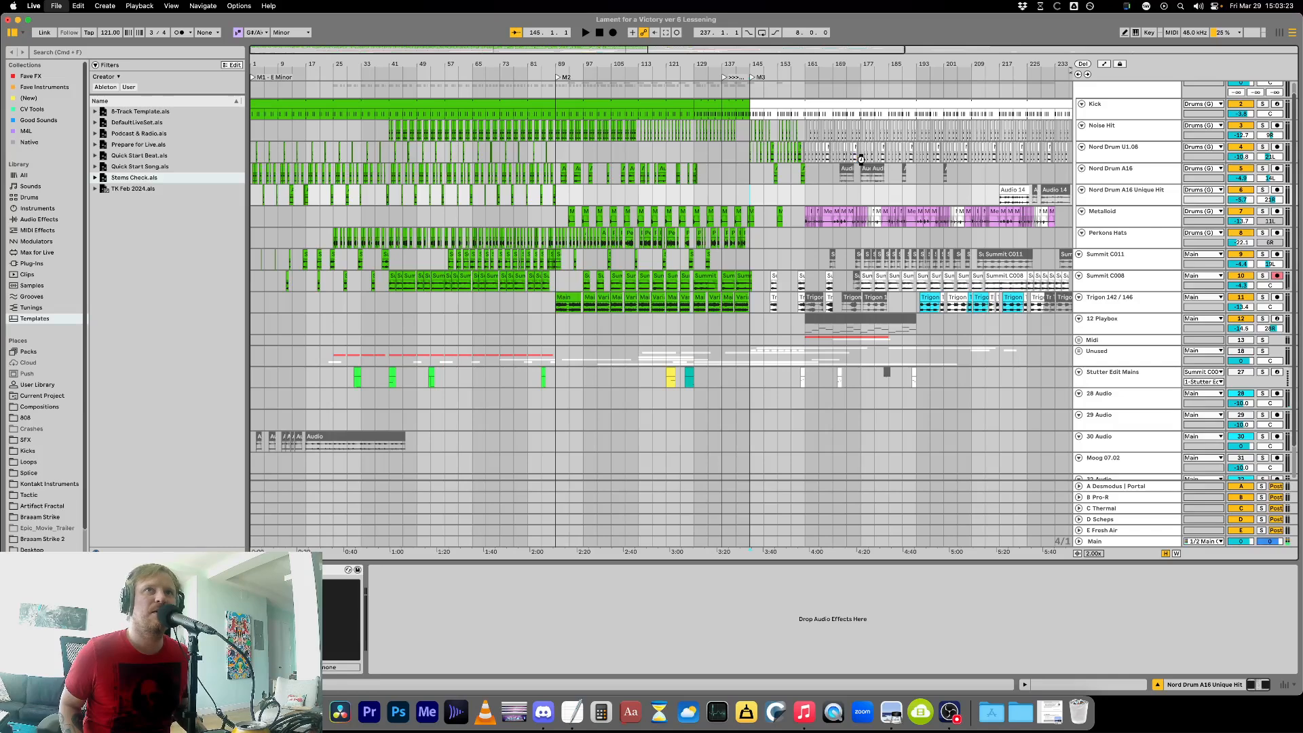
key(plus)
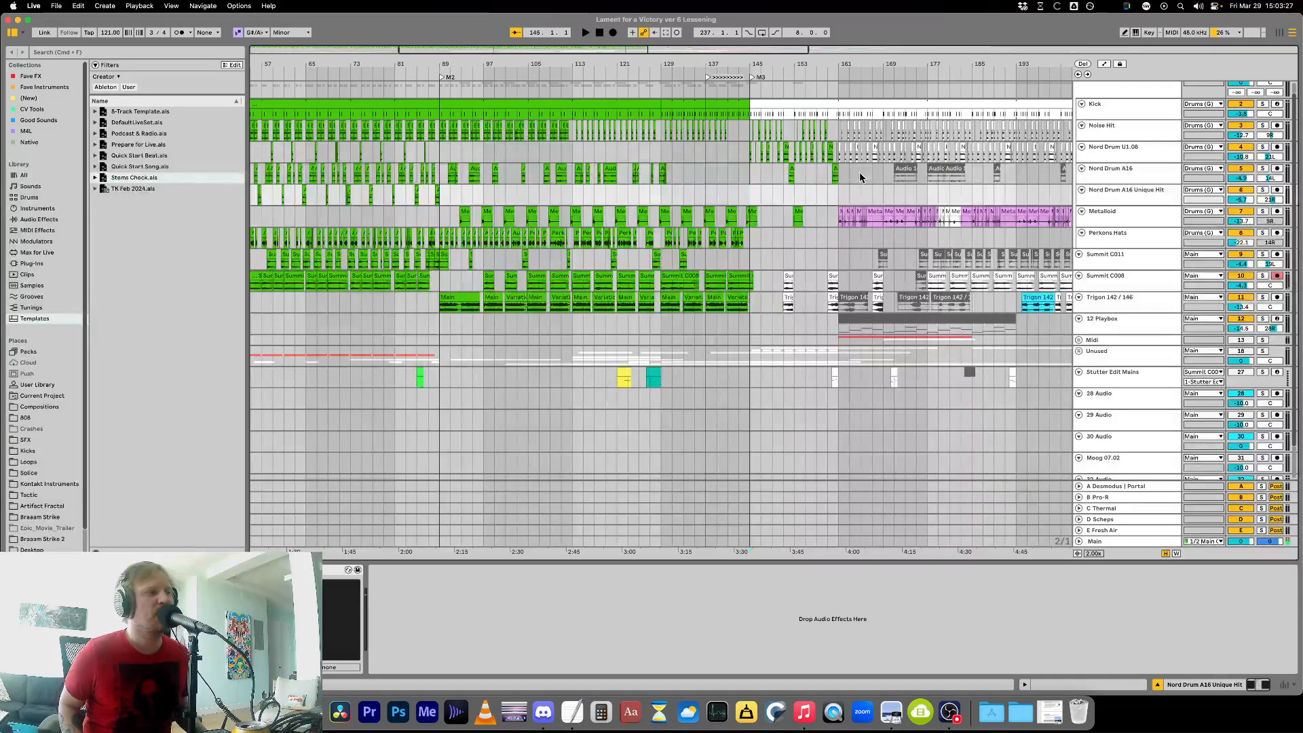
click(753, 241)
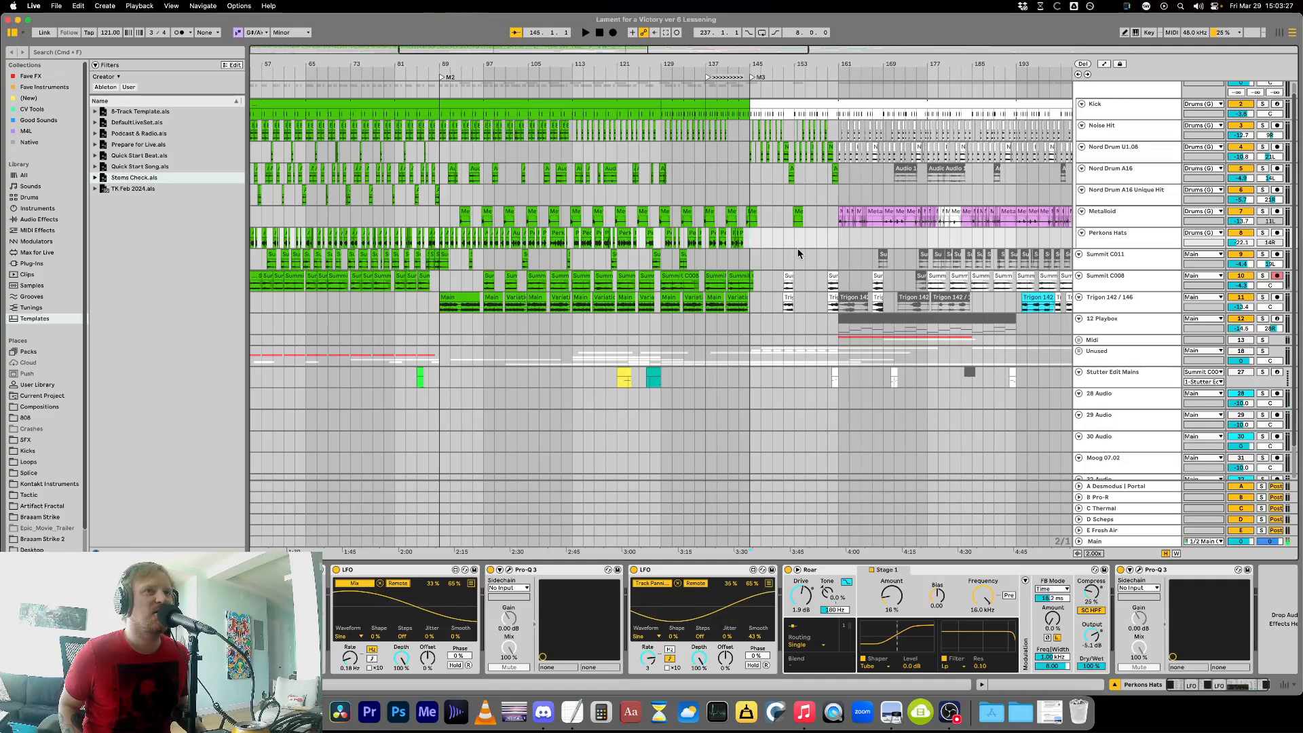